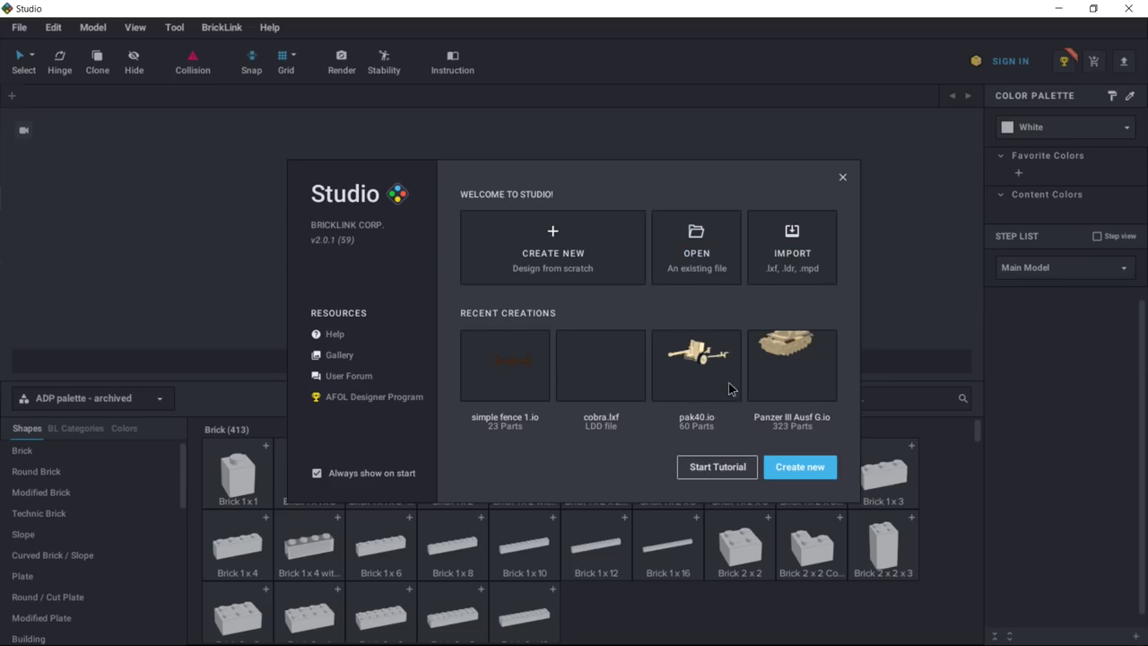
Dismiss the welcome window and enlarge the 3D viewport above the parts palette.
left_click(842, 179)
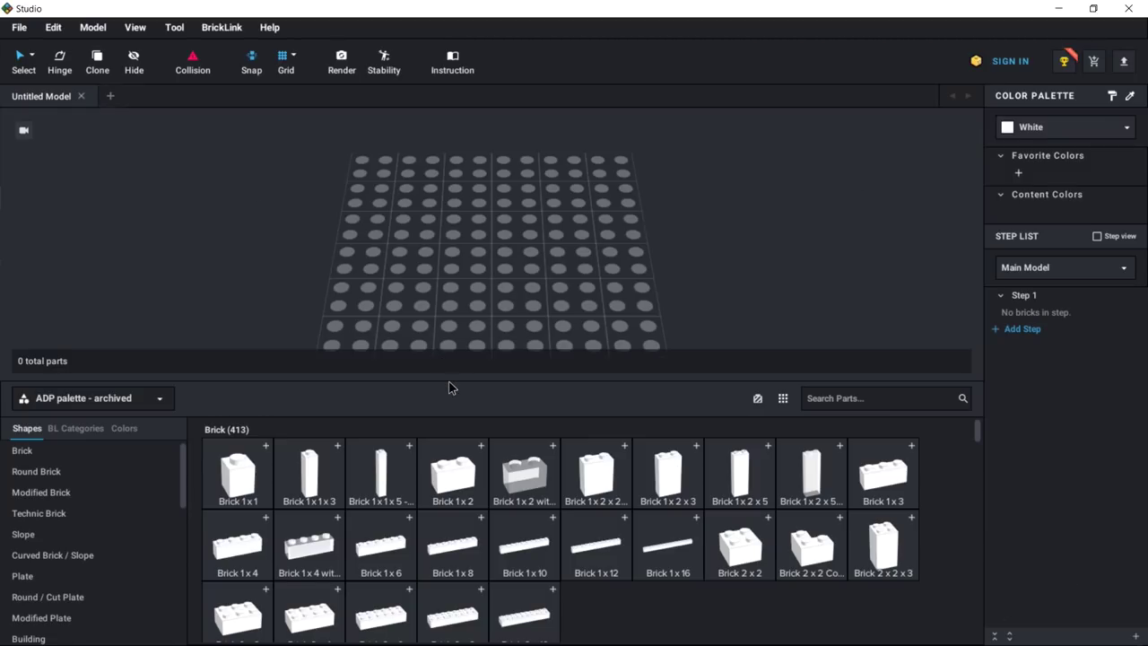
left_click_drag(450, 381, 454, 423)
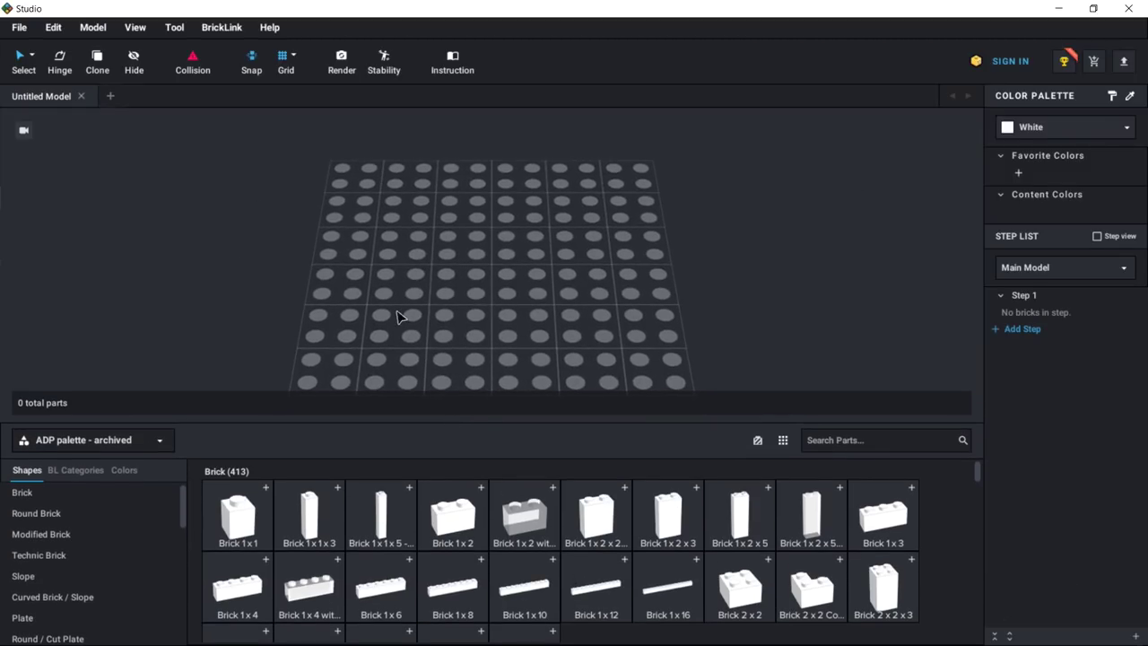
right_click_drag(457, 315, 493, 303)
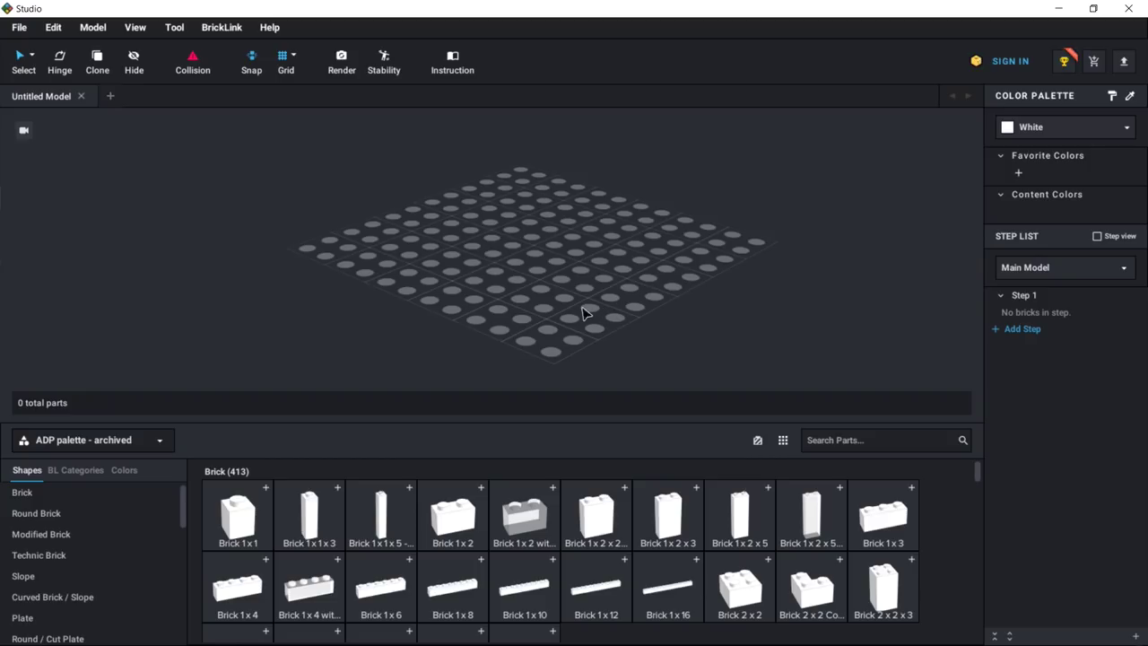
right_click_drag(583, 313, 677, 260)
Open the recent model Panzer IV ausf f2.io and view the tank from both sides.
left_click(19, 27)
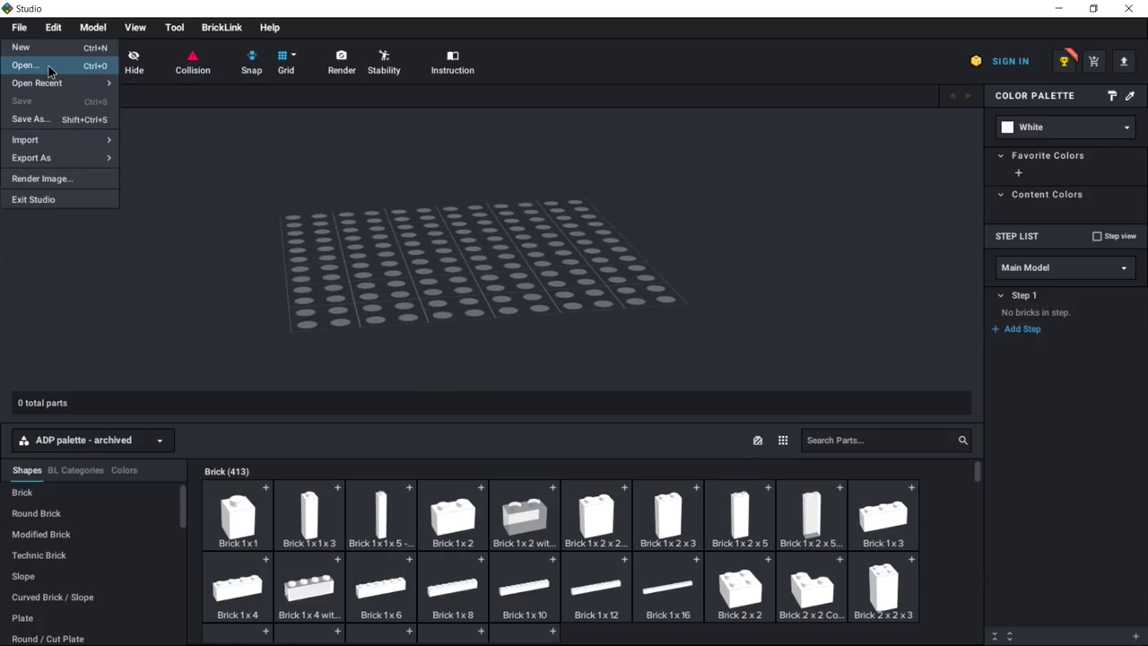
mouse_move(72, 82)
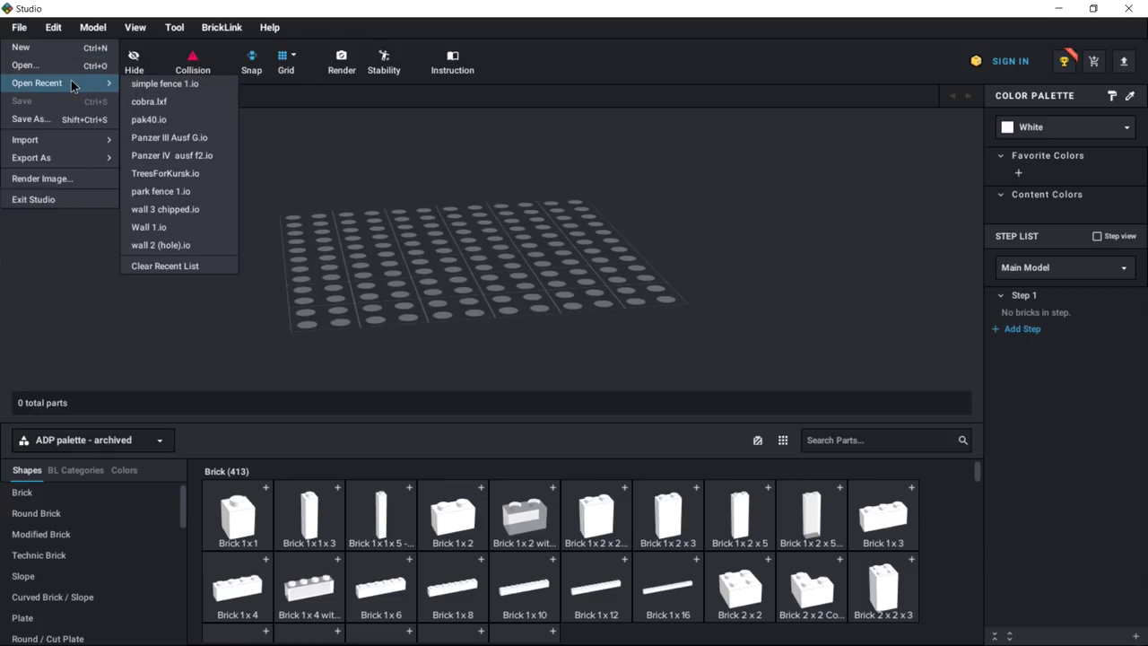
left_click(205, 157)
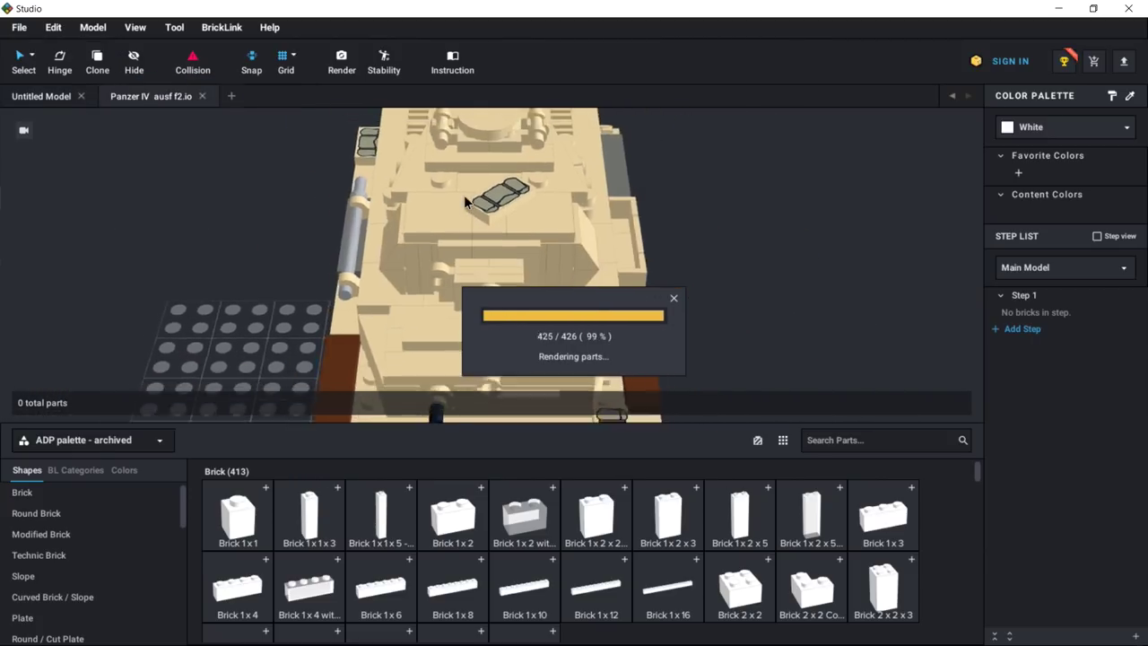
right_click_drag(724, 325, 260, 324)
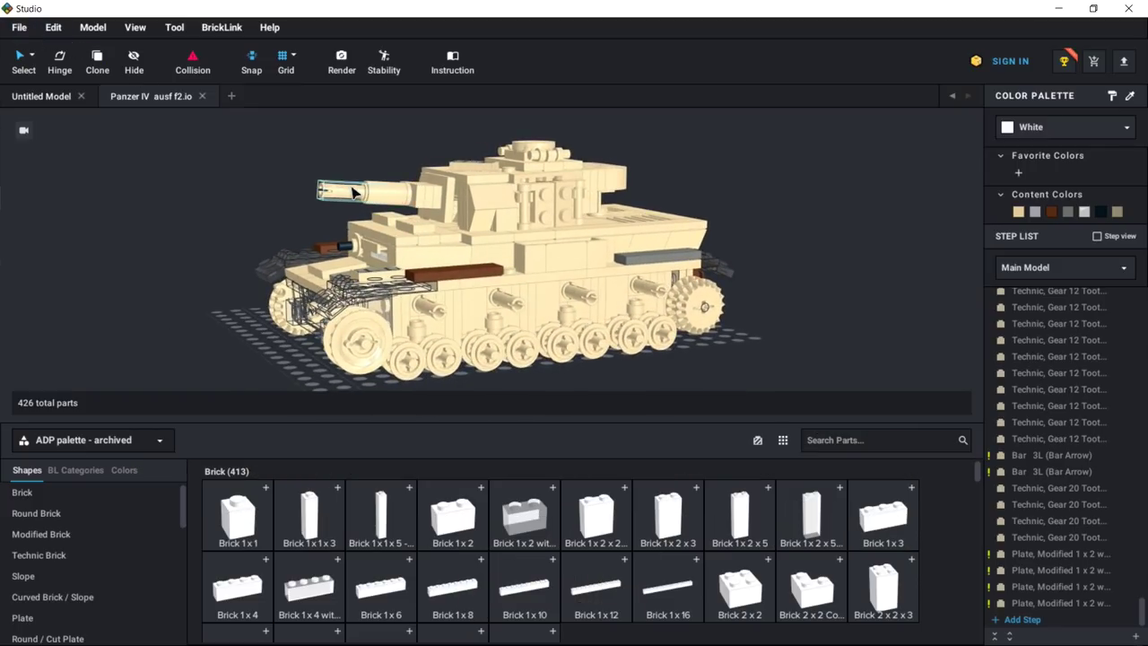
right_click_drag(313, 181, 417, 179)
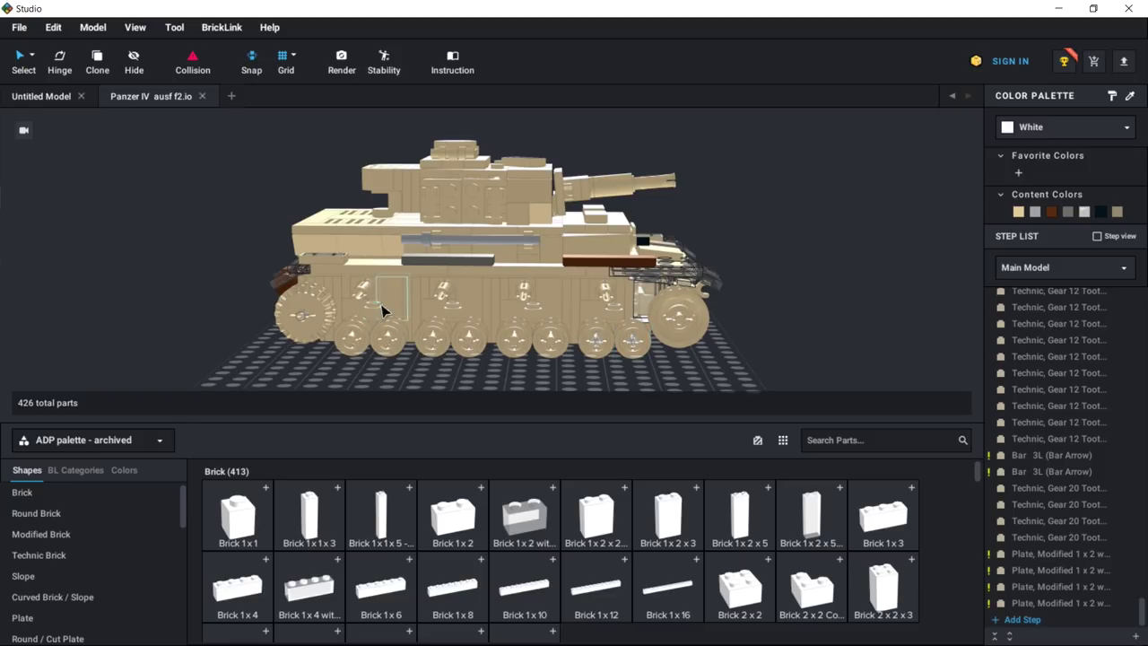
right_click_drag(384, 308, 402, 312)
right_click_drag(698, 380, 644, 331)
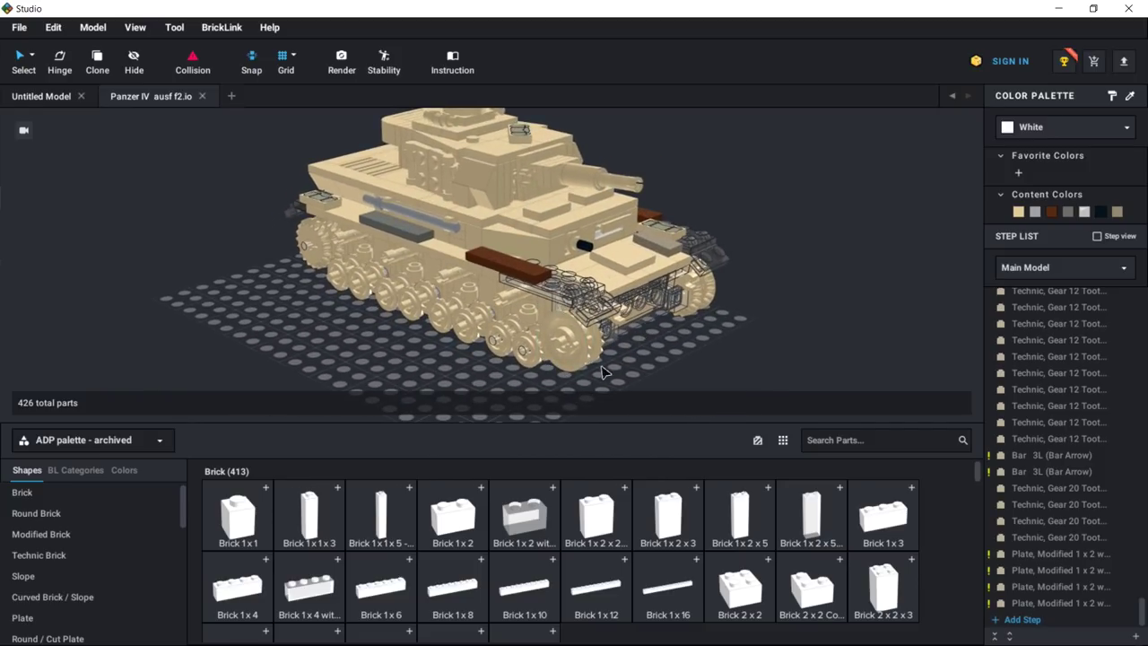
Find the part "link tread" and place one black Technic Link Tread on the baseplate beside the tank.
left_click(850, 447)
type("link tread")
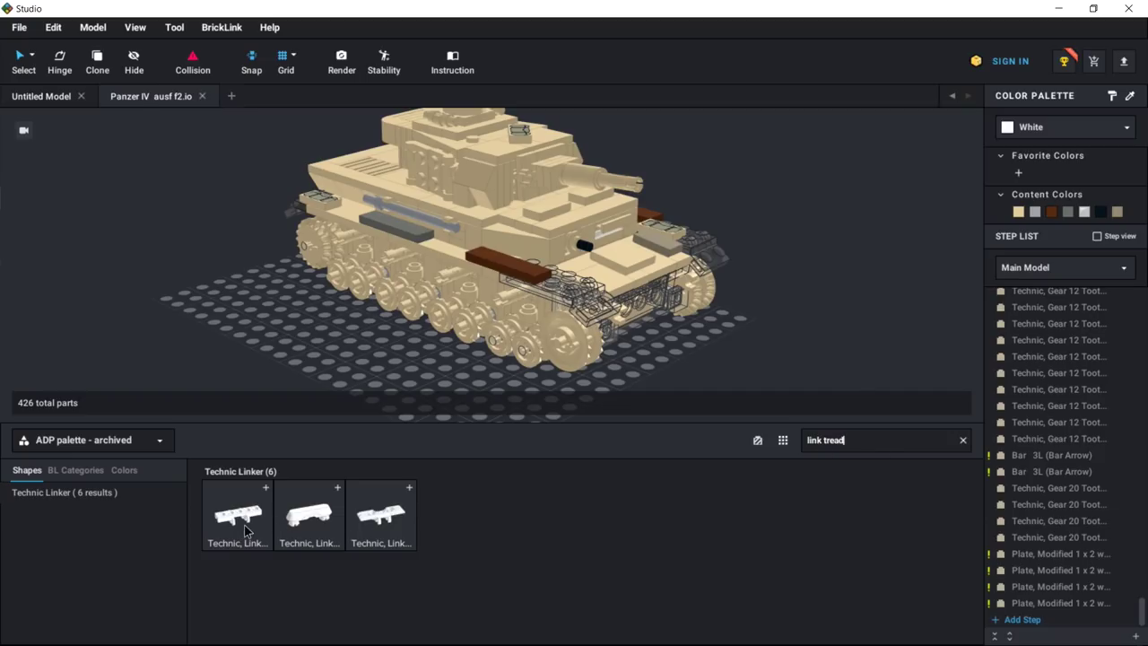
left_click(265, 487)
left_click(326, 512)
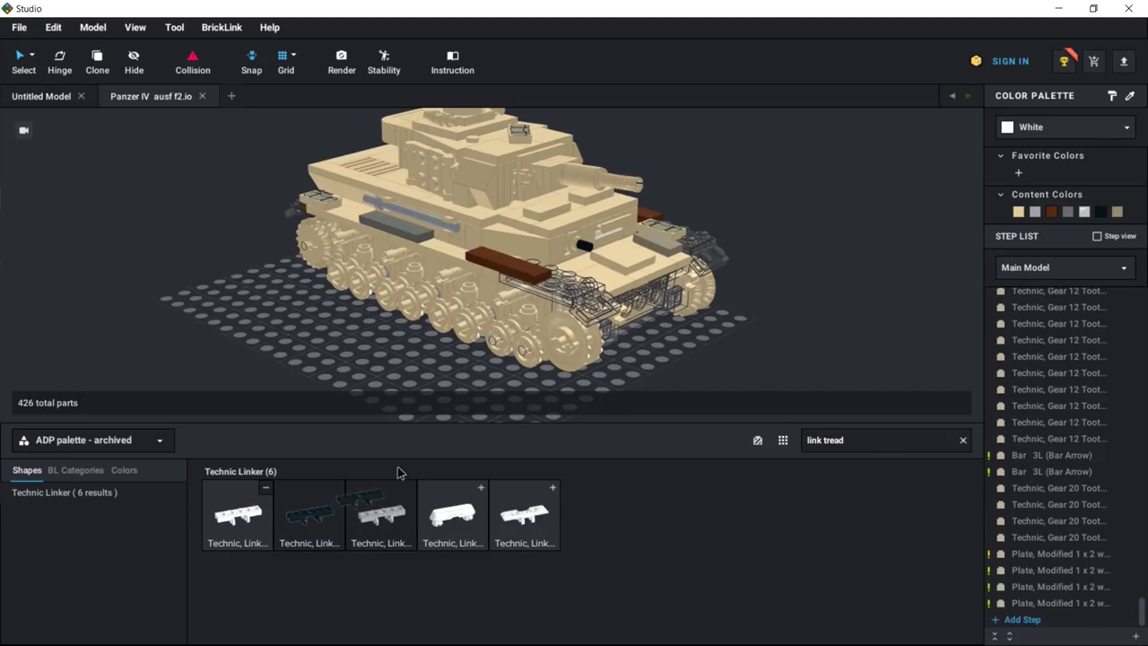
left_click(310, 337)
key("Escape")
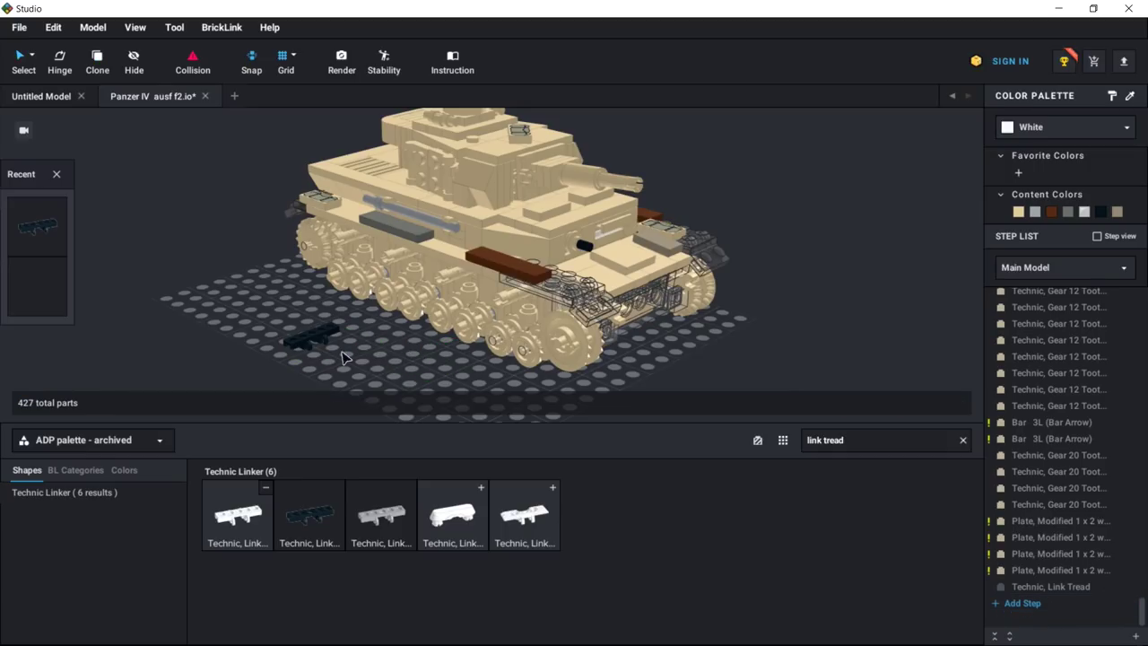
right_click_drag(363, 359, 435, 305)
Save the tank model with the added link tread and enlarge the 3D viewport.
left_click(22, 28)
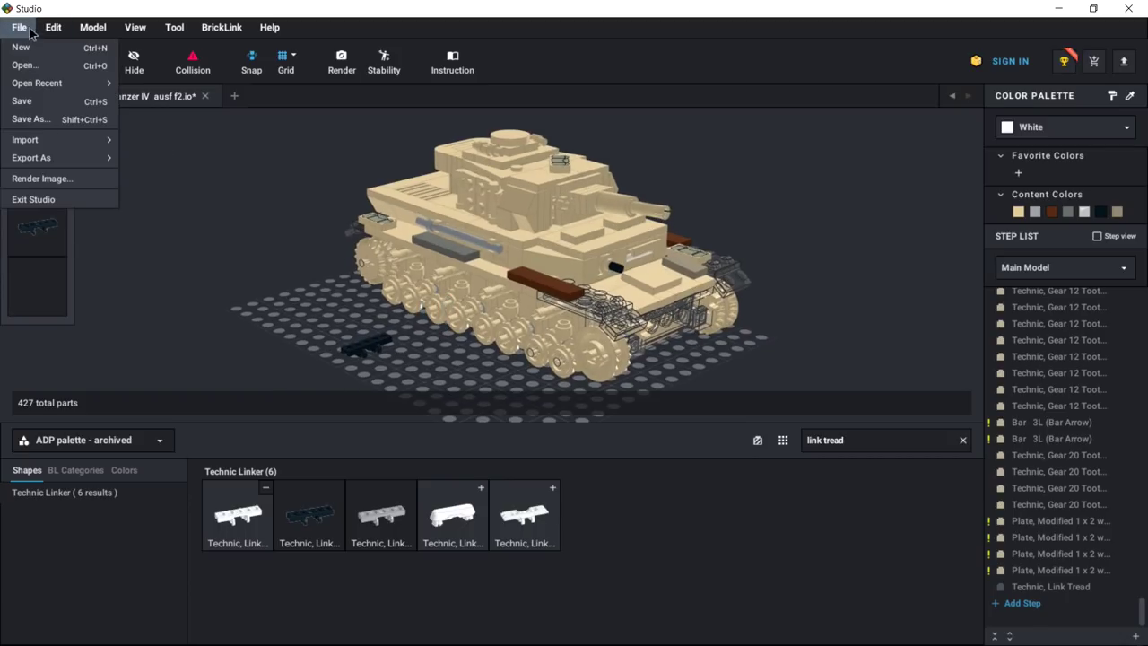
left_click(44, 101)
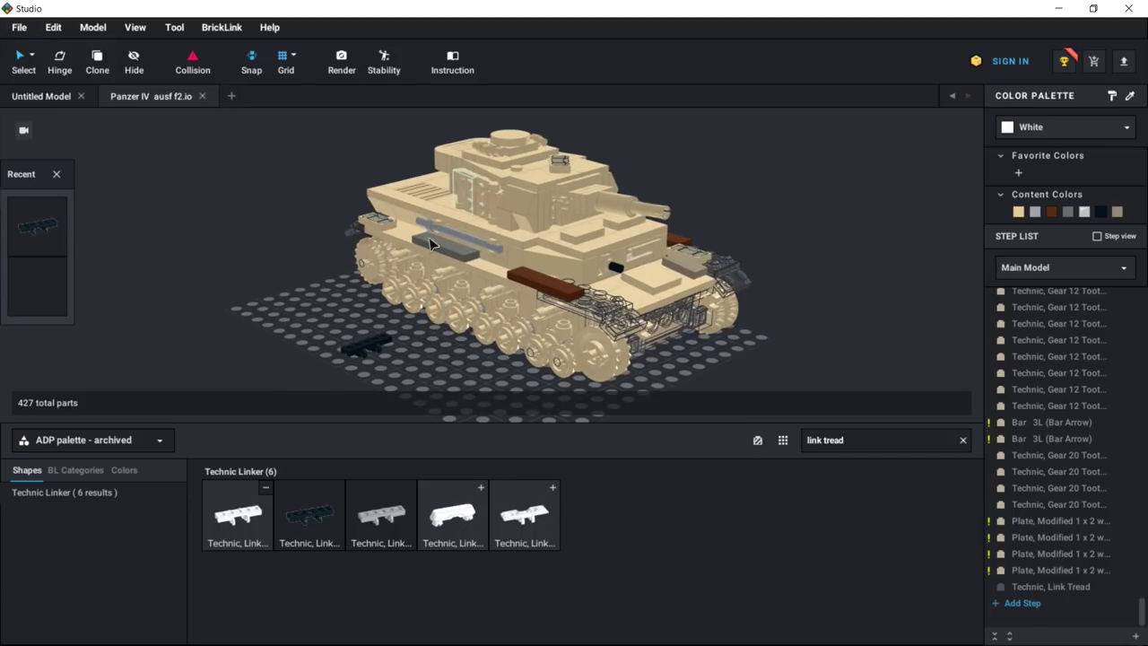
right_click_drag(323, 305, 568, 425)
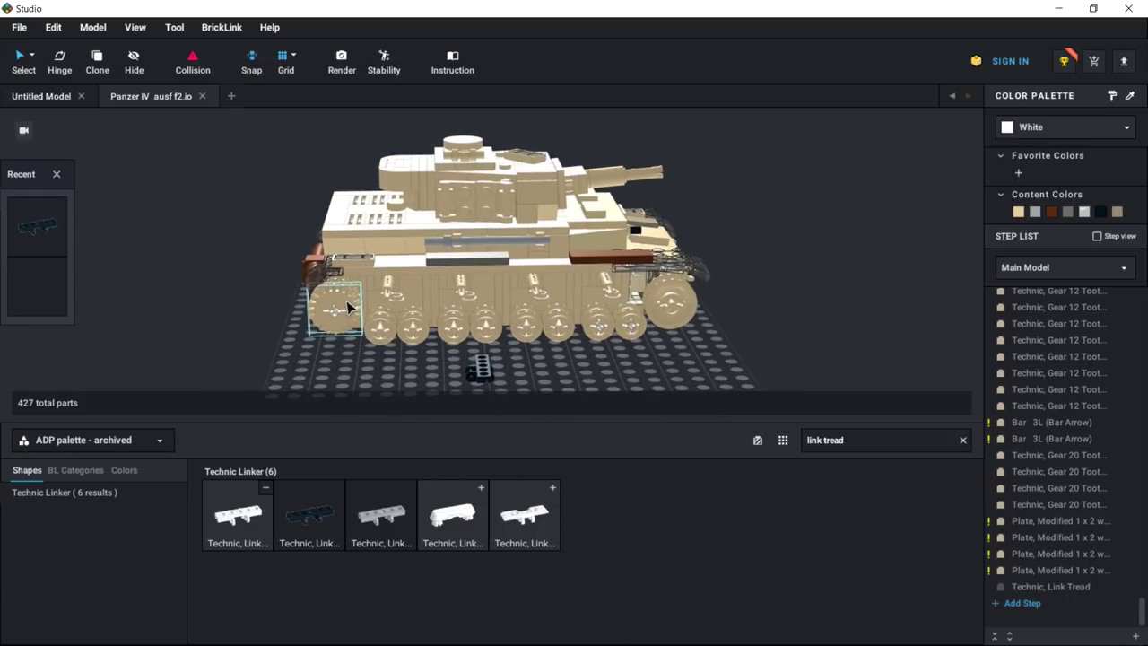
left_click_drag(576, 425, 607, 539)
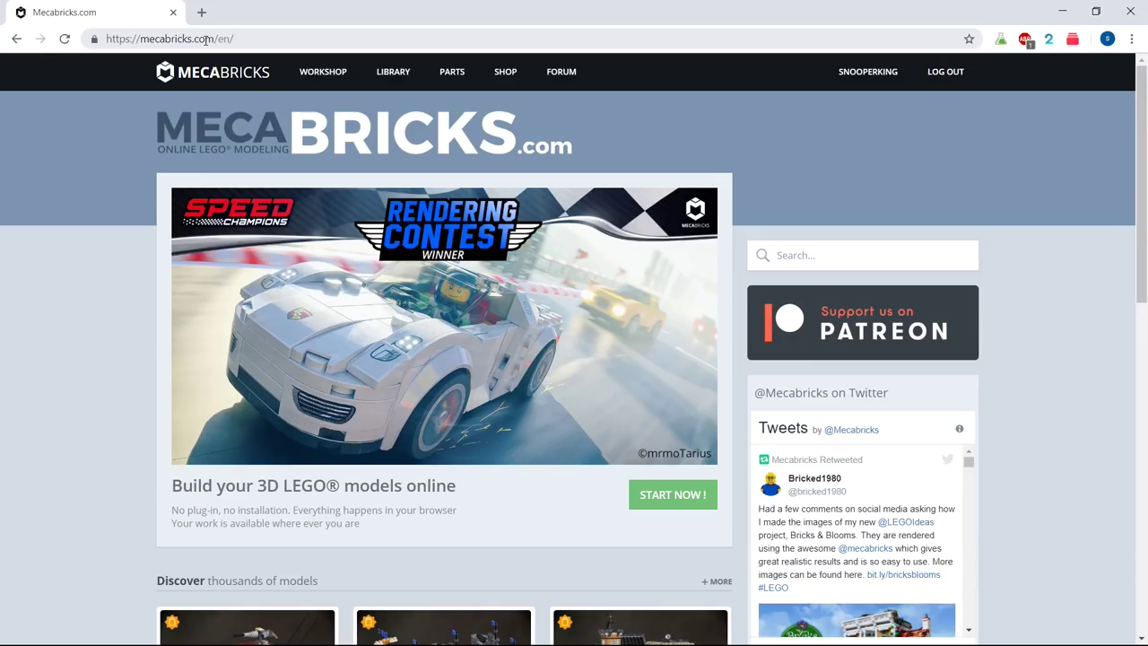
Switch to mecabricks.com in the browser and view the shop pages and preview images of Blender Advanced and Blender Lite.
left_click(505, 72)
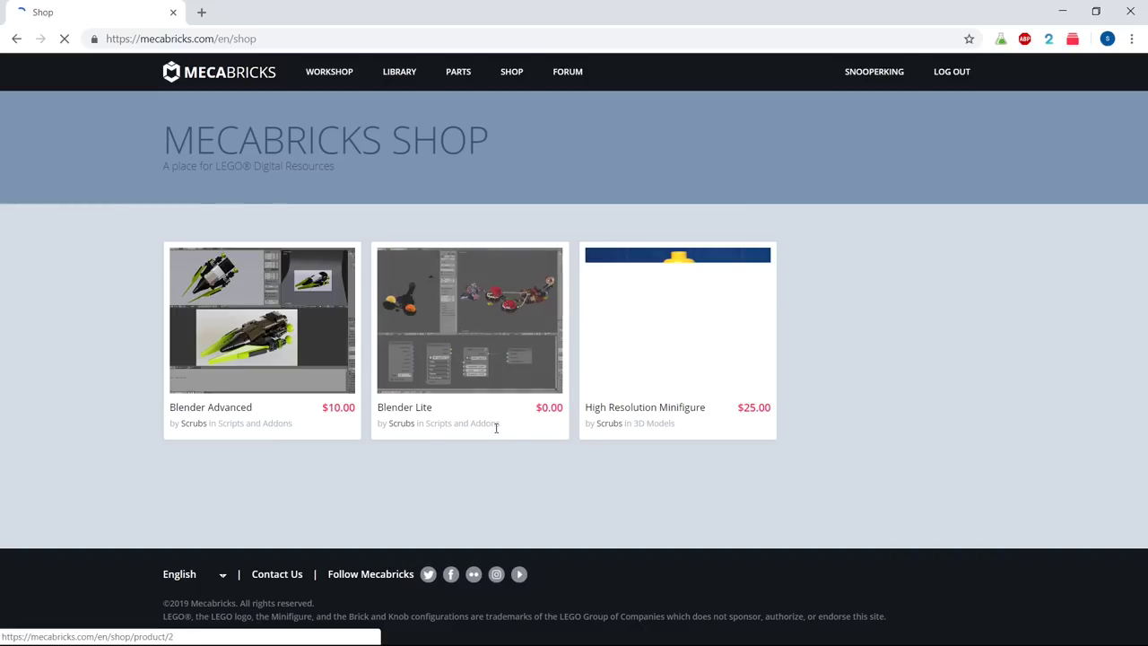
left_click(288, 404)
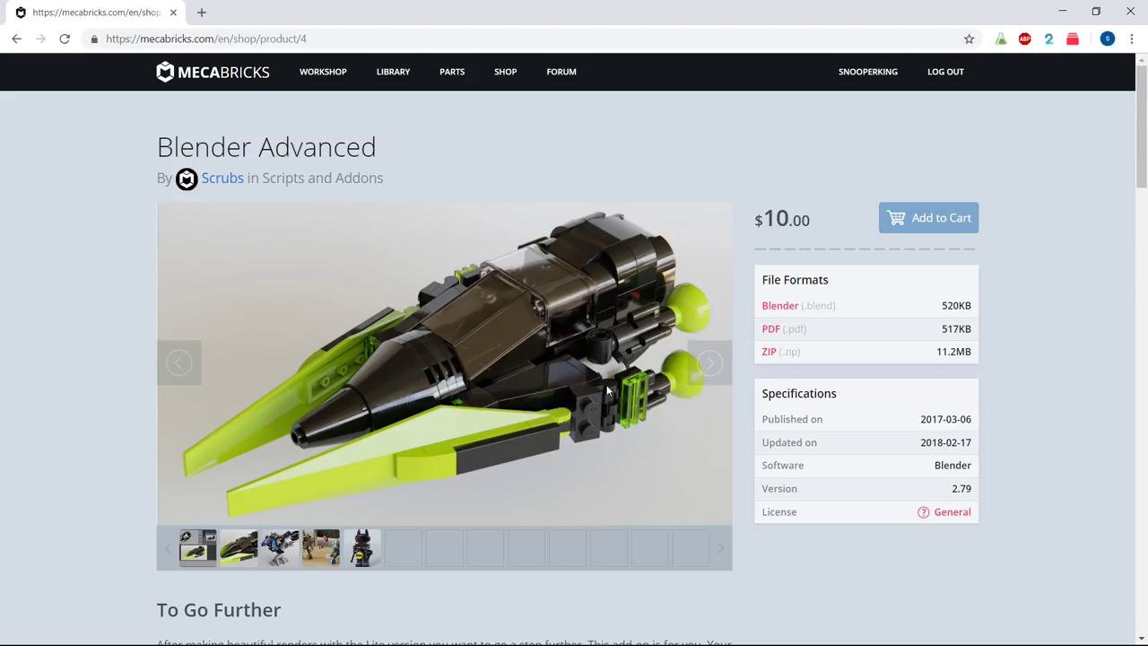
left_click(707, 364)
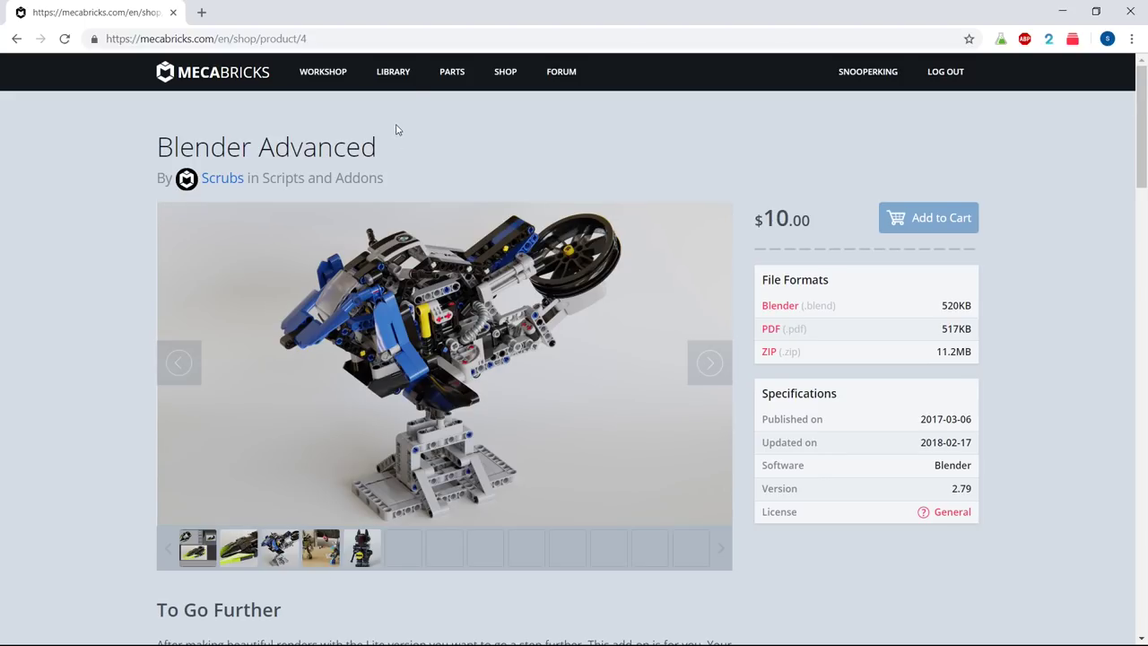
left_click(506, 74)
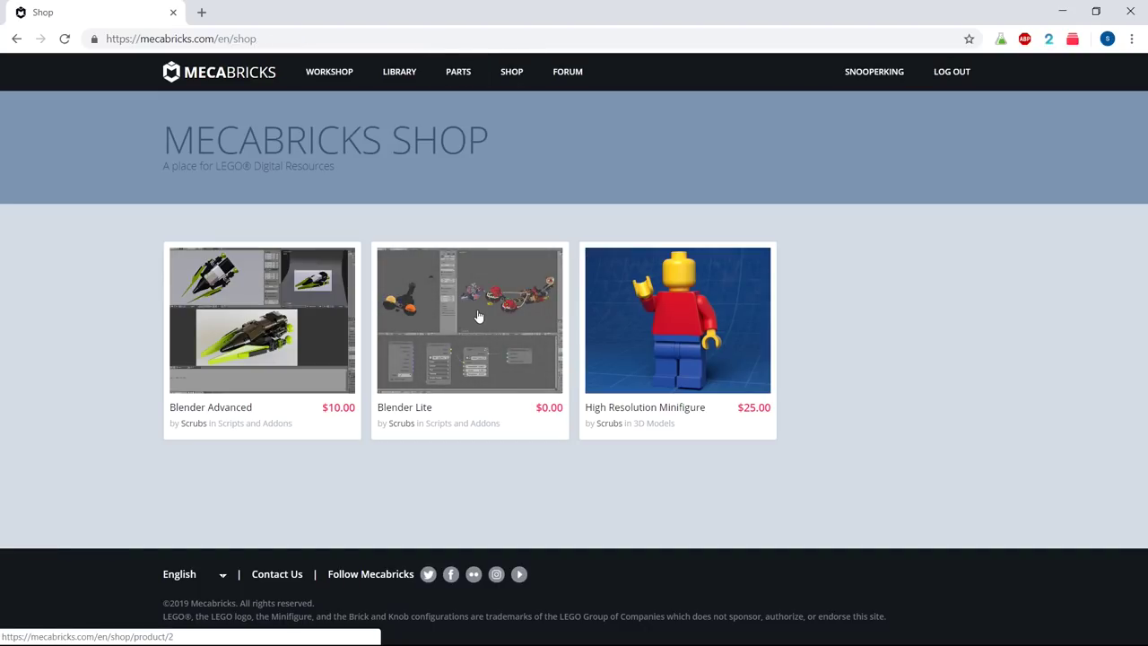
left_click(478, 317)
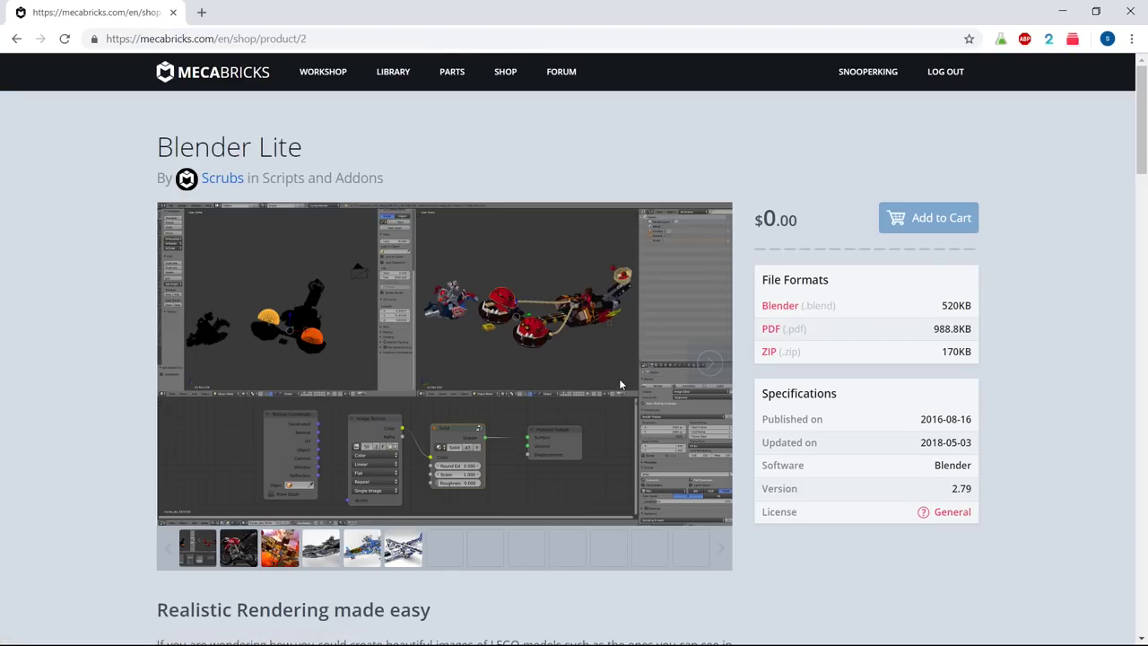
left_click(717, 367)
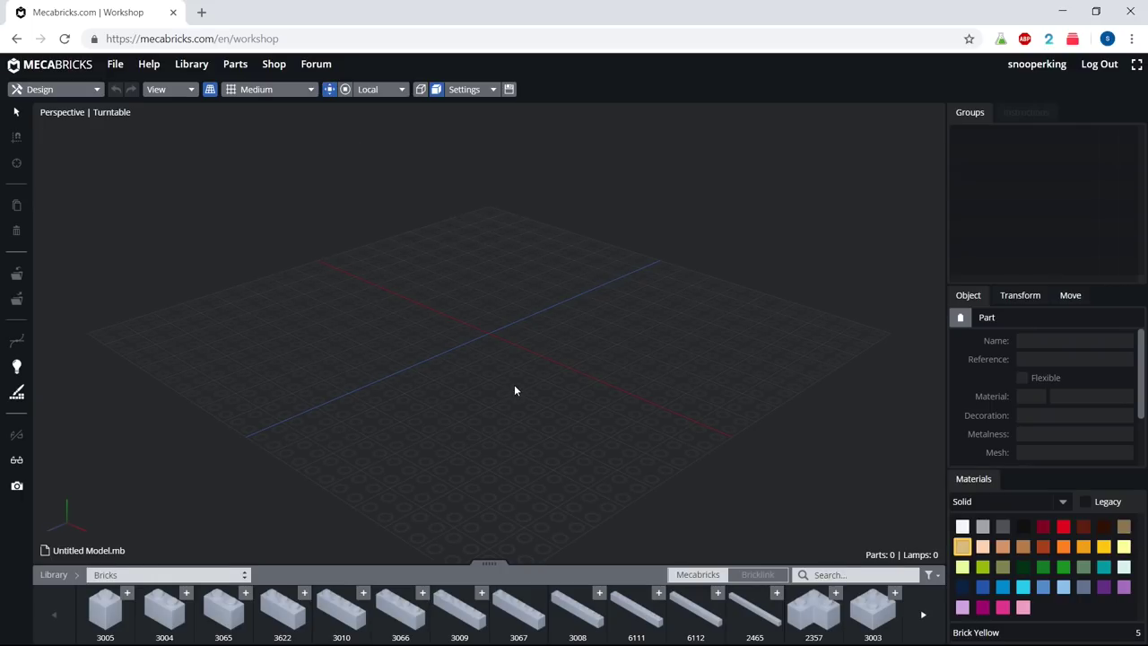
Place a Brick 1X6 Without Pins (3067) on the workshop grid and delete it again.
mouse_move(515, 390)
right_mouse_down()
mouse_move(473, 392)
mouse_move(532, 389)
right_mouse_up()
right_click_drag(593, 313, 492, 290)
left_click_drag(518, 610, 503, 323)
right_click_drag(646, 370, 429, 369)
key("ctrl+a")
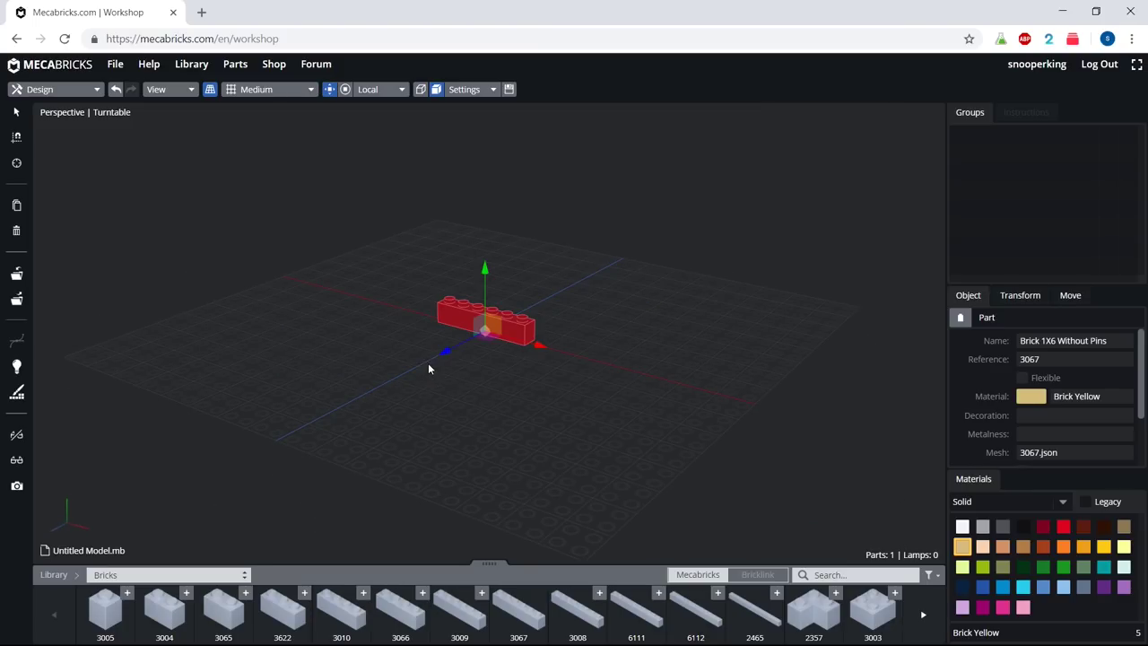
mouse_move(679, 298)
right_mouse_down()
mouse_move(574, 293)
mouse_move(659, 294)
right_mouse_up()
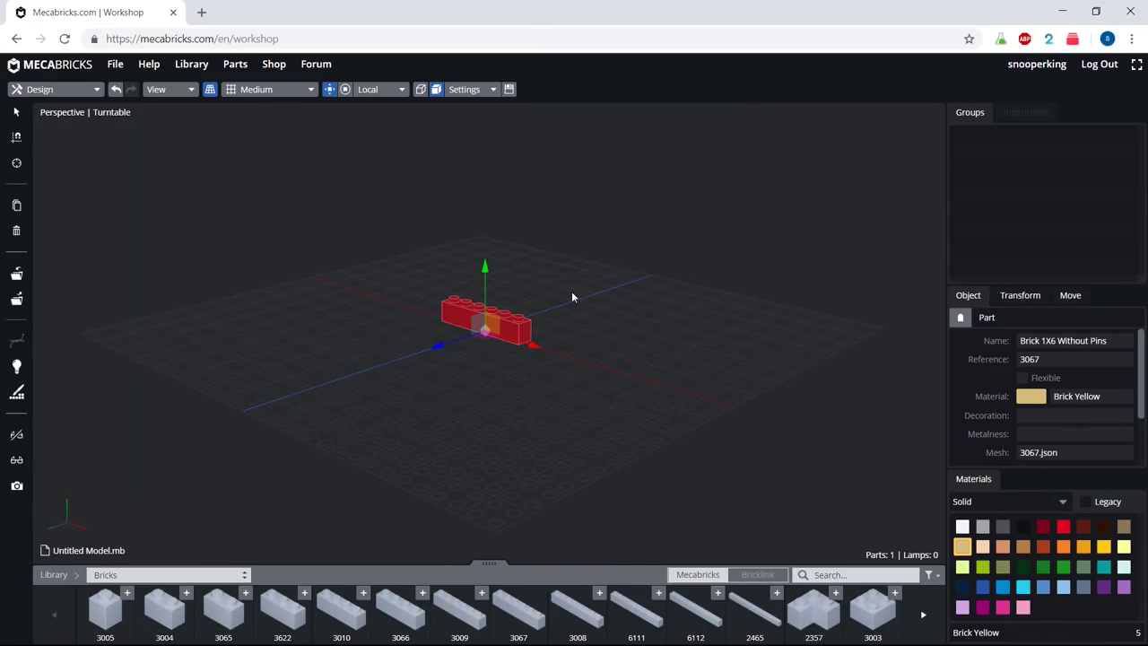
key("Delete")
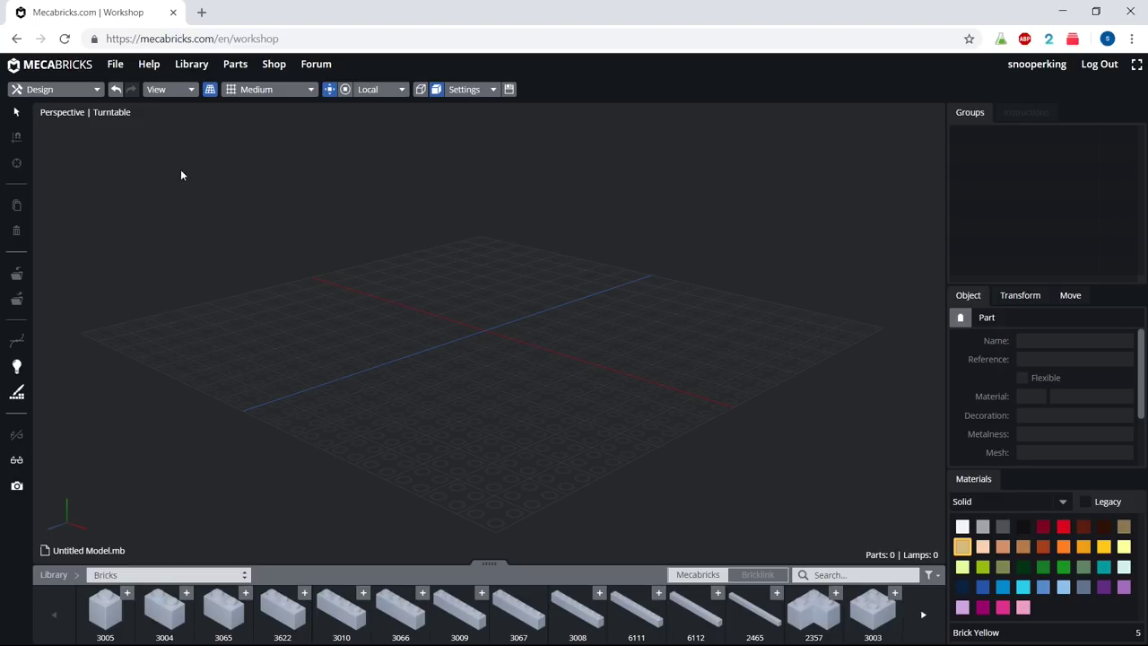
Import Panzer IV ausf f2.io into the workshop using the LDraw (.ldr, .mpd, .io) format.
left_click(115, 64)
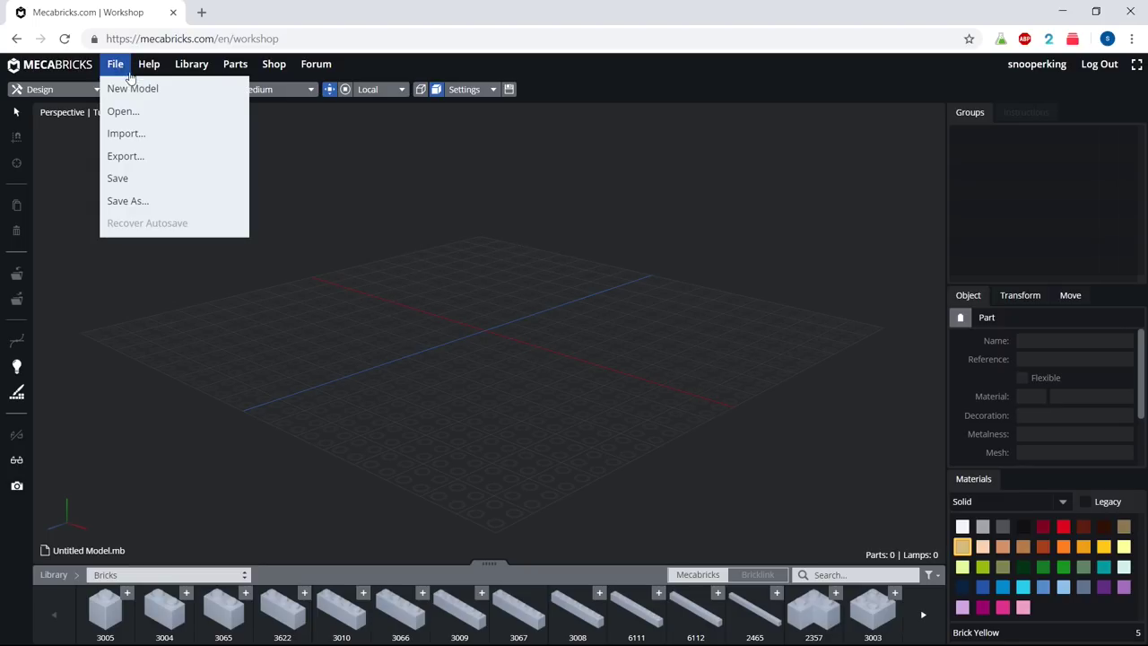
left_click(126, 134)
left_click(599, 206)
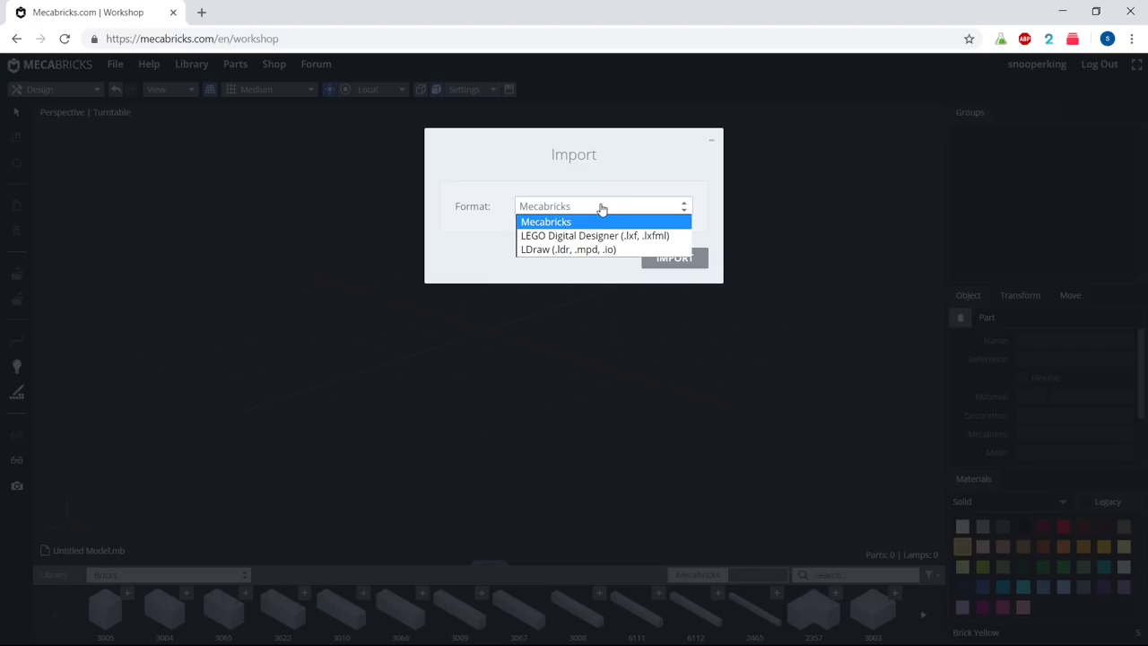
left_click(589, 250)
left_click(678, 262)
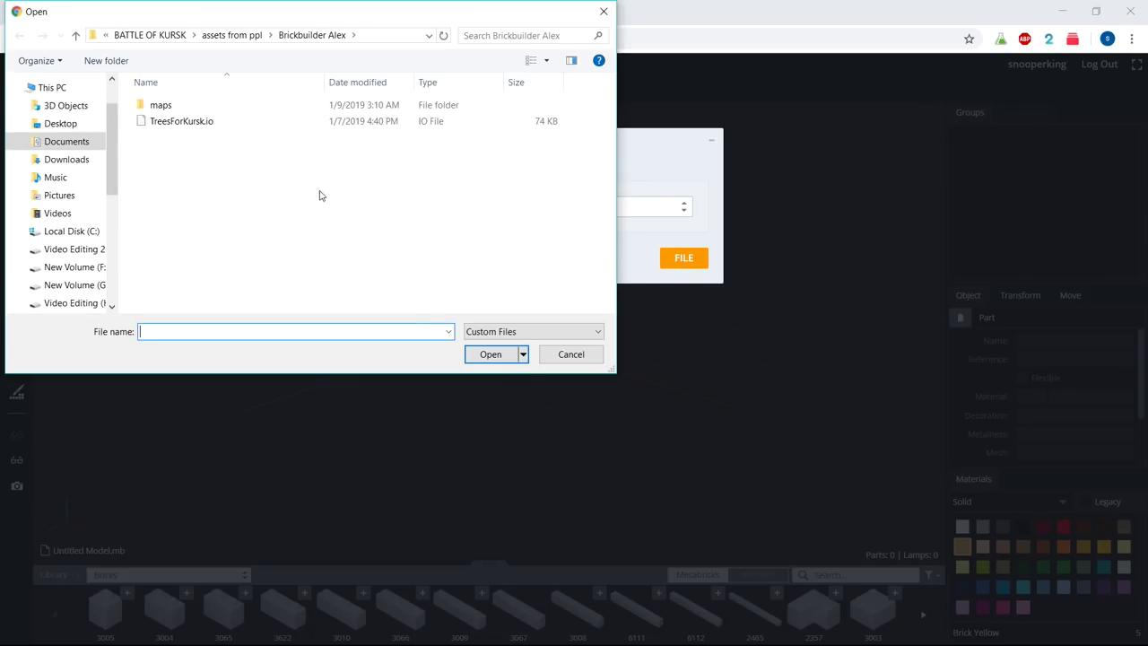
left_click(166, 35)
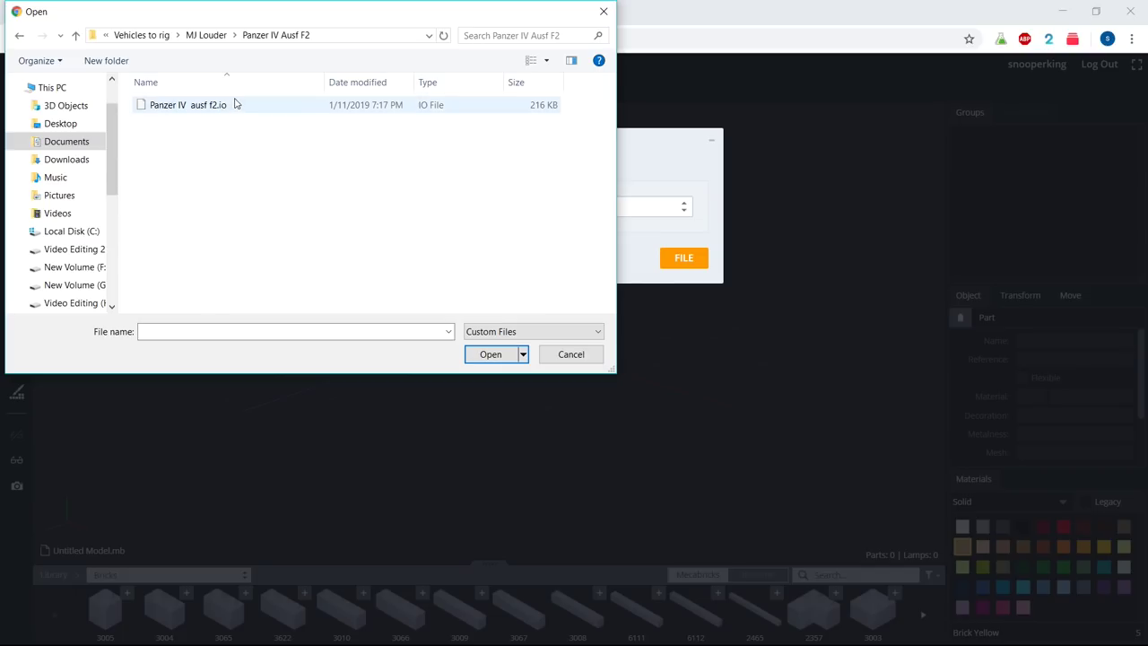
double_click(237, 105)
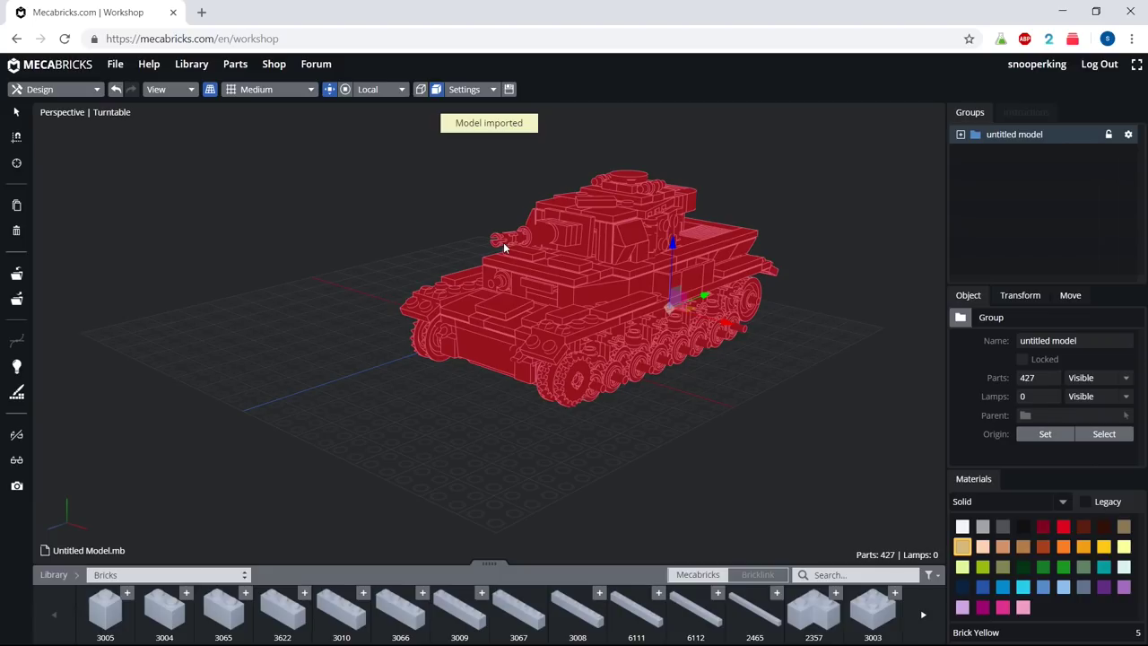
Examine the imported tank's wheels, hull, turret and separate link tread from both sides.
left_click_drag(324, 289, 738, 300)
left_click_drag(759, 257, 457, 257)
scroll(758, 361, "up", 5)
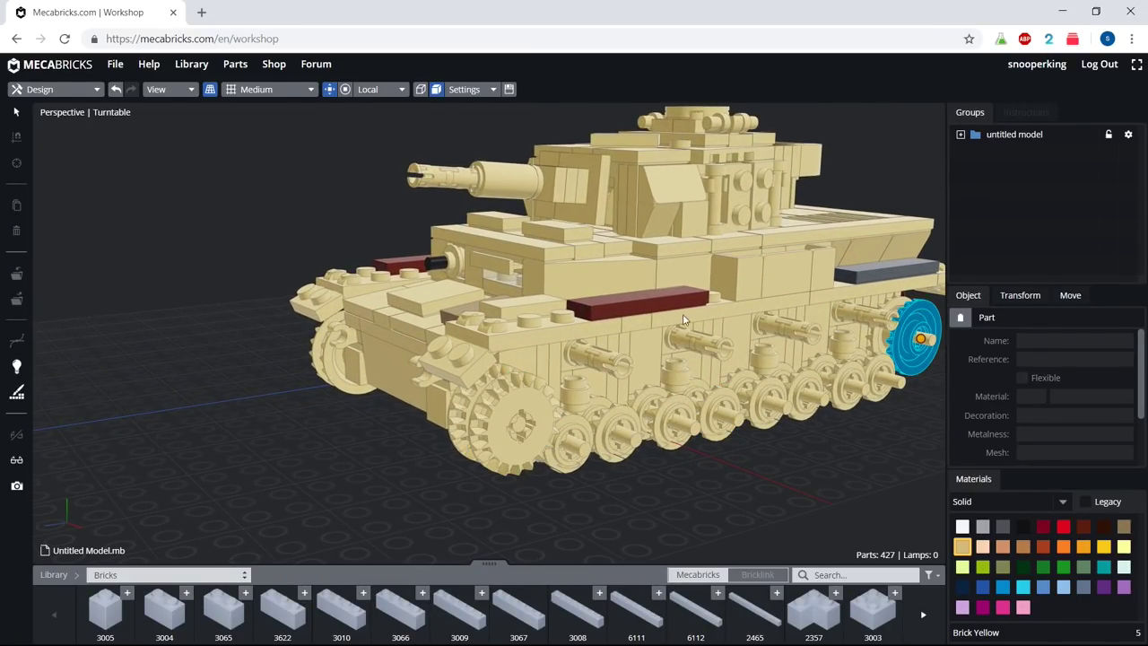
left_click_drag(279, 285, 640, 257)
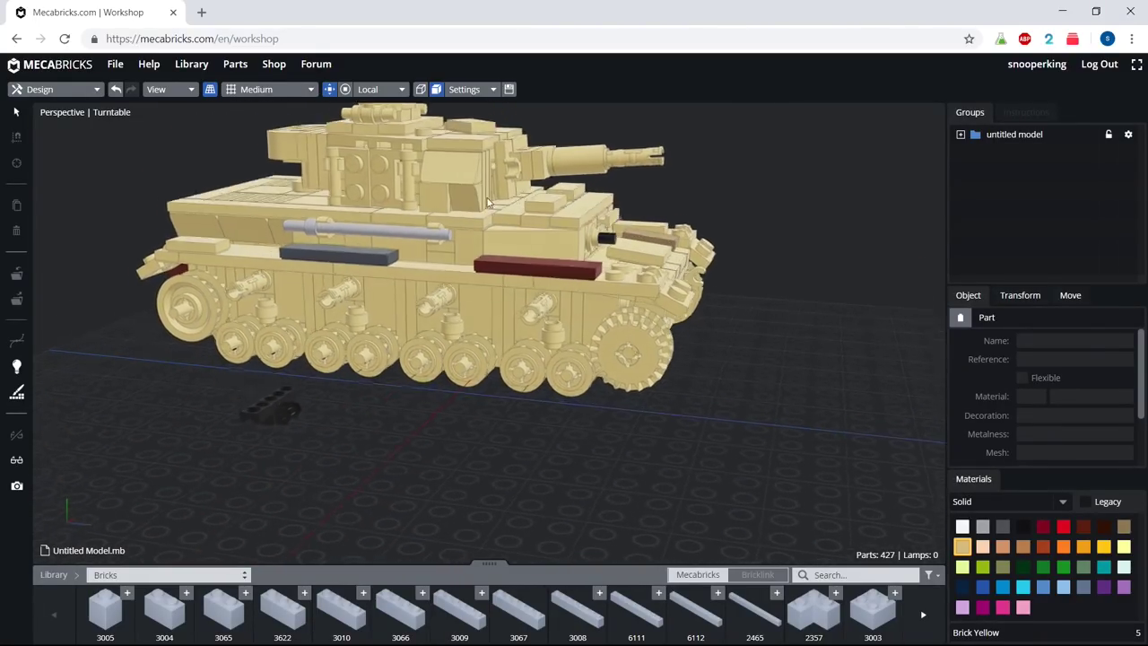
middle_click_drag(430, 175, 538, 258)
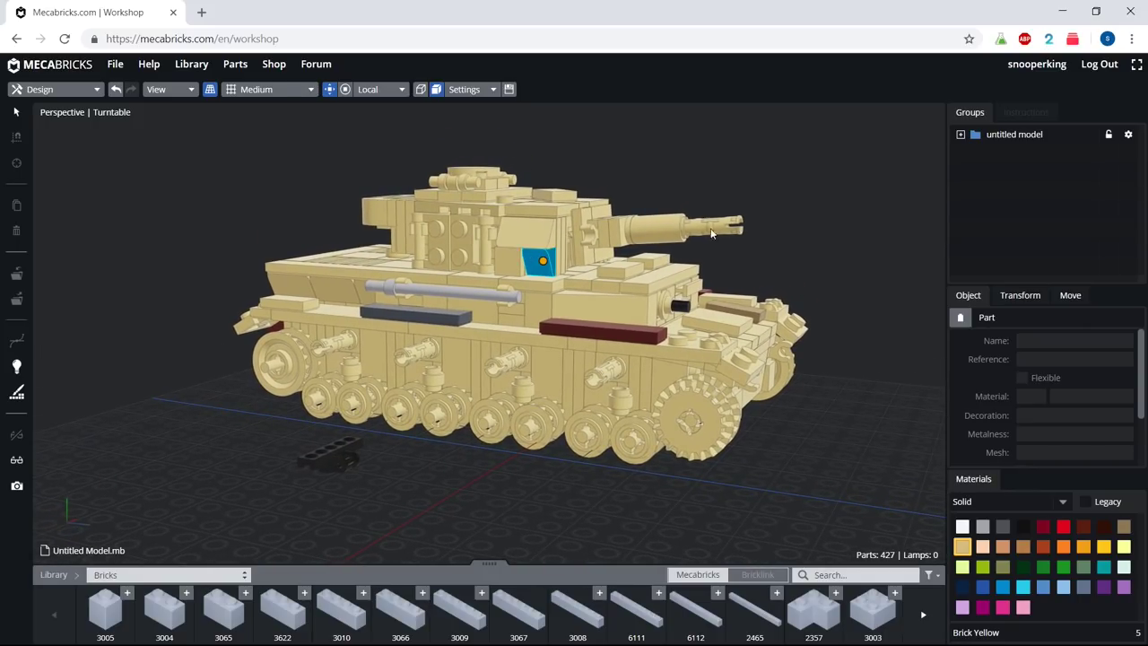
right_click_drag(538, 258, 686, 283)
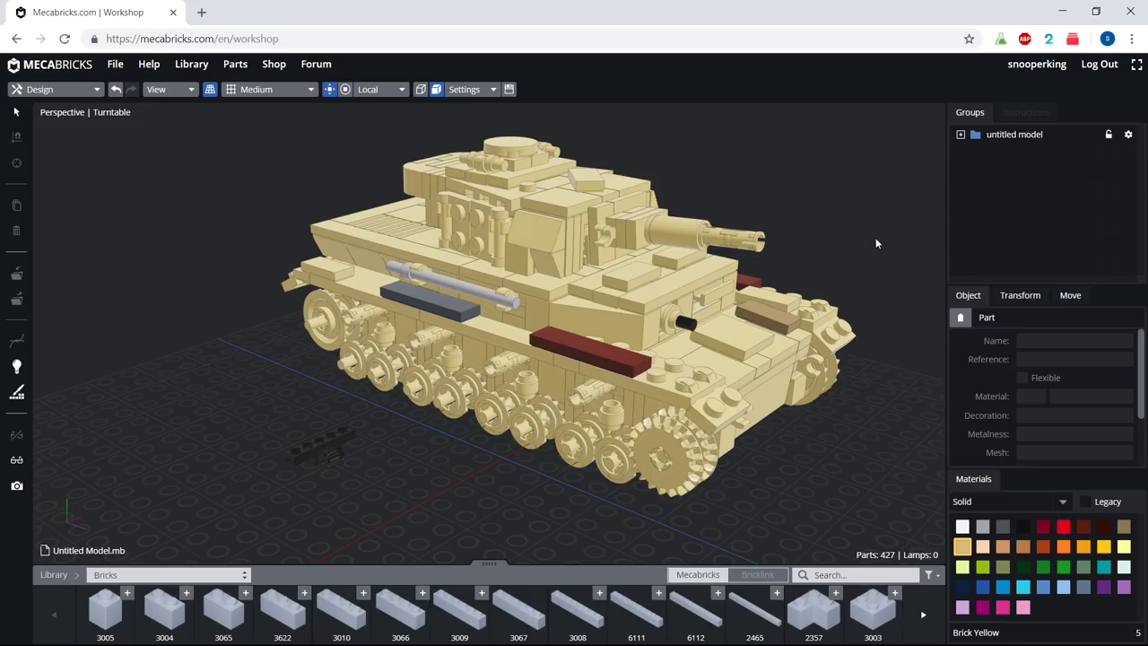
Export the tank model in Collada (.dae) format with instances grouped by geometry, normals set to None and the LEGO logo included.
left_click(115, 64)
left_click(127, 156)
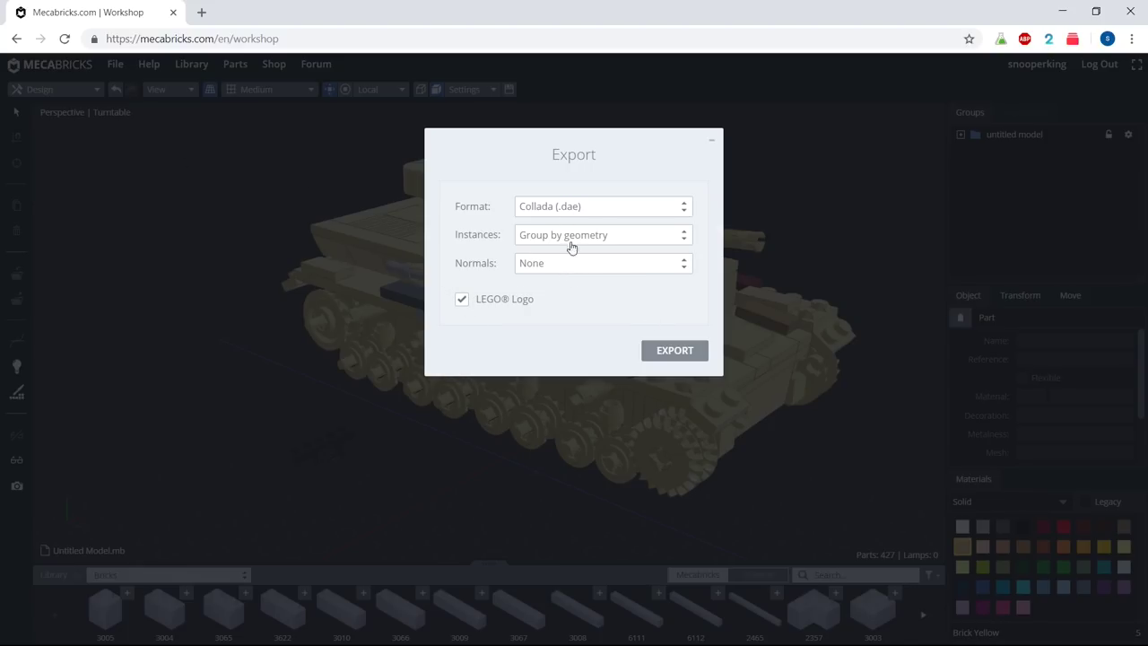
left_click(662, 351)
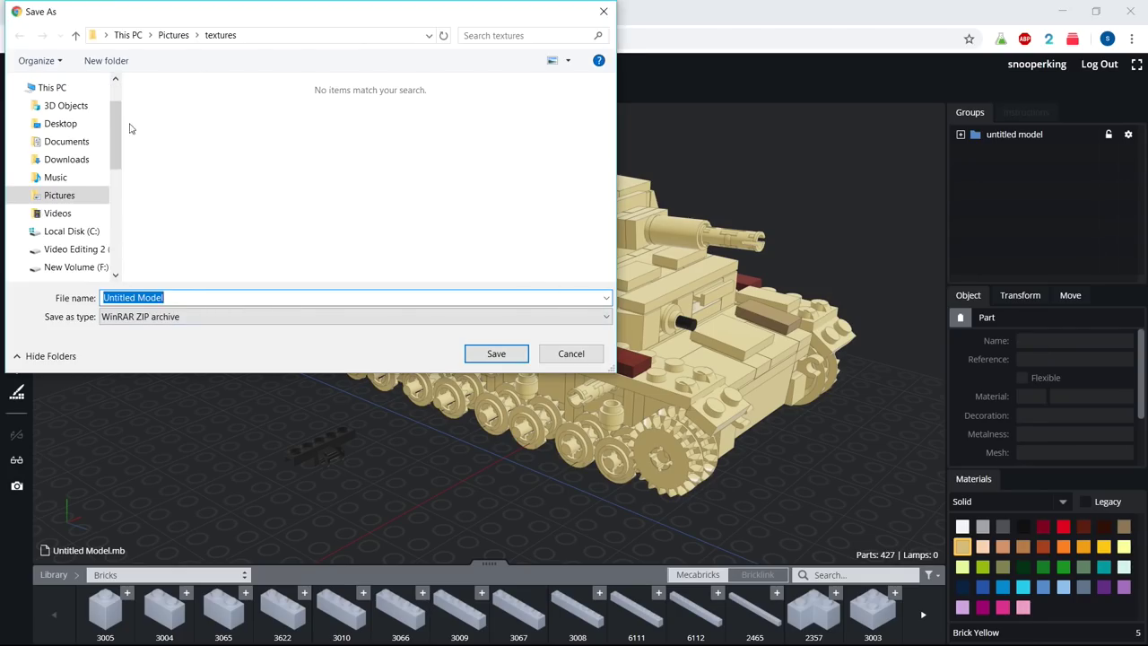
Save the exported archive as Panzer IV in the Panzer IV Ausf F2 folder under Documents, Blender Files, BATTLE OF KURSK, Vehicles to rig.
left_click(92, 144)
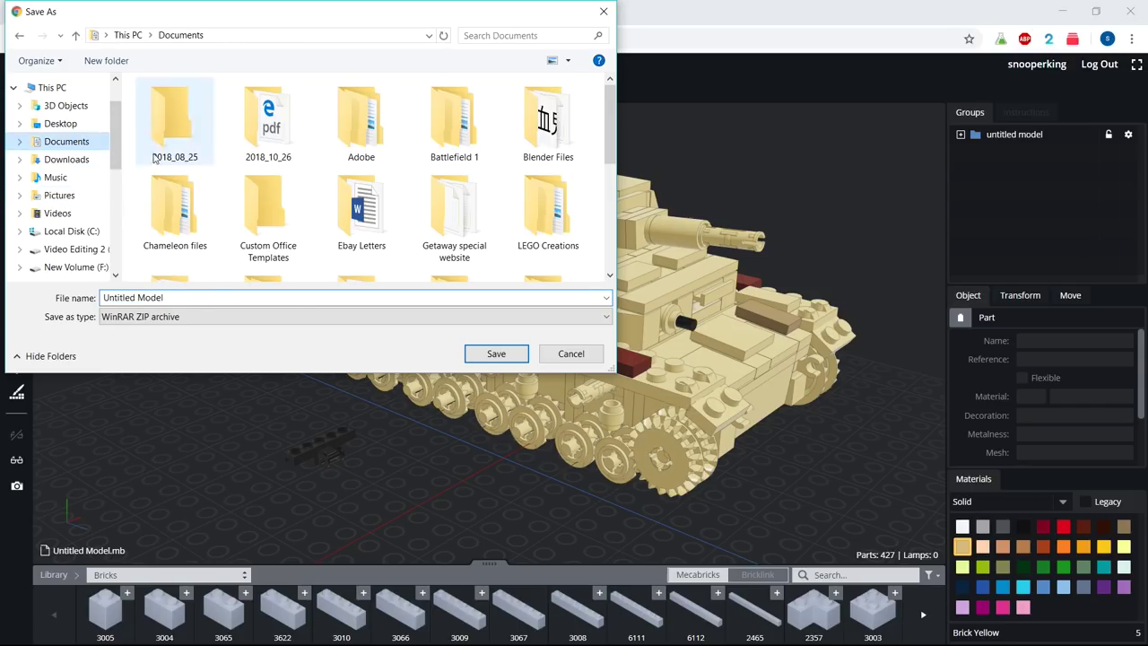
double_click(526, 147)
double_click(225, 141)
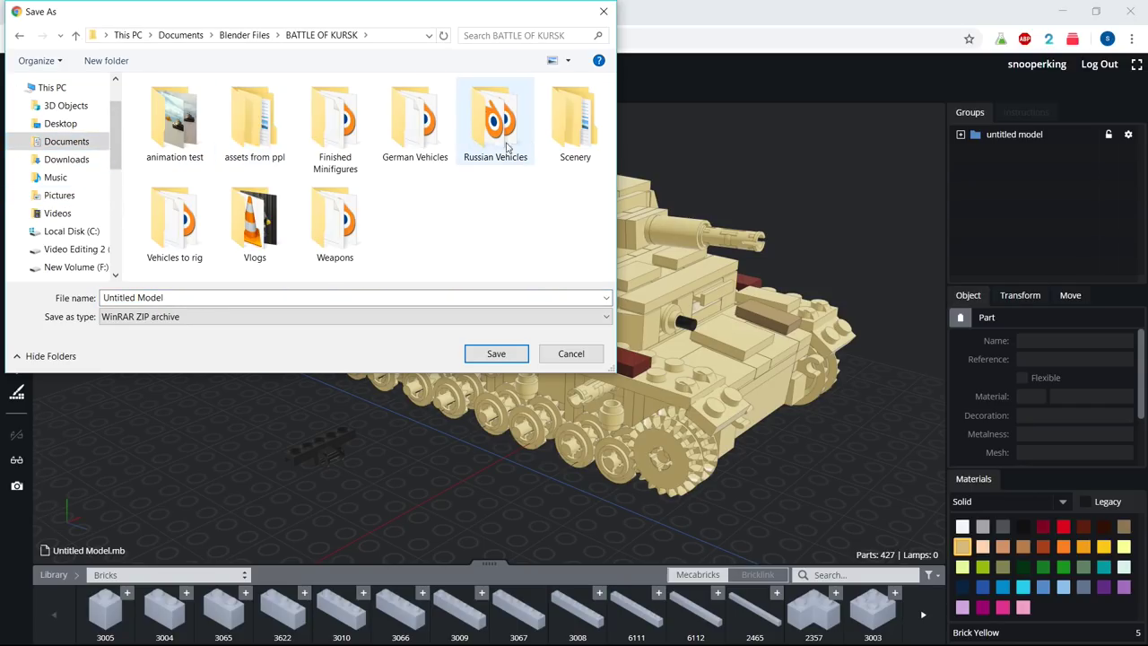
double_click(172, 231)
left_click(199, 142)
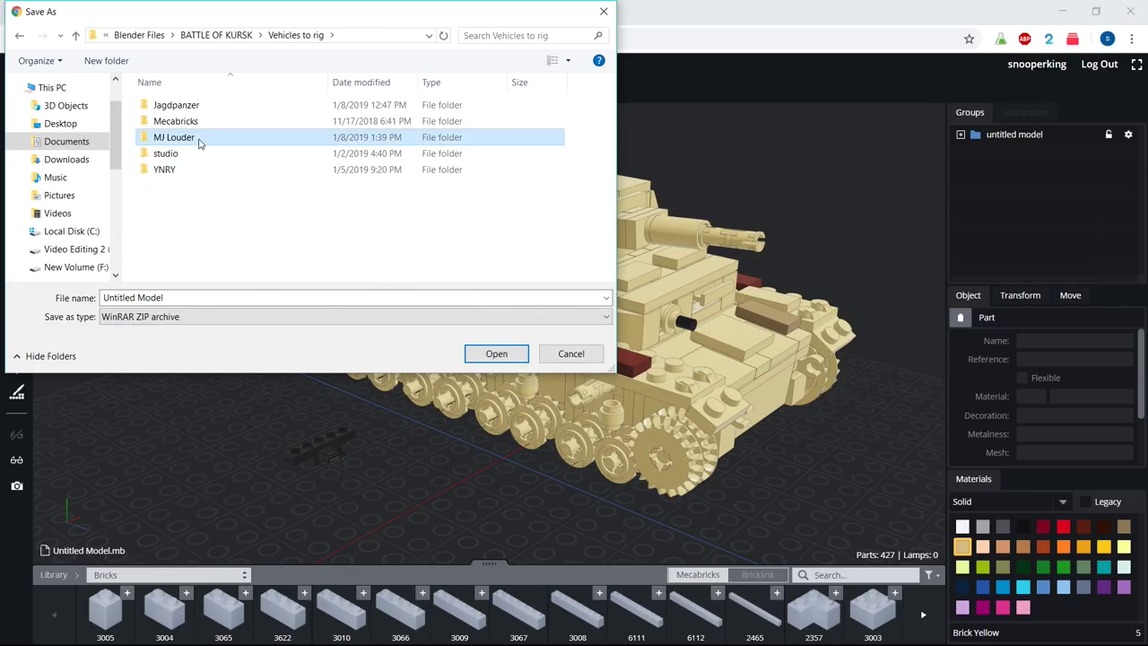
double_click(199, 142)
double_click(205, 170)
left_click(209, 298)
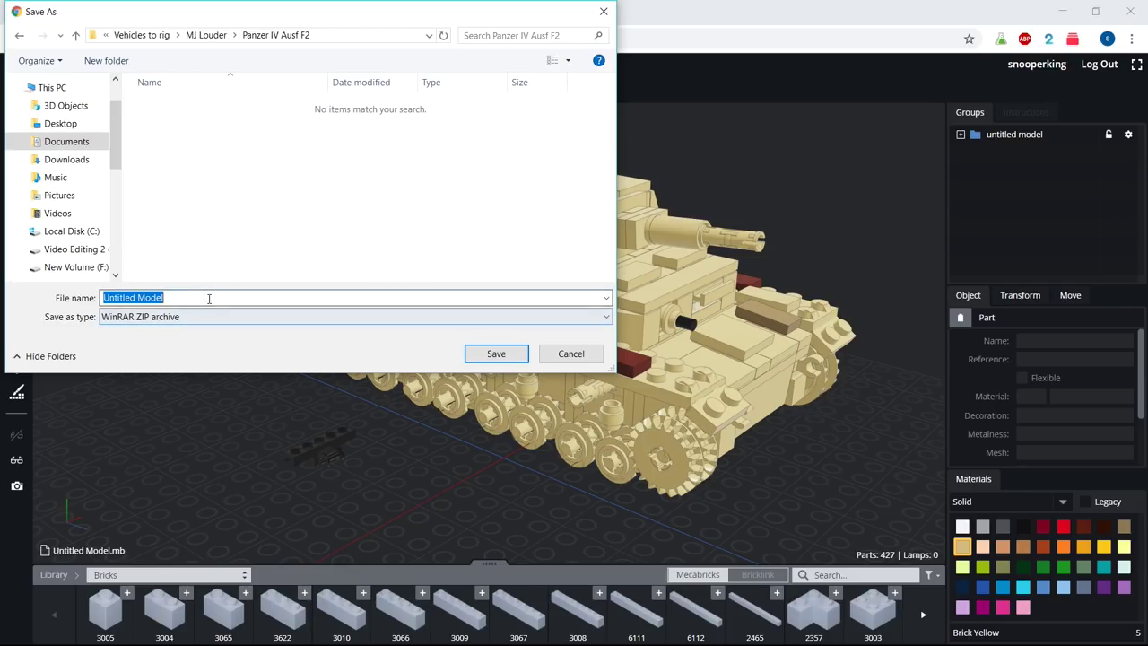
type("Panze")
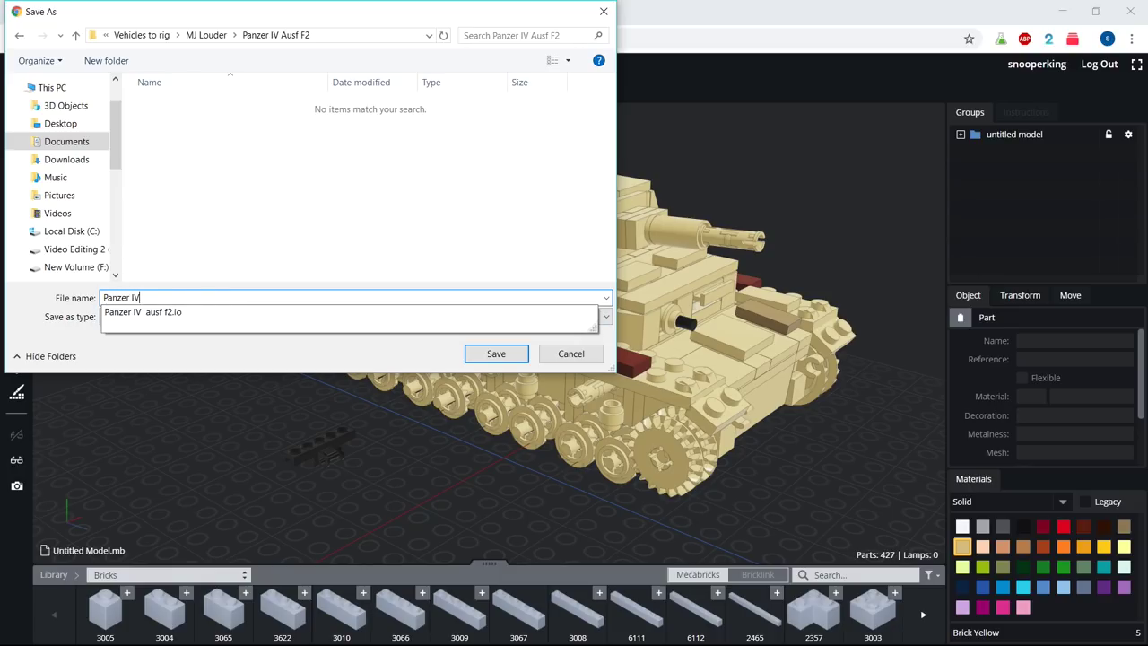
type("r IV")
left_click(496, 353)
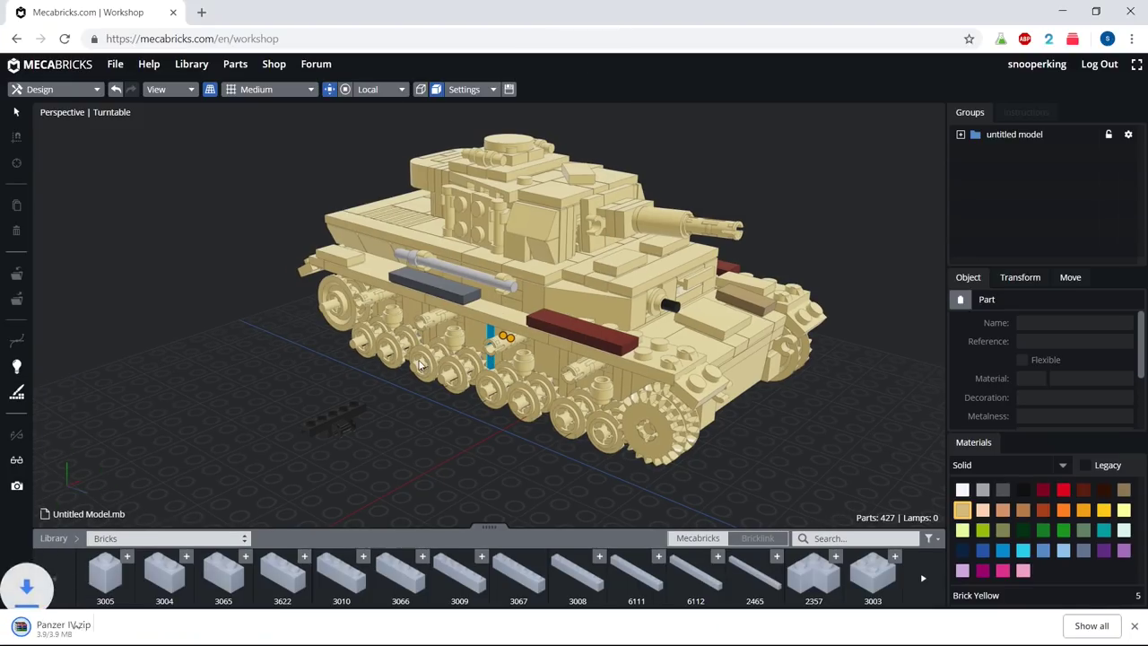
Show the downloaded Panzer IV.zip in its folder and extract its contents there.
mouse_move(389, 349)
right_mouse_down()
mouse_move(809, 359)
mouse_move(843, 377)
right_mouse_up()
left_click(154, 628)
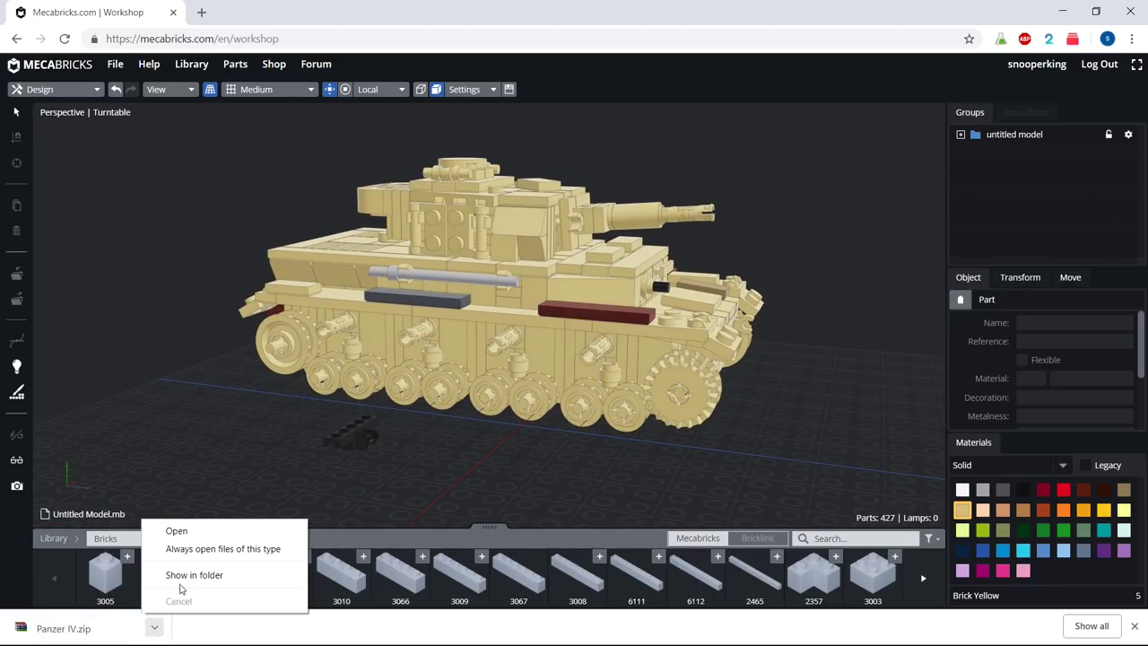
left_click(180, 579)
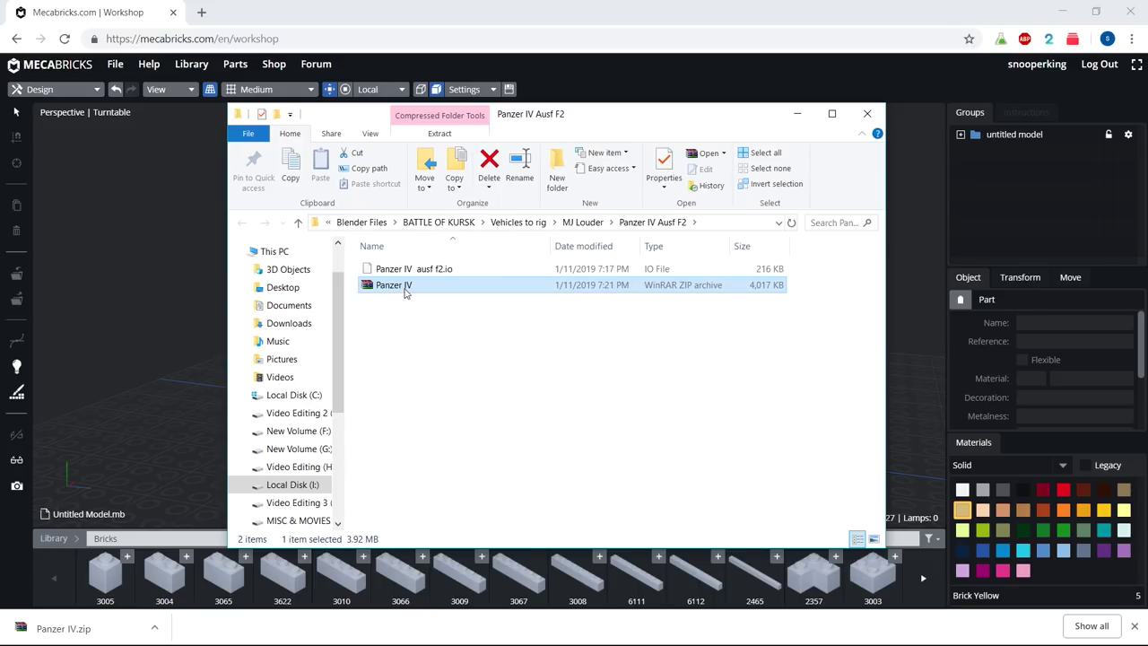
right_click(405, 292)
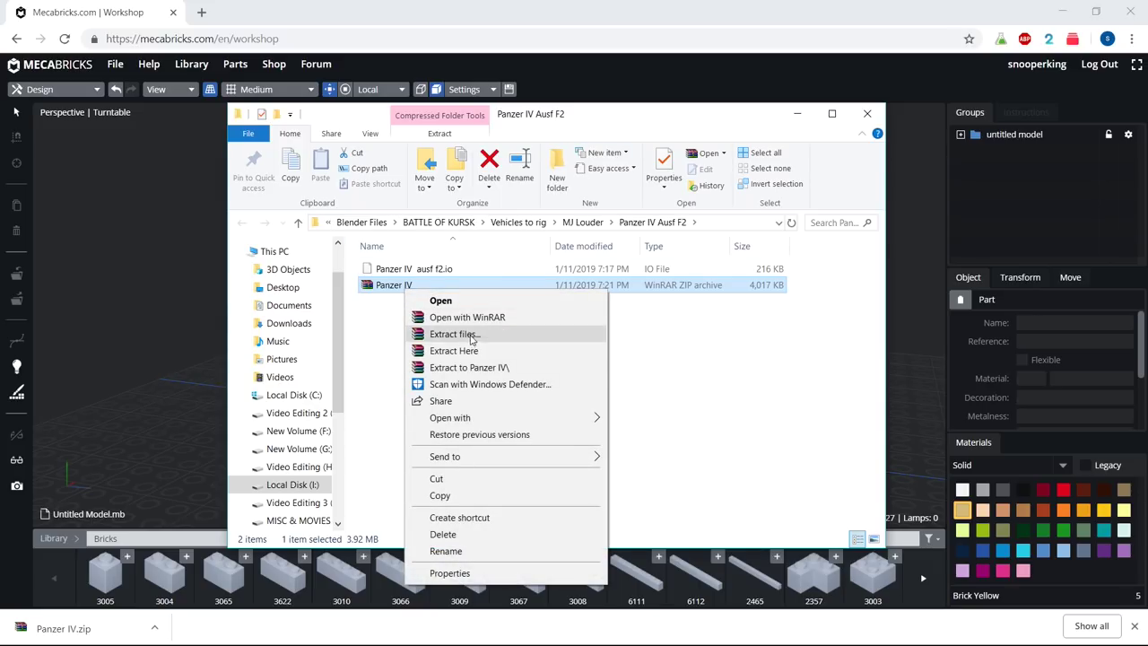
left_click(473, 348)
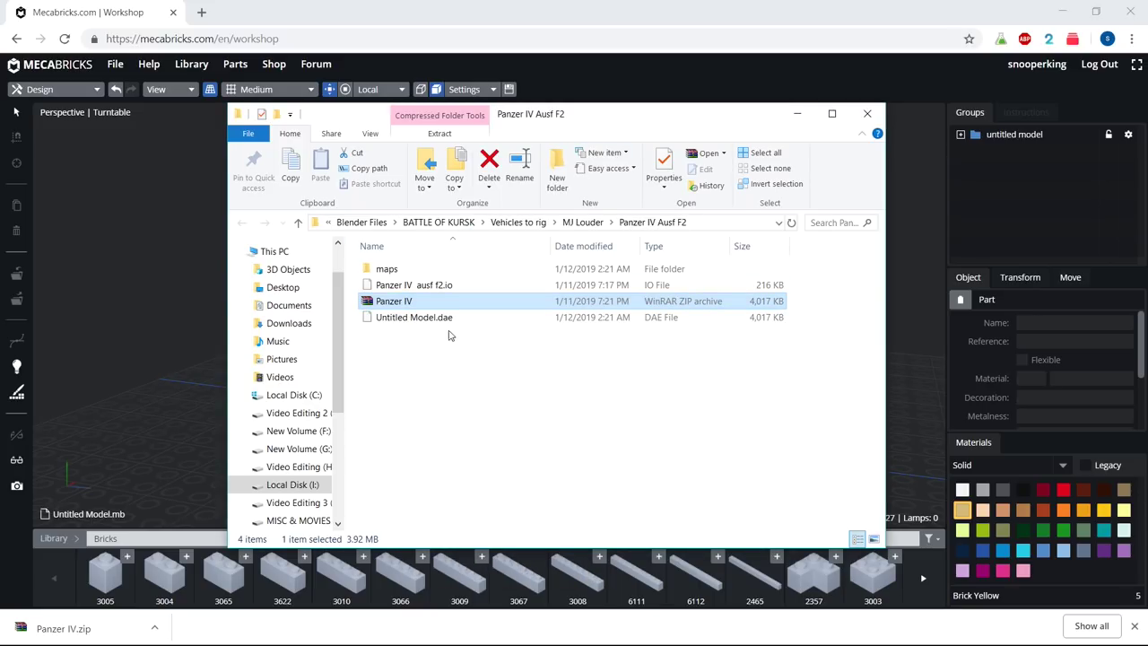
Rename the extracted Untitled Model.dae file as Panzer IV.dae.
right_click(430, 319)
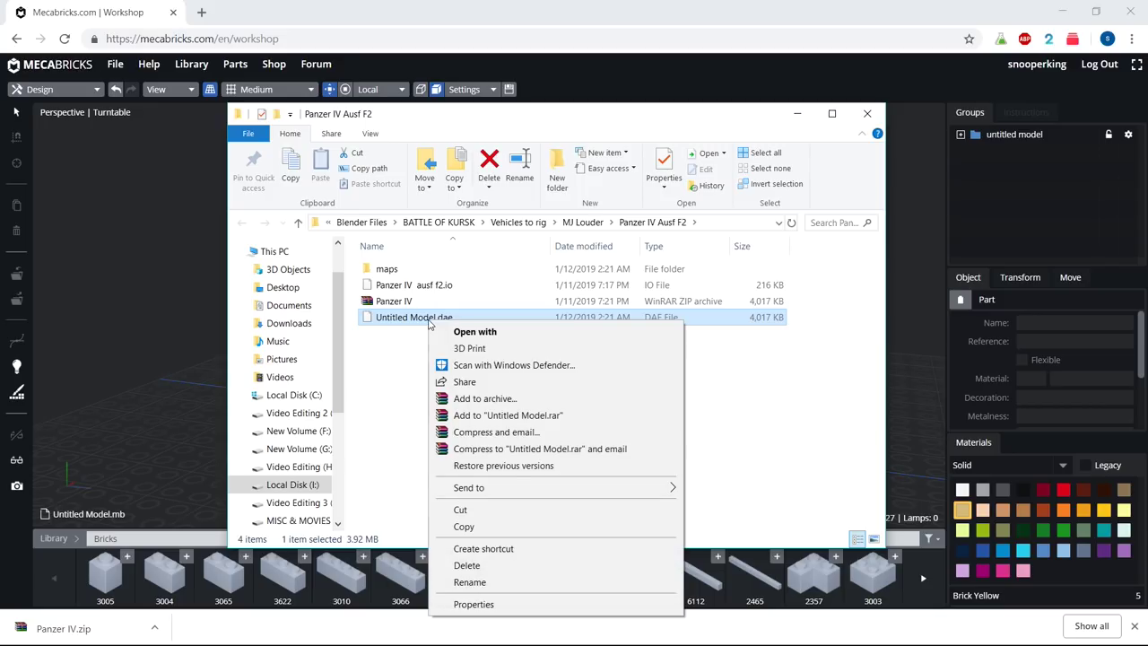
left_click(469, 582)
type("Panzer IV")
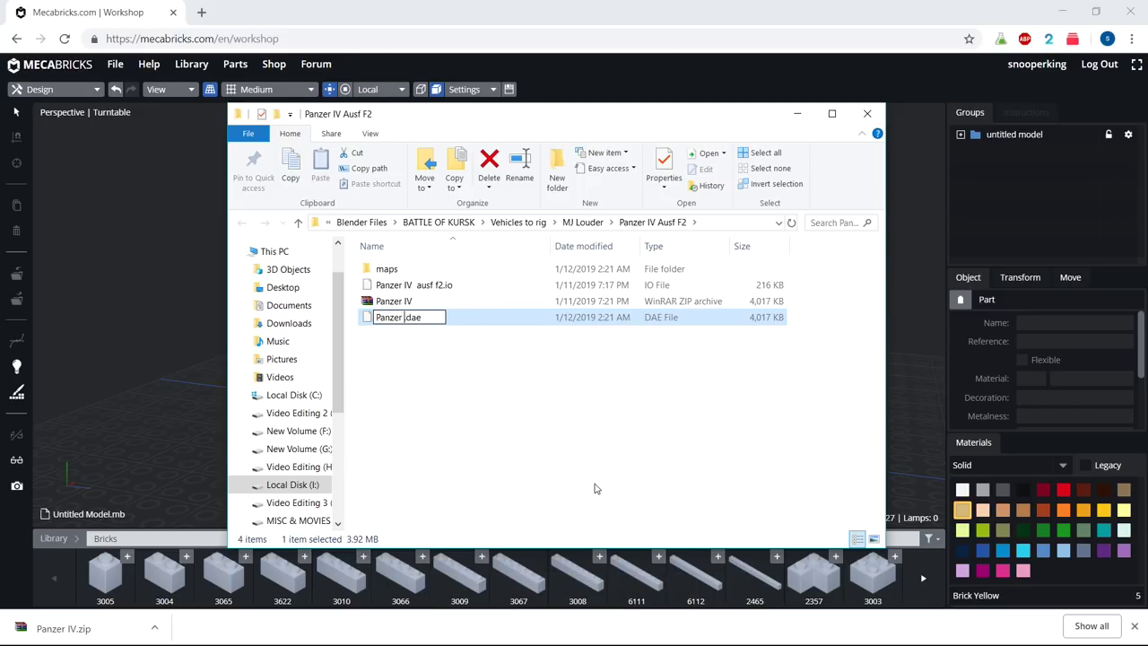
key("Return")
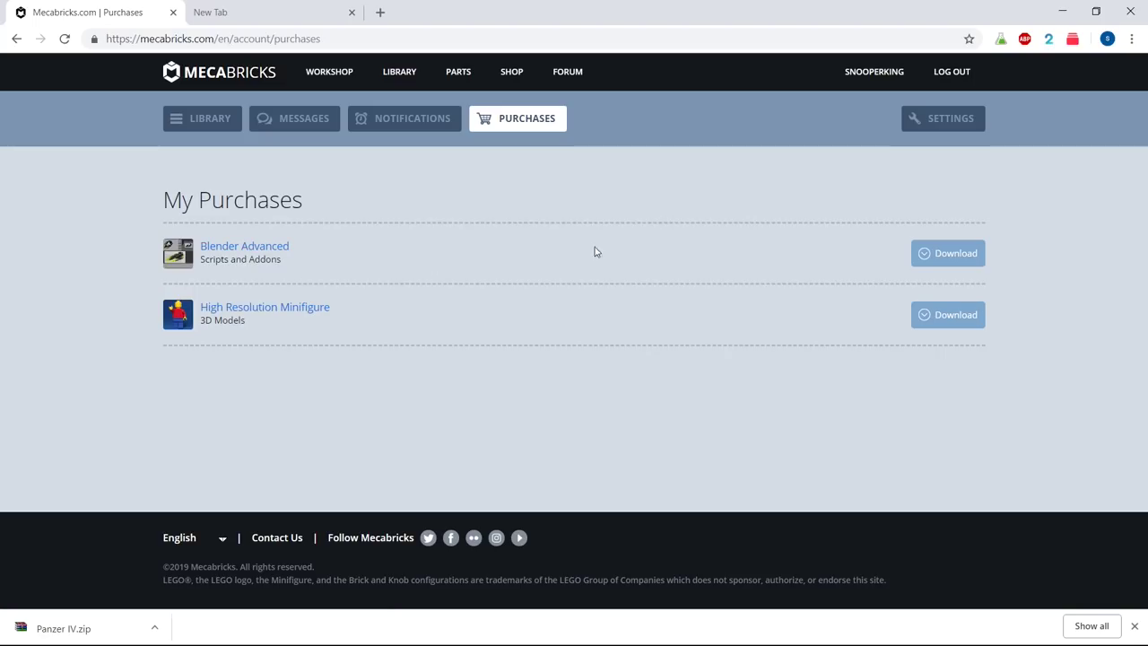
Download the purchased Blender Advanced add-on and save it as Blender Advanced in the Panzer IV Ausf F2 folder.
left_click(942, 260)
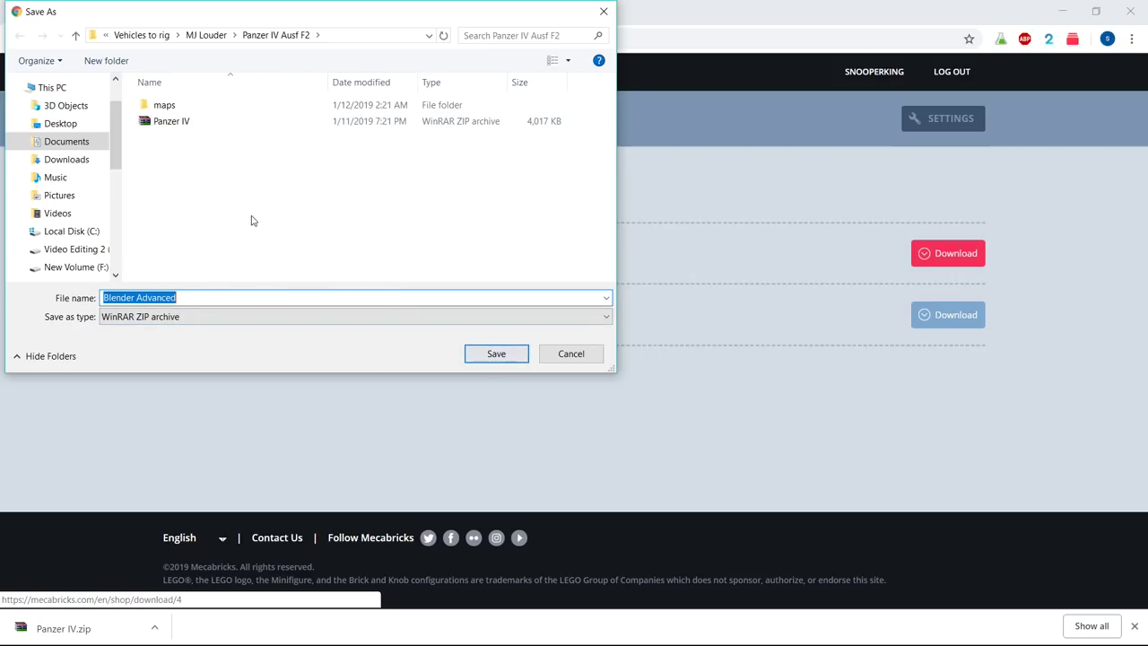
left_click(497, 355)
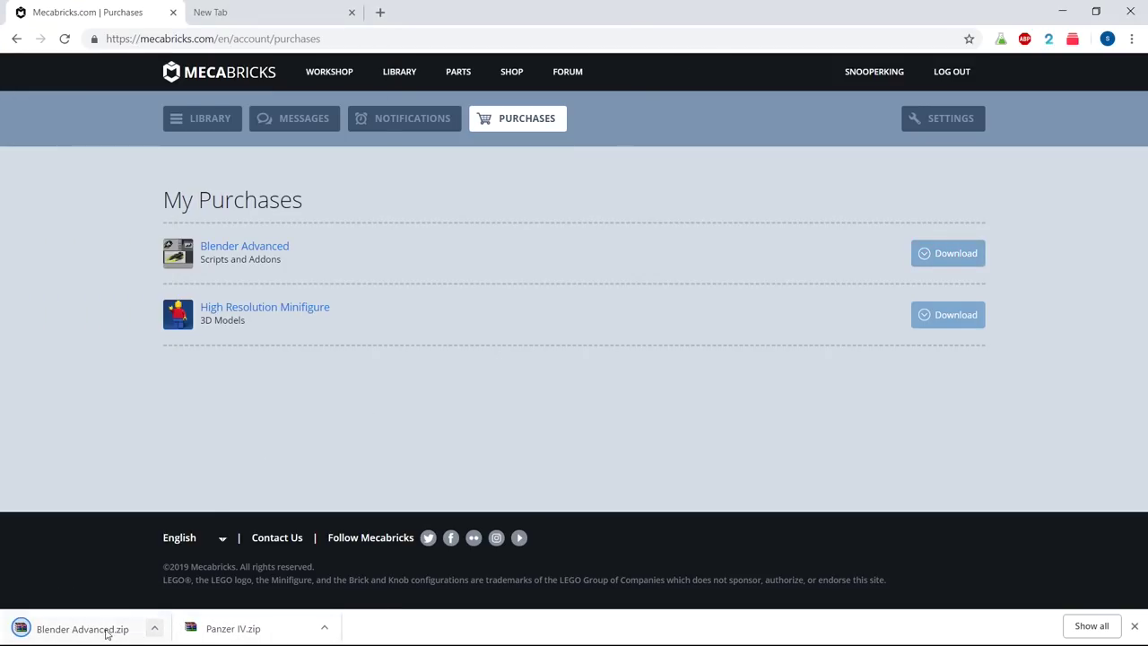
left_click_drag(108, 633, 730, 231)
Switch to Blender, close the open preferences window, and start installing an add-on from file in a new User Preferences window.
left_click(1063, 10)
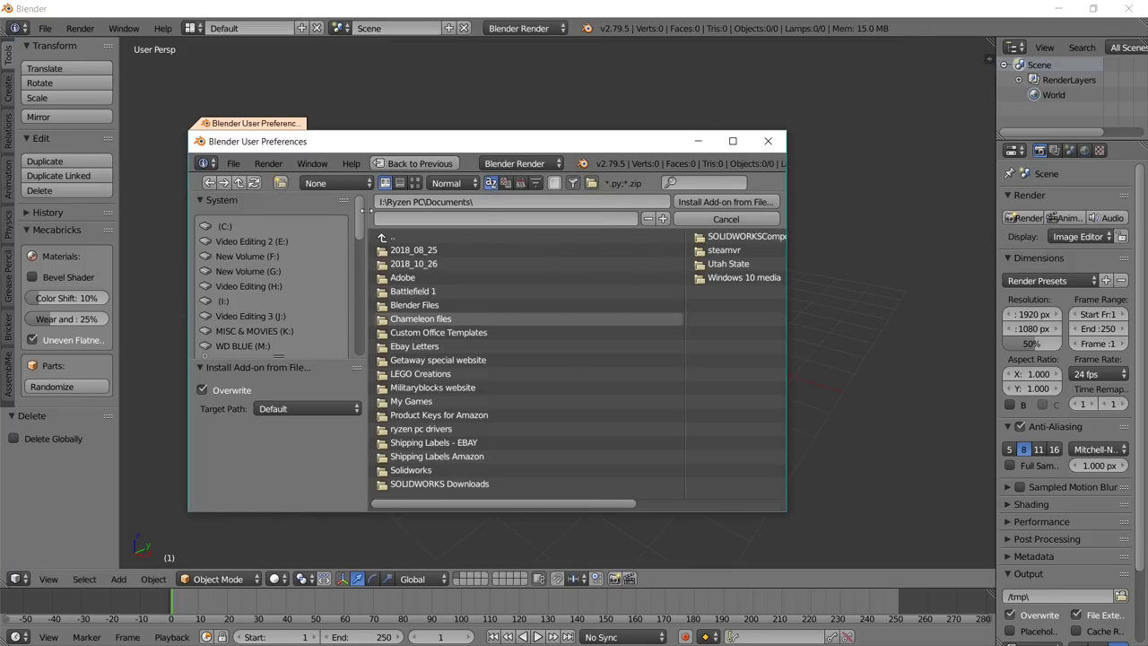
left_click(769, 142)
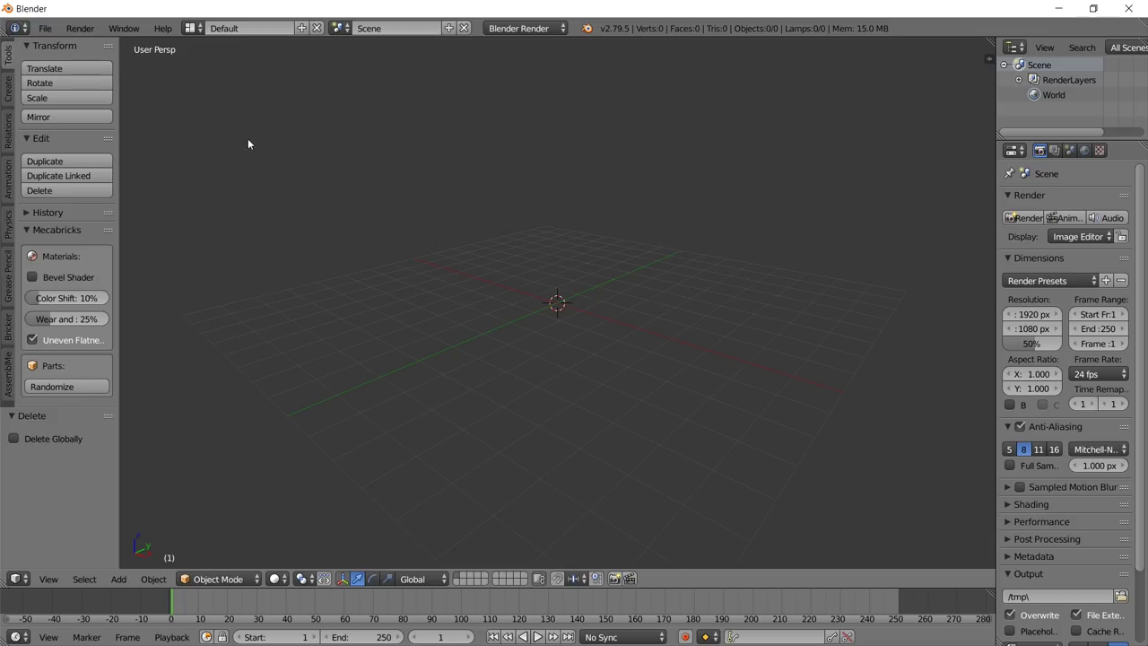
left_click(45, 28)
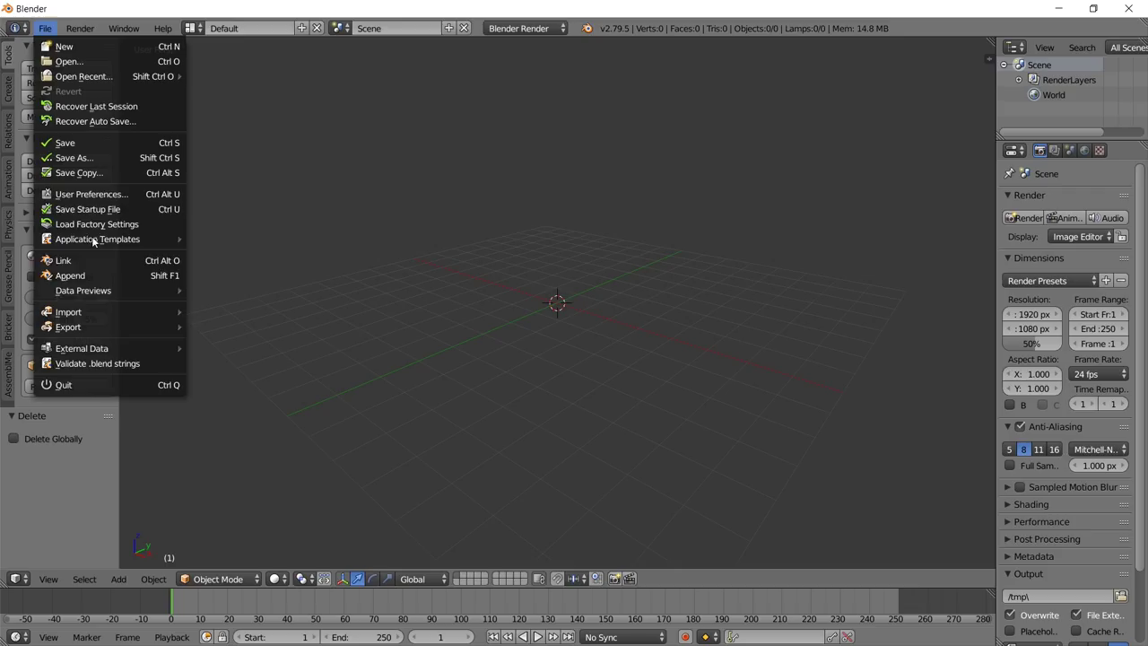
left_click(134, 194)
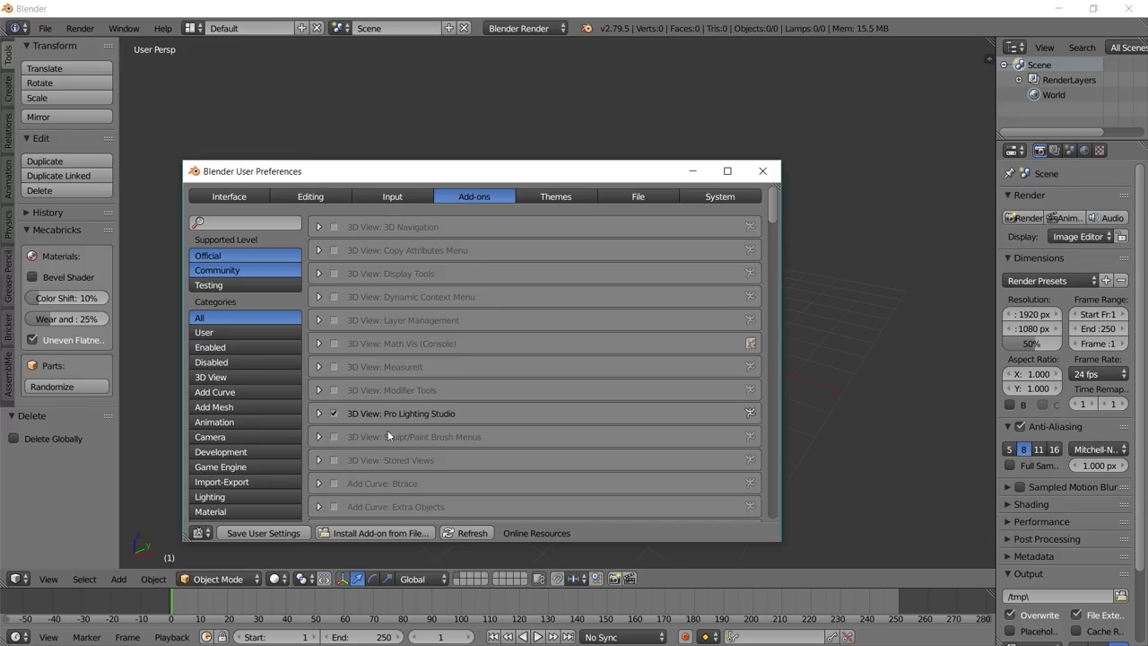
left_click(413, 532)
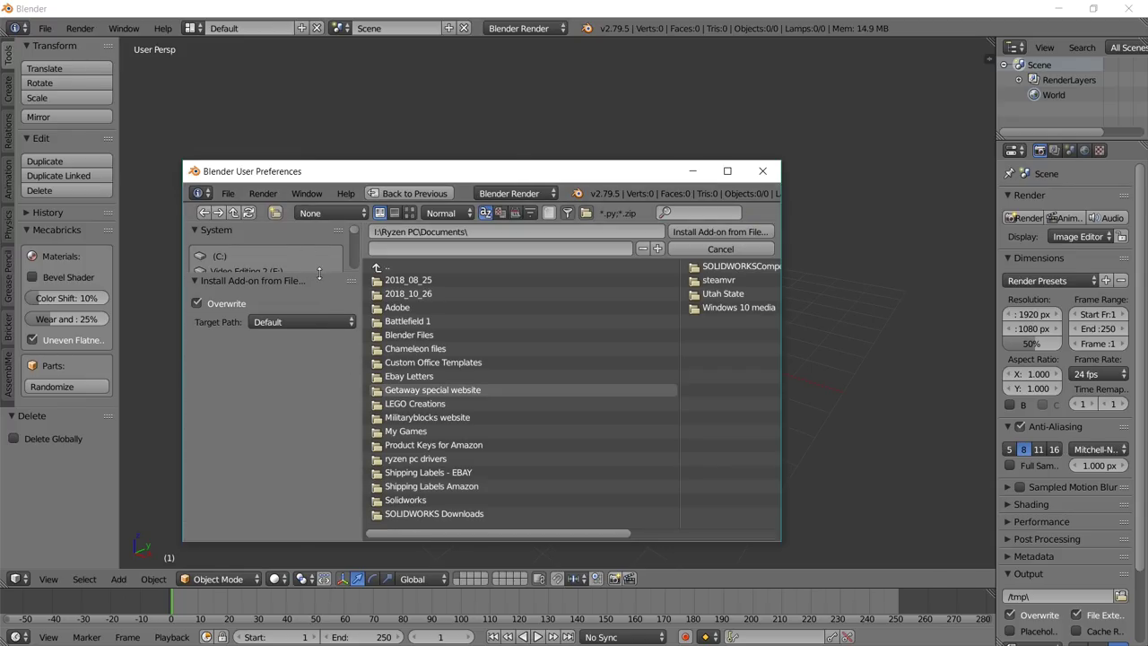
Select Blender Advanced.zip in the Panzer IV Ausf F2 folder as the add-on file, and close the preferences without installing it.
left_click_drag(319, 273, 323, 422)
scroll(325, 410, "down", 3)
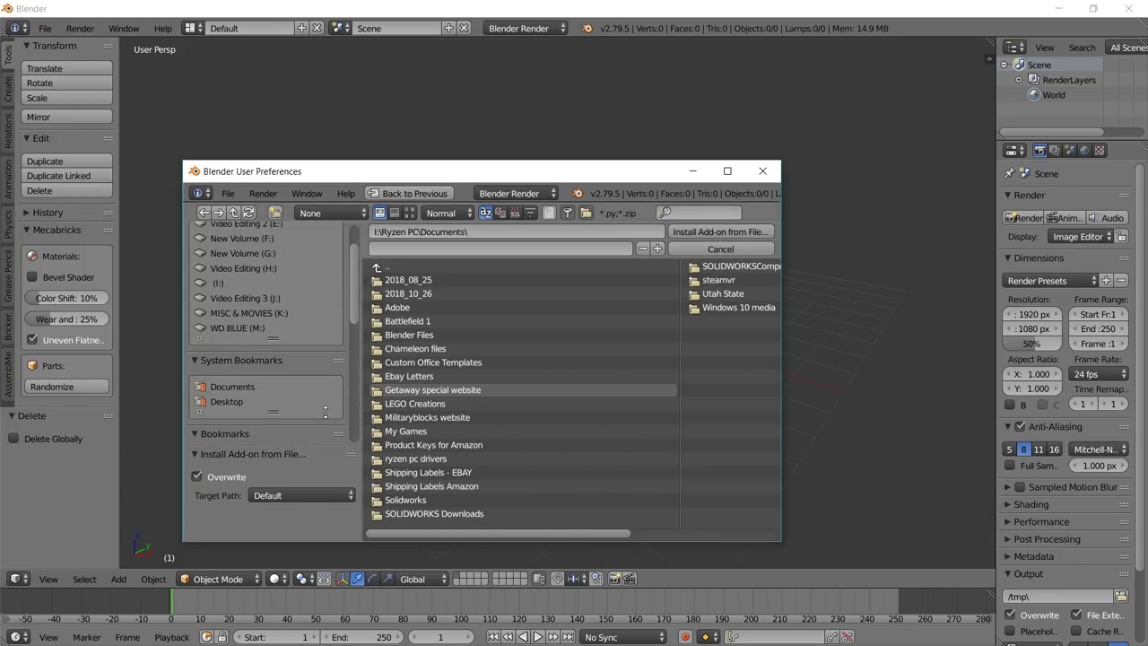
scroll(285, 394, "down", 5)
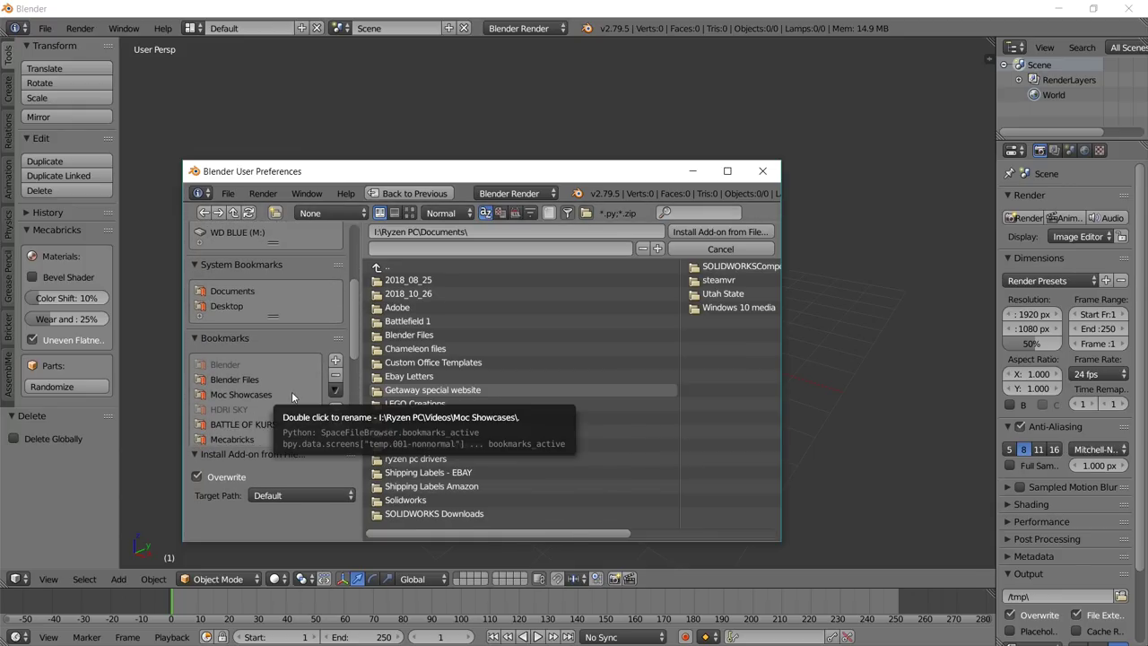
scroll(291, 391, "down", 1)
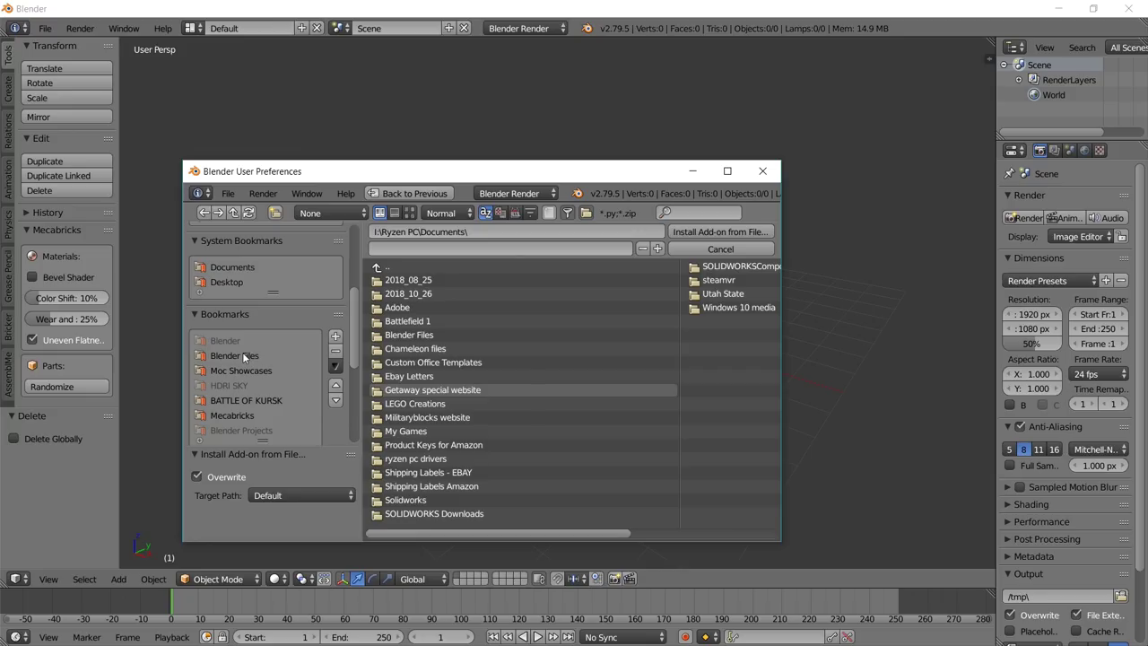
left_click(249, 401)
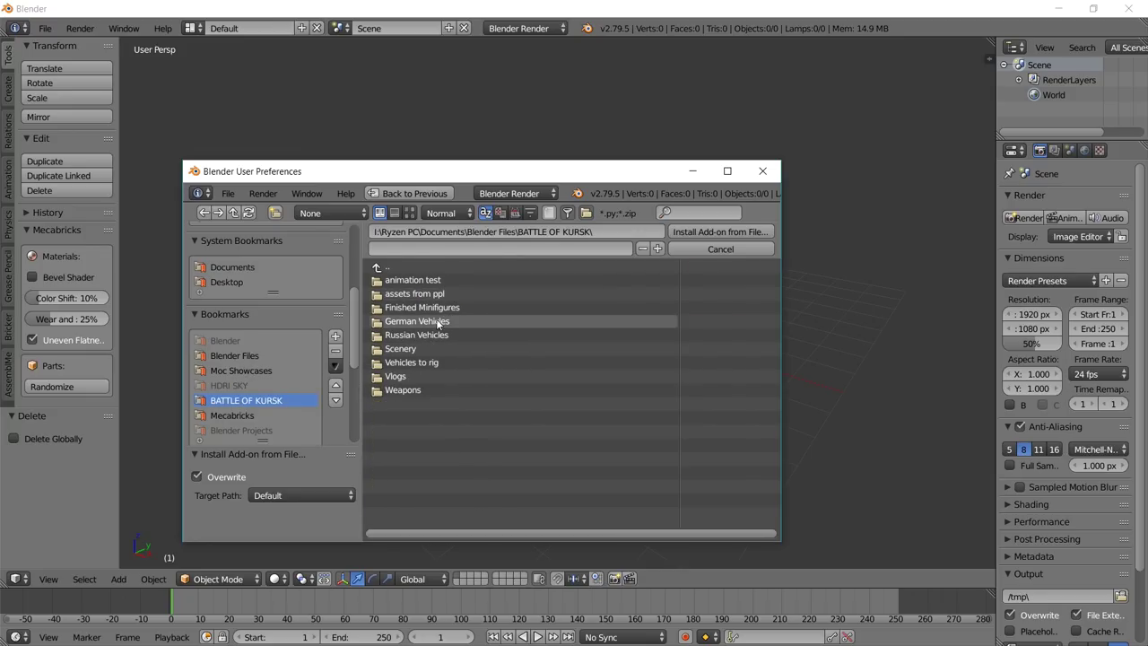
left_click(434, 361)
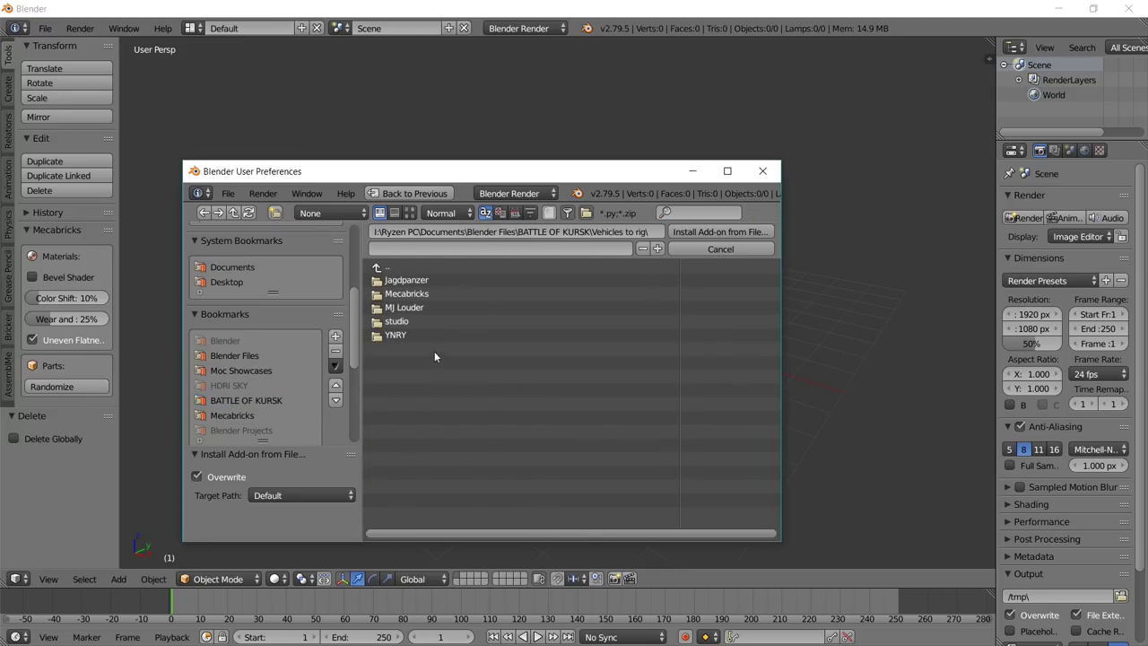
left_click(425, 304)
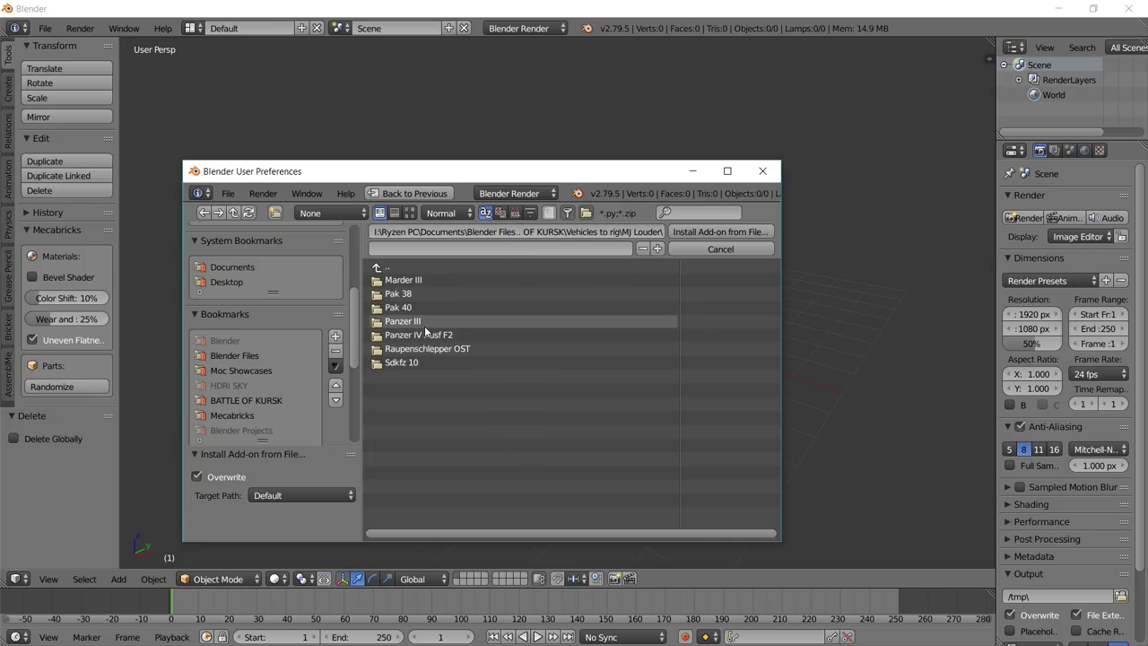
left_click(437, 335)
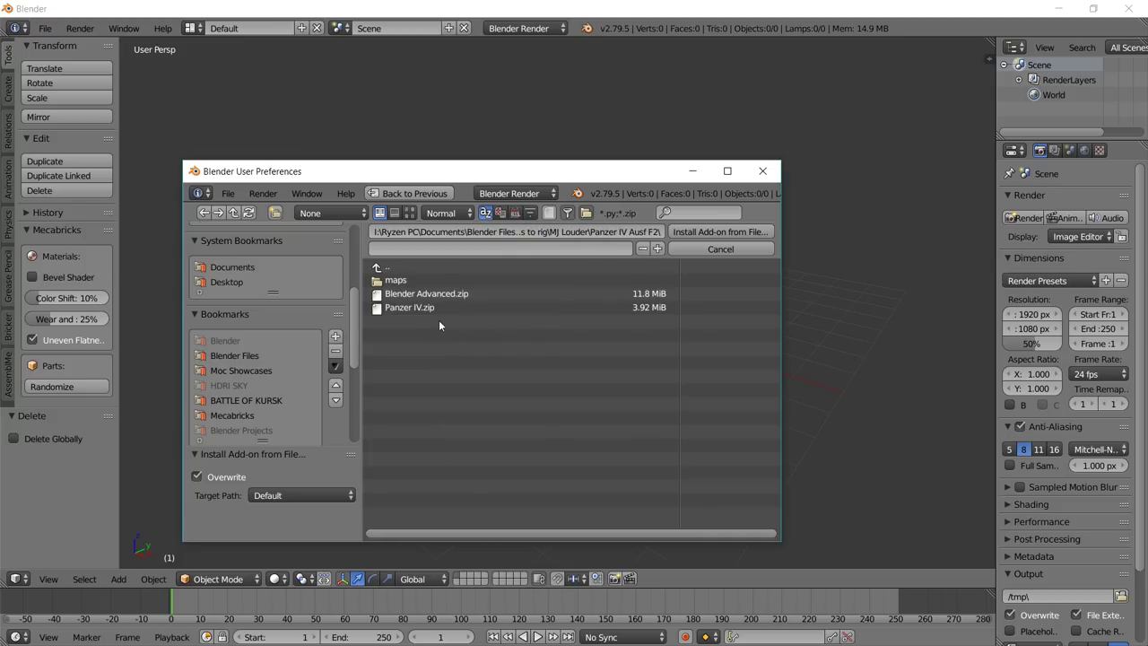
left_click(455, 296)
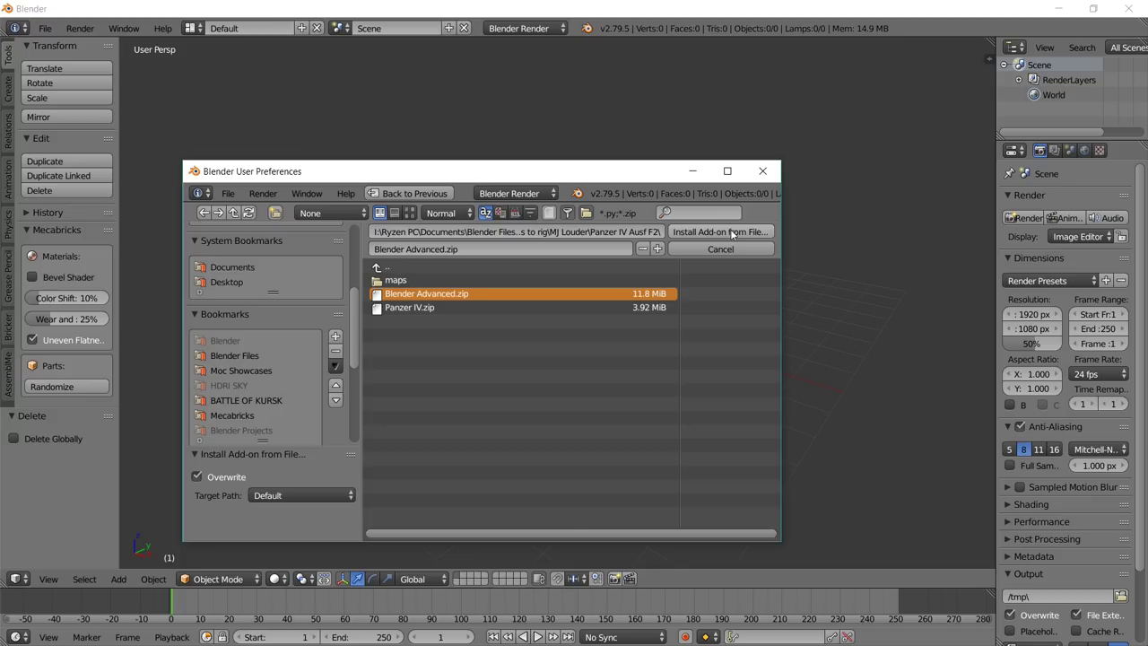
left_click(763, 170)
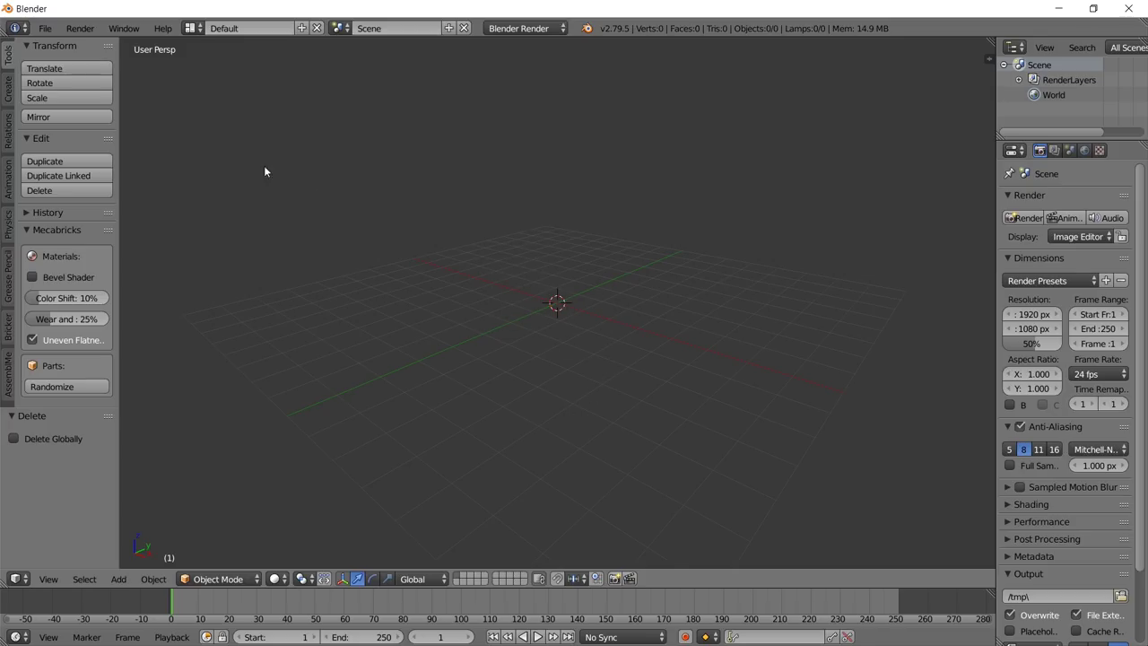
Import Panzer IV.dae from the BATTLE OF KURSK\Vehicles to rig\MJ Louder\Panzer IV Ausf F2 folder with the Mecabricks (.dae) importer.
left_click(44, 28)
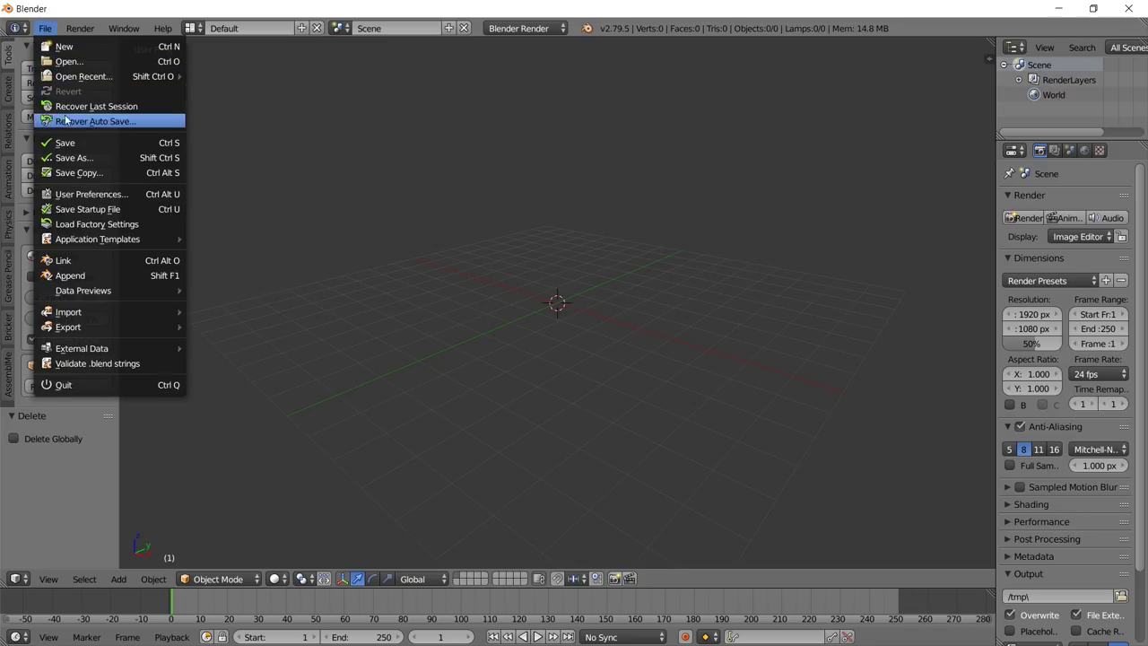
mouse_move(101, 314)
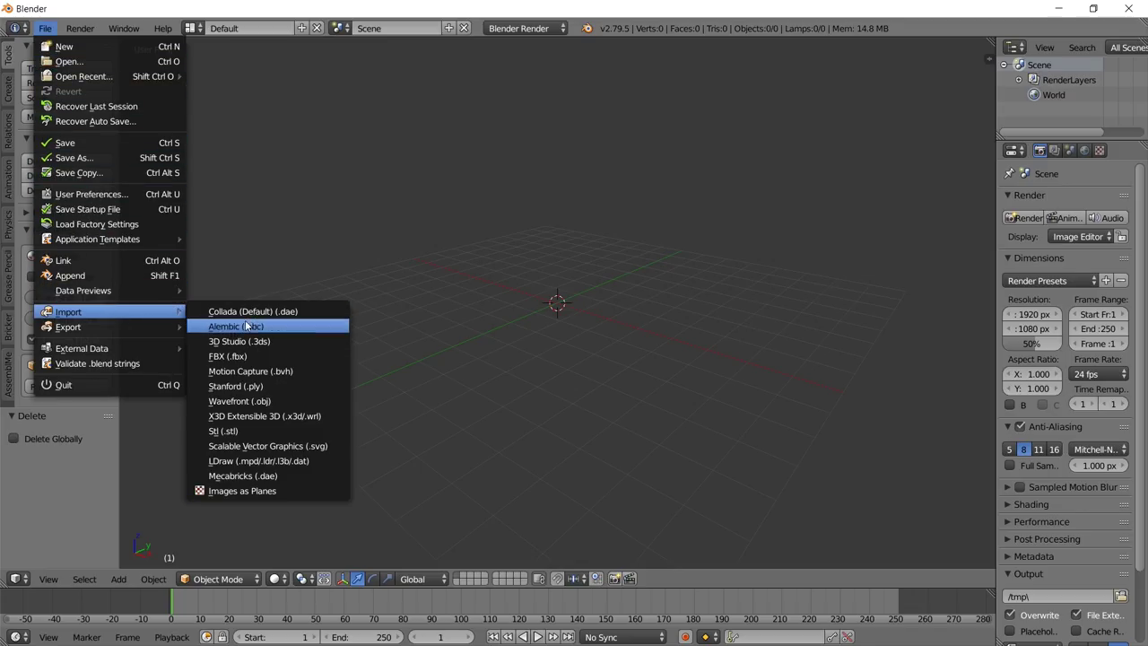
left_click(270, 473)
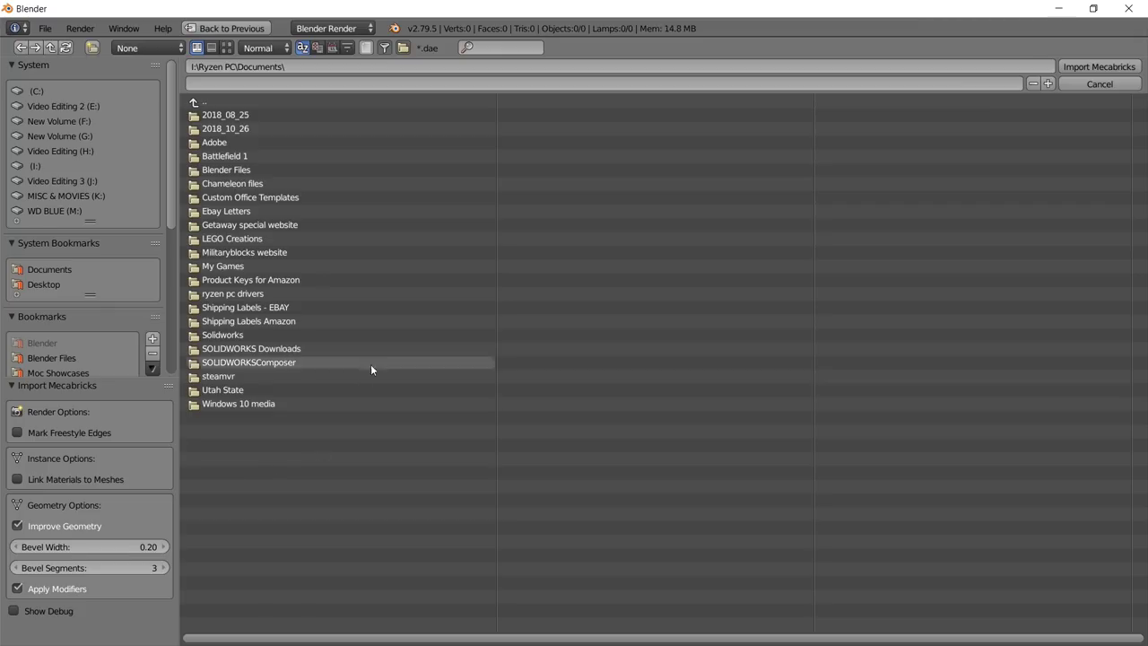
scroll(73, 276, "down", 4)
left_click(84, 258)
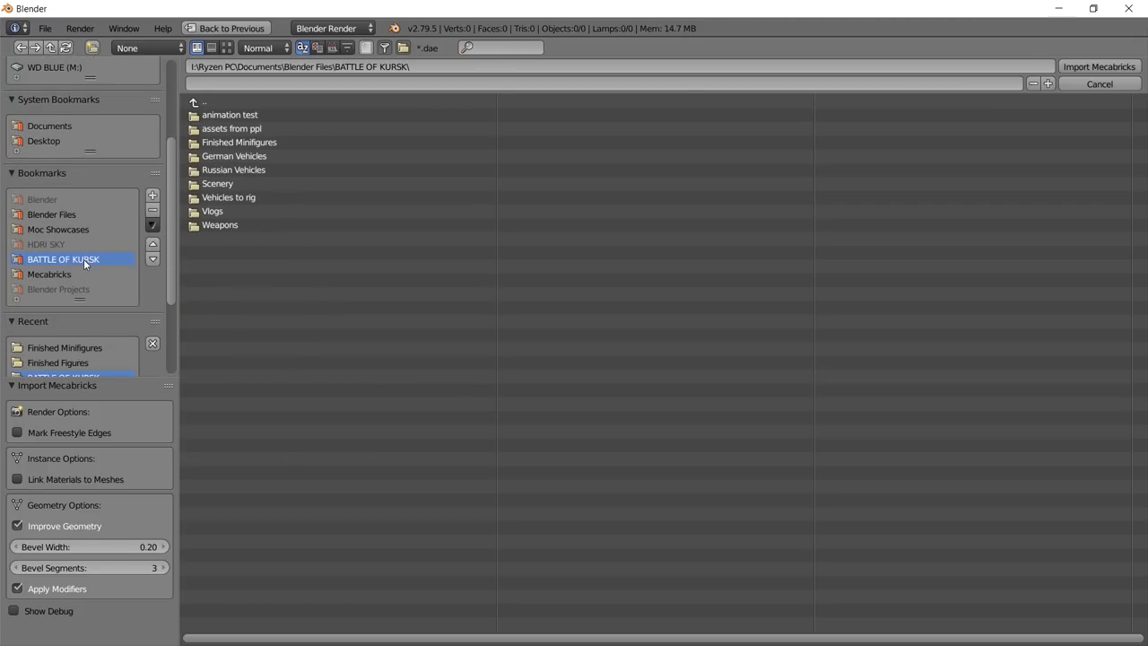
left_click(245, 196)
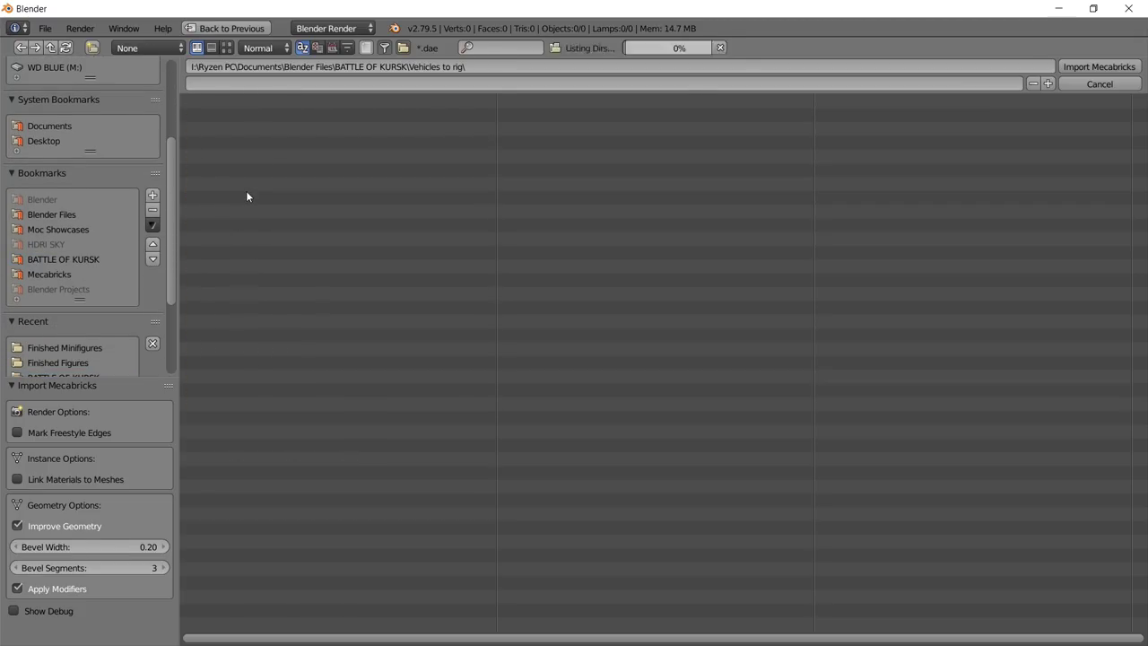
left_click(241, 140)
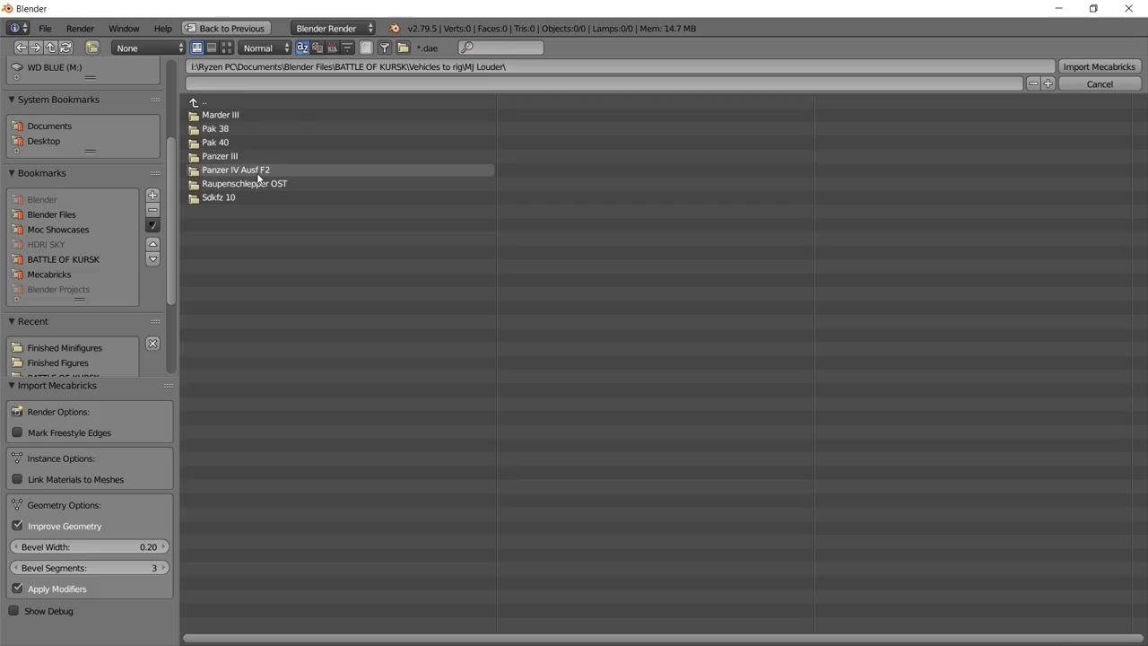
left_click(271, 169)
left_click(277, 128)
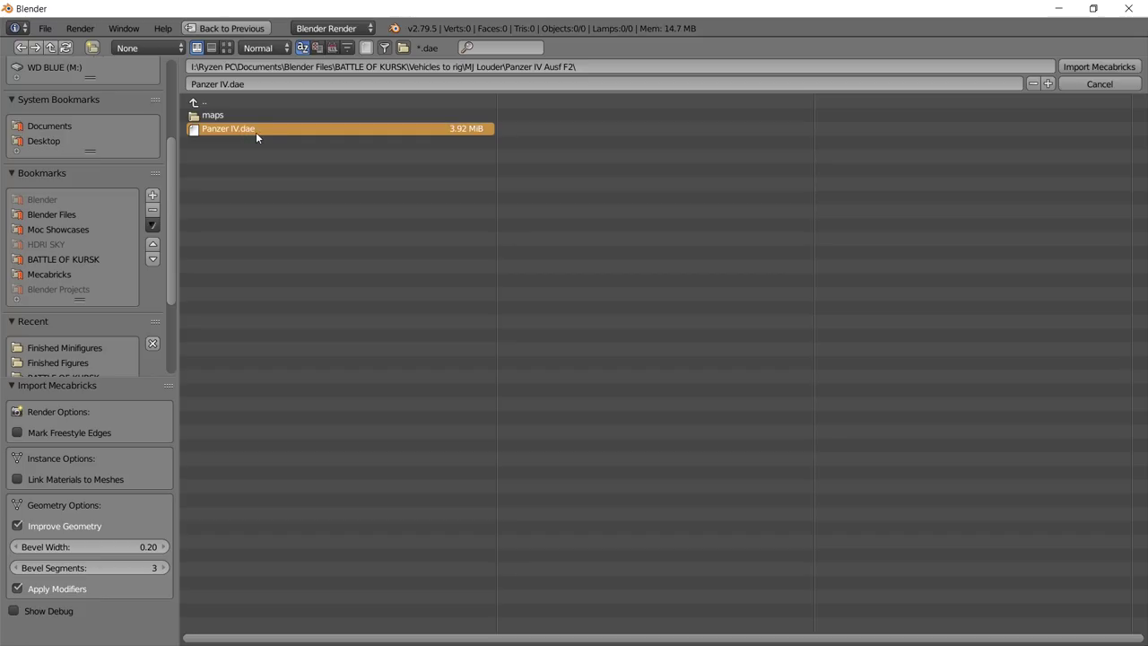
left_click(1096, 68)
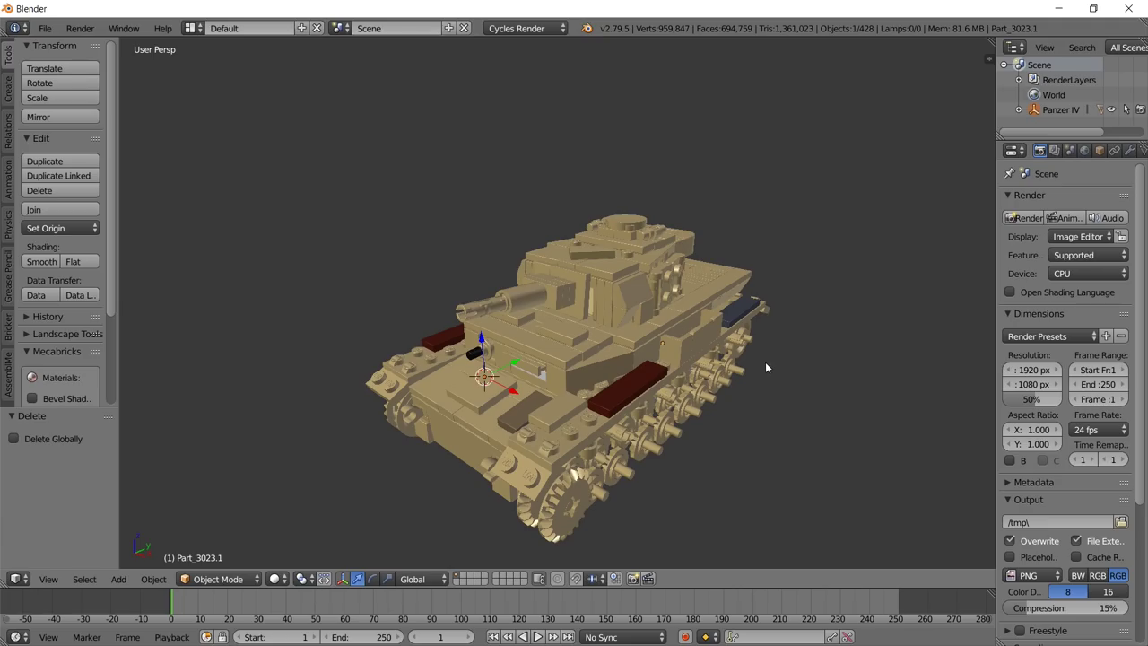
Choose Cycles Render as the render engine and switch the 3D viewport to Rendered shading.
middle_click_drag(765, 361, 545, 165)
left_click(538, 30)
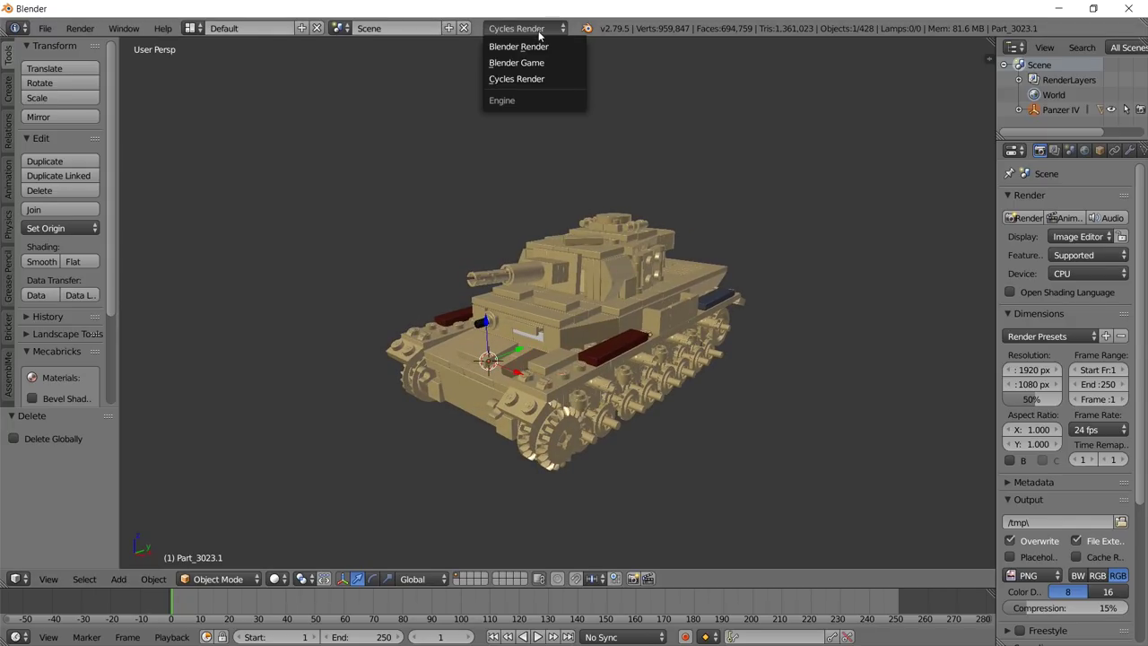
left_click(539, 77)
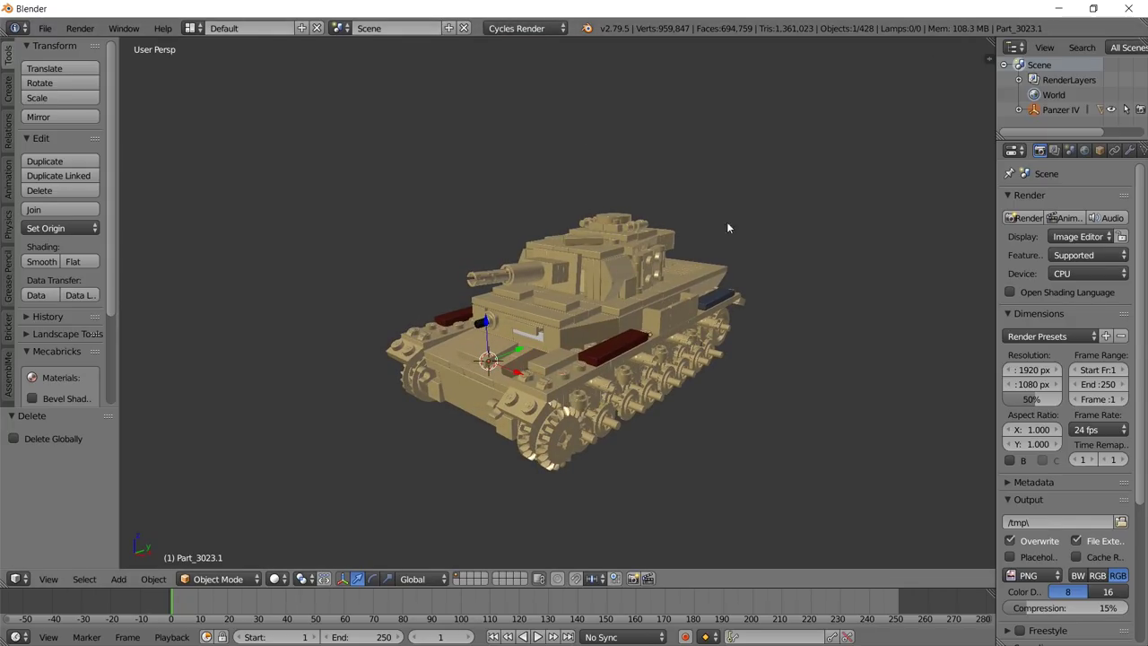
mouse_move(820, 302)
middle_mouse_down()
mouse_move(679, 304)
mouse_move(897, 302)
mouse_move(810, 309)
middle_mouse_up()
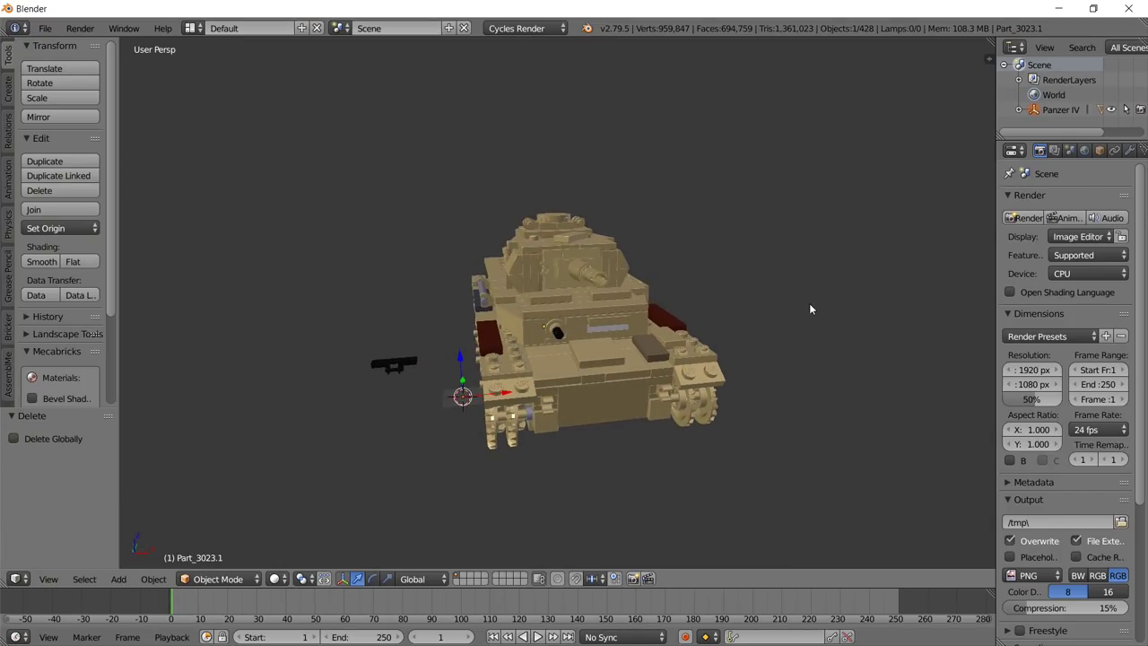
key("shift+z")
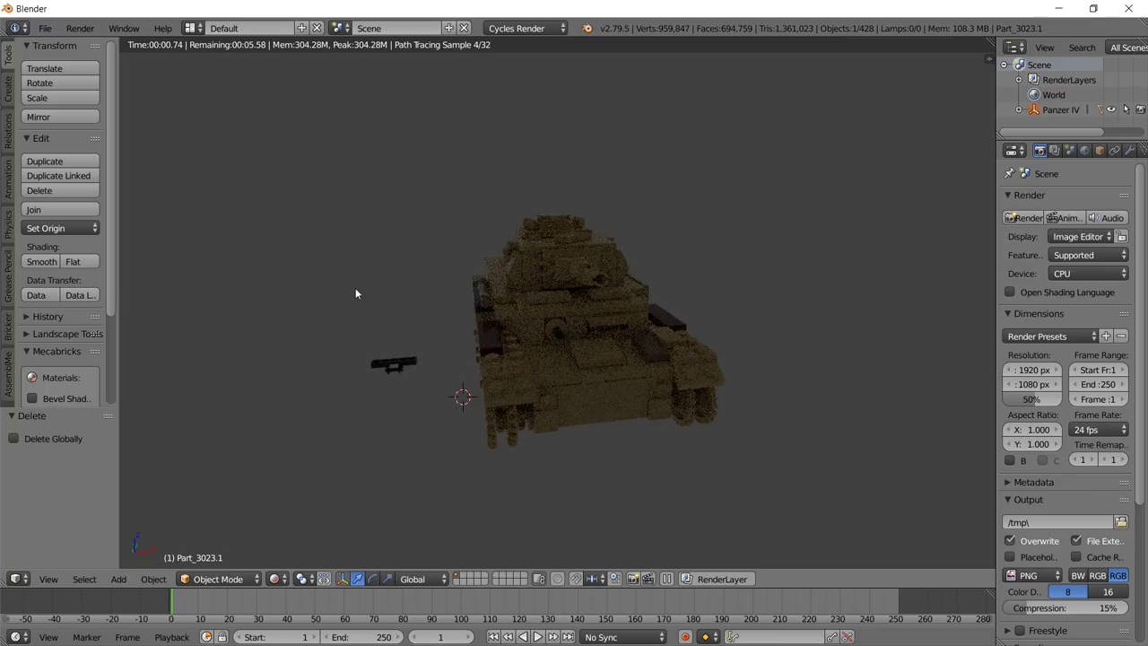
Widen the properties editor and display the World settings.
middle_click_drag(355, 293, 739, 302)
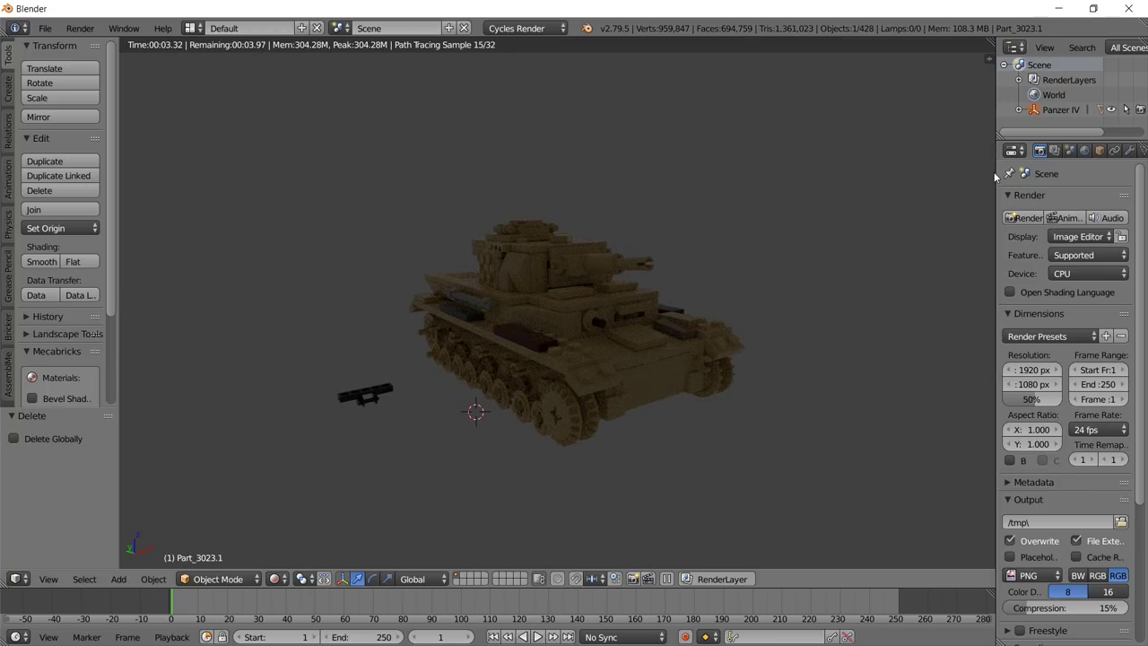
left_click_drag(857, 175, 850, 175)
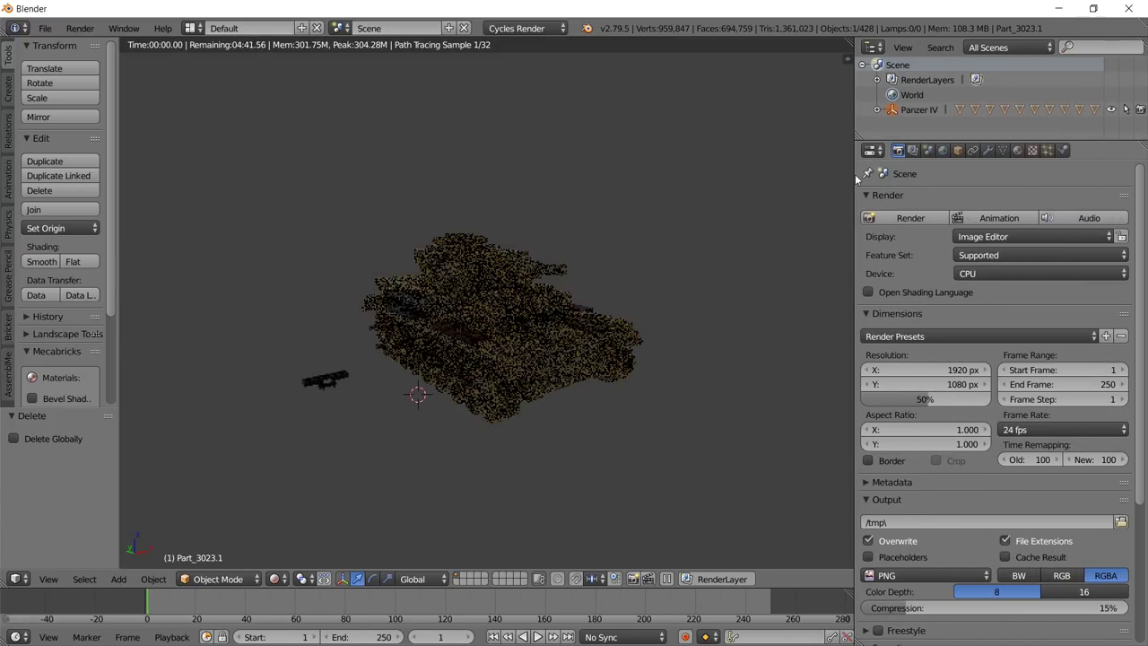
left_click(943, 150)
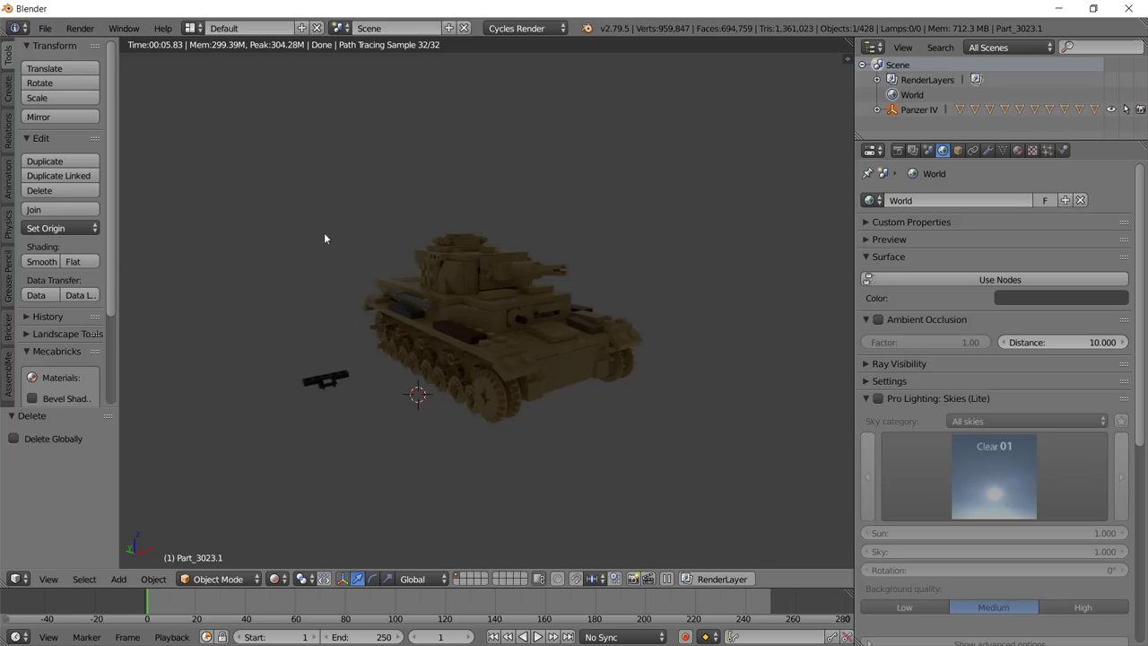
Switch to the Chrome browser, search Google for hdr images in the blank tab, and look through the results.
left_click(1057, 9)
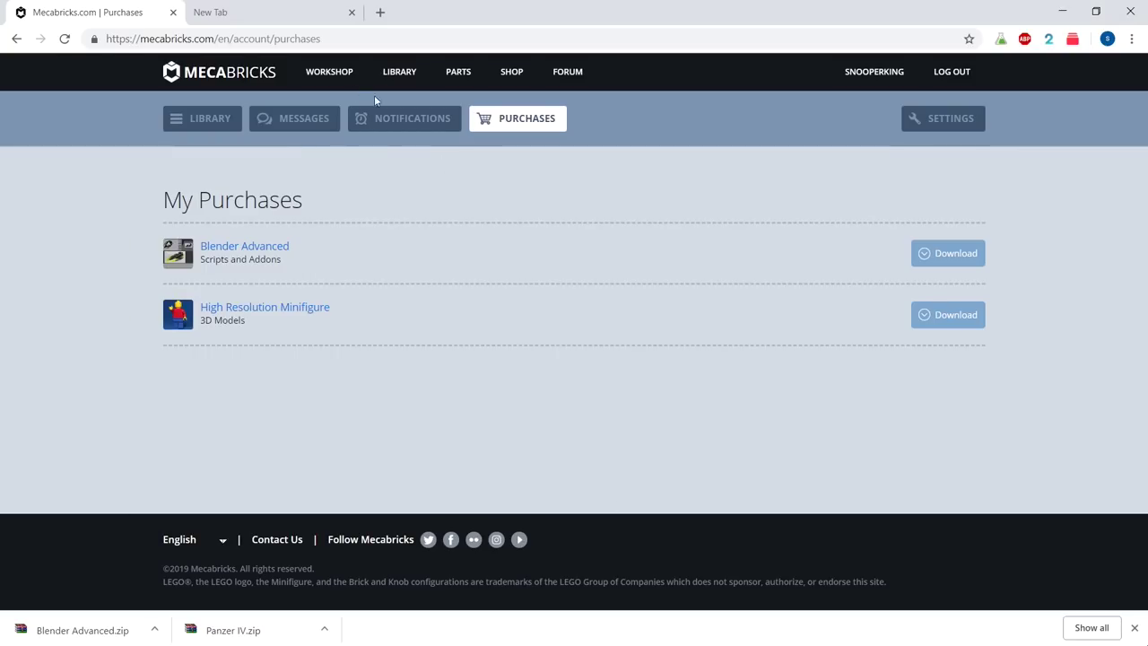
left_click(218, 12)
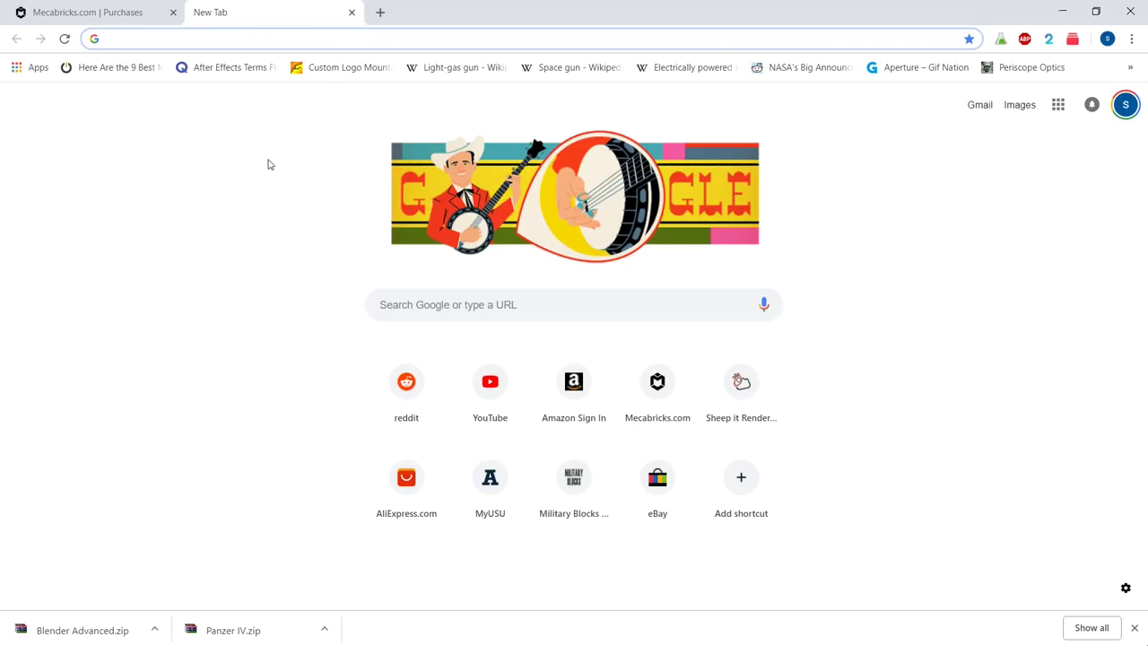
type("hdri")
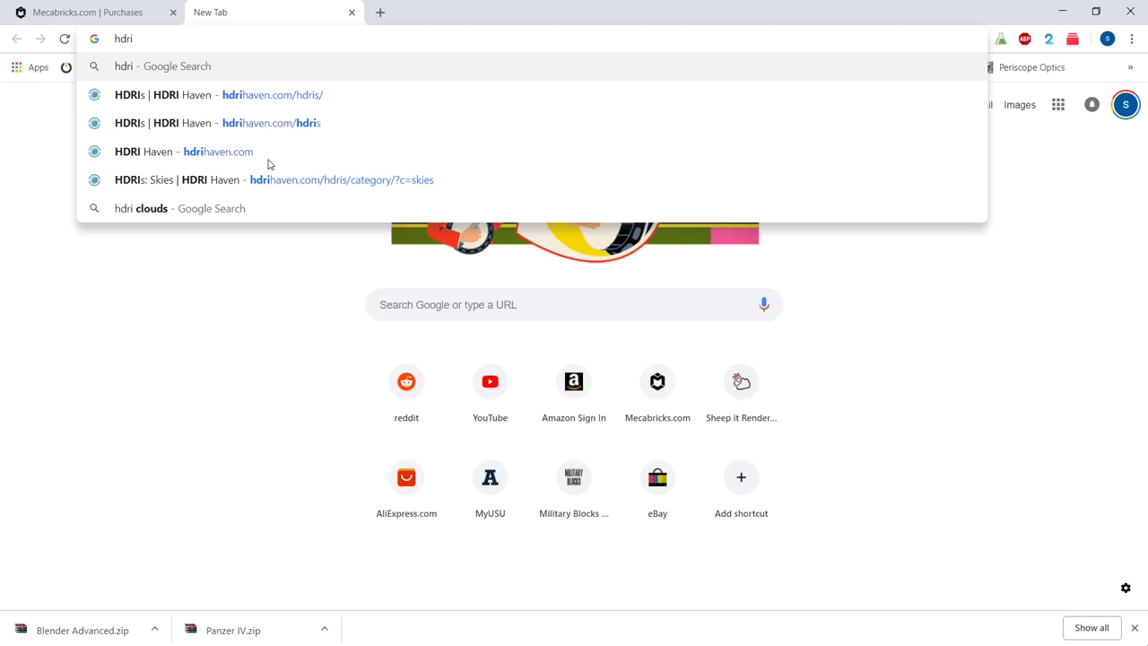
key("BackSpace")
key("BackSpace")
type("imag")
key("Return")
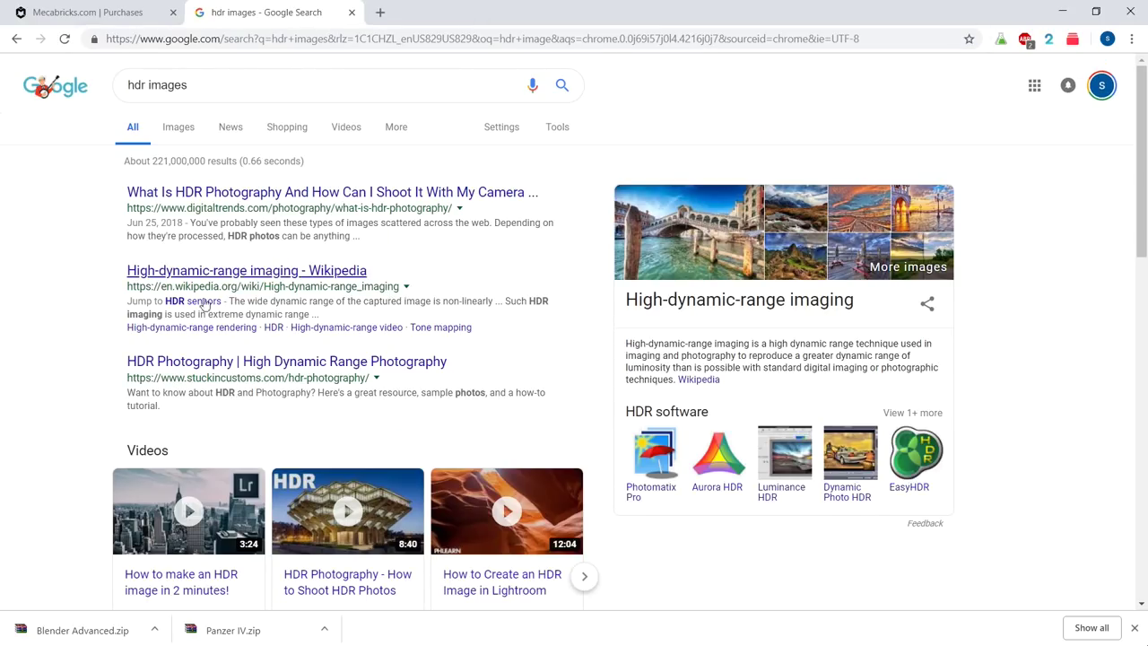
scroll(350, 520, "down", 3)
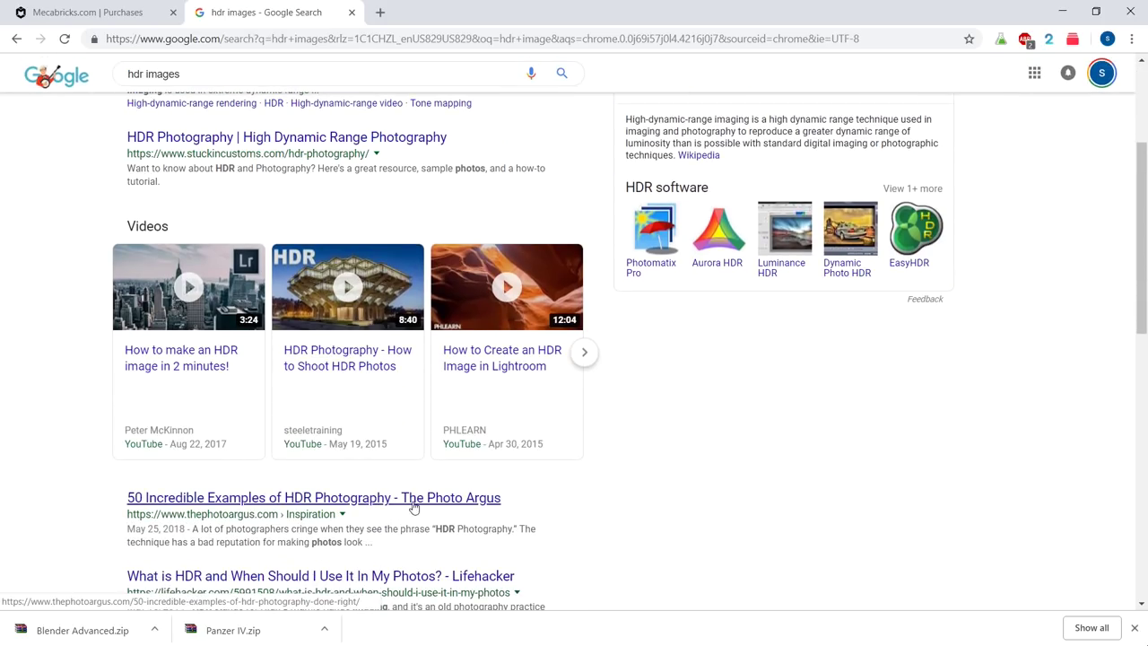
scroll(413, 508, "down", 3)
scroll(415, 505, "up", 6)
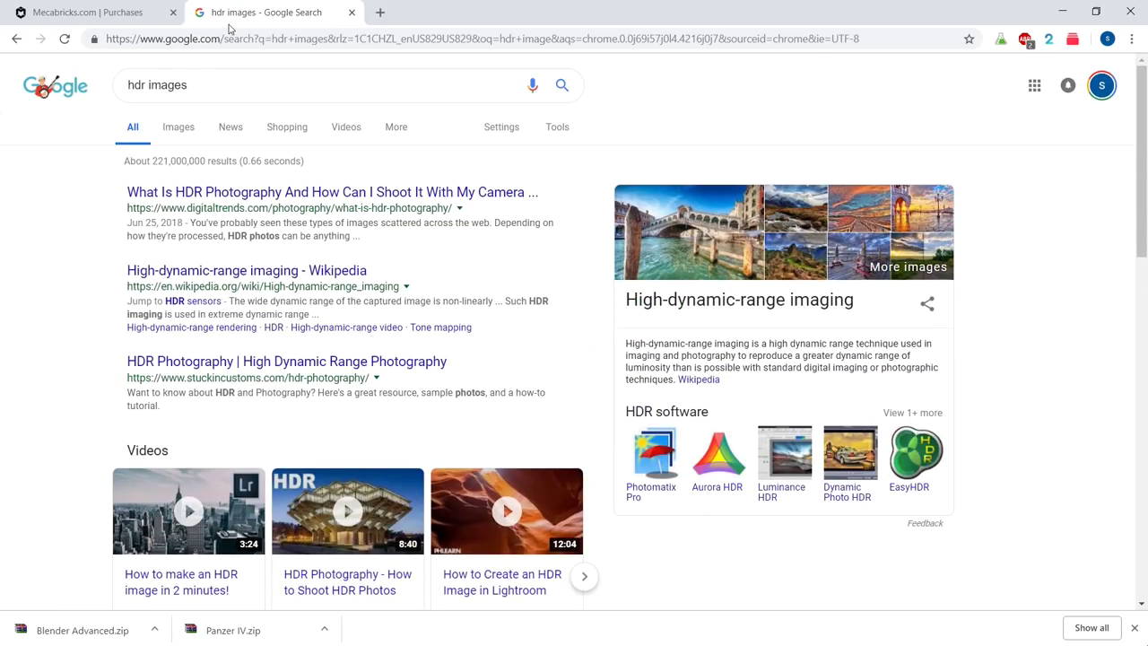
Go to hdrihaven.com/hdris/ and open the Studio Small 05 HDRI from the Studio category.
left_click(231, 38)
type("hdir")
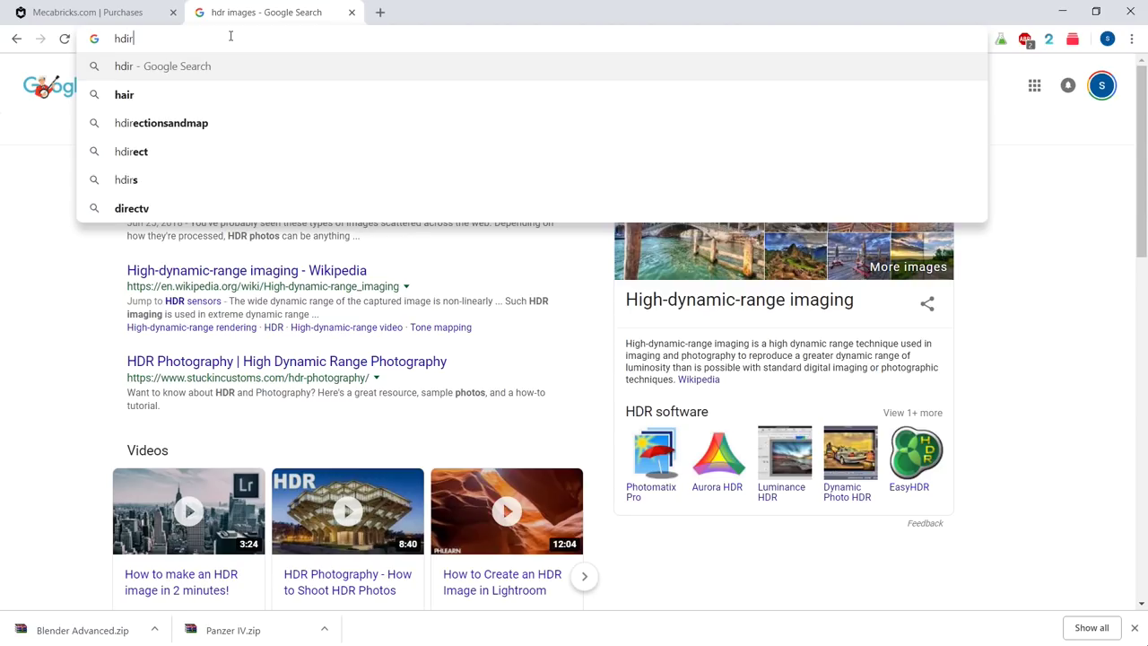
key("BackSpace")
key("BackSpace")
key("BackSpace")
type("dri")
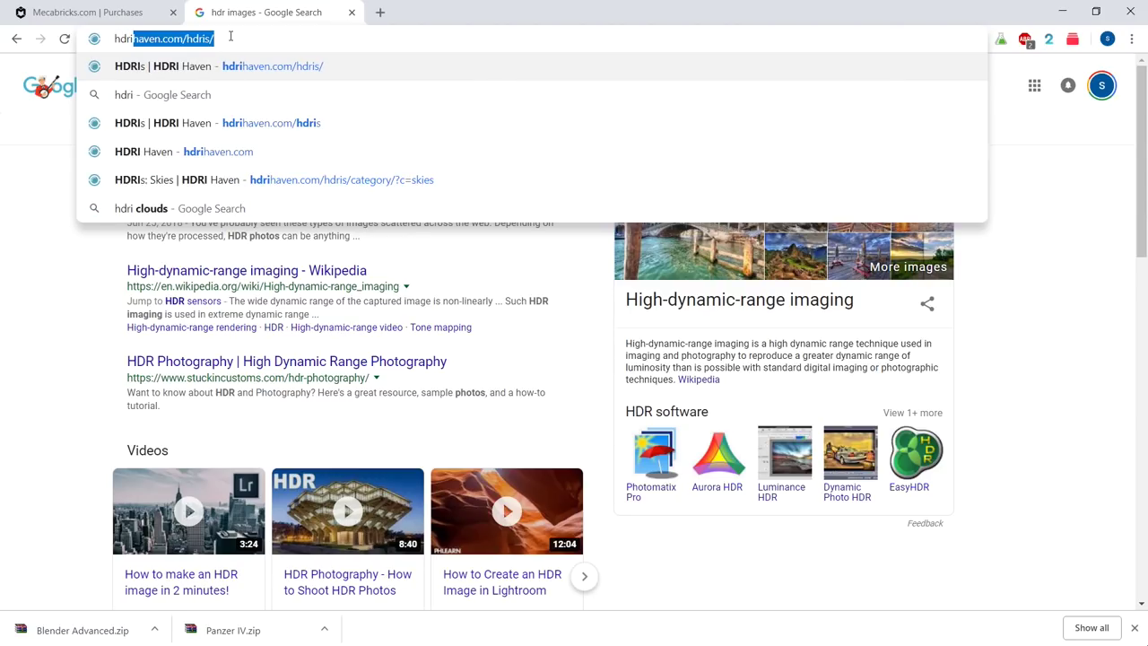
key("Return")
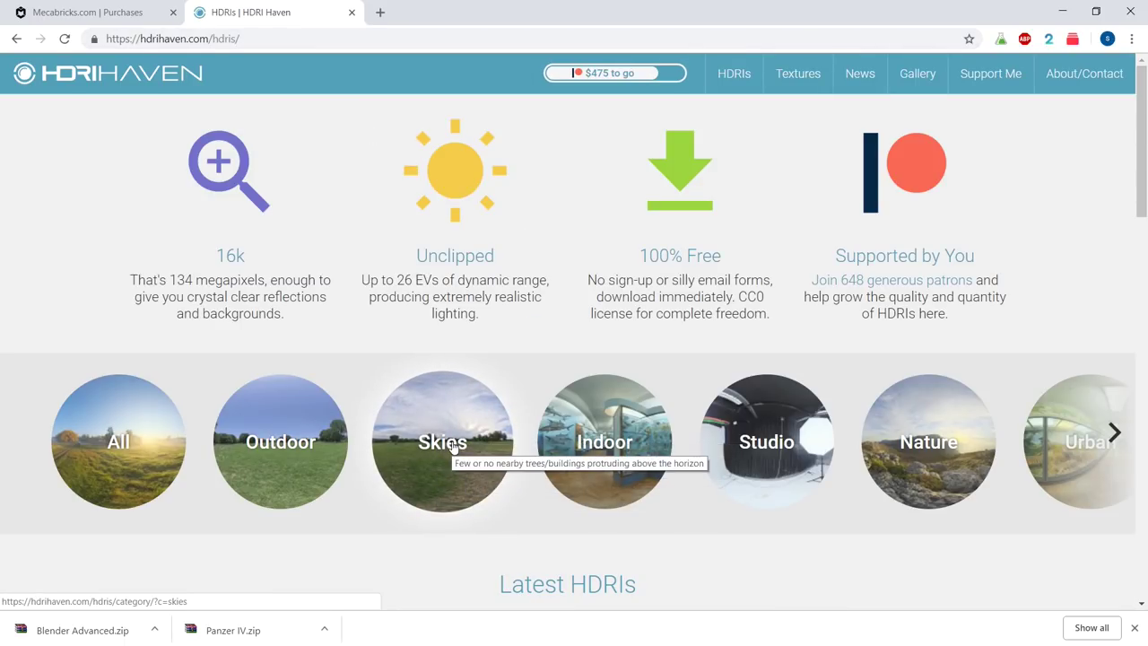
left_click(768, 457)
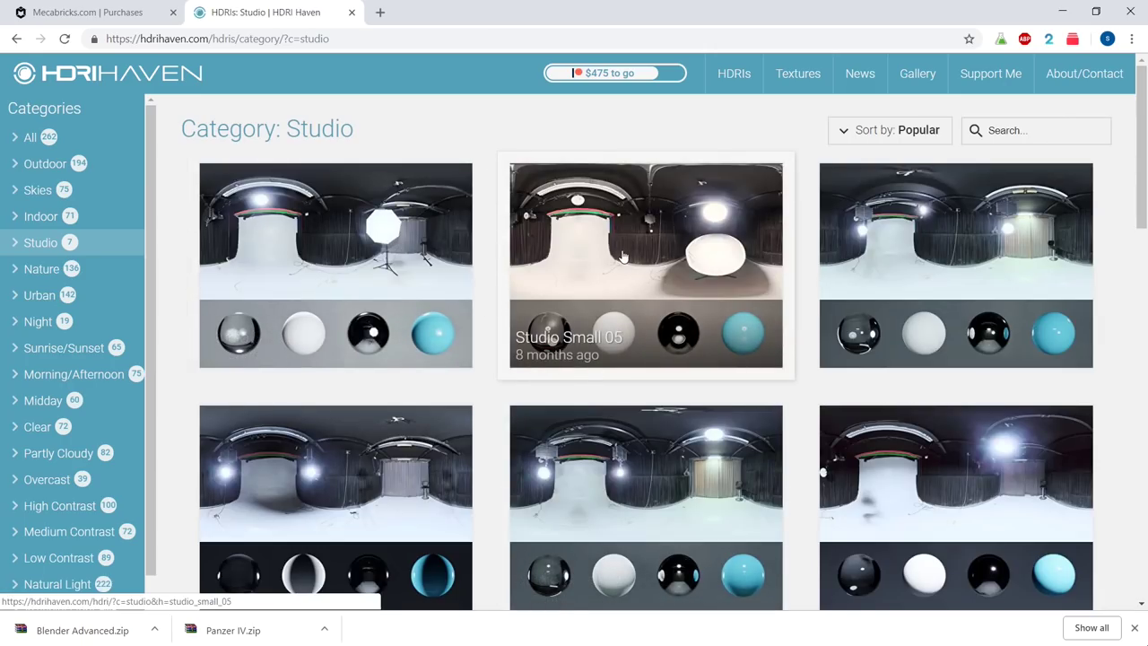
left_click(651, 255)
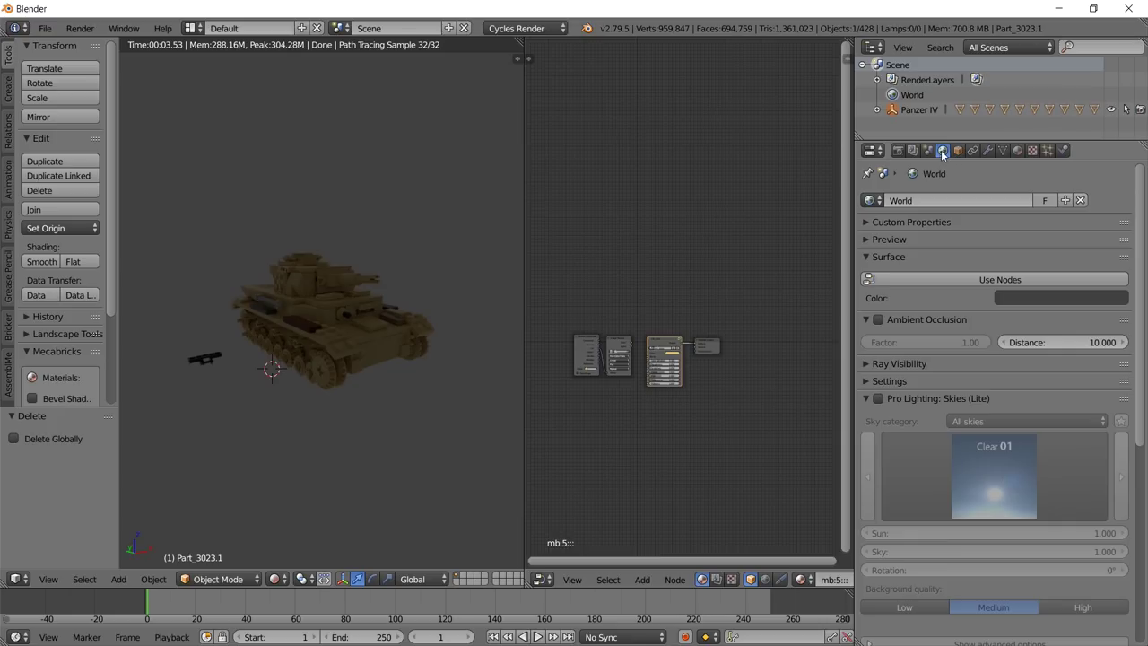
Enable nodes for the World surface in Blender and set the background color to an Environment Texture.
left_click(978, 281)
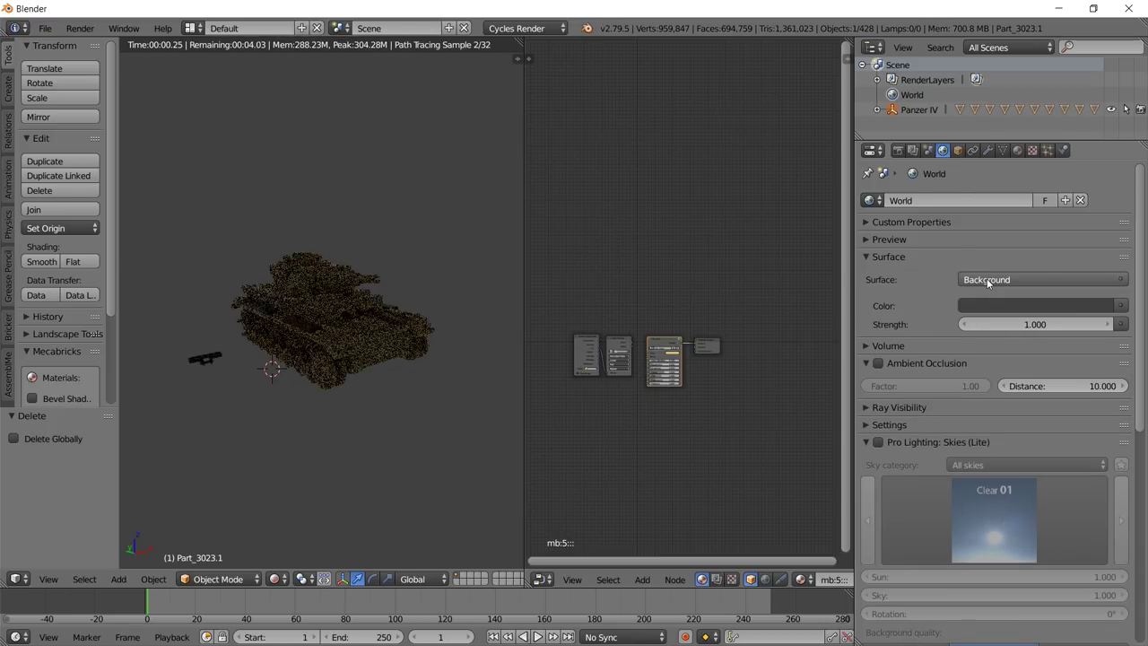
left_click(1122, 306)
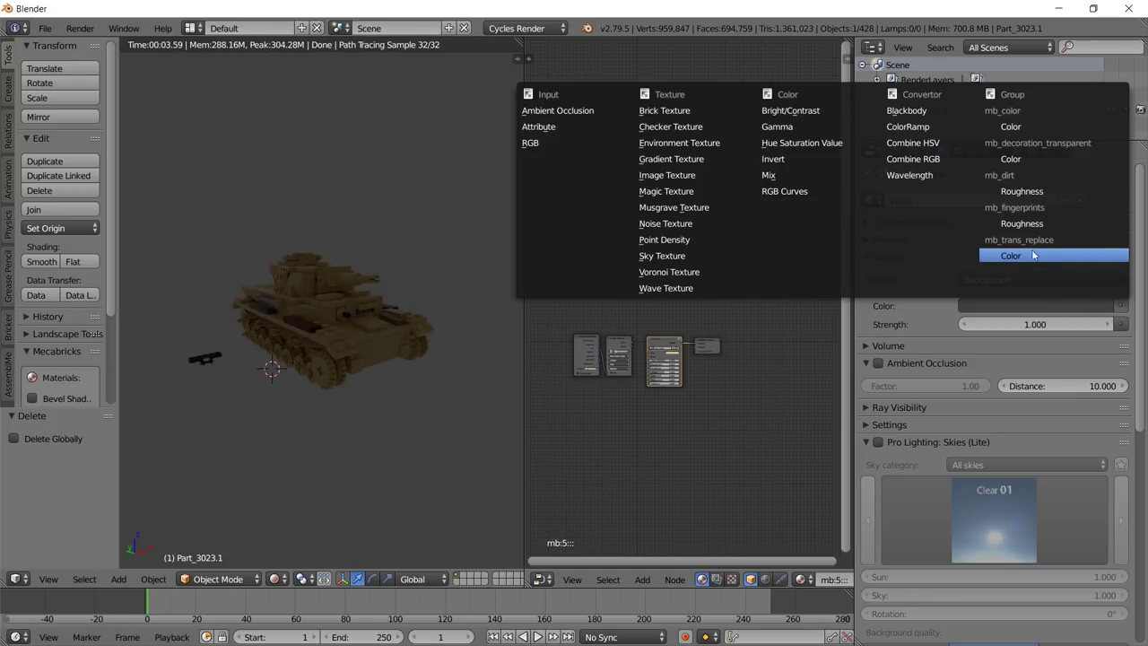
left_click(704, 143)
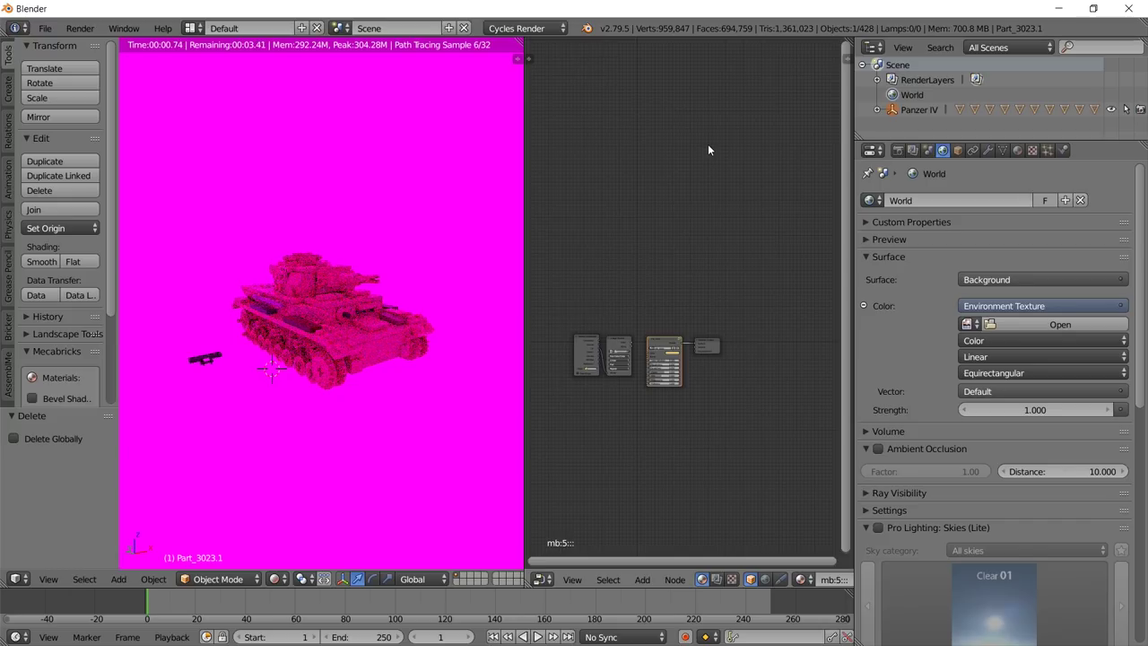
Load studio_small_05_2k.hdr from the Panzer IV Ausf F2 folder, under BATTLE OF KURSK > Vehicles to rig, as the world's environment image.
left_click(1071, 326)
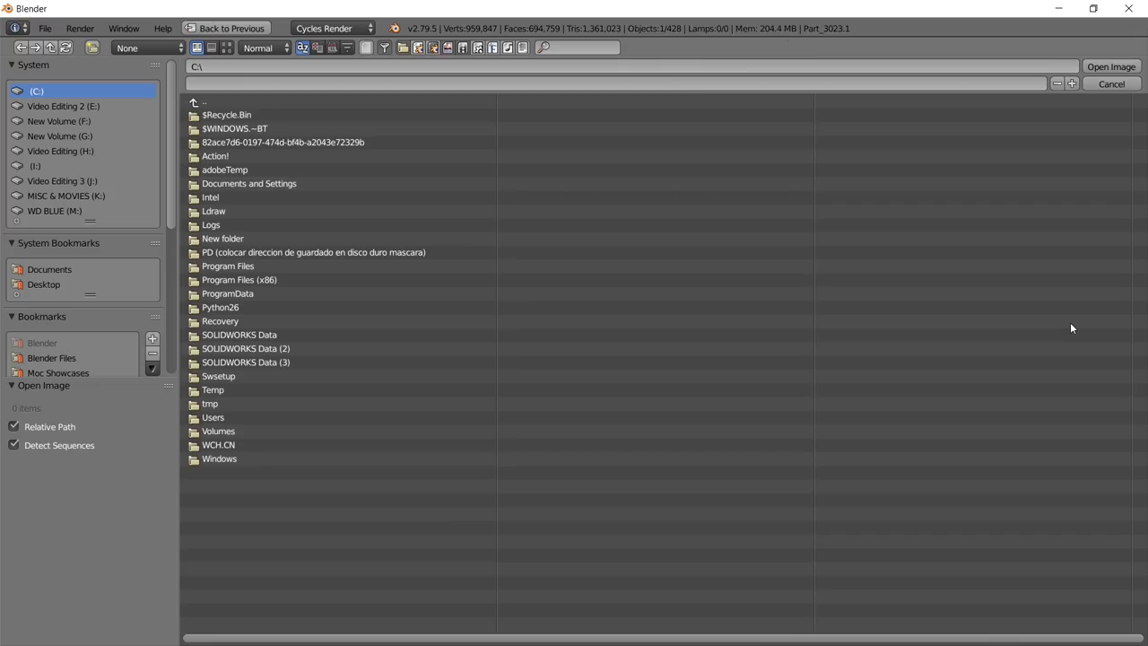
left_click(76, 358)
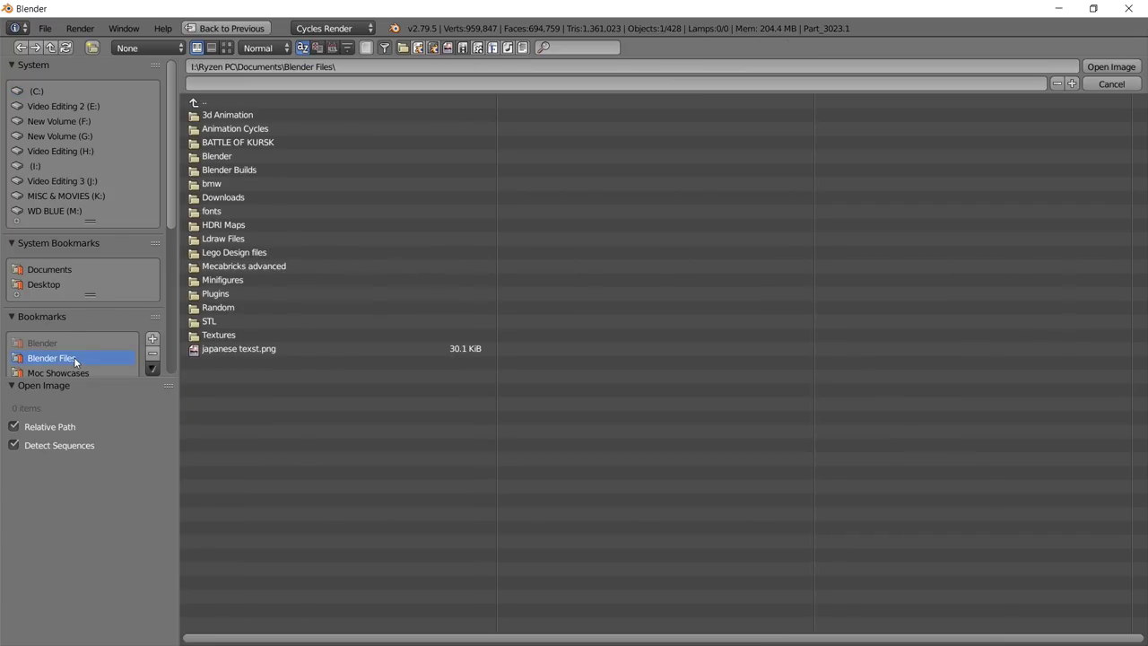
left_click(277, 142)
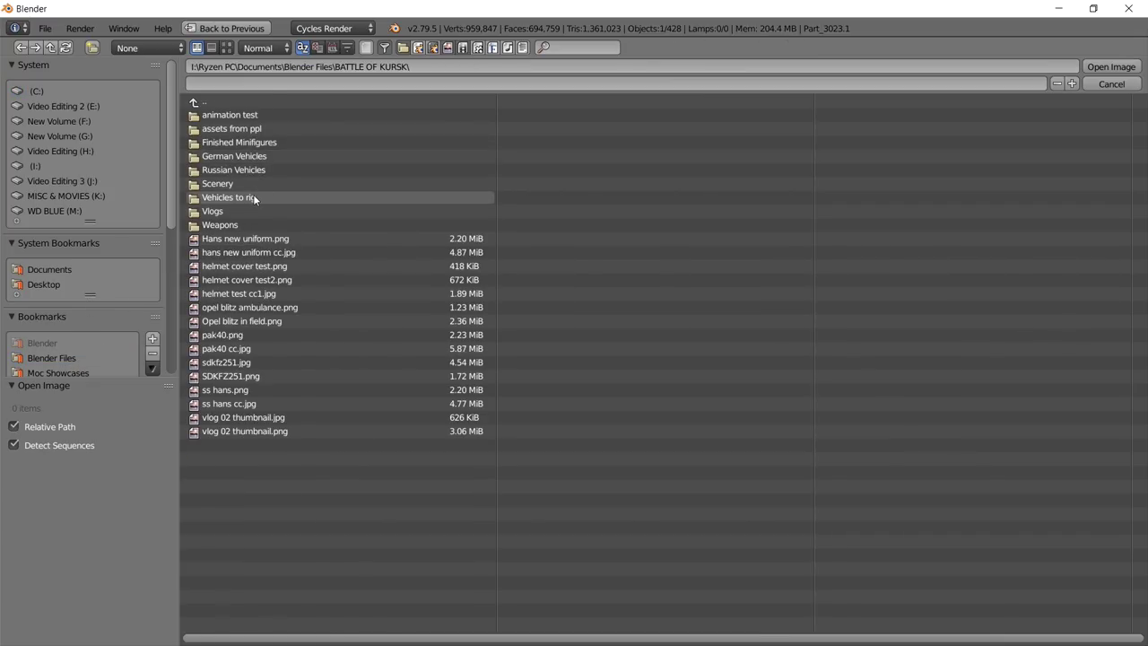
left_click(252, 197)
left_click(238, 143)
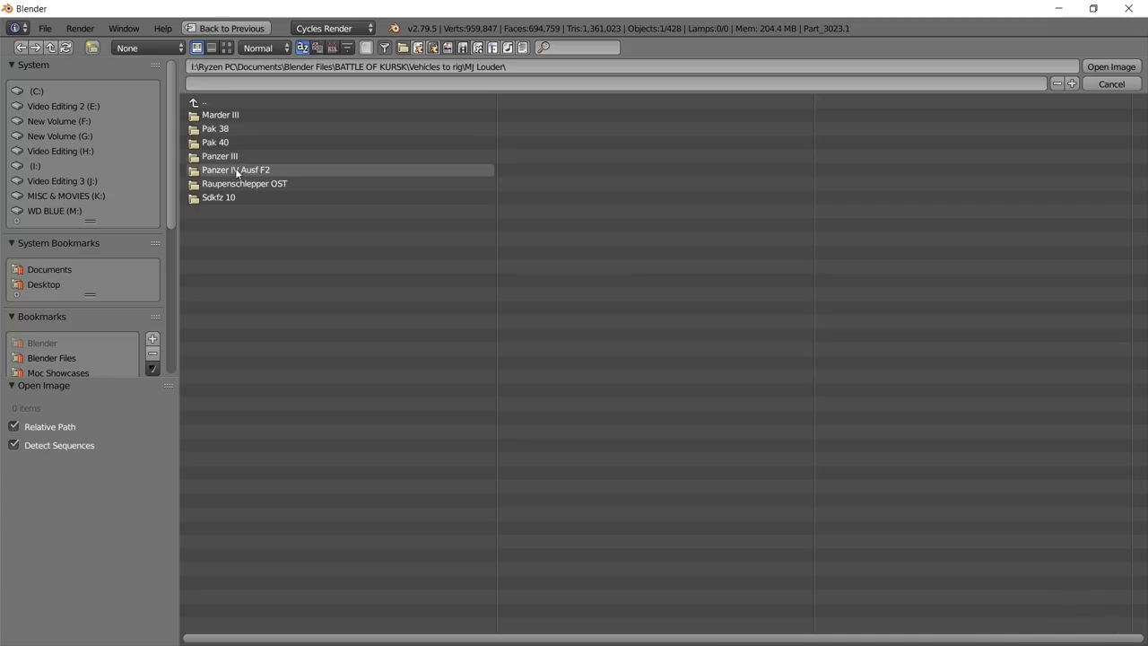
left_click(238, 170)
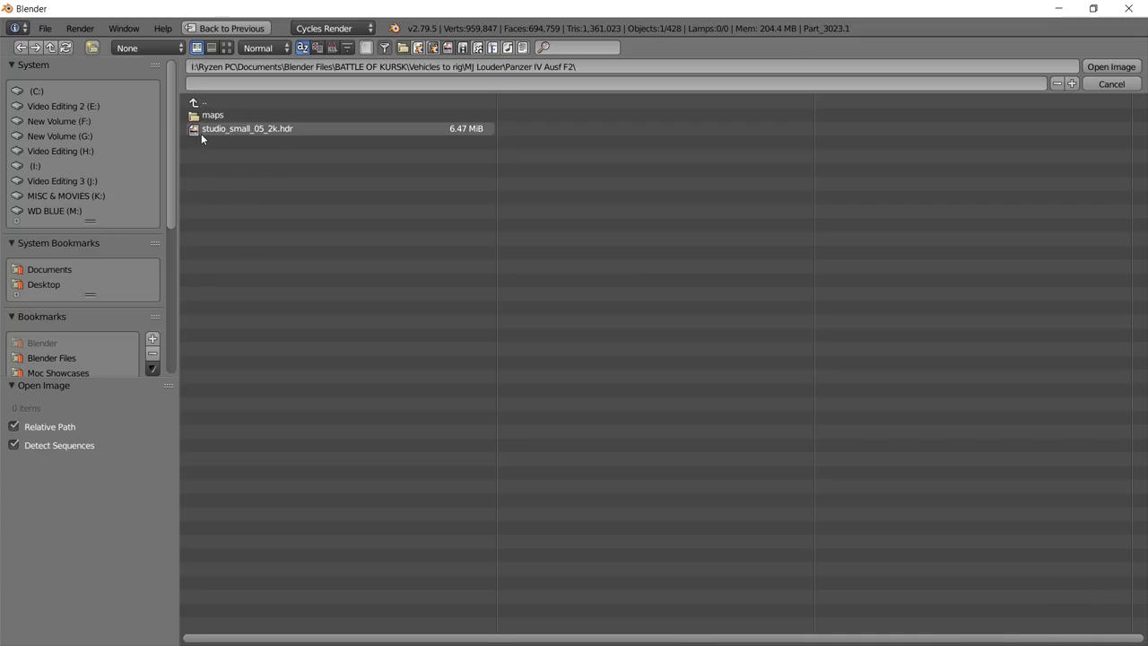
left_click(287, 127)
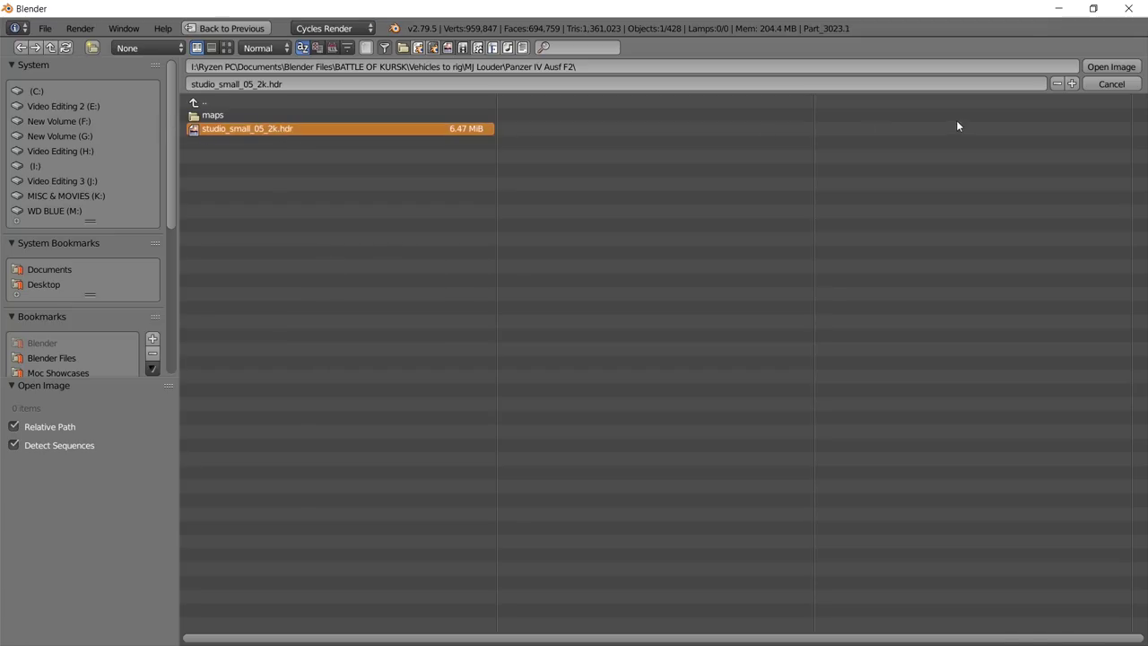
left_click(1125, 68)
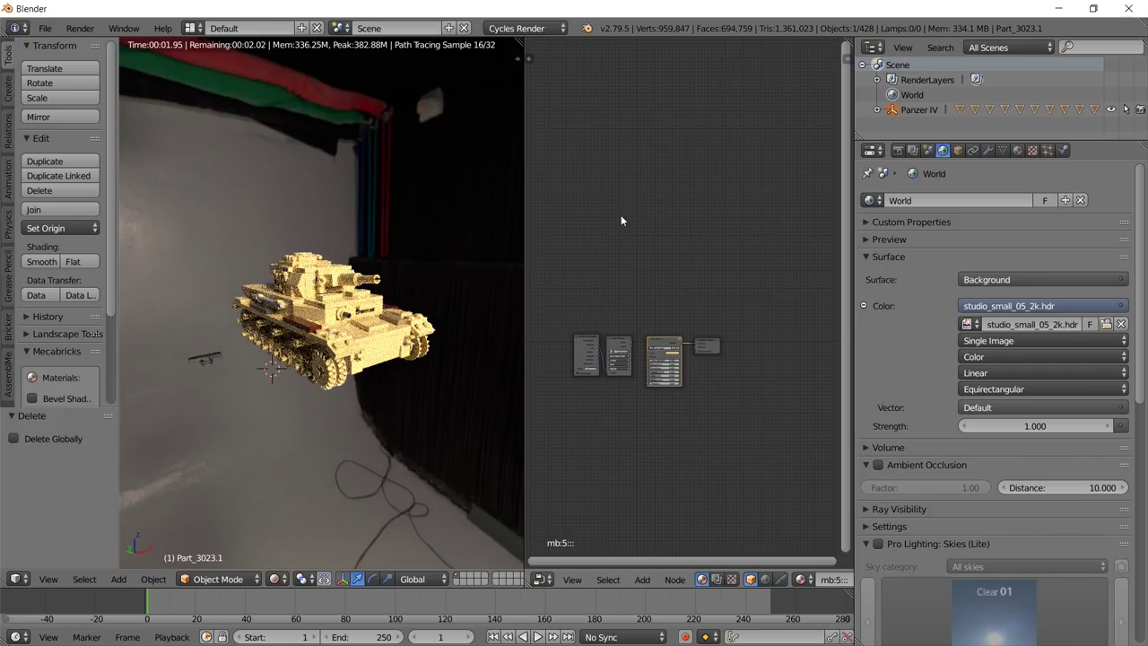
Join the node editor area into the 3D viewport and examine the HDRI-lit tank from several angles.
left_click_drag(525, 41, 673, 296)
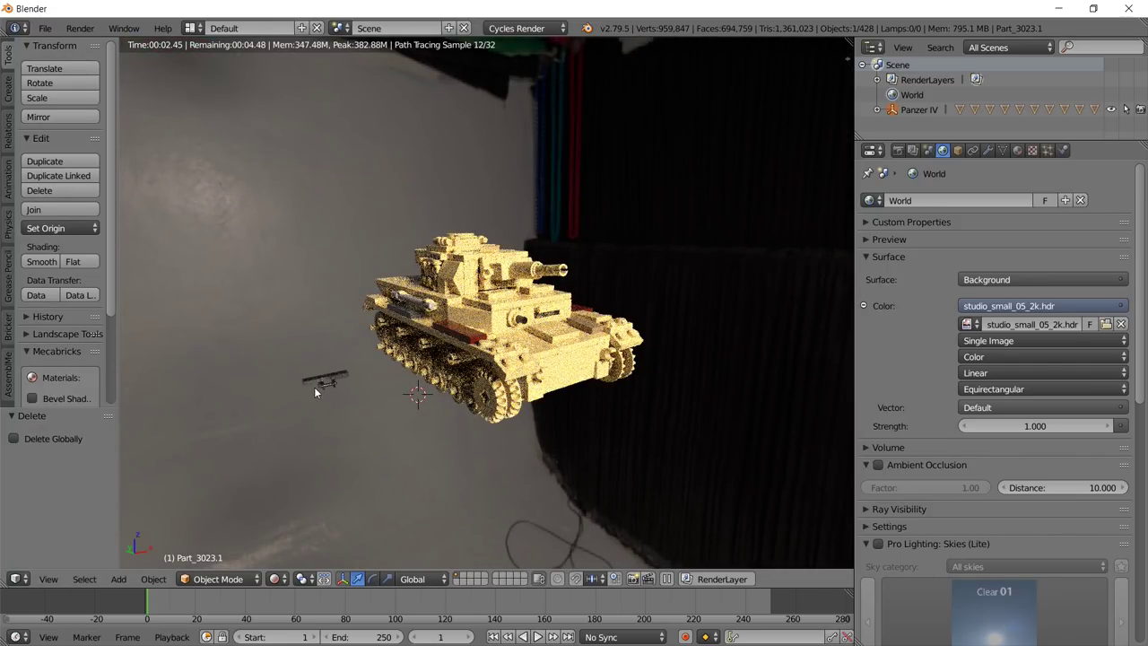
mouse_move(314, 386)
middle_mouse_down()
mouse_move(379, 385)
mouse_move(359, 361)
mouse_move(298, 334)
mouse_move(384, 333)
mouse_move(310, 289)
mouse_move(418, 218)
mouse_move(596, 233)
middle_mouse_up()
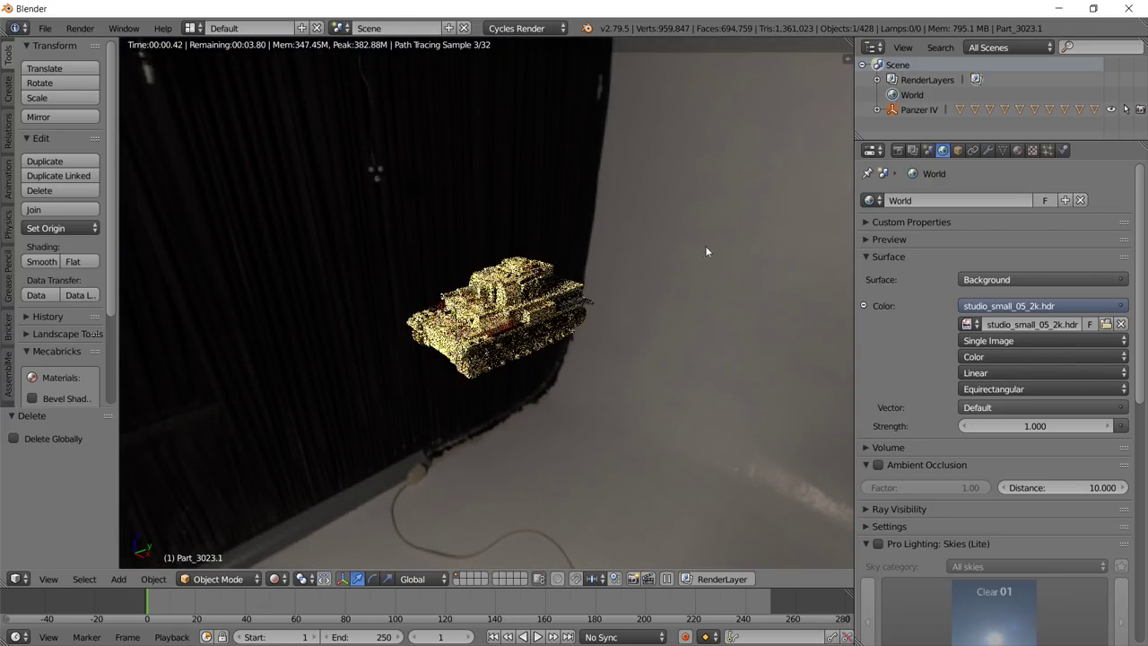
middle_click_drag(751, 366, 723, 357)
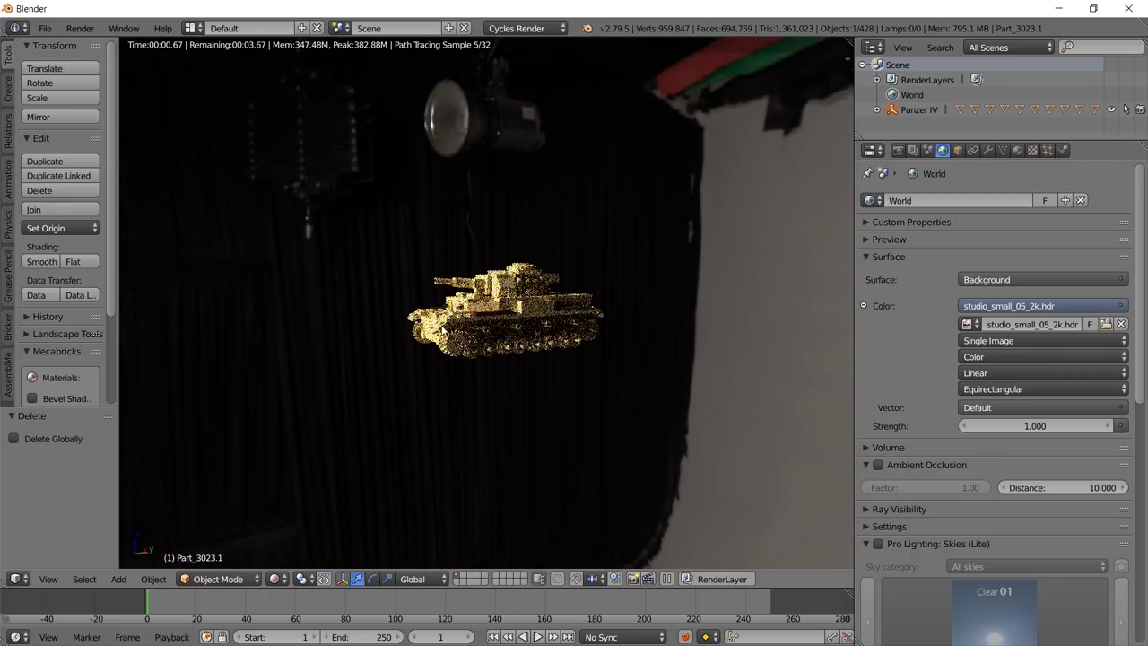
mouse_move(425, 357)
middle_mouse_down()
mouse_move(655, 408)
mouse_move(726, 446)
middle_mouse_up()
scroll(587, 369, "up", 5)
scroll(584, 369, "down", 6)
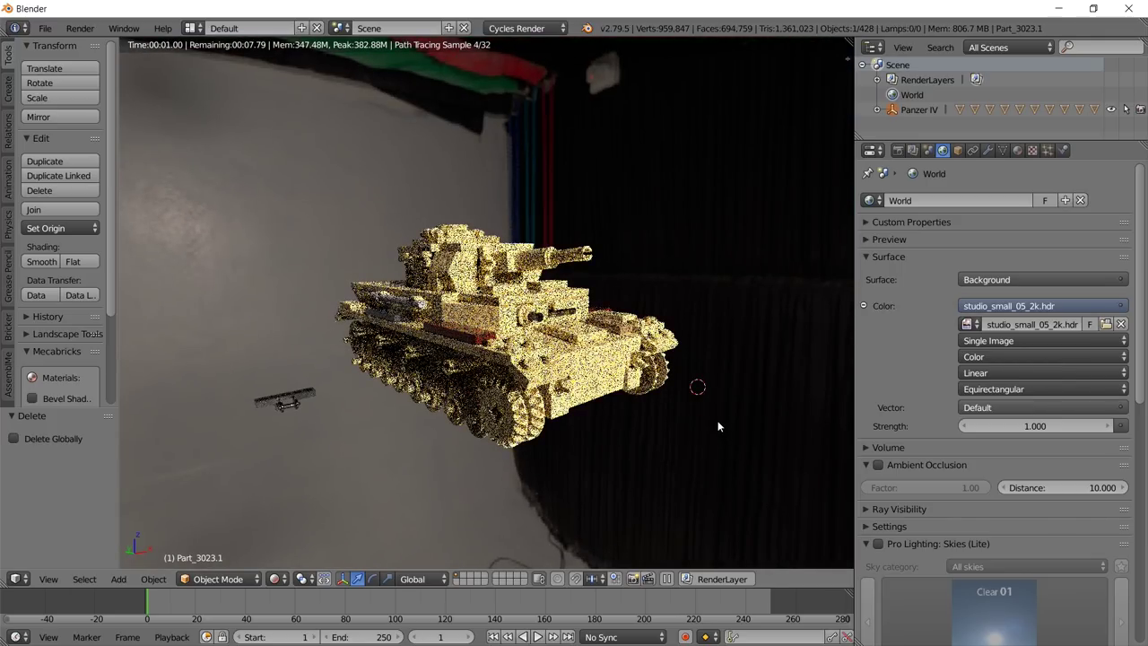
middle_click_drag(643, 428, 658, 345)
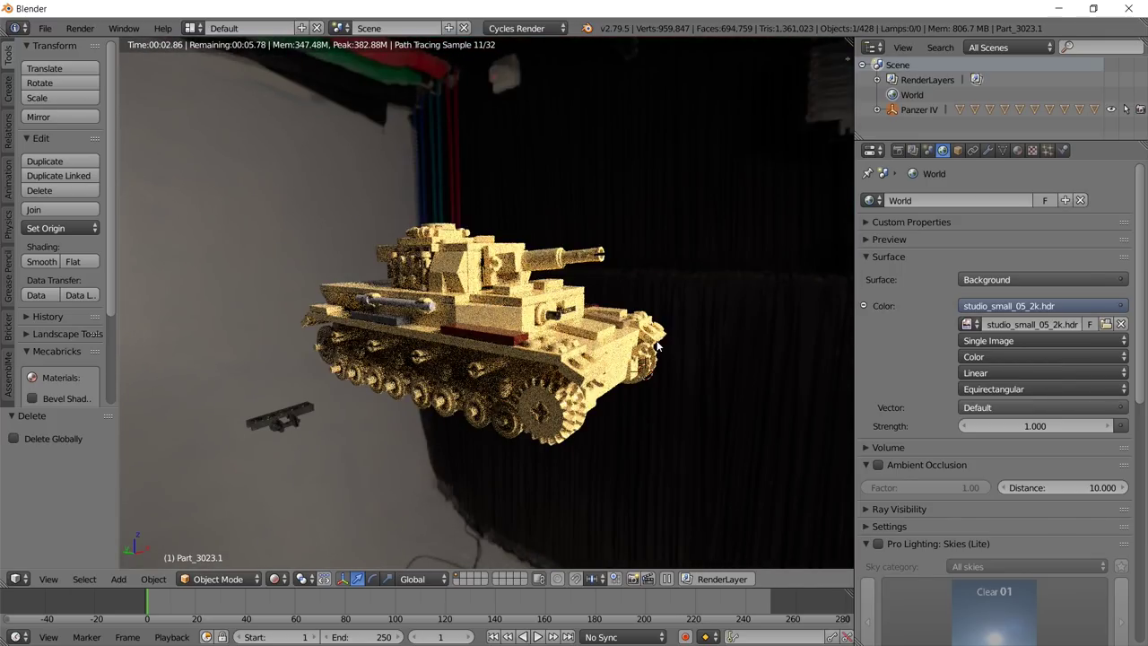
Set the world background strength to 2 and check the tank's lighting from both sides.
left_click_drag(1046, 433, 1041, 437)
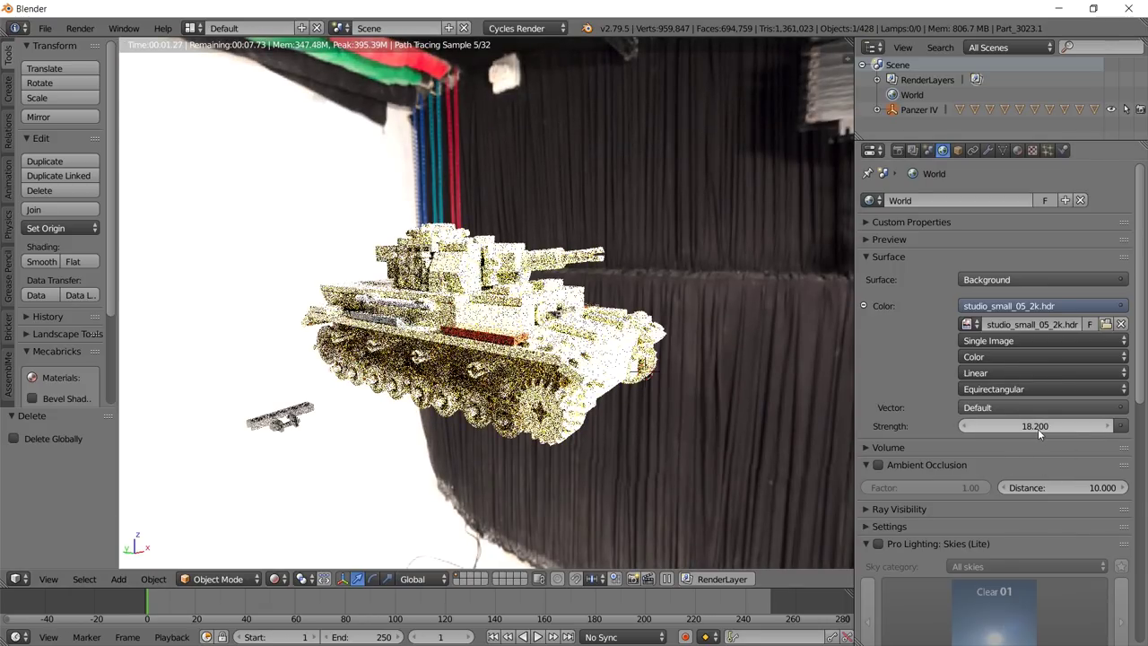
left_click(1038, 429)
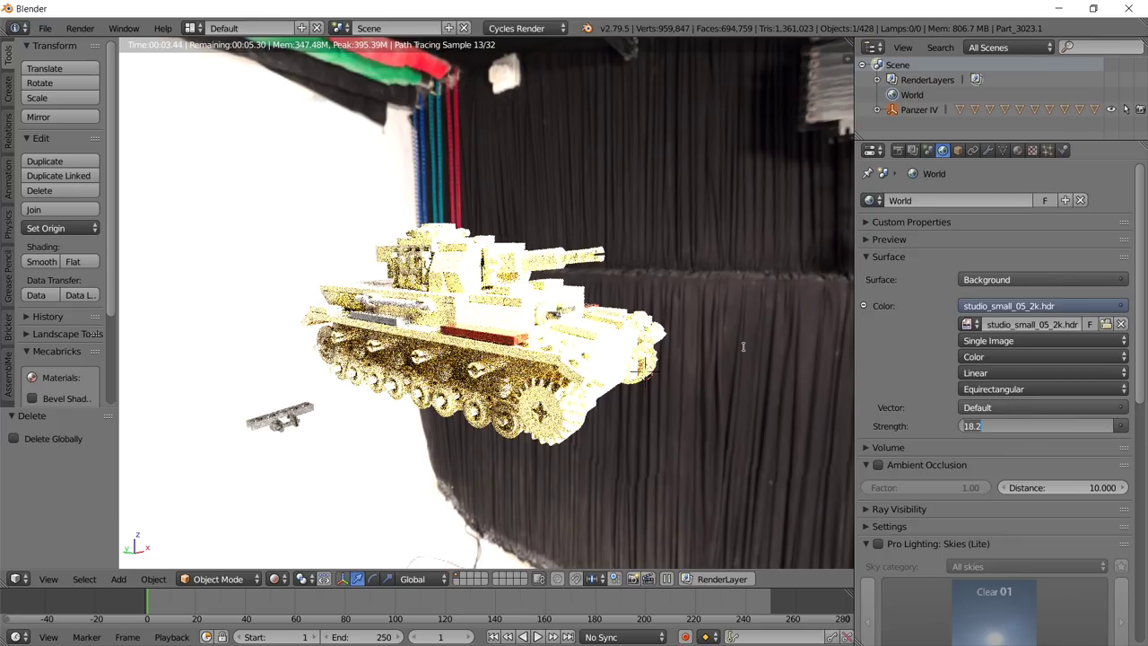
type("2")
key("Return")
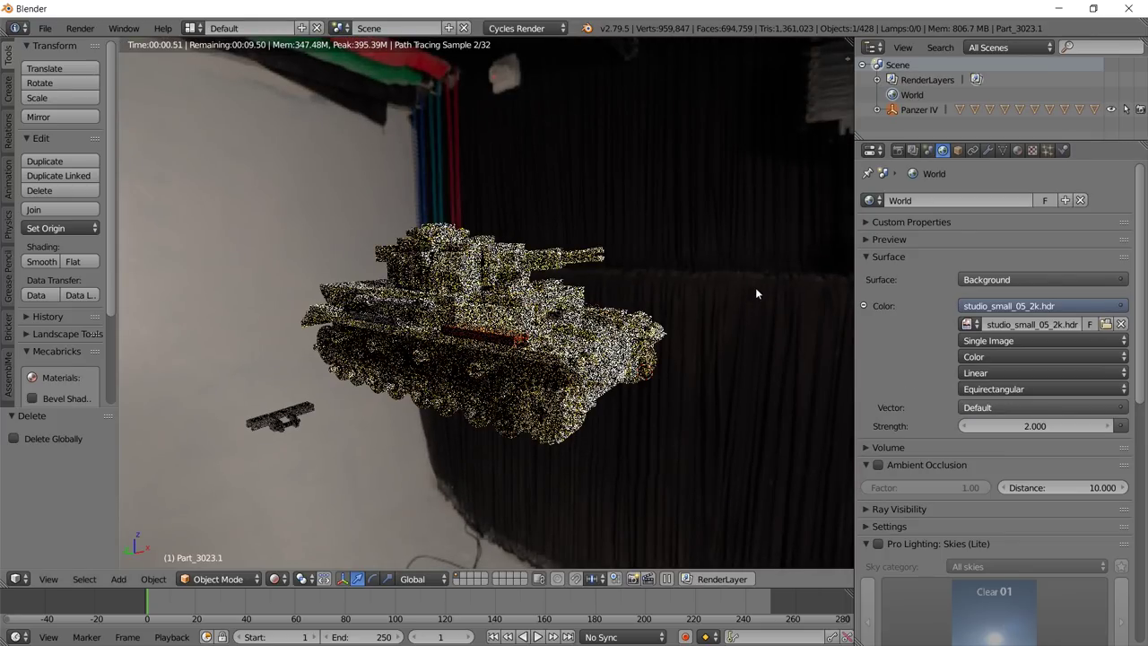
middle_click_drag(751, 288, 594, 298)
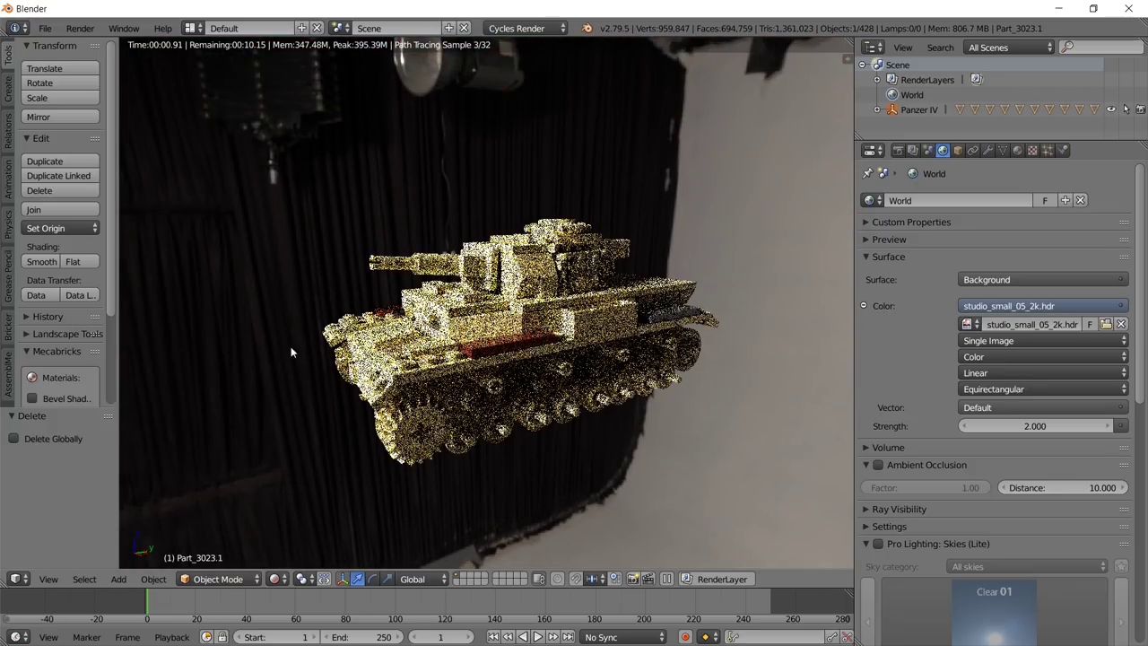
middle_click_drag(256, 352, 425, 359)
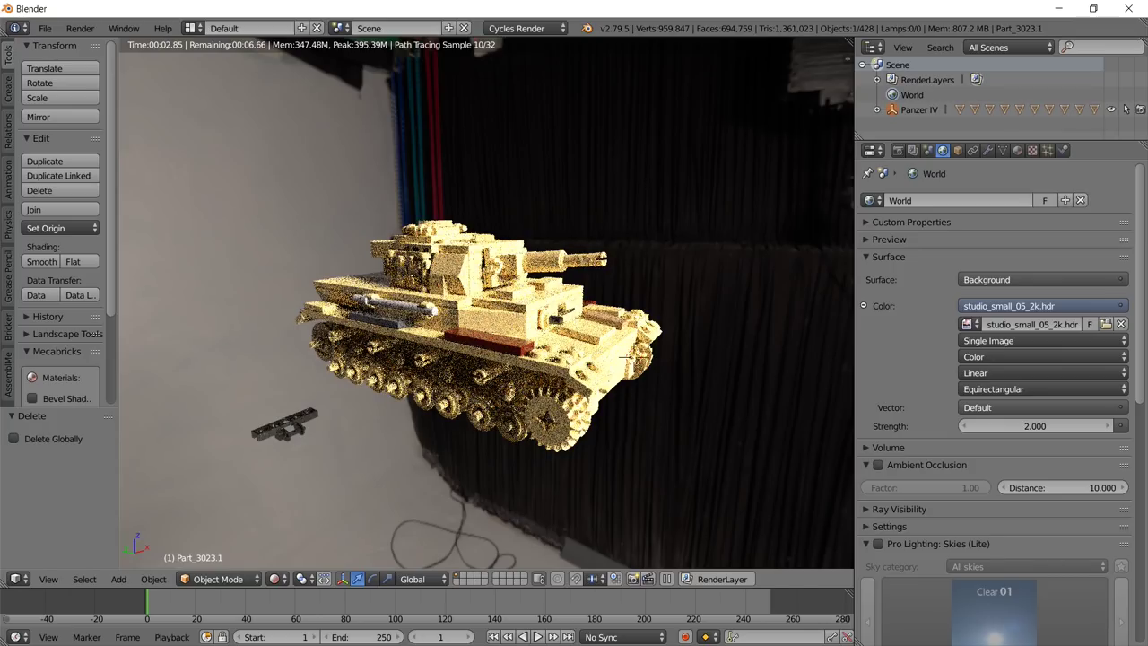
Switch to Chrome, search Google for filmic blender in a new tab, and open the filmic-blender GitHub repository.
key("alt+Tab")
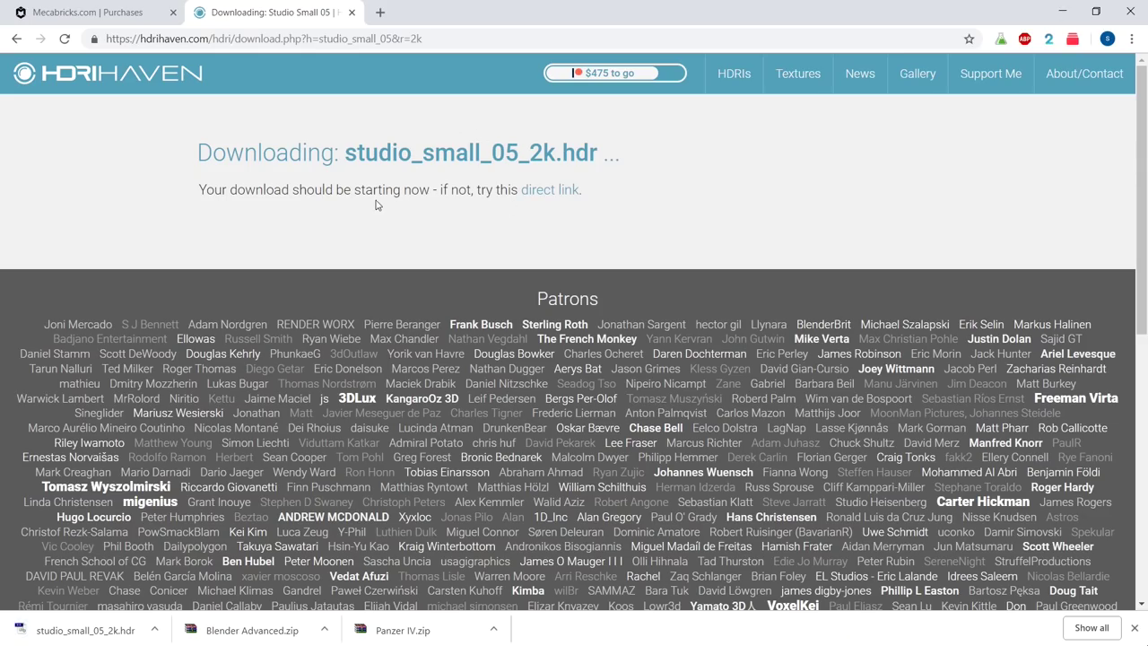
left_click(378, 11)
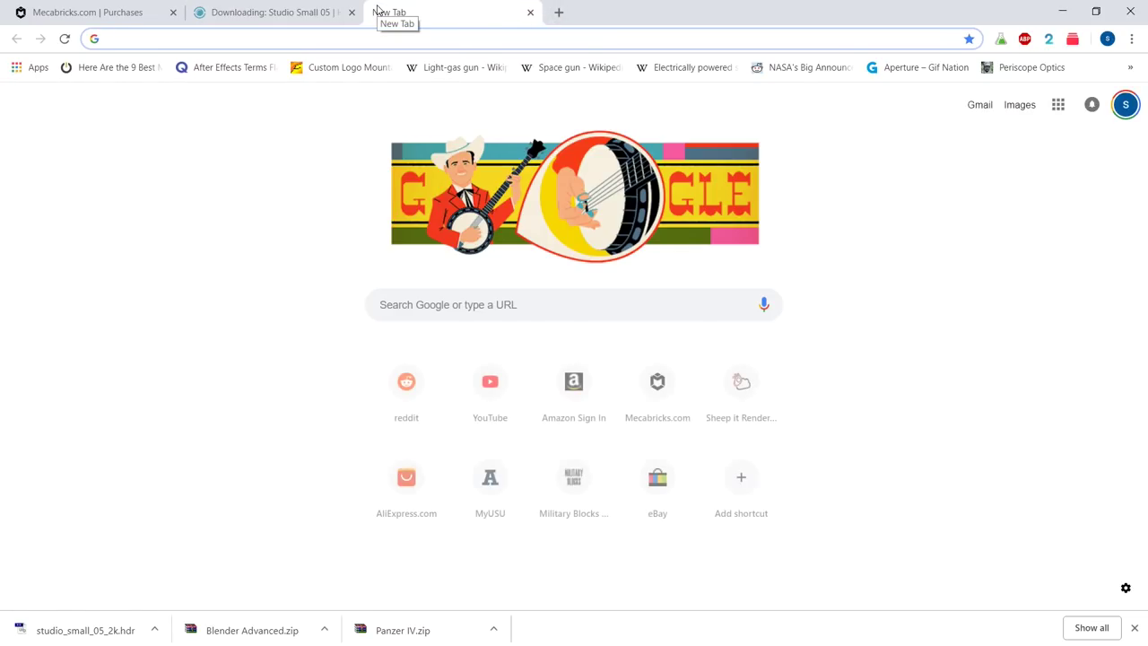
type("filmic blender")
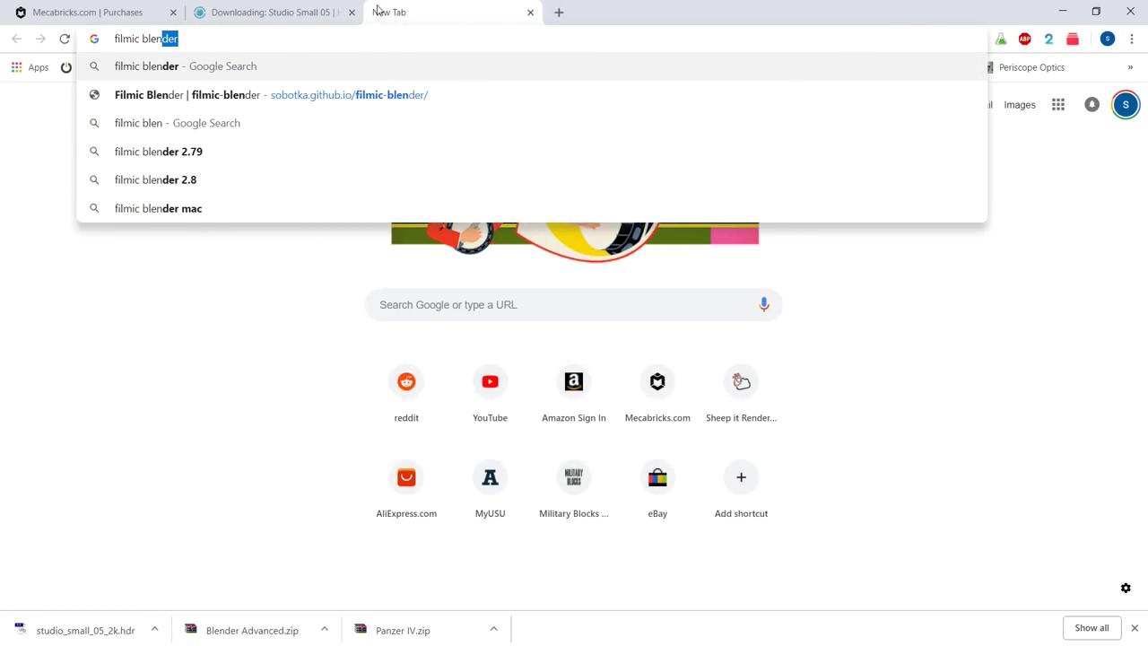
key("Return")
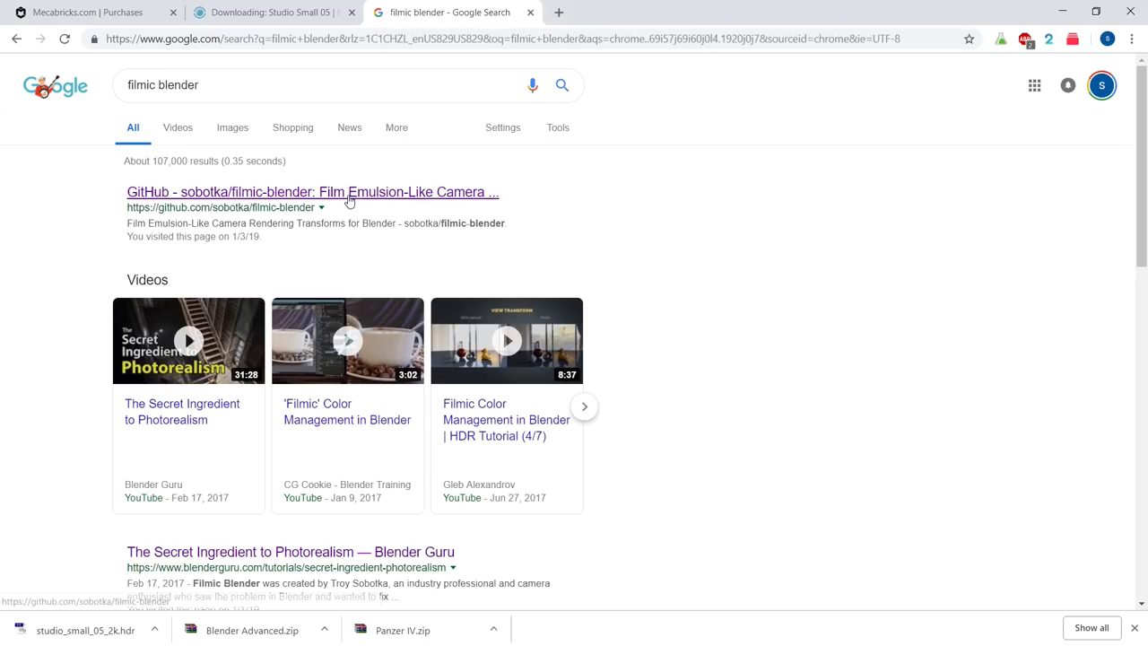
left_click(217, 192)
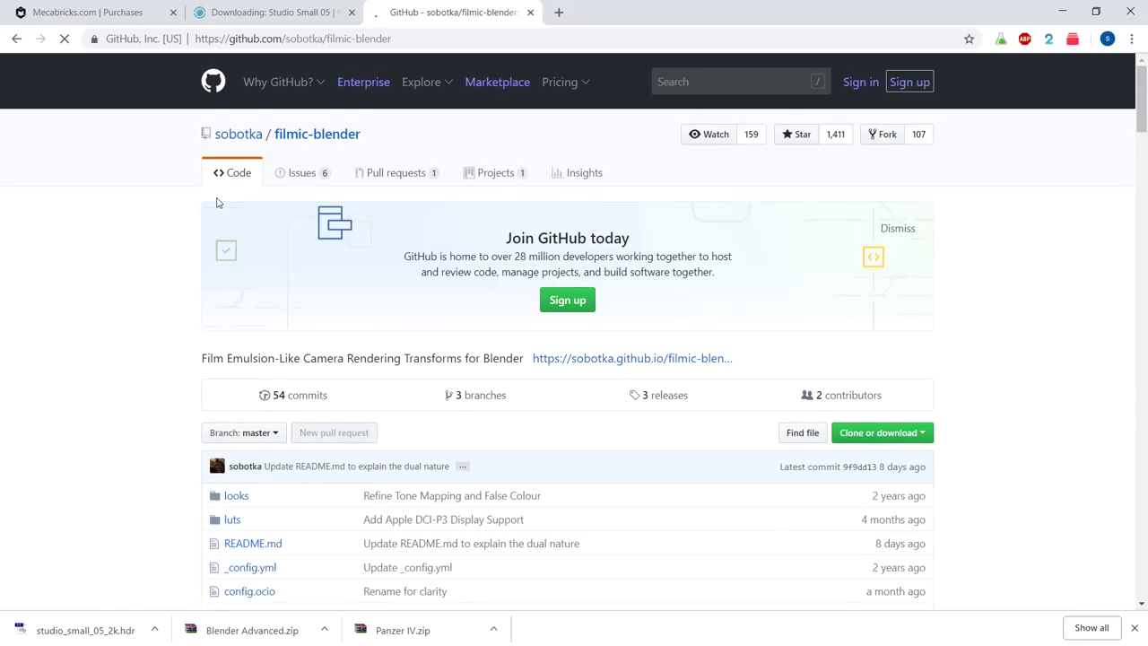
Download the repository as a ZIP named filmic-blender-master into the Panzer IV Ausf F2 folder and return to Blender.
scroll(514, 480, "down", 2)
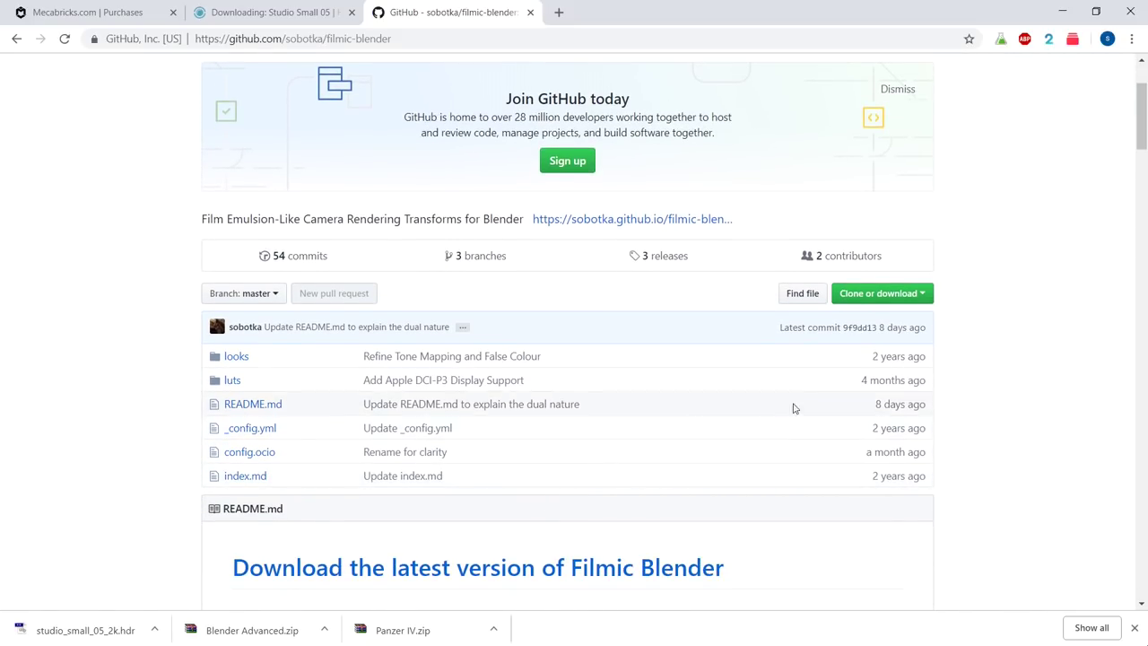
left_click(893, 296)
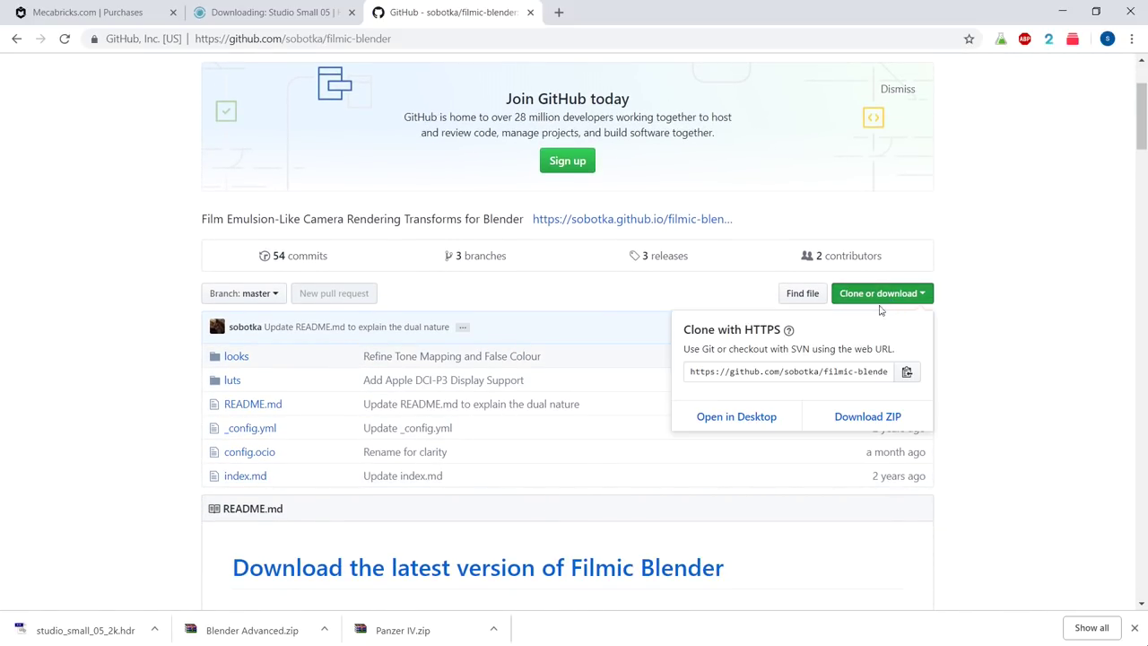
left_click(875, 419)
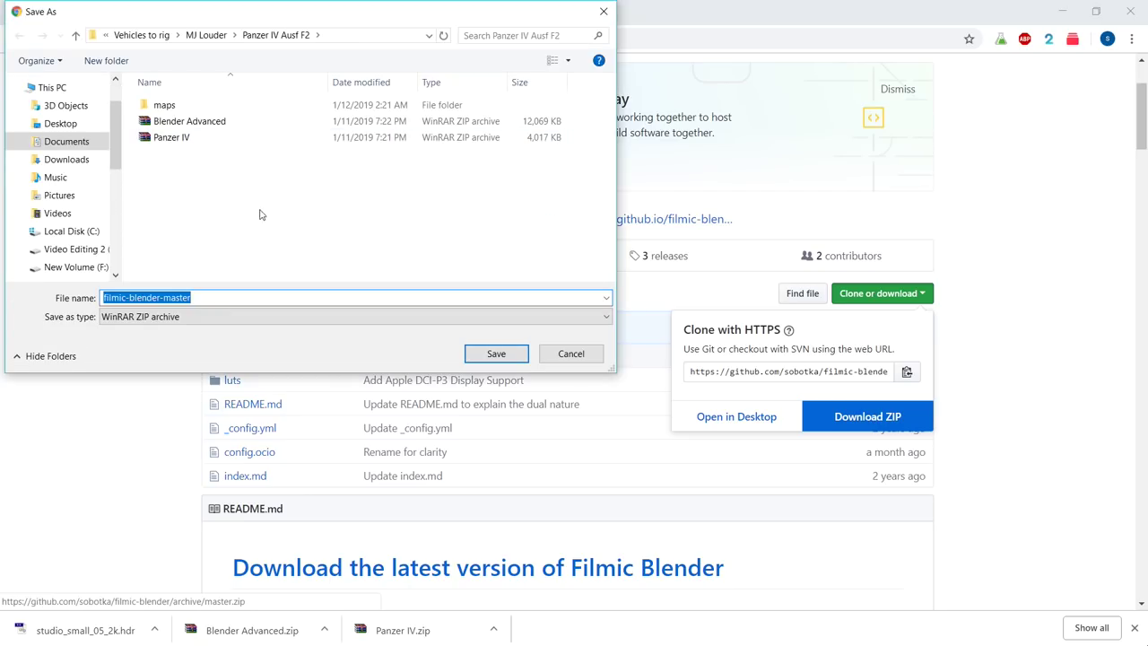
left_click(496, 354)
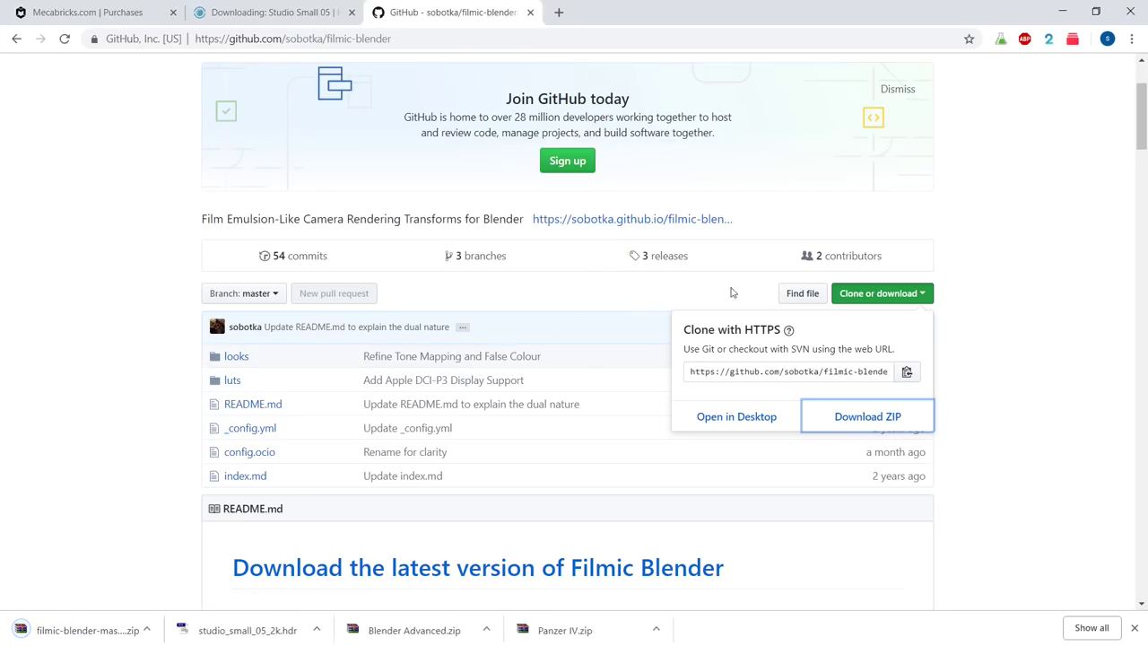
left_click(1062, 10)
left_click(44, 27)
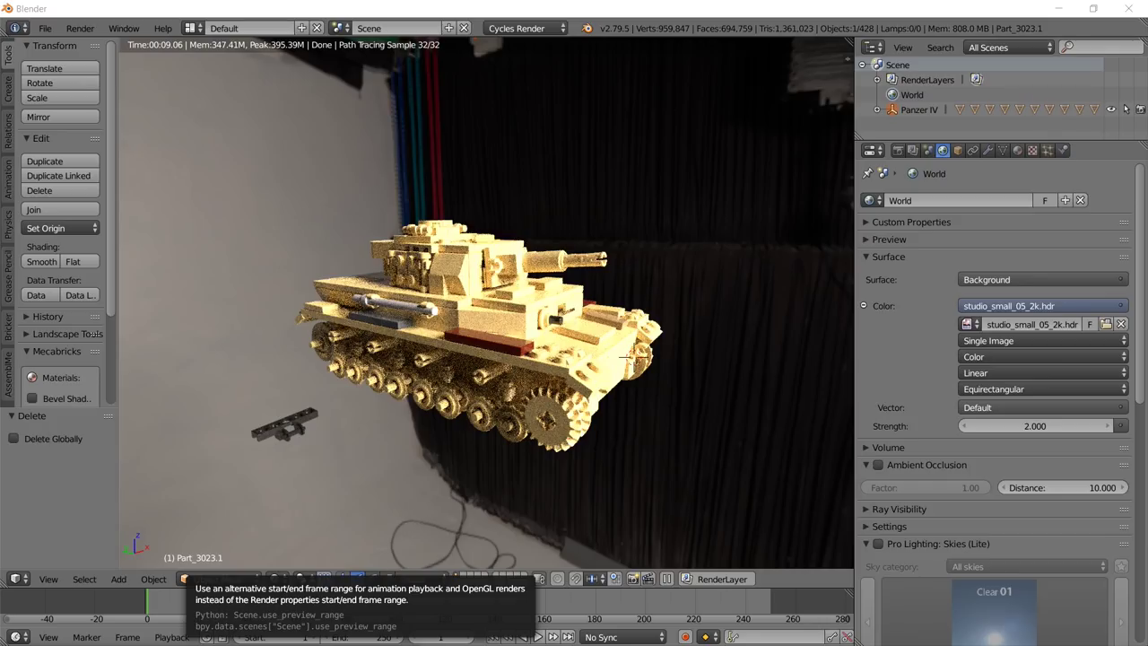
key("ctrl+alt+u")
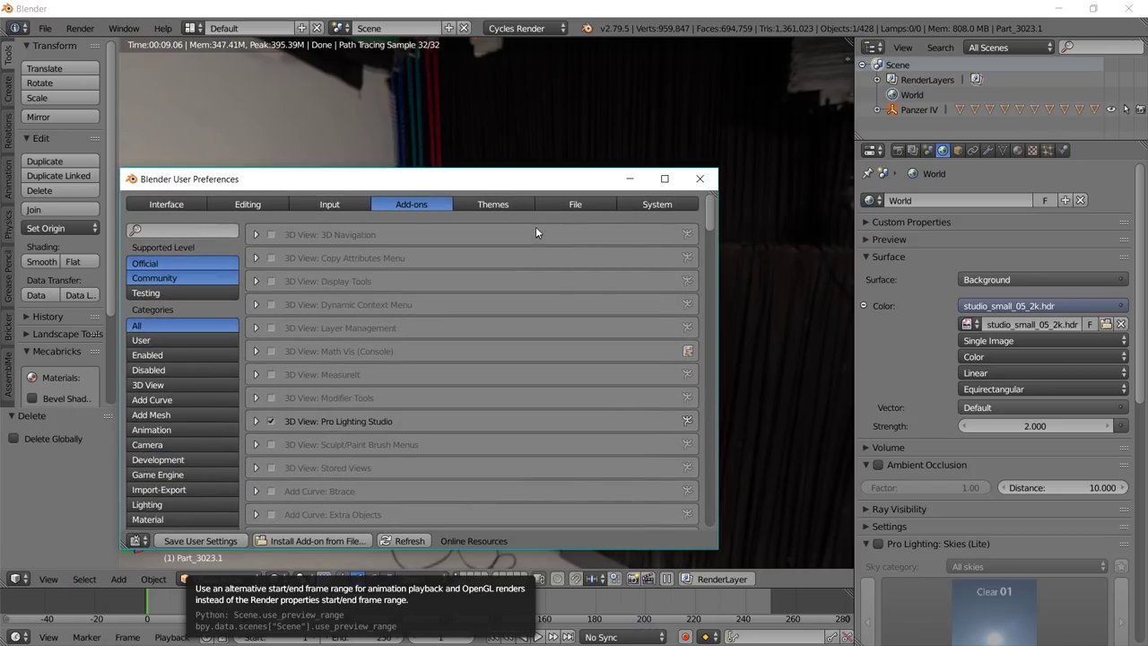
left_click(337, 540)
left_click_drag(247, 283, 246, 478)
scroll(197, 359, "down", 5)
left_click(182, 377)
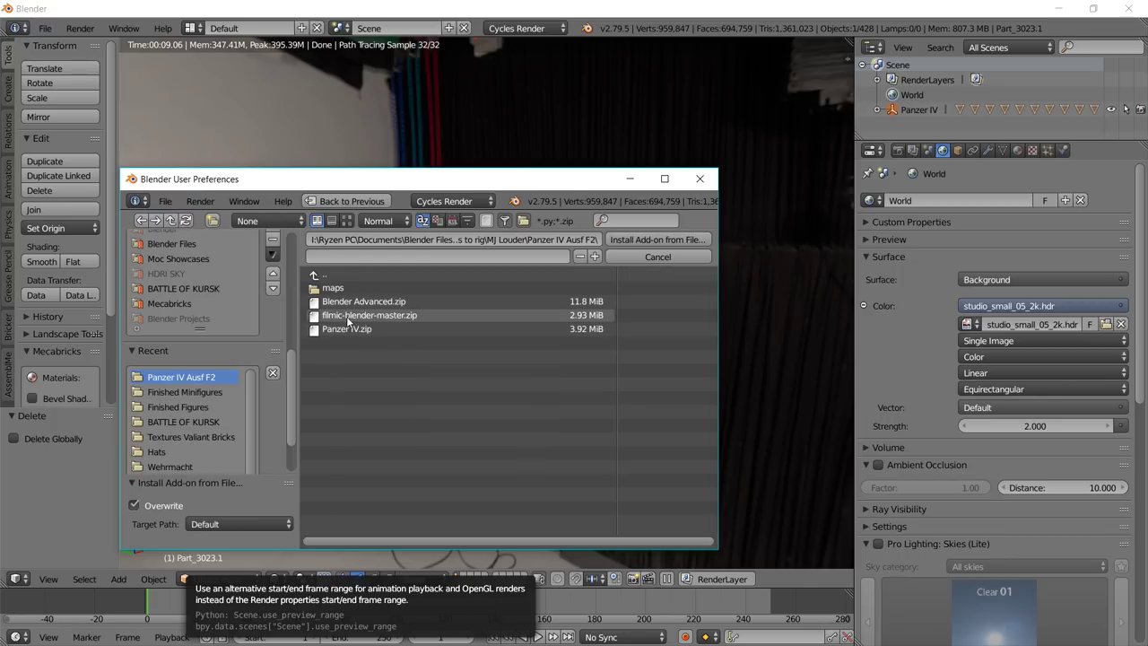
left_click(406, 315)
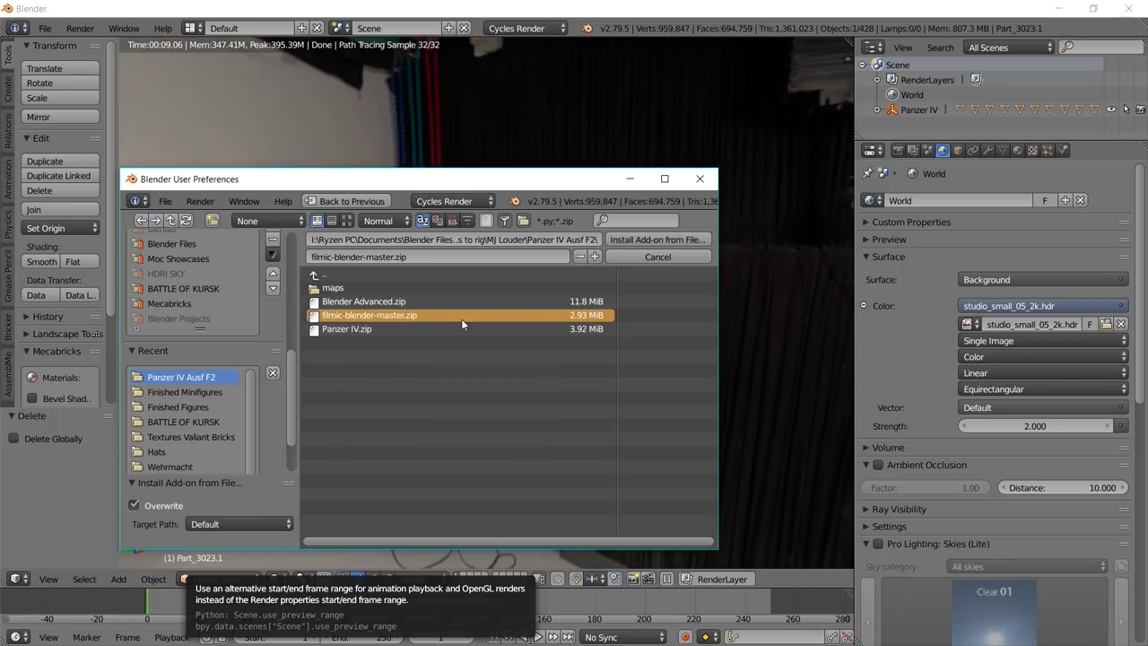
left_click(658, 257)
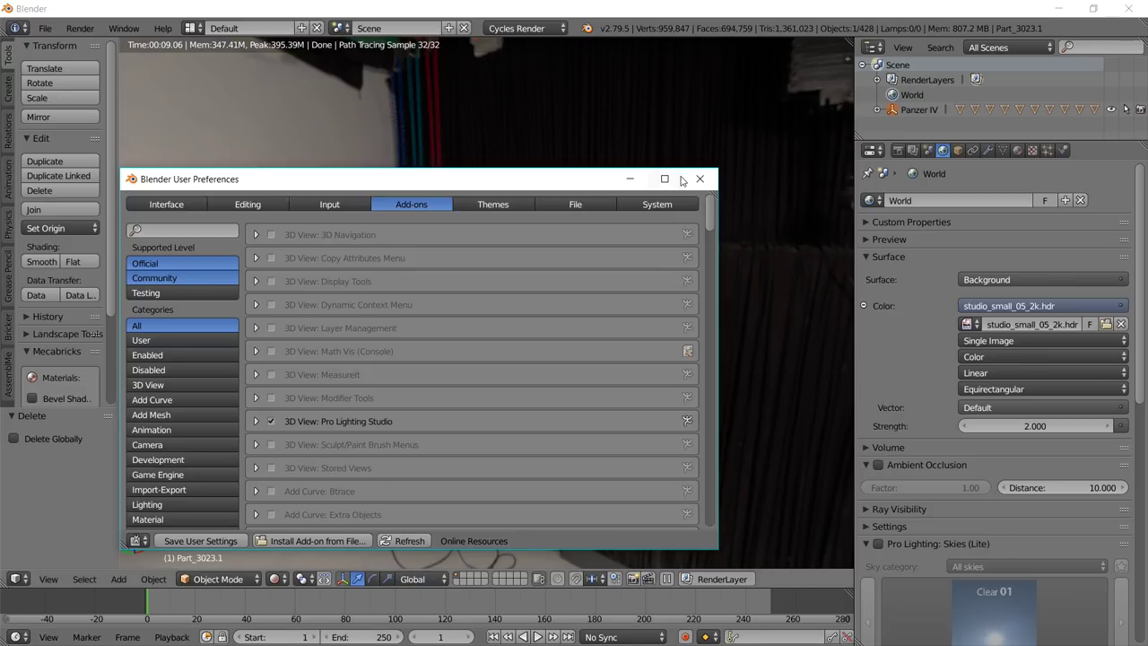
left_click(693, 179)
Display the Scene settings in the properties editor and collapse the Scene, Units and Keying Sets sections.
middle_click_drag(687, 285, 522, 283)
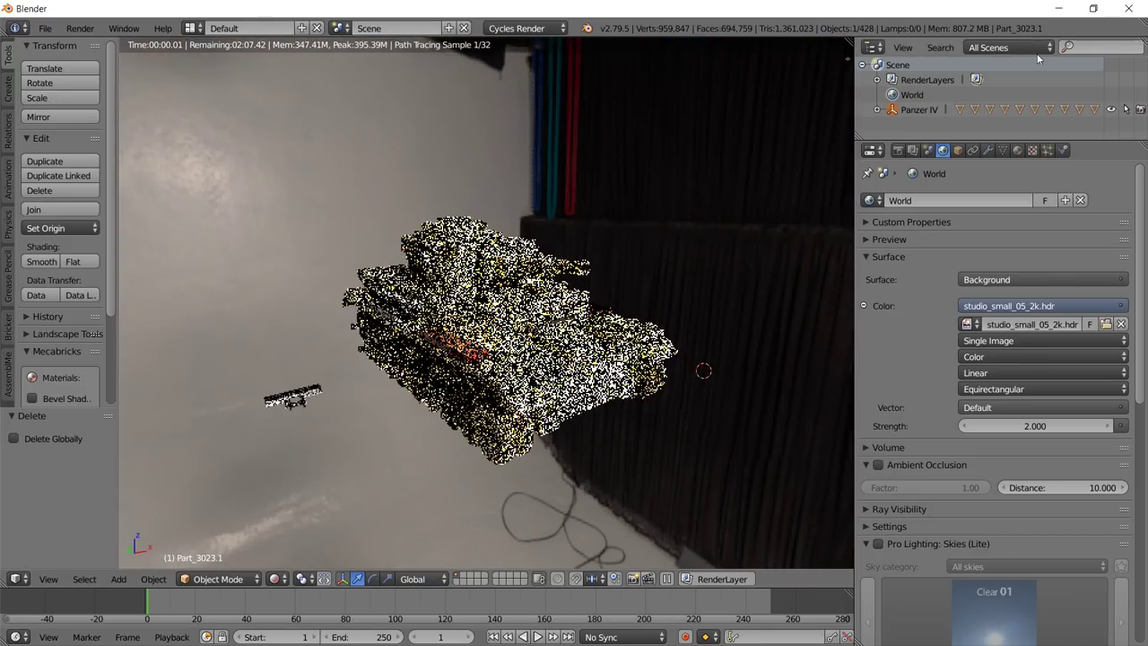
middle_click_drag(743, 266, 659, 295)
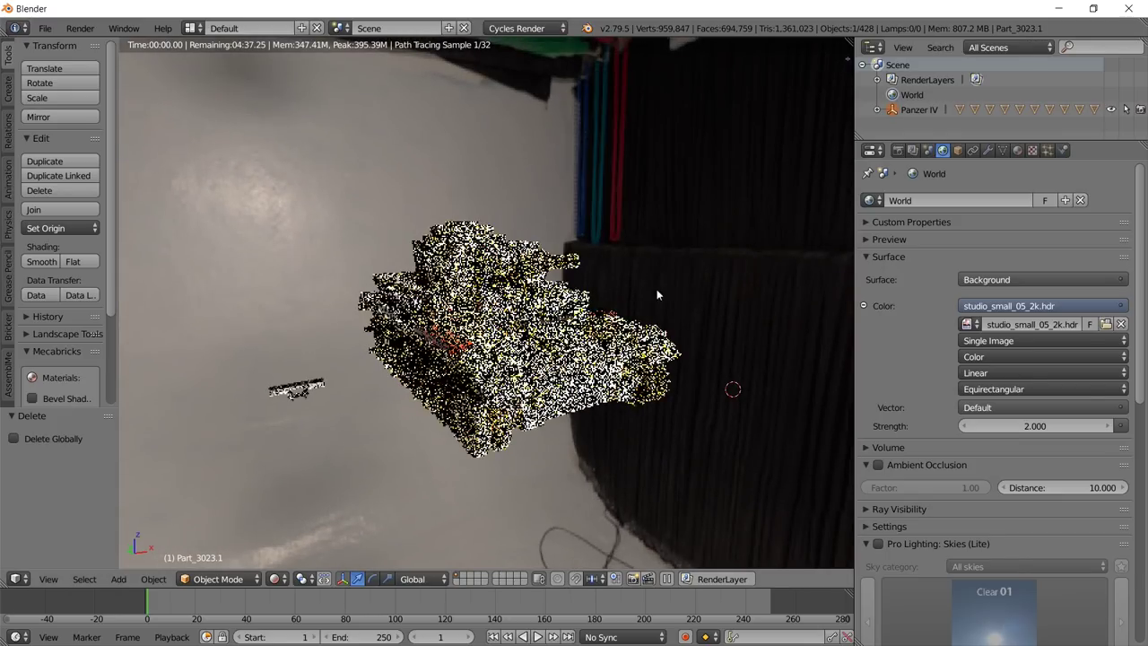
left_click(927, 152)
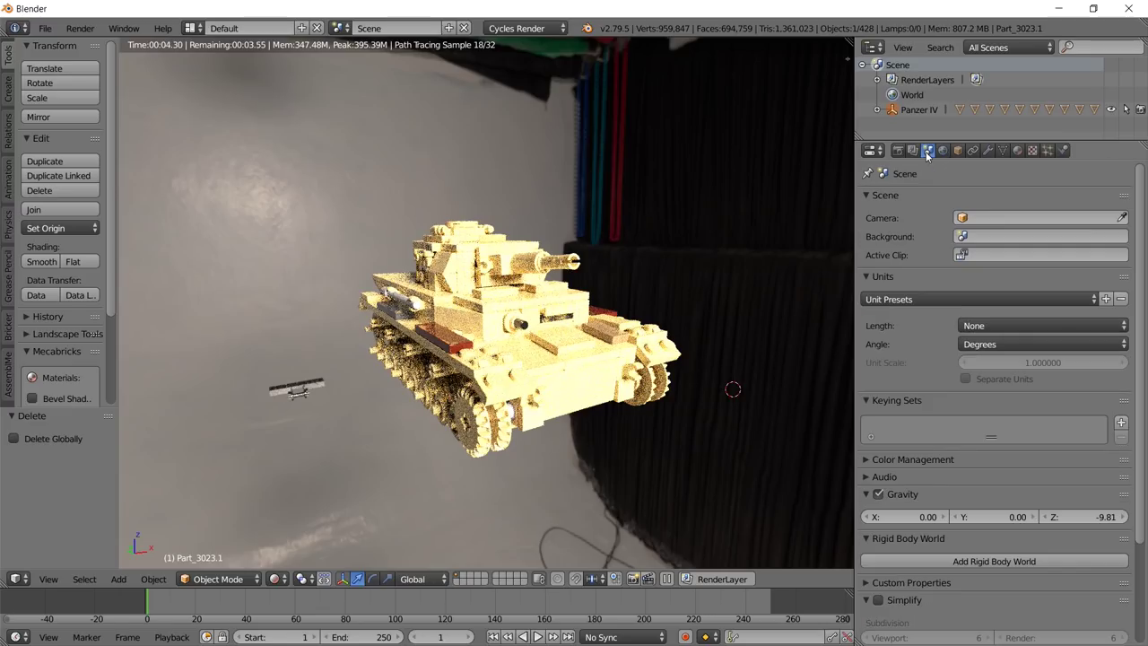
left_click(870, 276)
left_click(871, 197)
left_click(865, 229)
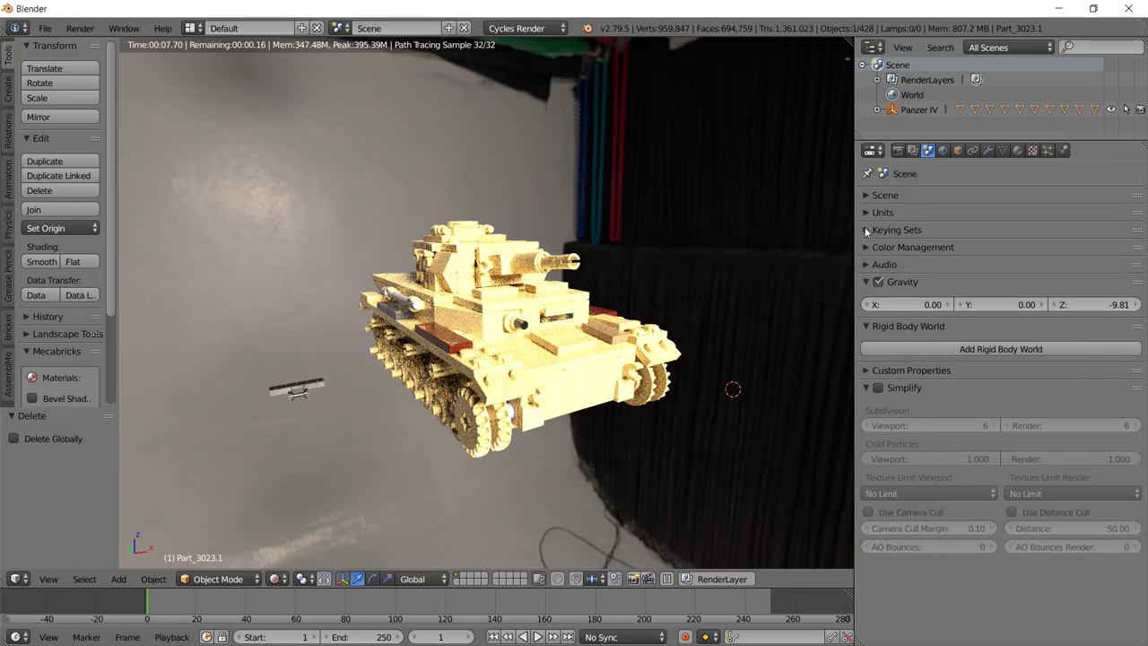
In the scene's color management settings, set the view transform to Filmic.
left_click(868, 248)
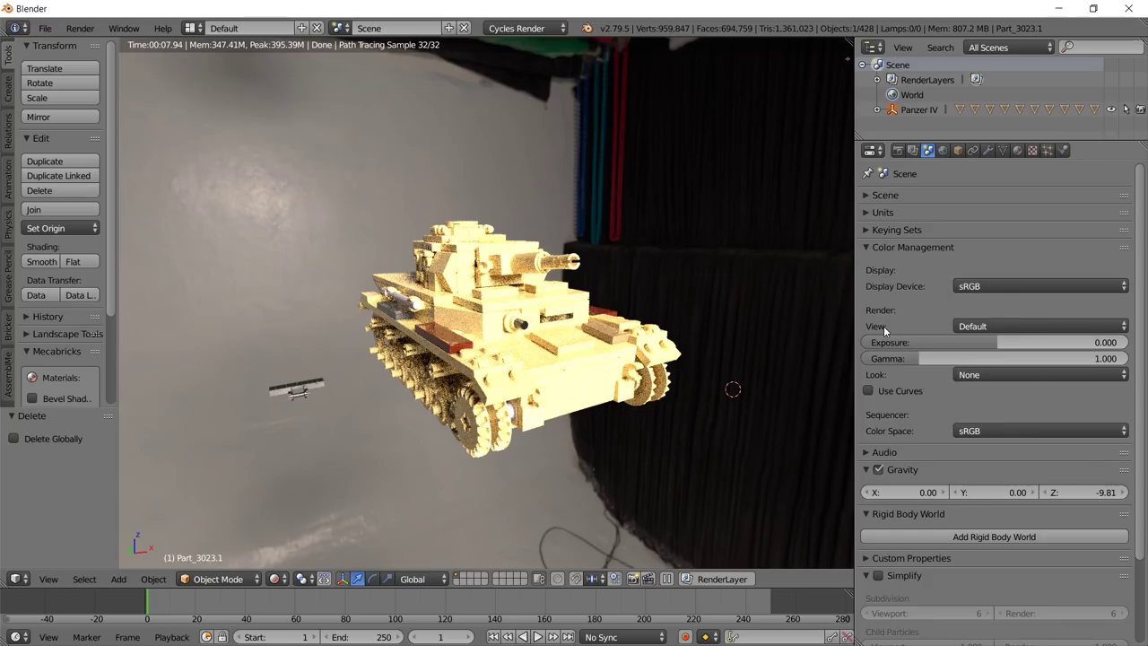
left_click(989, 328)
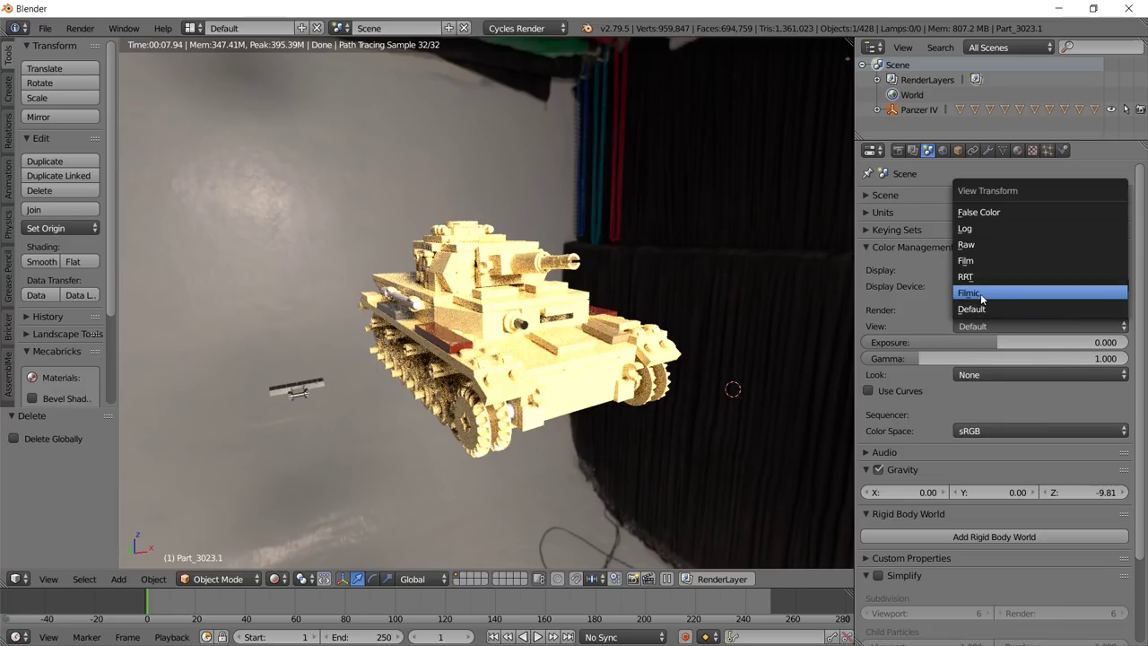
left_click(985, 294)
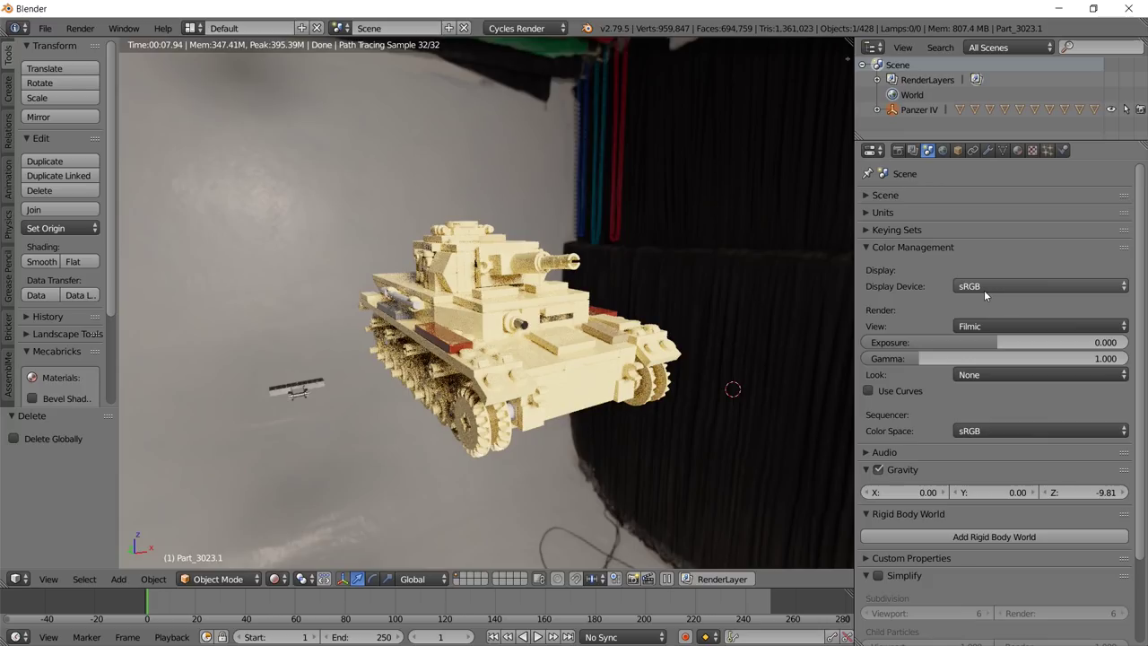
Examine the rendered tank's lighting under the new view transform from the front and both sides.
middle_click_drag(325, 303, 678, 356)
middle_click_drag(626, 356, 662, 294)
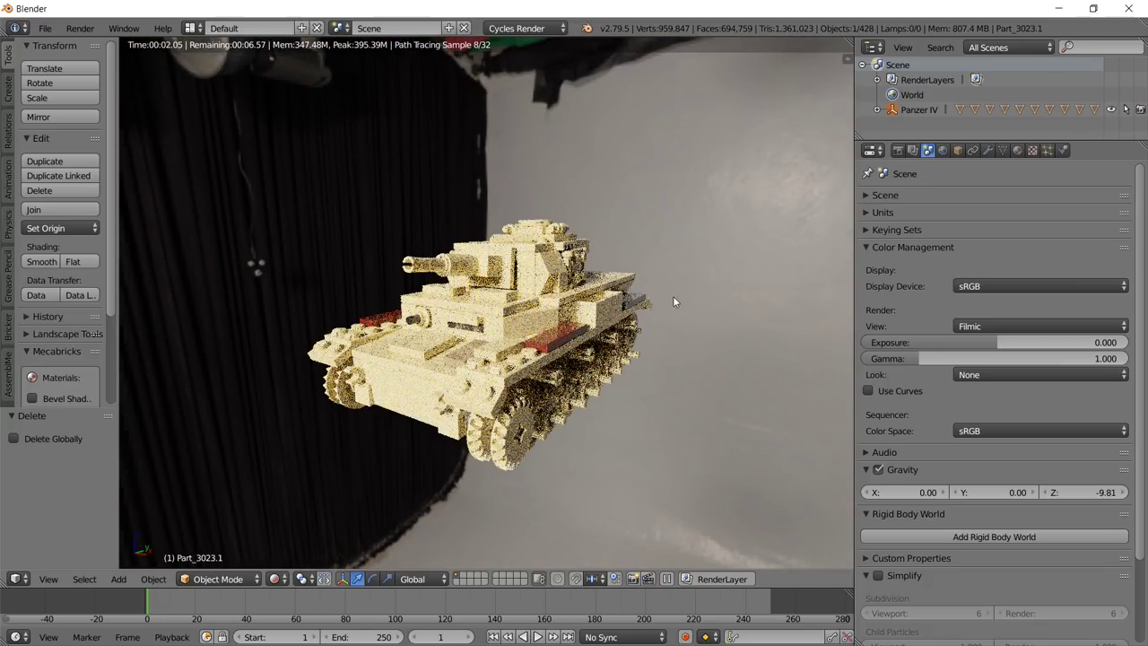
key("KP_1")
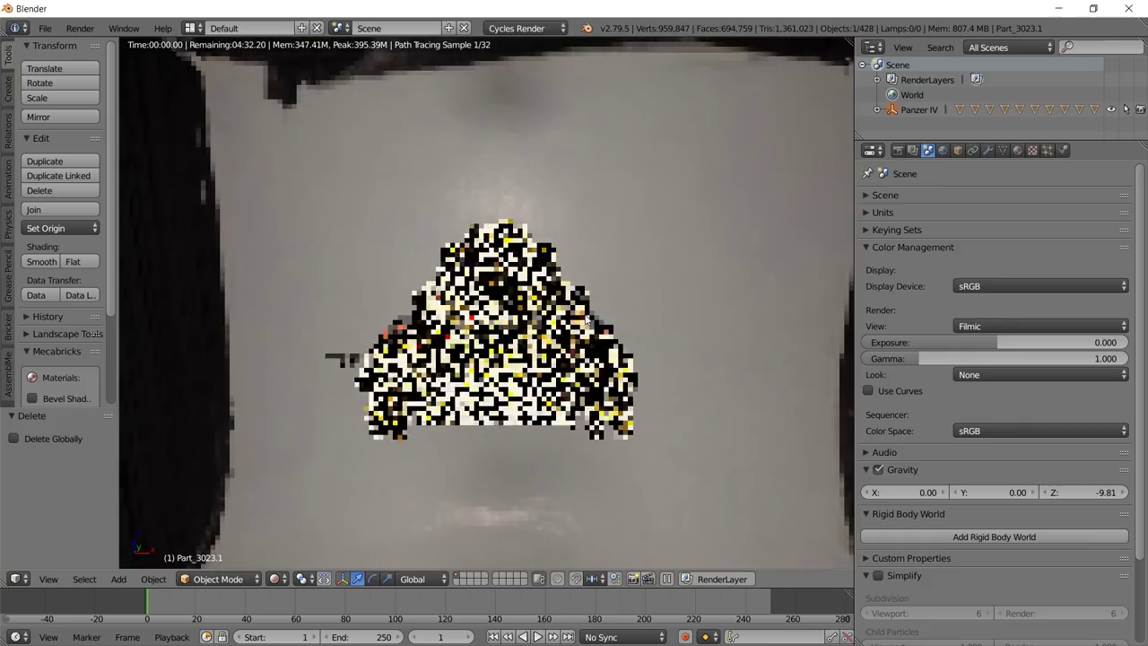
middle_click_drag(688, 335, 790, 368)
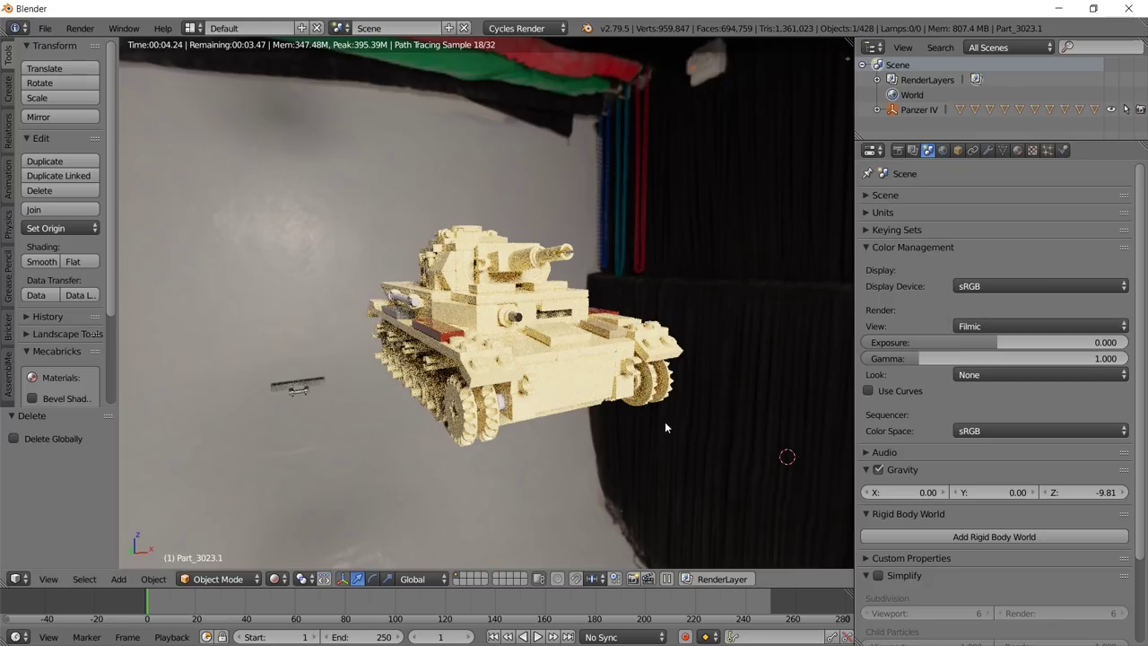
left_click(736, 438)
middle_click_drag(736, 438, 639, 409)
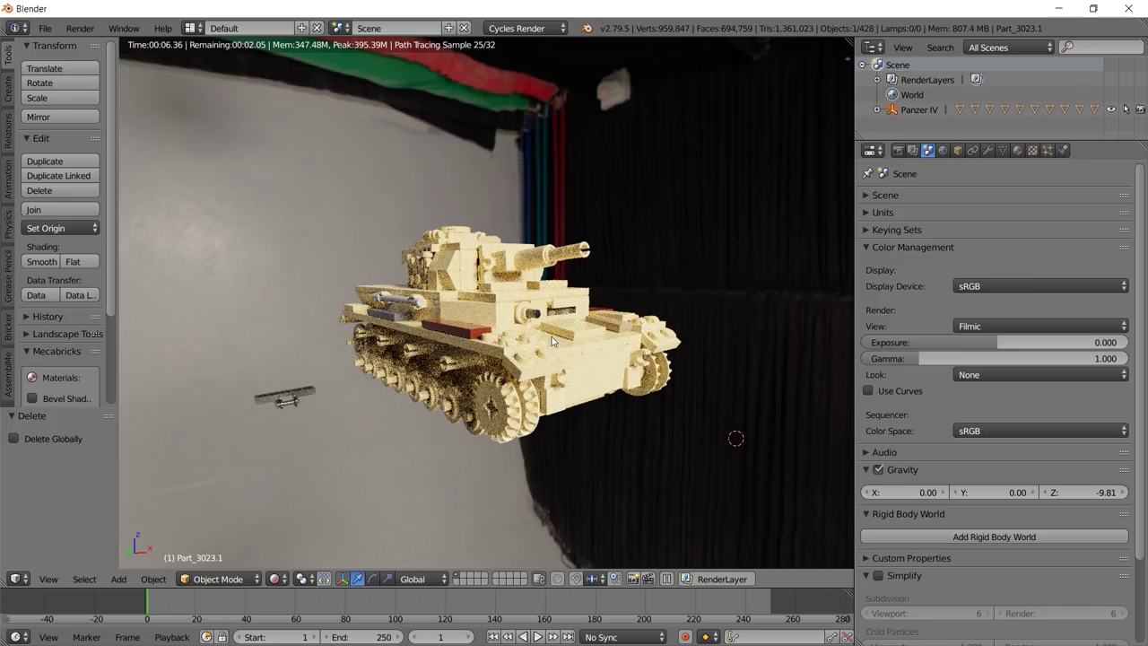
middle_click_drag(552, 341, 619, 352)
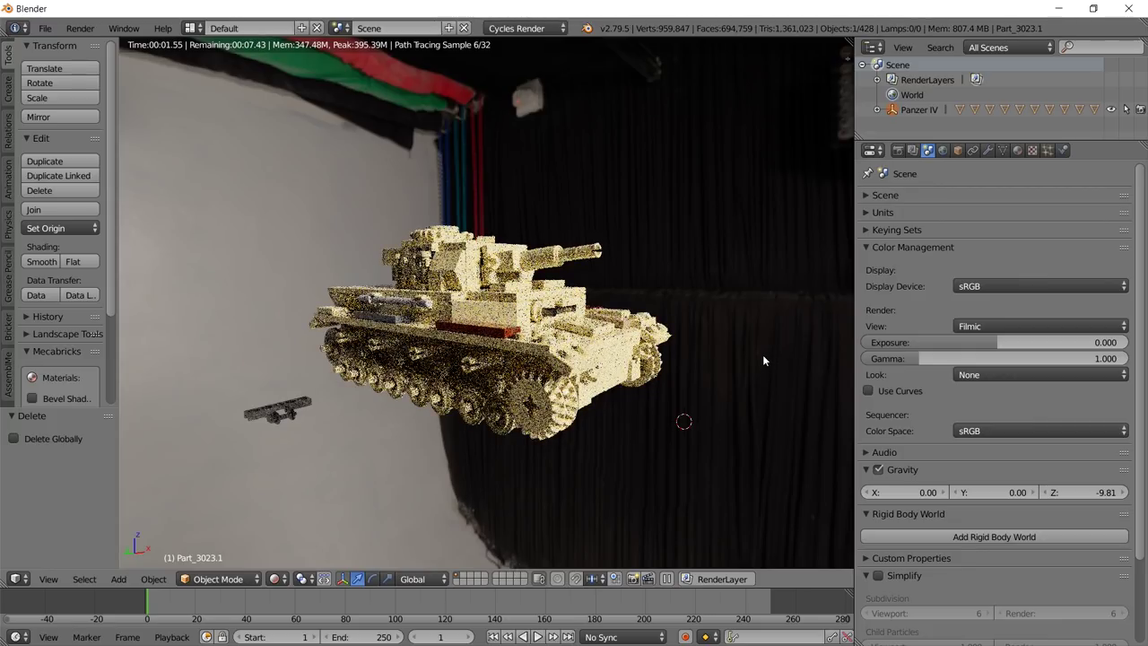
middle_click_drag(764, 359, 759, 357)
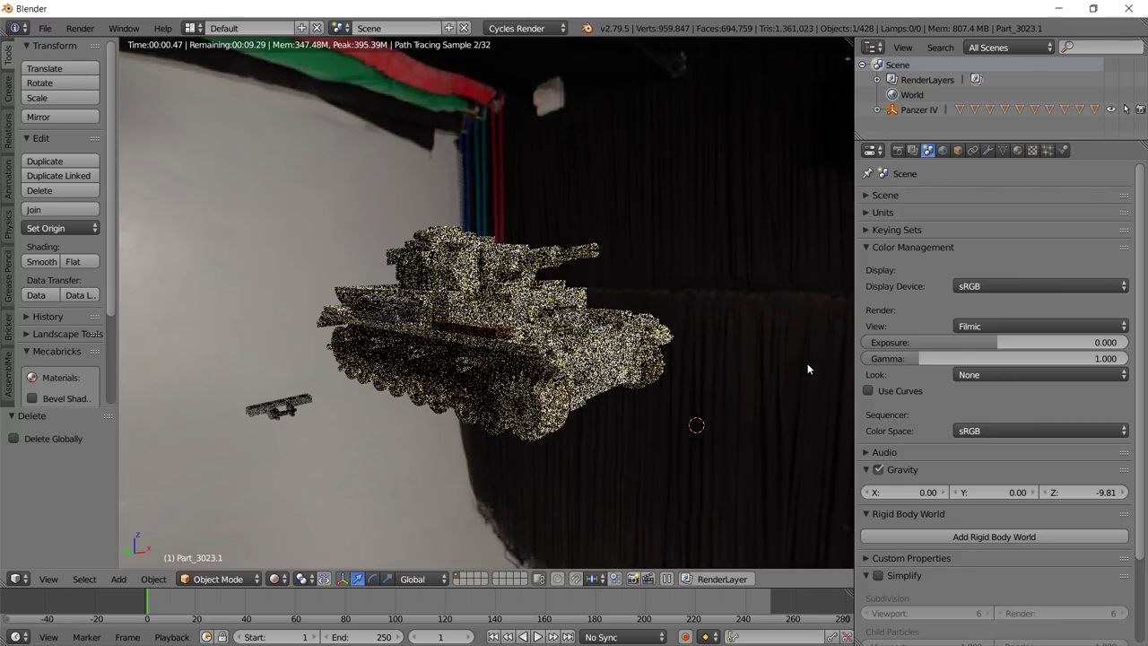
Enable color management curves and raise the combined curve with a point at about X 0.66, Y 0.83.
left_click(868, 392)
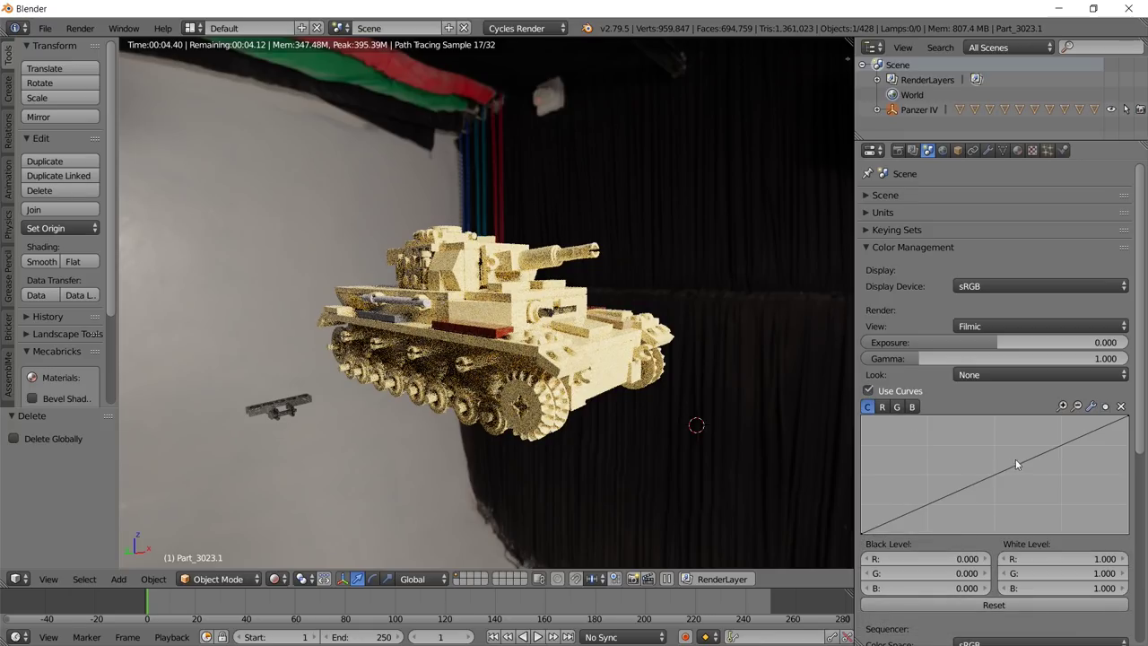
left_click_drag(1005, 468, 1034, 438)
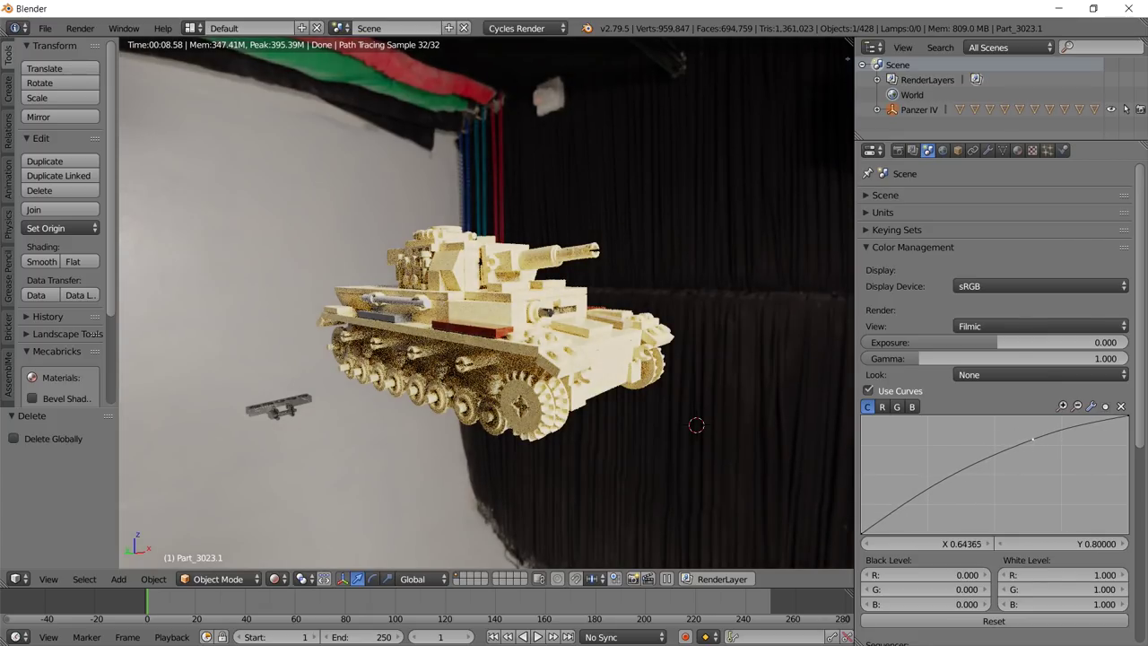
key("KP_1")
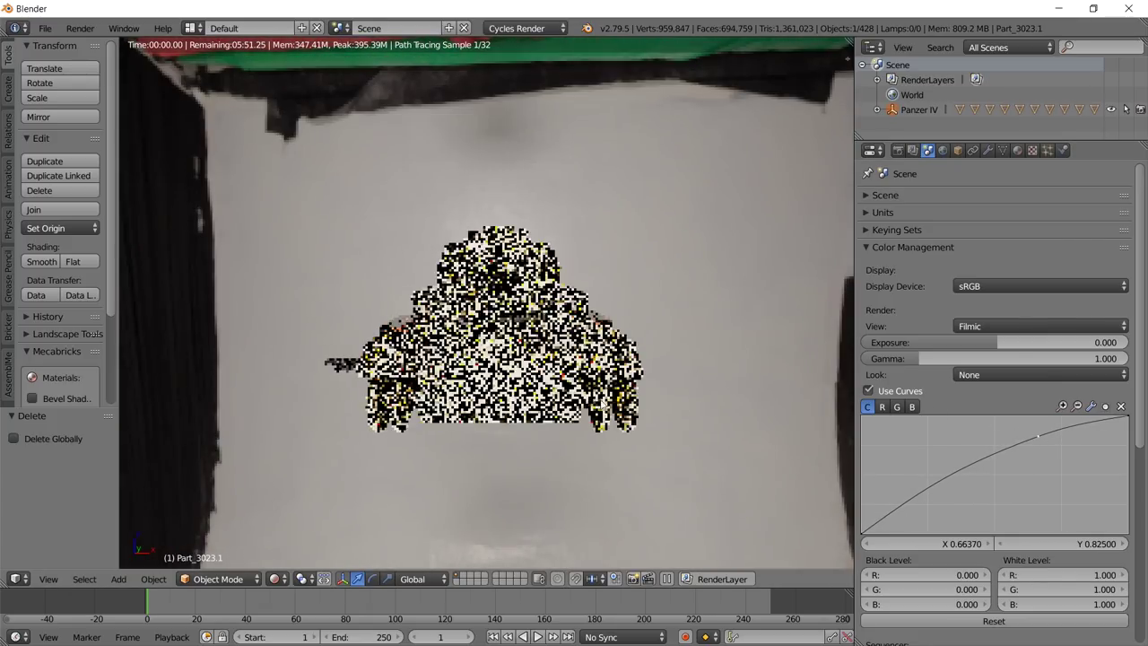
middle_click_drag(713, 415, 509, 410)
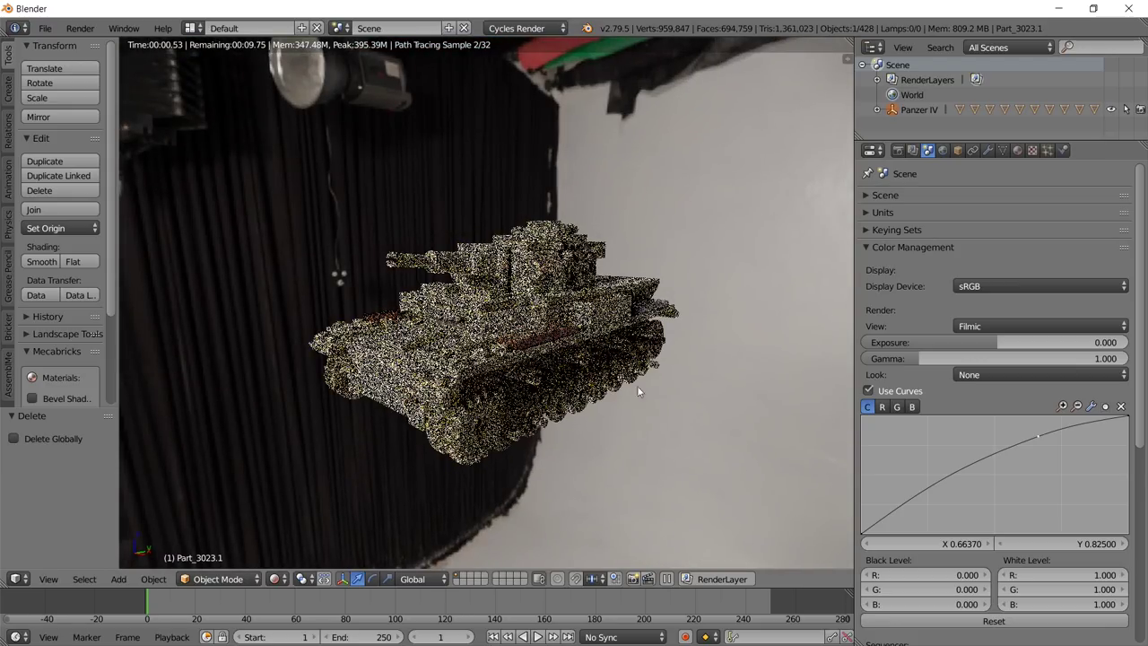
key("ctrl+KP_1")
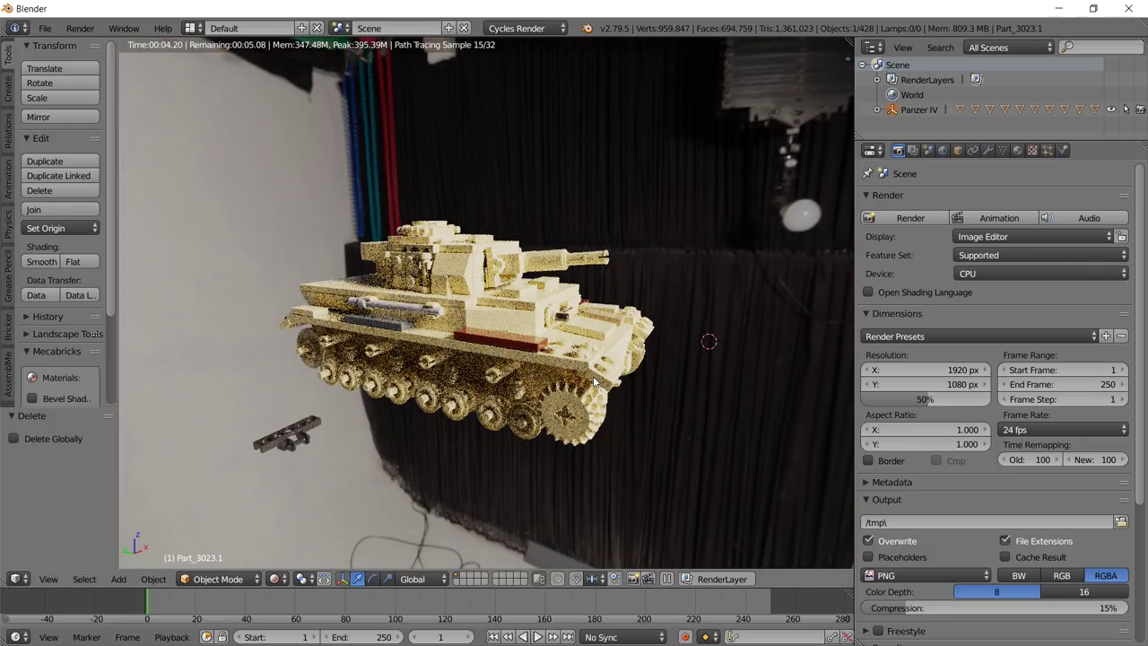
Return the viewport to solid shading in an orthographic right view and deselect everything.
key("shift+z")
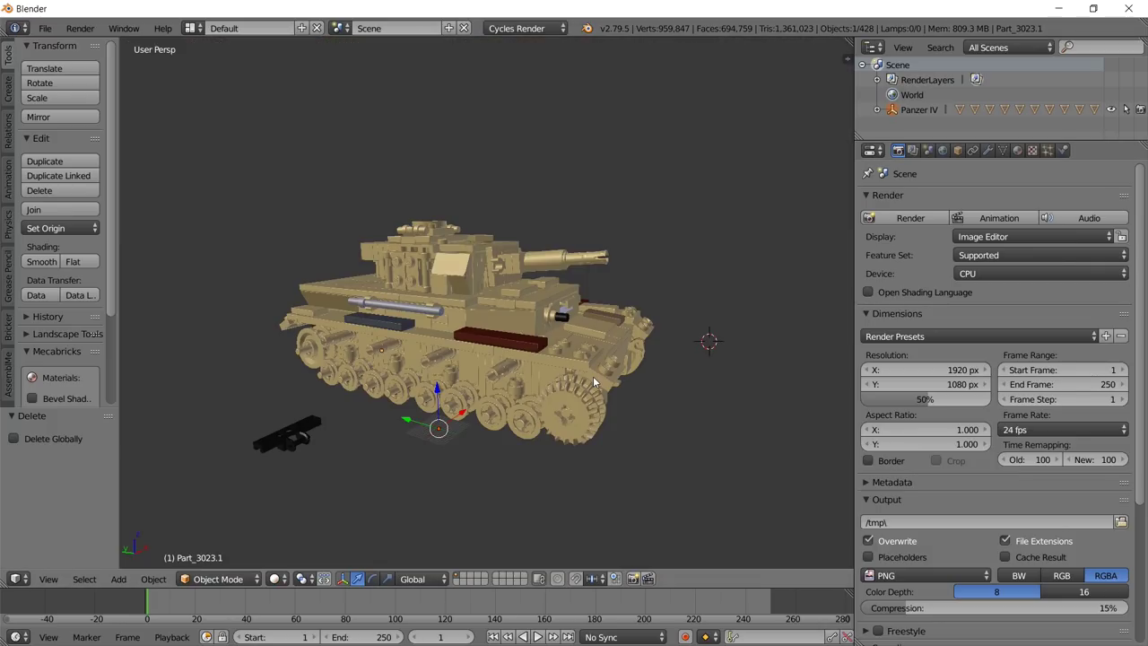
key("KP_5")
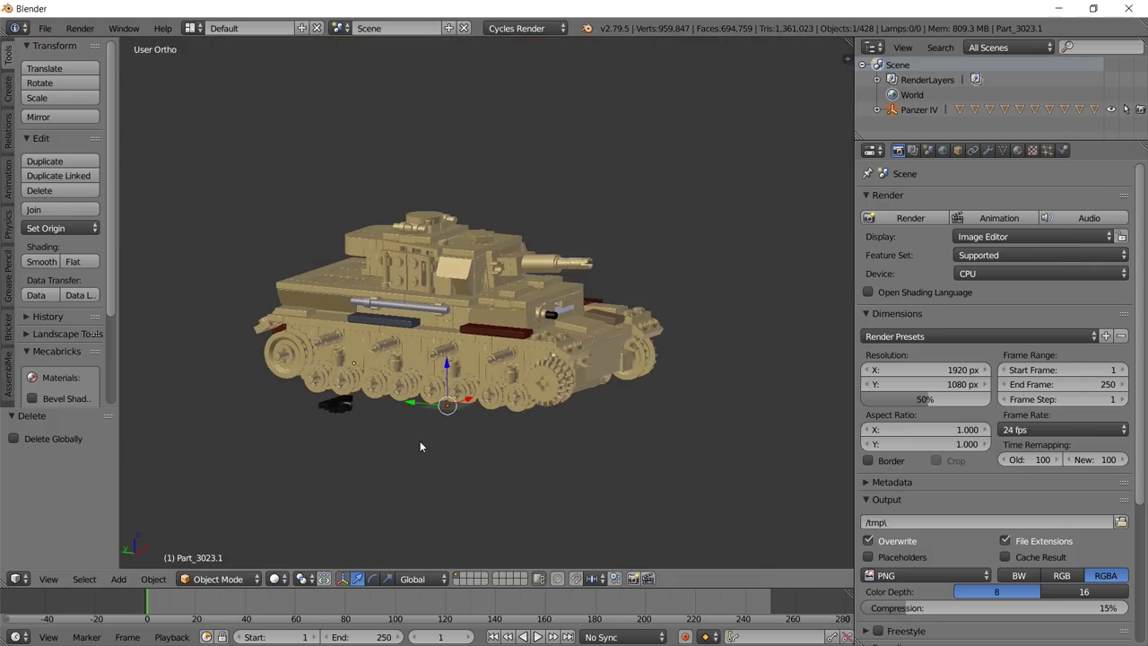
middle_click_drag(425, 447, 443, 447)
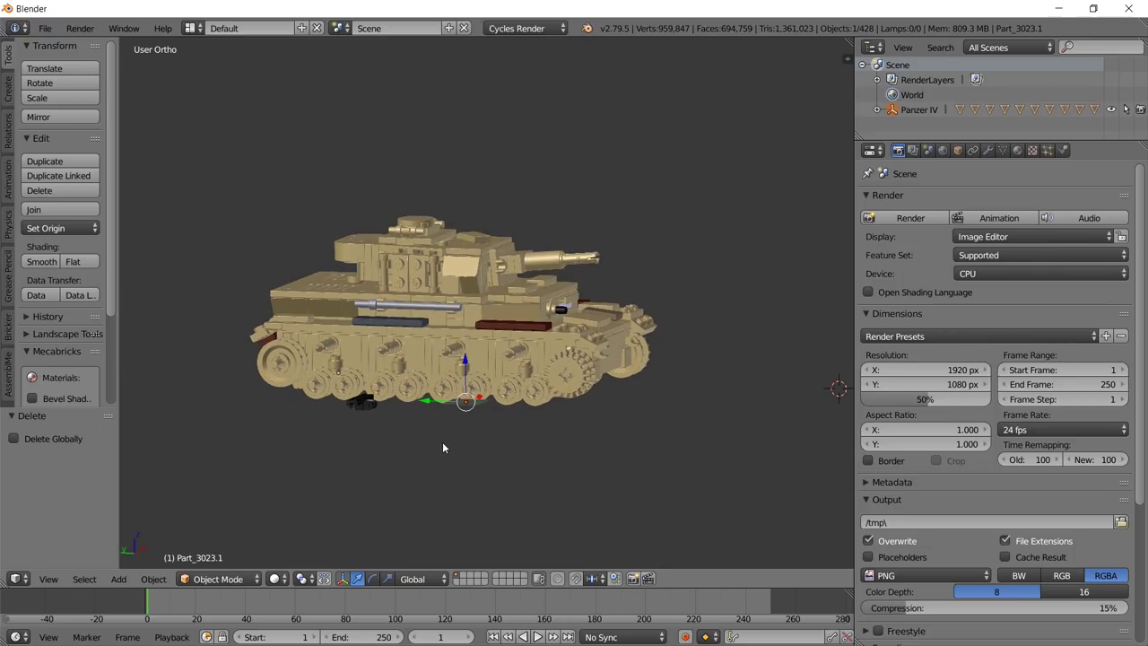
key("KP_1")
key("KP_3")
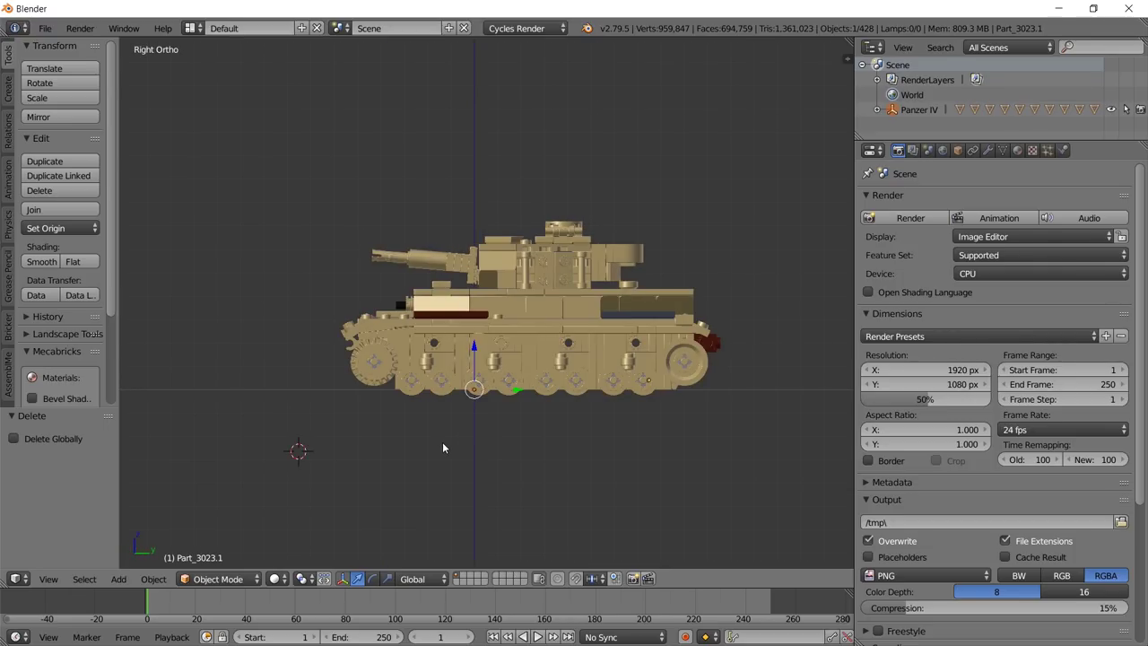
scroll(475, 430, "up", 3)
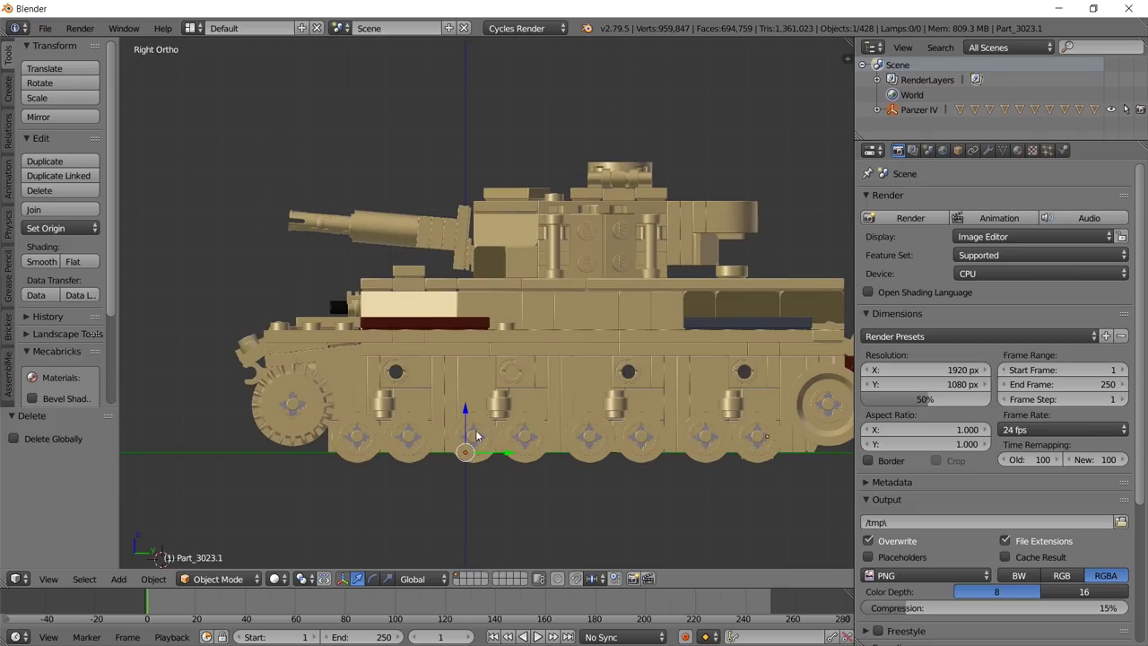
scroll(575, 390, "down", 1)
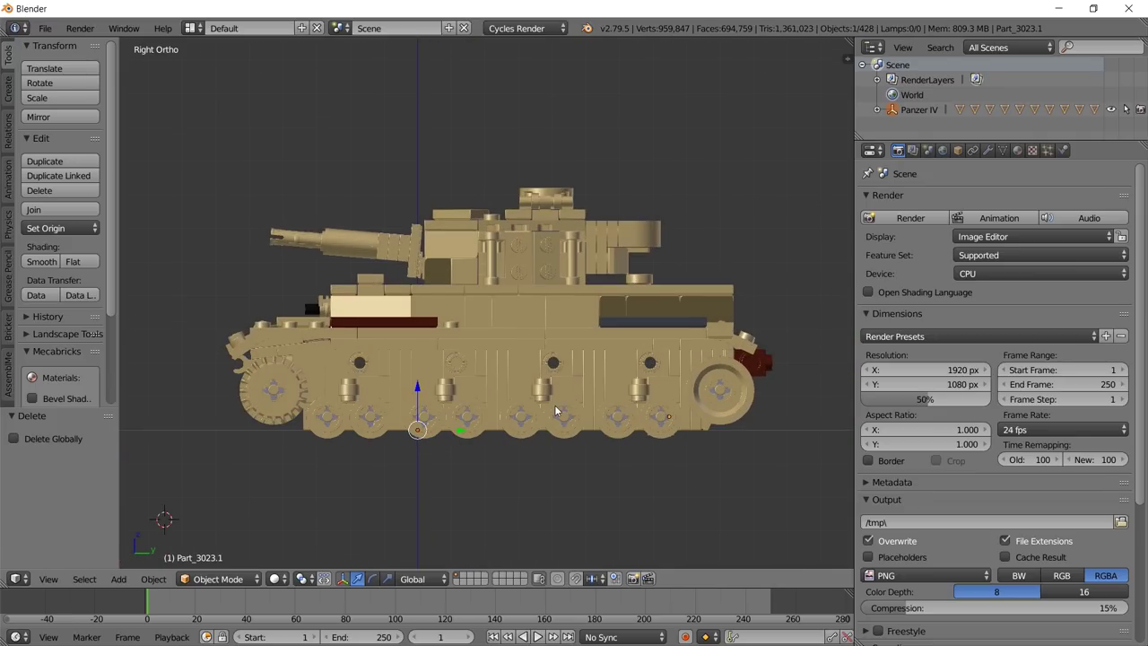
key("a")
scroll(554, 405, "up", 3)
middle_click_drag(565, 453, 568, 430, "shift")
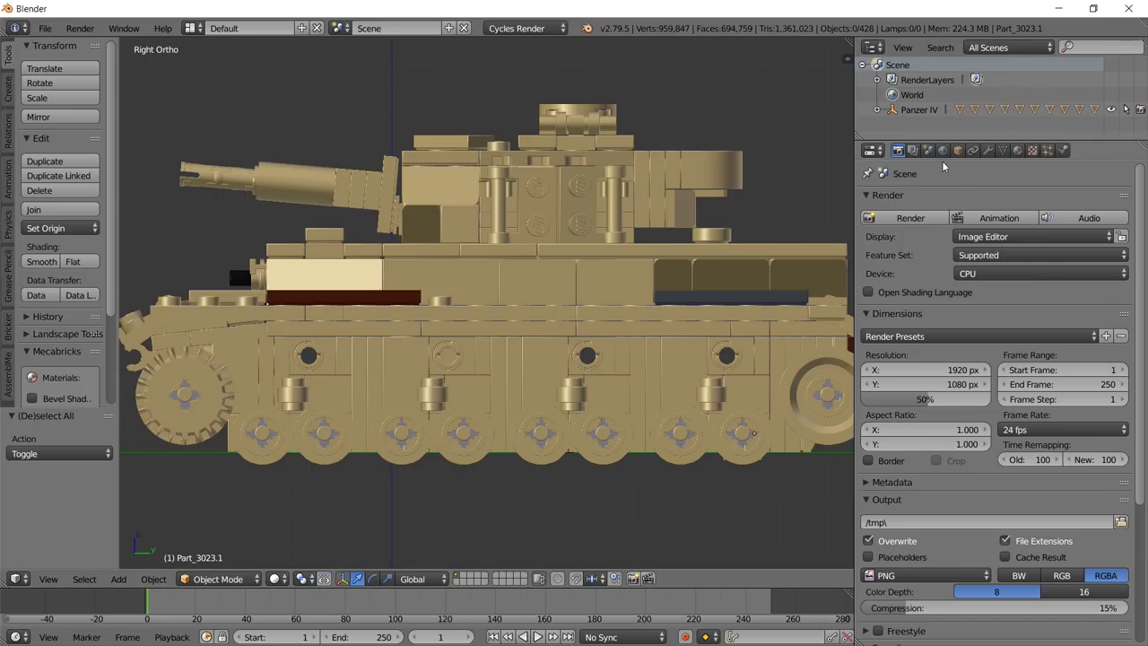
scroll(517, 495, "down", 5)
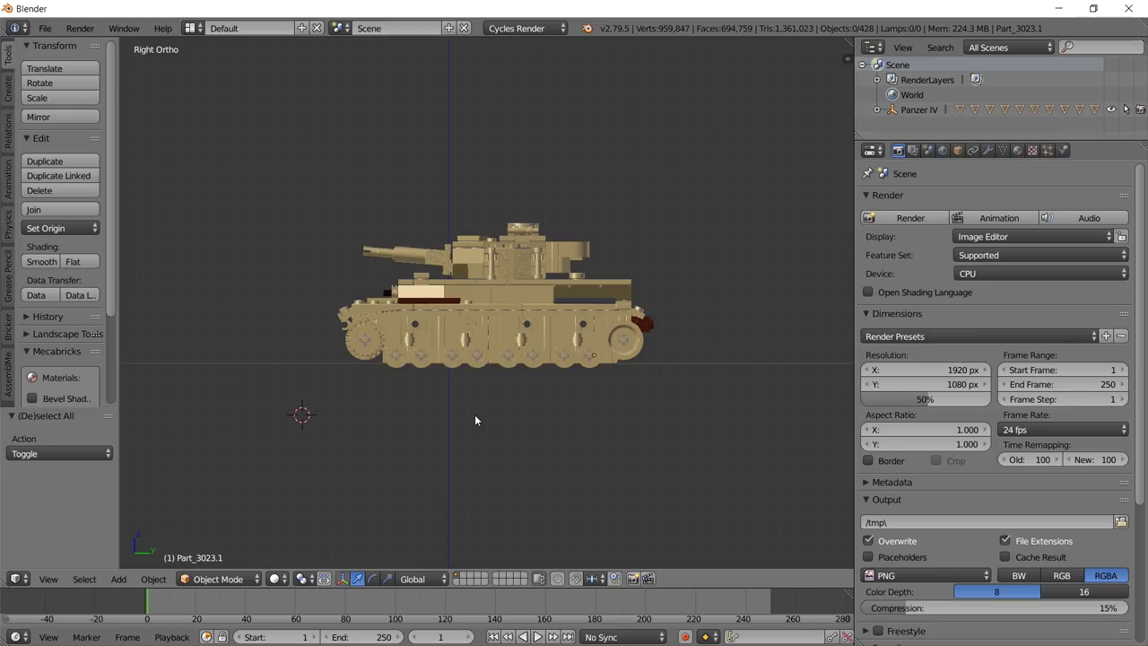
Add a Bezier curve at the 3D cursor and scale it up by a factor of about 147.
key("shift+a")
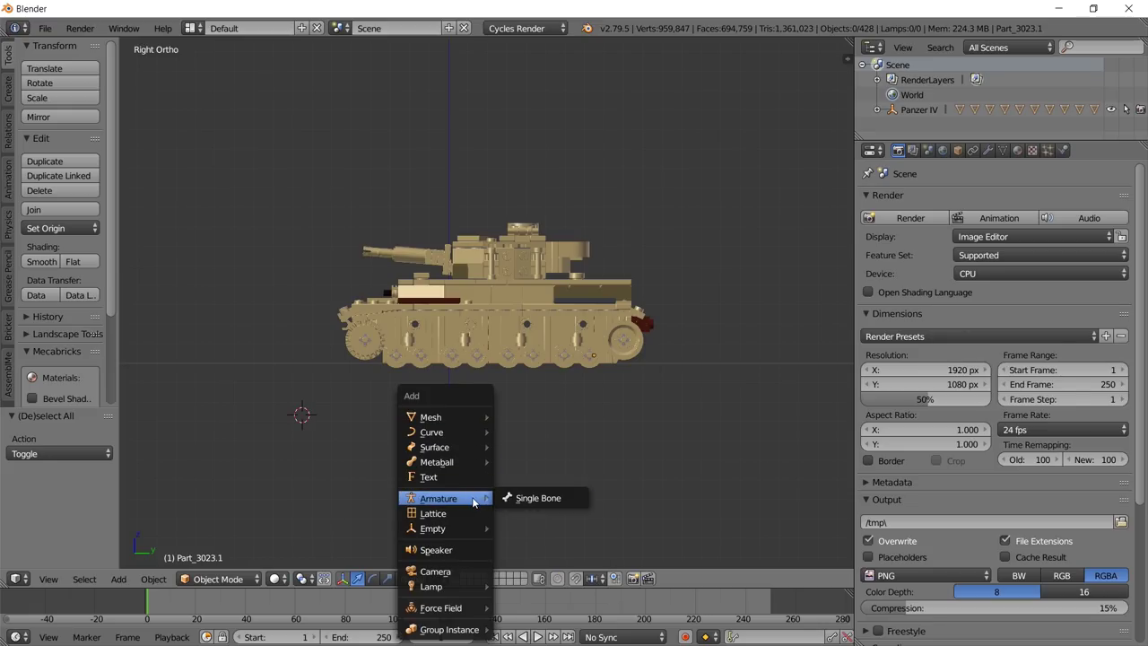
mouse_move(468, 435)
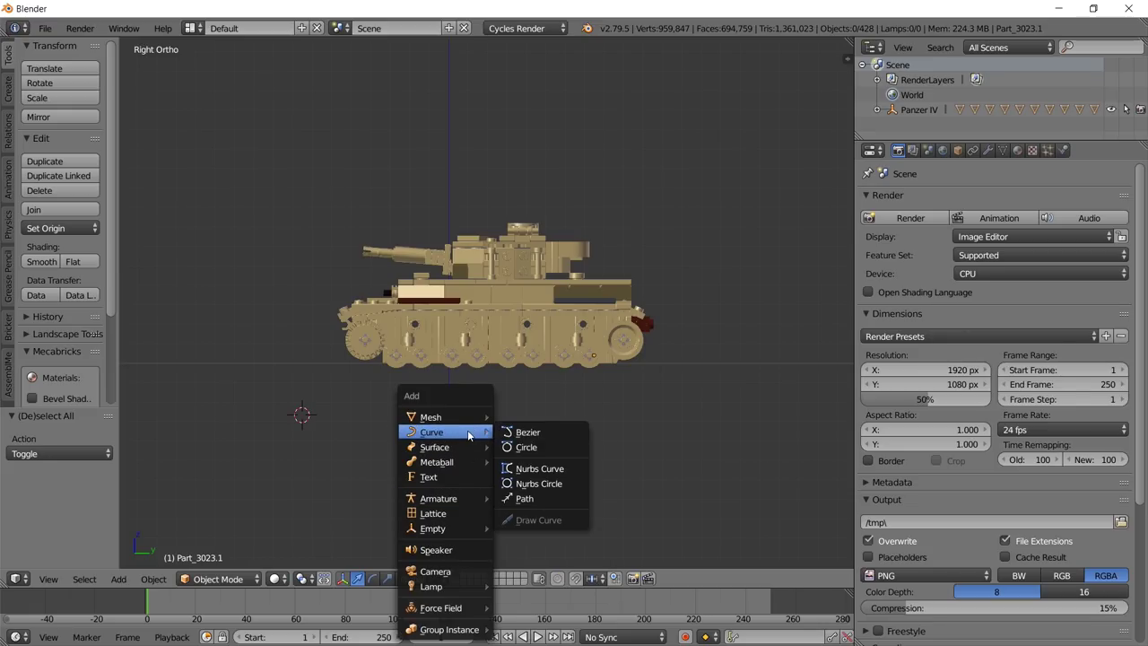
left_click(529, 432)
key("s")
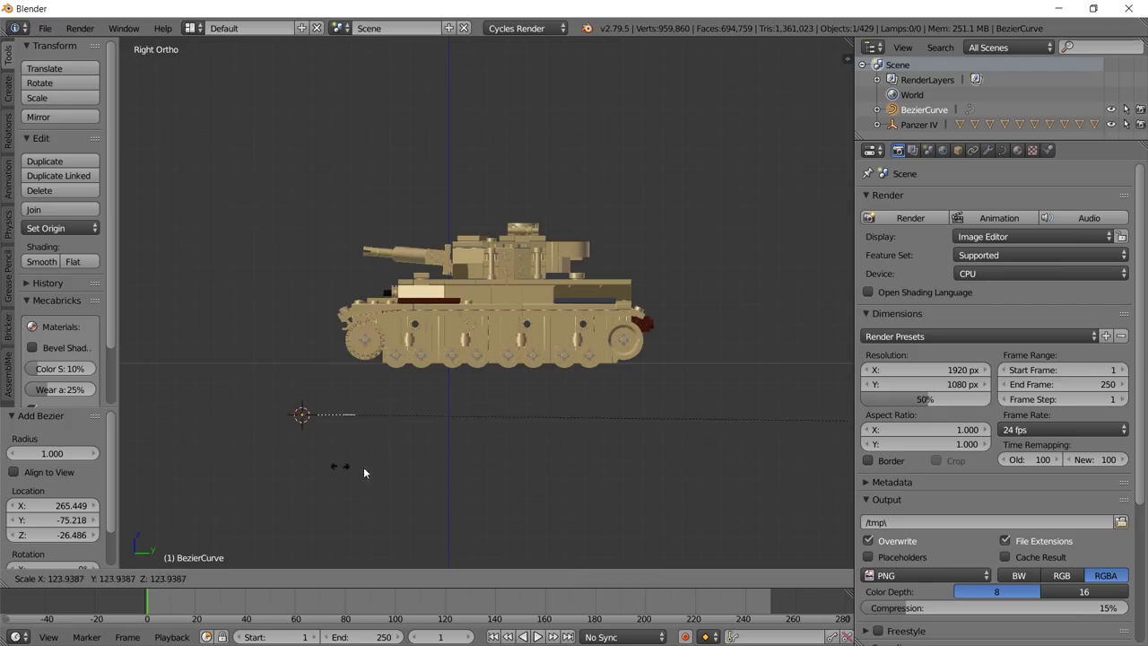
left_click(375, 424)
middle_click_drag(375, 424, 345, 465)
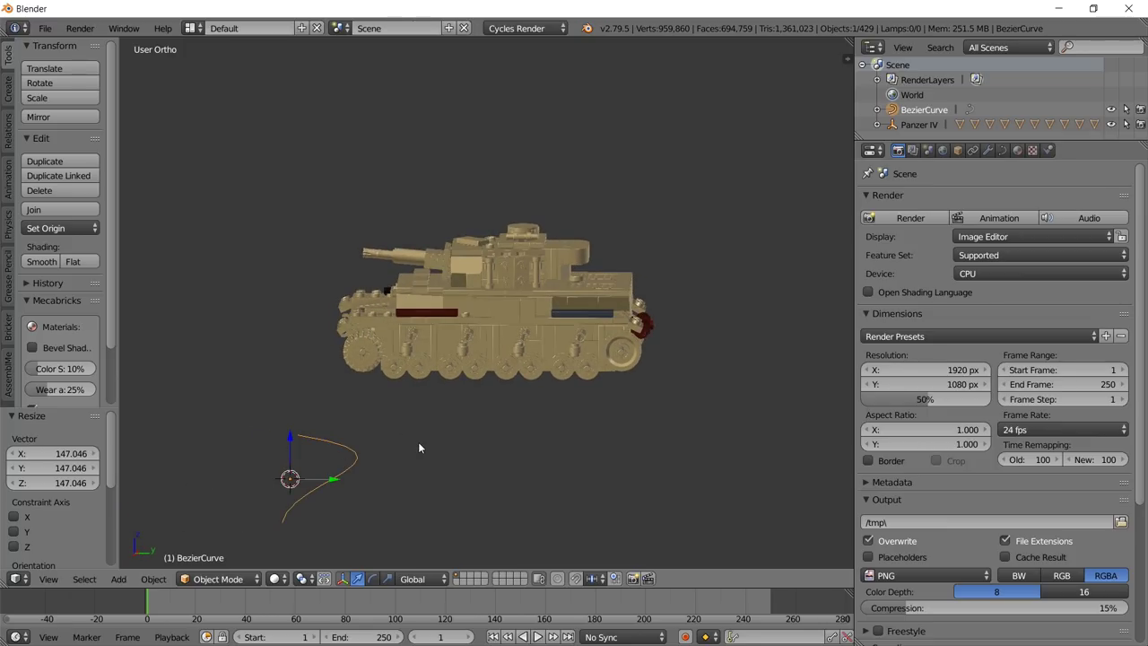
Rotate the Bezier curve 90 degrees about the global Z axis.
type("rz90")
key("Return")
scroll(418, 441, "down", 2)
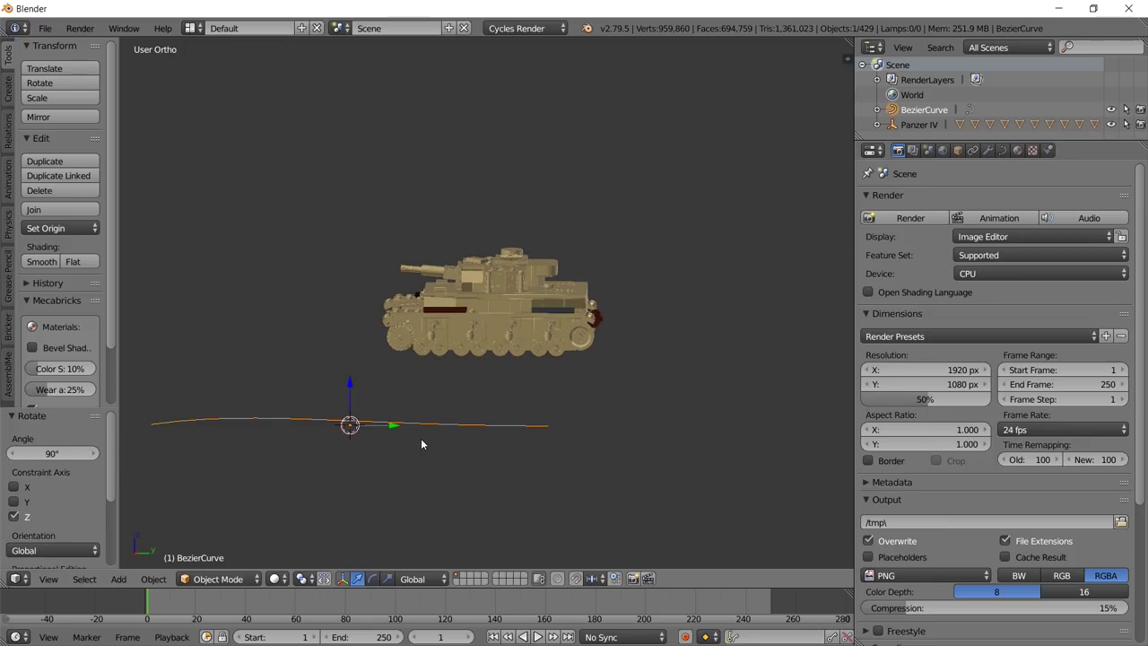
type("rx")
type("90")
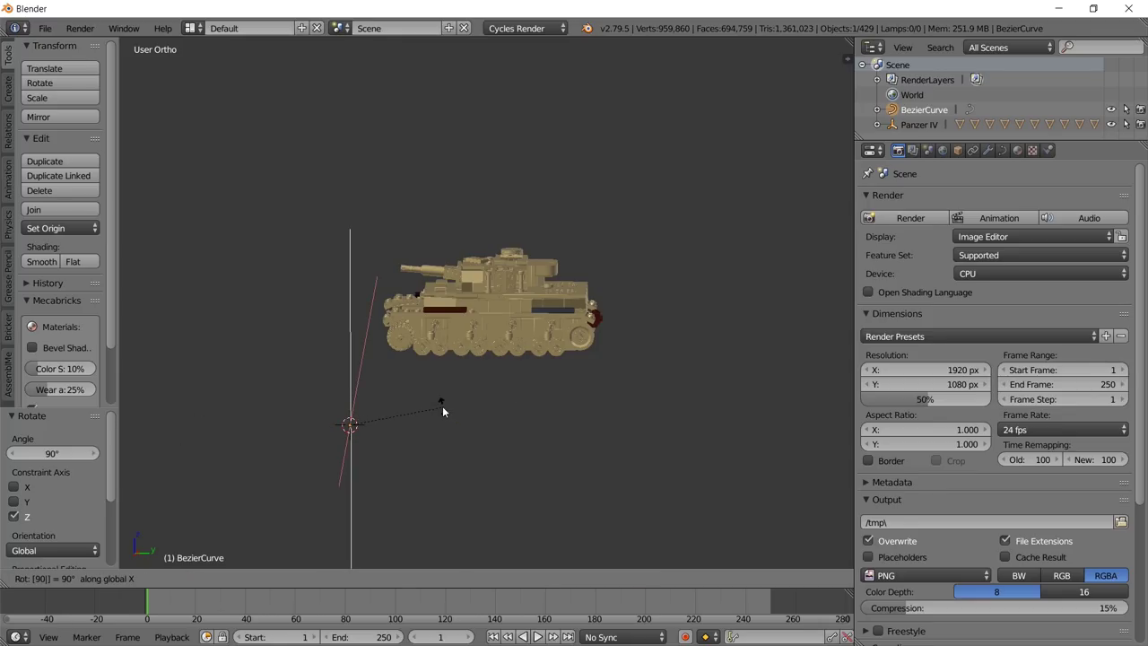
key("Return")
key("ctrl+z")
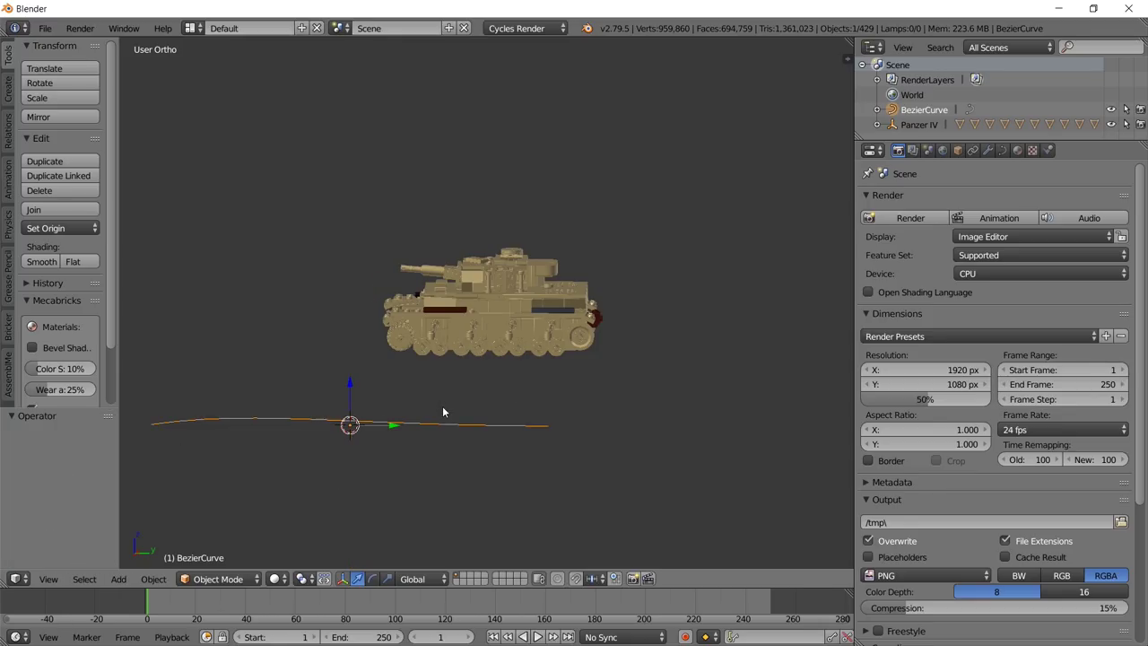
Rotate the Bezier curve 90 degrees about the Y axis and, in the right view, scale it down to about 0.22.
type("ry90")
key("Return")
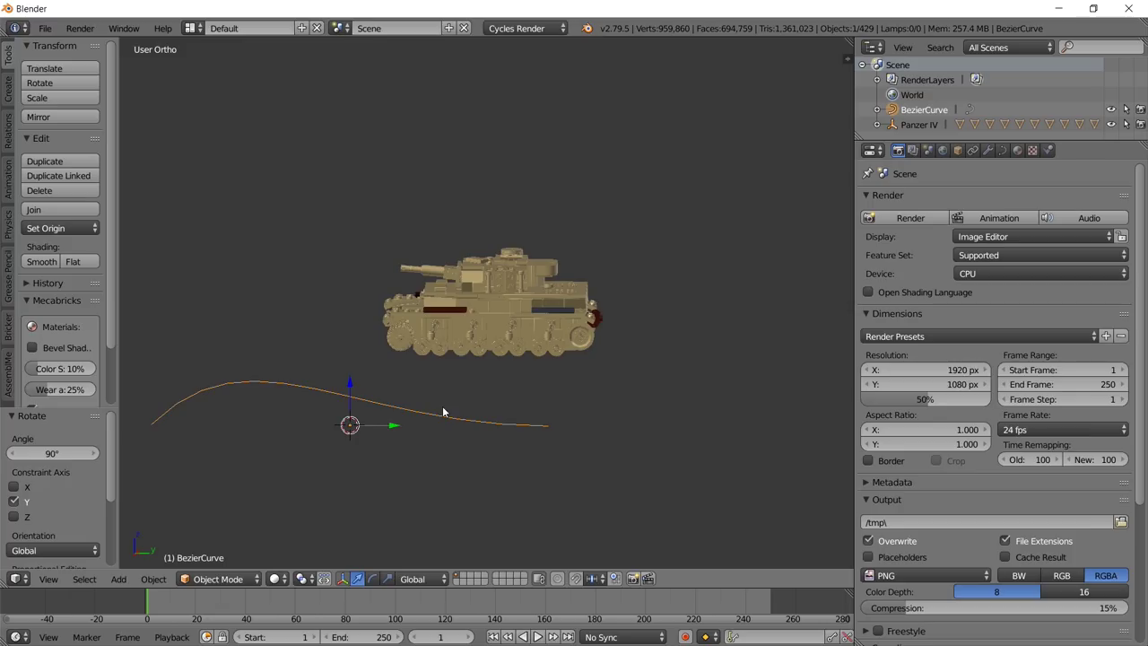
key("KP_3")
key("s")
left_click(385, 387)
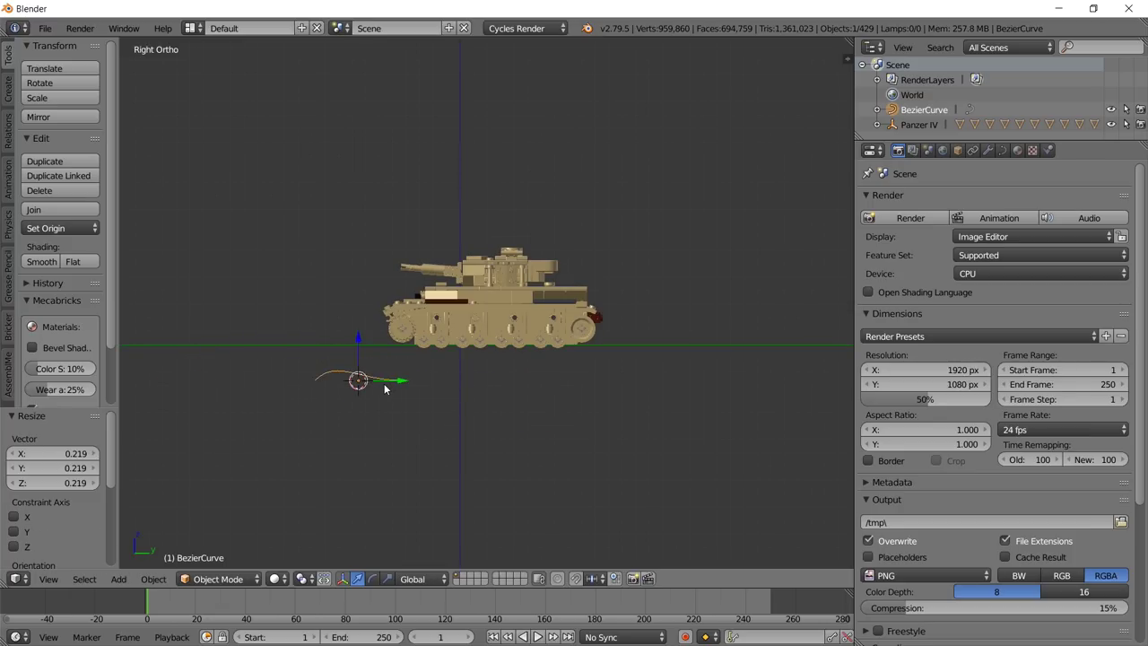
Move the Bezier curve along Y and Z to the tank's front drive wheel, raising it by about 32.4 and another 10.1 along Z.
scroll(383, 386, "up", 5)
scroll(251, 481, "down", 1)
left_click_drag(261, 464, 367, 338)
scroll(405, 381, "up", 2)
middle_click_drag(404, 375, 471, 371, "shift")
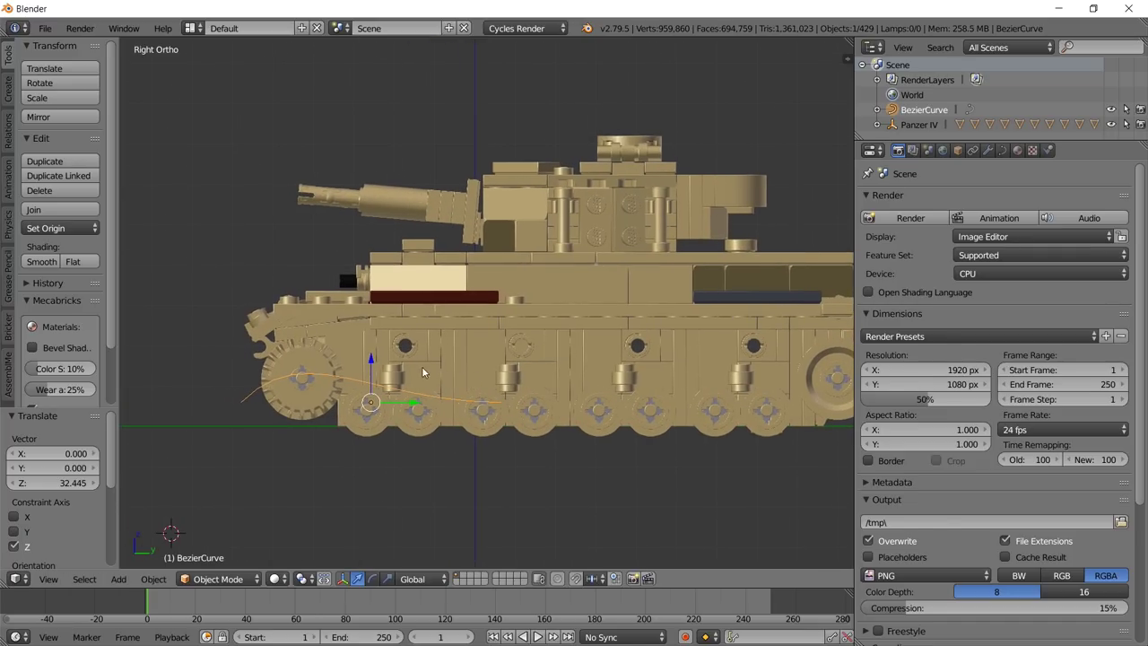
left_click_drag(371, 357, 377, 321)
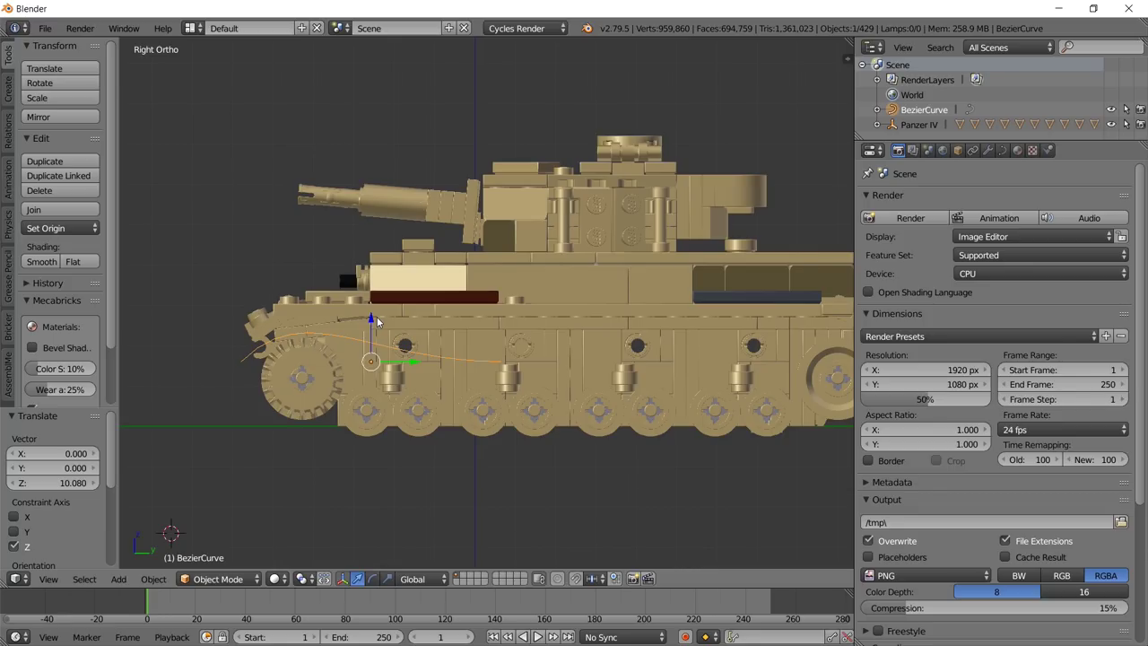
Scale the Bezier curve down further and raise it along Z above the front drive wheel.
scroll(342, 335, "up", 1)
scroll(484, 353, "up", 2)
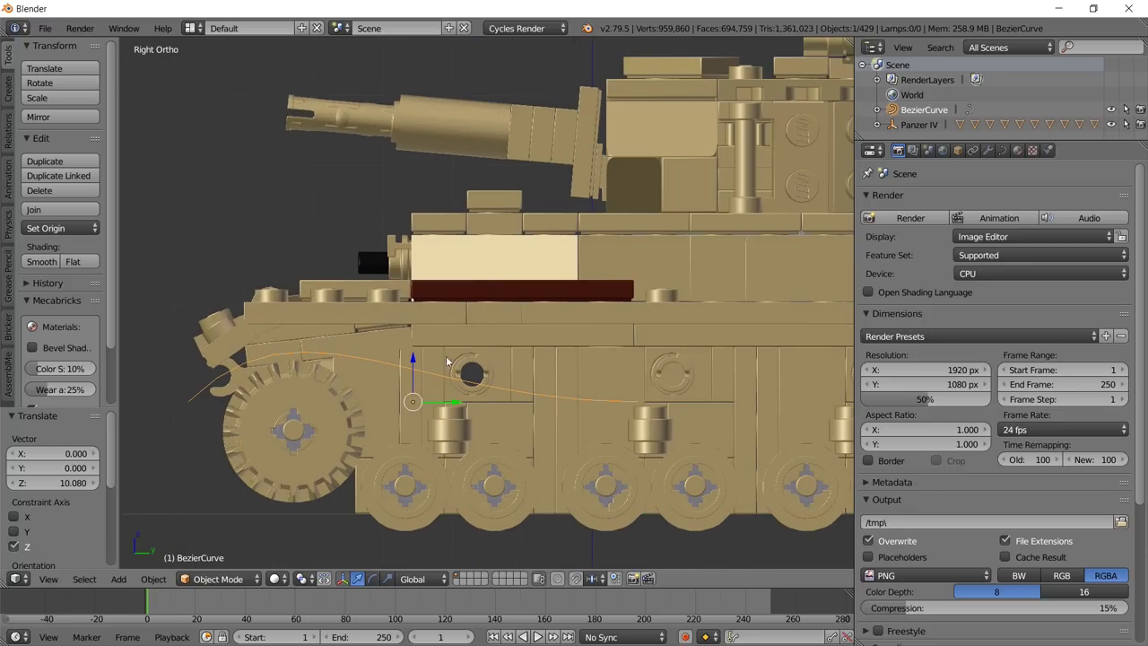
key("s")
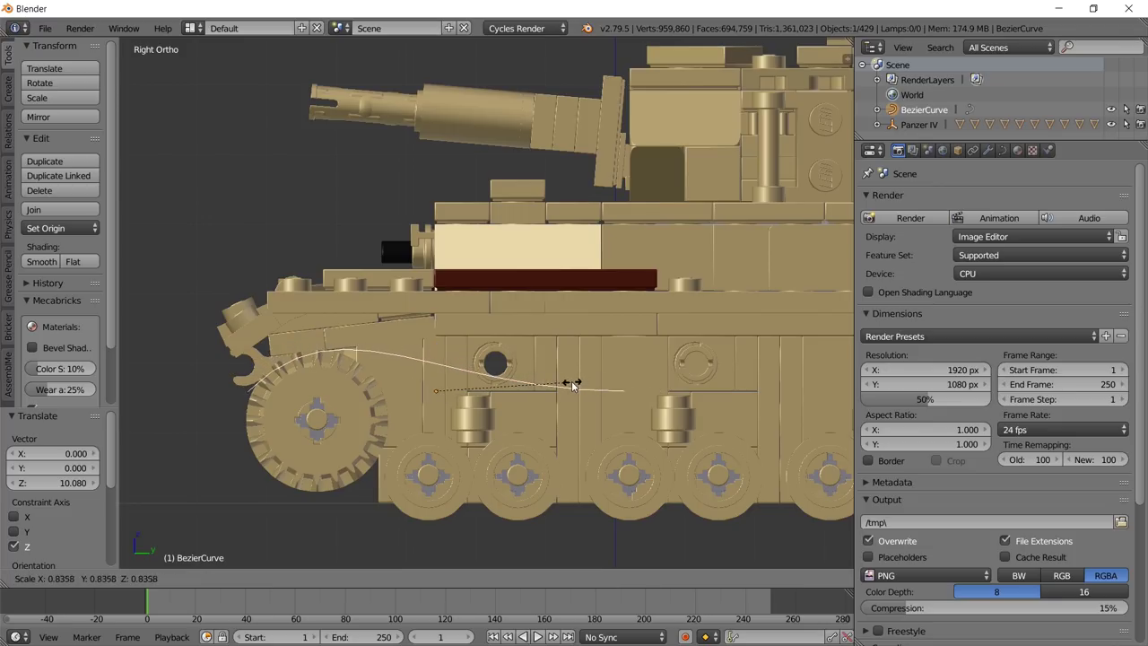
left_click(550, 388)
left_click_drag(435, 349, 436, 319)
In edit mode, place the curve's front control point against the front of the drive wheel and rotate its handles to follow the rim.
key("Tab")
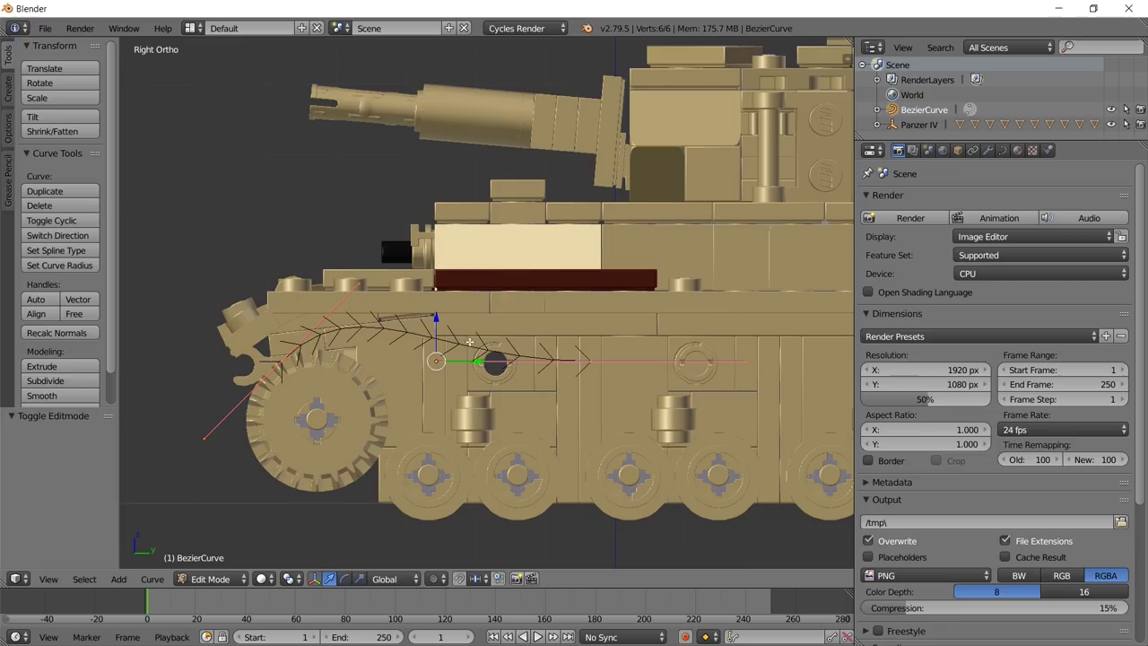
right_click(280, 363)
left_click_drag(335, 358, 301, 357)
left_click_drag(248, 317, 425, 356)
key("r")
left_click(328, 317)
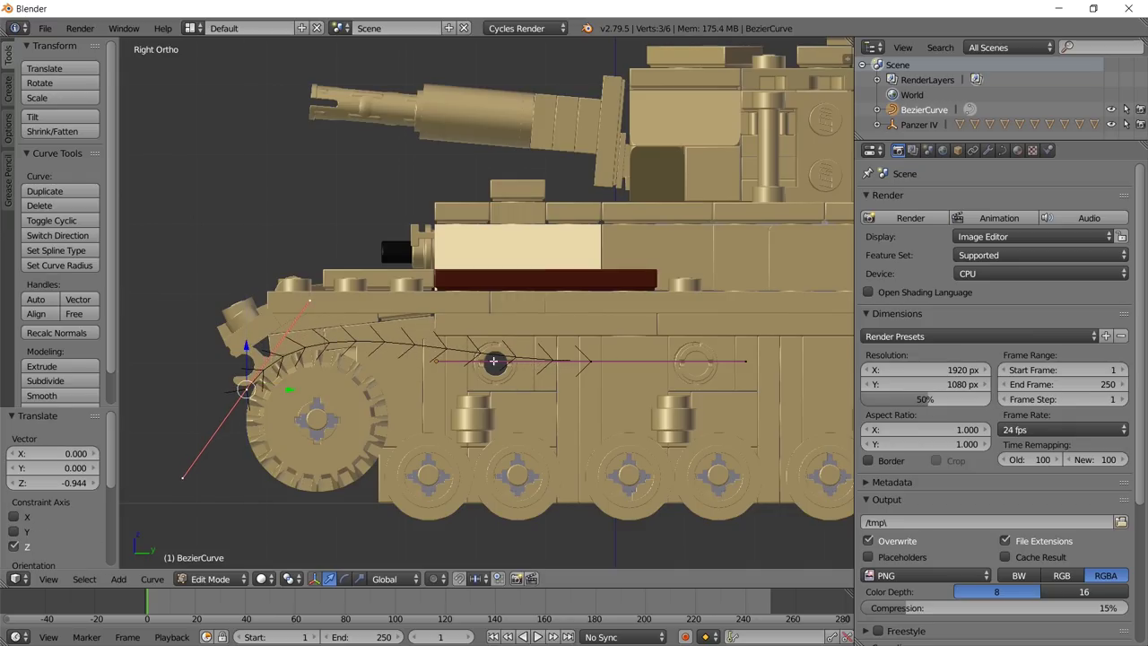
Lower the curve's rear end point along Z and shift it about 7.2 forward along Y.
right_click(592, 360)
left_click_drag(592, 357, 285, 391)
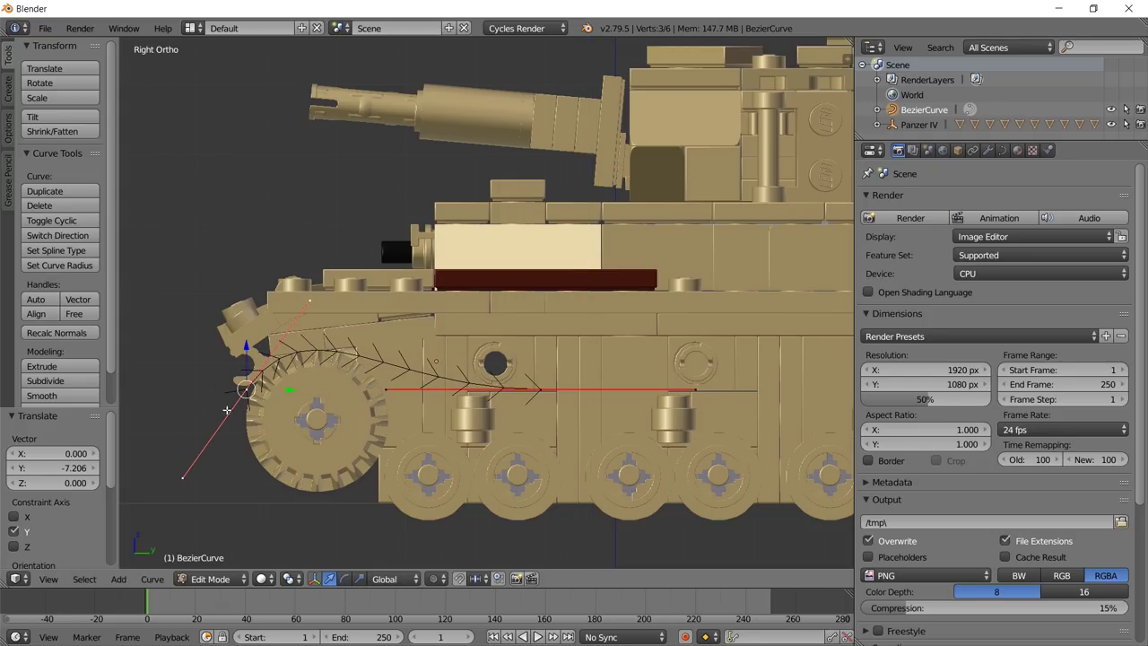
Extrude the front point around the drive wheel, rotate its handles level, and position it just below the first road wheels.
middle_click_drag(248, 399, 273, 279, "shift")
key("e")
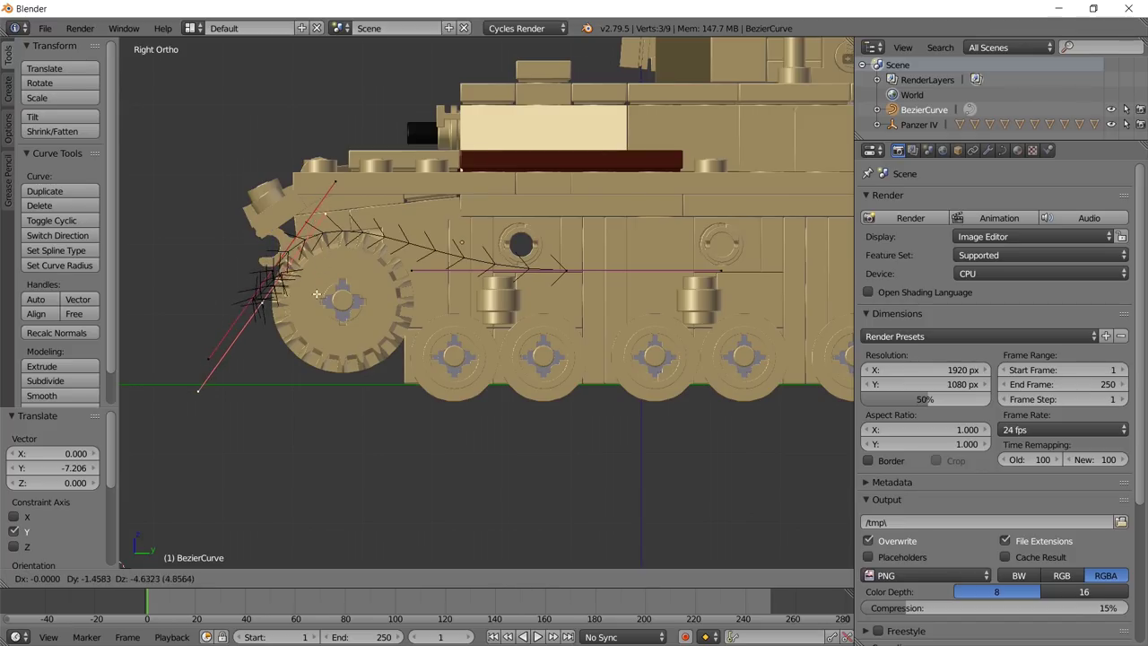
left_click(454, 465)
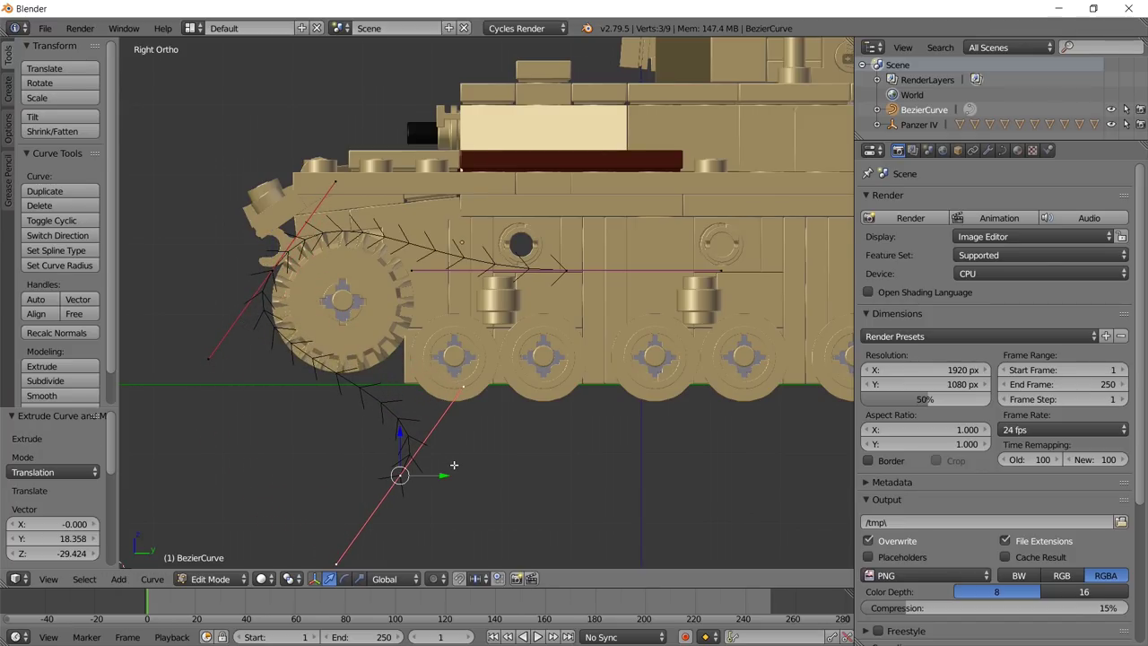
key("r")
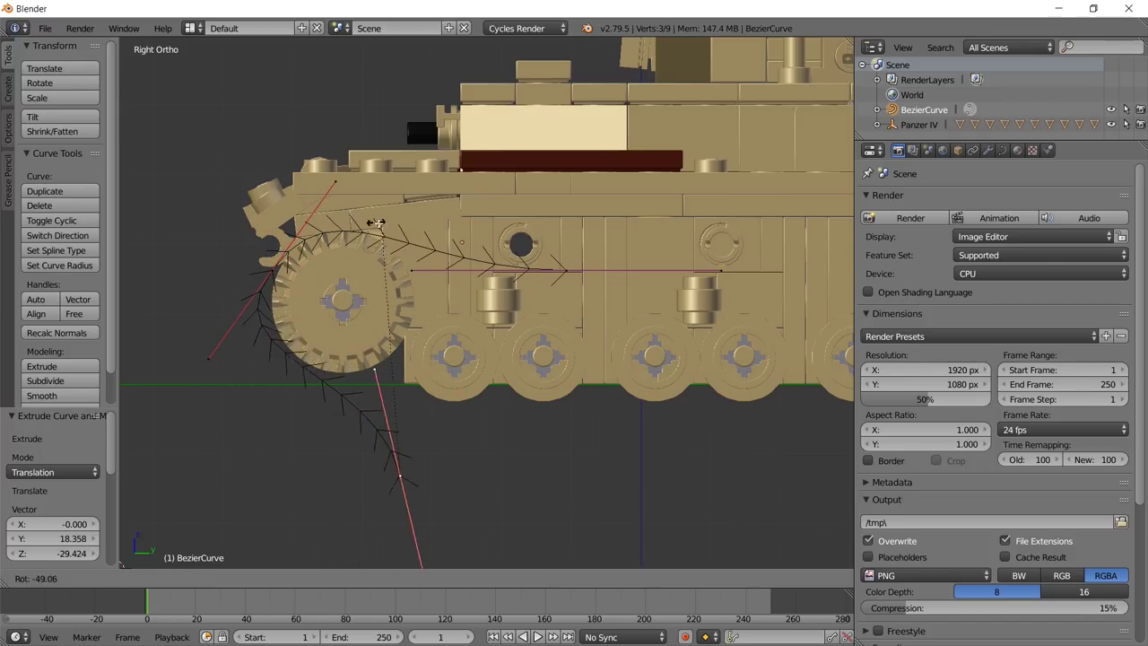
left_click(255, 452)
left_click_drag(400, 440, 406, 370)
left_click_drag(441, 409, 534, 408)
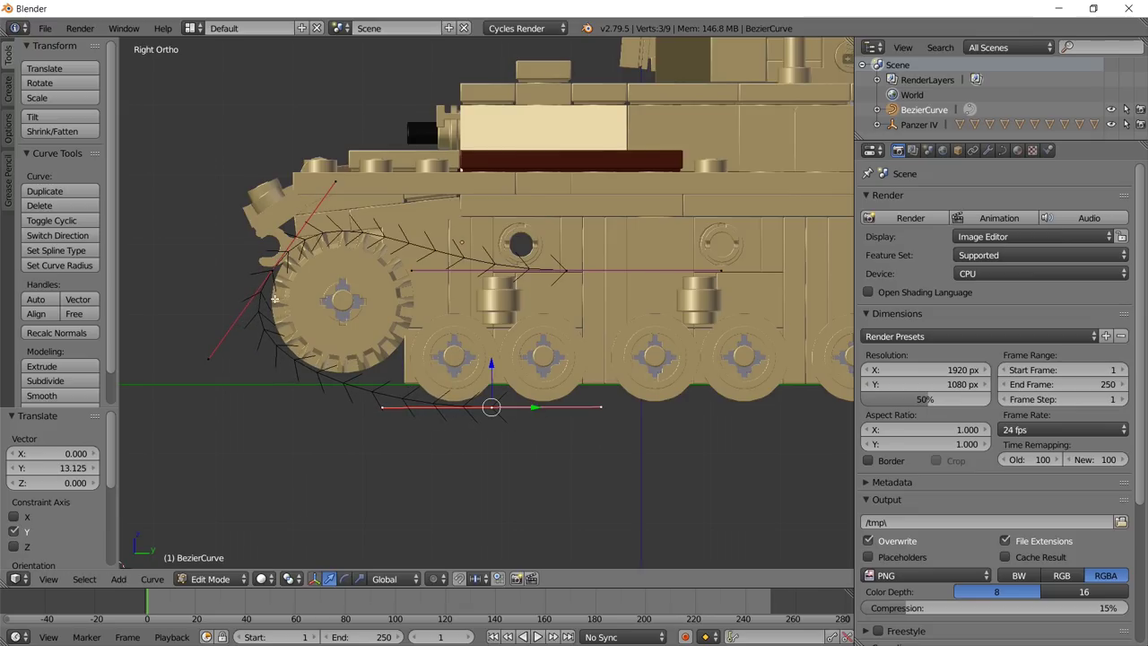
Rotate the front point at the drive wheel by about -7.4° and nudge it along Z and Y to hug the wheel.
right_click(271, 271)
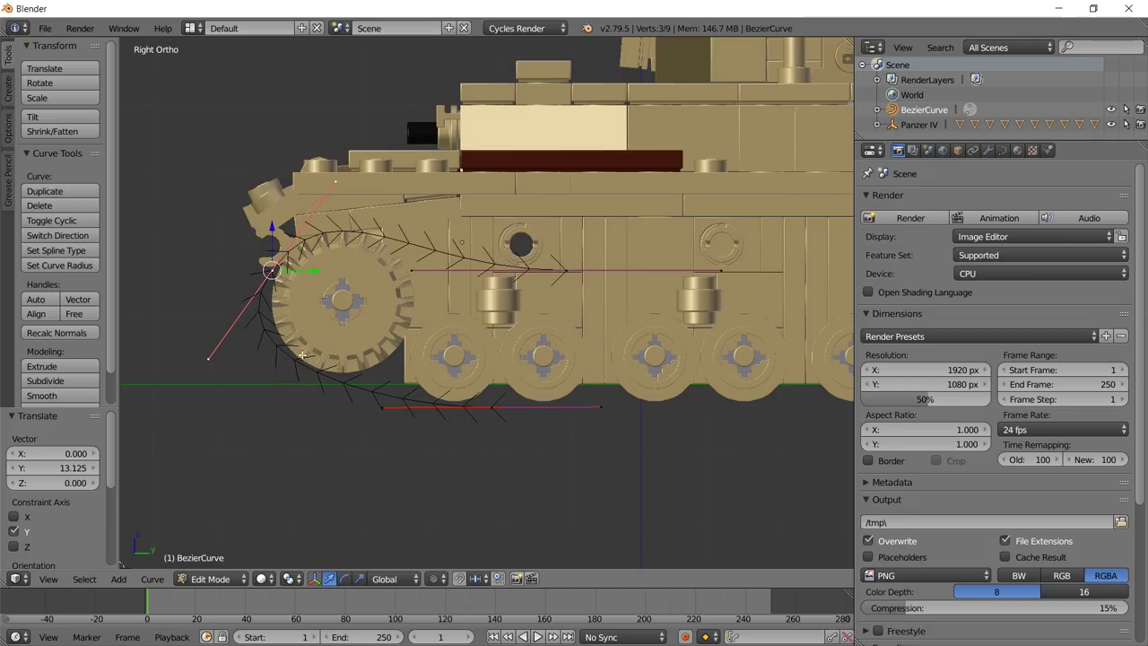
key("r")
left_click(332, 267)
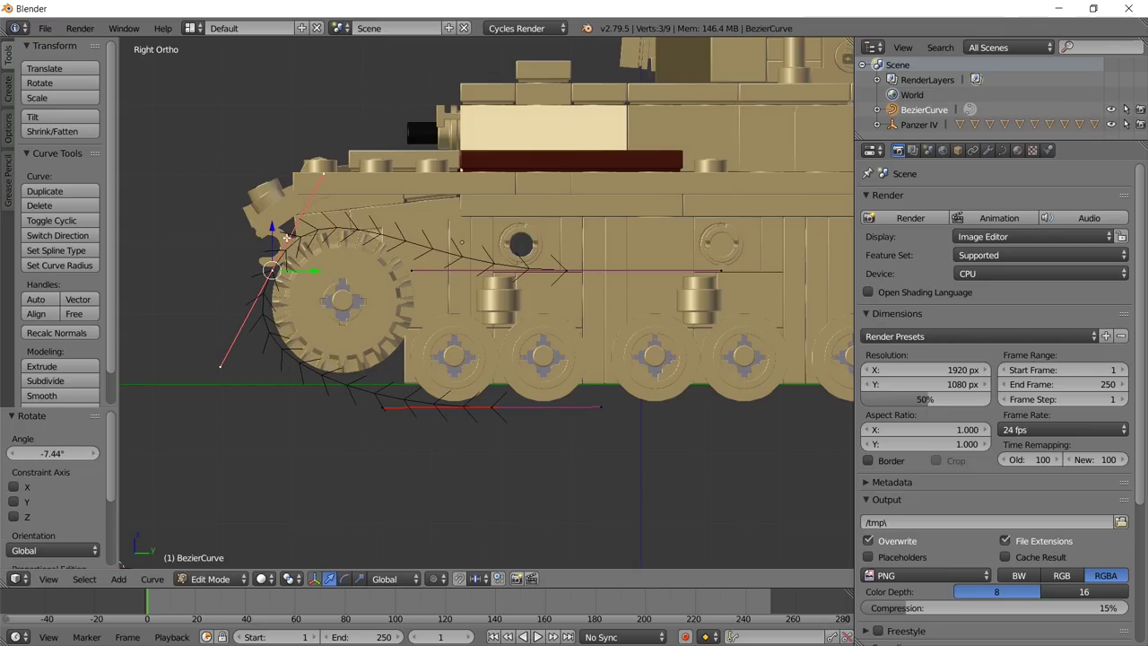
key("g")
key("z")
left_click(314, 276)
key("g")
key("y")
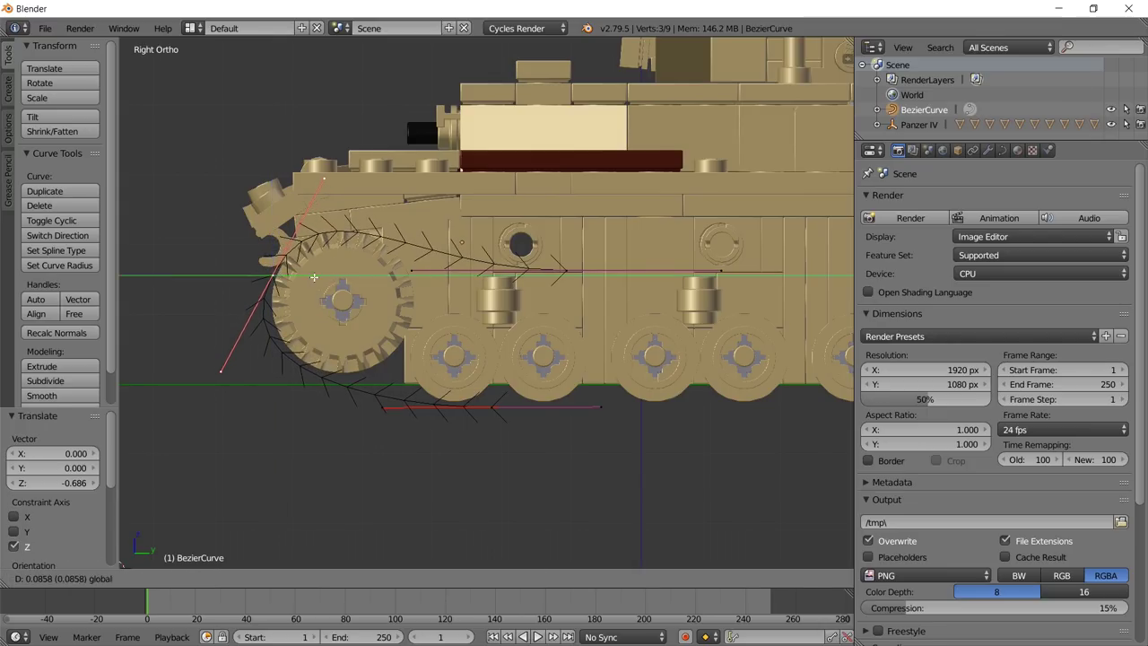
left_click(317, 278)
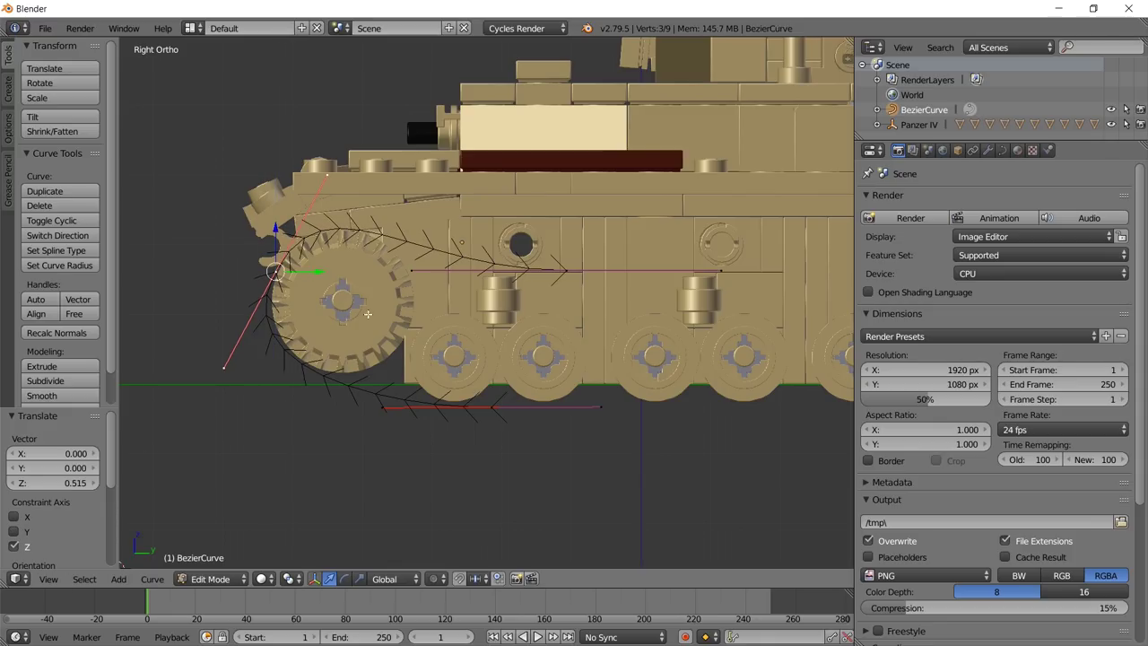
Raise the lower point beneath the first road wheels by about 0.26 along Z.
right_click(493, 406)
key("g")
key("z")
left_click(493, 395)
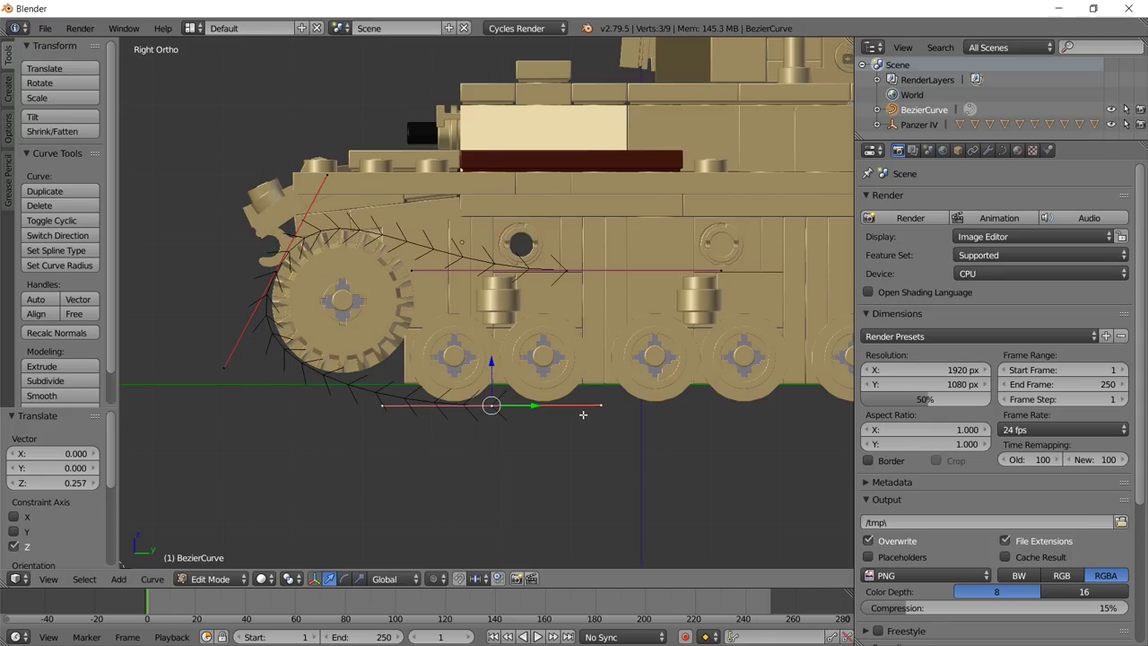
Extrude the lower point straight along Y to beneath the rearmost road wheels.
middle_click_drag(580, 417, 395, 430, "shift")
scroll(396, 431, "down", 3)
scroll(297, 436, "up", 2)
key("e")
key("y")
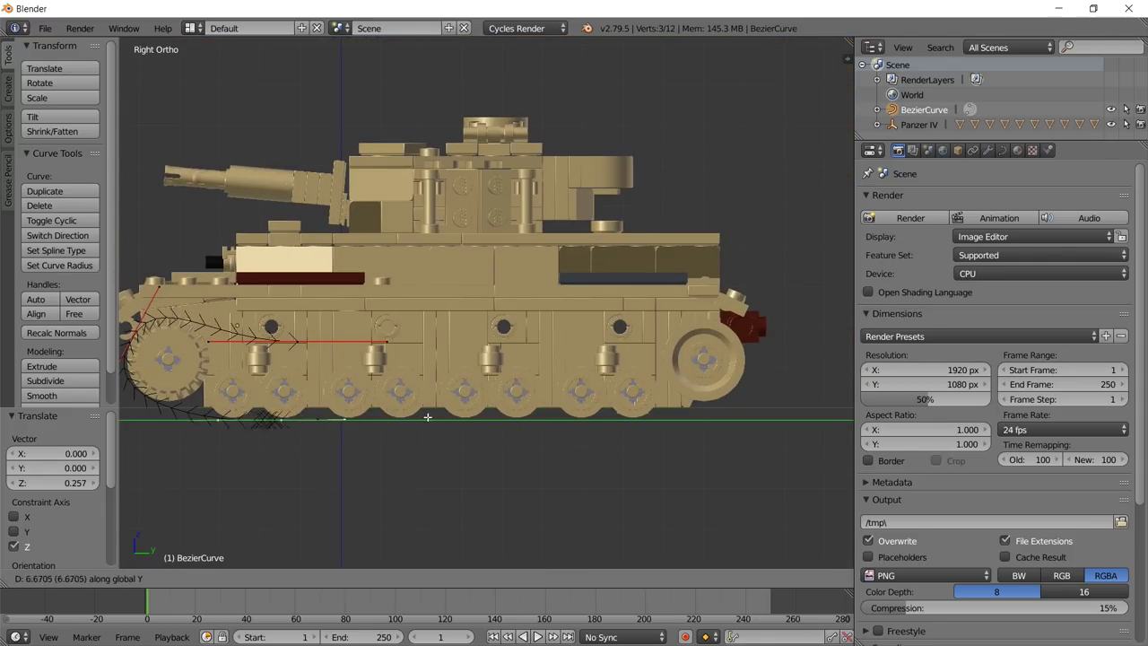
left_click(716, 435)
Extrude the track path up behind the rear idler wheel, then rotate and move the new point so the curve wraps the wheel.
scroll(716, 435, "up", 3)
key("e")
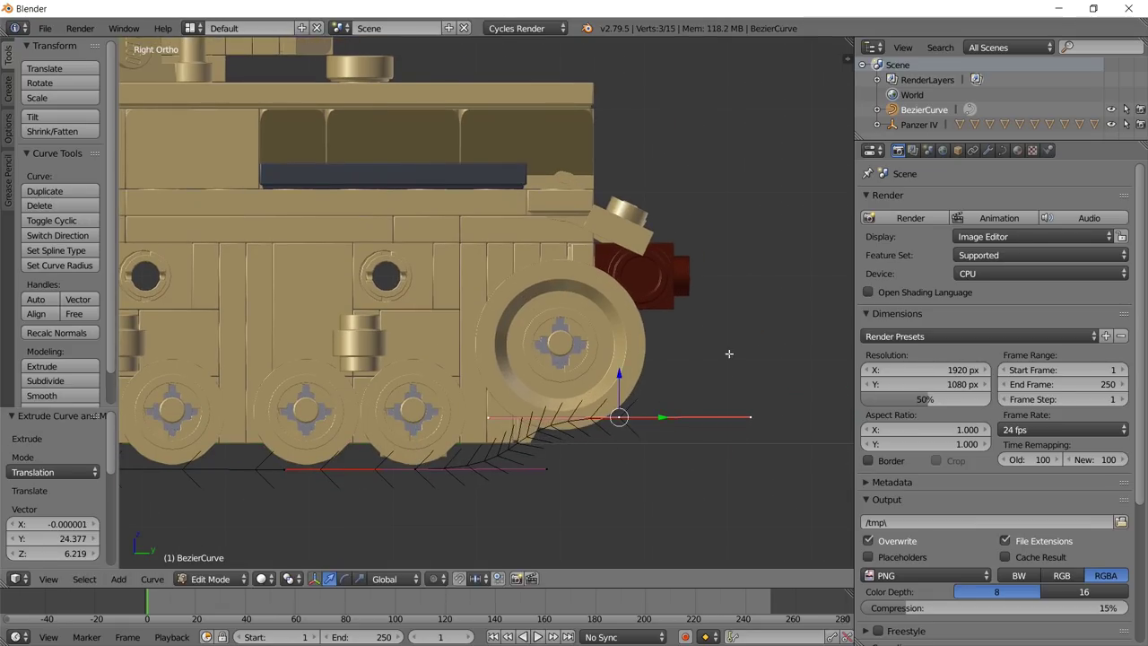
key("r")
left_click(682, 376)
key("g")
key("z")
left_click(620, 323)
key("r")
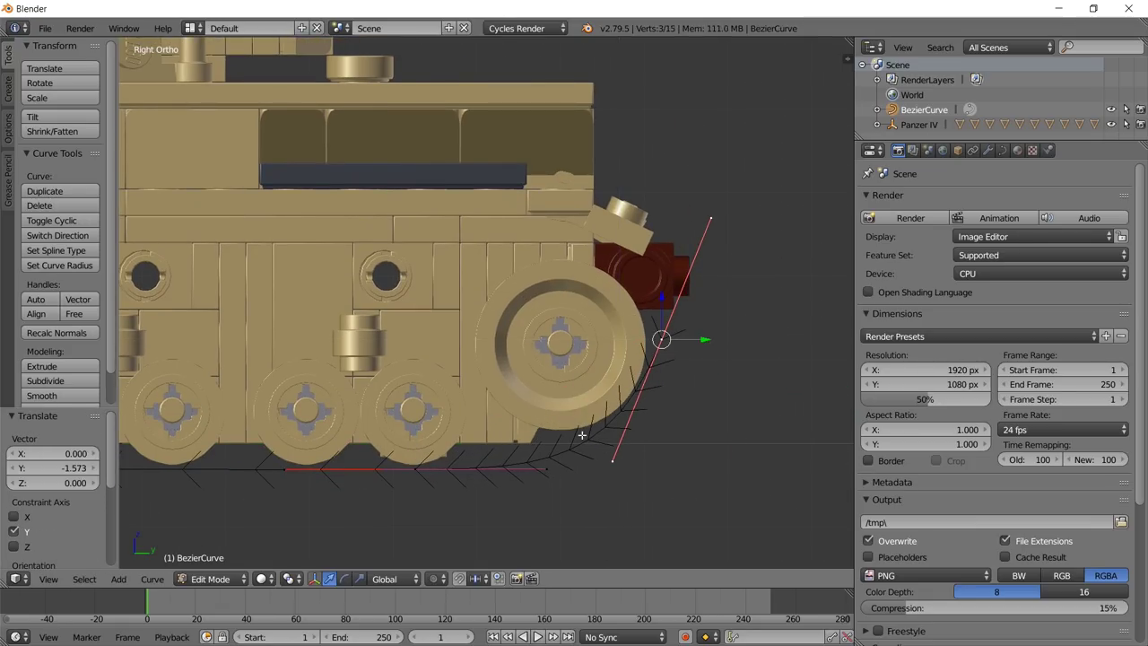
left_click(687, 317)
scroll(687, 317, "down", 1)
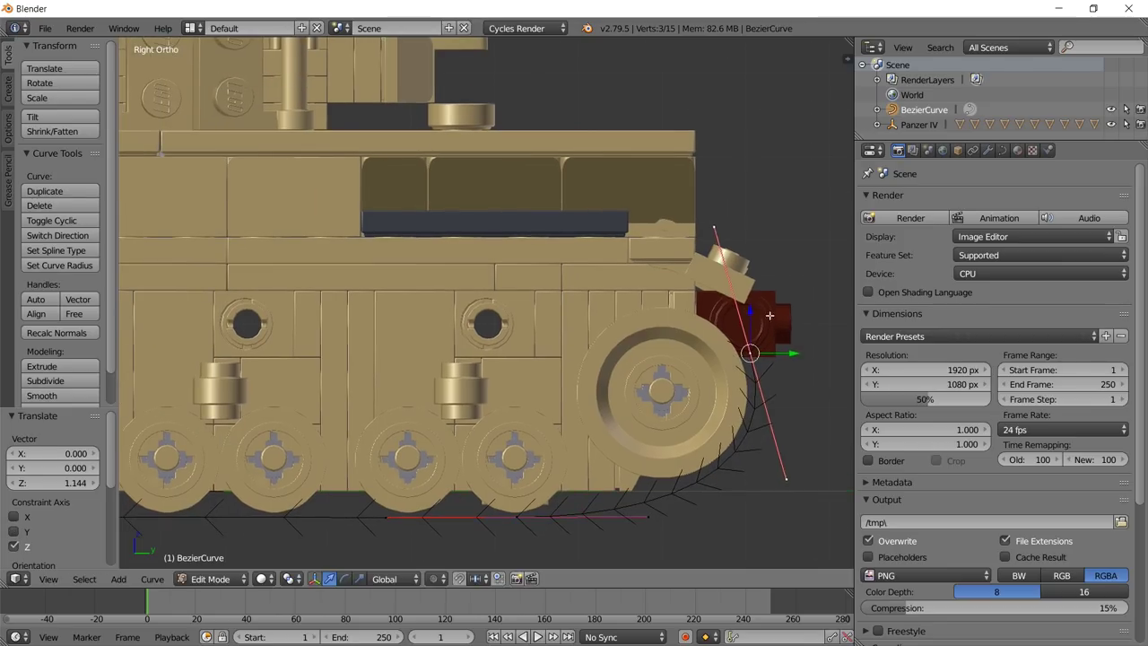
Extrude a new point forward from behind the idler wheel to the upper track run and rotate its handles nearly level.
key("e")
left_click(345, 286)
key("r")
left_click(378, 194)
Reposition and rotate the point behind the idler wheel, and slide the upper point along Y to smooth the bend.
right_click(750, 353)
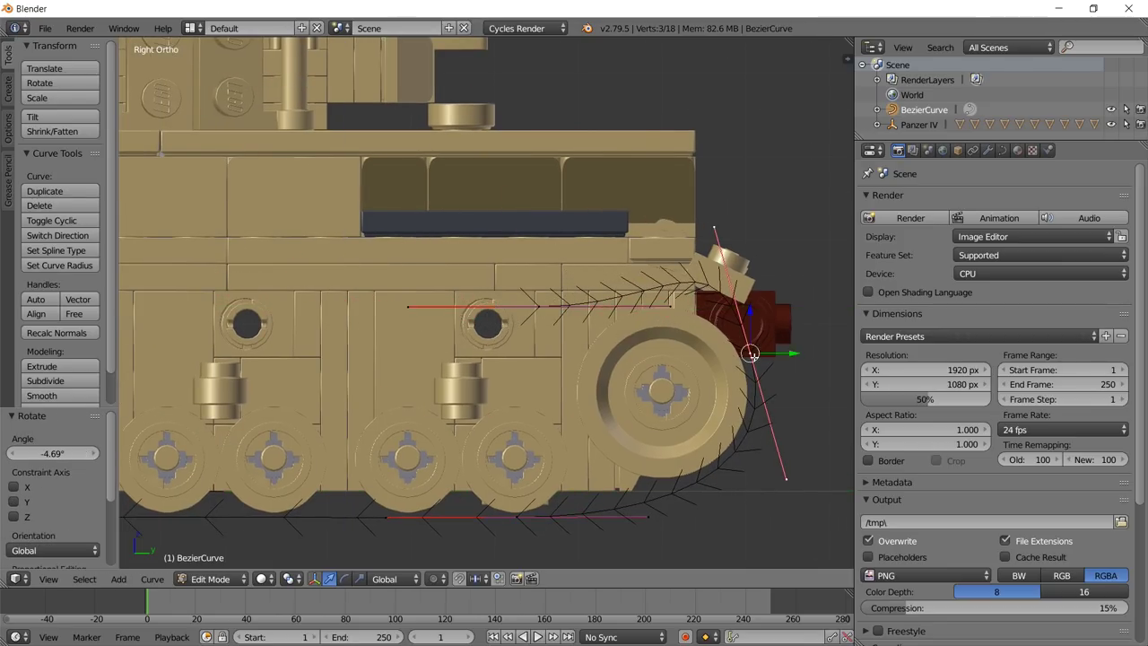
key("g")
key("y")
left_click(771, 351)
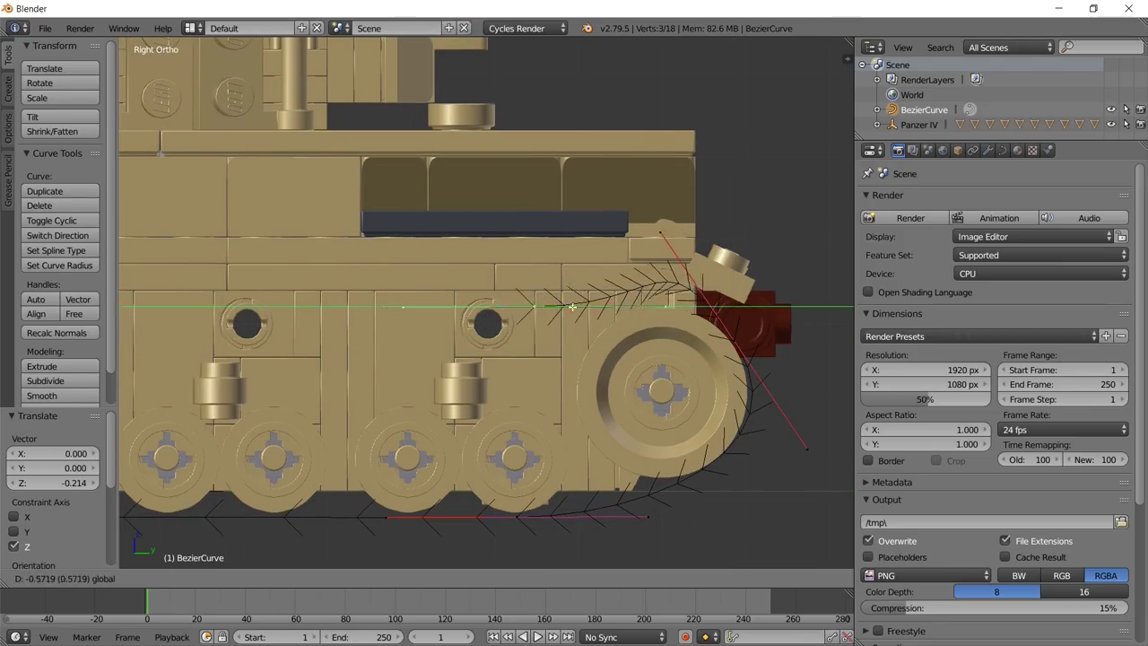
right_click(364, 303)
key("r")
left_click(368, 269)
right_click(764, 311)
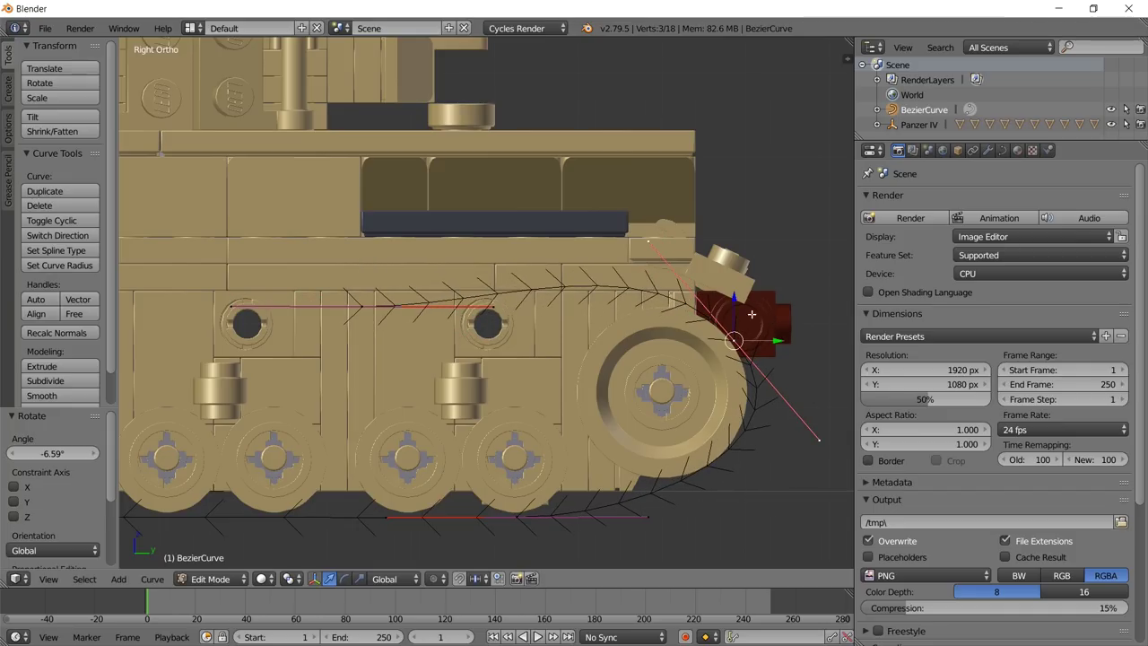
key("r")
left_click(754, 303)
Adjust the upper point ahead of the idler wheel along Y and Z, keeping its handles level.
right_click(585, 307)
key("r")
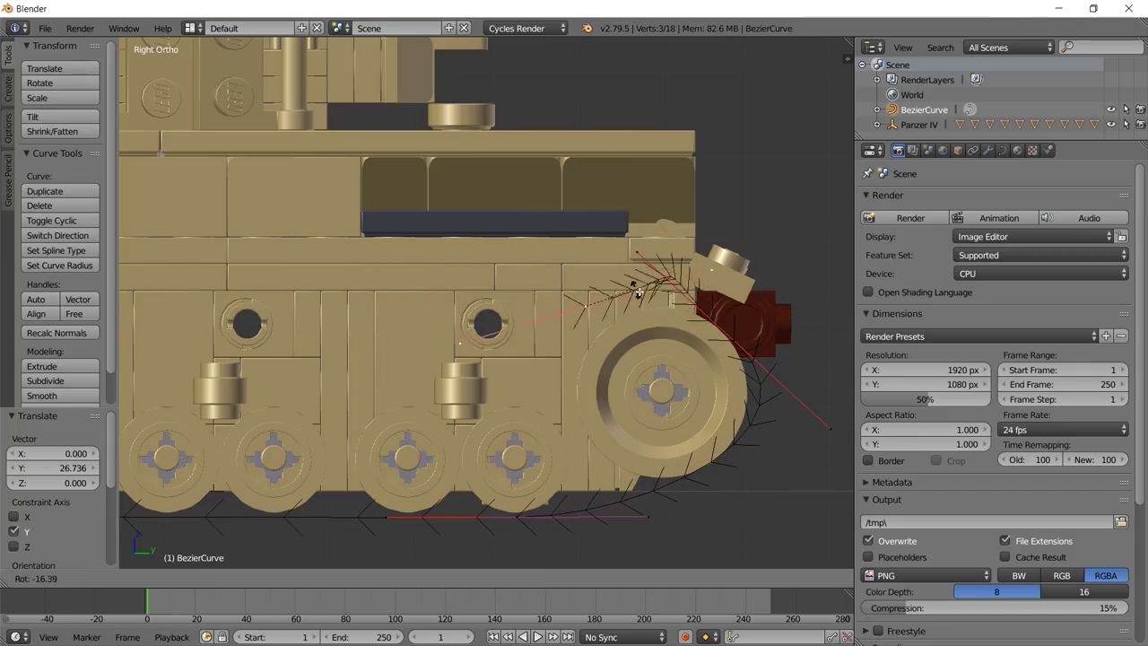
left_click(625, 306)
key("g")
key("z")
left_click(619, 296)
scroll(449, 341, "up", 6, "ctrl")
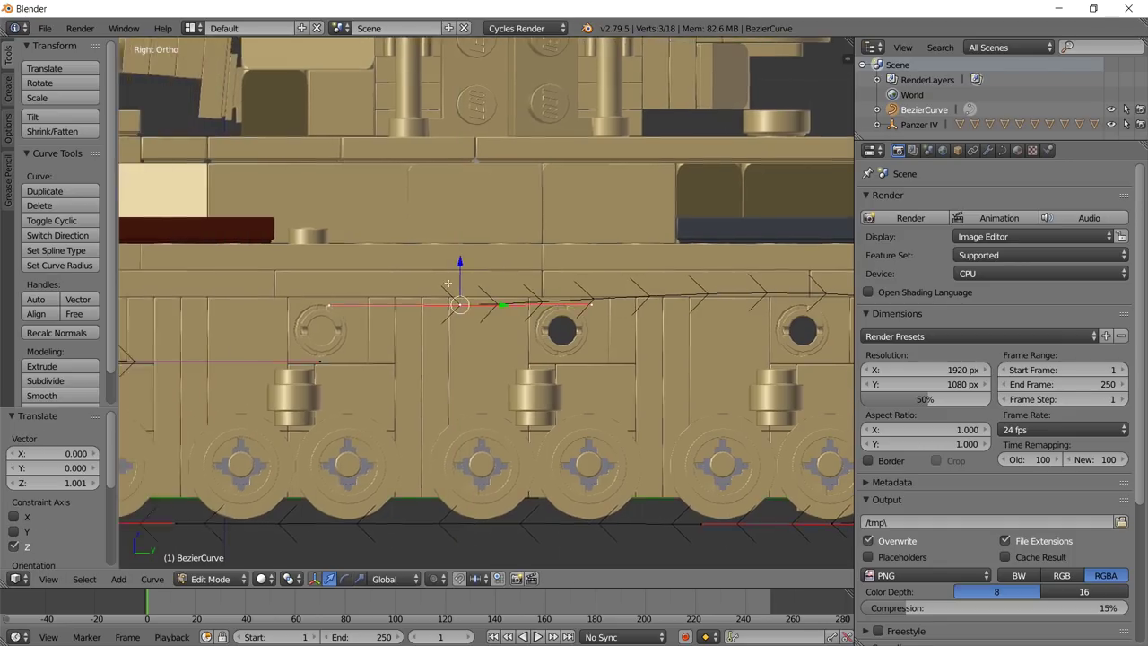
Align the front section's open end point and the upper rear point to the same height along Z.
right_click(307, 367)
key("g")
key("z")
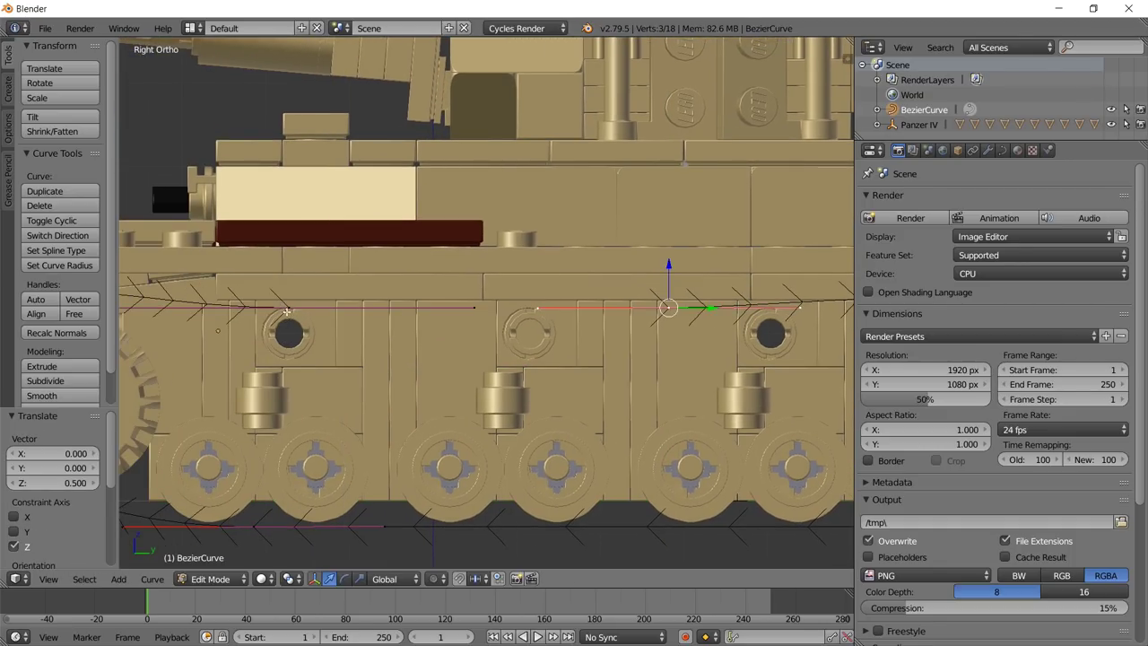
Extrude the upper rear point about 31.9 forward along Y toward the front section's open end.
key("e")
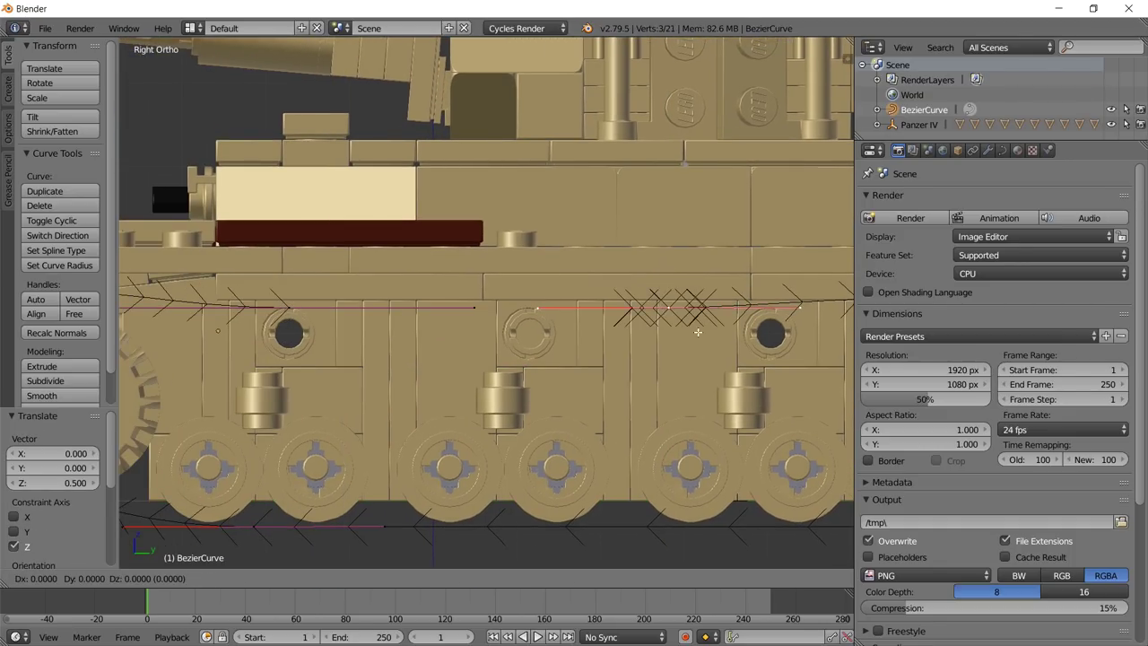
key("y")
left_click(432, 311)
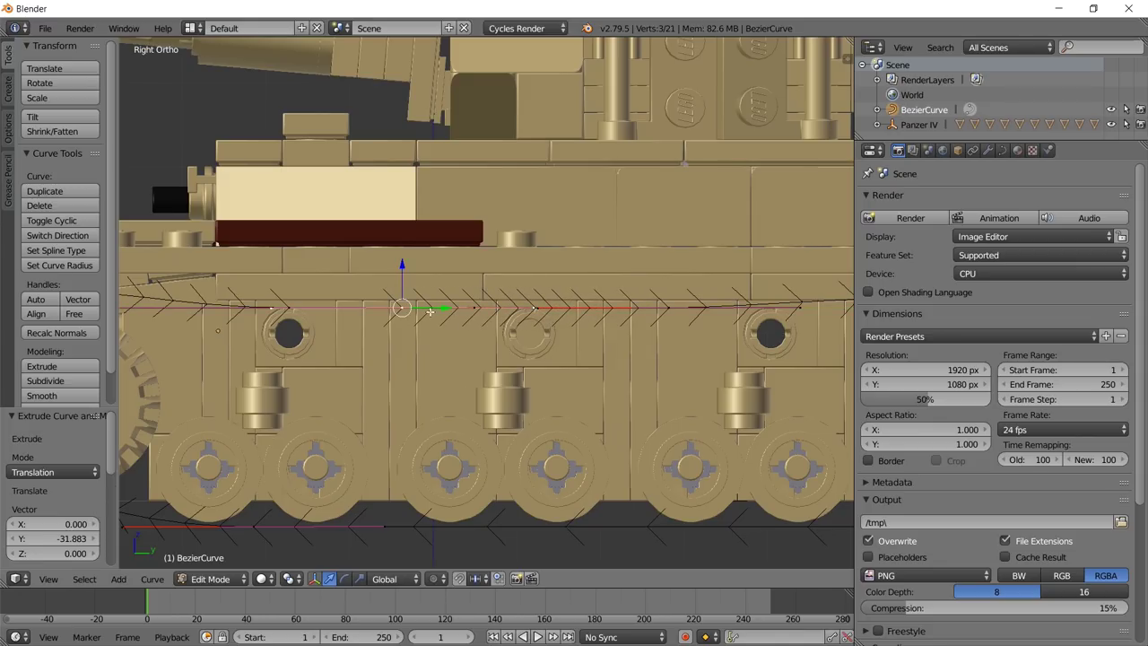
Close the curve with Toggle Cyclic and return to object mode to check the whole track path.
left_click(153, 578)
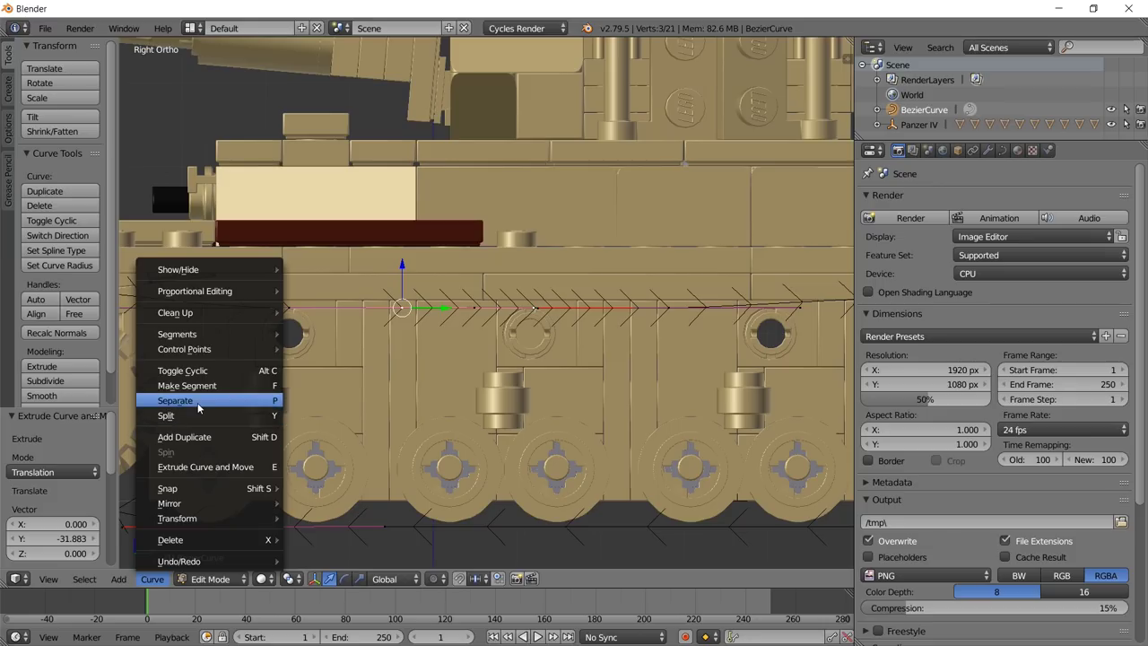
left_click(230, 372)
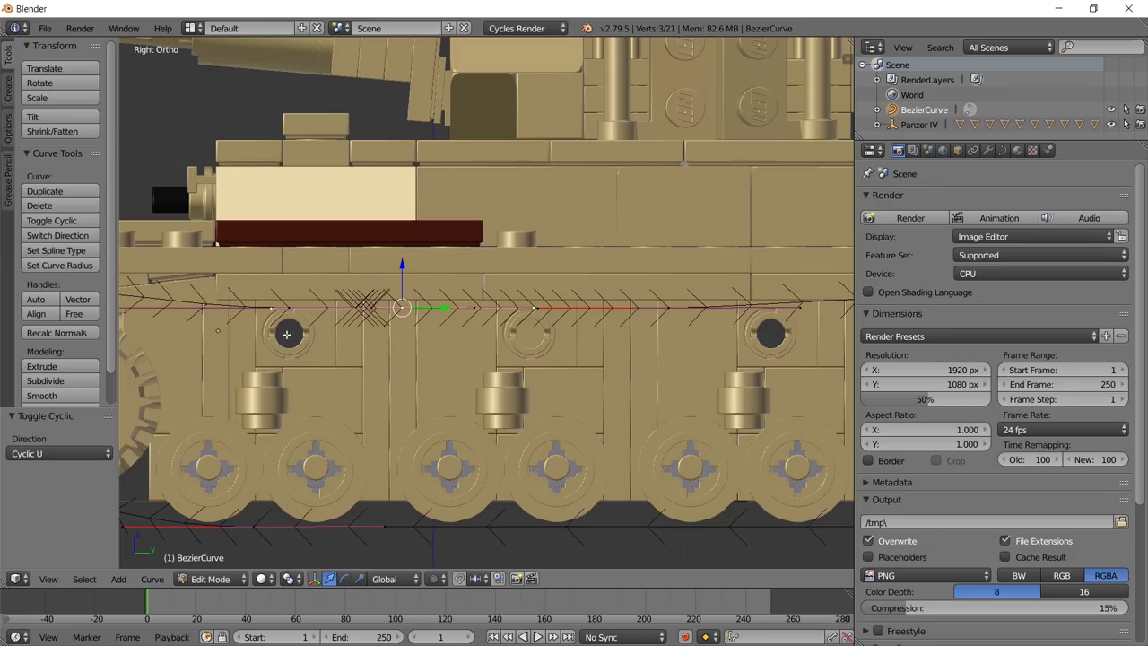
scroll(312, 427, "down", 4)
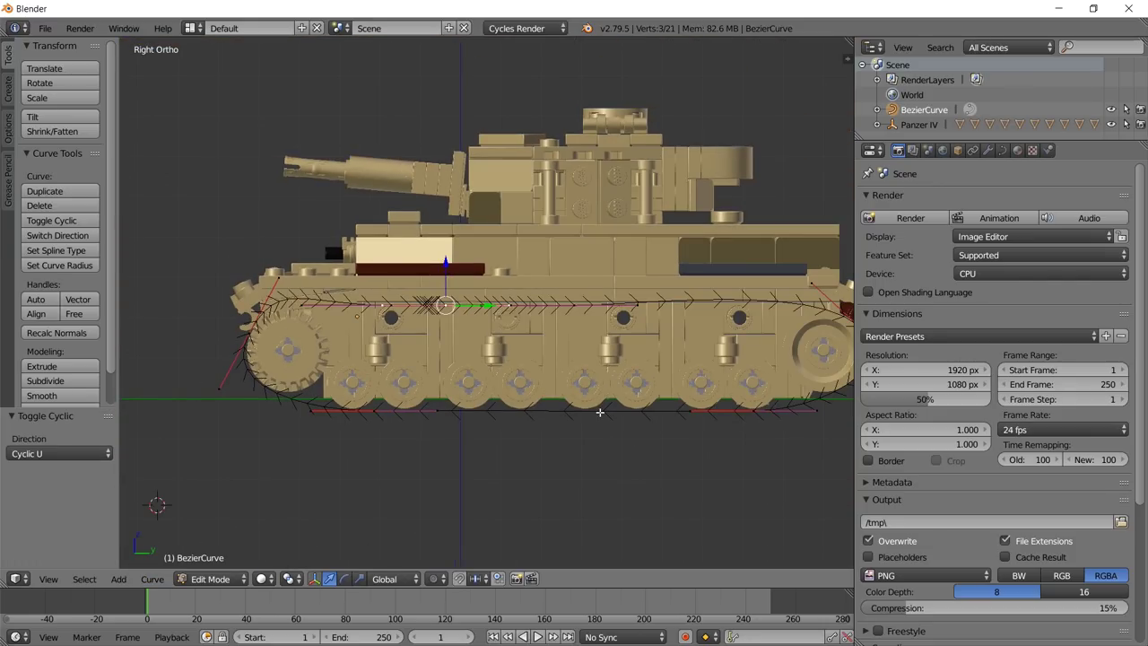
key("Tab")
scroll(600, 411, "down", 3)
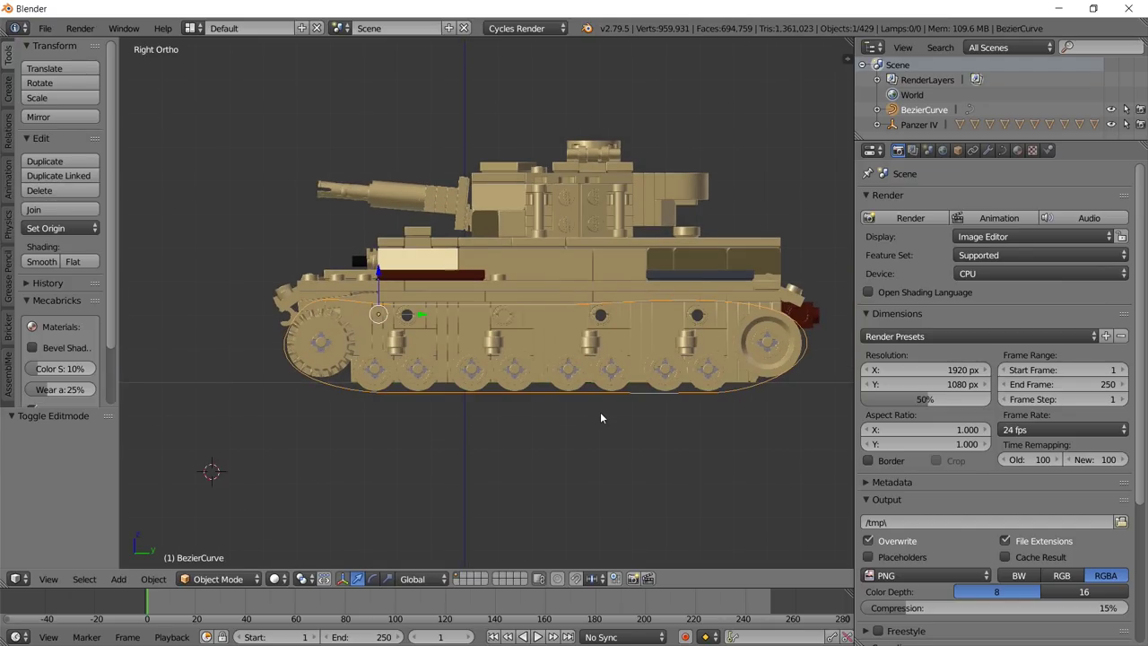
scroll(448, 375, "up", 5)
scroll(320, 352, "down", 1)
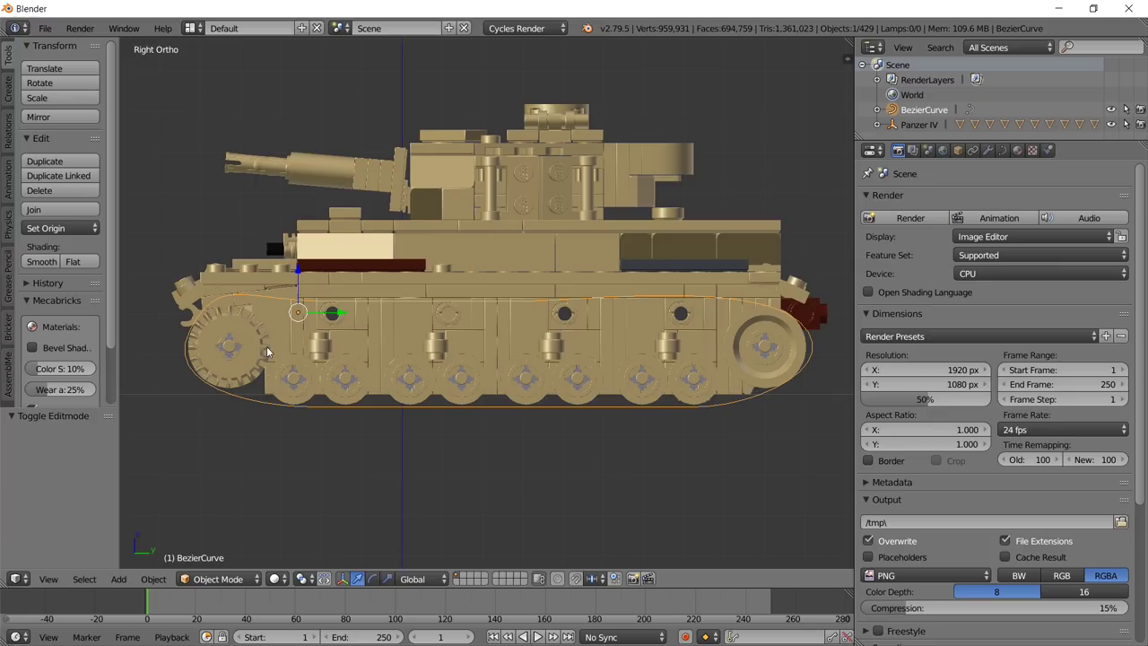
In edit mode, rotate the control point at the front of the drive wheel by about 5.3°.
key("Tab")
scroll(437, 334, "up", 4)
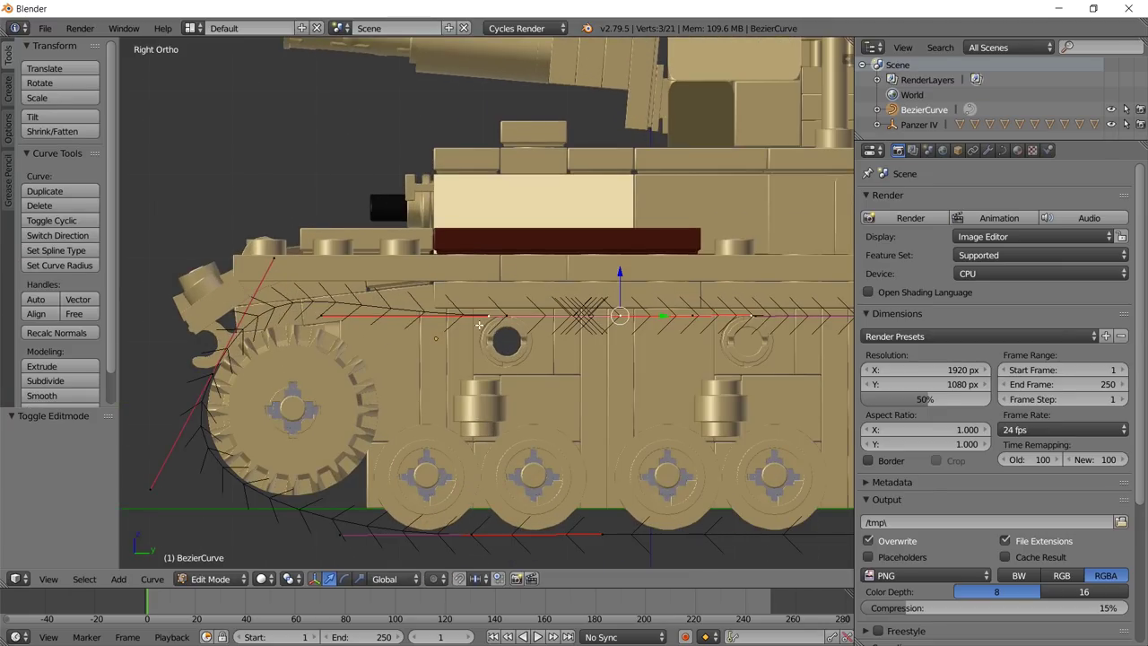
right_click(252, 368)
key("r")
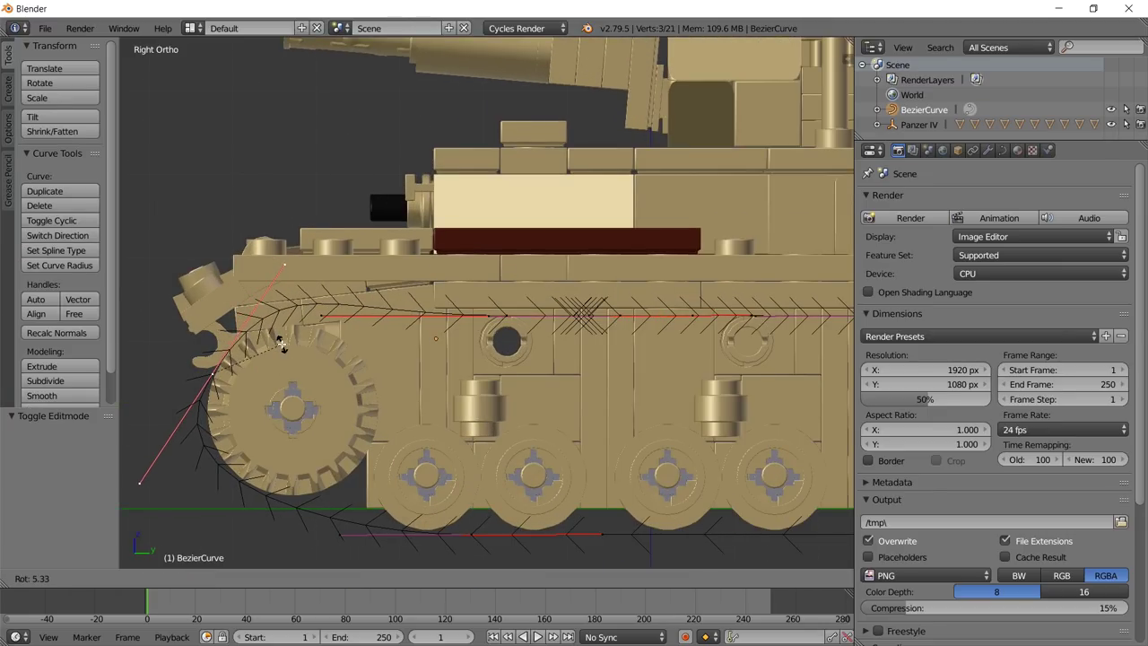
left_click(281, 346)
Move the upper point behind the drive wheel about 4.1 forward along Y.
right_click(510, 313)
key("g")
key("y")
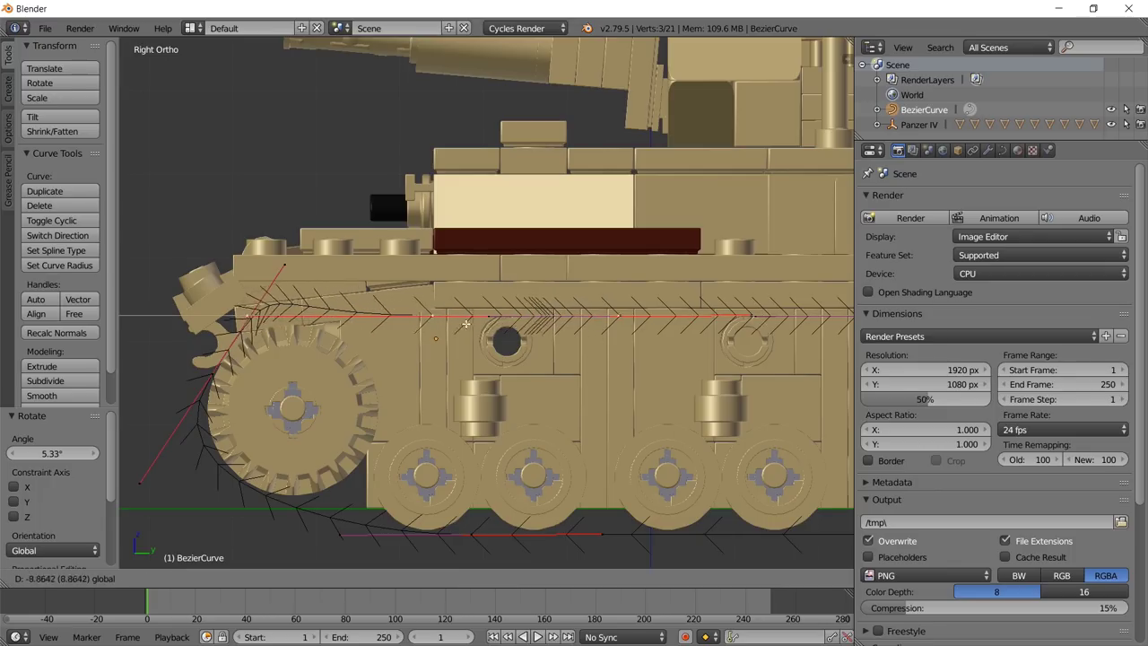
left_click(509, 322)
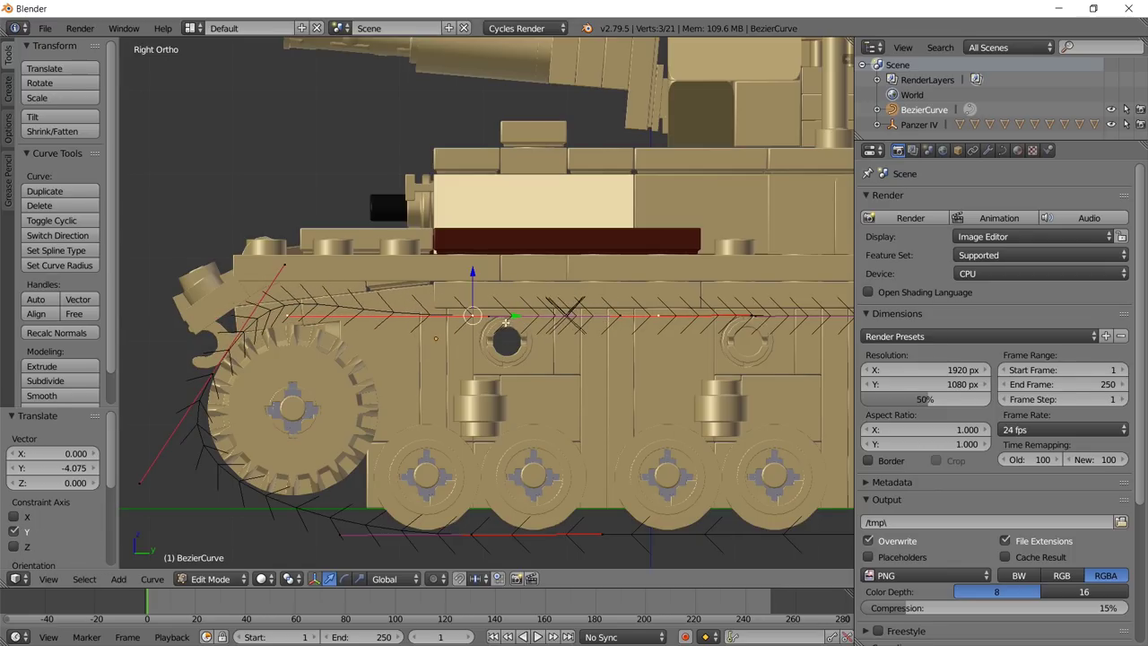
key("g")
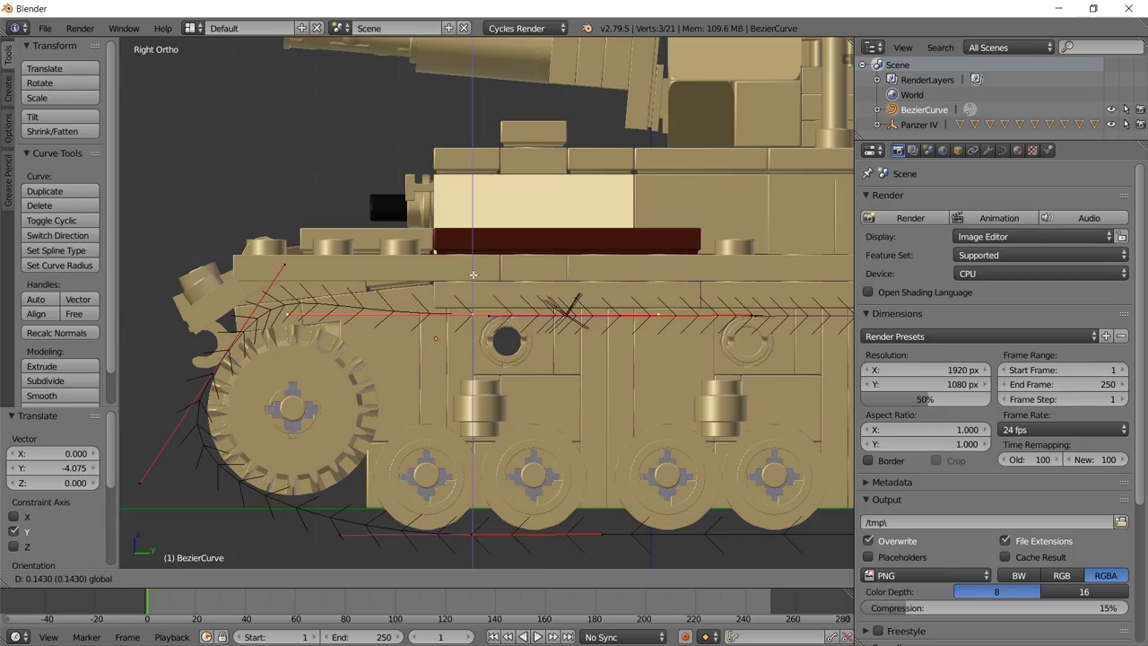
key("z")
left_click(472, 276)
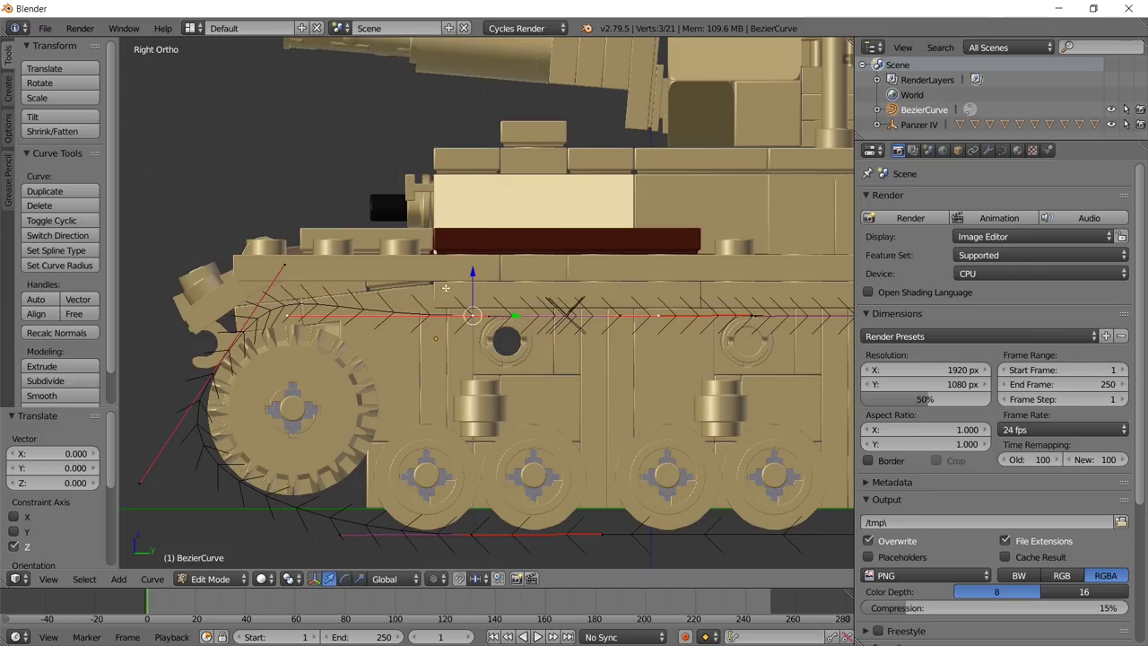
Return to object mode and move the track curve about -185.4 along X onto the wheels on the tank's side.
key("Tab")
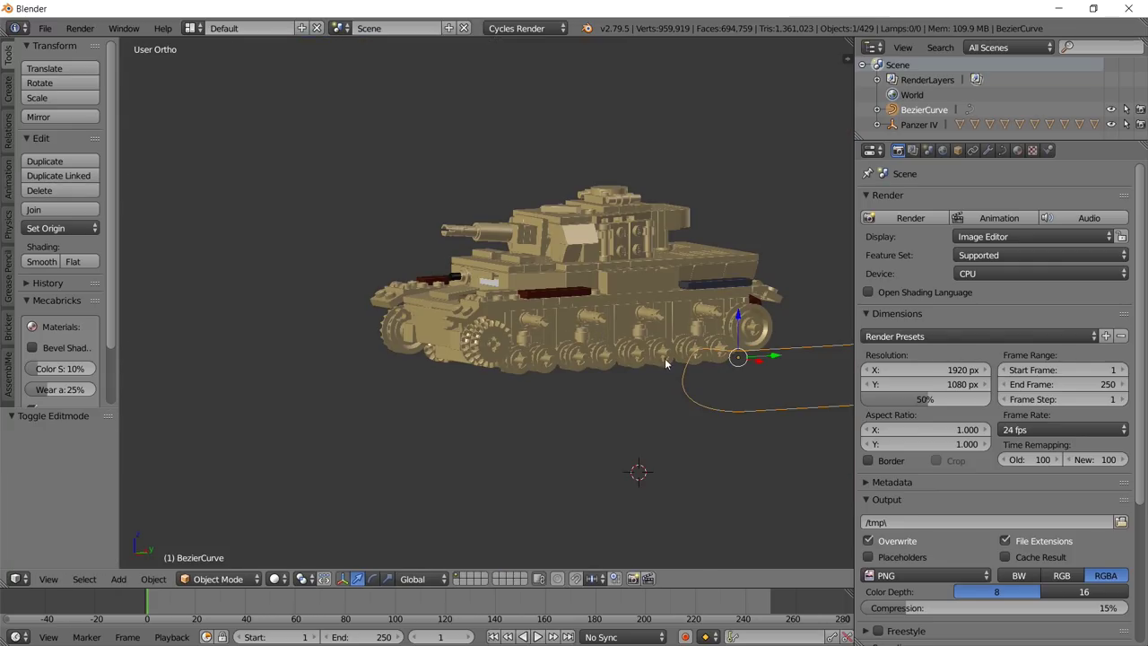
middle_click_drag(665, 357, 457, 375, "shift")
left_click_drag(533, 375, 315, 357)
middle_click_drag(316, 357, 746, 527)
scroll(454, 404, "up", 5)
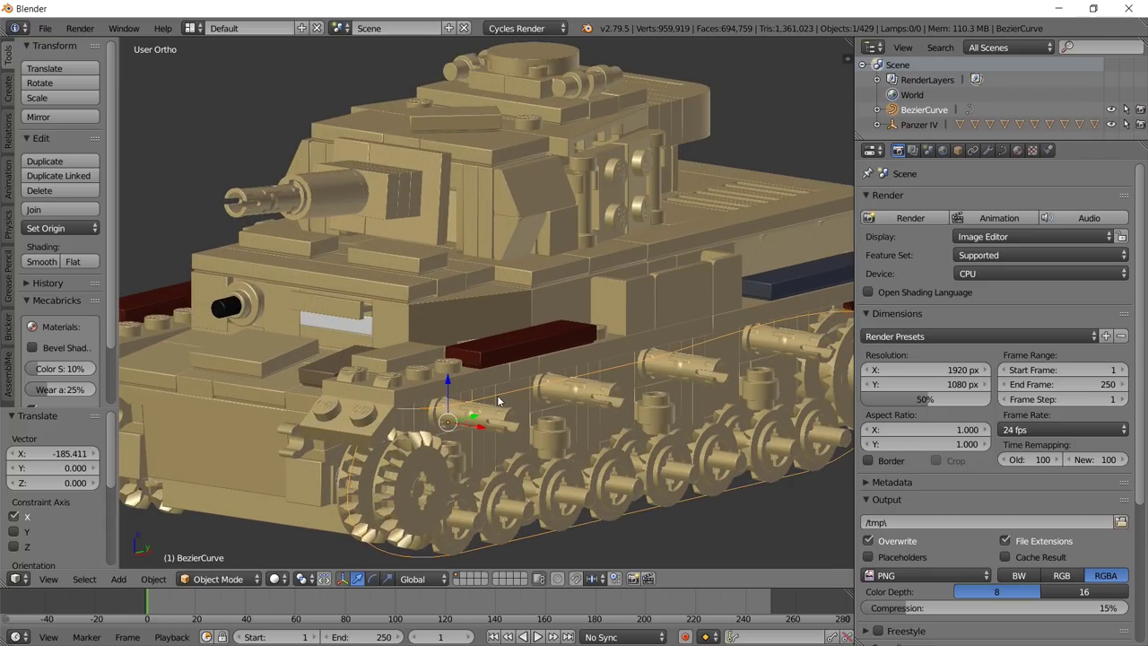
Snap the 3D cursor to the track curve's origin, and snap the black track link beside the tank to that cursor.
key("shift+s")
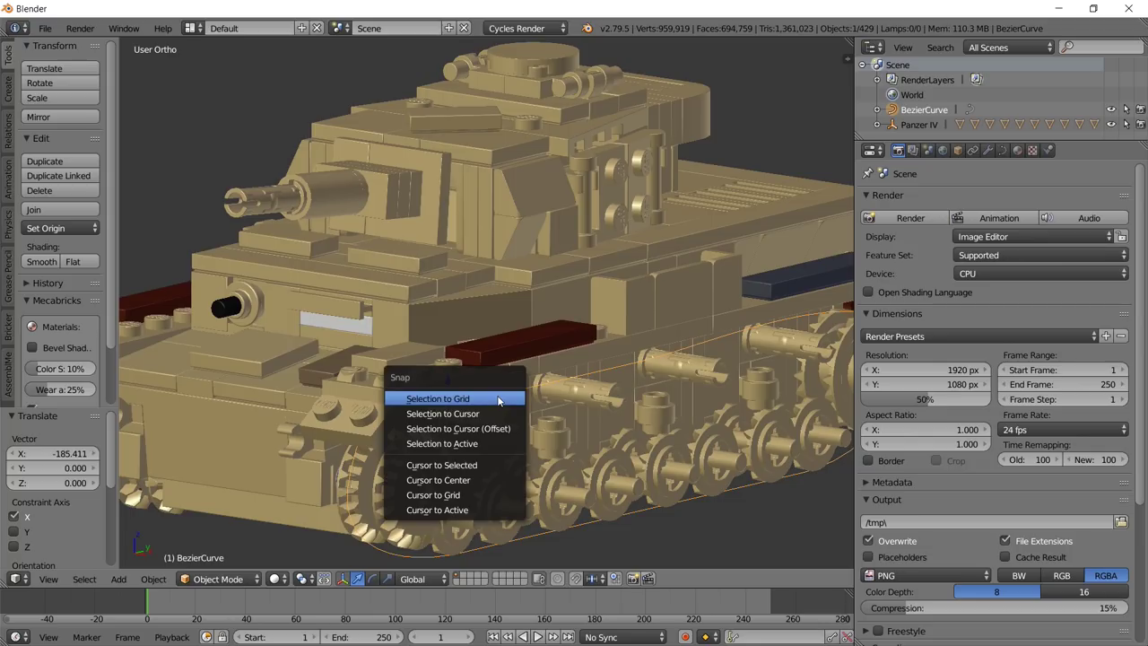
left_click(466, 473)
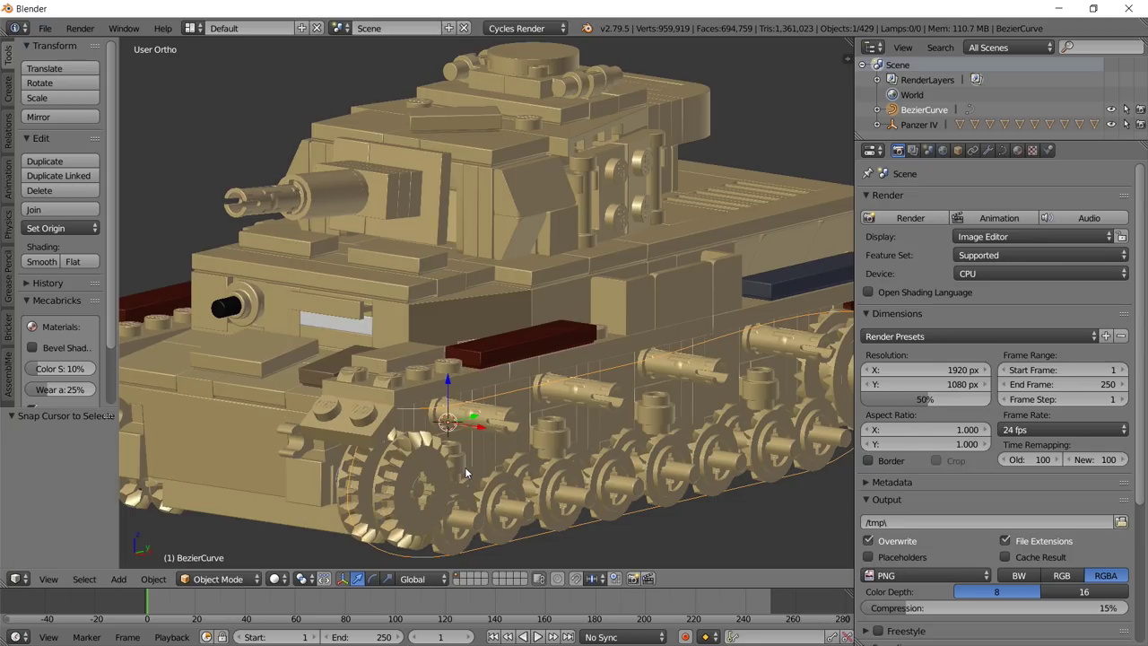
scroll(528, 422, "down", 5)
key("a")
middle_click_drag(528, 422, 183, 442)
right_click(185, 399)
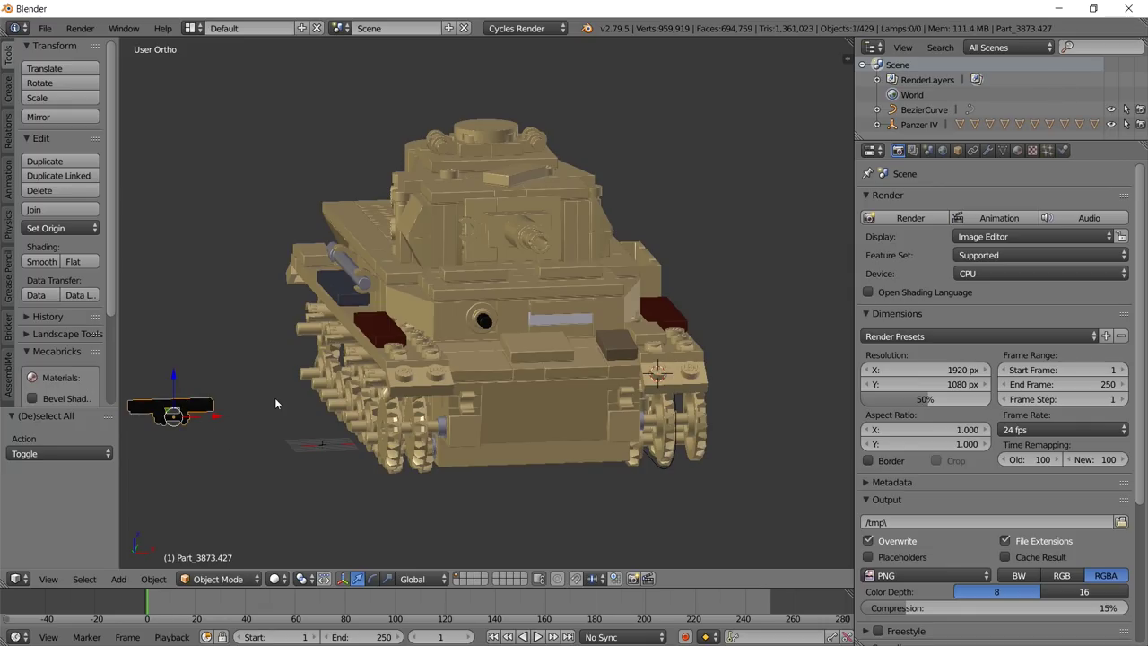
key("shift+s")
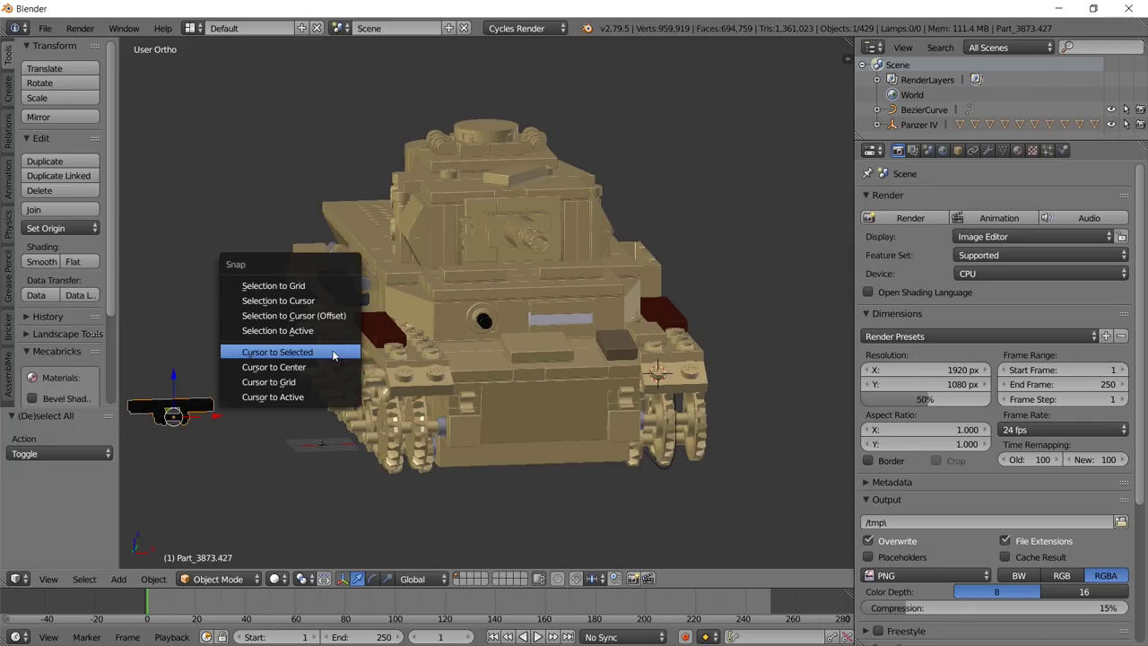
left_click(325, 301)
middle_click_drag(316, 310, 292, 381)
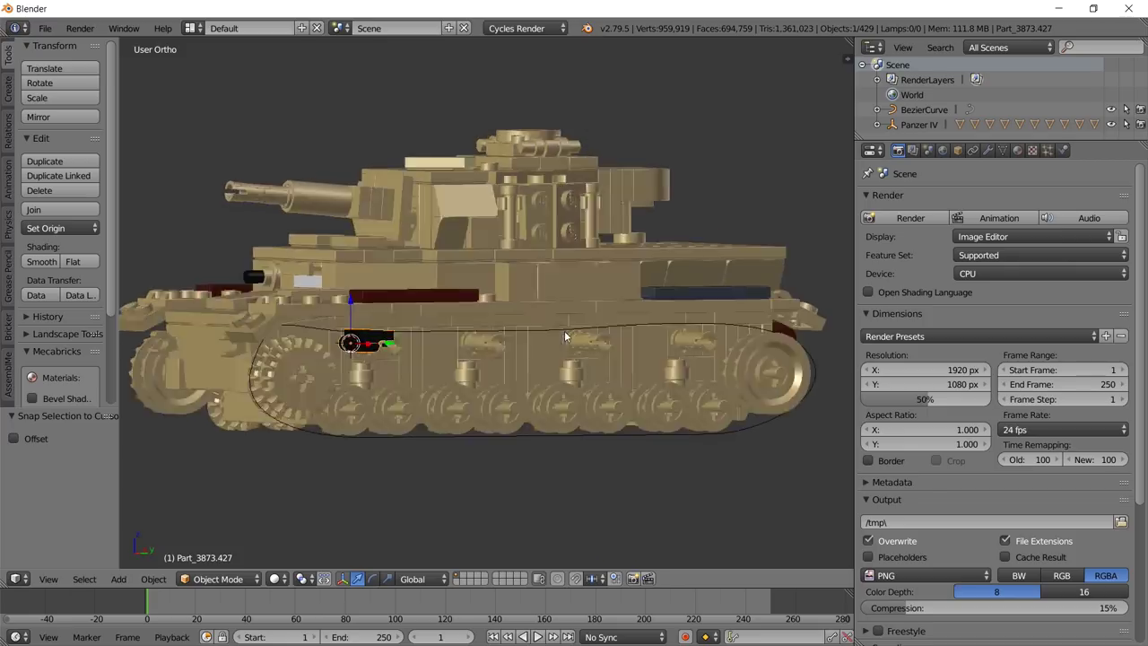
scroll(291, 381, "up", 5)
middle_click_drag(361, 405, 563, 415, "shift")
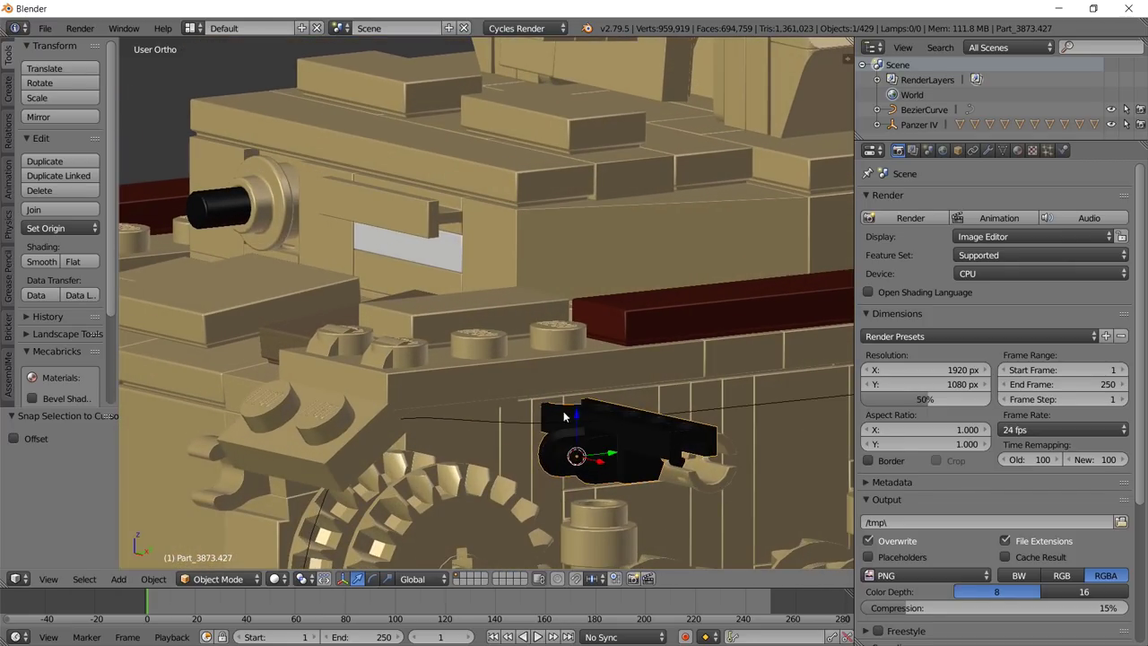
Scale the black track link along X to about 0.726 so it fits the width of the drive wheels.
middle_click_drag(689, 431, 416, 377)
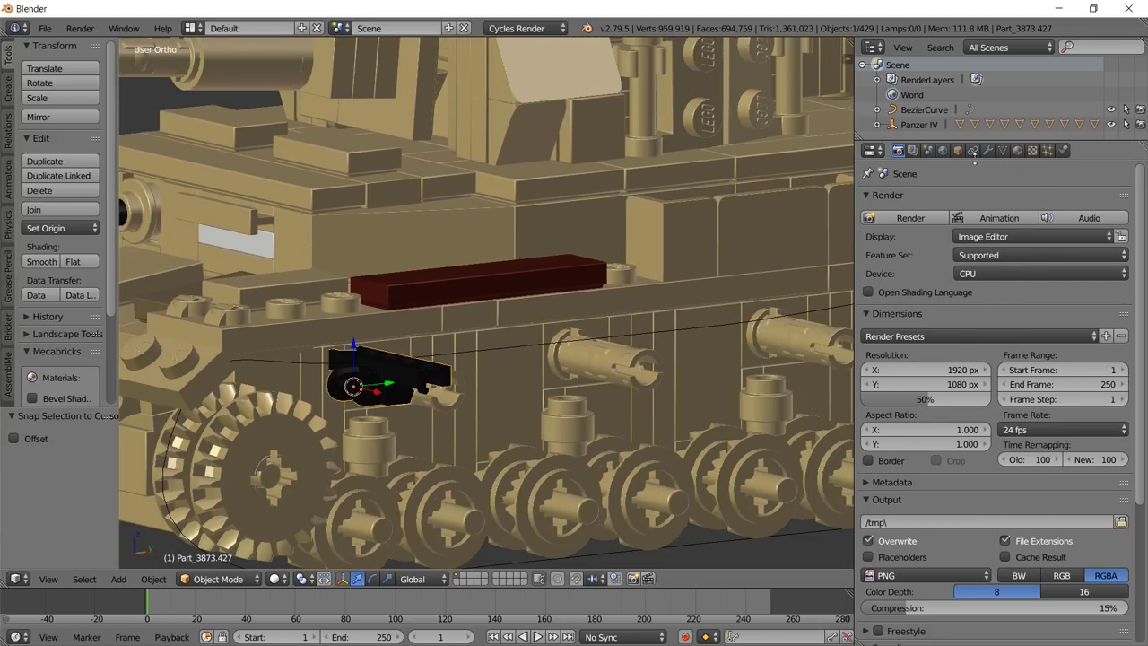
middle_click_drag(626, 315, 664, 319)
key("s")
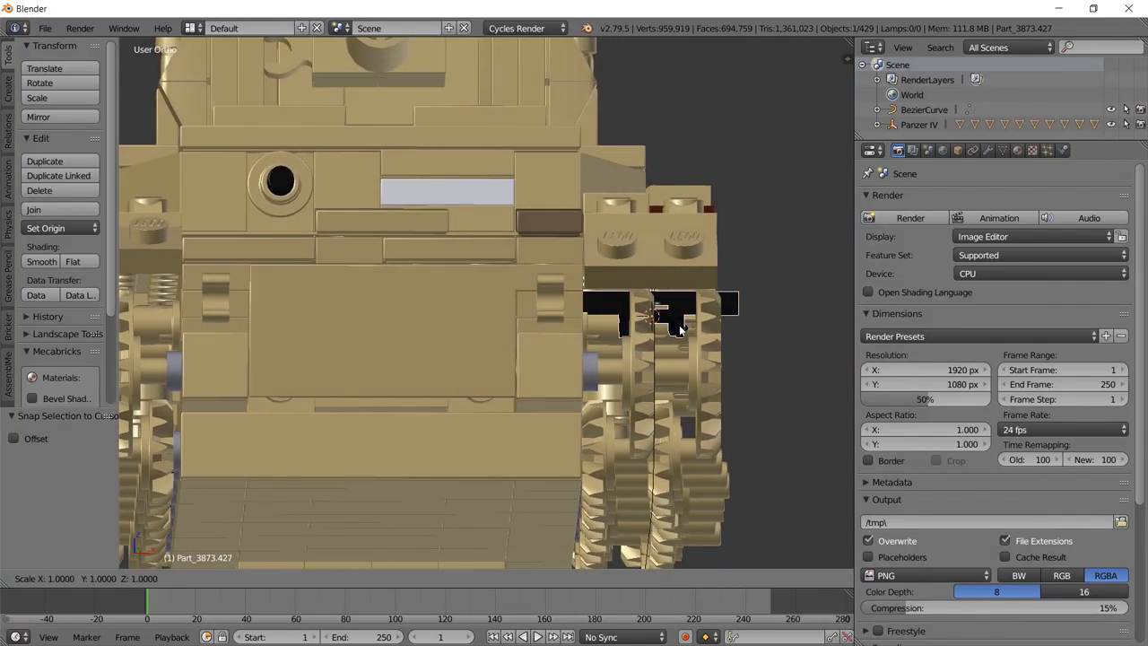
key("x")
left_click(677, 316)
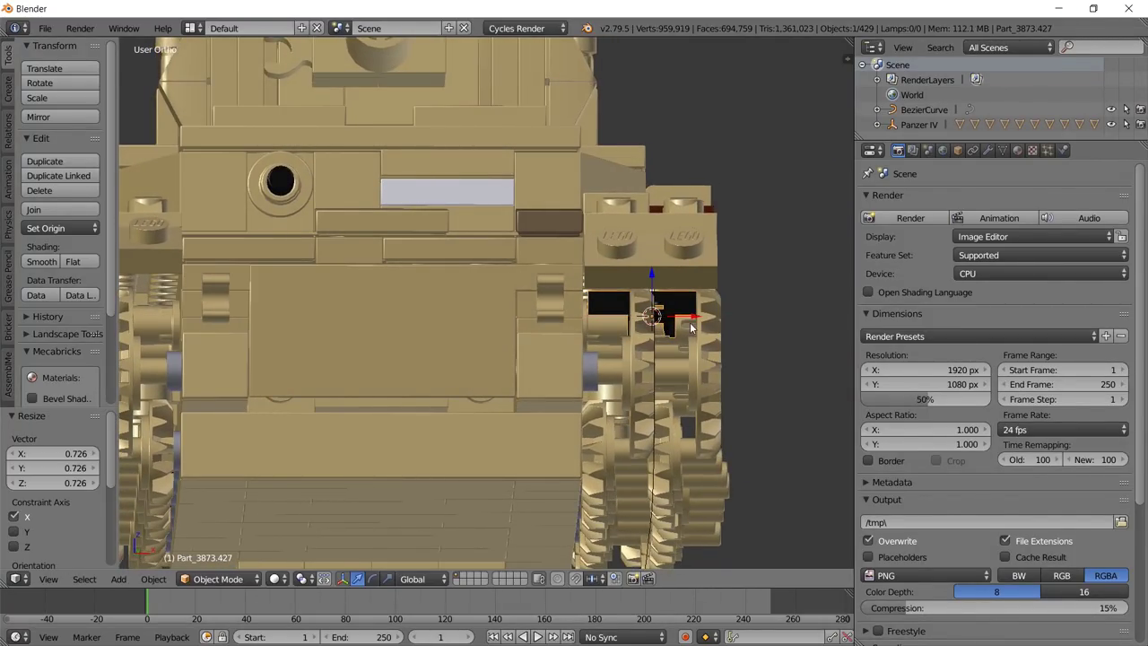
Try to move the track link about 0.64 along X.
middle_click_drag(677, 316, 486, 384)
key("g")
key("x")
left_click(708, 341)
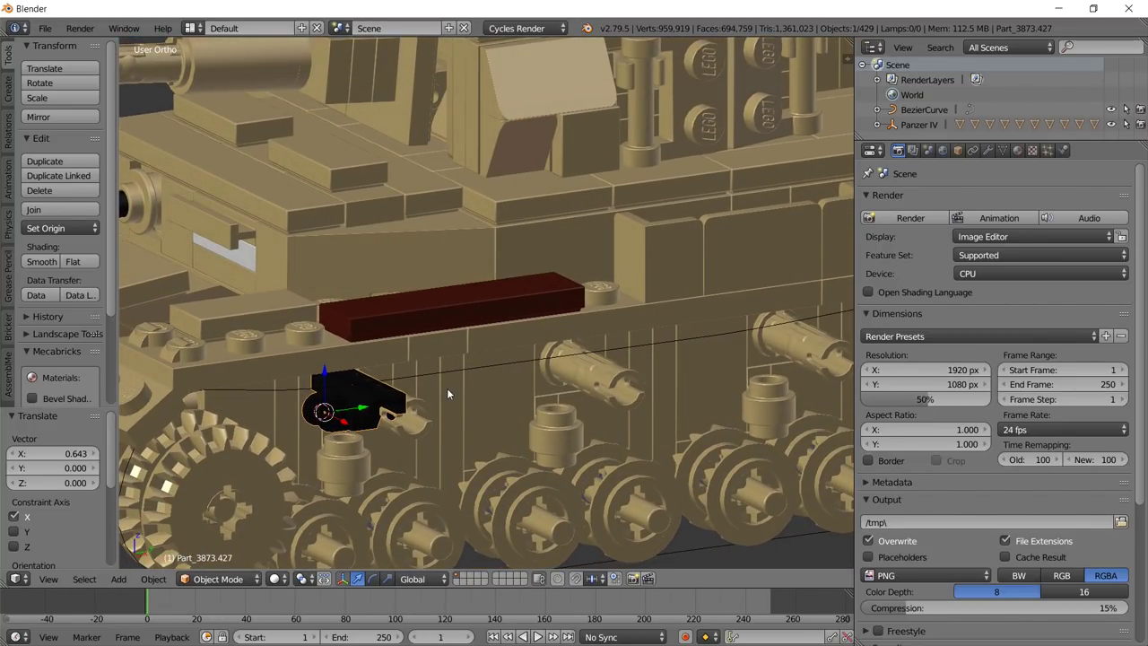
key("ctrl+z")
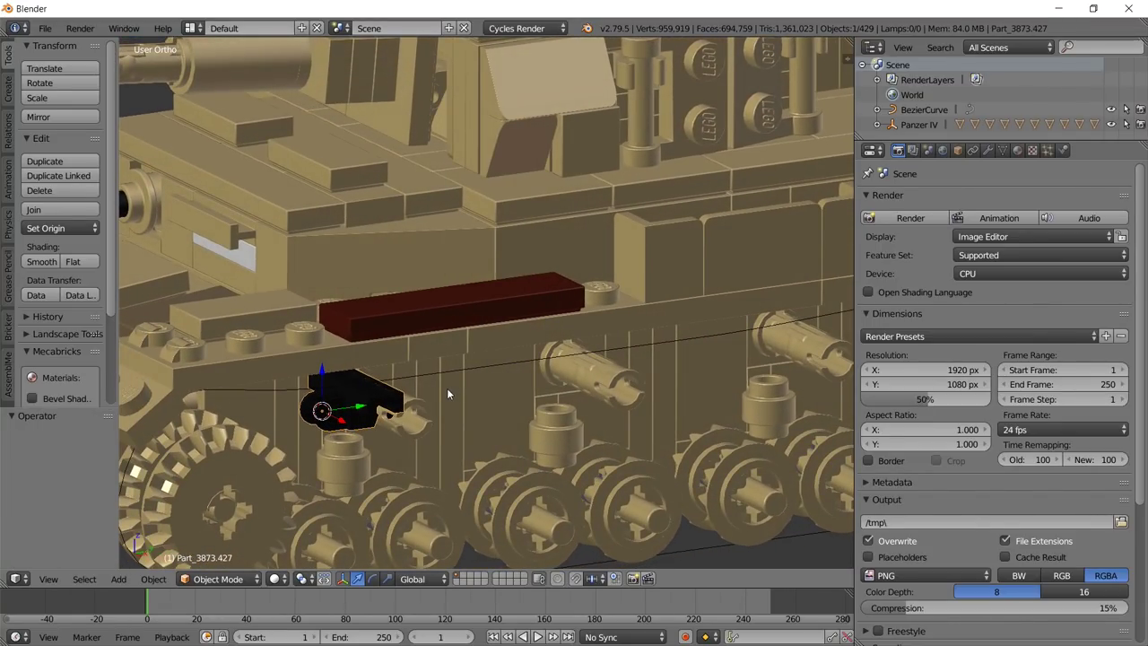
Add an Array modifier to the track link with a relative offset of 0 in X and -0.7 in Z.
left_click(988, 151)
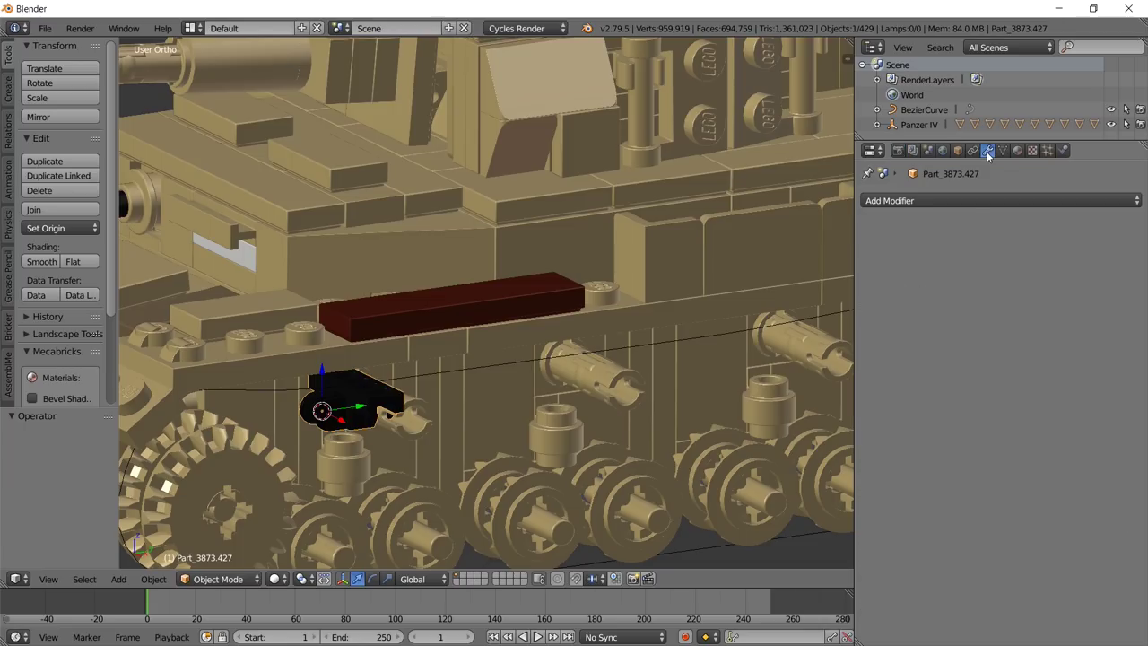
left_click(953, 200)
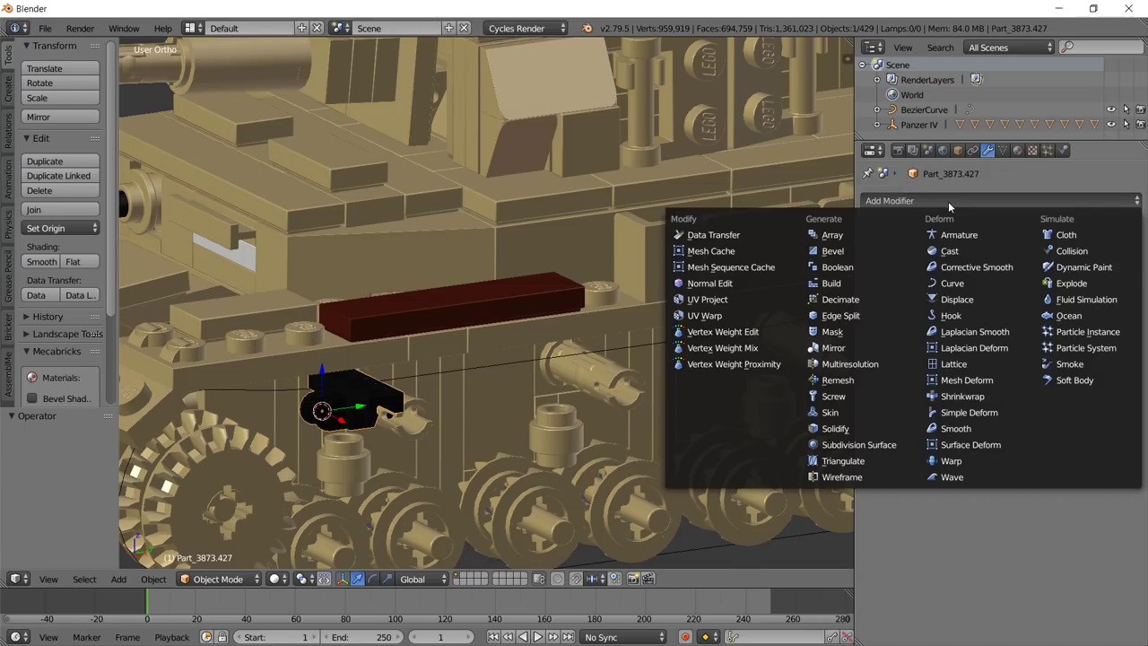
left_click(878, 236)
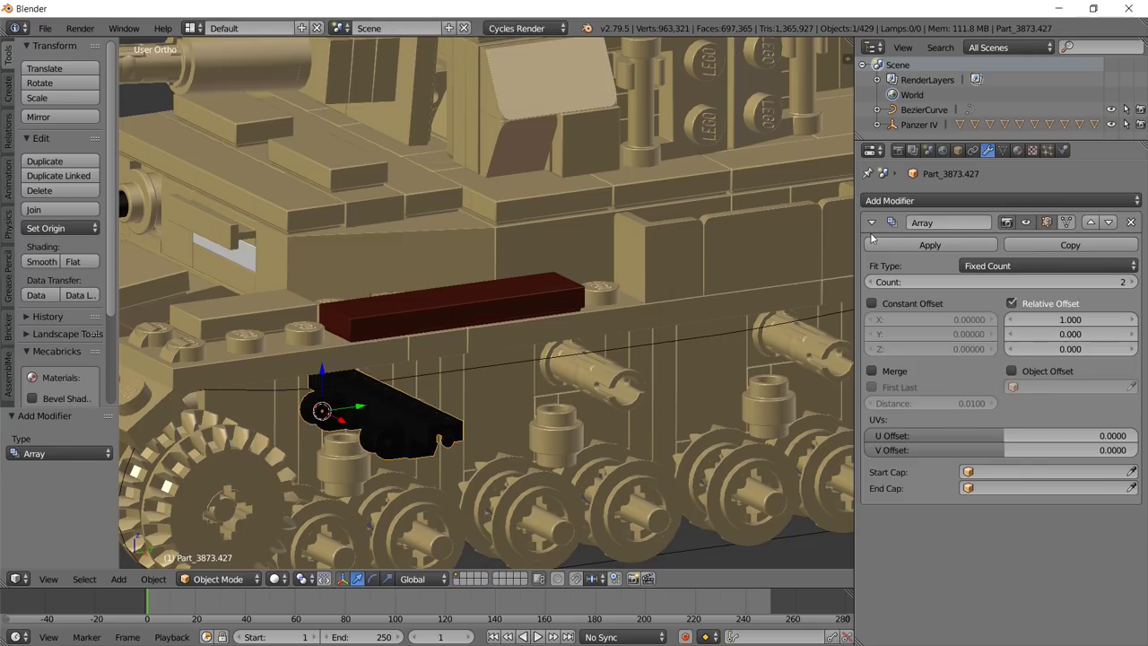
left_click(1079, 321)
type("0")
key("Return")
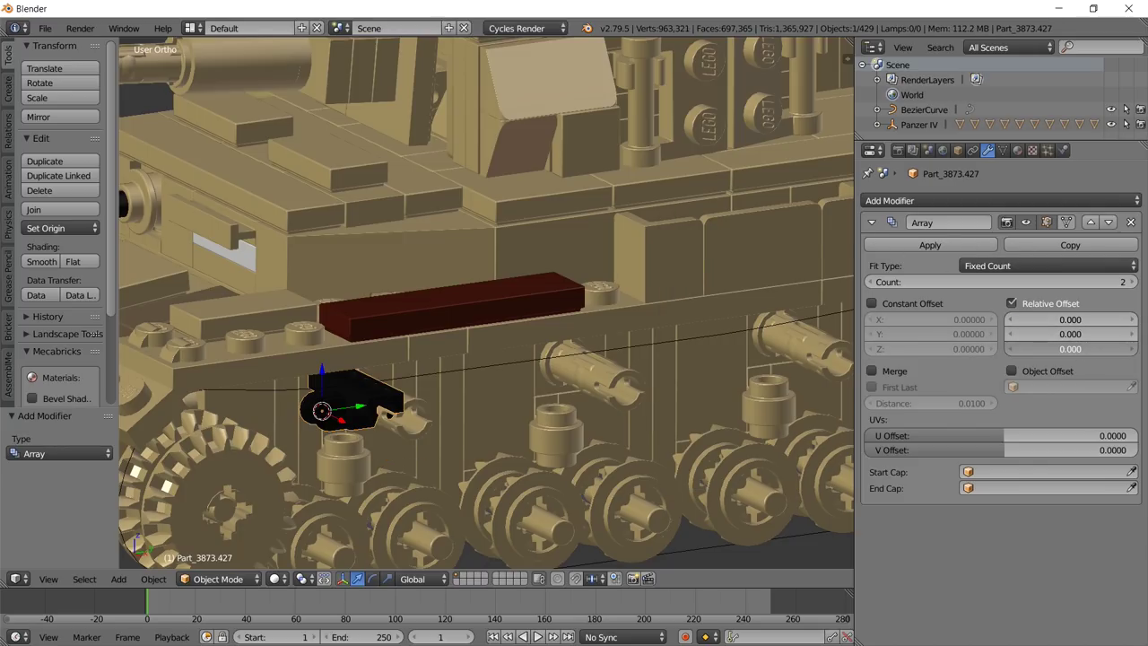
mouse_move(1070, 349)
left_mouse_down()
mouse_move(1090, 349)
mouse_move(1050, 349)
left_mouse_up()
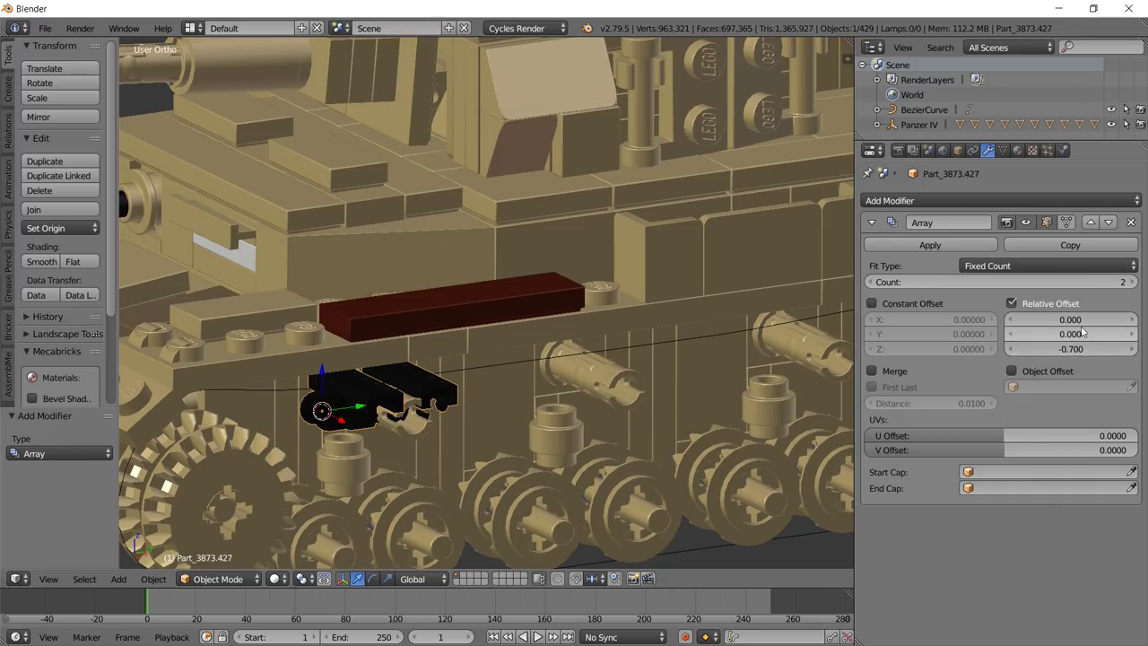
Raise the track link array's count to 18 so the row of links spans the tank's length.
left_click(1131, 281)
left_click_drag(1112, 282, 1141, 281)
middle_click_drag(690, 397, 614, 386)
scroll(615, 386, "down", 5)
scroll(616, 385, "down", 3)
scroll(615, 386, "up", 3)
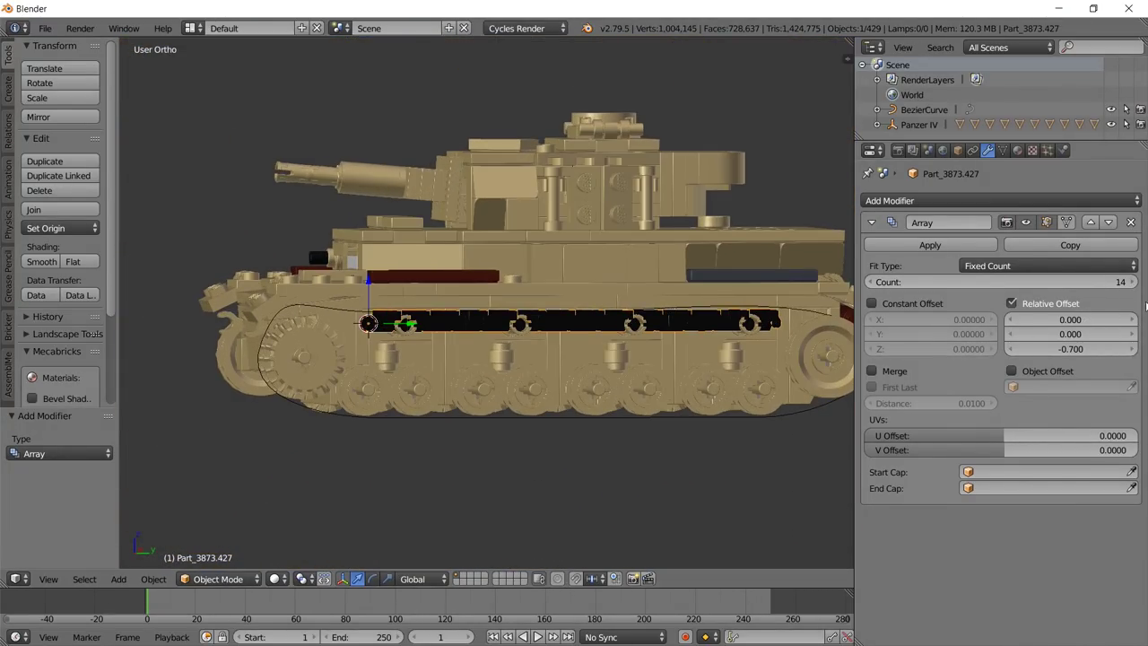
left_click(1131, 282)
left_click(1131, 282)
left_click(1131, 281)
left_click(1131, 282)
scroll(625, 410, "down", 2)
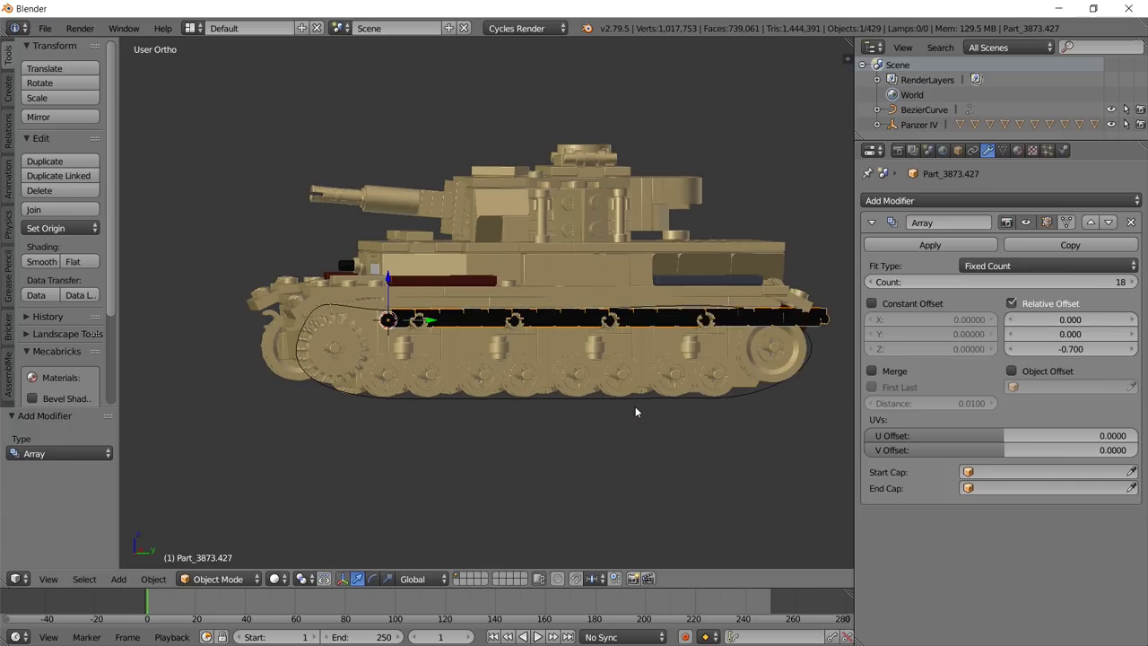
Add a Curve modifier to the track link array and pick BezierCurve as its deforming object.
left_click(977, 200)
left_click(953, 284)
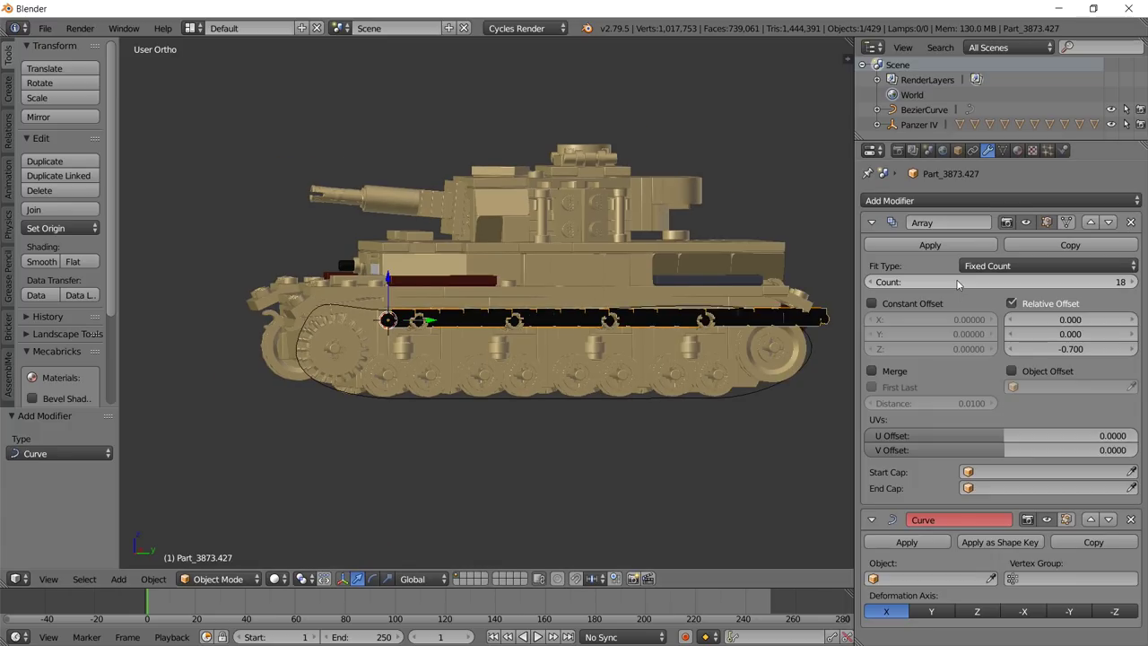
left_click(993, 578)
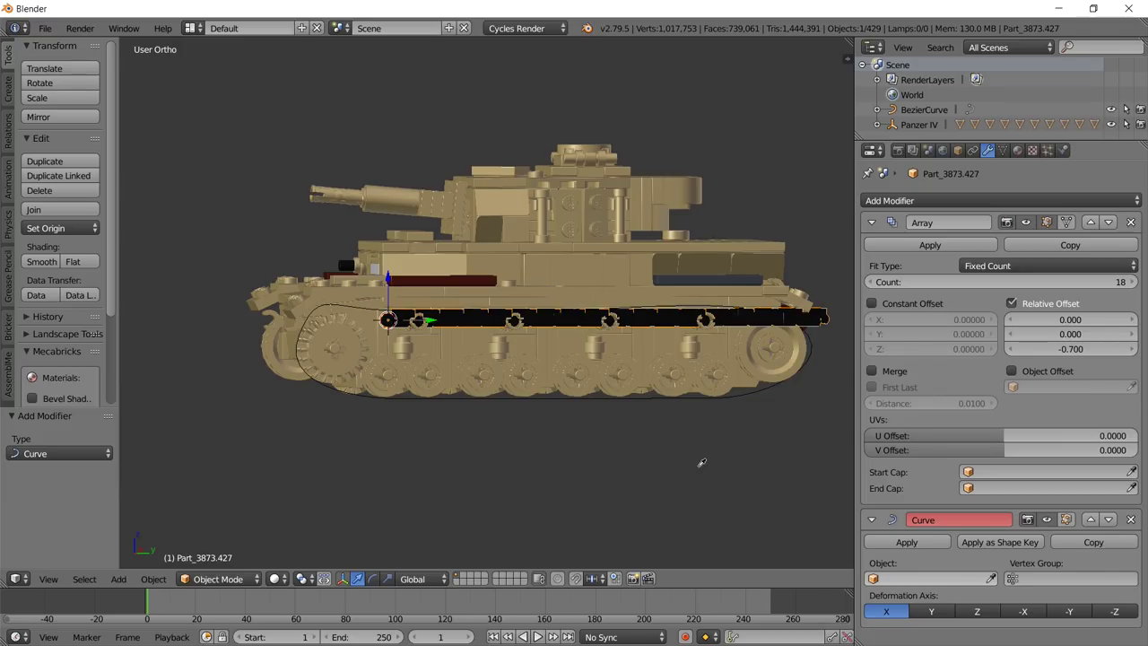
left_click(597, 399)
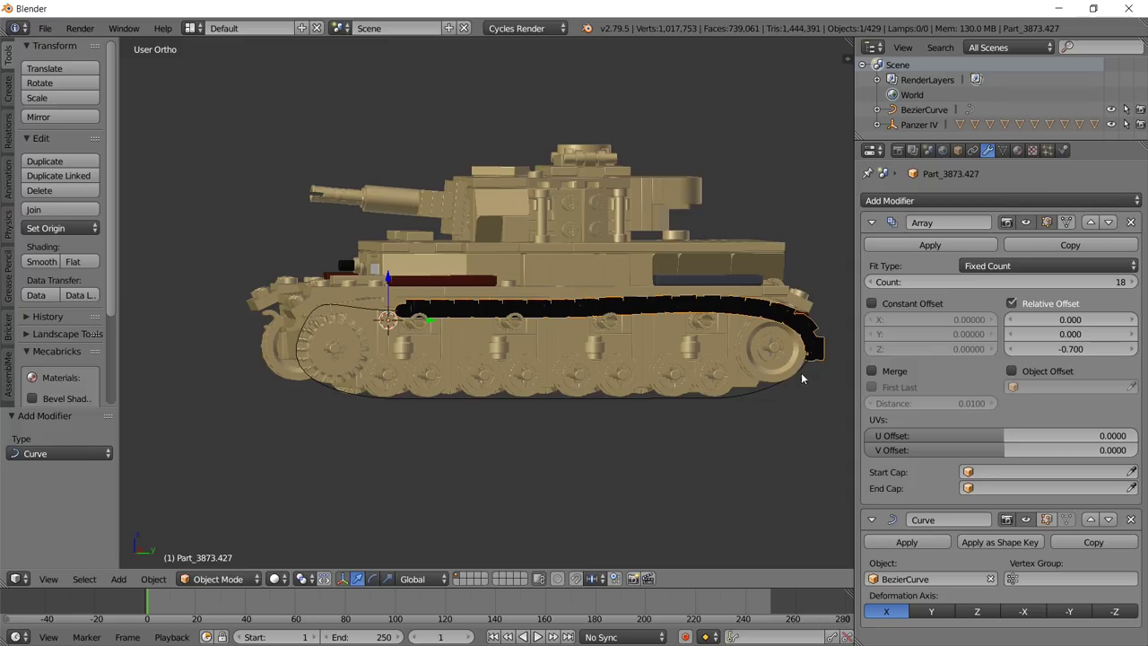
Increase the array count to 46 so the links run all the way around the track curve.
left_click(1135, 283)
left_click(1135, 283)
left_click(1134, 285)
left_click(1133, 285)
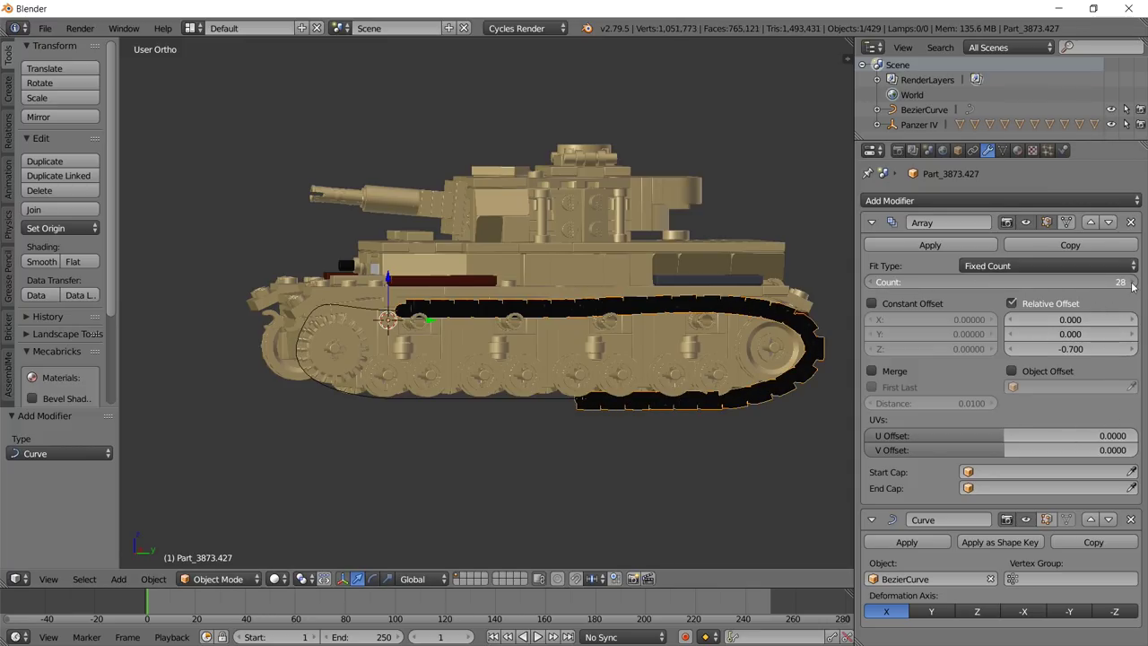
left_click(1133, 286)
left_click(1133, 285)
left_click(1133, 286)
left_click(1133, 286)
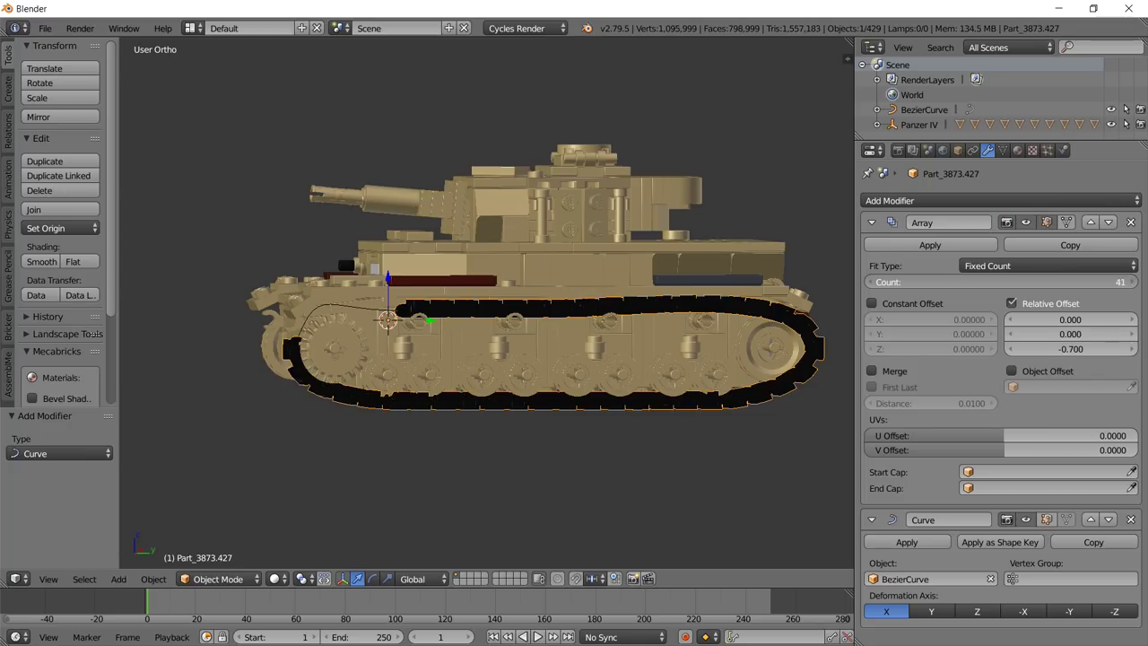
left_click(1133, 285)
left_click(1133, 285)
left_click(1133, 285)
left_click(1133, 285)
left_click(1133, 285)
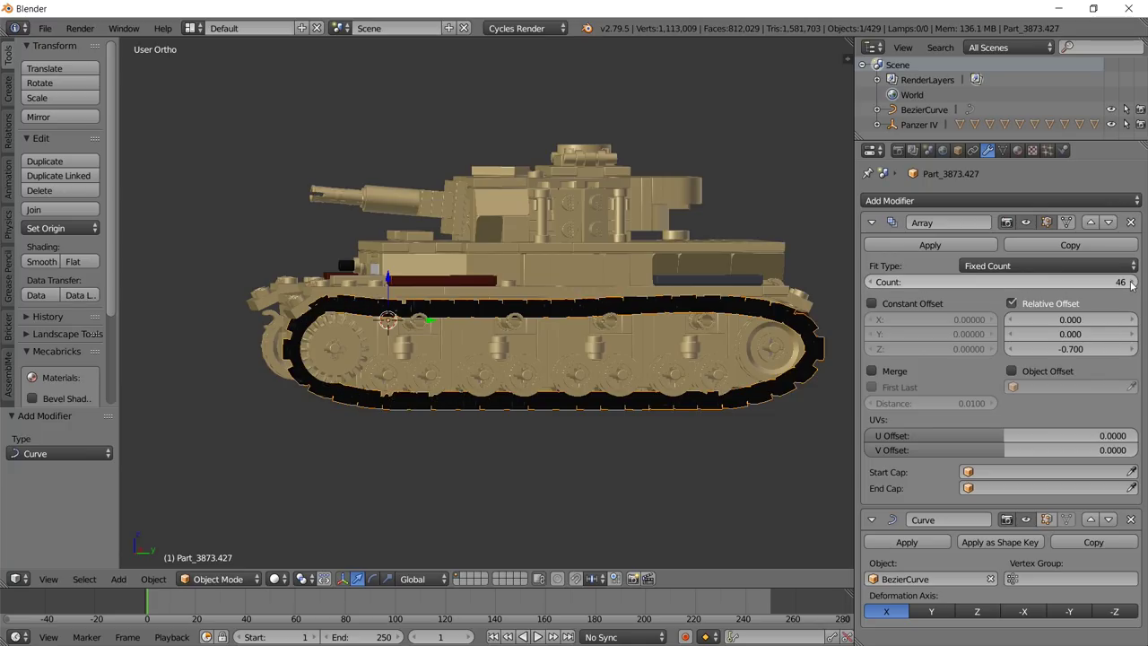
Set the array's relative Z offset to -0.695 to adjust the joint where the first and last links meet.
scroll(584, 320, "up", 10)
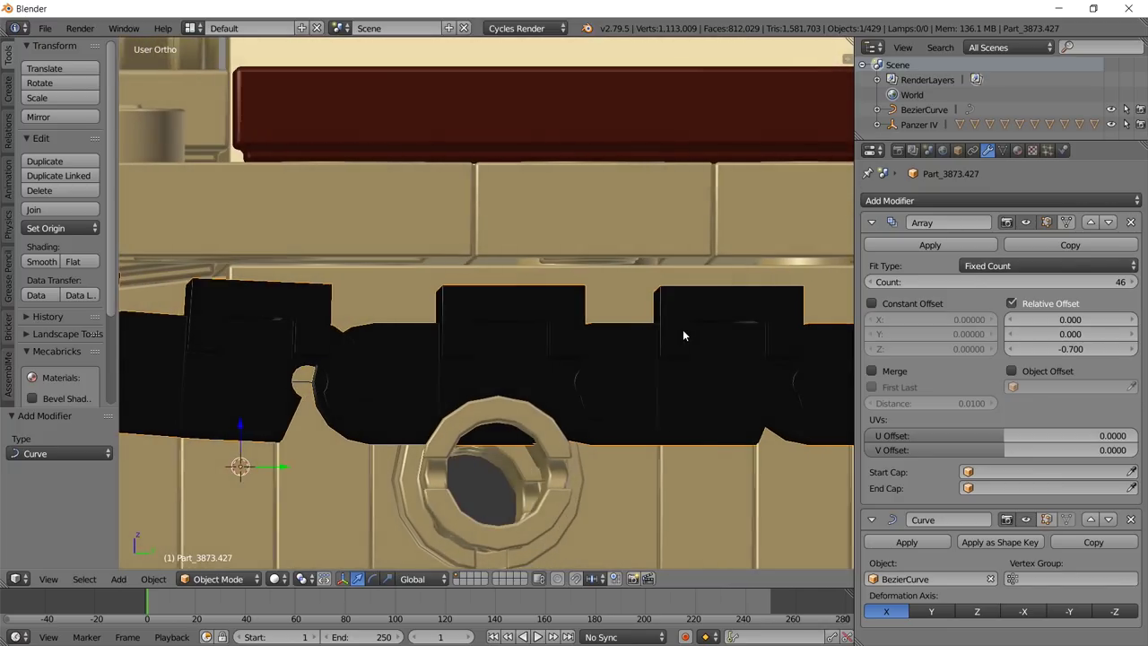
middle_click_drag(592, 347, 641, 337, "shift")
left_click(1070, 349)
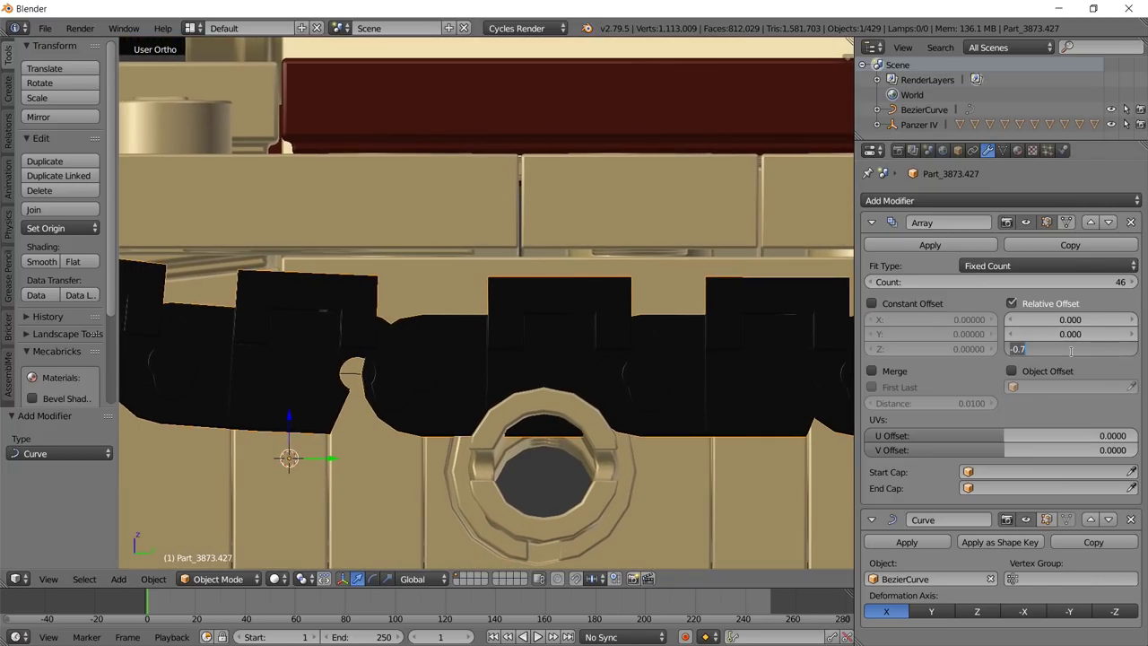
key("BackSpace")
type("-")
key("Return")
left_click(1070, 349)
key("BackSpace")
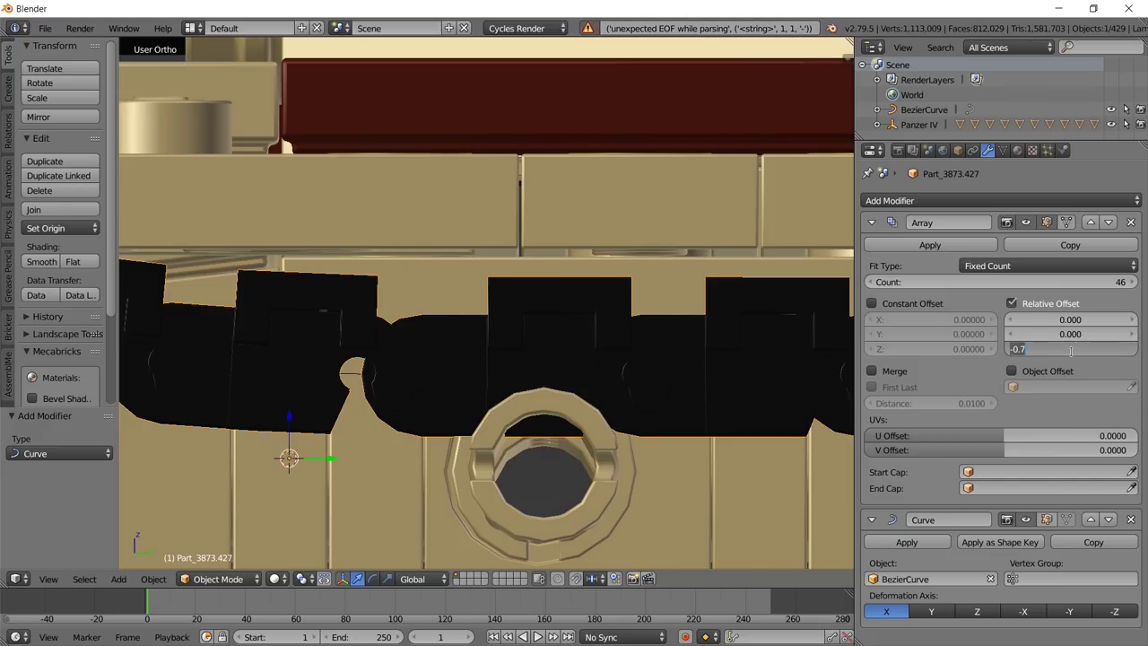
type("-0.695")
key("Return")
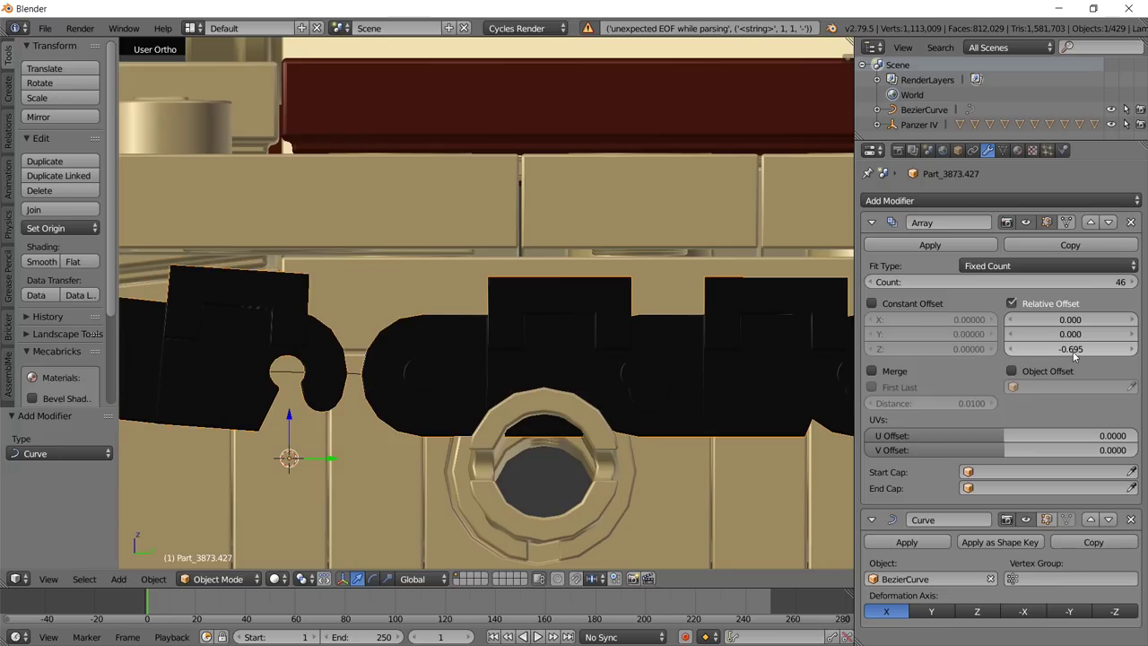
Set the array's relative Z offset to -0.705.
left_click(1107, 349)
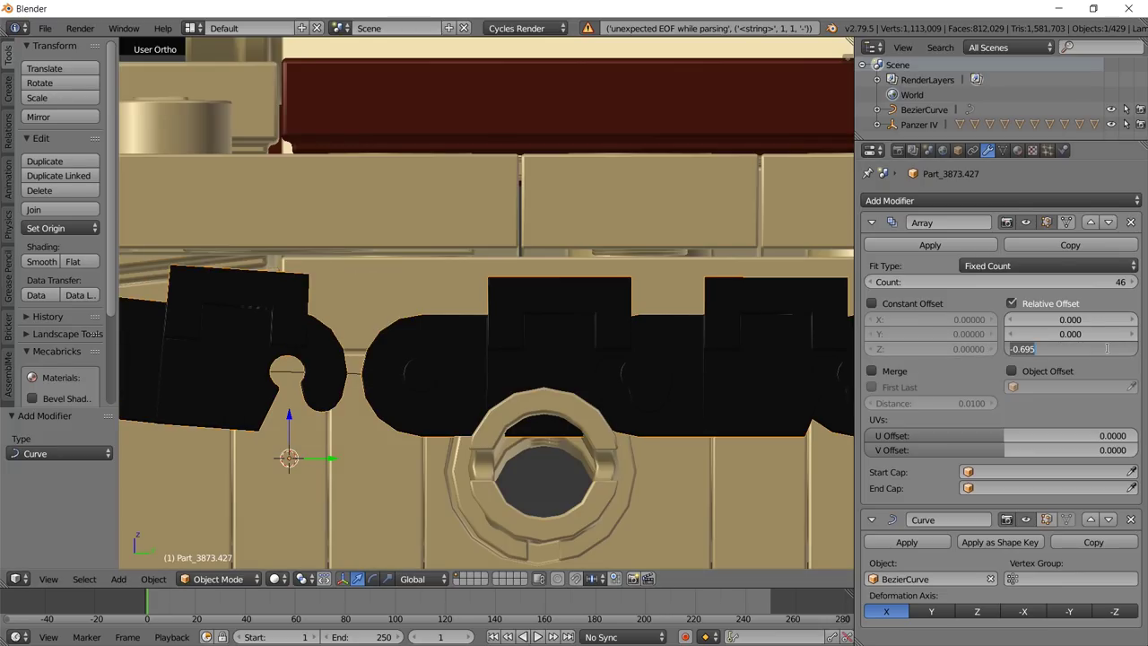
key("BackSpace")
type("-0.7")
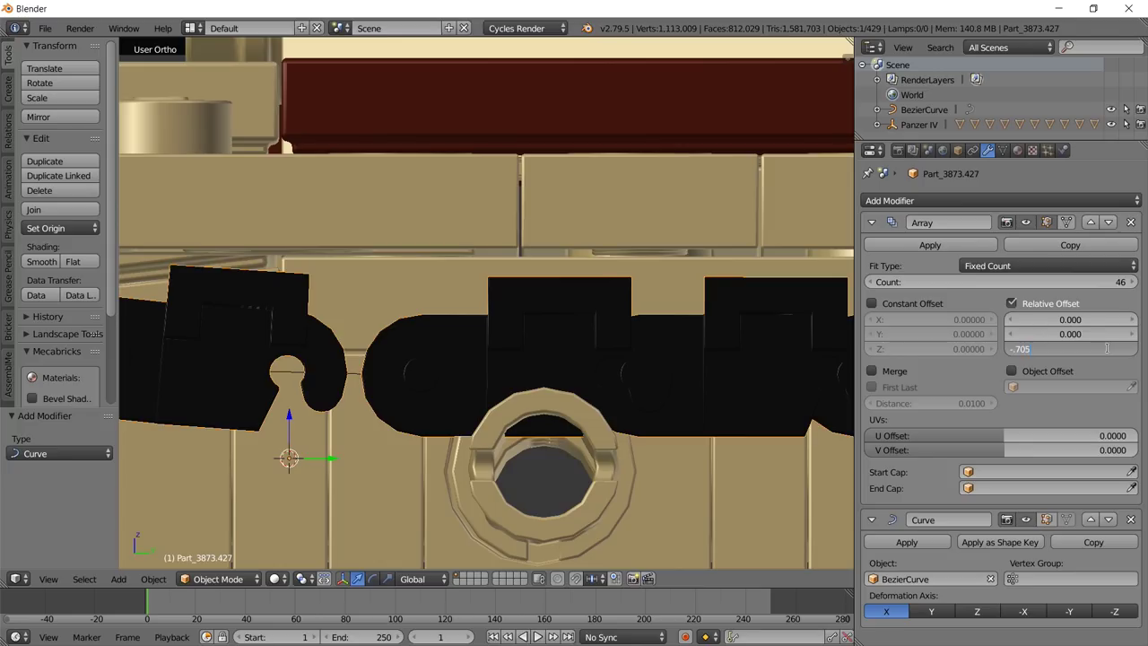
type("05")
key("Return")
Set the array's relative Z offset to -0.702 and deselect everything.
left_click(1080, 349)
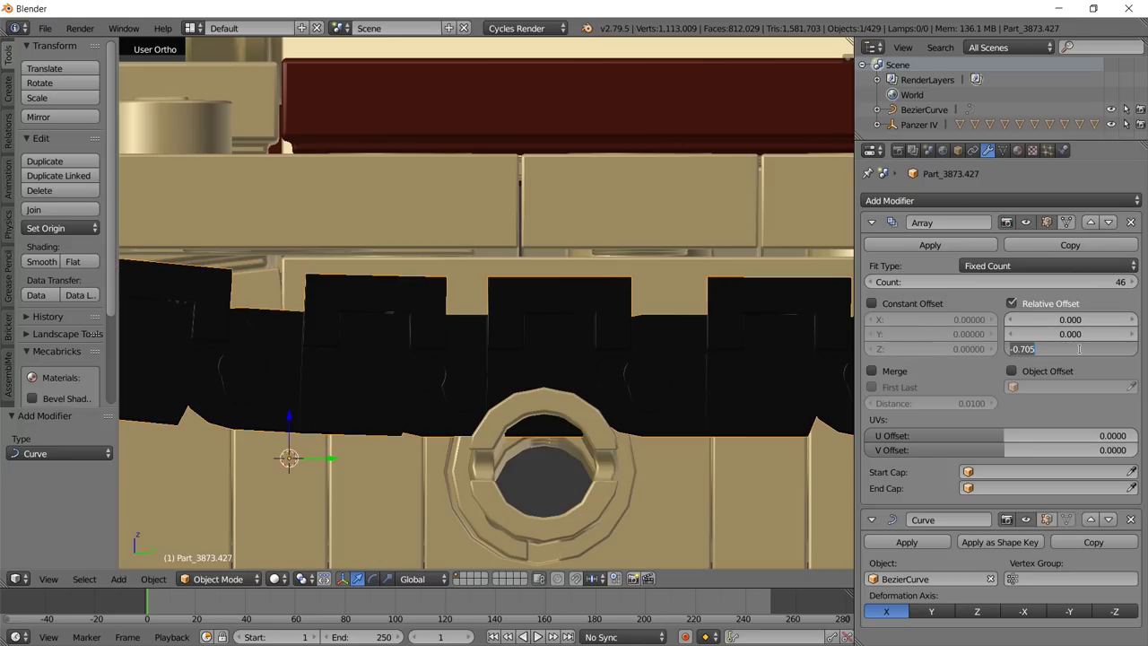
key("BackSpace")
type("-0.702")
key("Return")
scroll(593, 344, "down", 8)
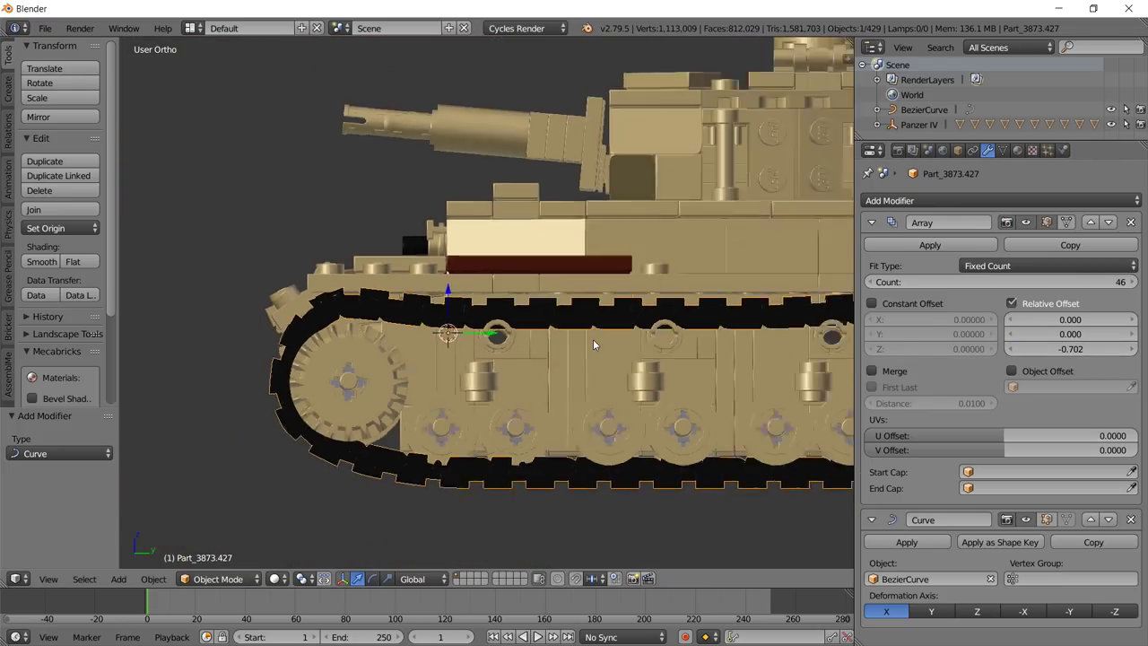
scroll(593, 344, "down", 3)
key("a")
Select the finished track together with its Bezier curve at the tank's front and copy both.
middle_click_drag(593, 341, 542, 385)
scroll(538, 392, "up", 10)
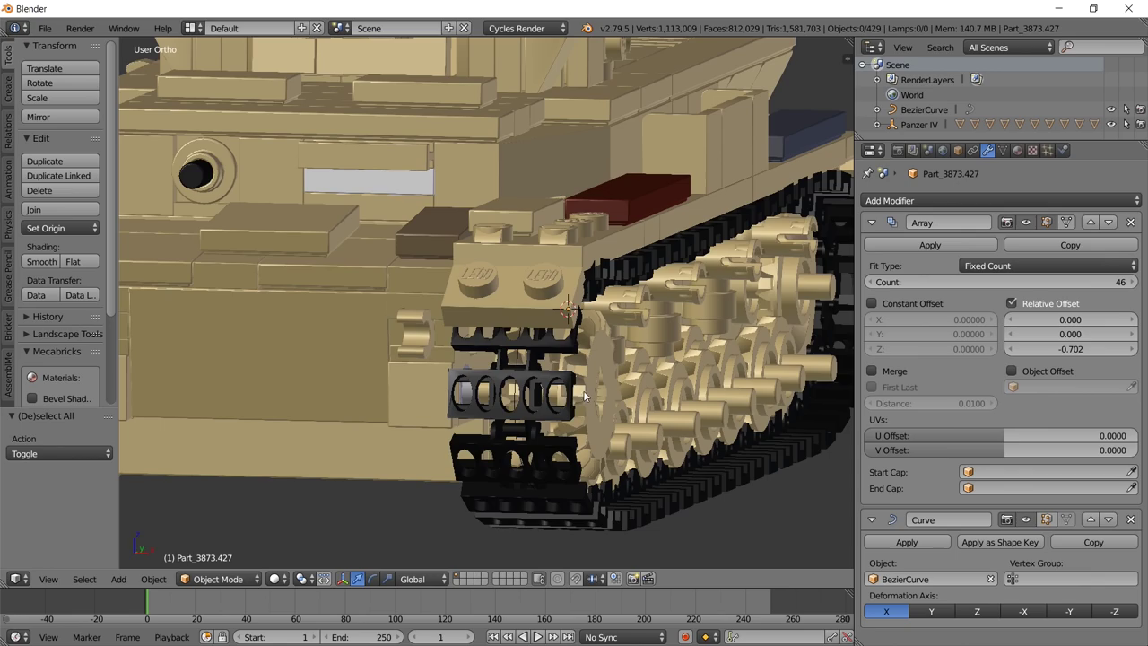
scroll(631, 360, "down", 6)
middle_click_drag(631, 360, 563, 384)
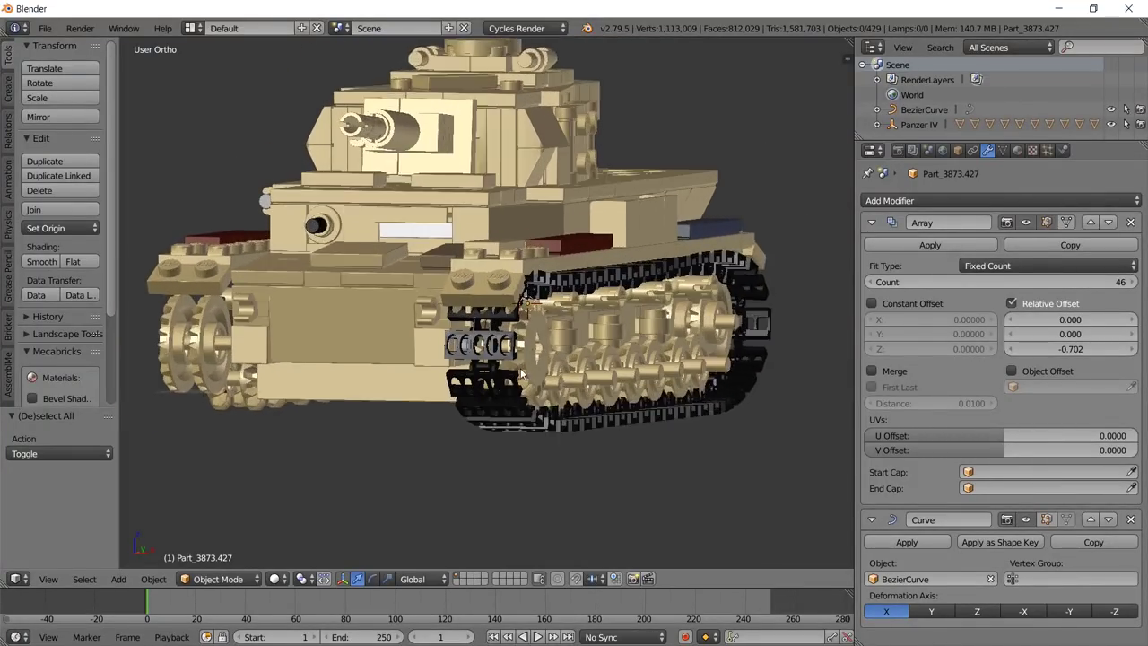
scroll(521, 375, "up", 4)
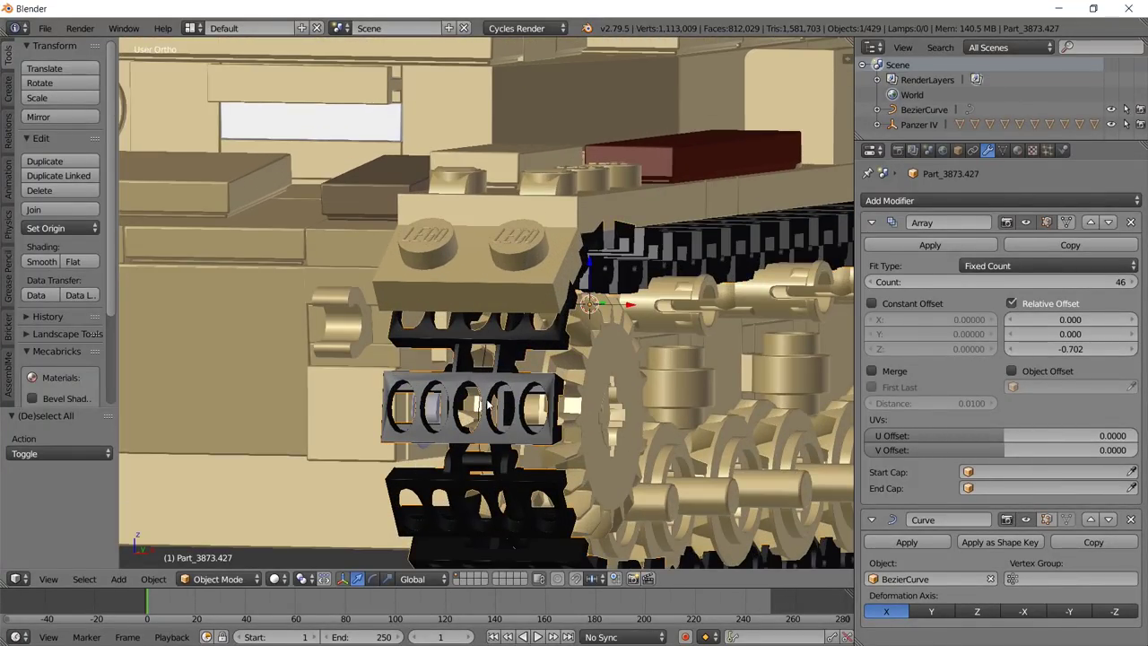
scroll(484, 407, "up", 4)
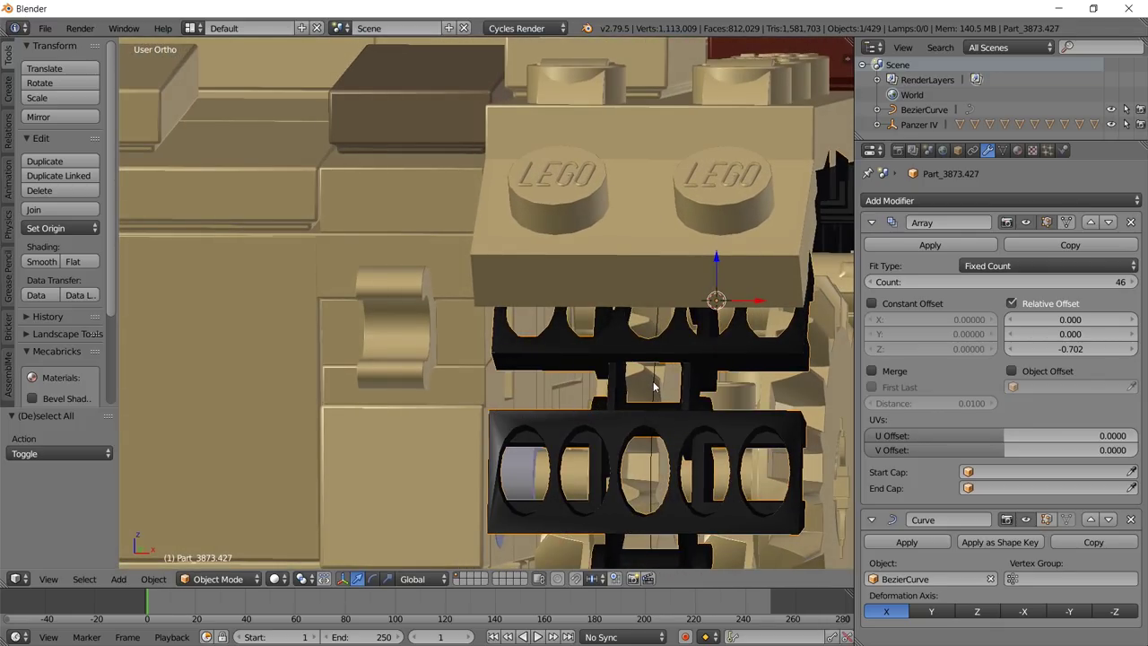
right_click(653, 387)
scroll(654, 386, "down", 8)
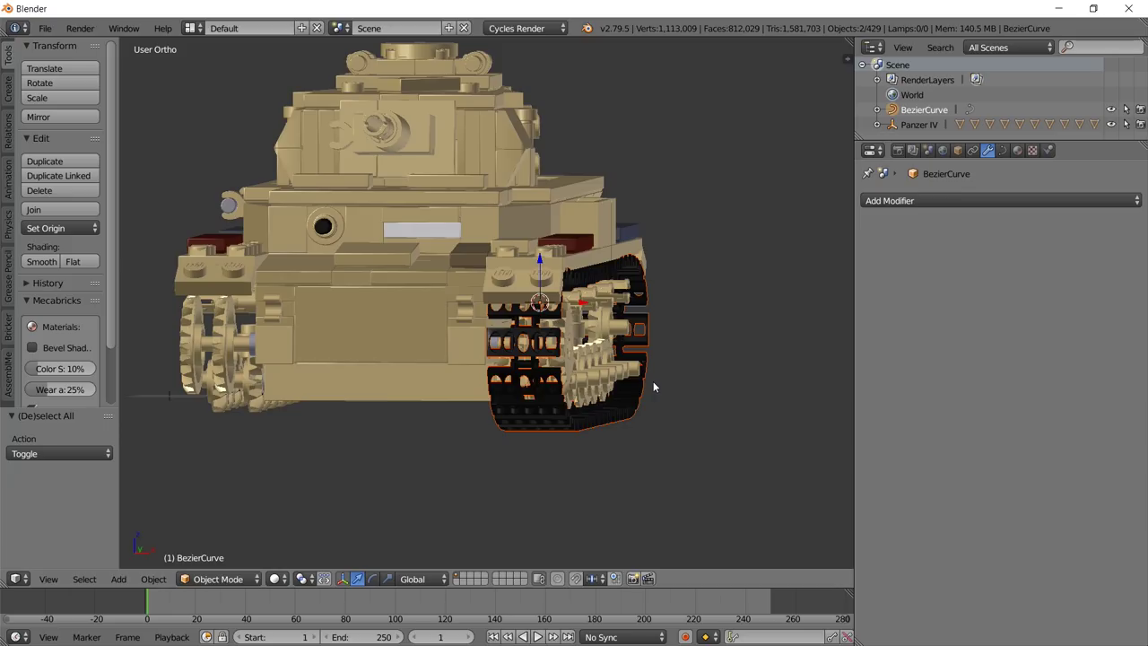
key("ctrl+c")
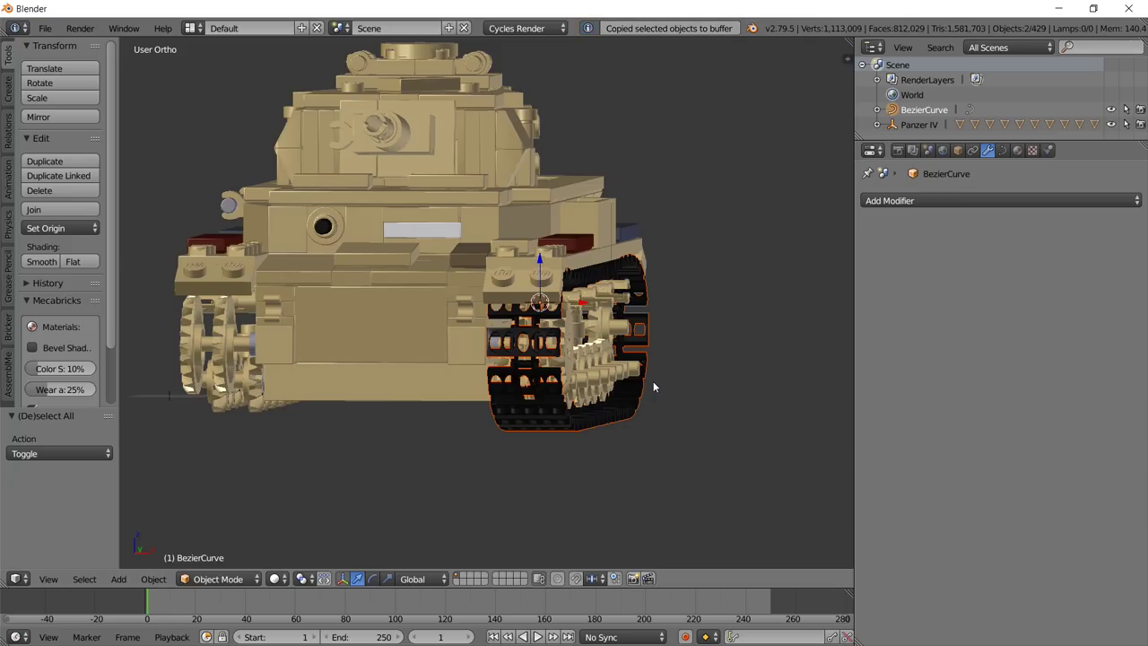
Paste the copied track and curve and move them about -64.3 along X to the tank's other side.
key("ctrl+v")
key("g")
key("x")
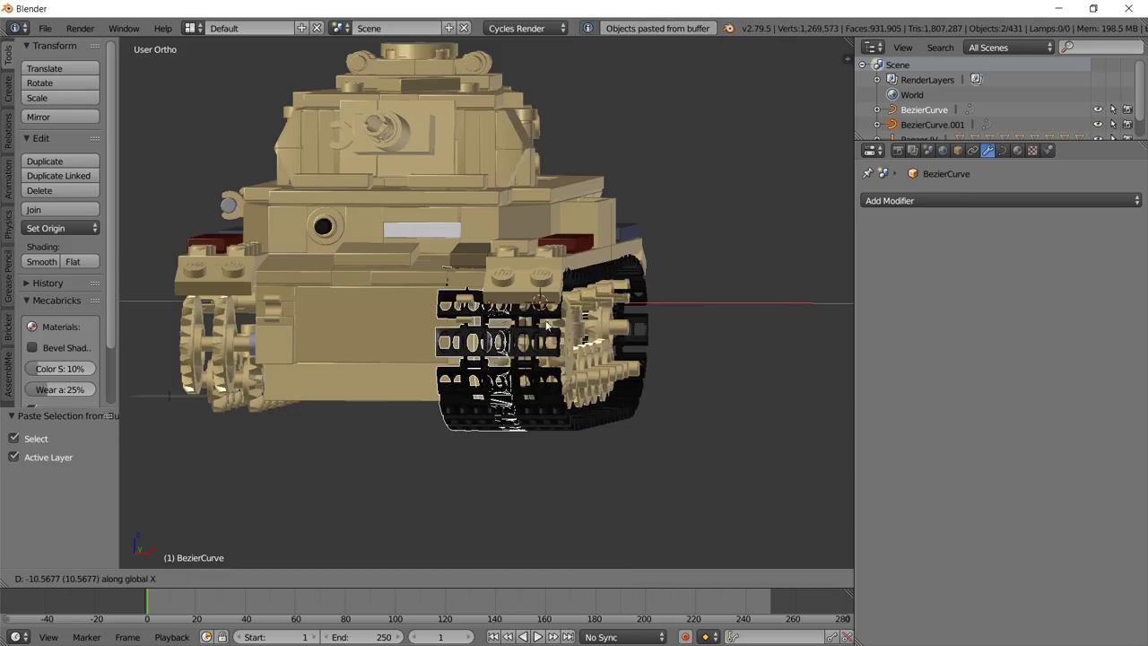
left_click(299, 314)
In front view, shift the pasted track and curve about -0.34 along X to line up with the fender.
key("KP_1")
scroll(486, 314, "up", 2)
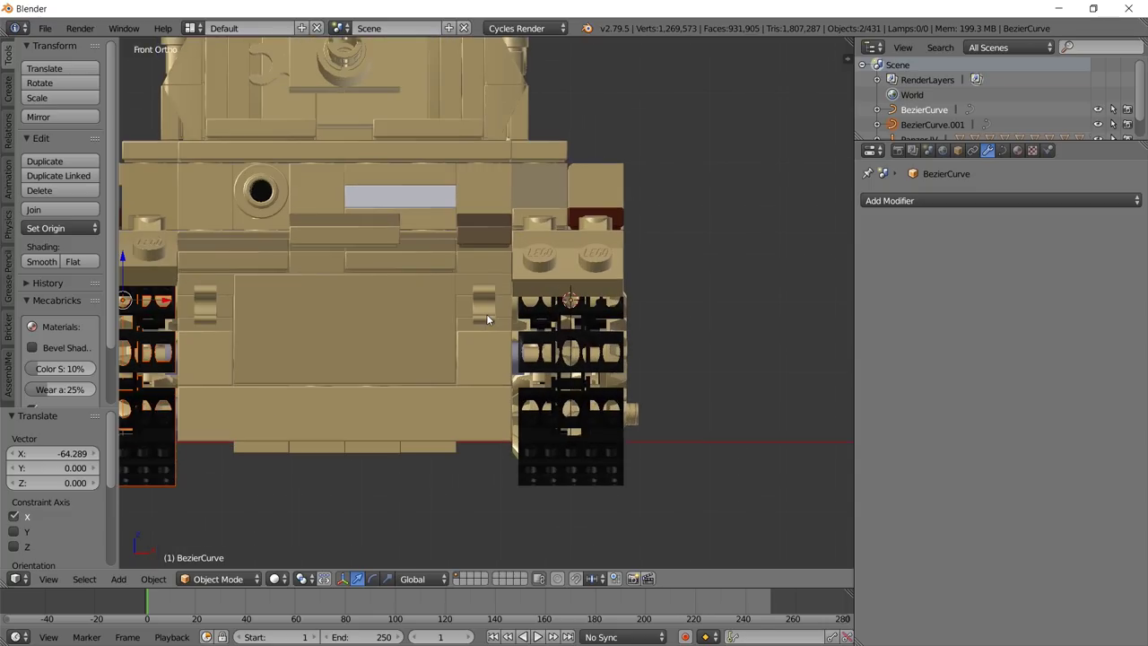
scroll(448, 328, "up", 3, "ctrl")
key("g")
key("x")
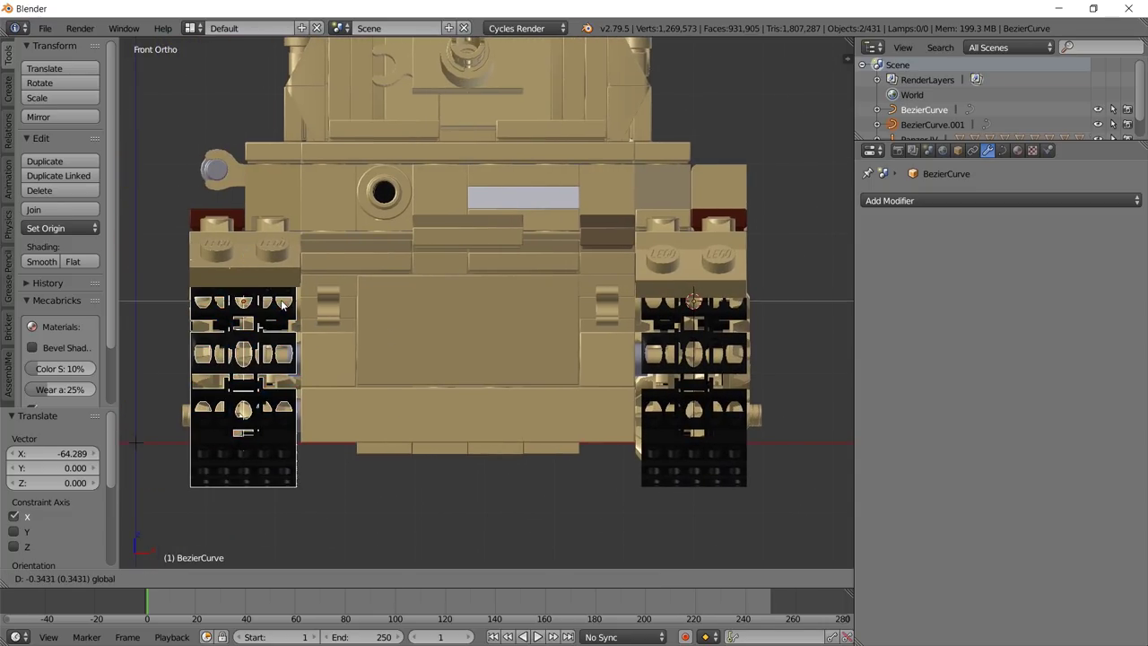
left_click(282, 304)
key("a")
Examine the tank with both tracks in place from several angles, including the fit under the front fenders.
scroll(403, 326, "down", 5)
middle_click_drag(402, 325, 552, 370)
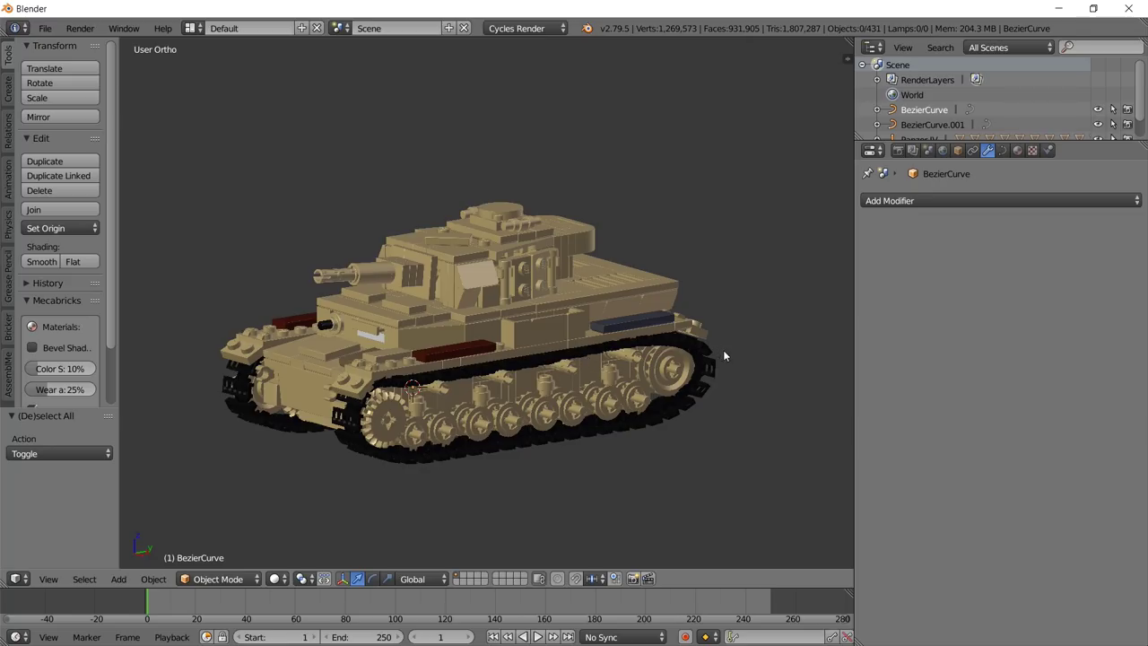
middle_click_drag(509, 403, 633, 395)
middle_click_drag(743, 508, 639, 414)
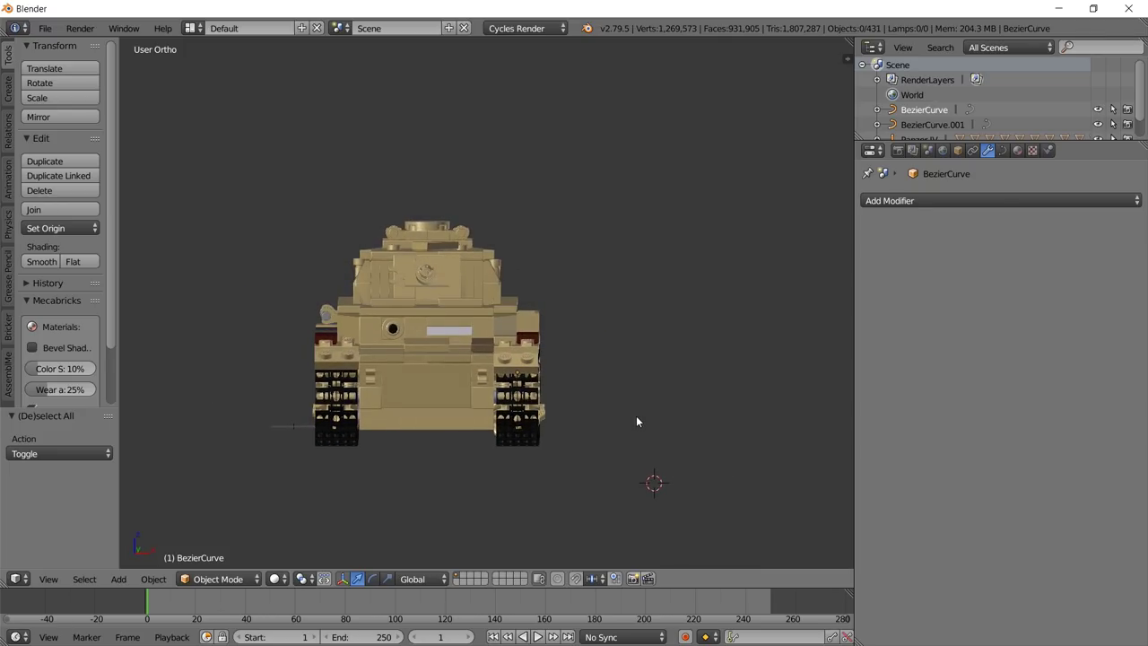
middle_click_drag(658, 327, 535, 348)
scroll(535, 343, "up", 6)
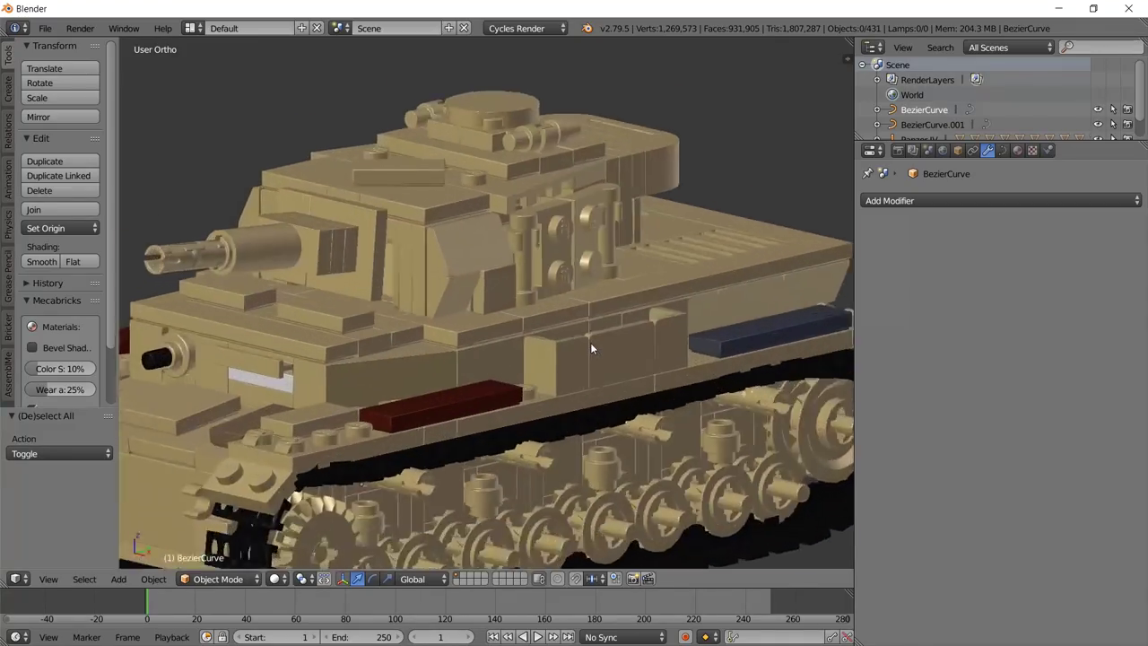
middle_click_drag(418, 311, 636, 341, "shift")
scroll(496, 342, "down", 5)
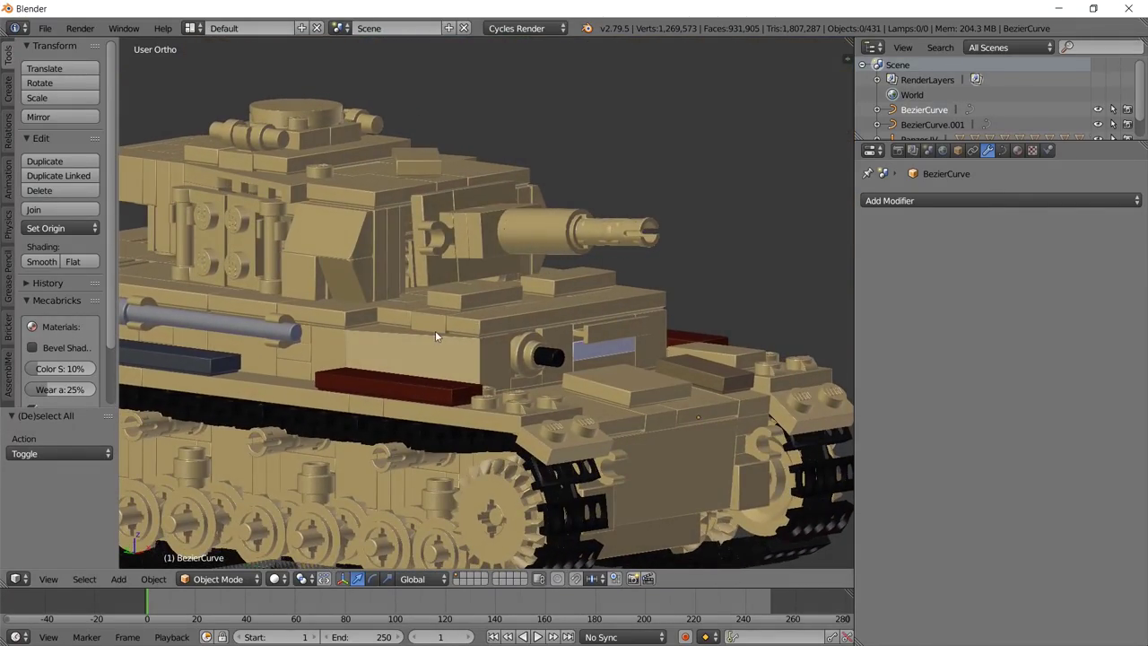
Move the two angled front fender hinge plates outward along Y, by about -2.78 and -3.2, to clear the tracks.
right_click(581, 453)
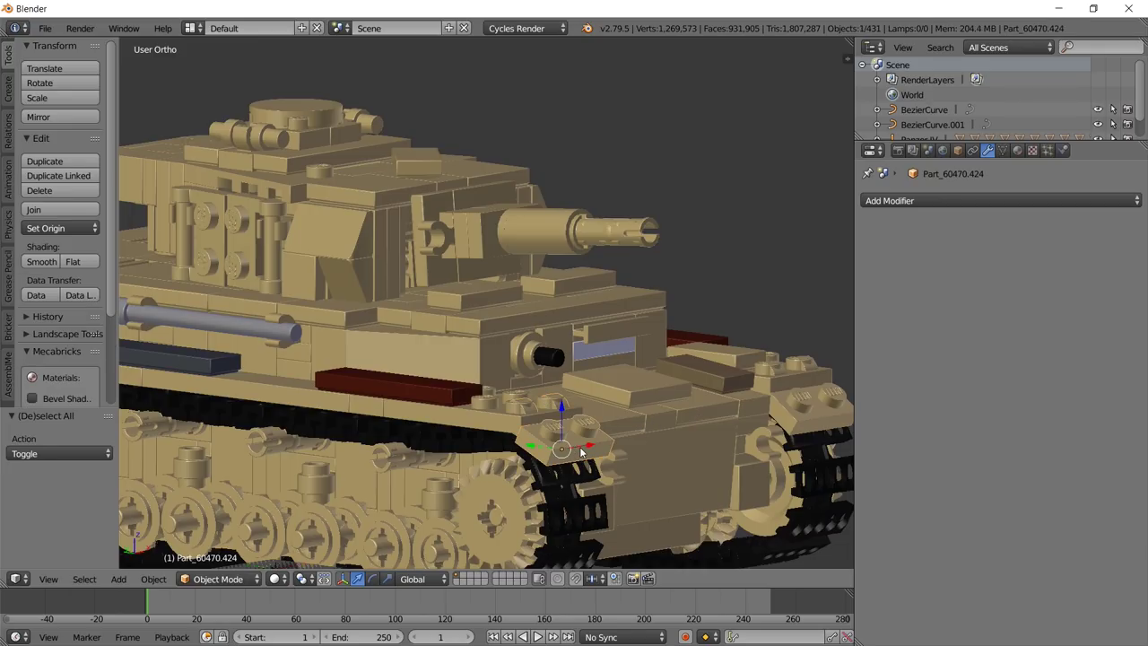
middle_click_drag(586, 435, 700, 437)
key("g")
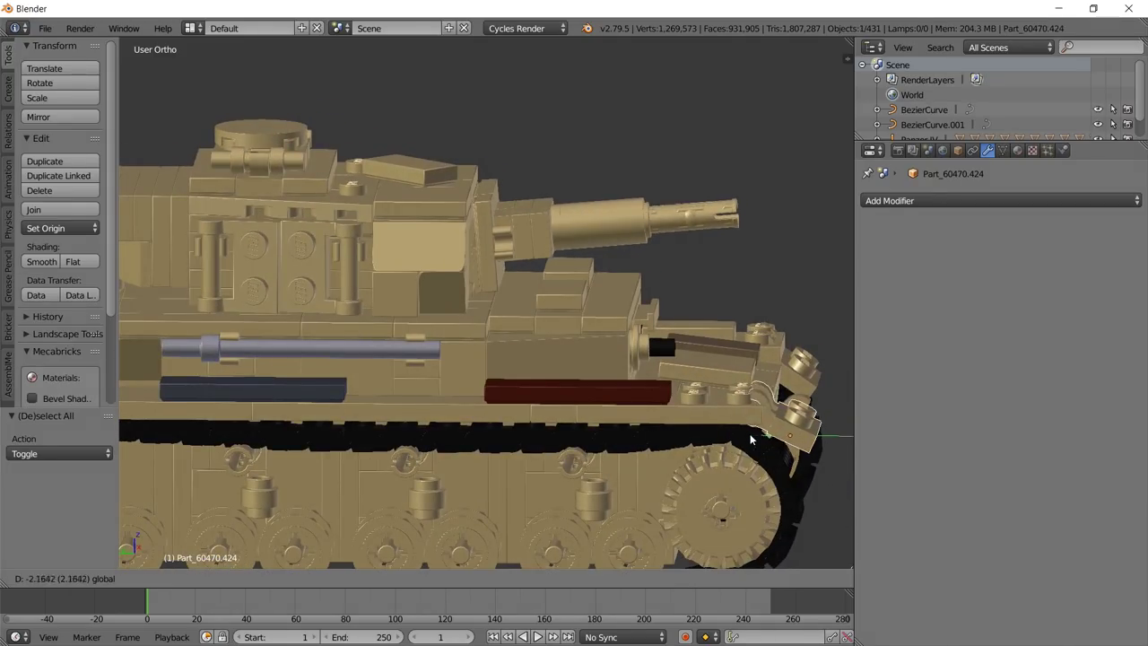
left_click(756, 436)
right_click(791, 373)
key("g")
key("y")
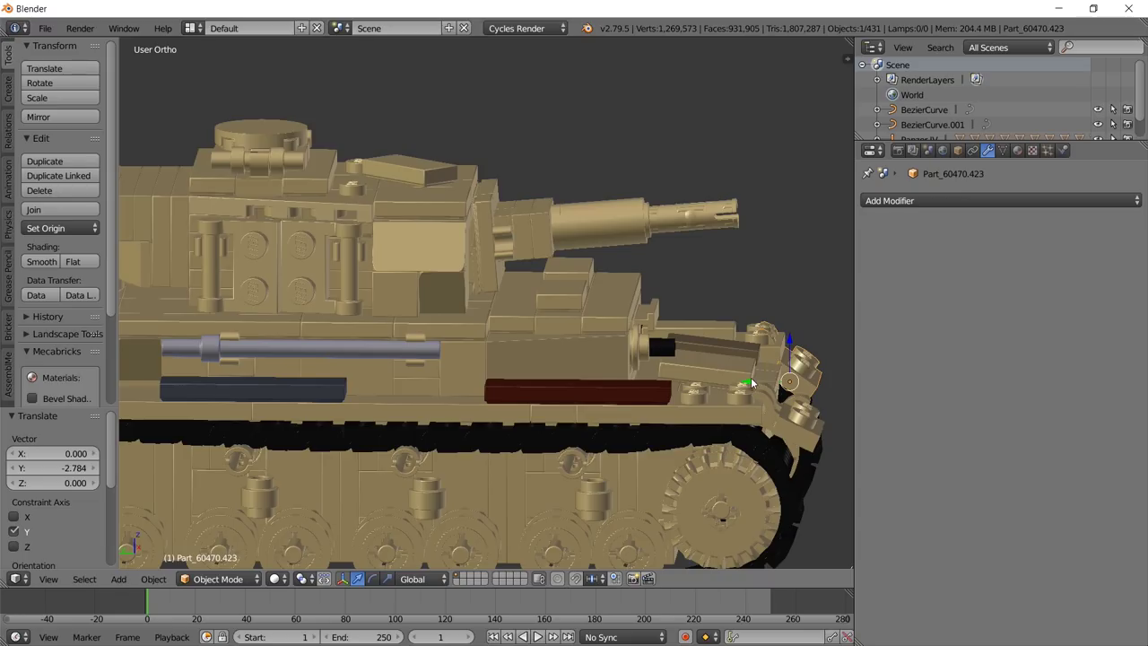
left_click(776, 382)
scroll(558, 332, "down", 4)
scroll(558, 332, "up", 2)
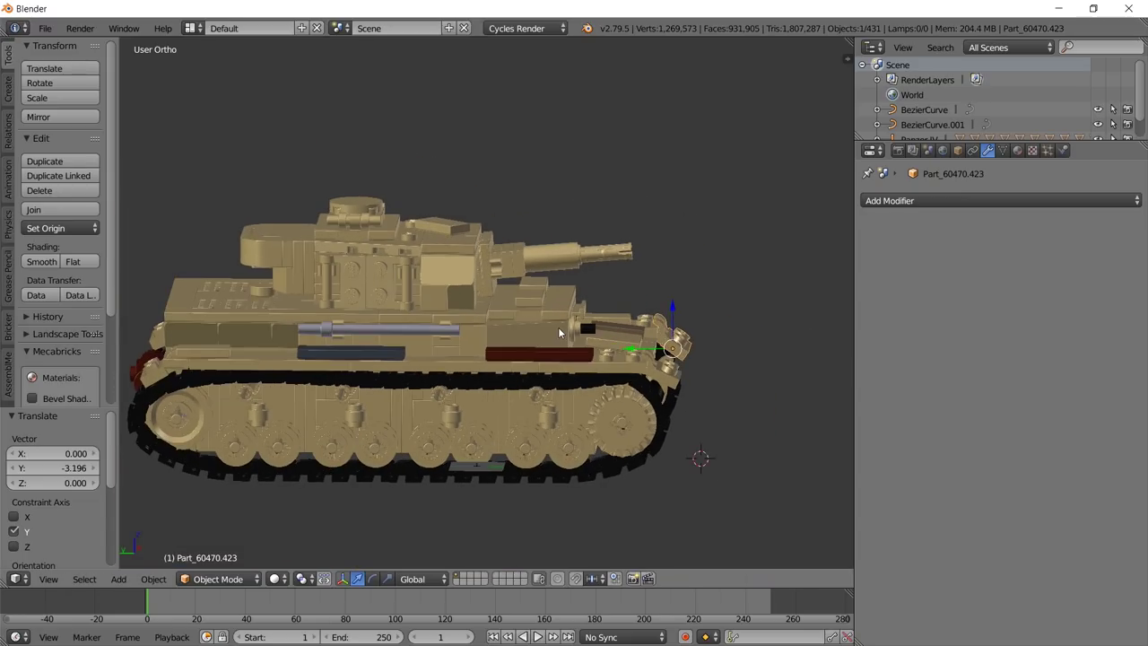
Move the two angled rear fender hinge plates outward along Y, by about 3.05 and 3.28.
middle_click_drag(299, 364, 448, 381)
right_click(500, 379)
key("g")
key("y")
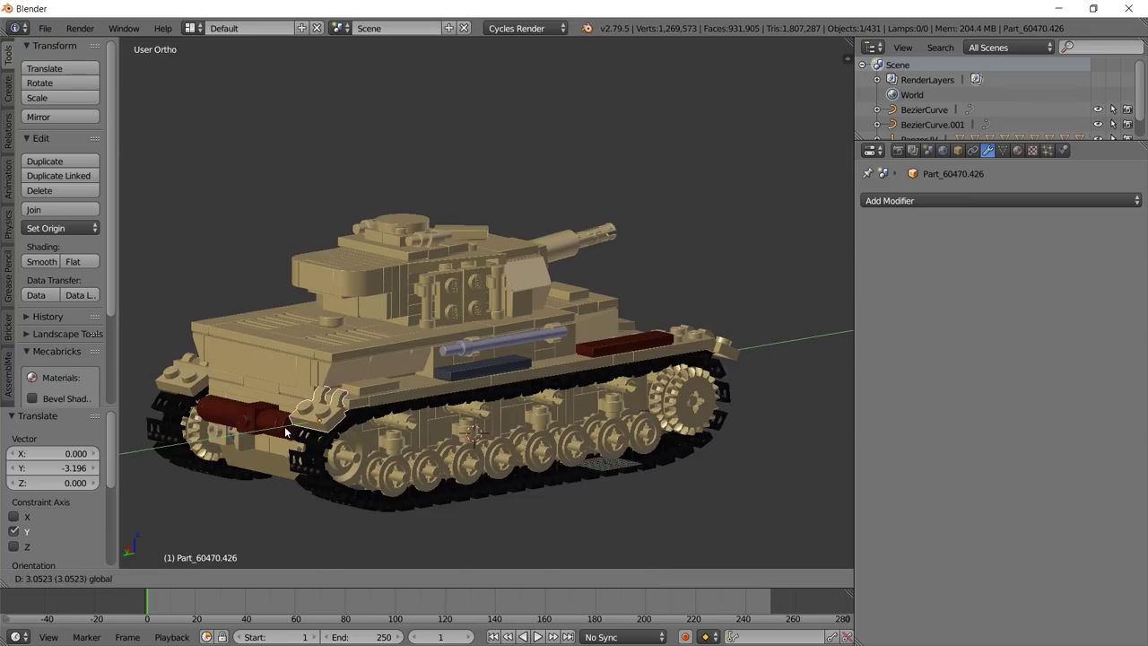
left_click(196, 392)
right_click(191, 388)
key("g")
key("y")
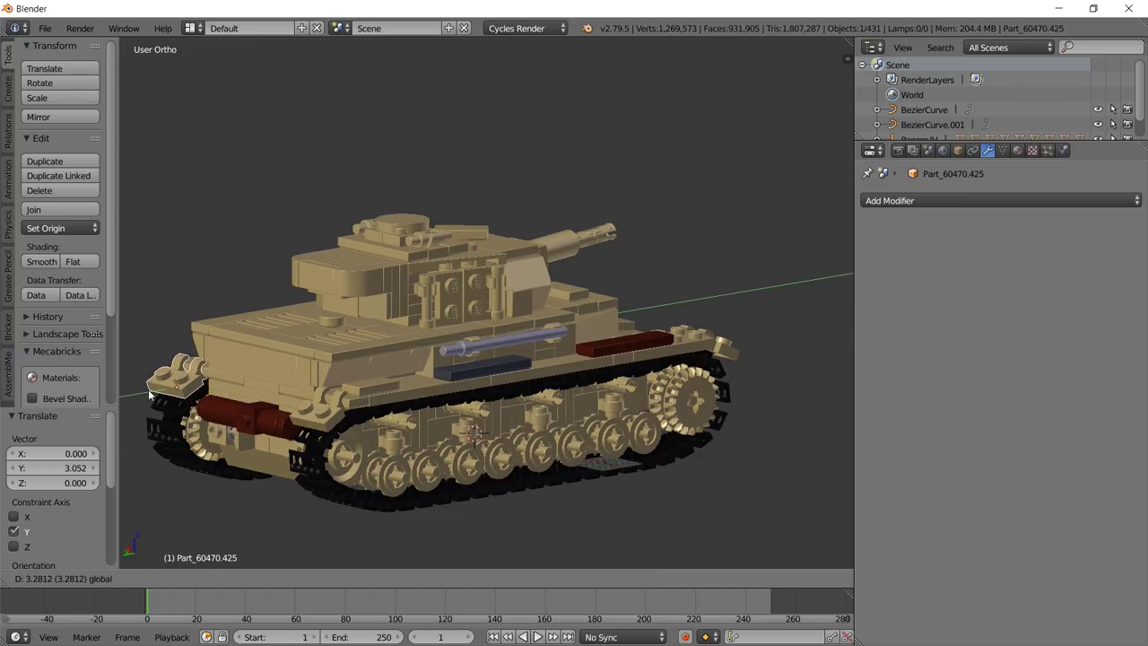
left_click(152, 395)
Clear the selection and inspect the repositioned fender plates and the tracks from the front and side.
middle_click_drag(626, 302, 412, 302)
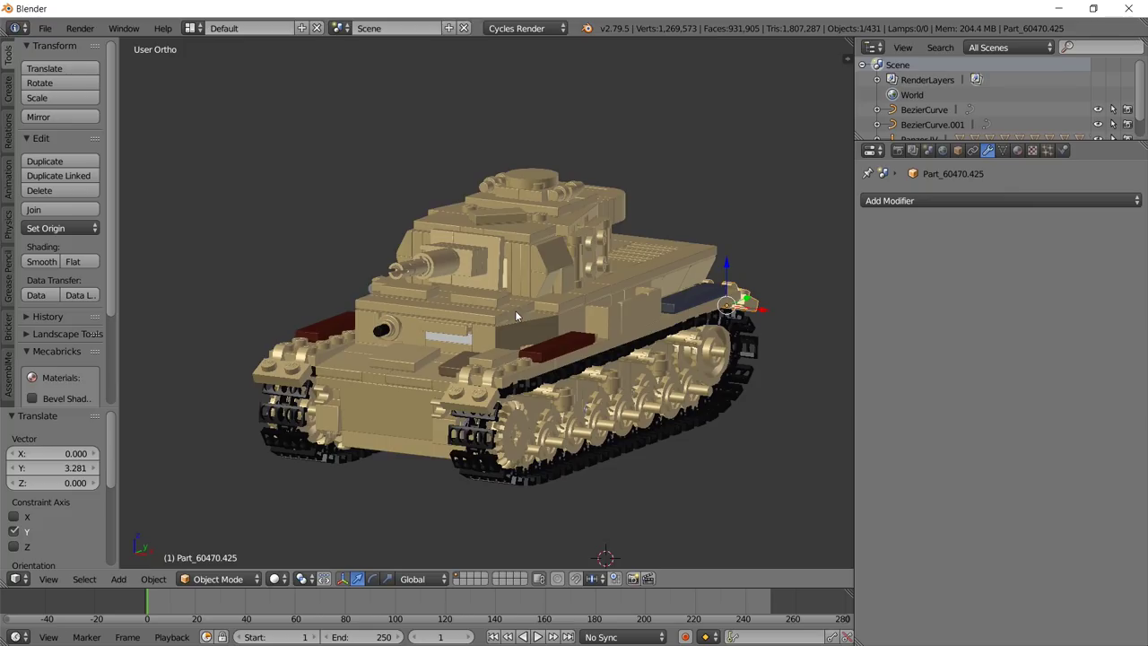
key("a")
scroll(515, 311, "up", 3)
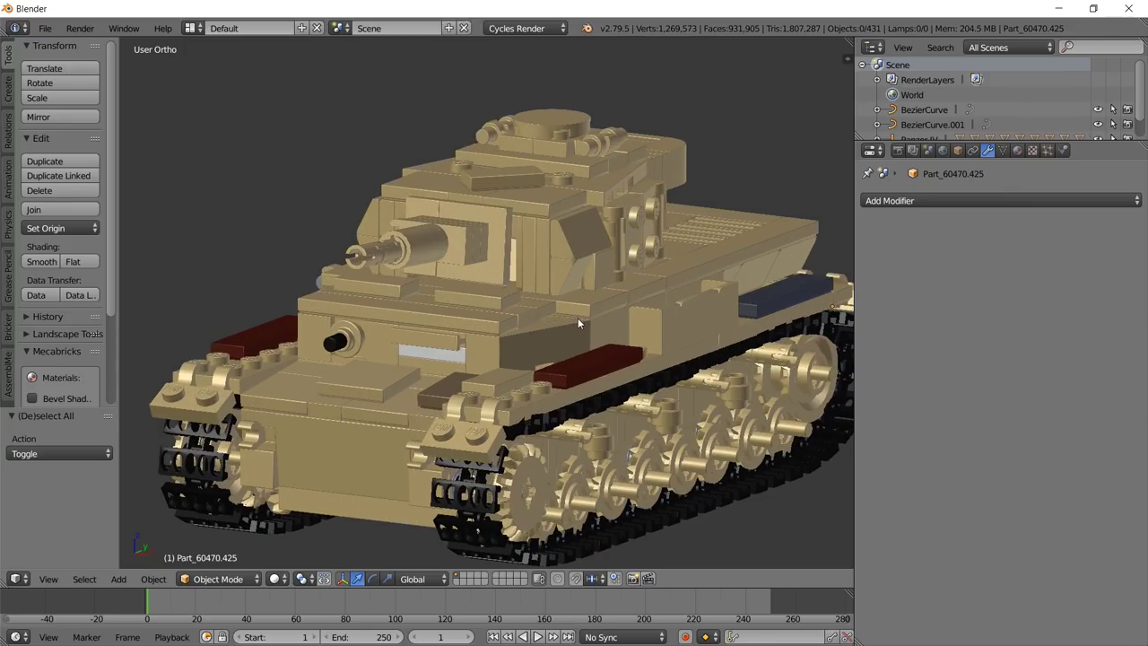
scroll(577, 317, "up", 1)
middle_click_drag(545, 330, 475, 328)
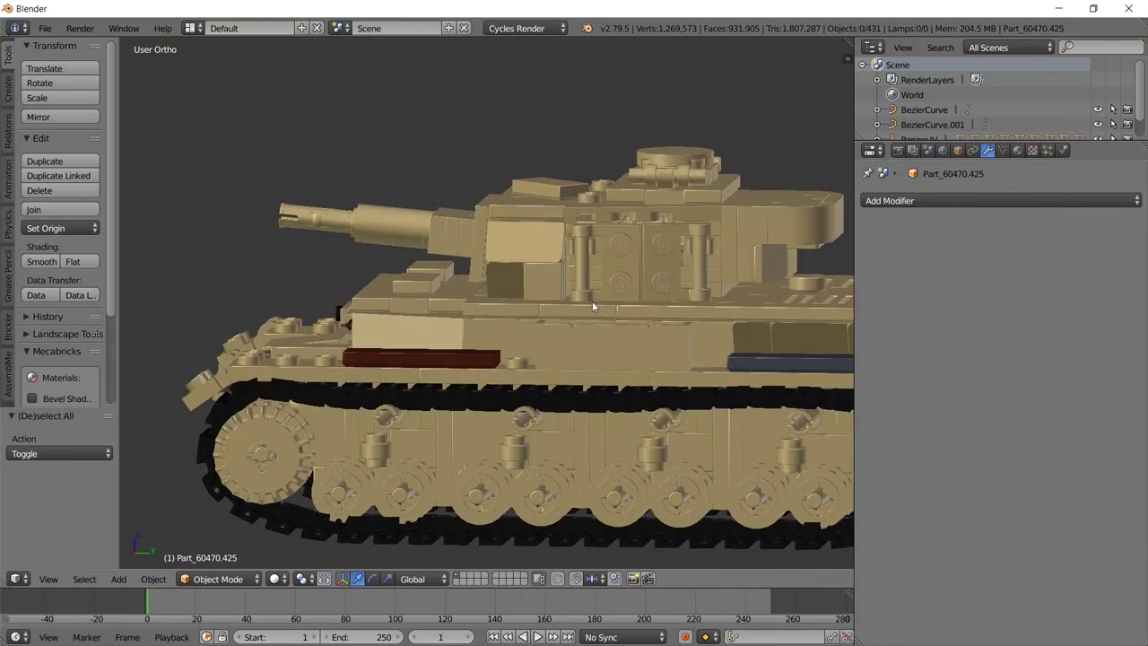
middle_click_drag(394, 370, 613, 366)
scroll(583, 366, "down", 2)
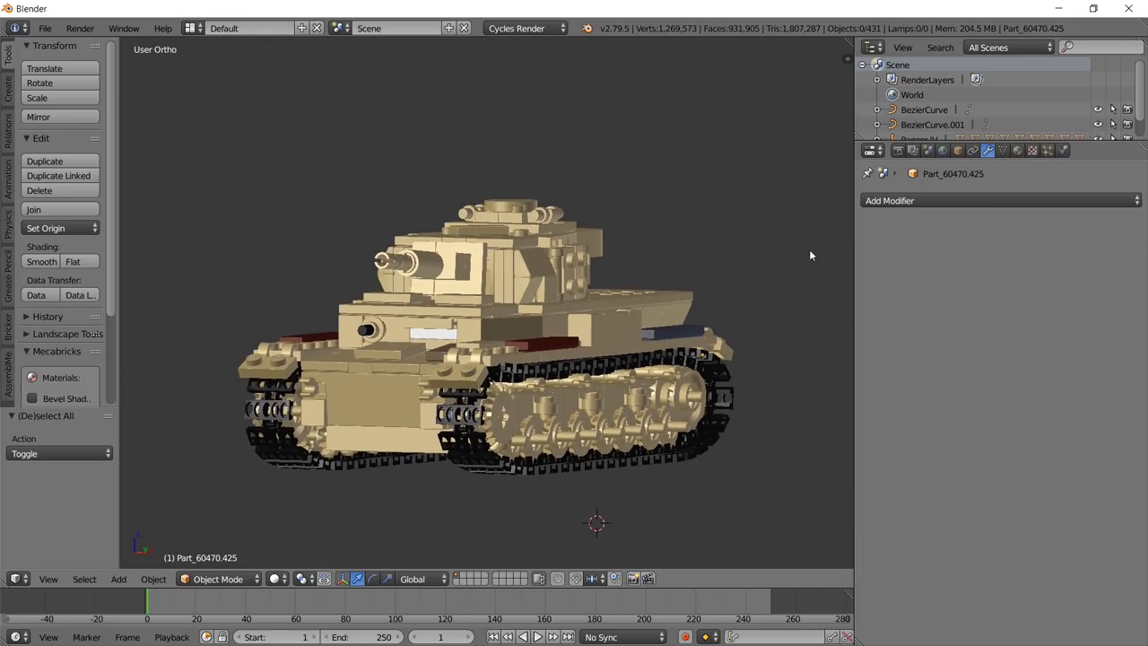
Box-select the entire tank with its tracks and curves and run Randomize Transform on it.
key("b")
left_click_drag(774, 169, 622, 192)
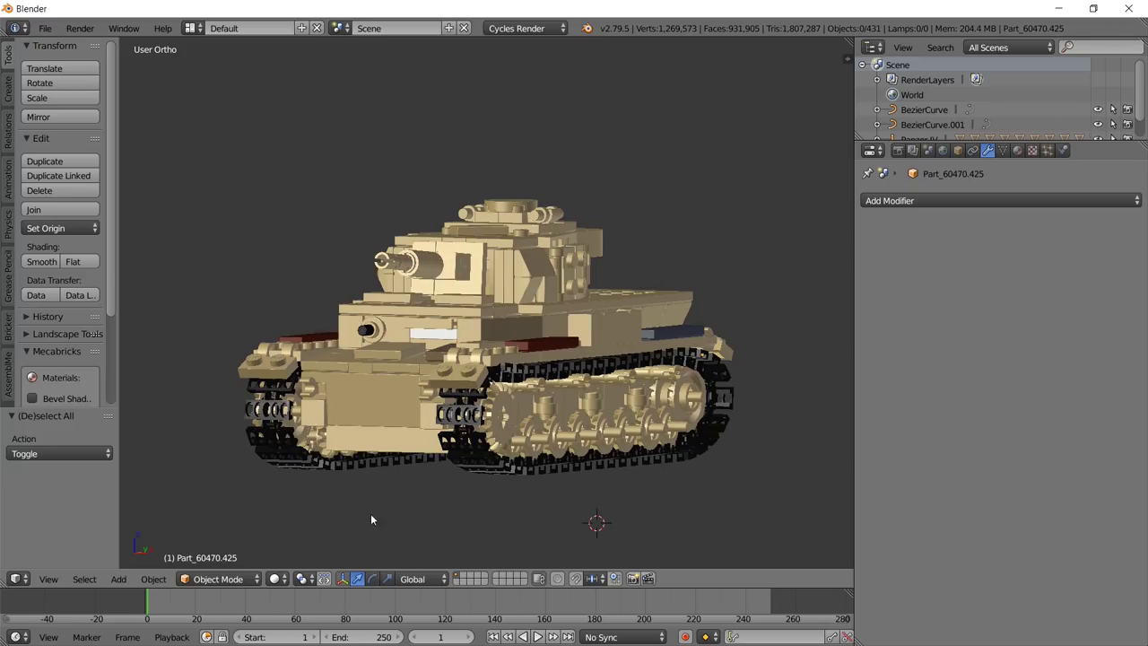
key("b")
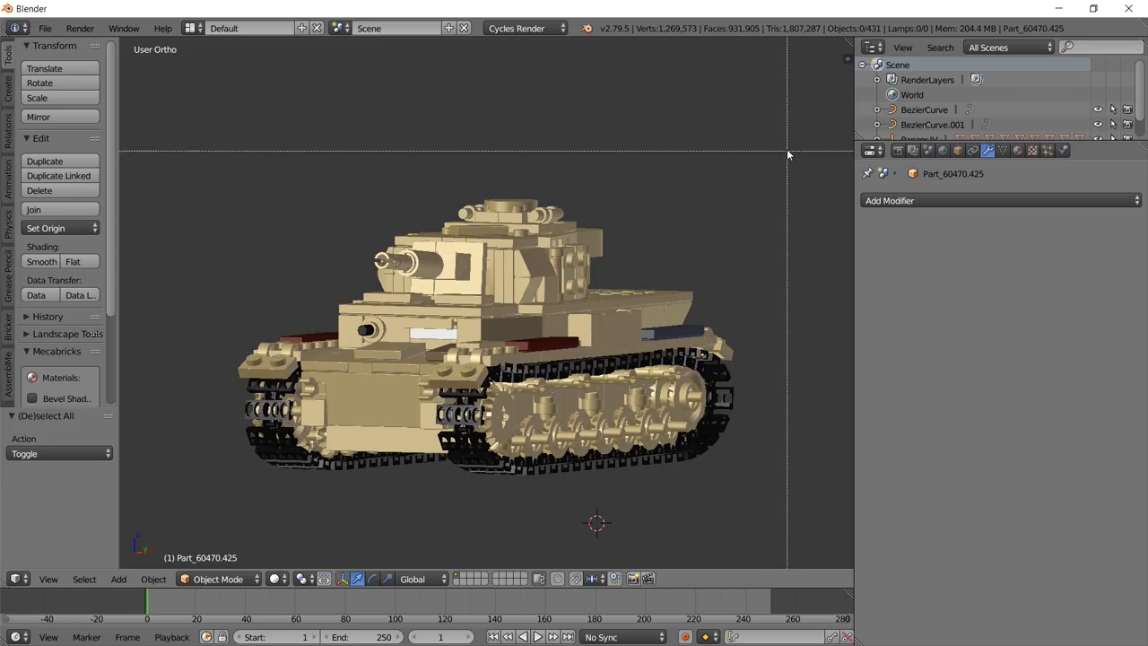
left_click_drag(787, 149, 208, 511)
scroll(503, 394, "up", 2, "ctrl")
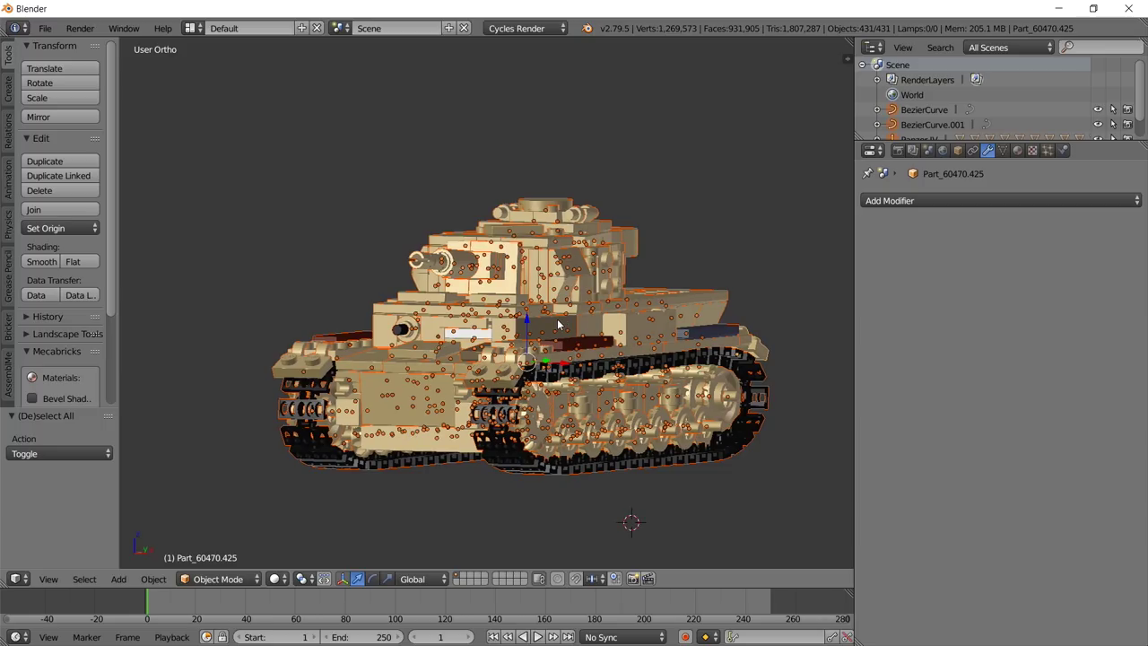
key("space")
type("randomize")
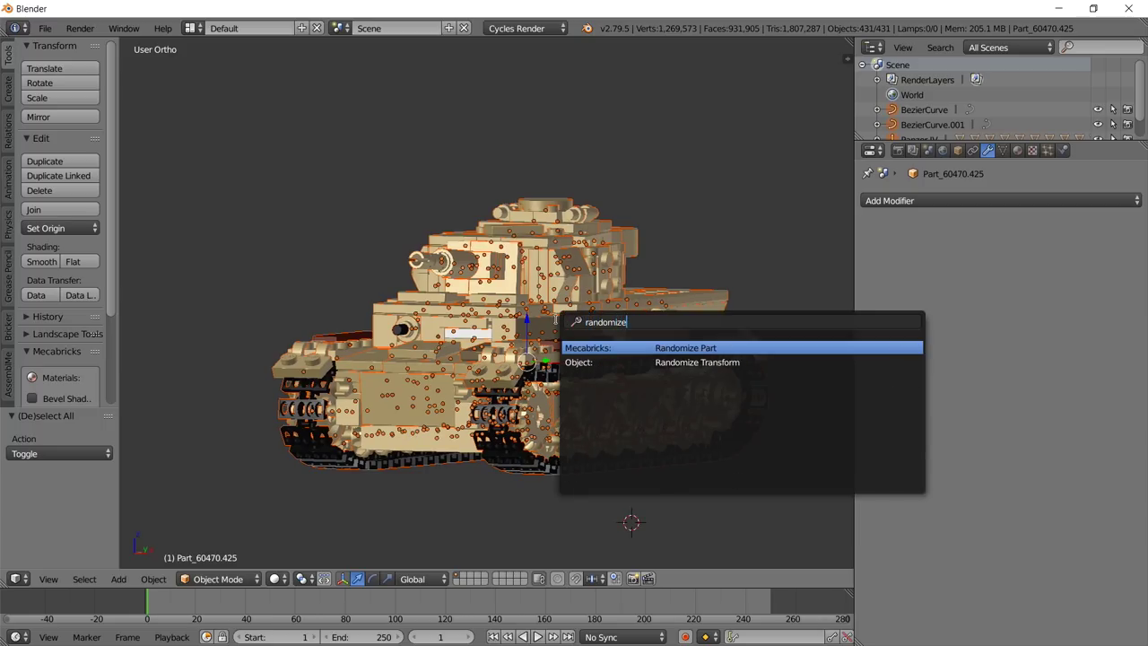
key("Down")
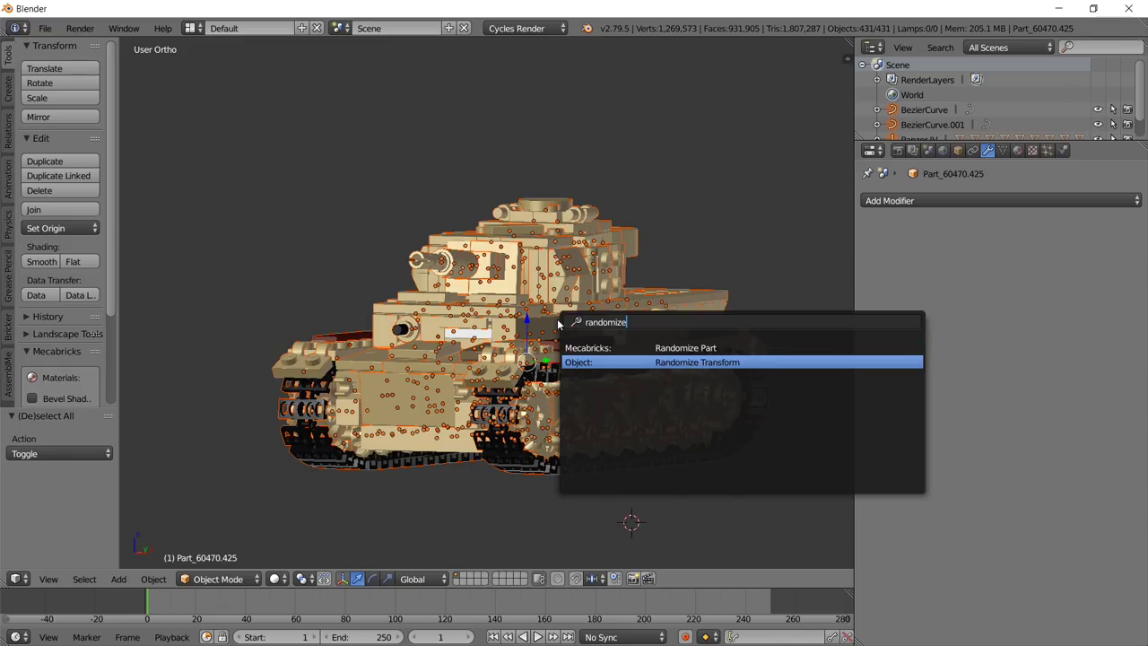
key("Return")
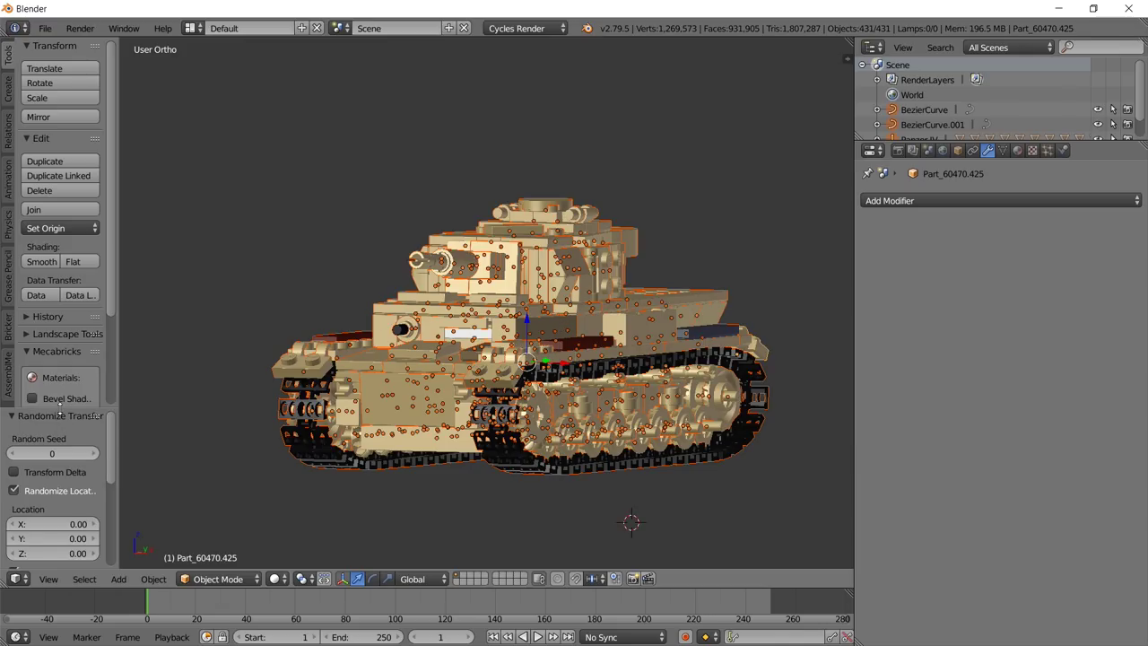
Set the Randomize Transform location amount to 0.10 on X, Y and Z.
scroll(59, 405, "down", 4)
left_click(66, 381)
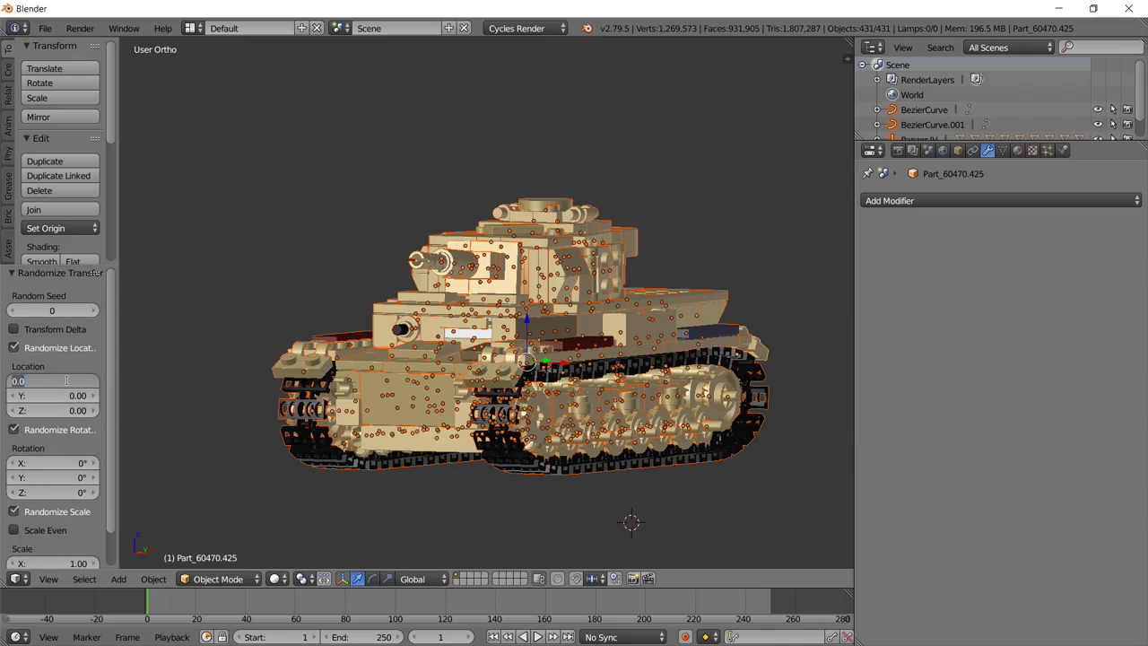
type("1")
left_click(53, 394)
type(".1")
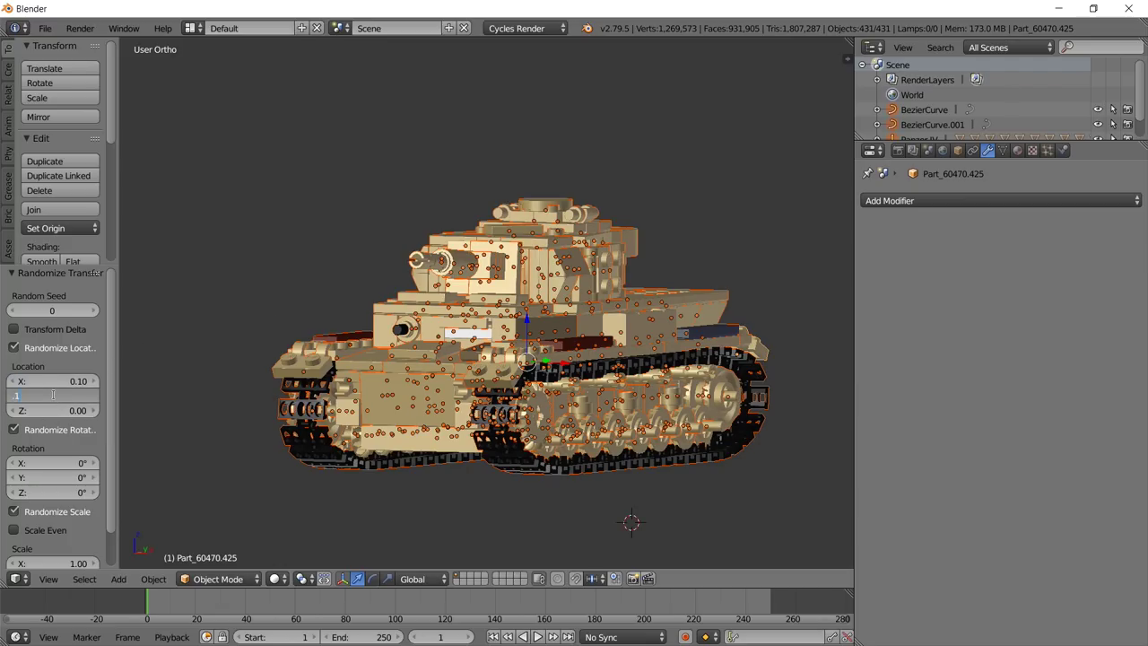
key("Return")
left_click(72, 411)
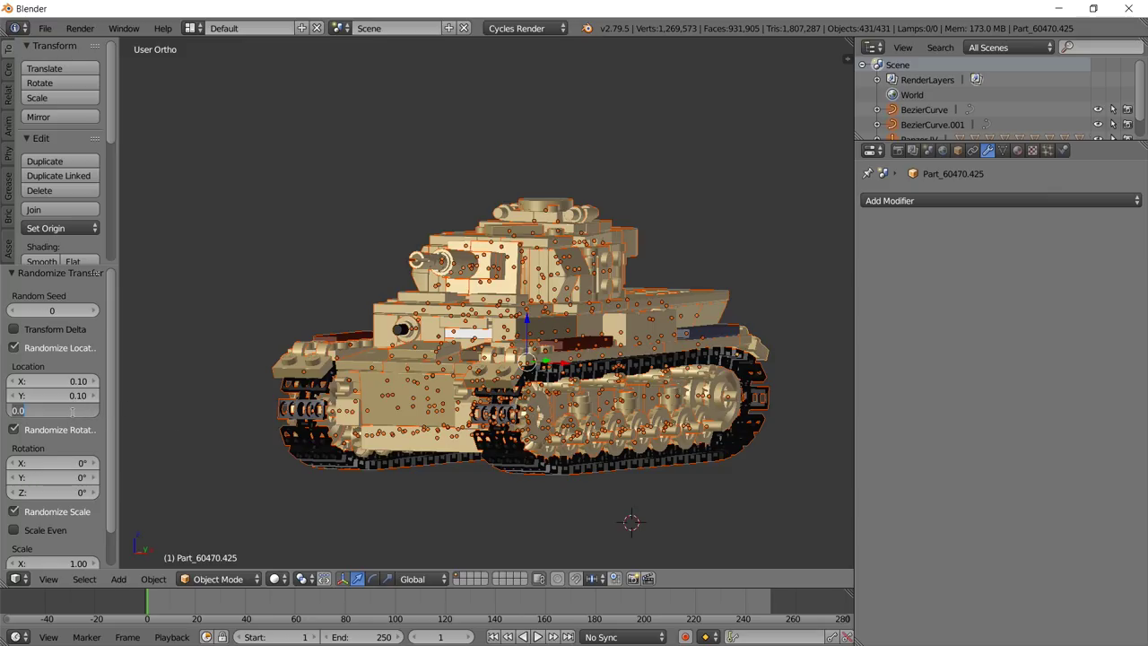
type(".1")
key("Return")
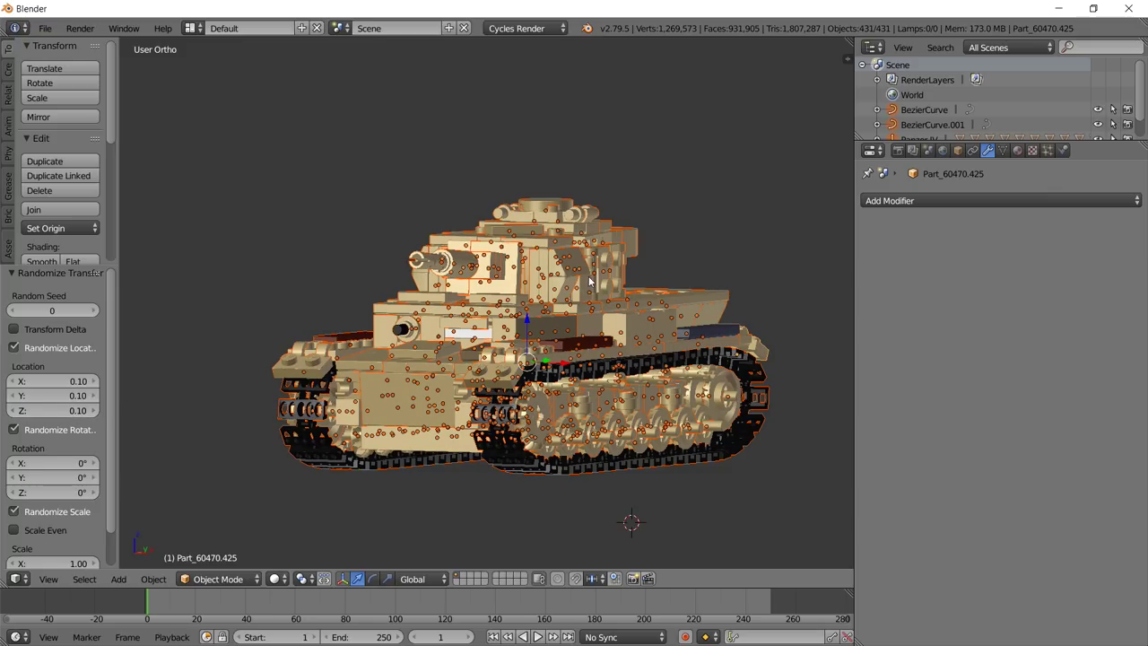
Set the Randomize Transform rotation amount to 0.5° on X, Y and Z.
left_click(54, 492)
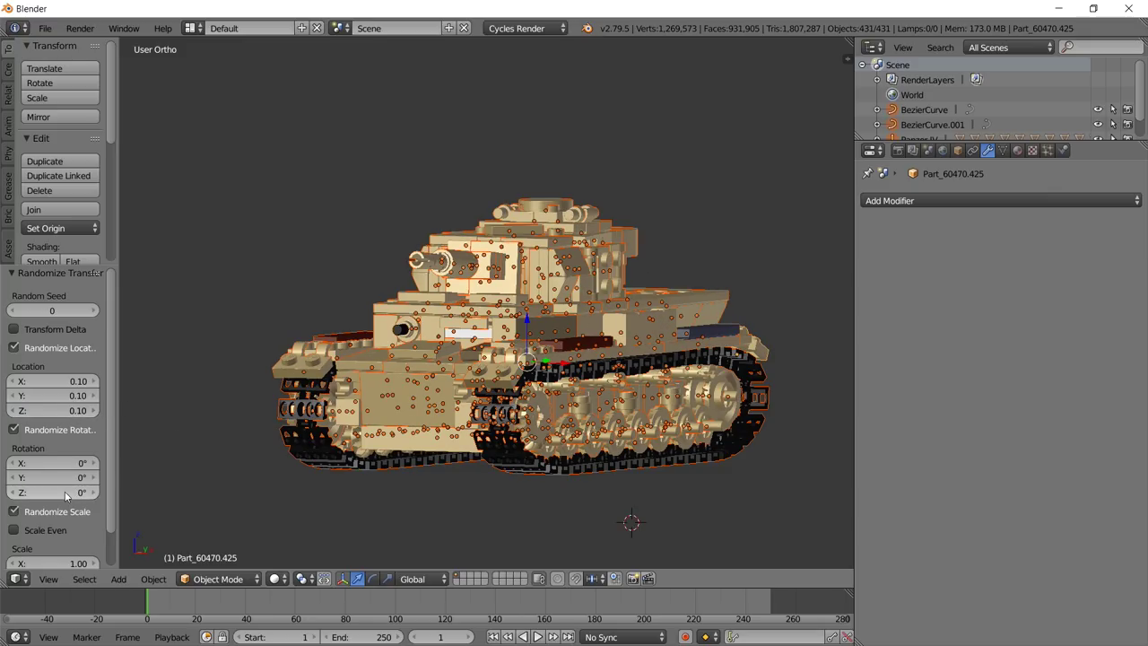
key("BackSpace")
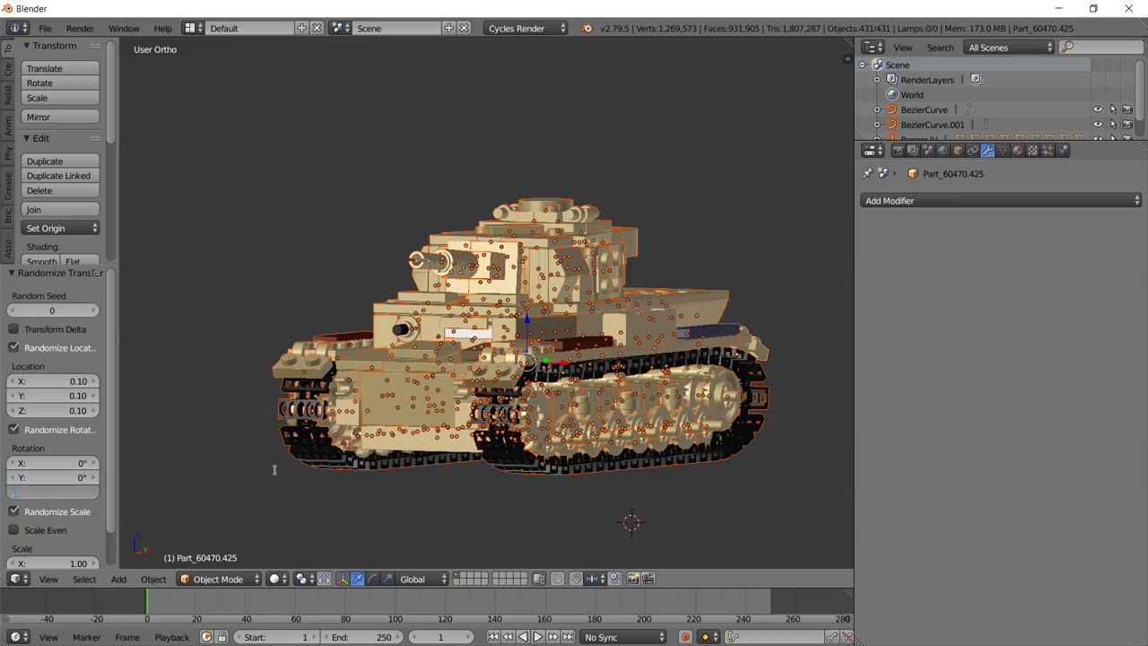
type(".5")
key("Return")
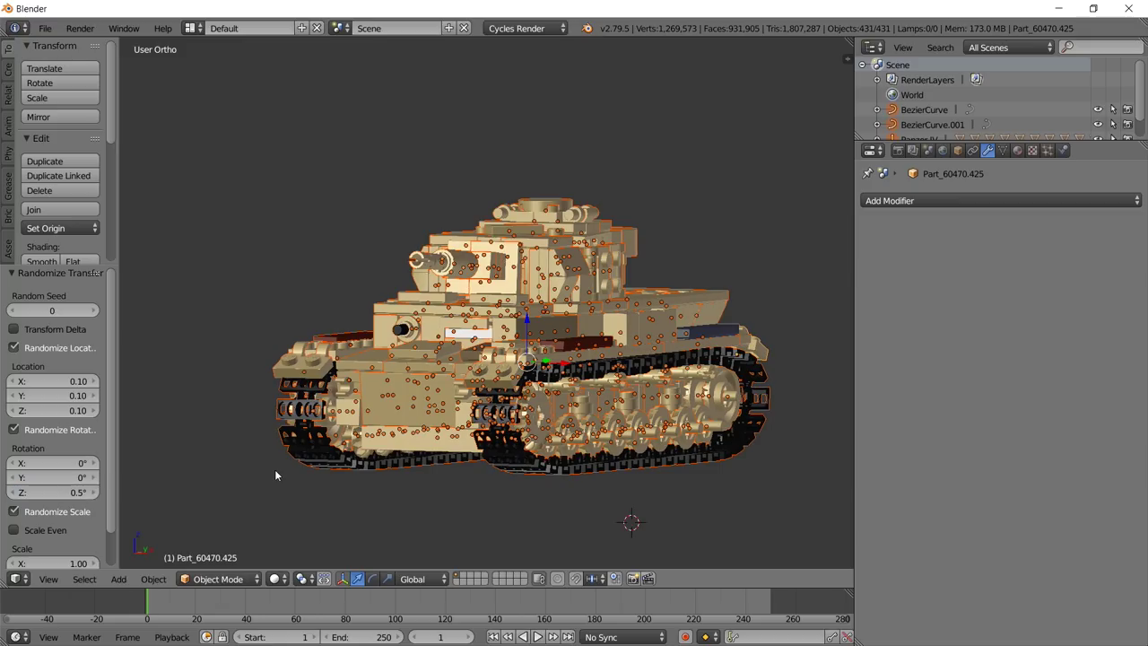
left_click(65, 477)
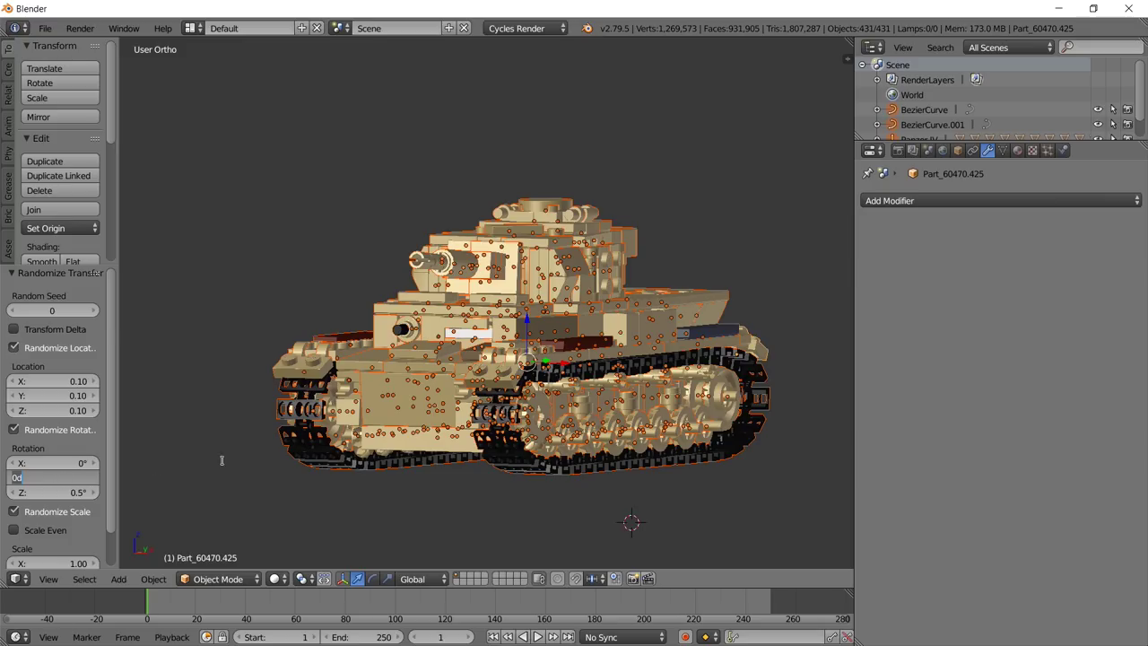
type(".5")
key("Return")
left_click(51, 473)
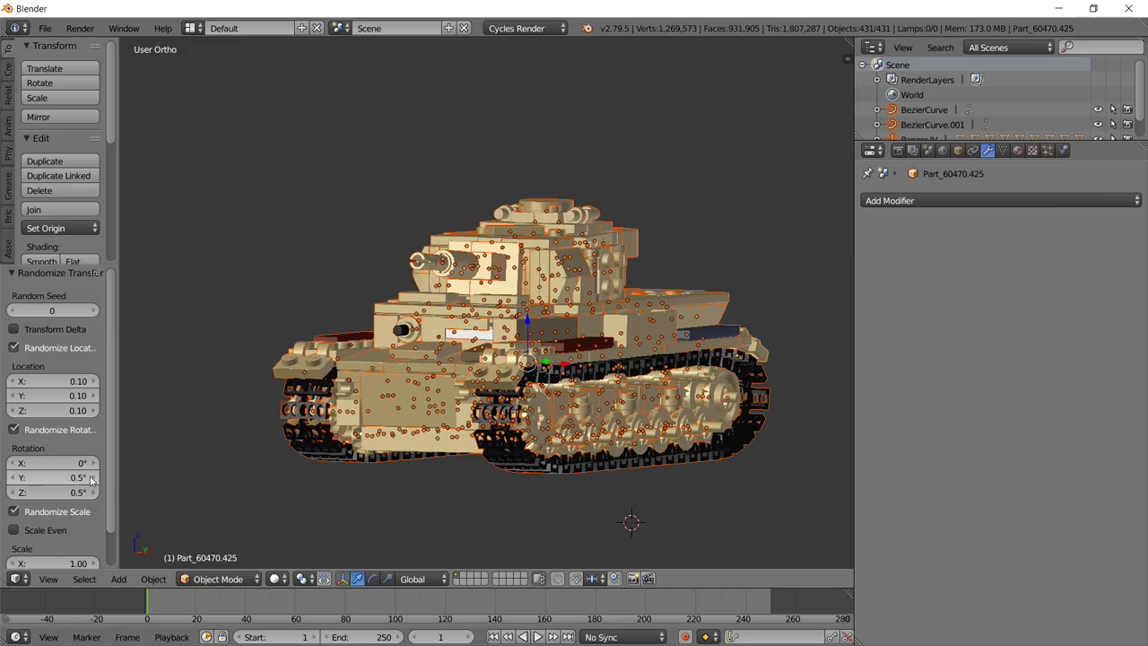
left_click(58, 462)
key("BackSpace")
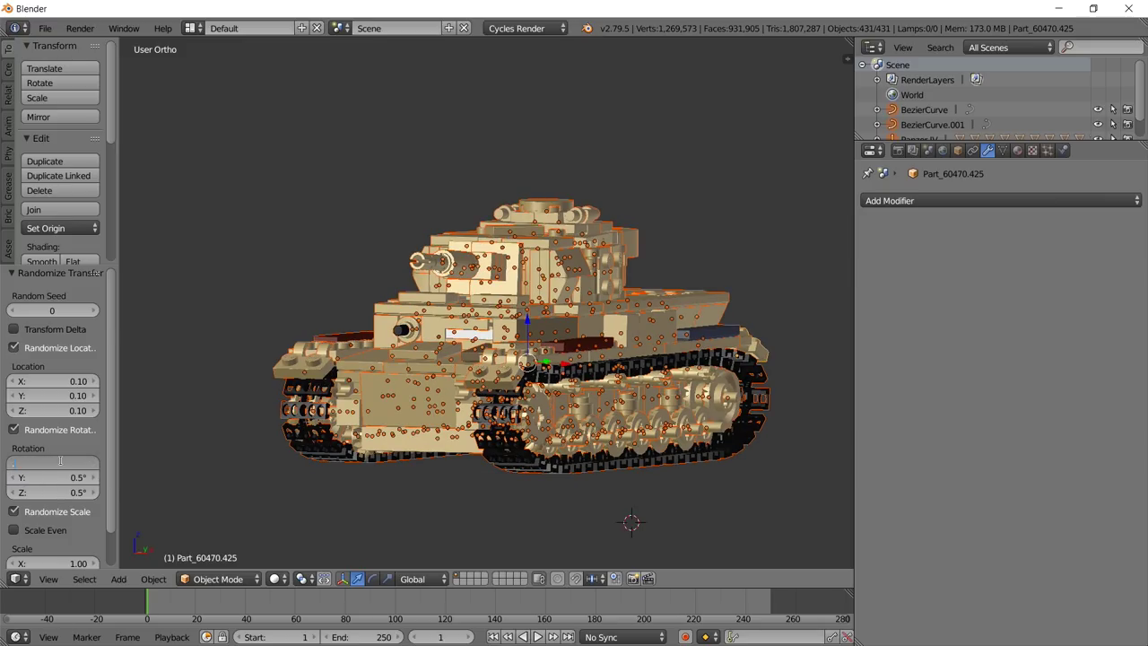
type(".5")
key("Return")
Clear the selection and inspect the randomized bricks and the arrayed track from the front and side.
key("a")
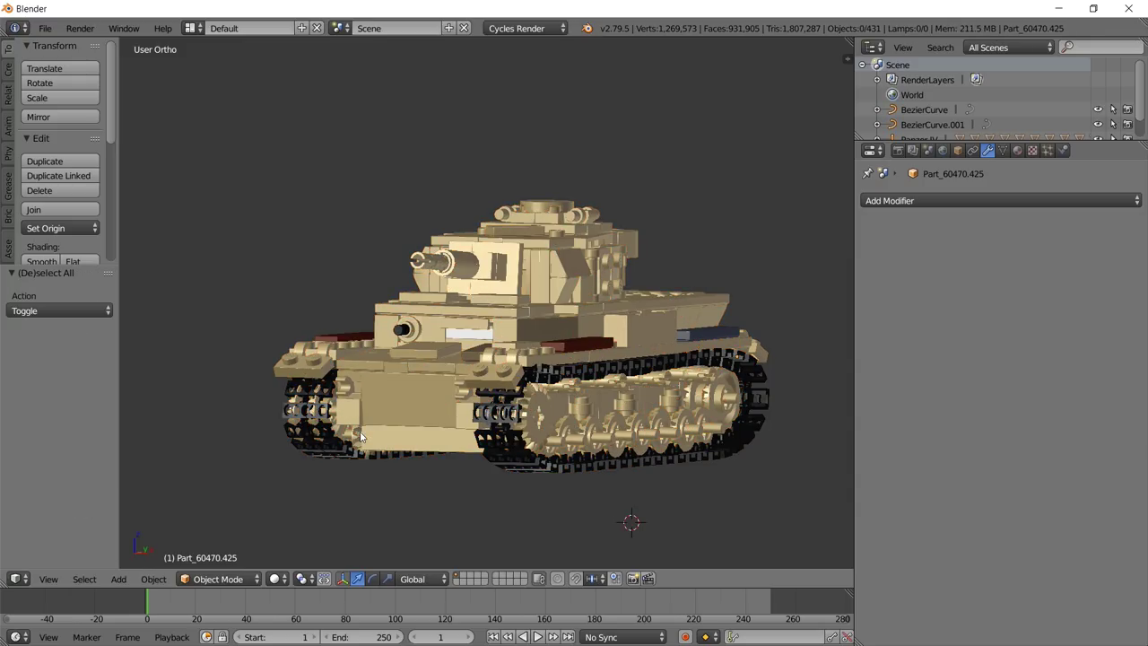
middle_click_drag(362, 436, 458, 415)
scroll(458, 414, "up", 4)
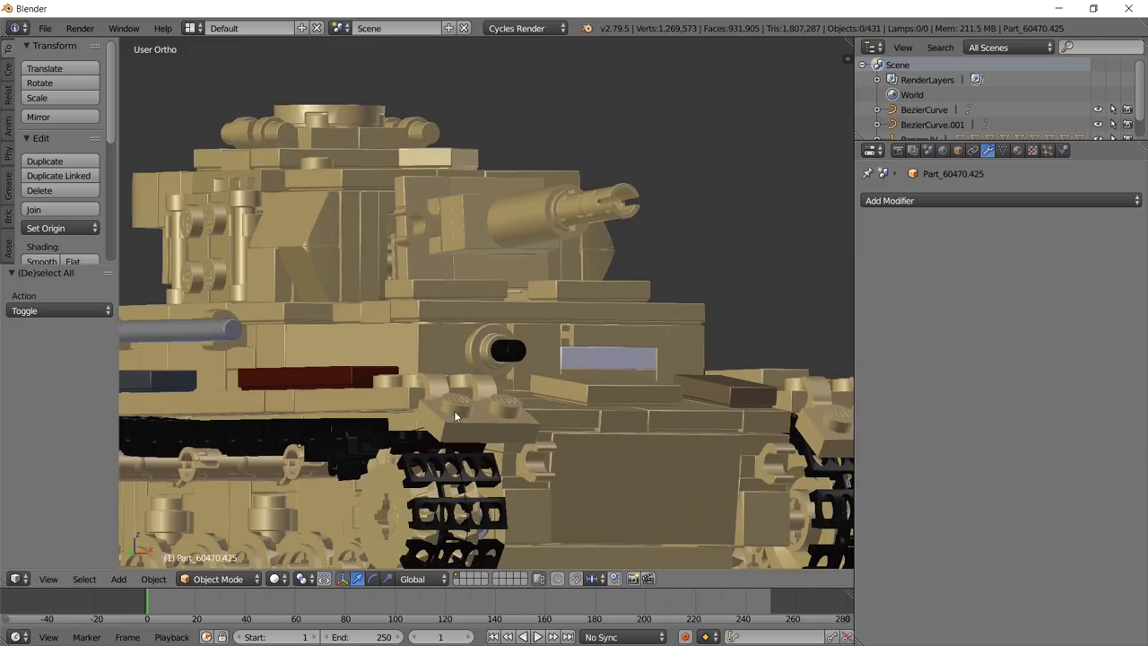
scroll(453, 470, "down", 5)
middle_click_drag(499, 311, 601, 466)
scroll(589, 471, "up", 5)
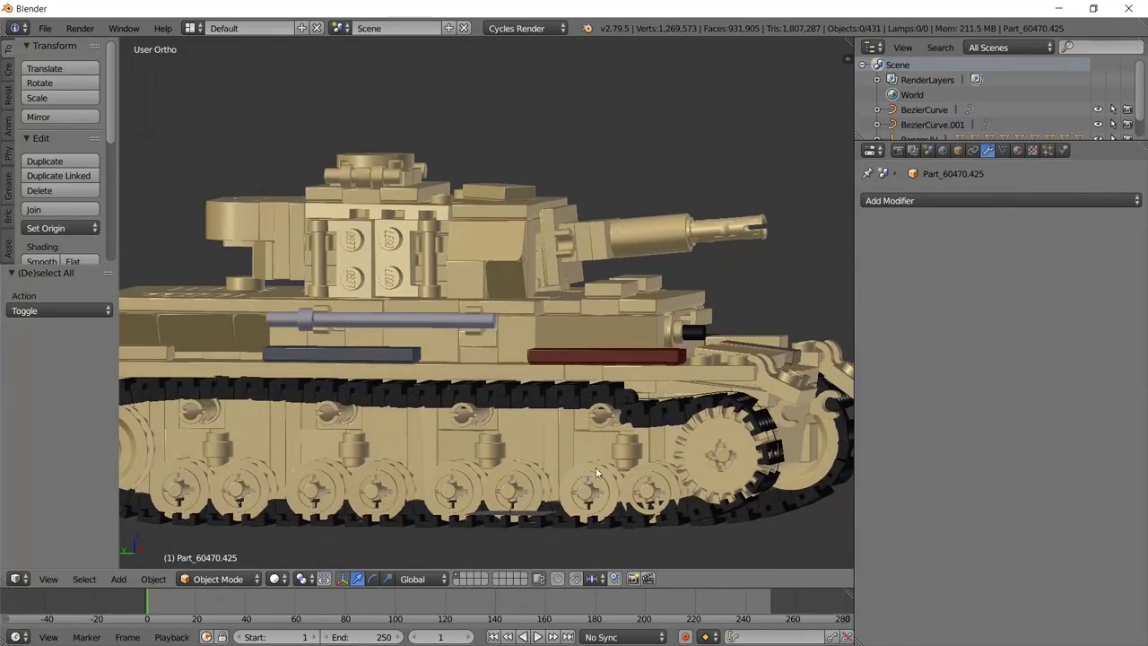
right_click(647, 413)
scroll(647, 410, "down", 3)
middle_click_drag(648, 409, 619, 424)
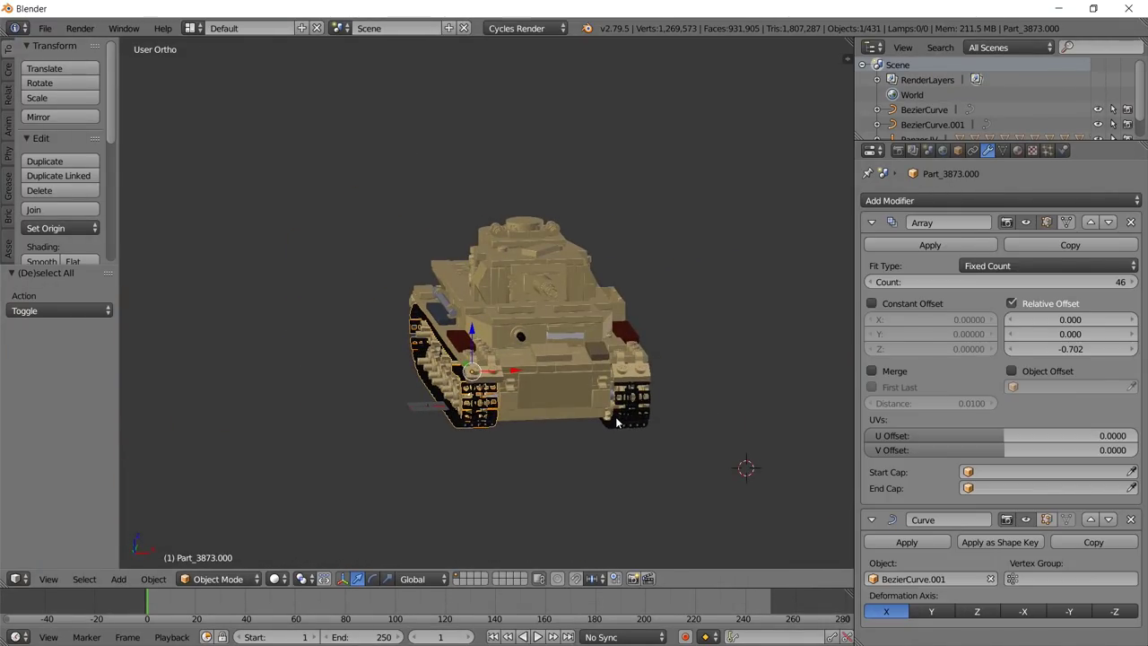
Undo the Randomize Transform on the whole tank and clear the selection.
right_click(616, 423)
key("a")
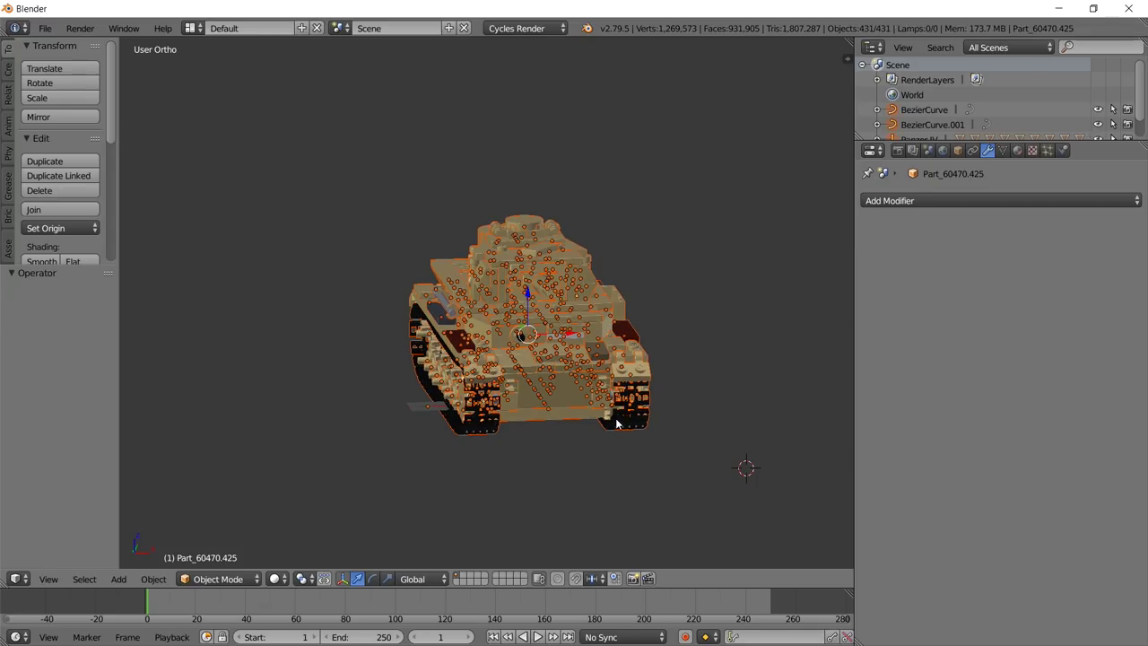
key("a")
Select both arrayed tracks together with their two Bezier curves and hide them.
scroll(641, 438, "up", 4)
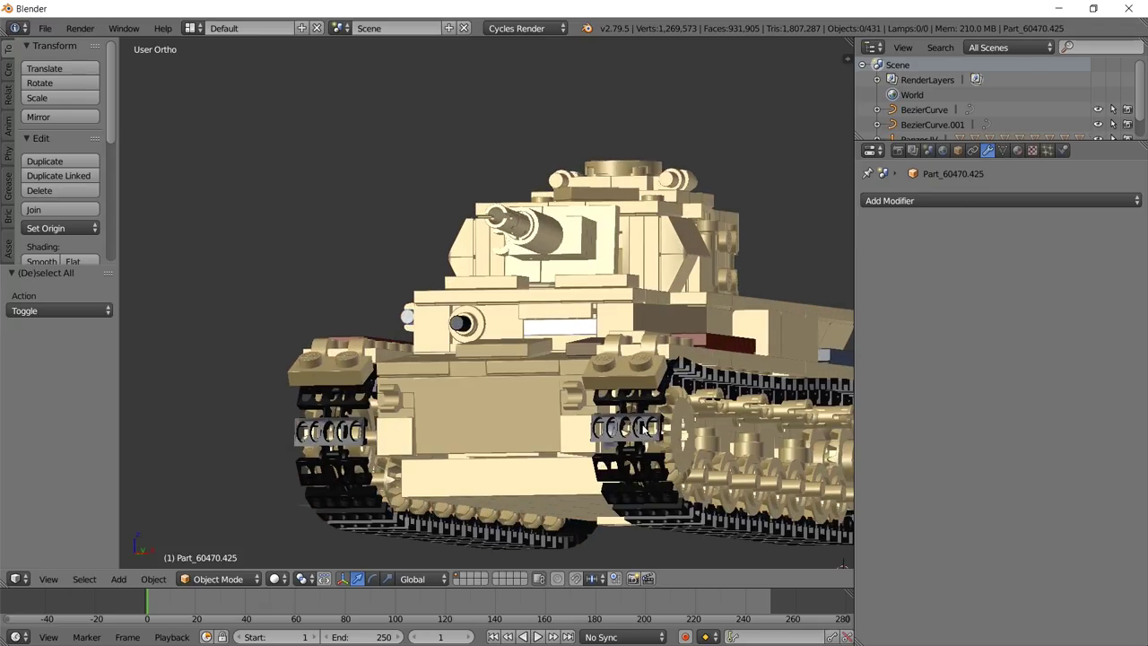
right_click(645, 430)
right_click(354, 429, "shift")
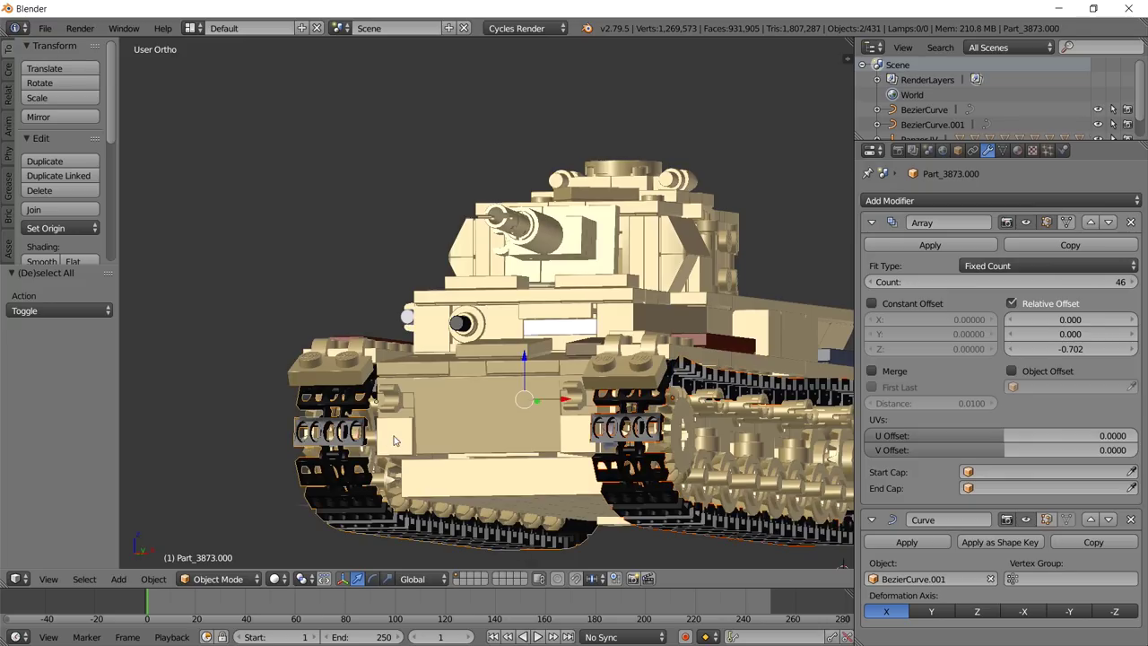
scroll(610, 447, "up", 3)
scroll(436, 382, "up", 3)
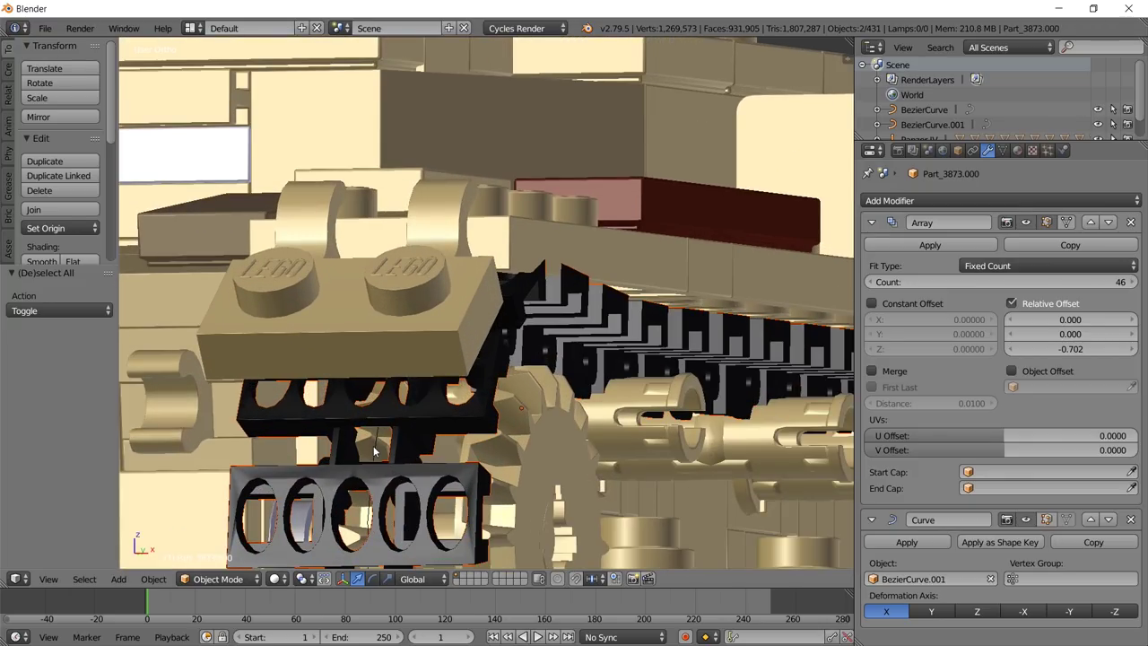
right_click(375, 451, "shift")
scroll(375, 451, "down", 2)
middle_click_drag(375, 451, 305, 397)
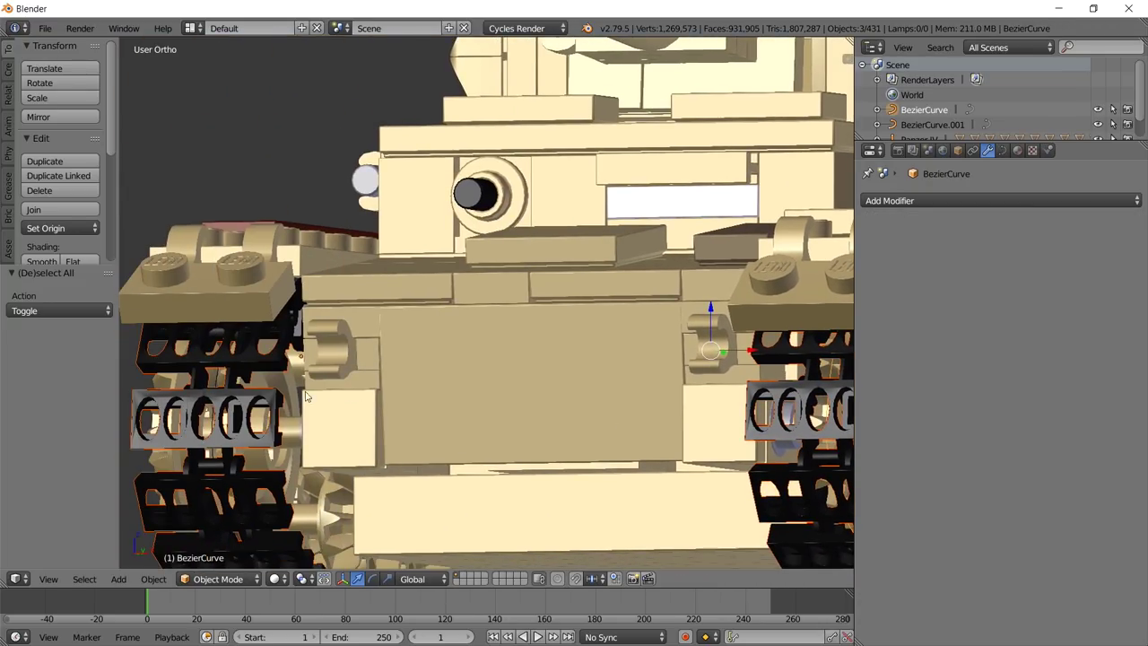
scroll(259, 384, "down", 5)
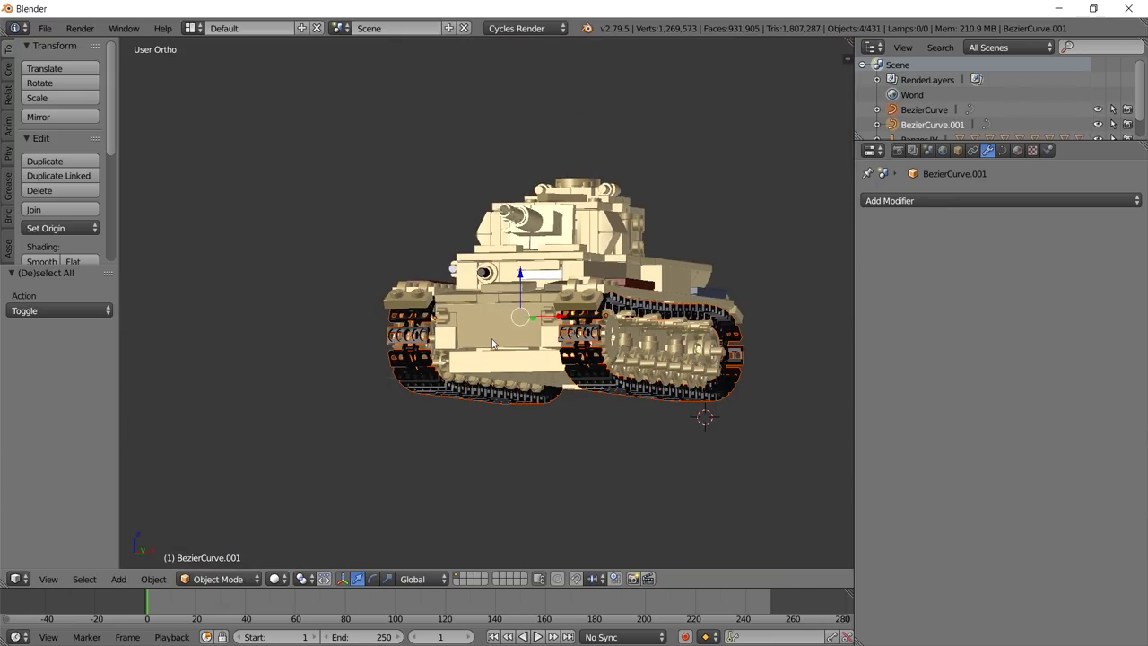
key("h")
Box-select all visible tank parts and run Randomize Transform on them with location 0.10 and rotation 0.5° on every axis.
key("a")
key("b")
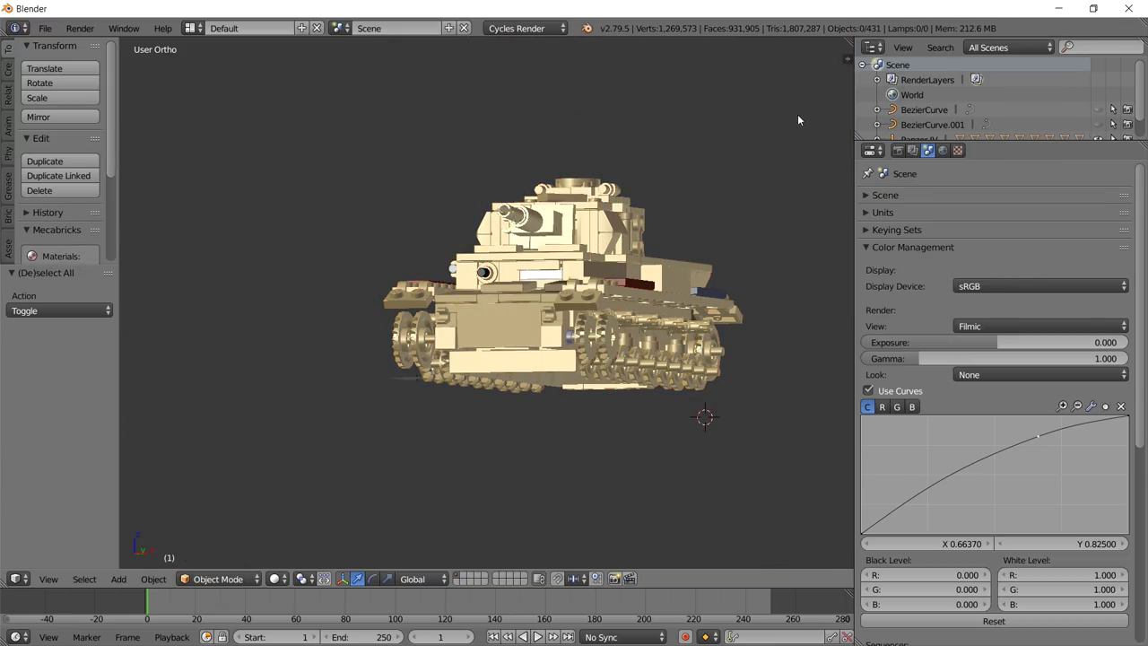
left_click_drag(797, 114, 337, 449)
key("space")
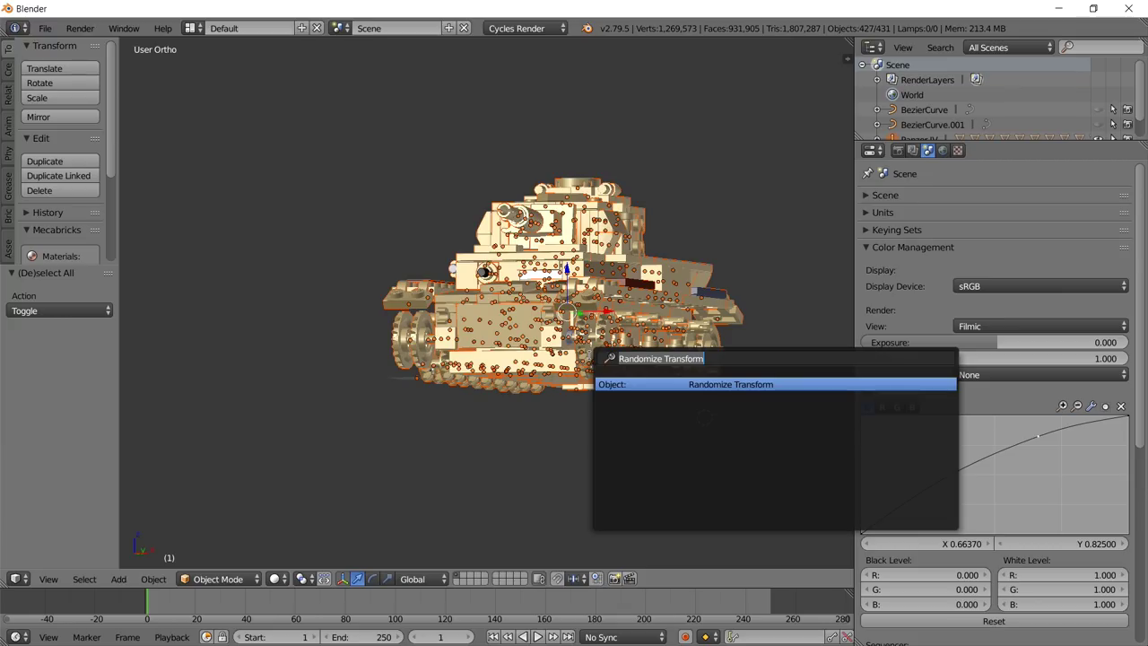
left_click(722, 387)
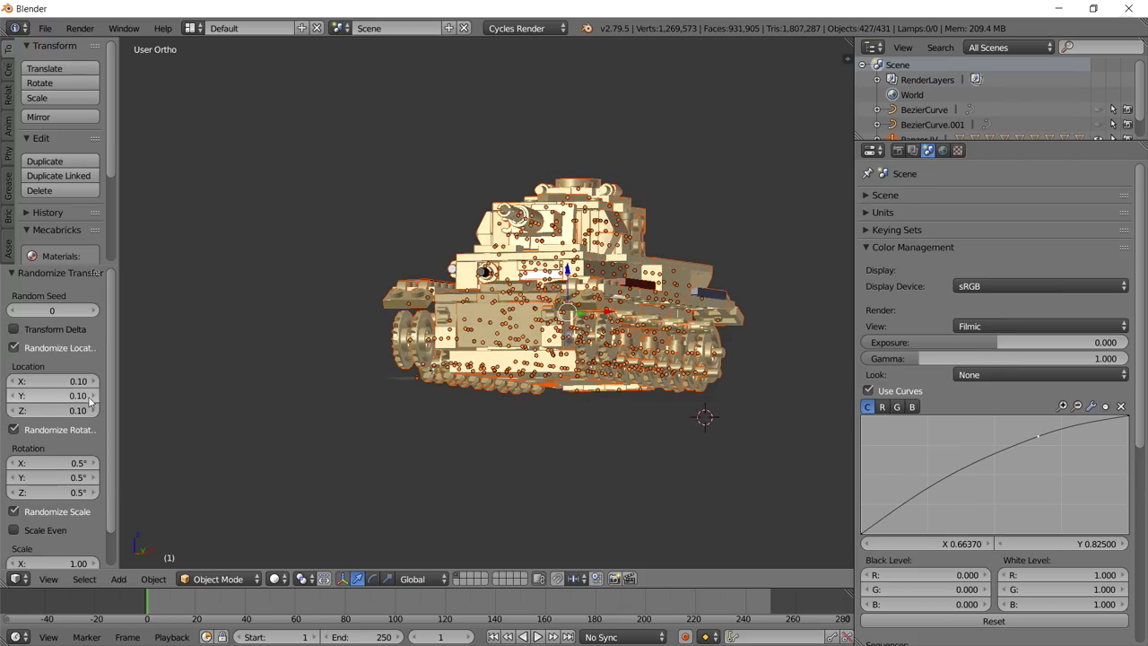
middle_click_drag(370, 393, 597, 449)
scroll(557, 449, "up", 2)
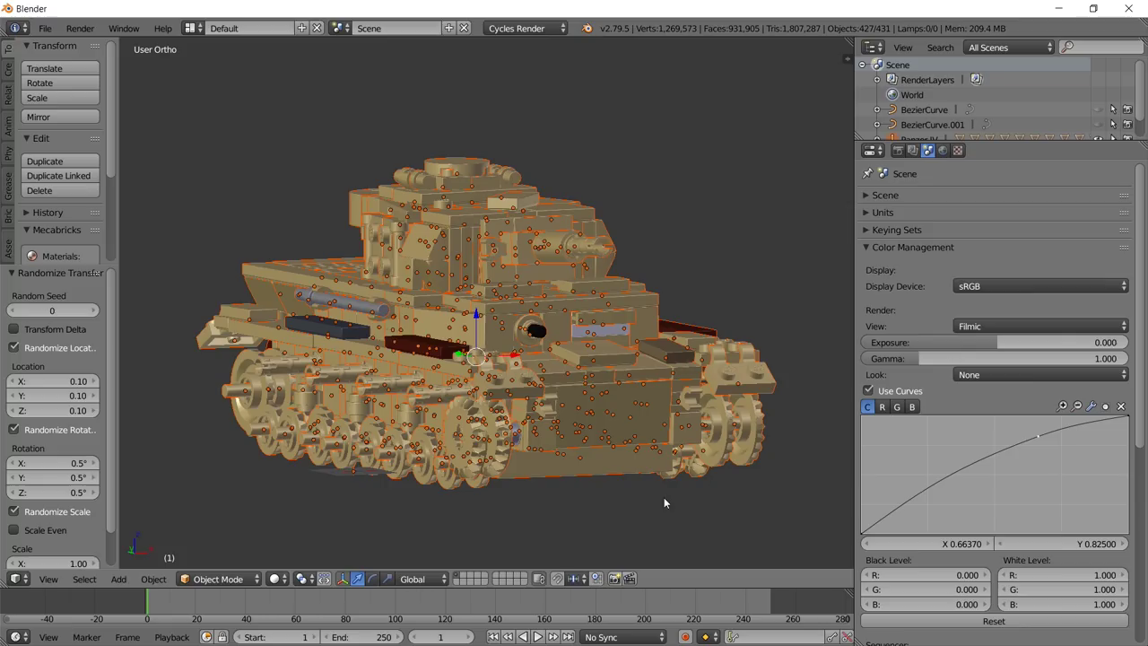
Clear the selection, unhide the tracks and curves, and check the whole tank from several sides.
key("a")
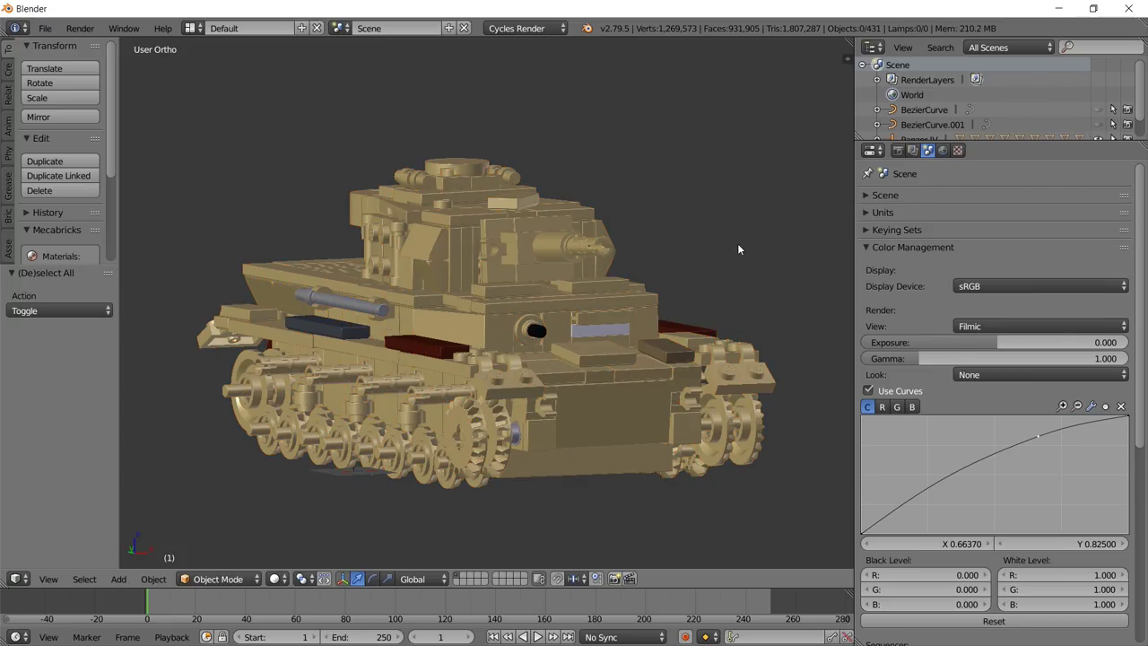
key("alt+h")
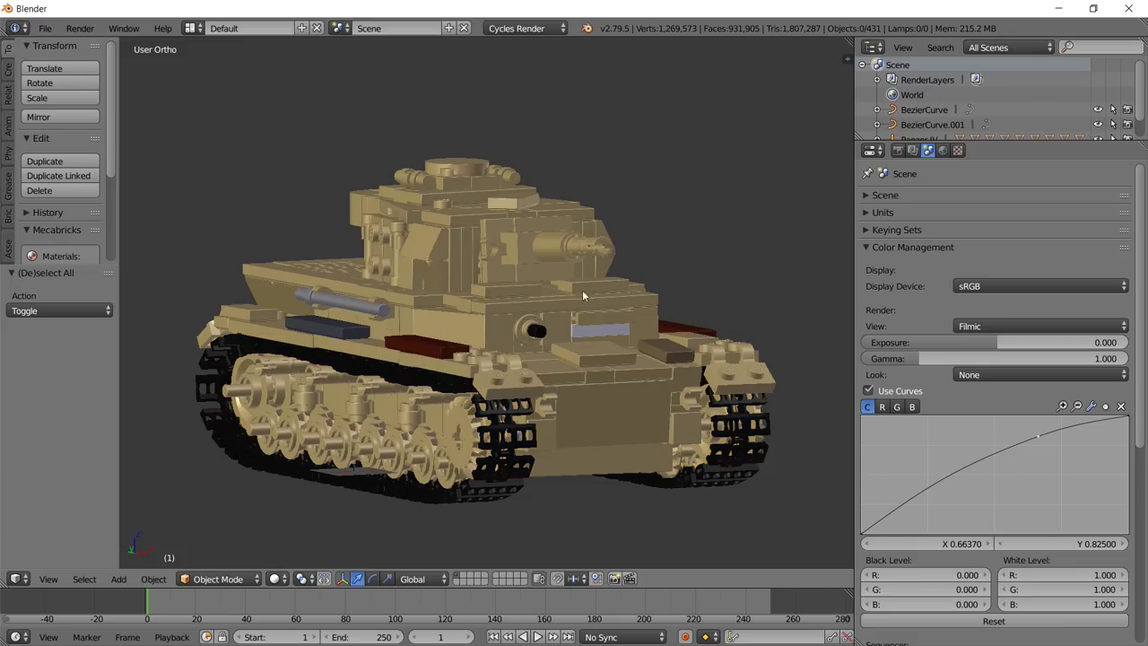
middle_click_drag(582, 290, 463, 329)
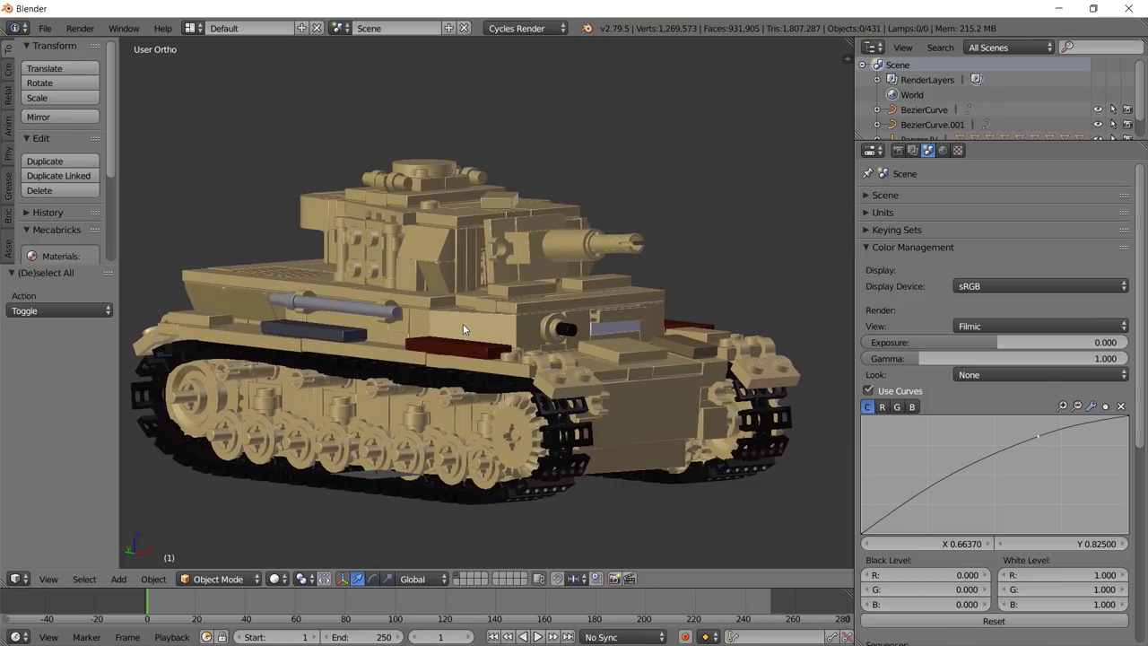
scroll(603, 282, "down", 5)
middle_click_drag(602, 282, 489, 301)
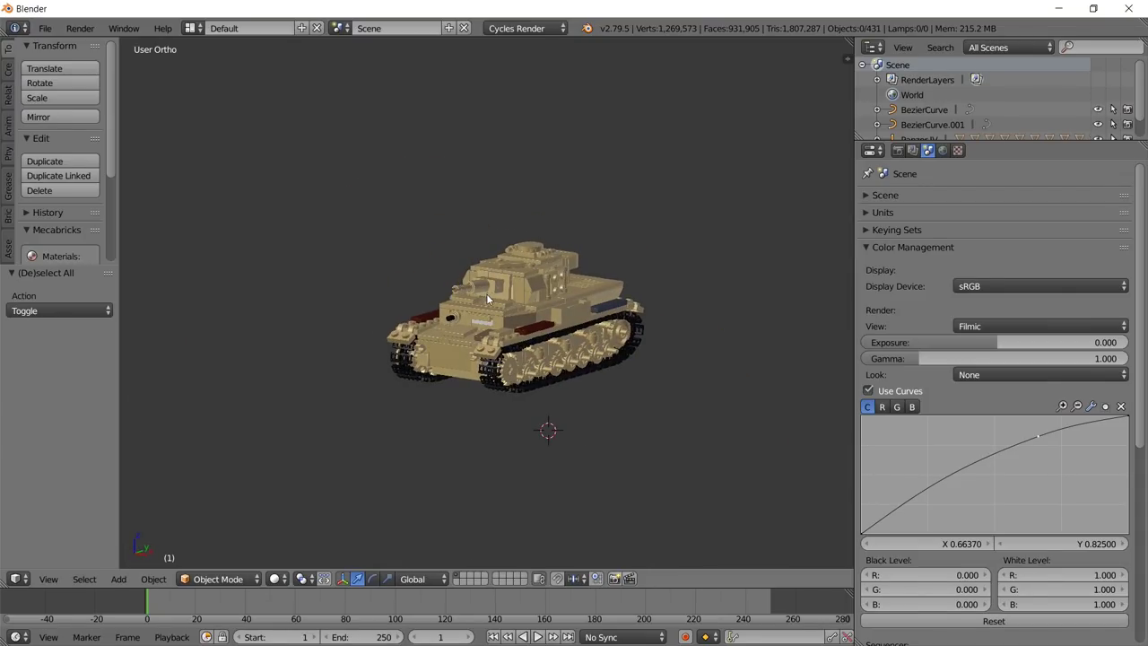
scroll(487, 293, "up", 3)
middle_click_drag(712, 420, 558, 463)
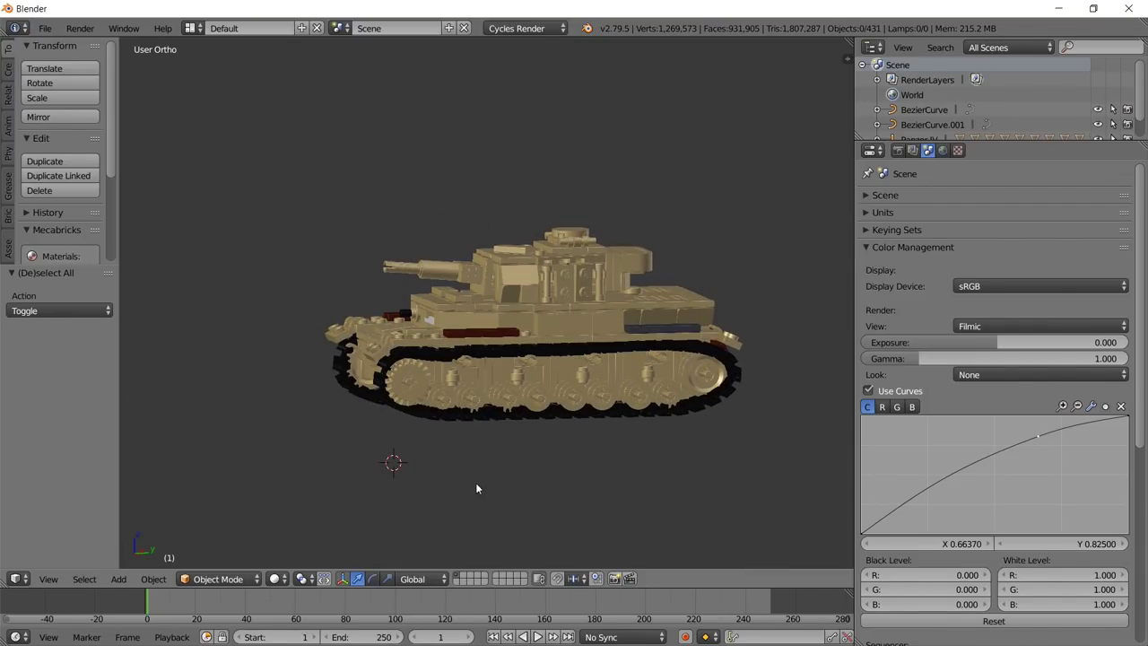
Add a camera at the 3D cursor and enlarge it to a scale of about 17.2.
key("shift+a")
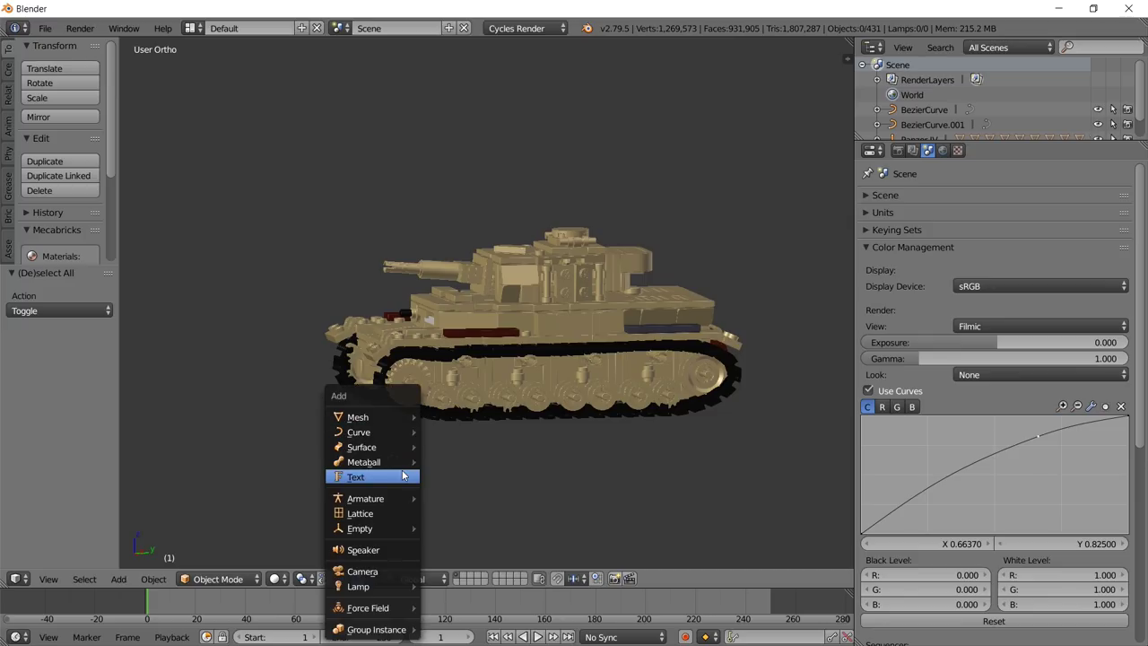
left_click(399, 572)
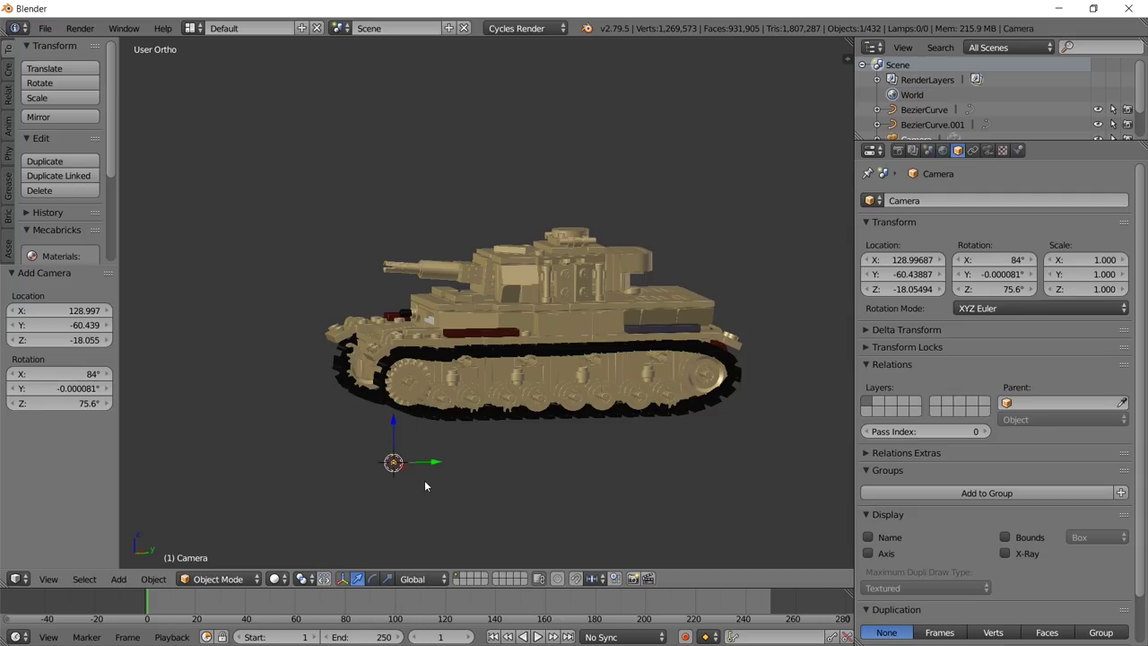
key("s")
left_click(599, 417)
middle_click_drag(600, 417, 740, 441)
key("s")
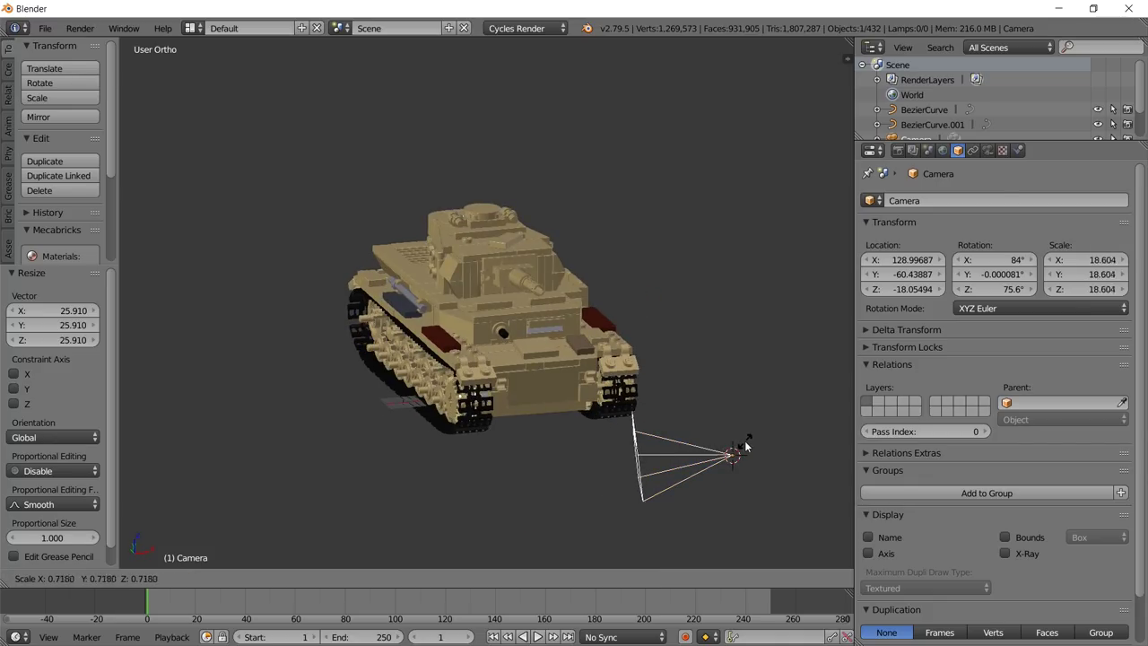
left_click(742, 446)
scroll(542, 391, "up", 6)
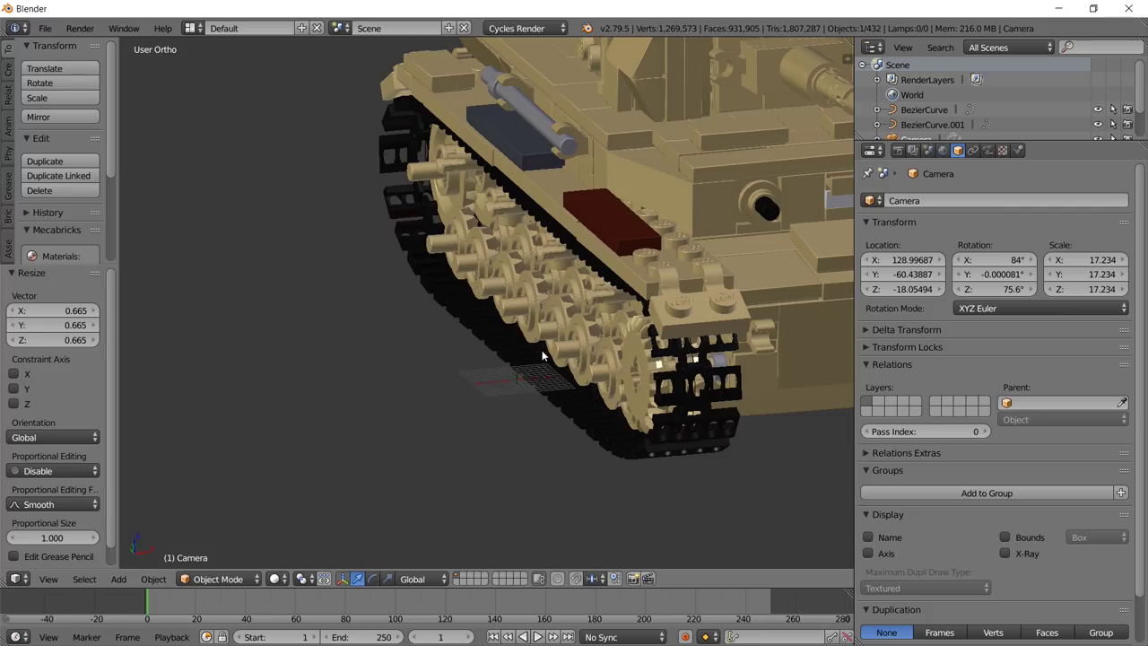
Look through the scene camera, fit its frame to the viewport and lock the camera to the view.
scroll(524, 388, "down", 6)
middle_click_drag(524, 389, 605, 199)
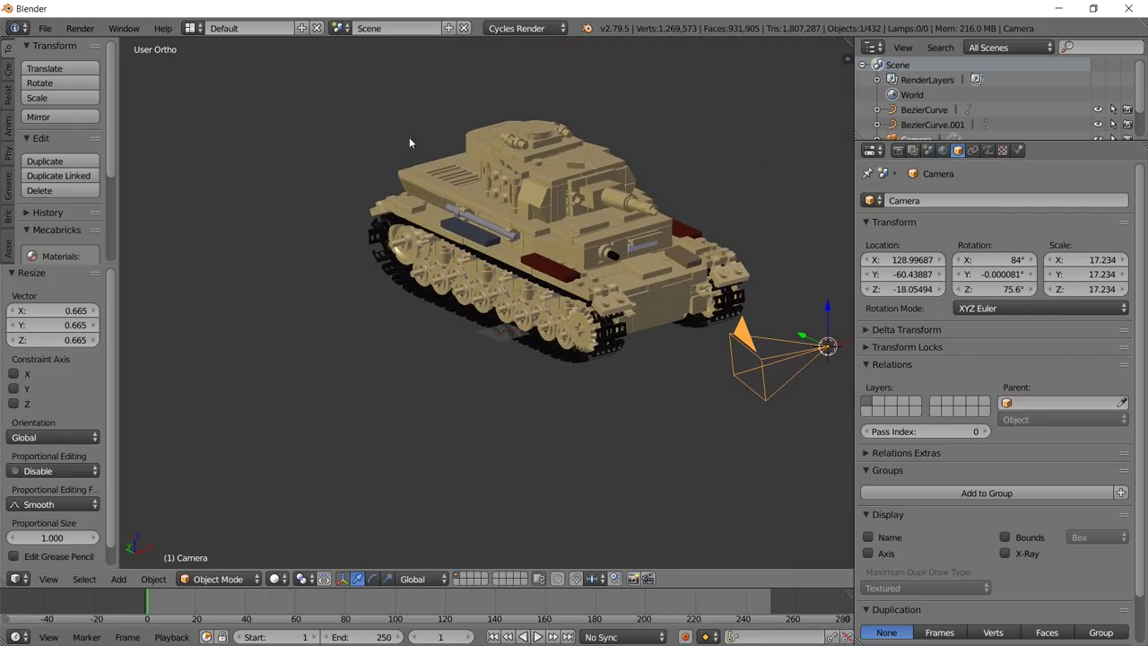
middle_click_drag(409, 142, 425, 308)
scroll(425, 308, "down", 8)
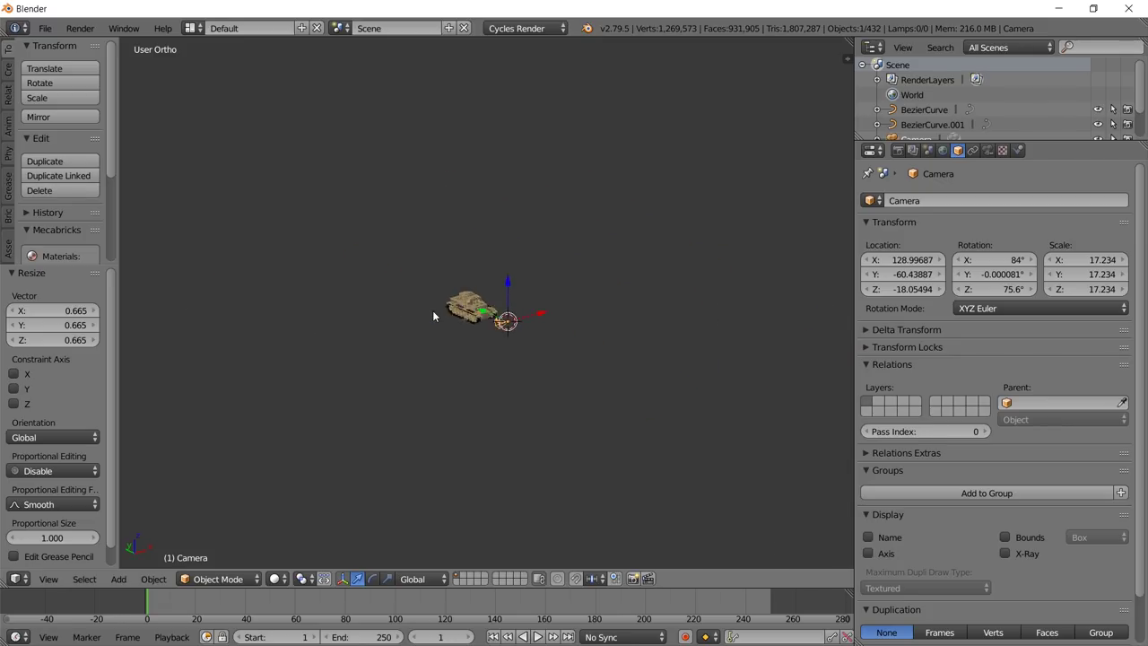
scroll(432, 311, "up", 10)
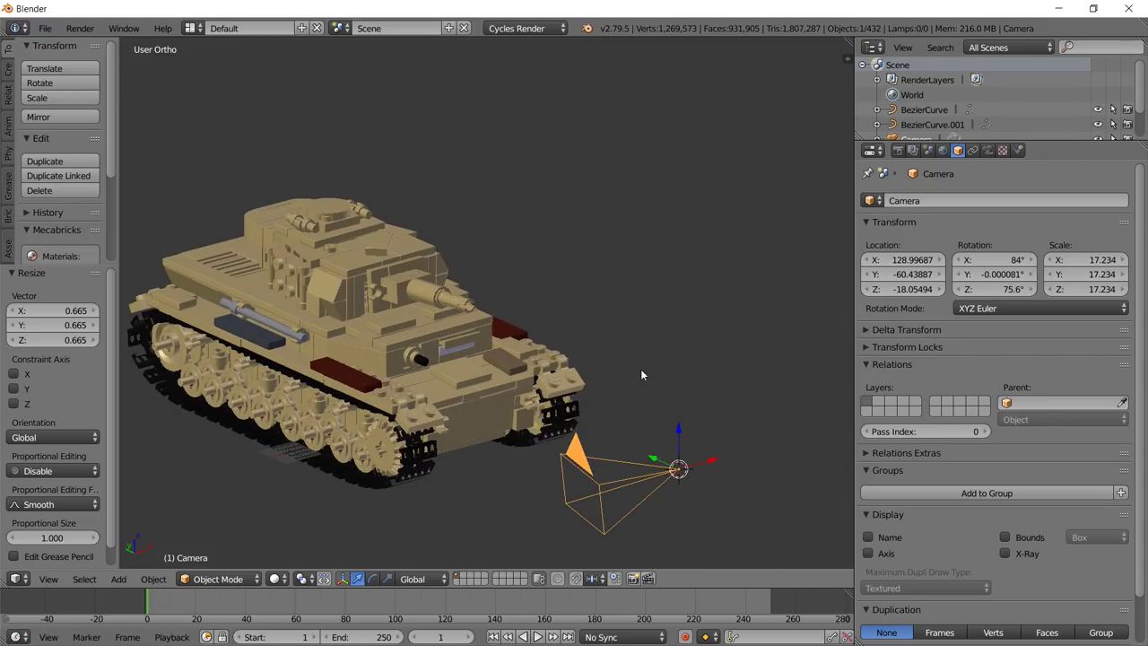
key("KP_0")
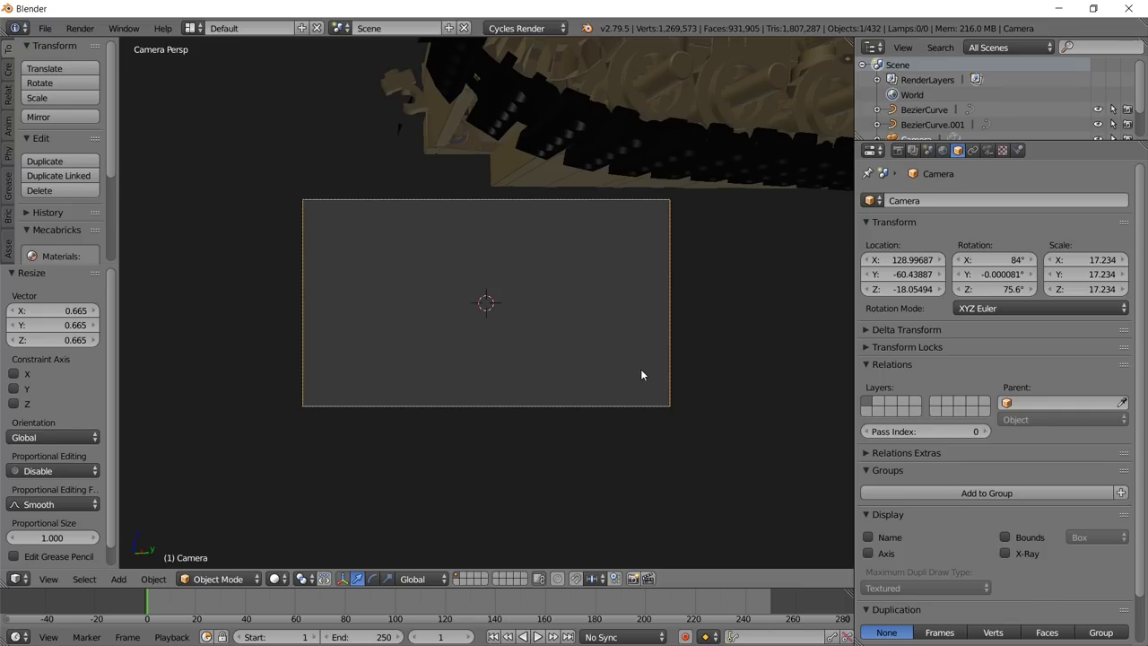
key("Home")
key("n")
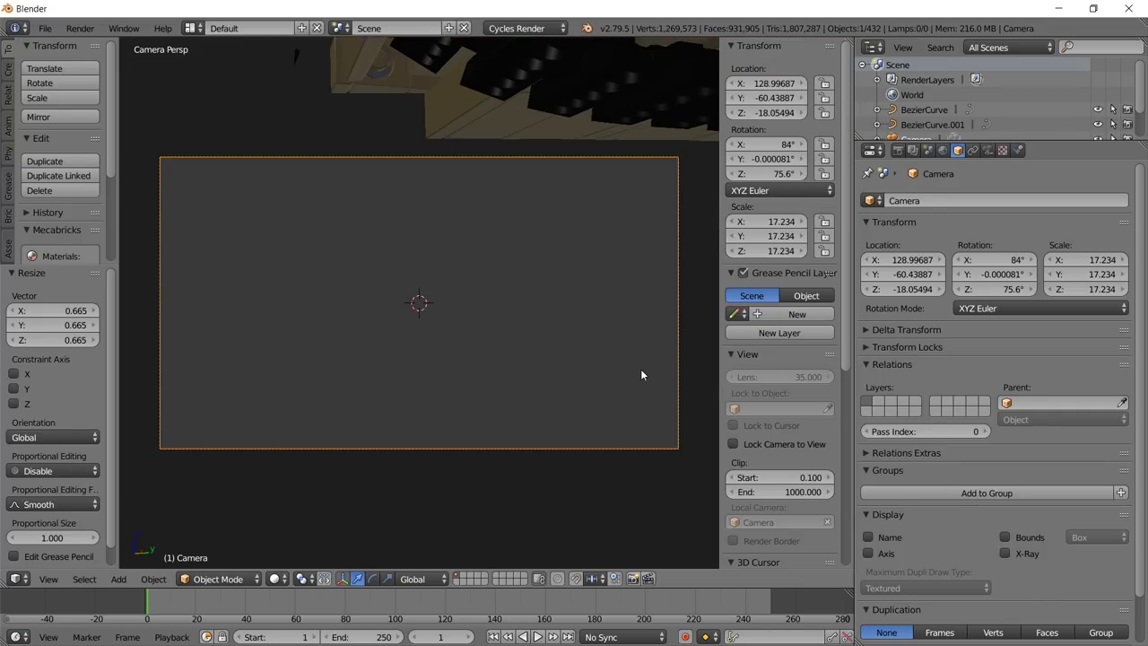
left_click(784, 444)
Orbit the locked camera around to the tank's front corner beside the track sprocket and adjust its distance.
middle_click_drag(503, 275, 491, 408)
scroll(546, 277, "down", 4)
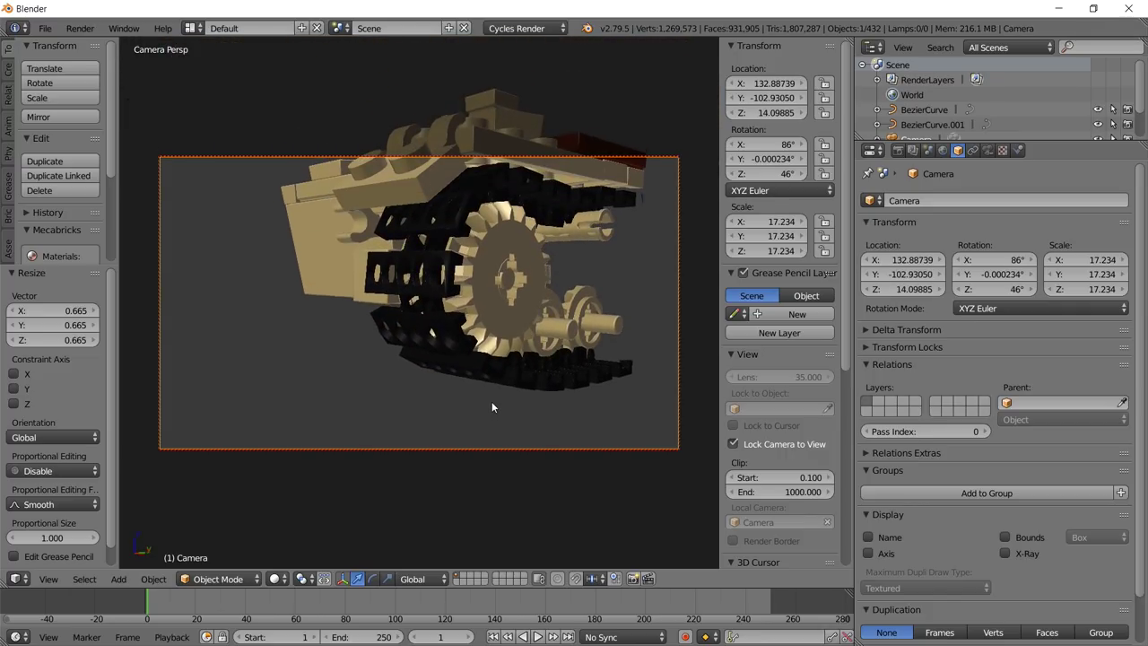
scroll(511, 308, "up", 2)
scroll(511, 309, "up", 5)
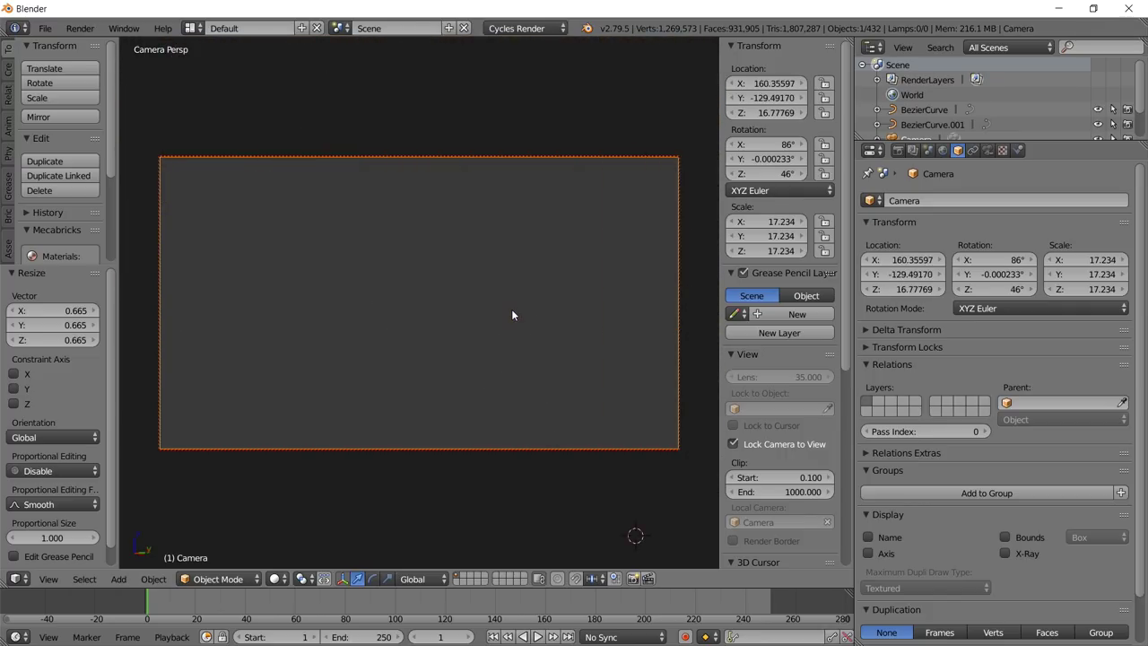
scroll(512, 315, "down", 1)
scroll(512, 315, "up", 1)
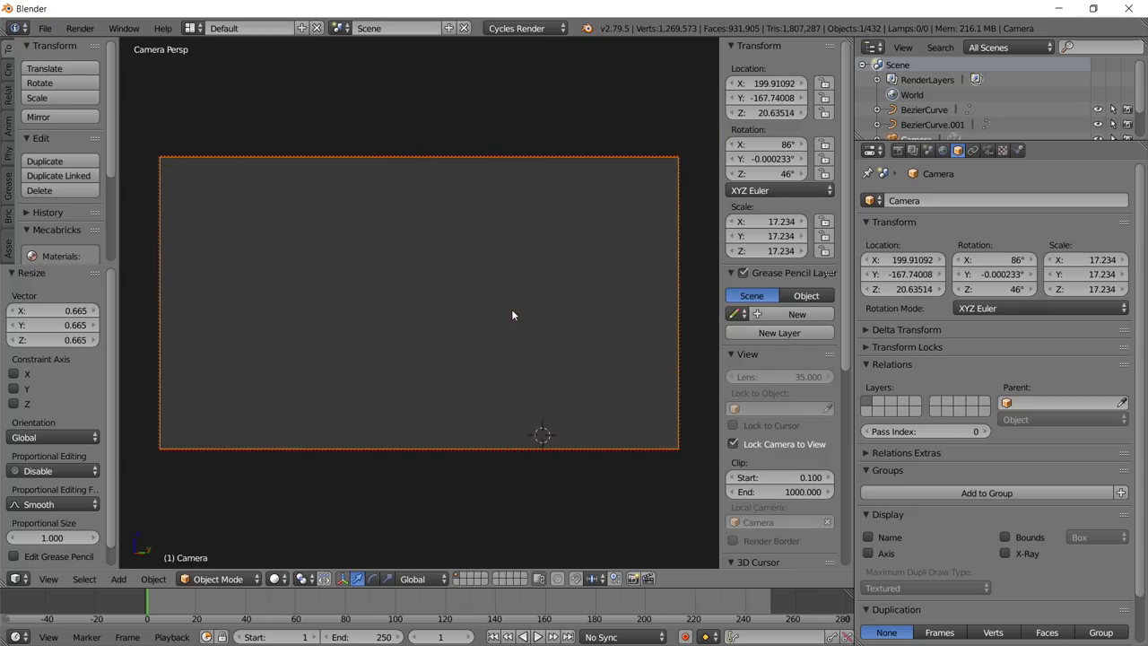
scroll(513, 315, "down", 2)
scroll(513, 315, "down", 3)
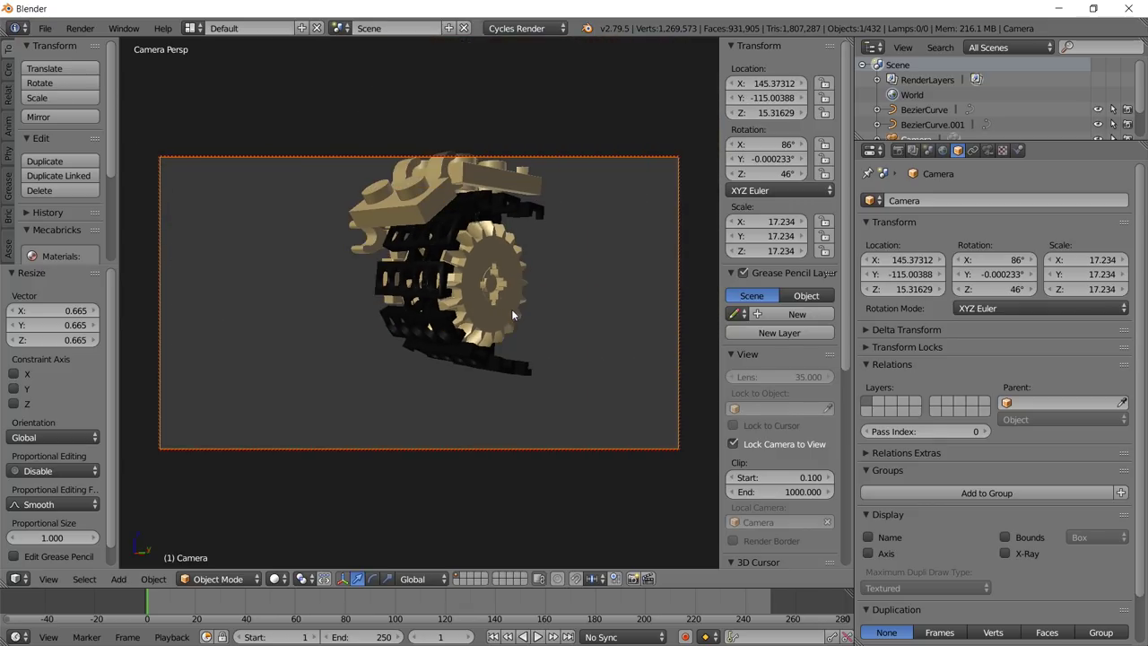
scroll(512, 315, "up", 5)
scroll(513, 315, "up", 3)
scroll(454, 438, "down", 2)
middle_click_drag(547, 379, 593, 383)
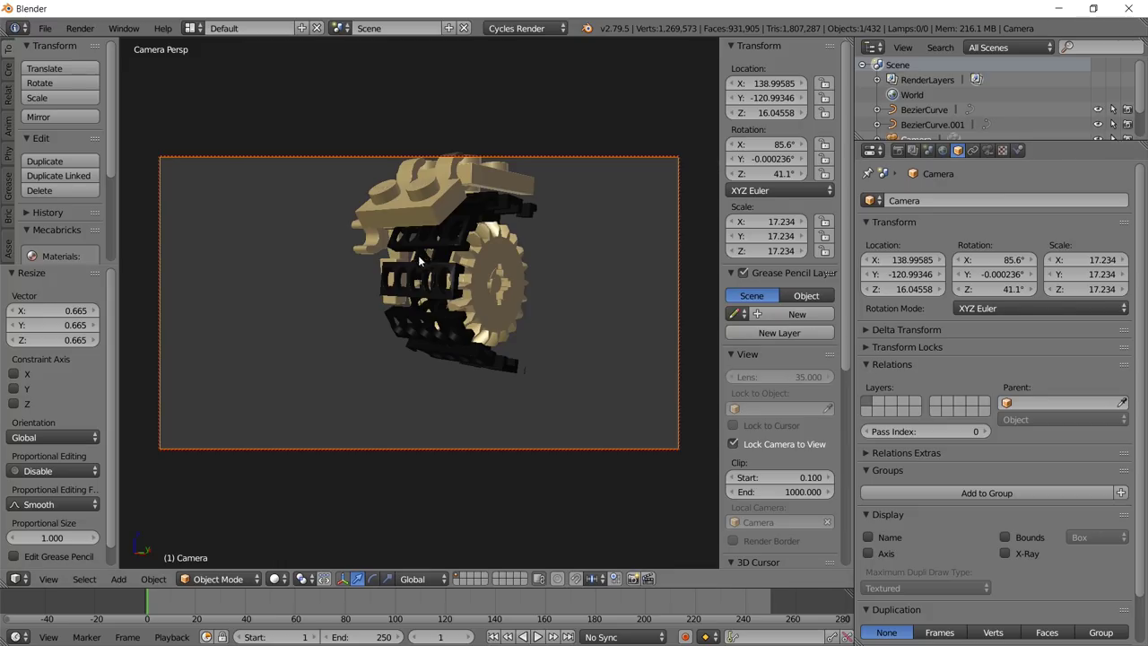
Set the end clipping distance of the camera lens to 10000.
left_click(991, 150)
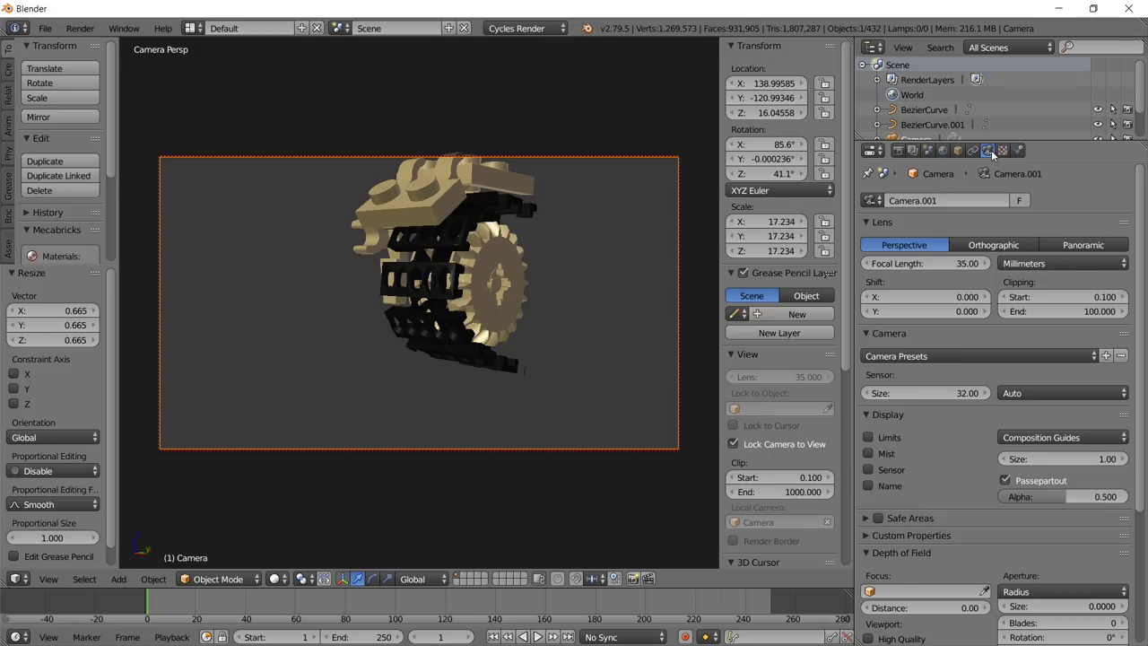
left_click(1095, 311)
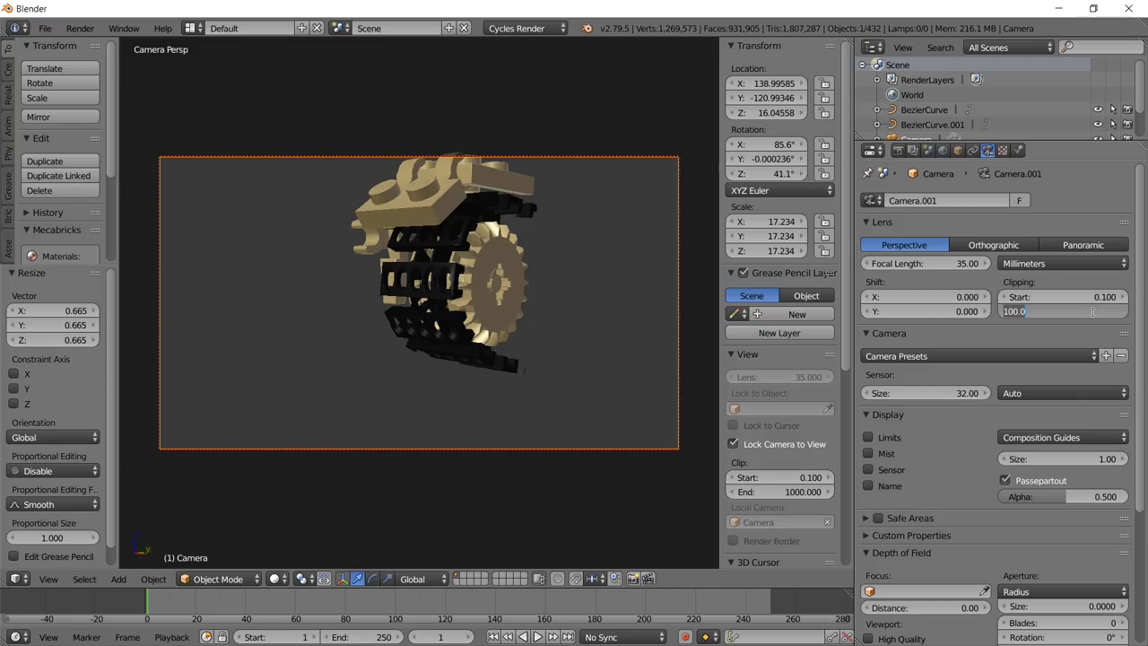
type("10000")
key("Return")
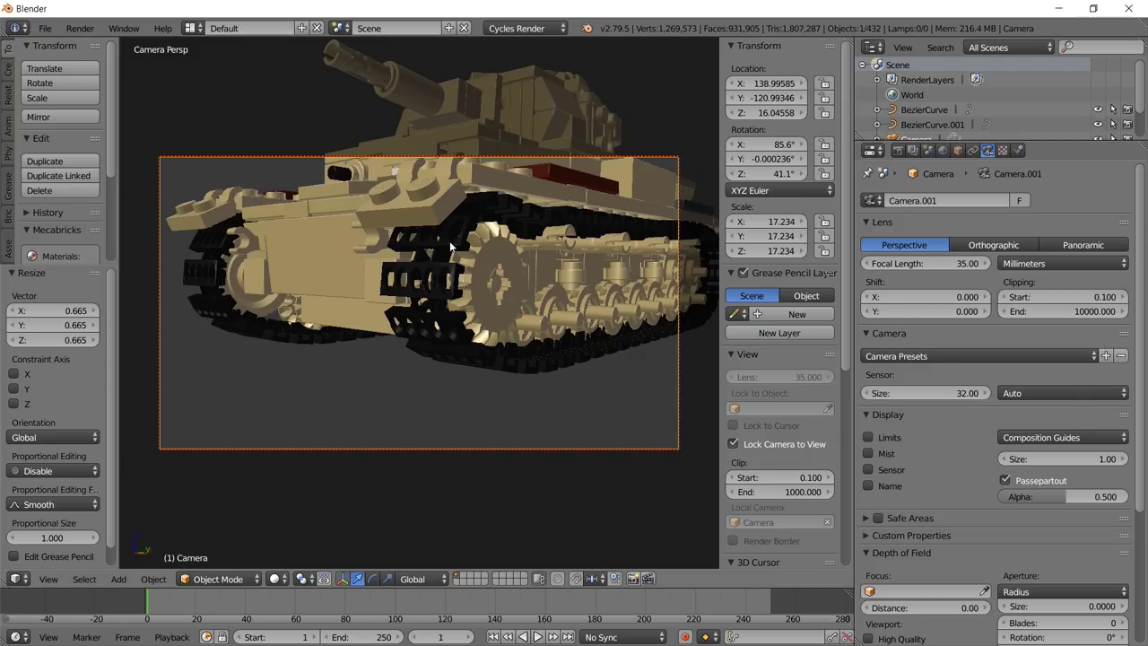
Frame the whole tank in the camera, turn off the camera-to-view lock and leave the camera view.
scroll(449, 242, "down", 8)
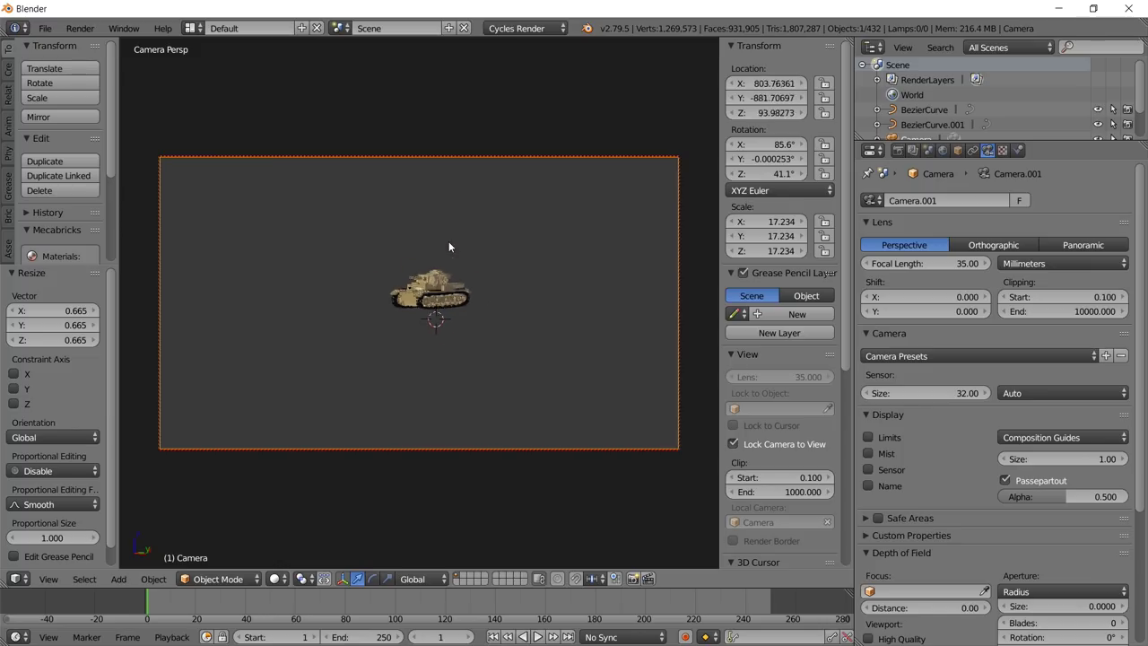
scroll(448, 247, "up", 8)
middle_click_drag(490, 258, 484, 296, "shift")
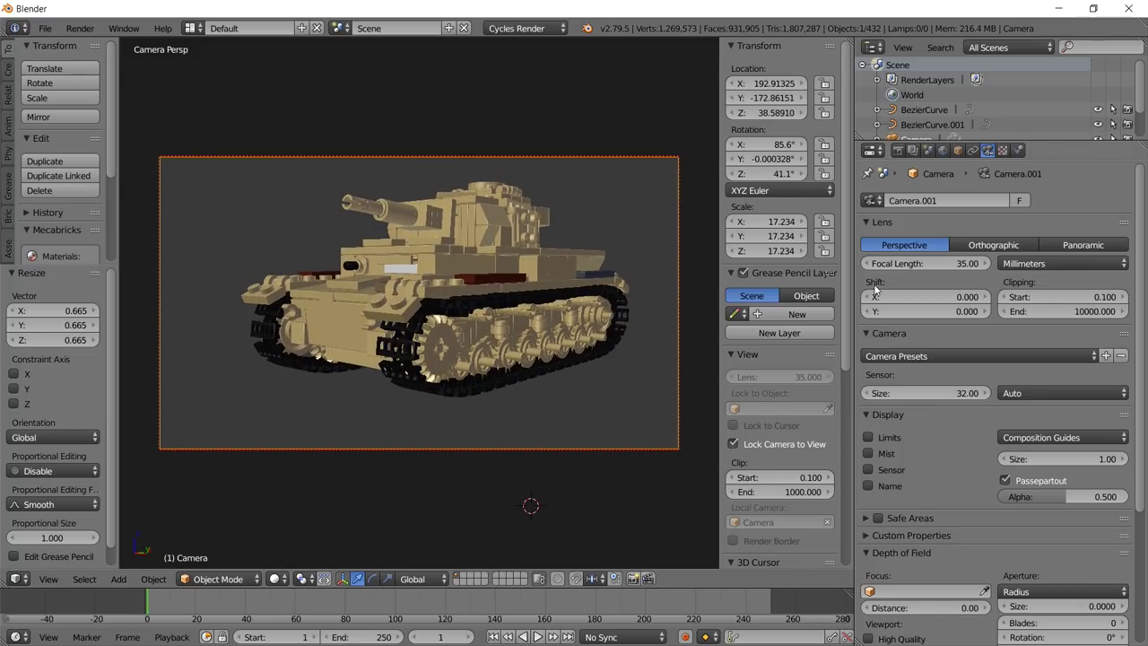
left_click(734, 444)
middle_click_drag(646, 341, 592, 328)
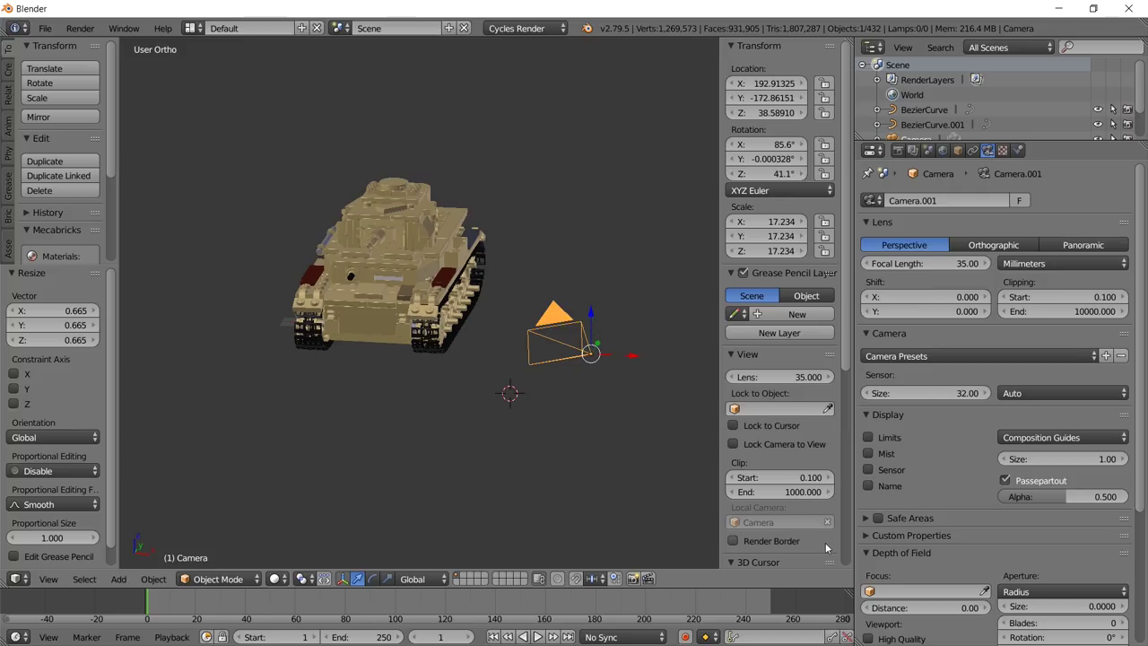
Try a viewport end clipping distance of 100 and examine how the tank displays at different zooms and angles.
left_click(790, 492)
type("100")
key("Return")
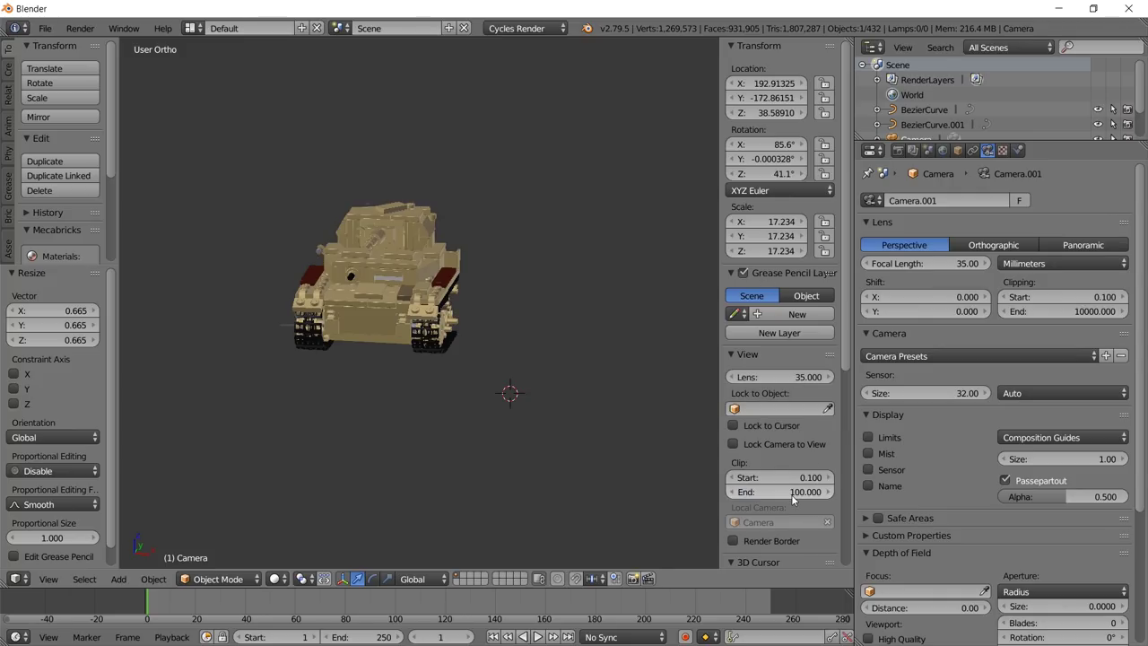
scroll(468, 321, "up", 3)
scroll(467, 321, "down", 7)
scroll(468, 321, "up", 6)
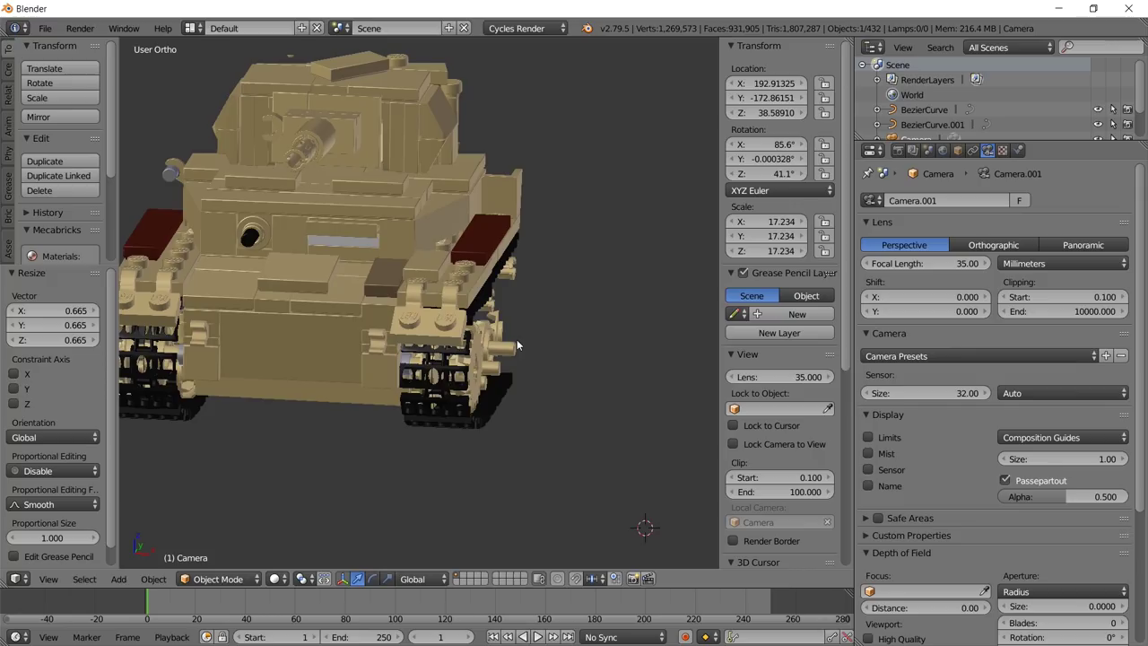
middle_click_drag(516, 339, 487, 330)
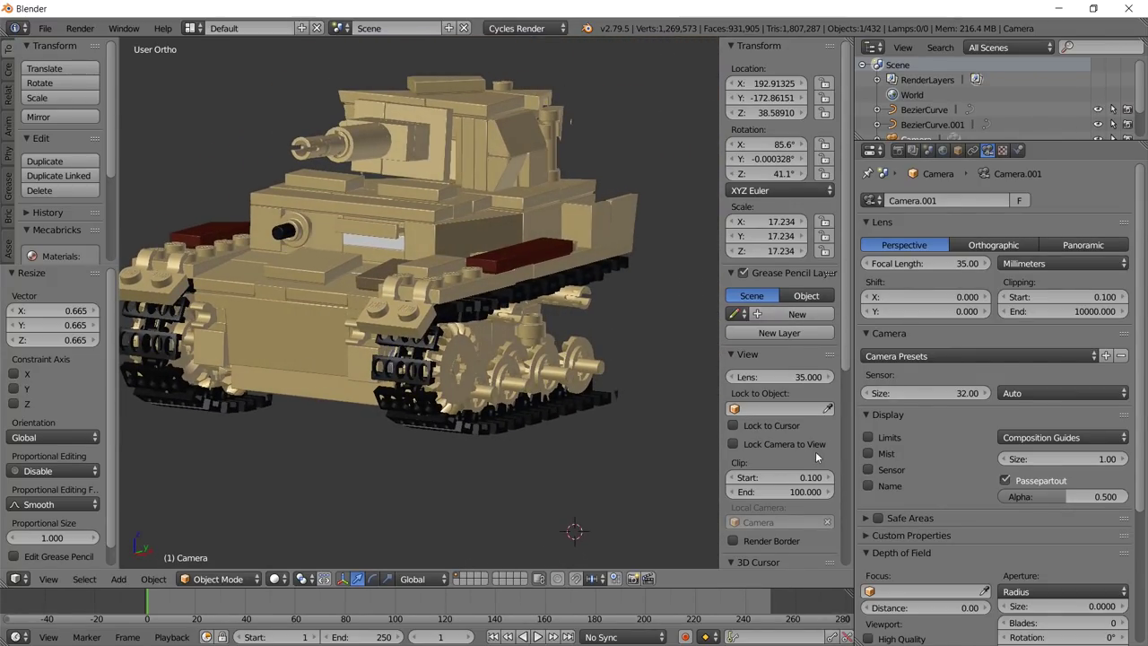
Set the viewport's end clipping distance to 10000.
left_click(796, 496)
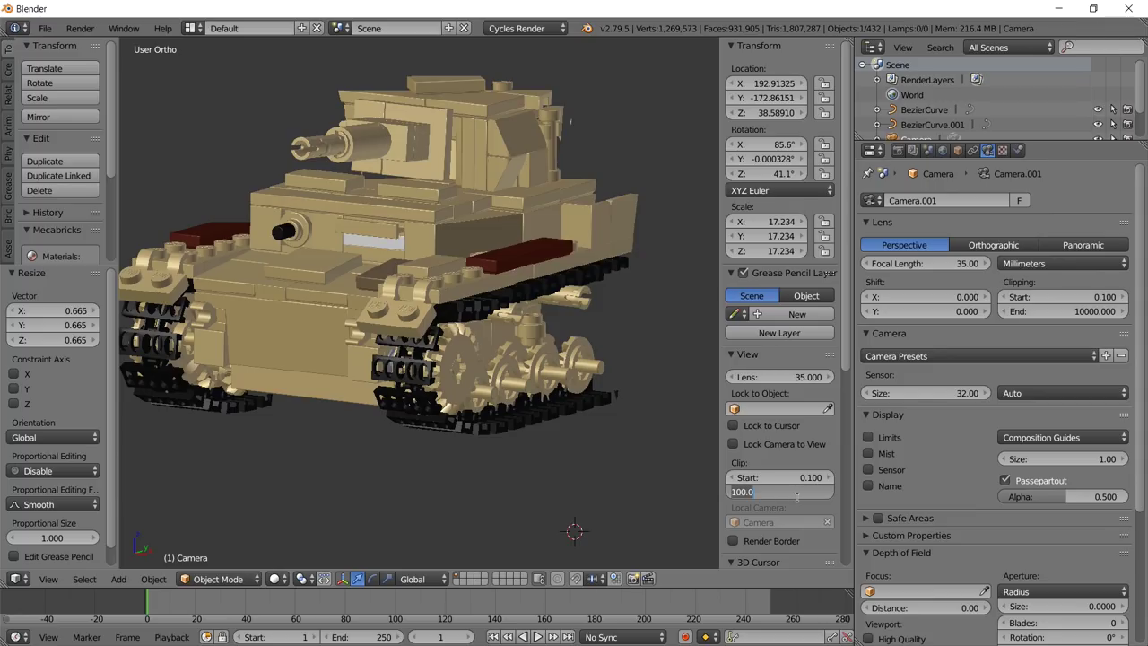
type("10000")
key("Return")
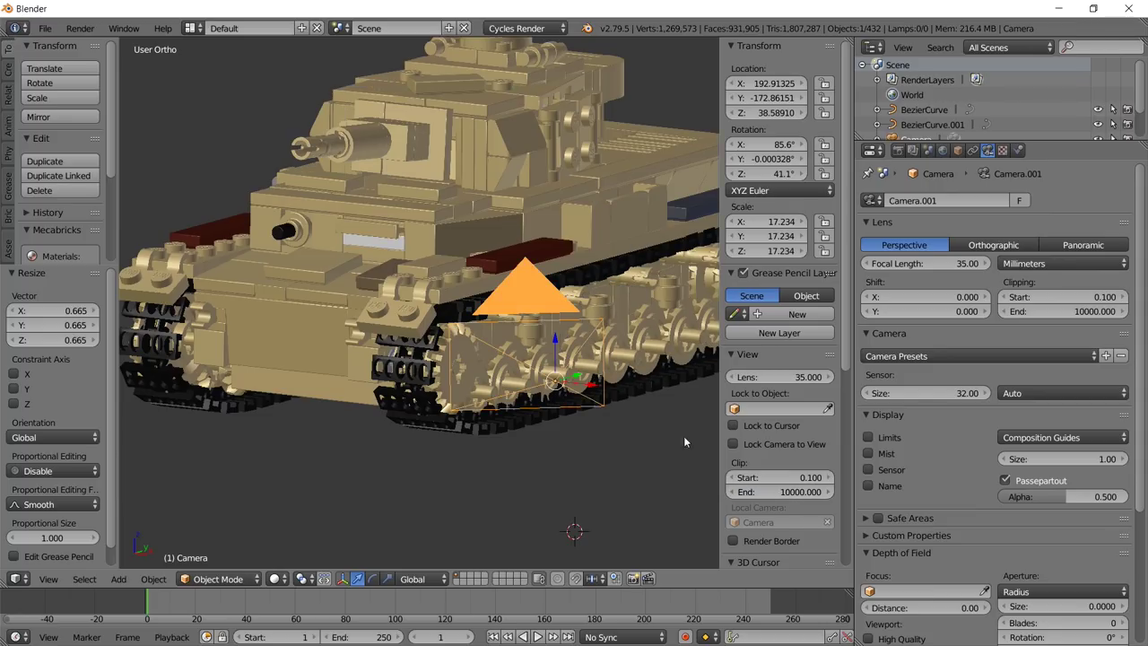
Return to the camera view with the camera selected, lock it to the view and orbit it to a higher angle.
key("a")
key("KP_0")
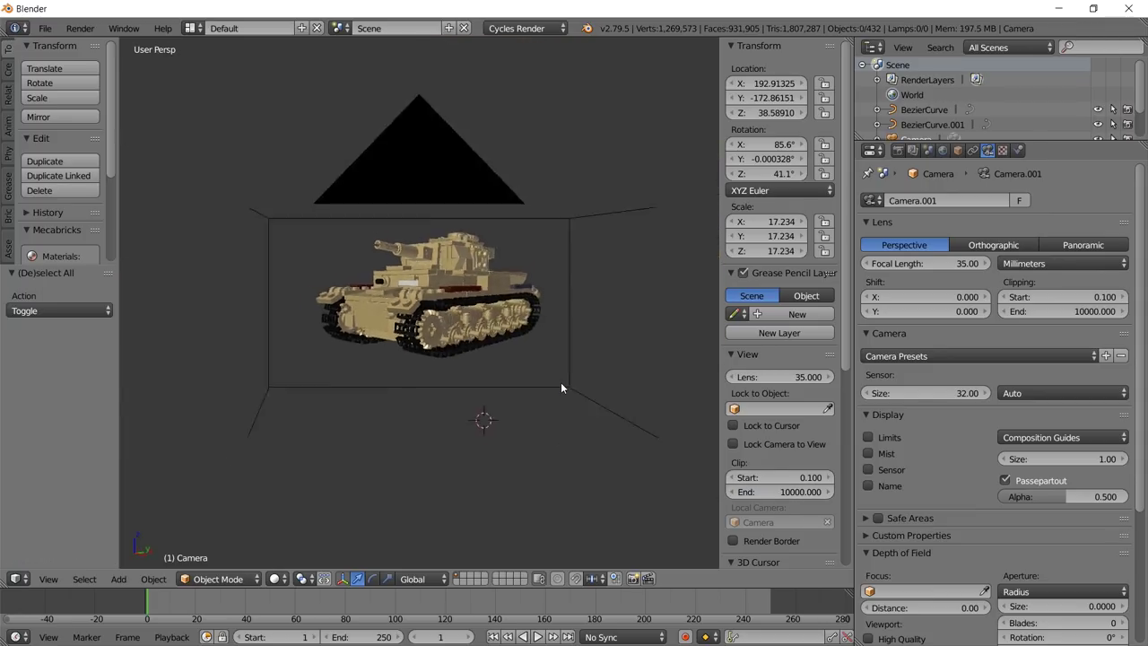
right_click(572, 161)
middle_click_drag(577, 164, 571, 194, "shift")
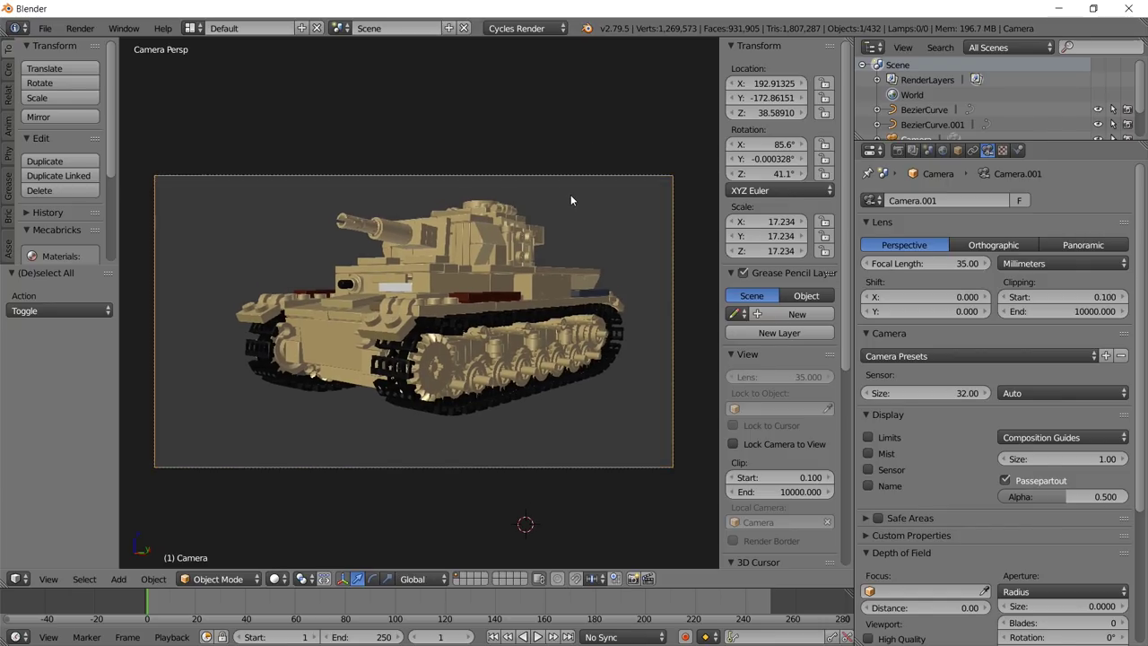
left_click(768, 442)
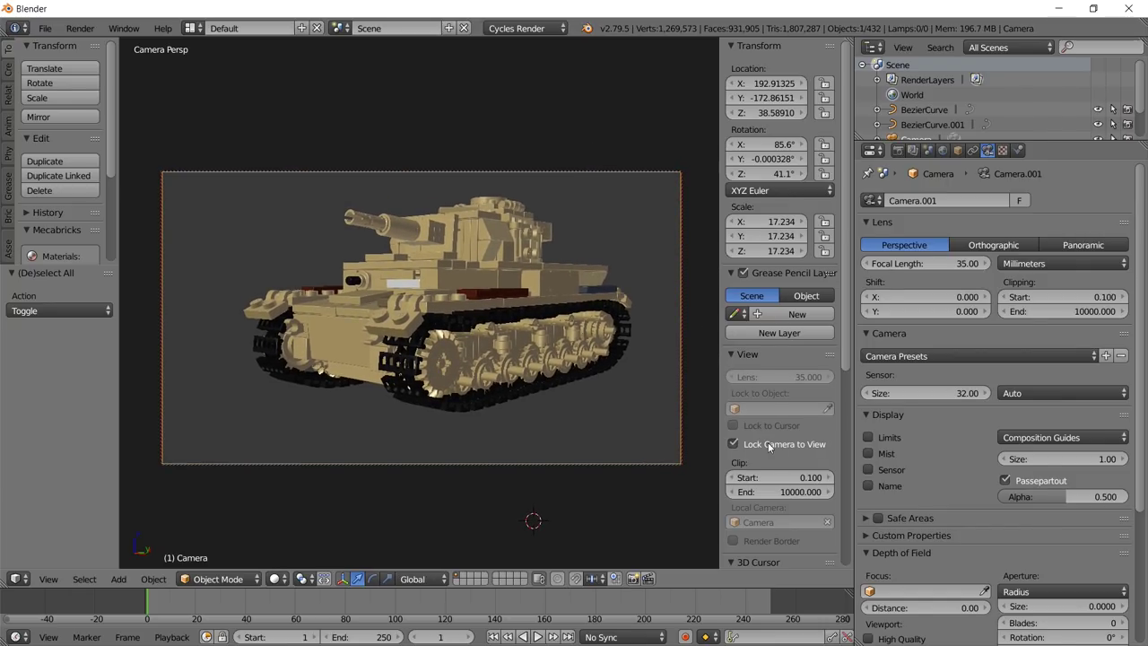
middle_click_drag(593, 233, 495, 271)
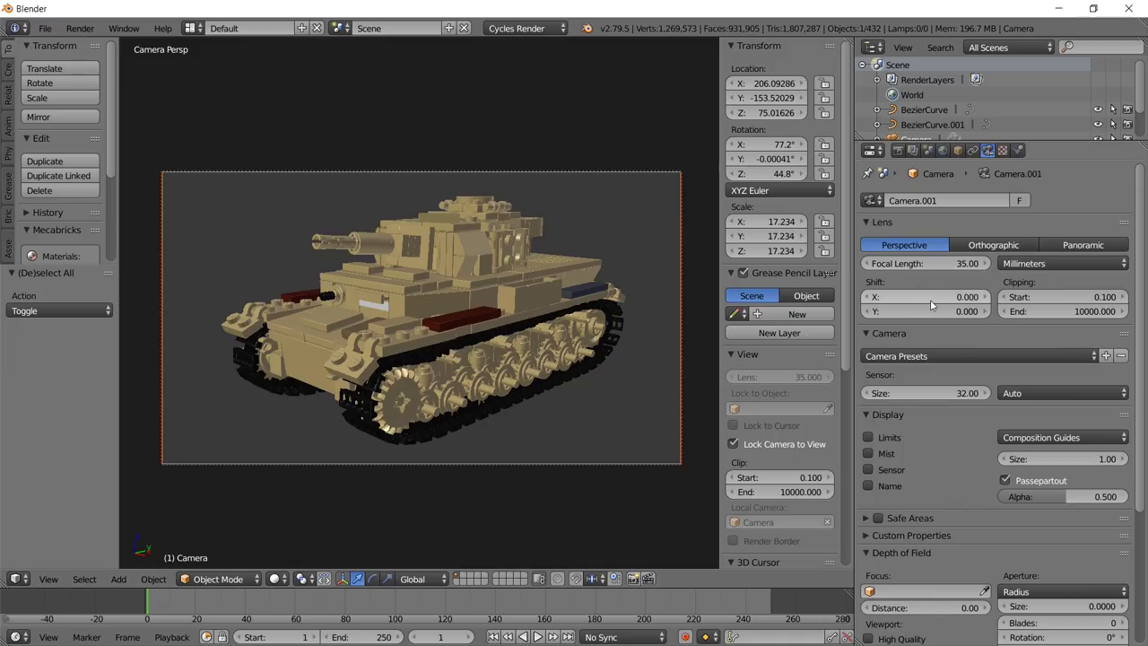
Try a longer camera focal length of 200 mm.
left_click_drag(964, 270, 1032, 270)
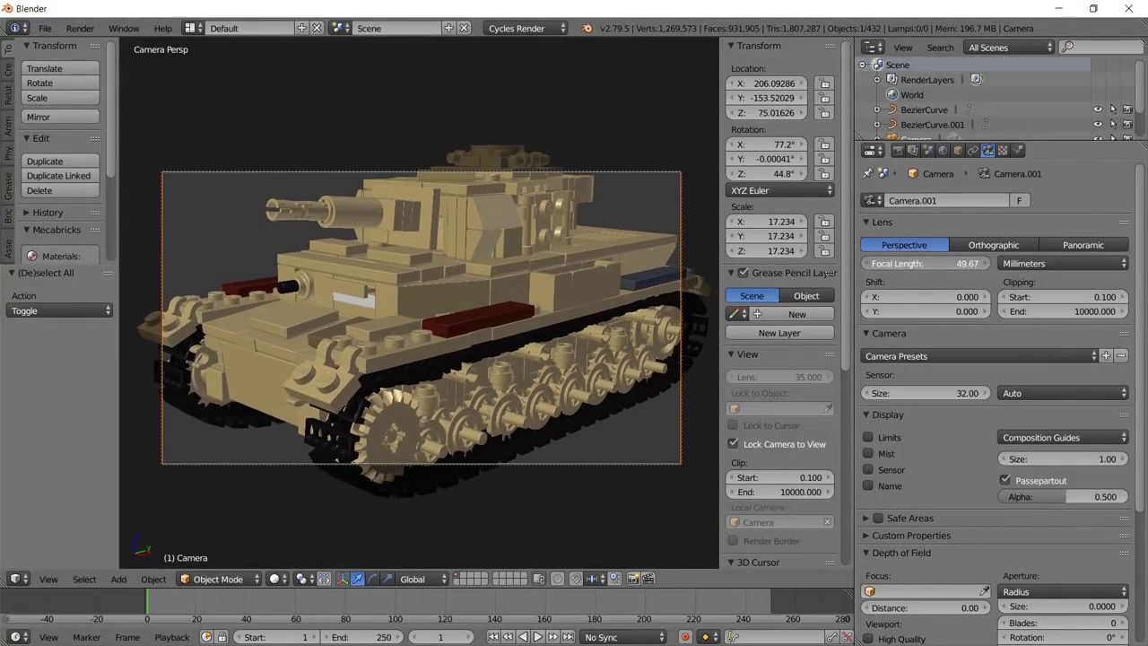
left_click(961, 265)
type("200")
key("Return")
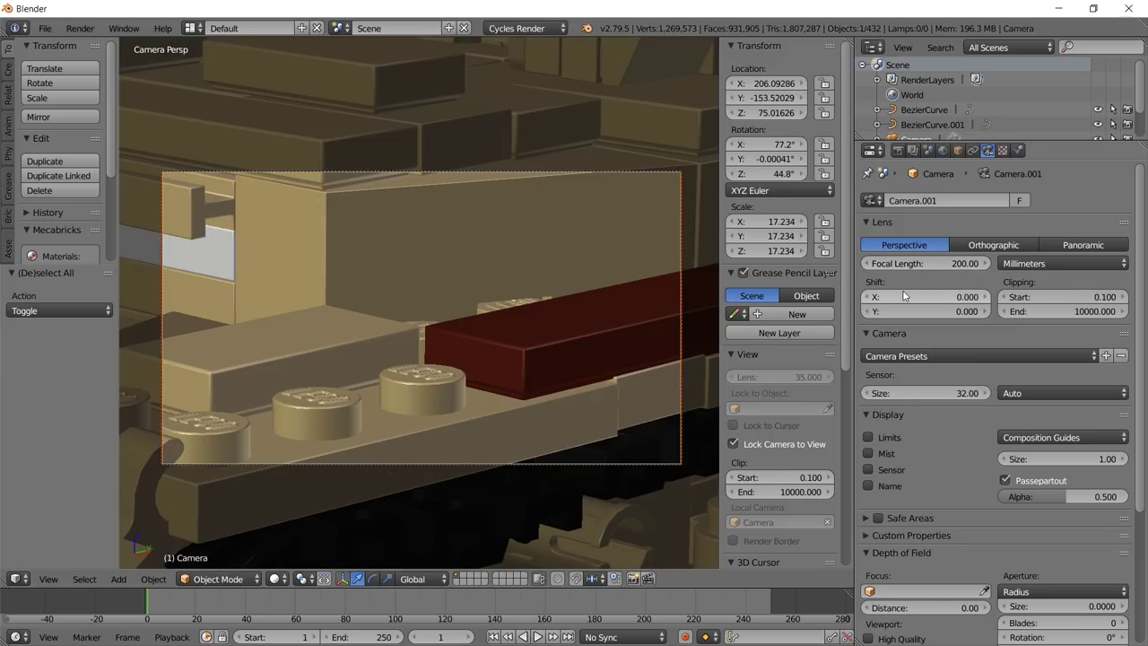
Set the camera's focal length to 55 mm, then lower the camera slightly and pull it back to frame the whole tank.
left_click(951, 260)
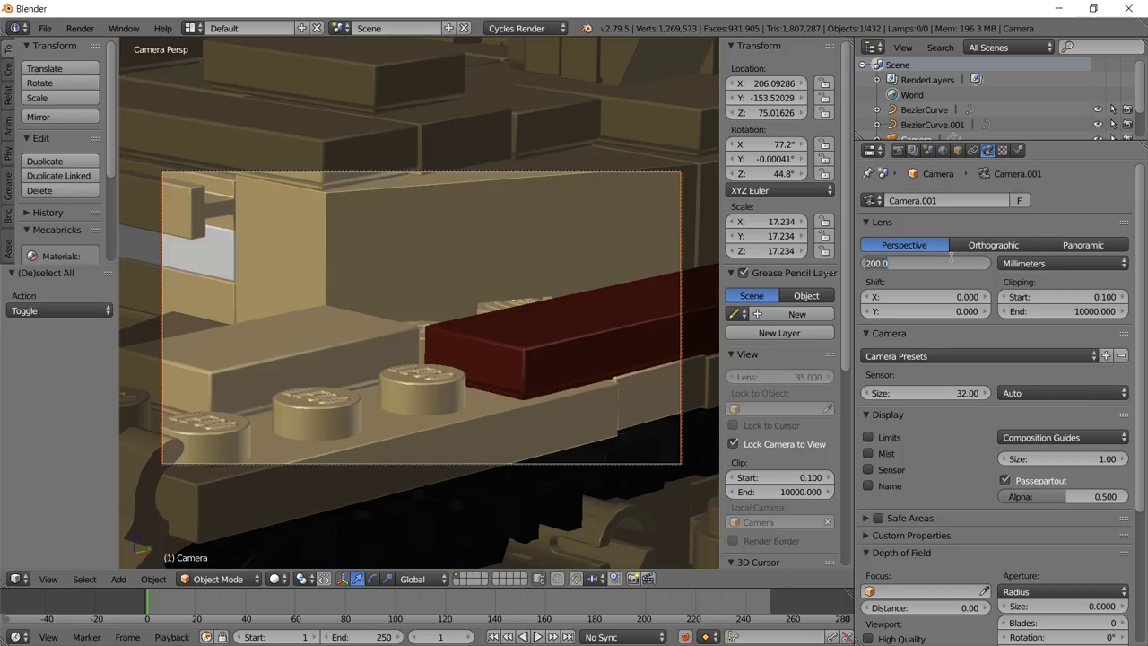
type("55")
key("Return")
scroll(553, 281, "down", 1)
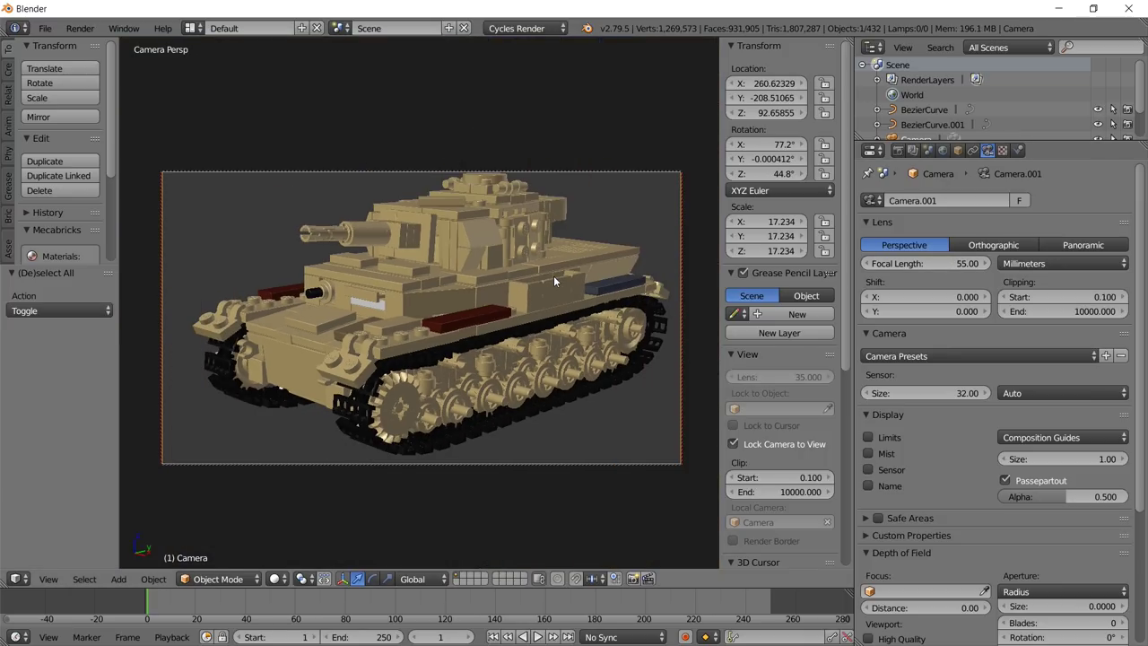
mouse_move(557, 278)
middle_mouse_down()
mouse_move(565, 271)
mouse_move(556, 274)
middle_mouse_up()
scroll(560, 272, "down", 1)
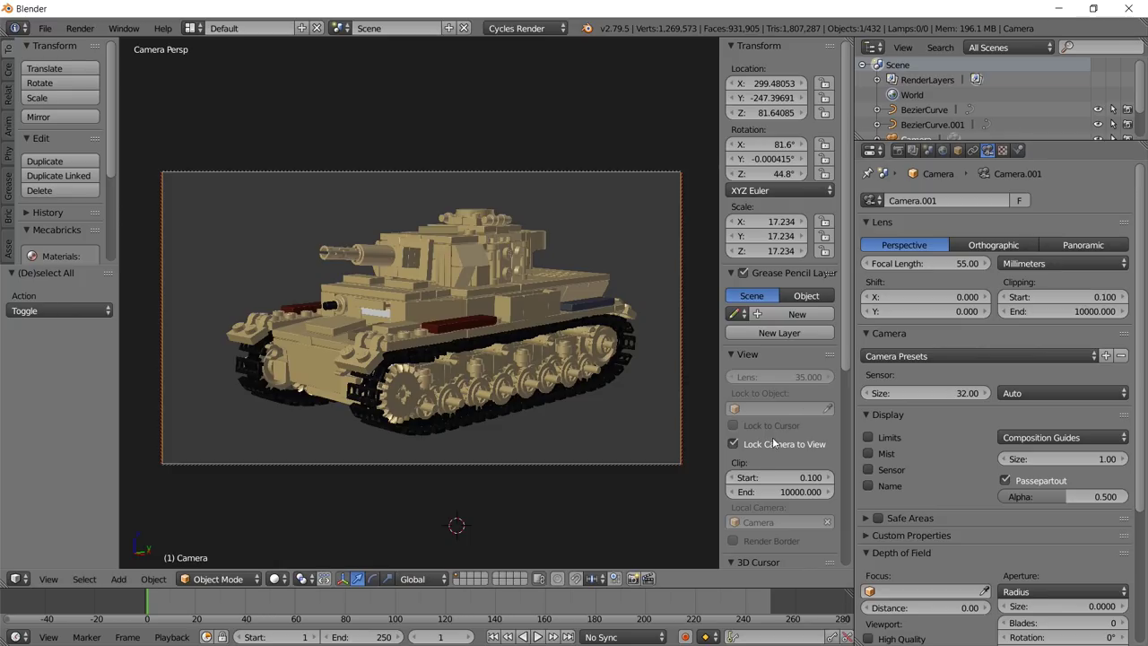
Turn off the camera-to-view lock, check the camera's placement from outside and return to the camera view.
left_click(734, 443)
key("KP_0")
middle_click_drag(572, 401, 540, 415)
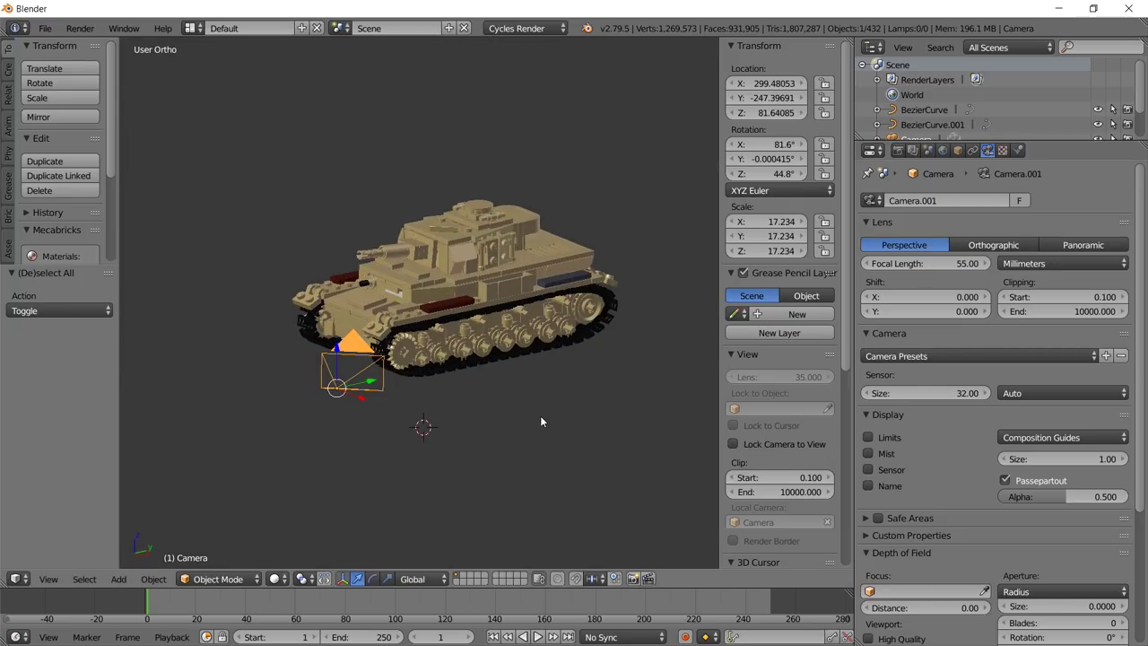
key("KP_0")
Set the turret part Part_87580.333 as the camera's depth of field focus object.
scroll(1007, 320, "down", 1)
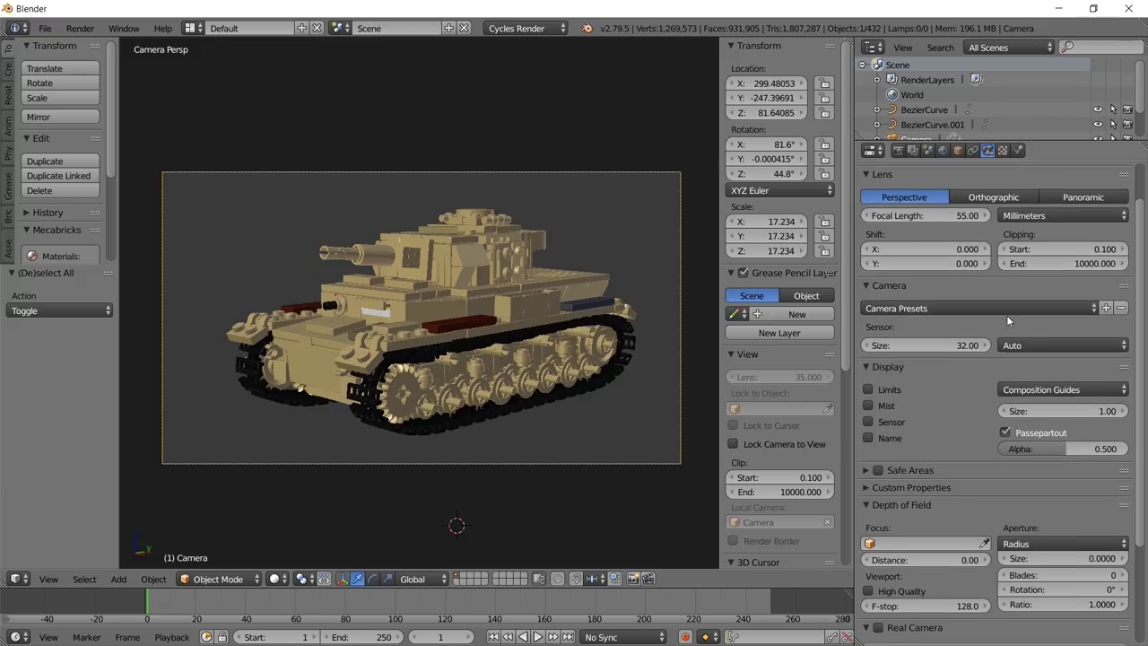
scroll(1008, 321, "down", 3)
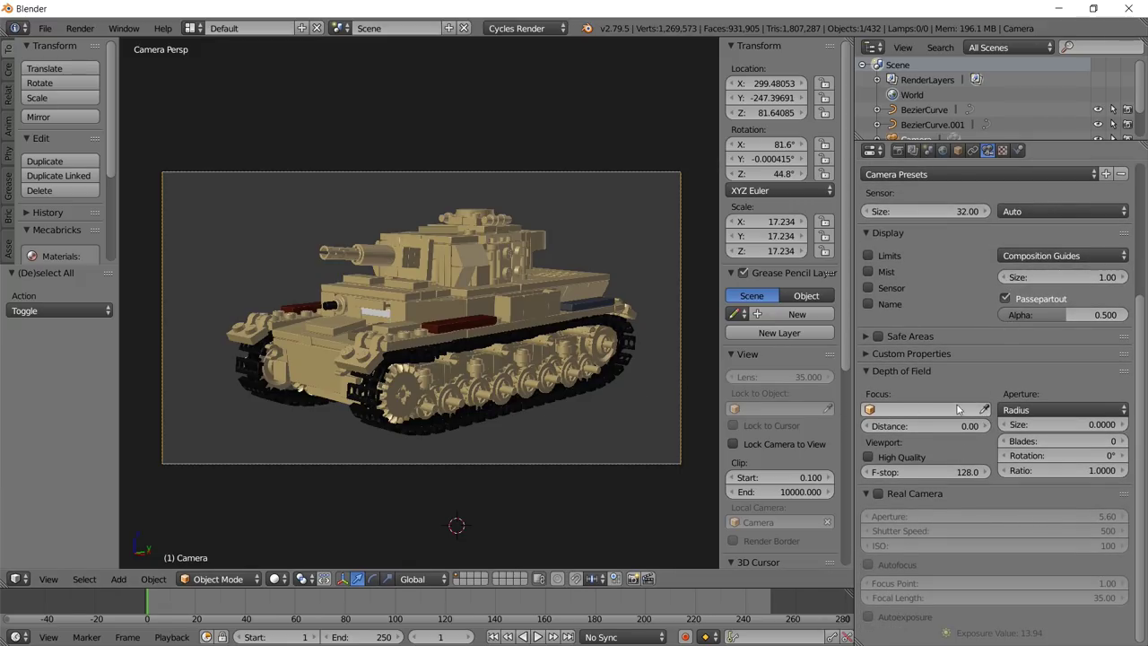
left_click(986, 409)
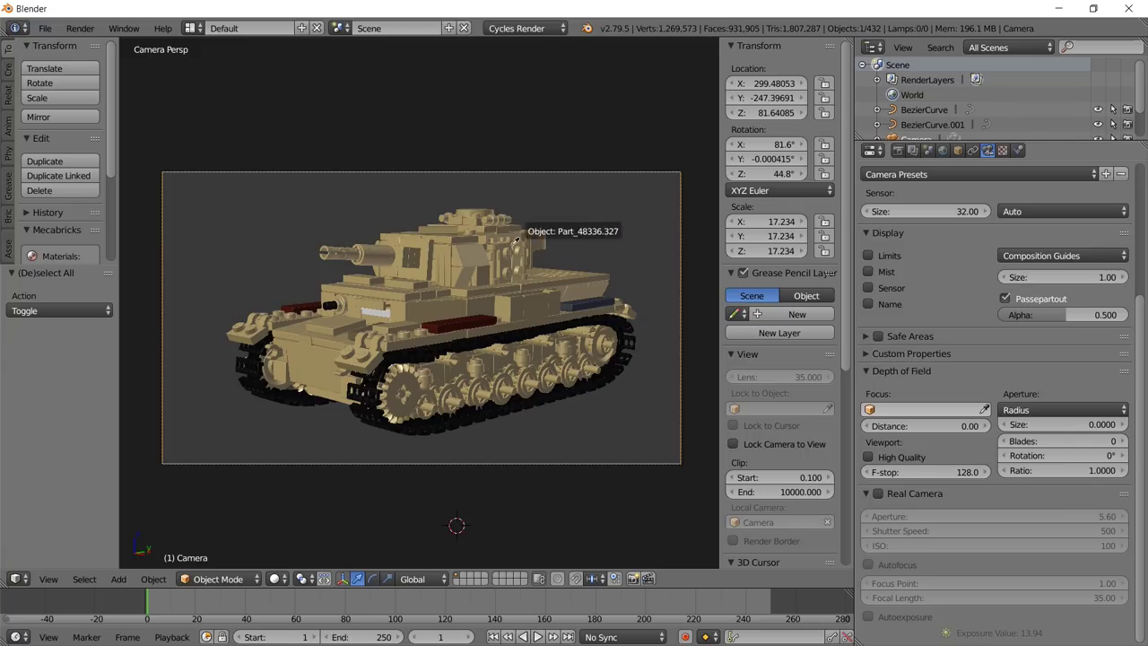
left_click(428, 239)
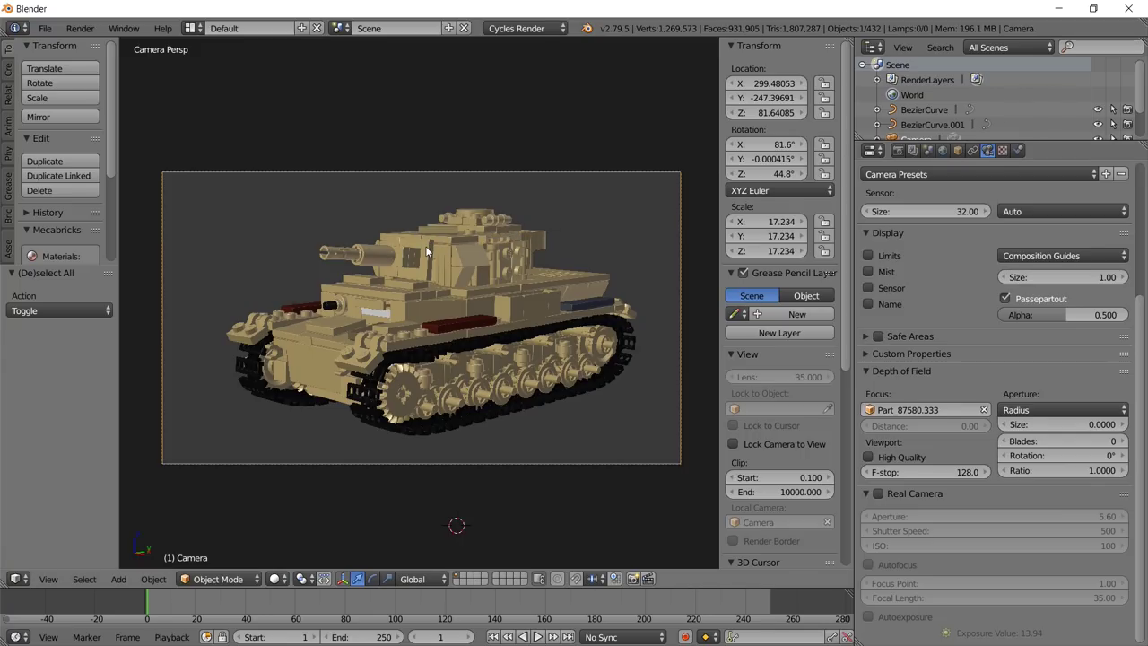
Set the camera's depth of field aperture size to 0.3 and show the rendered preview of the tank.
left_click(1068, 424)
type("0.3")
key("Return")
key("shift+z")
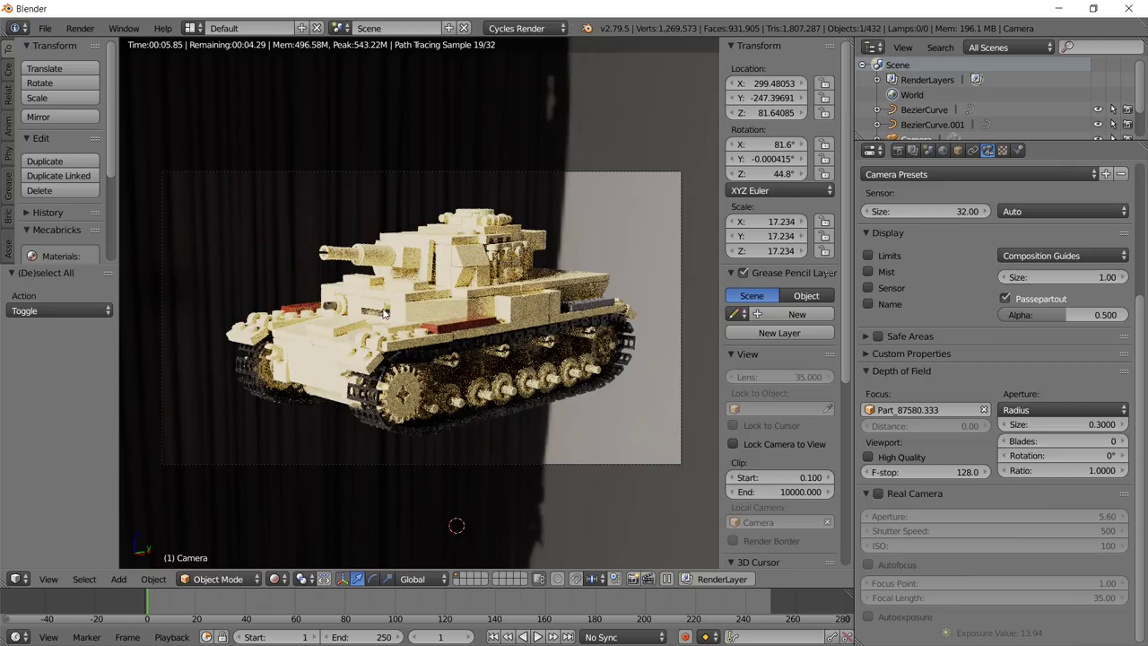
Set the strength of the studio HDR world background to 1.5.
left_click(943, 150)
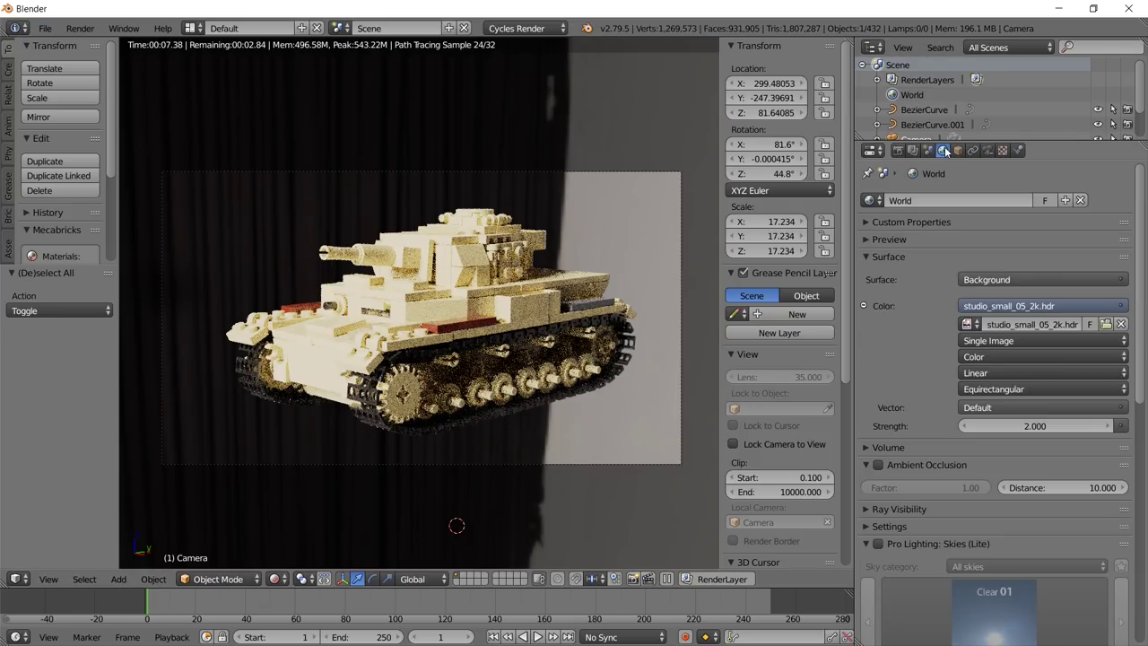
left_click(1030, 426)
type("1.5")
key("Return")
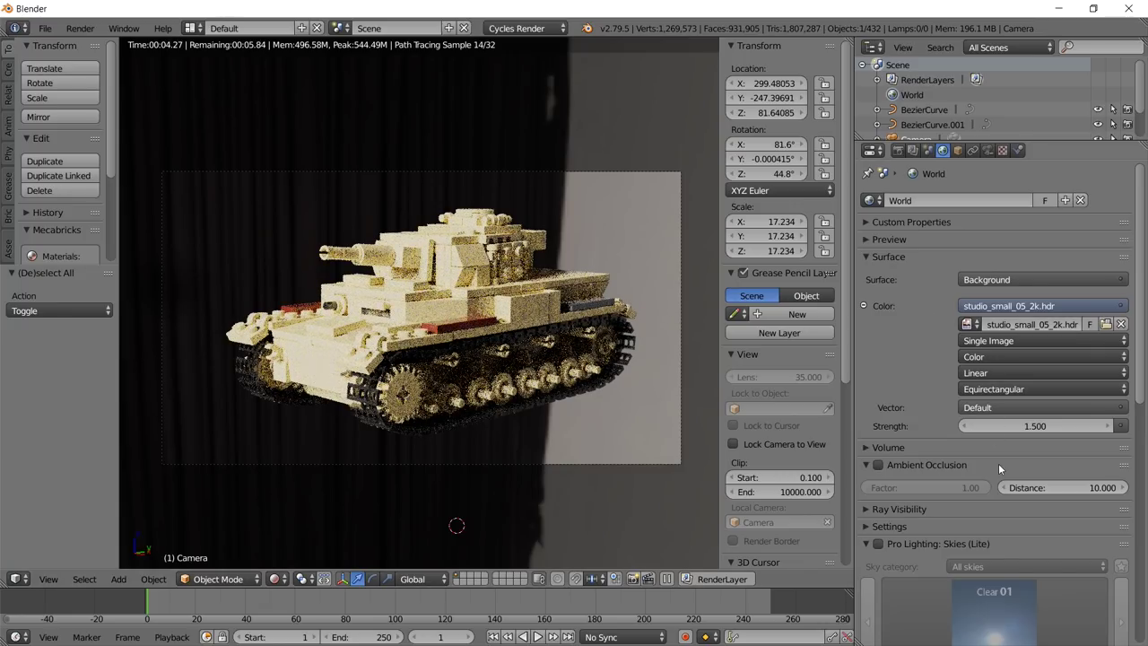
Try a camera aperture size of 3 to exaggerate the blur, then set it to 1.25.
left_click(988, 151)
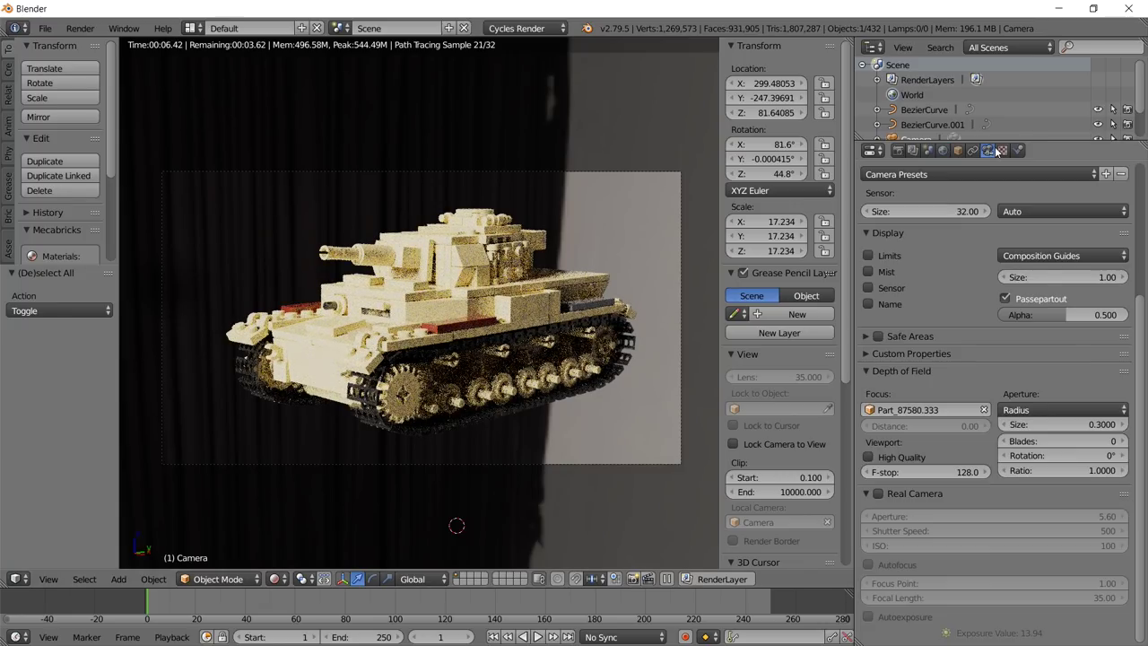
left_click(1093, 422)
type("0.3")
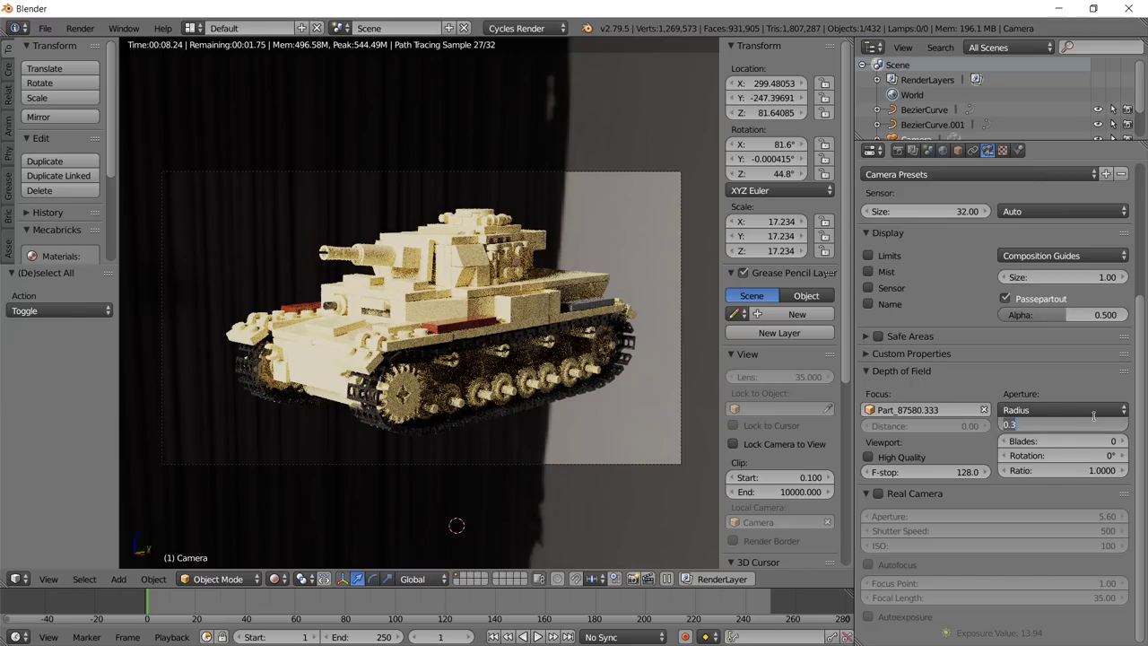
key("Return")
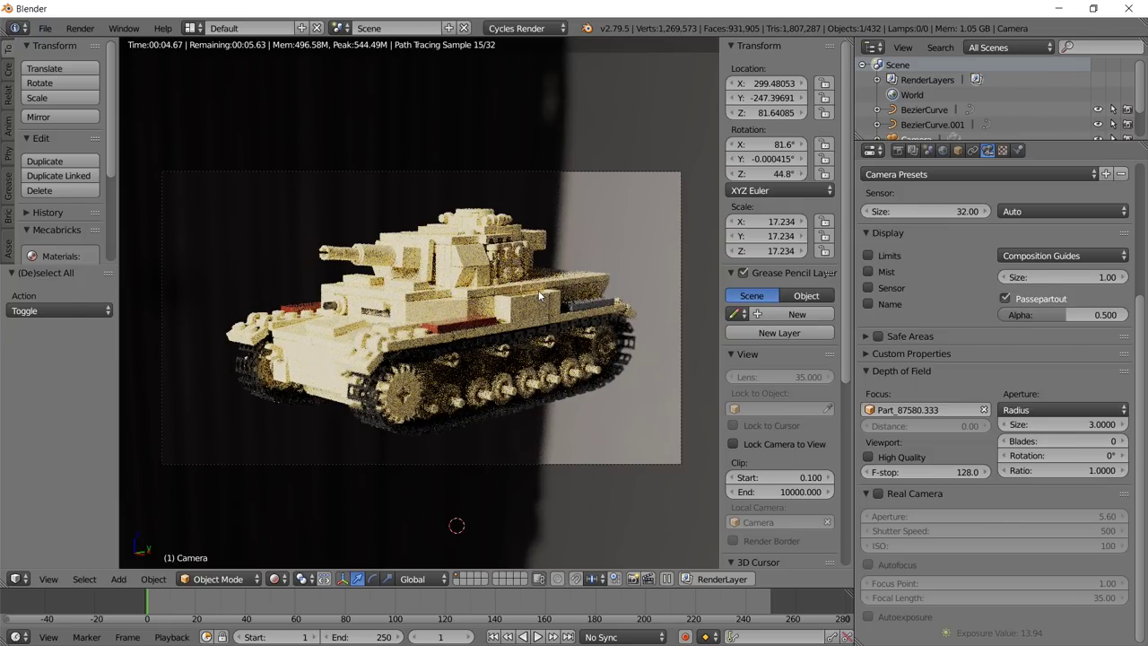
left_click(1072, 425)
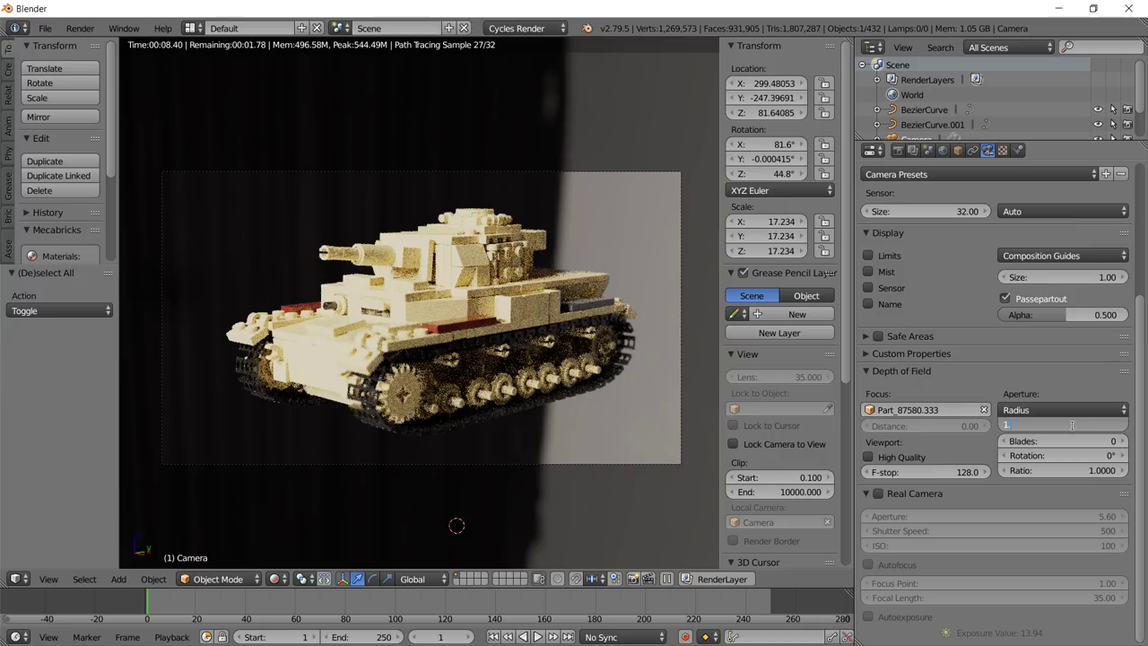
key("Return")
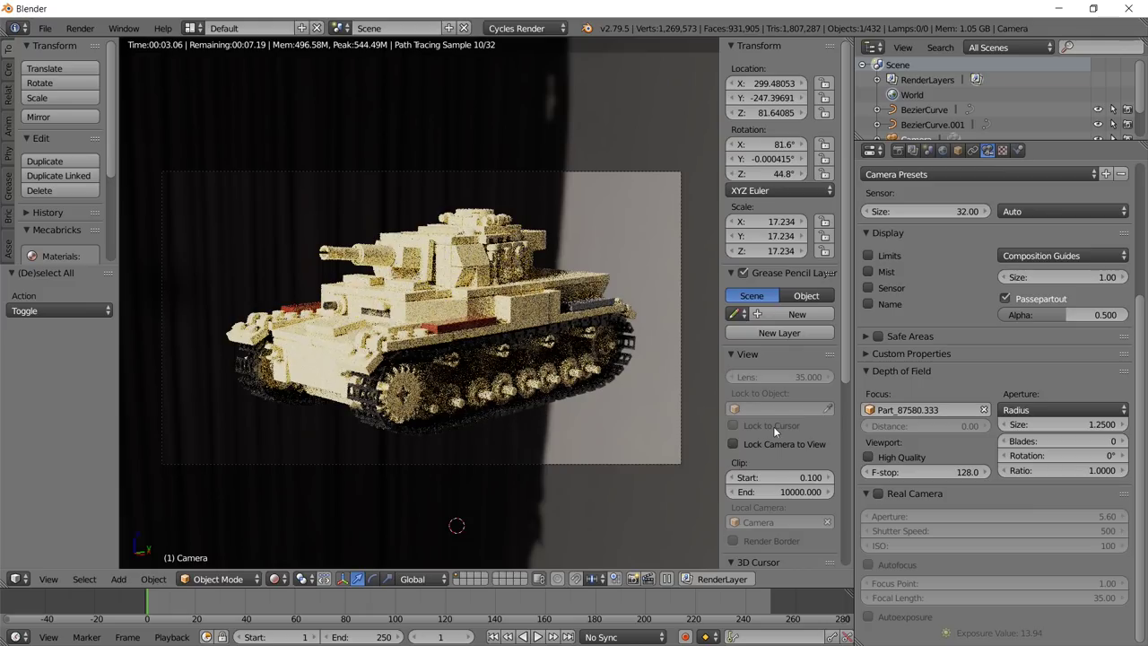
Lock the camera to the view and orbit it around to the other side of the tank's front, then leave the rendered preview.
left_click(733, 444)
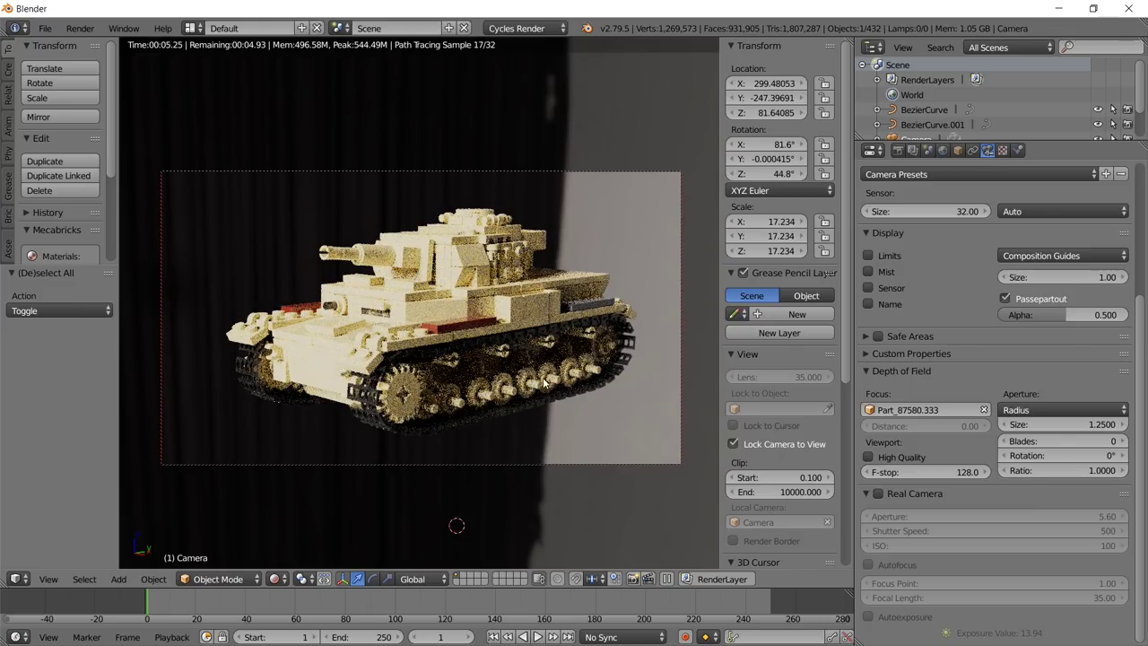
middle_click_drag(544, 381, 628, 384)
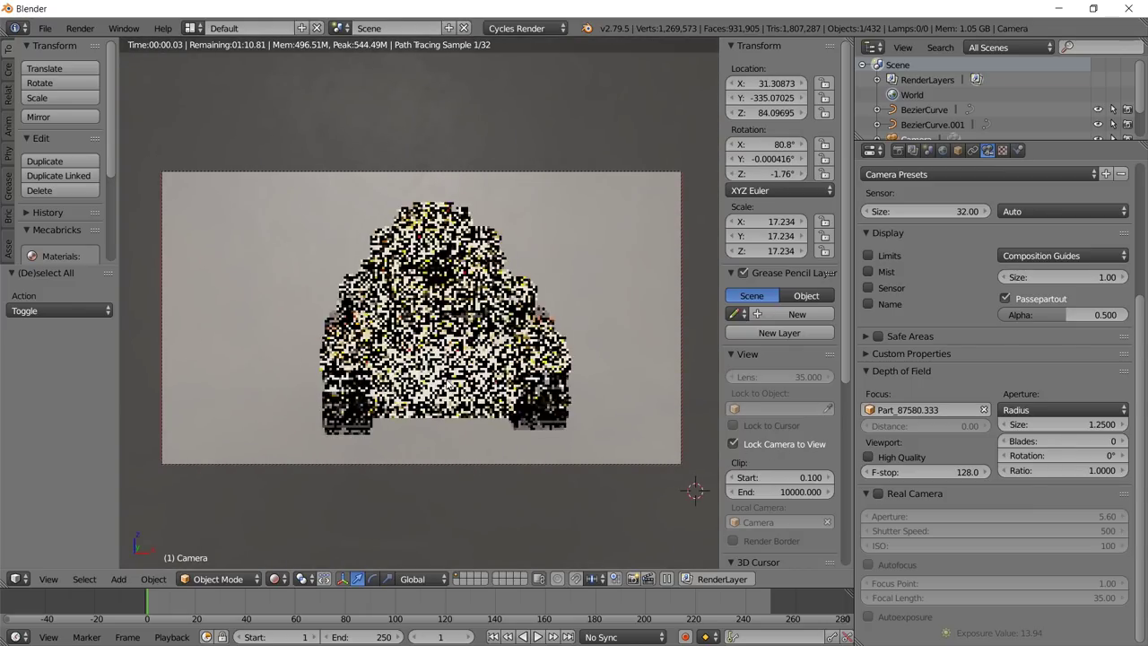
middle_click_drag(305, 378, 449, 345)
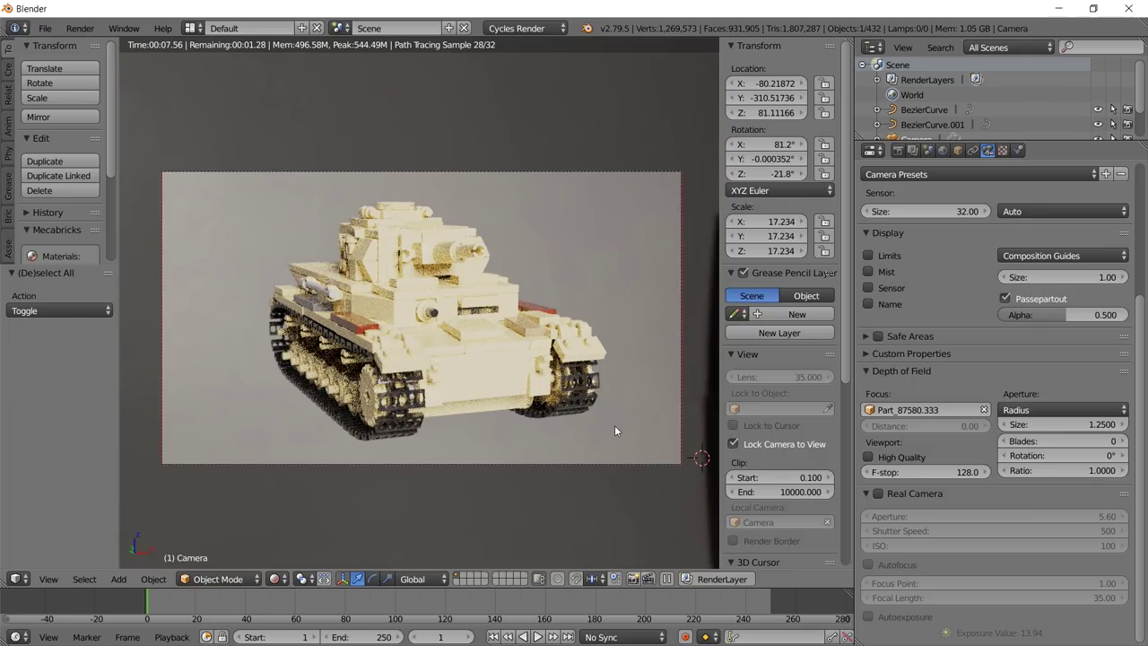
key("shift+z")
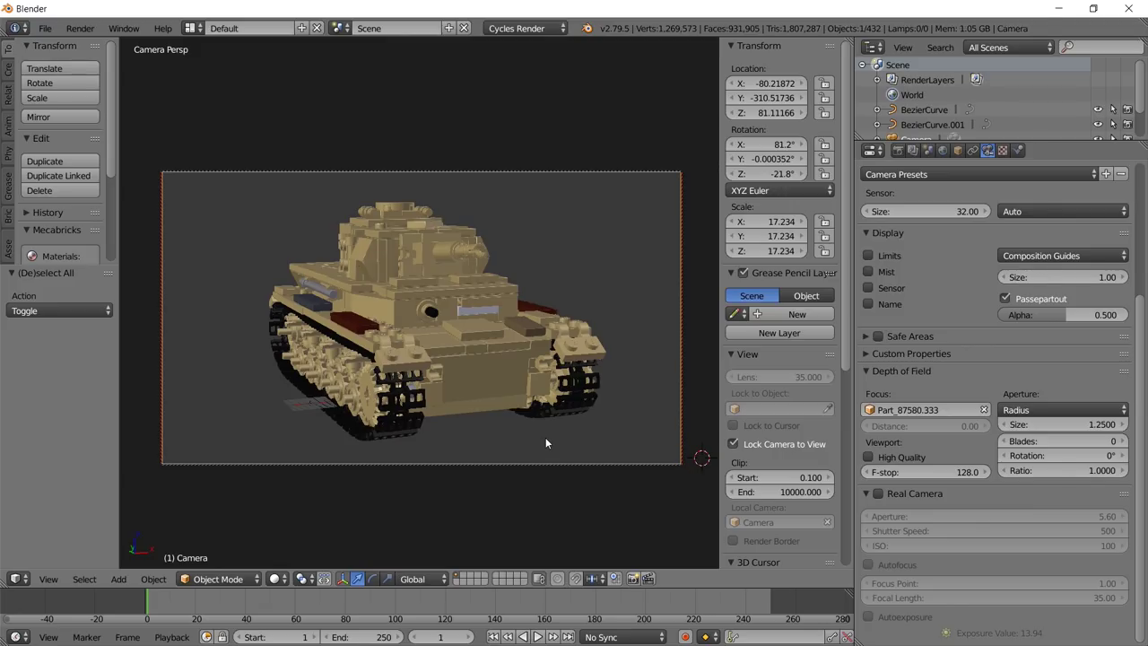
Snap the 3D cursor to the scene center and turn off the camera-to-view lock.
key("shift+s")
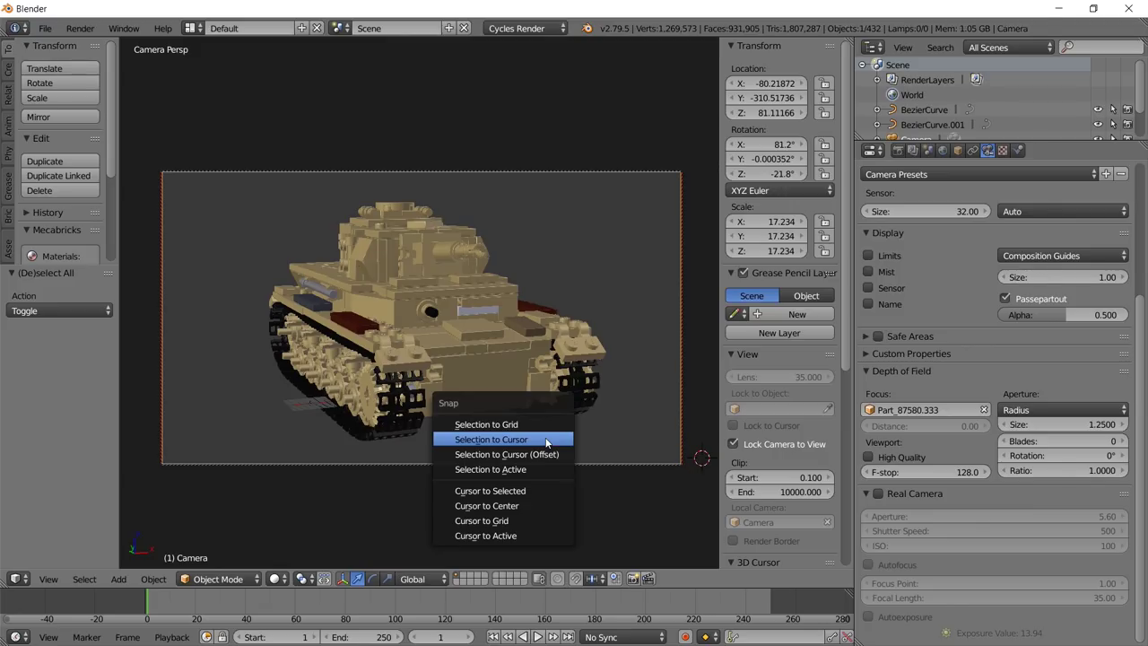
left_click(521, 506)
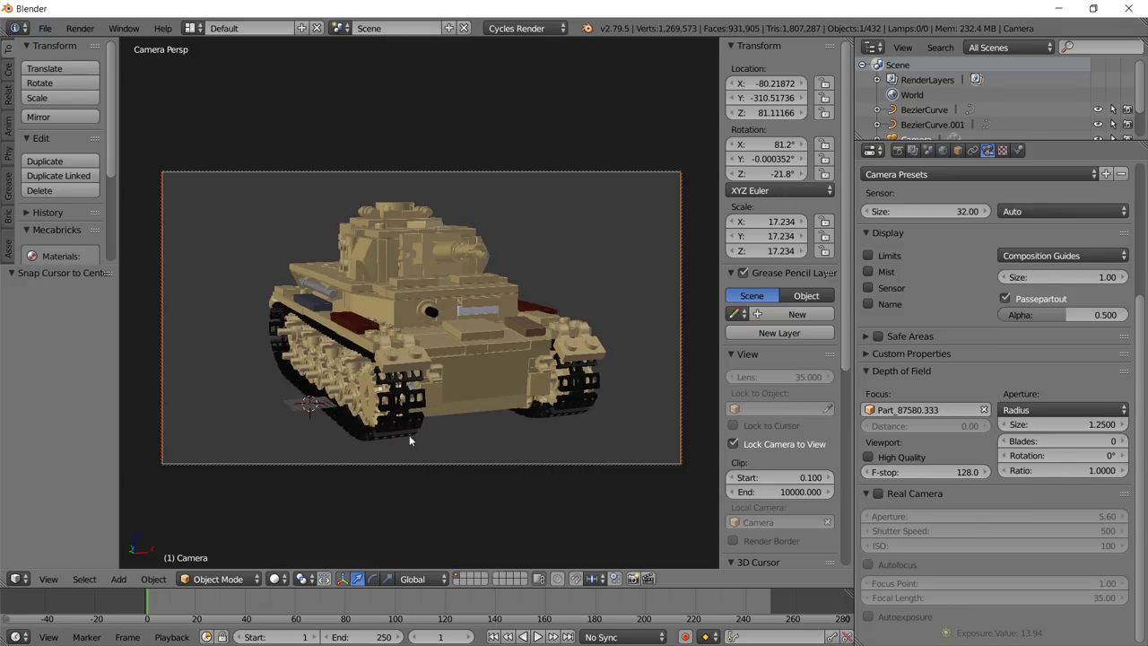
left_click(772, 443)
Leave the camera view, add a mesh plane at the 3D cursor and scale it to about 594 units wide as a floor.
key("KP_0")
scroll(345, 425, "up", 3)
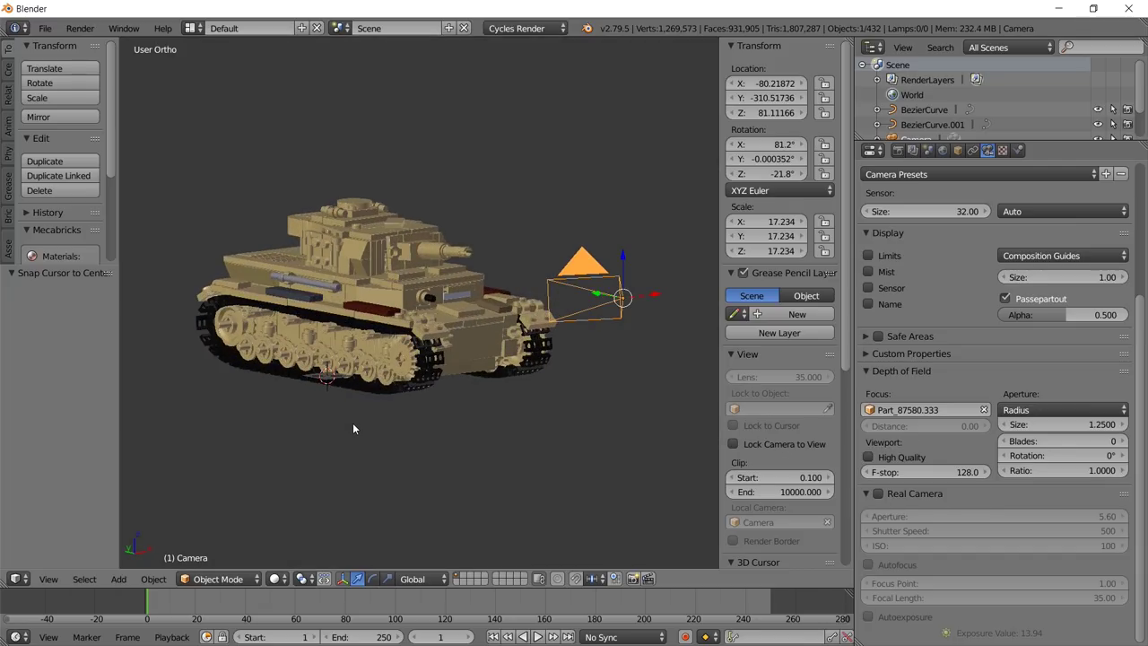
middle_click_drag(352, 429, 481, 426, "shift")
scroll(592, 441, "up", 2)
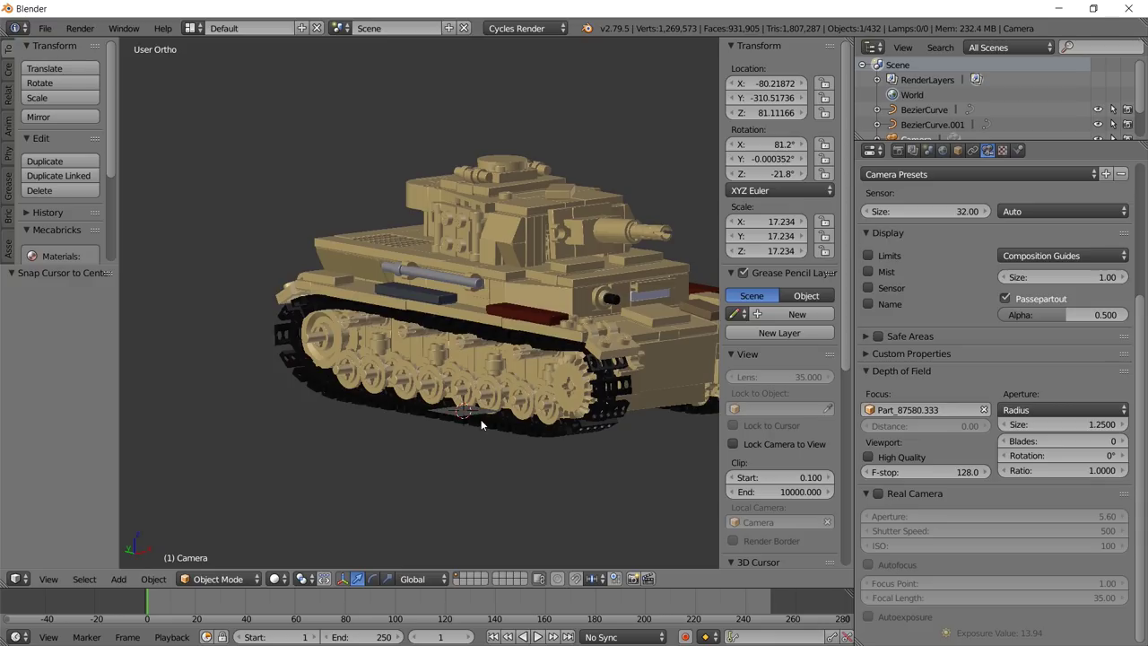
key("shift+a")
mouse_move(474, 270)
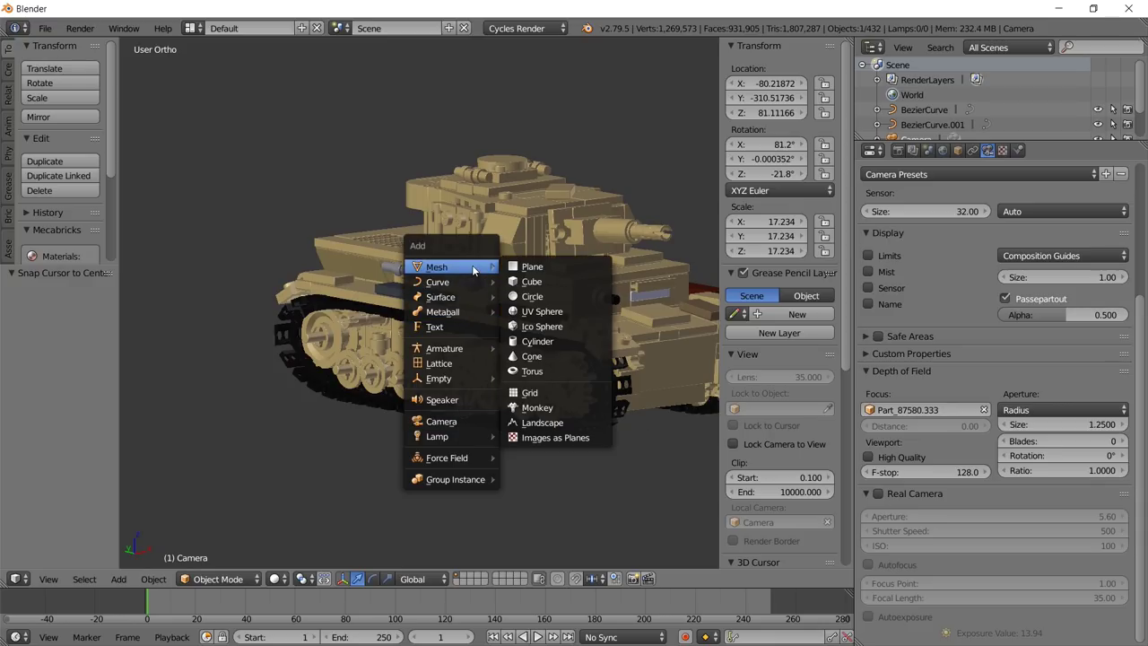
left_click(538, 266)
key("s")
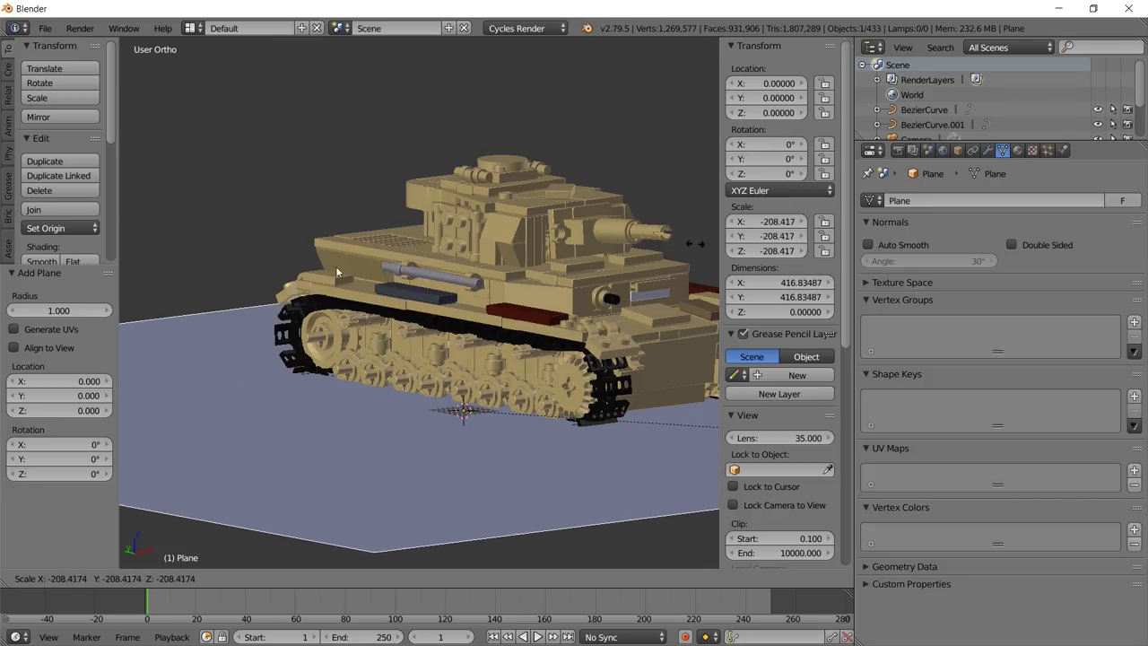
left_click(149, 160)
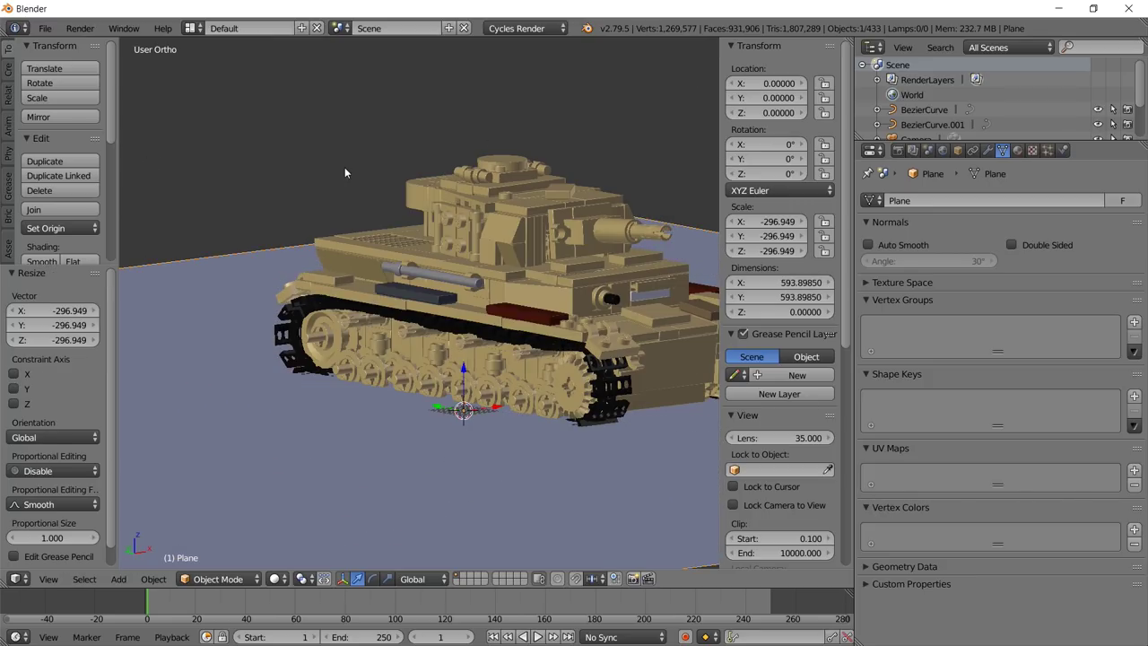
Lower the floor plane along the Z axis by about 6.2 units to sit beneath the tank's tracks.
key("g")
key("z")
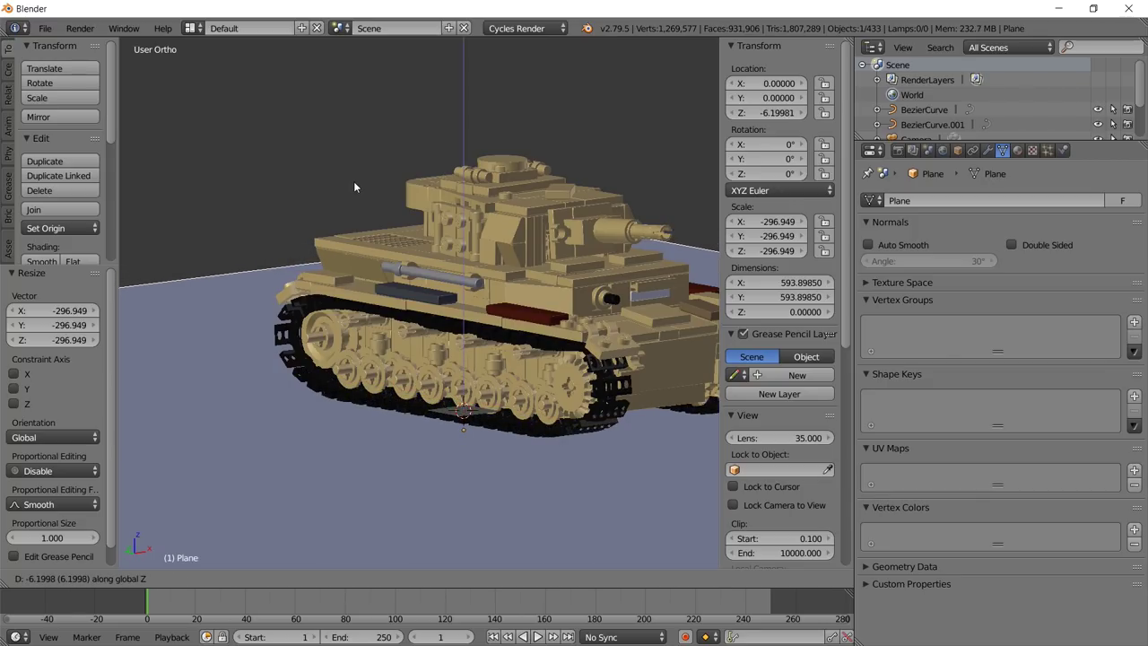
left_click(354, 188)
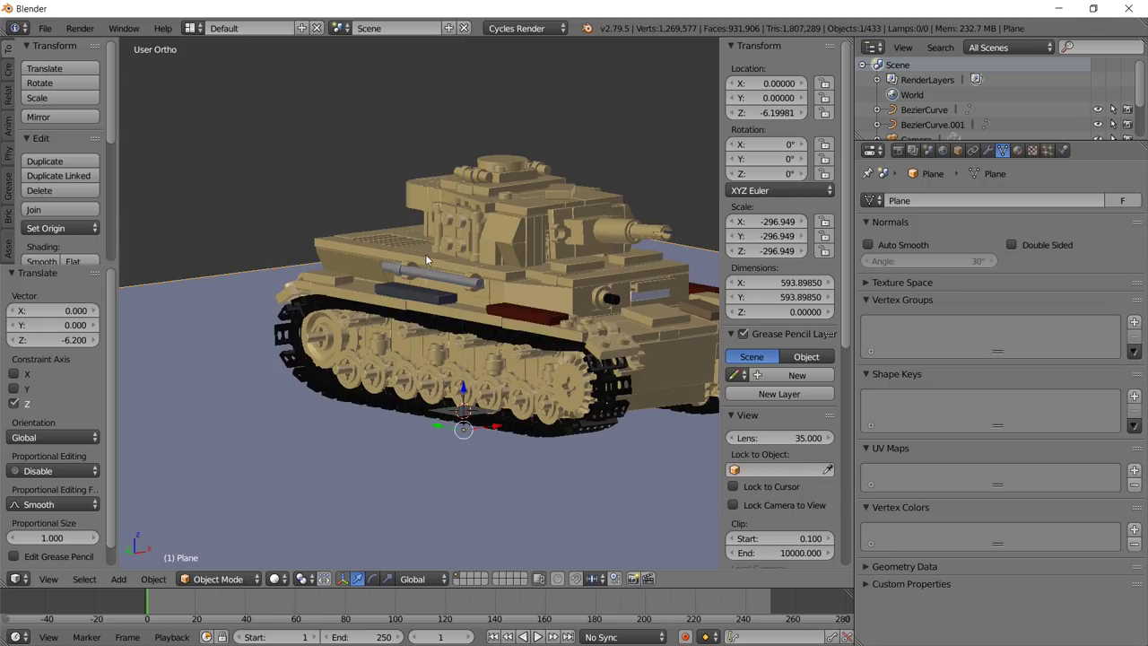
Preview the floor rendered through the camera and enlarge the plane by a factor of about 1.2.
key("a")
key("KP_0")
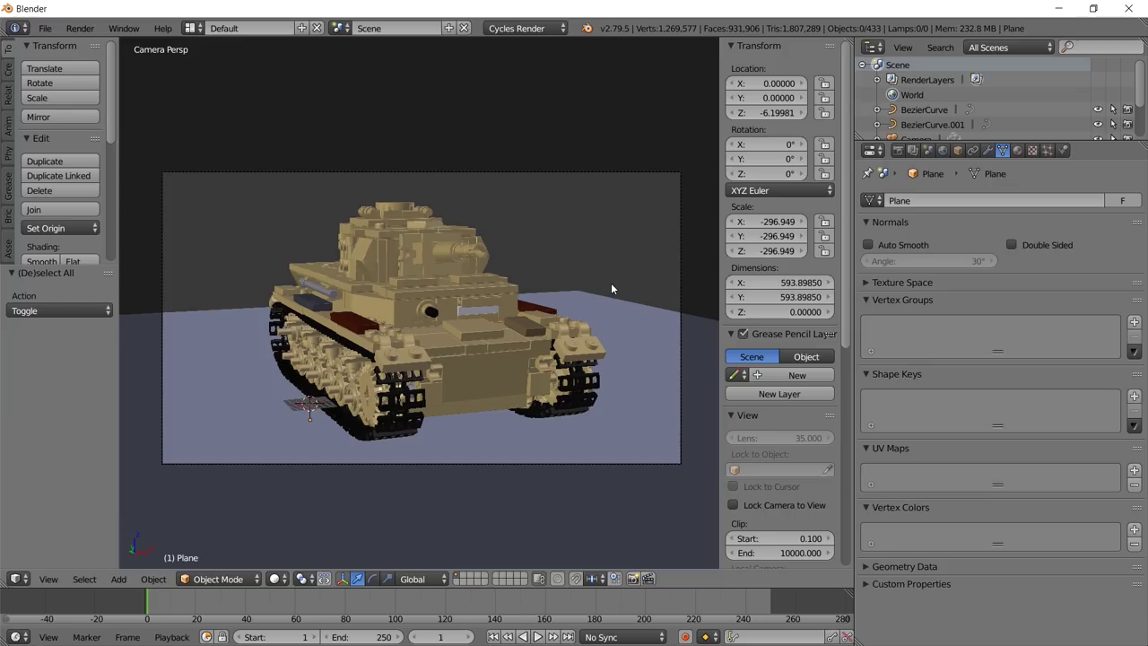
key("shift+z")
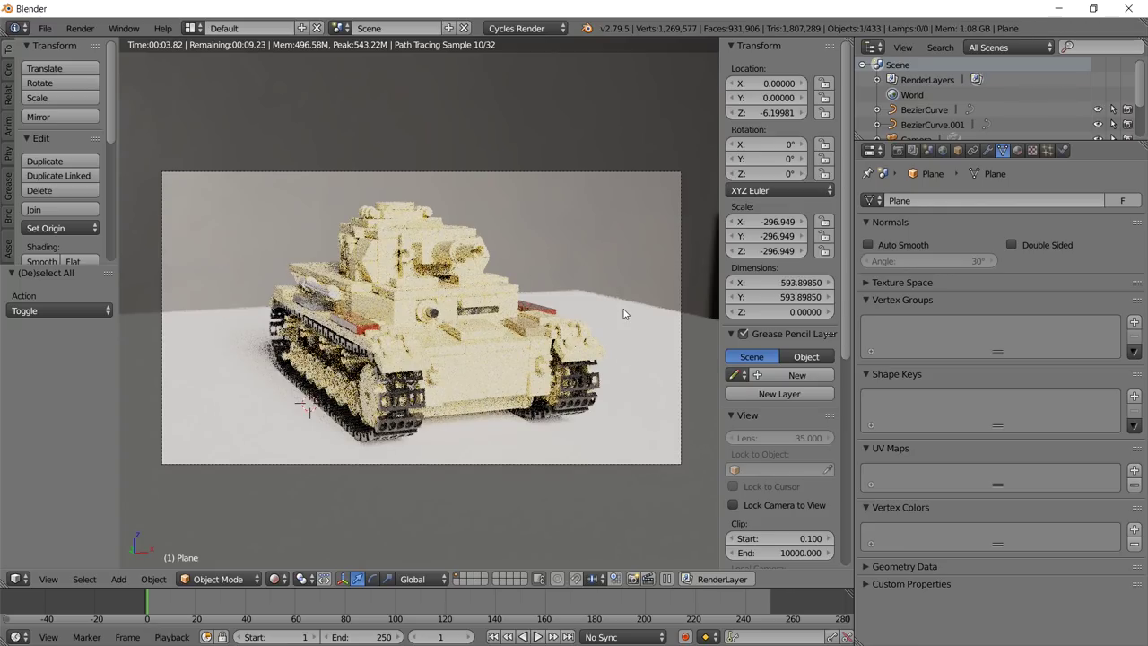
key("s")
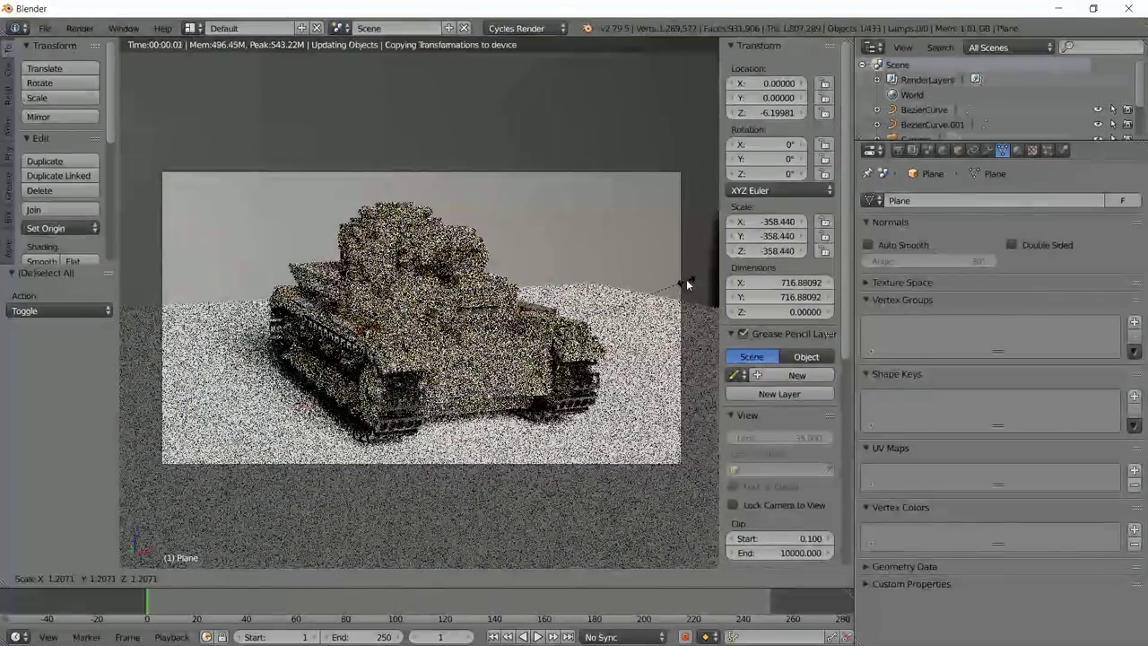
left_click(687, 279)
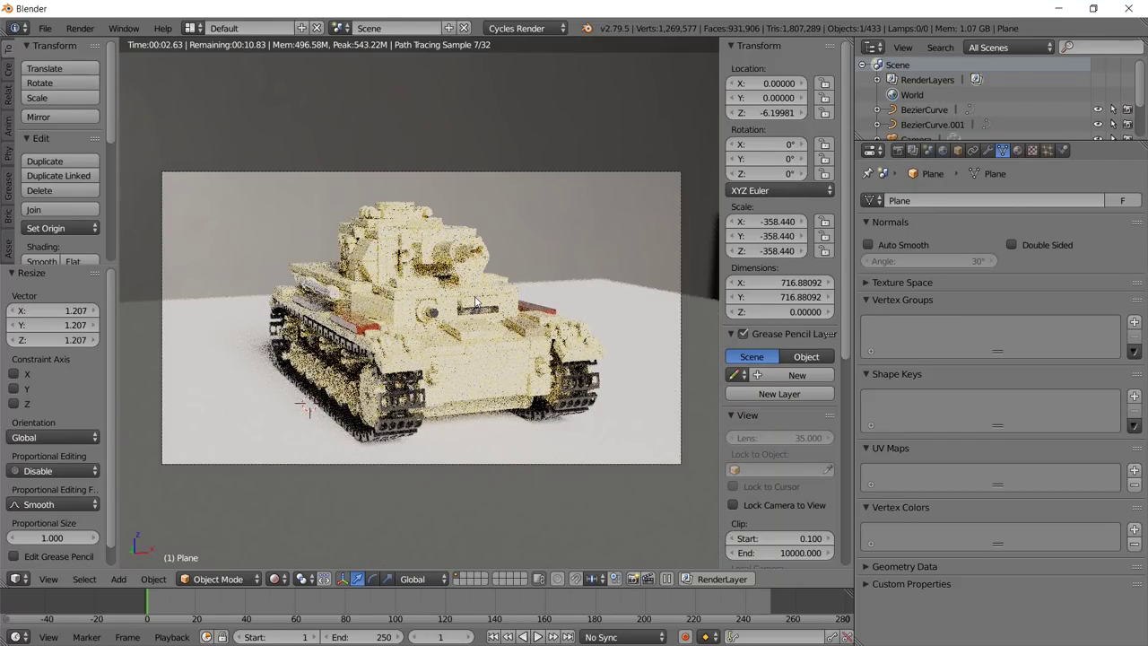
Create a new Diffuse BSDF material for the floor plane.
left_click(1018, 151)
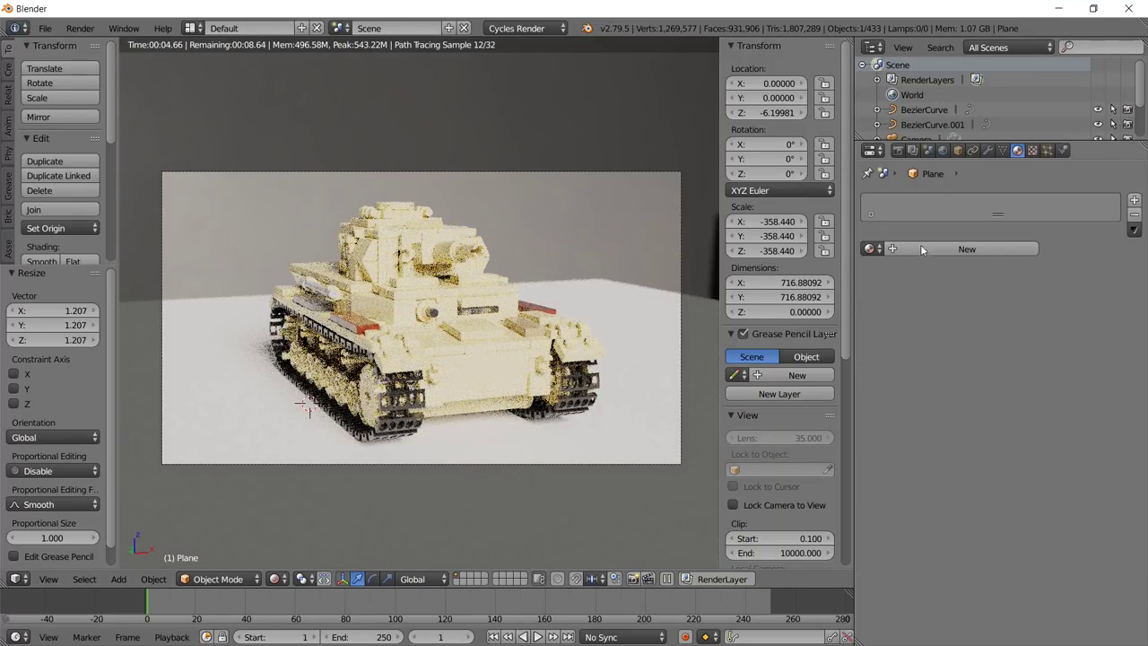
left_click(971, 250)
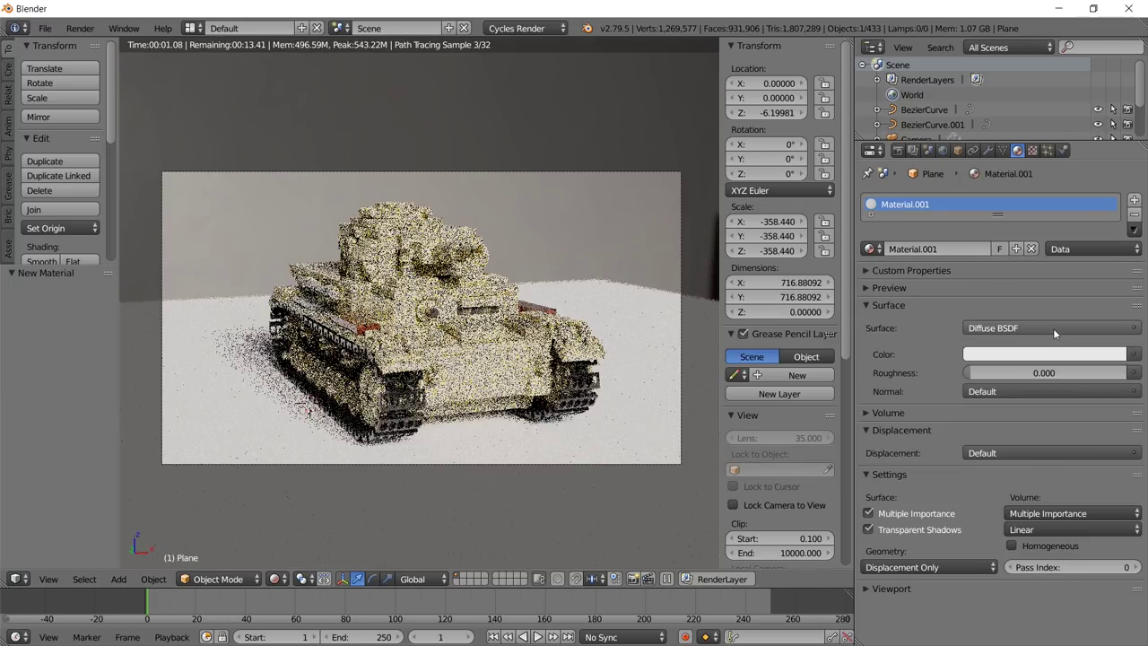
left_click(1134, 354)
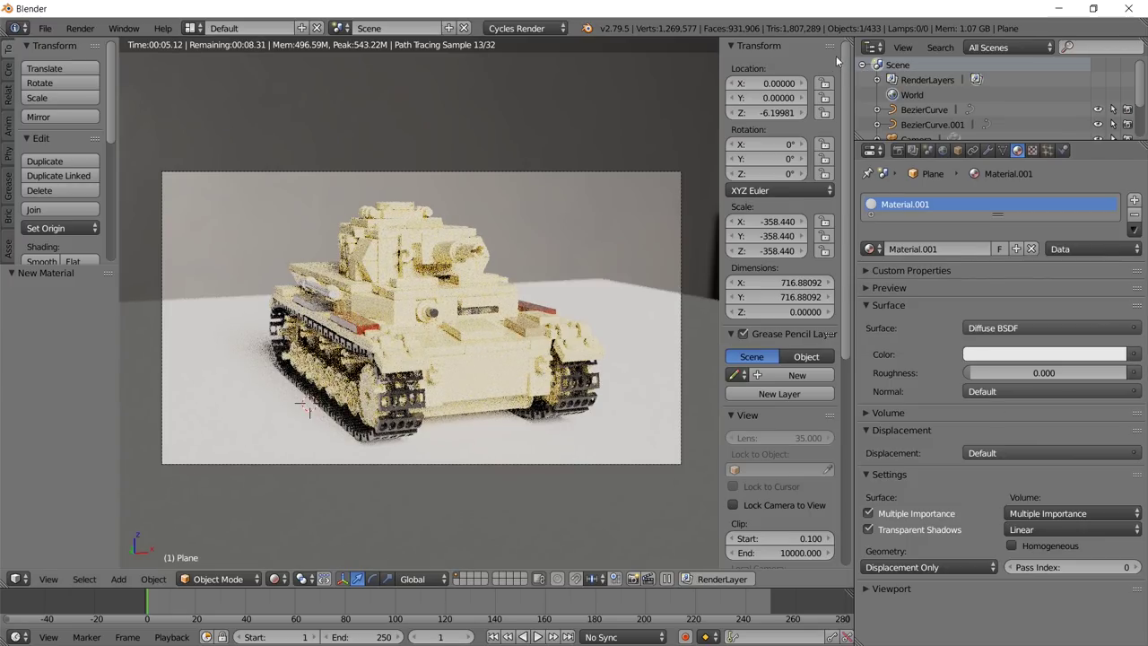
Split the 3D view side by side and turn the new area into a Node Editor framing the floor material's nodes.
left_click_drag(845, 42, 509, 63)
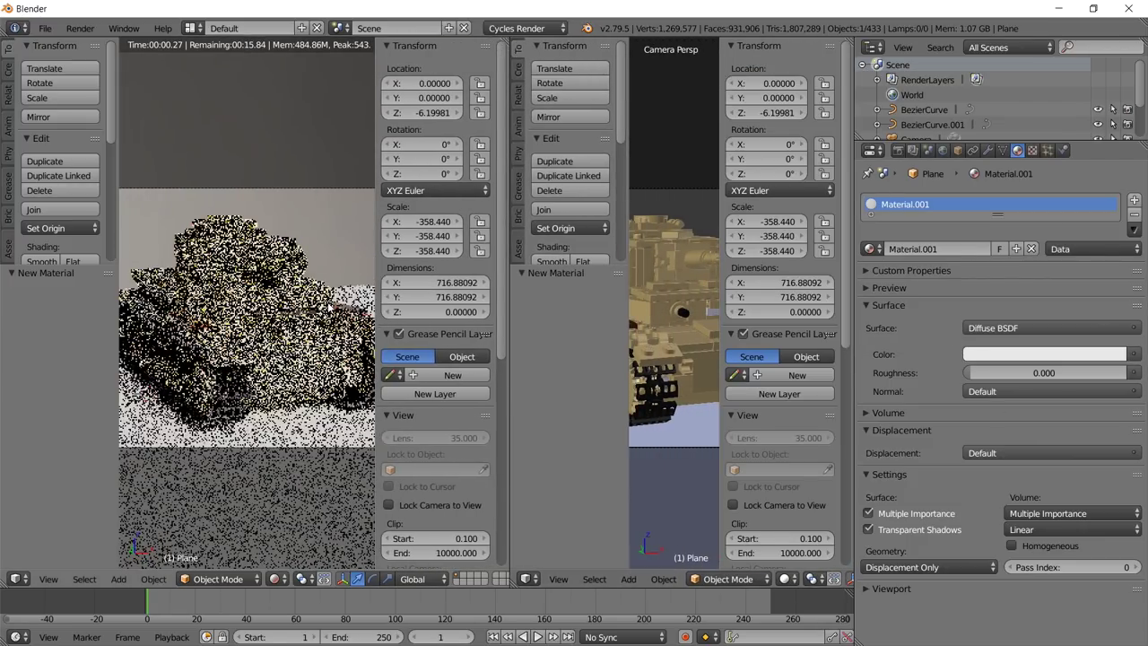
key("n")
key("t")
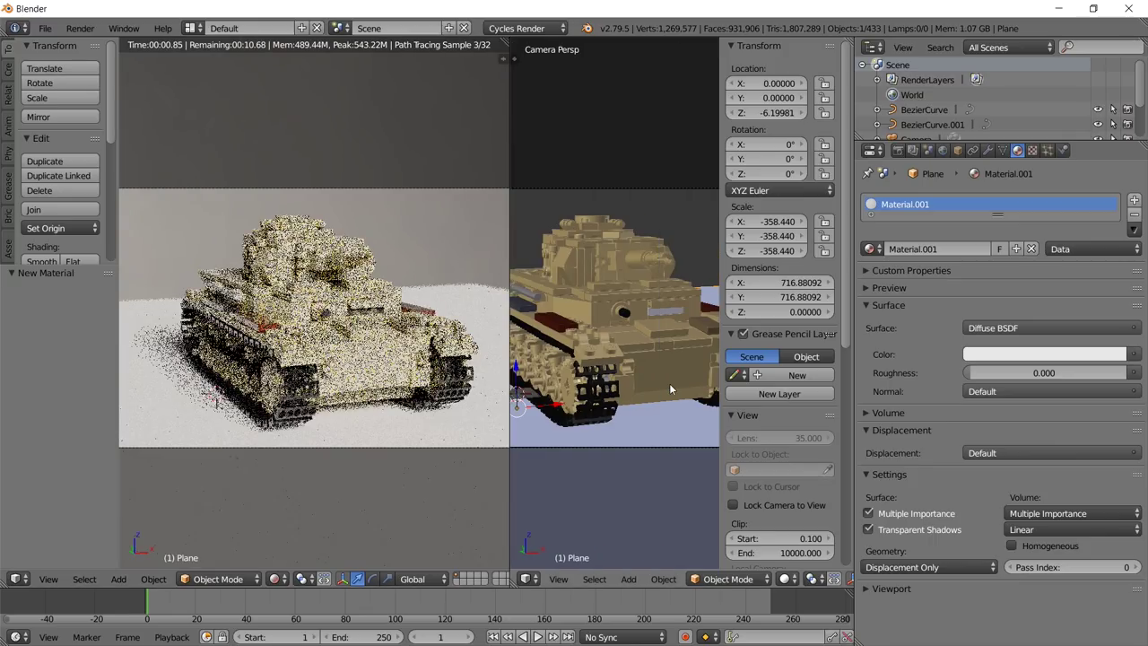
key("n")
left_click(527, 579)
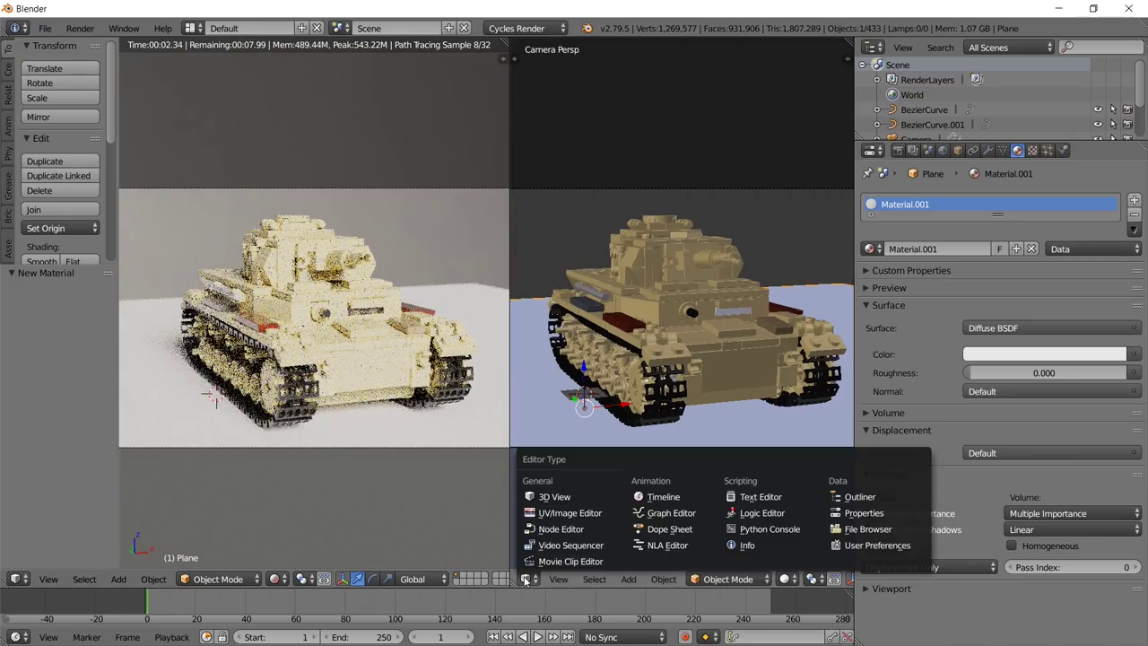
left_click(551, 531)
key("Home")
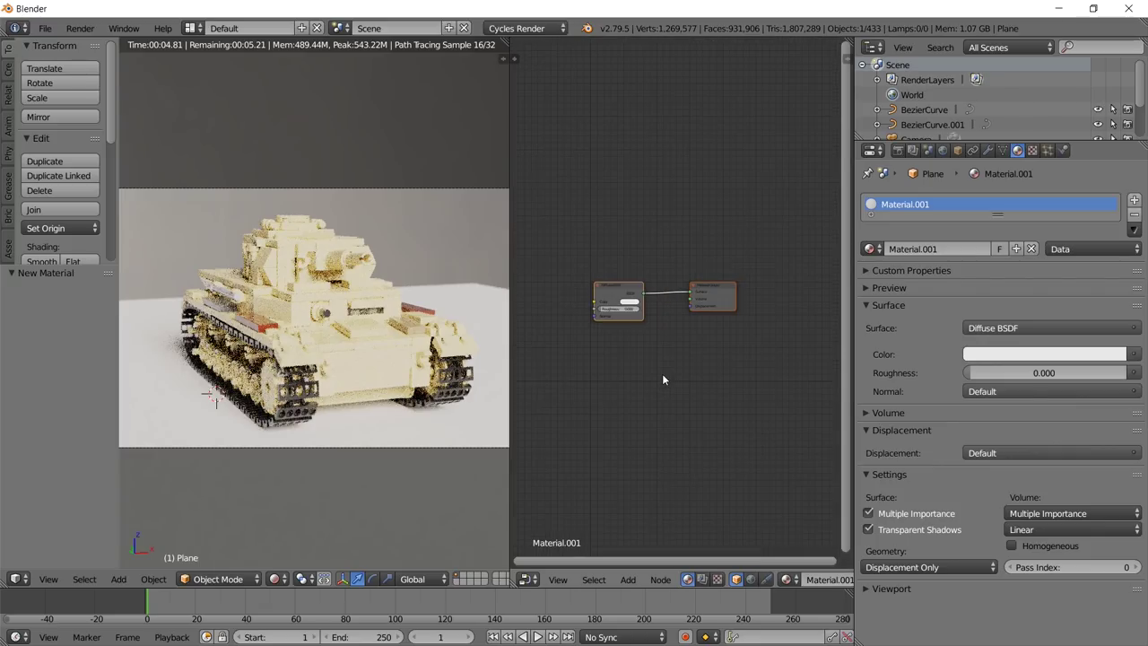
scroll(662, 373, "up", 3)
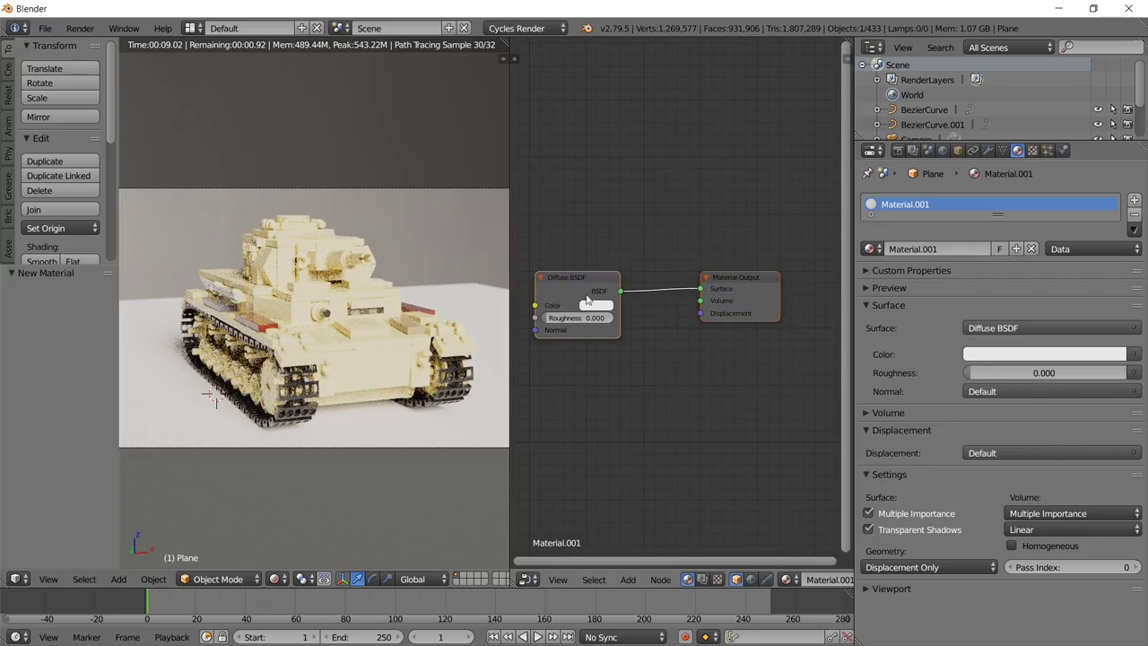
Move the Diffuse BSDF node up and add a Glossy BSDF node beneath it in the floor material.
left_click_drag(588, 298, 598, 256)
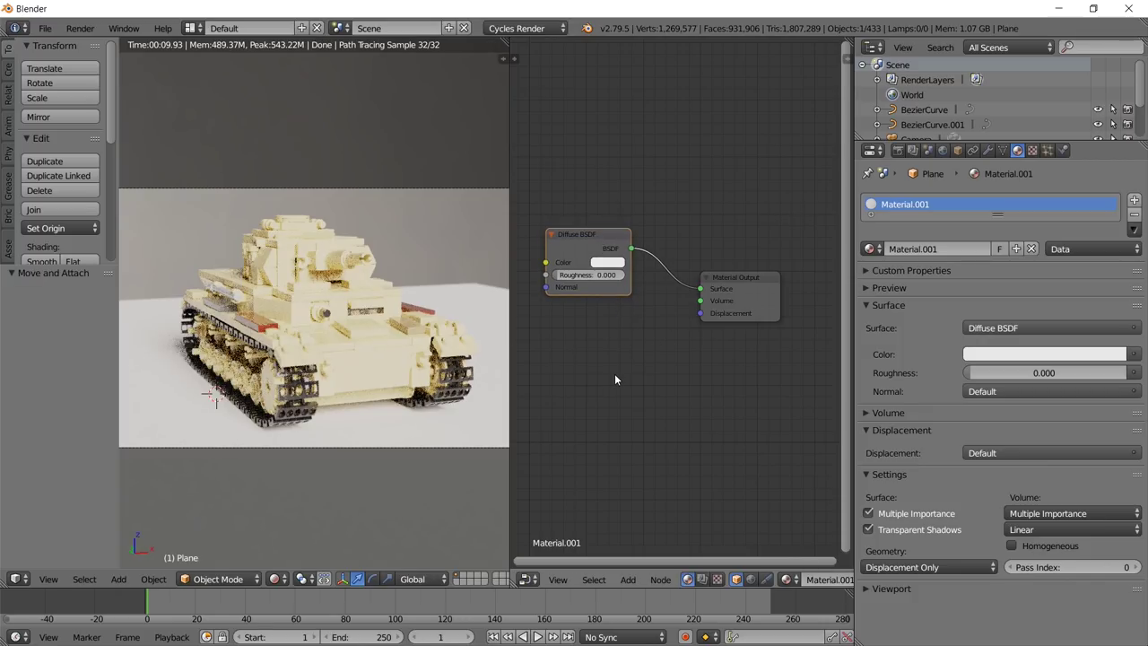
key("shift+a")
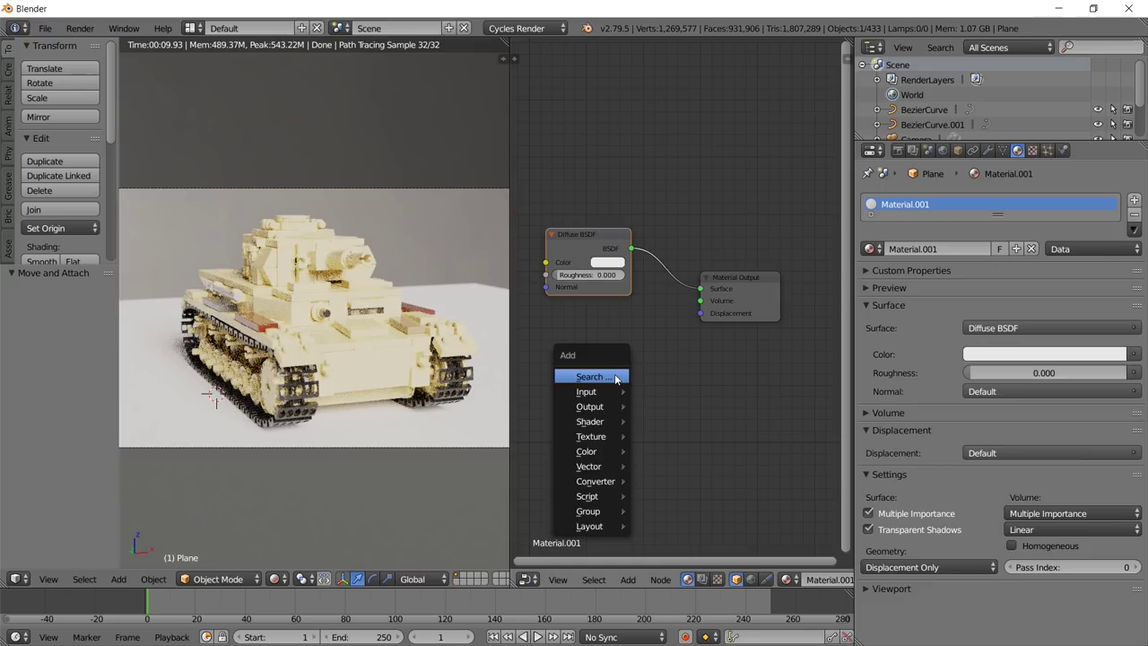
left_click(614, 375)
type("gloss")
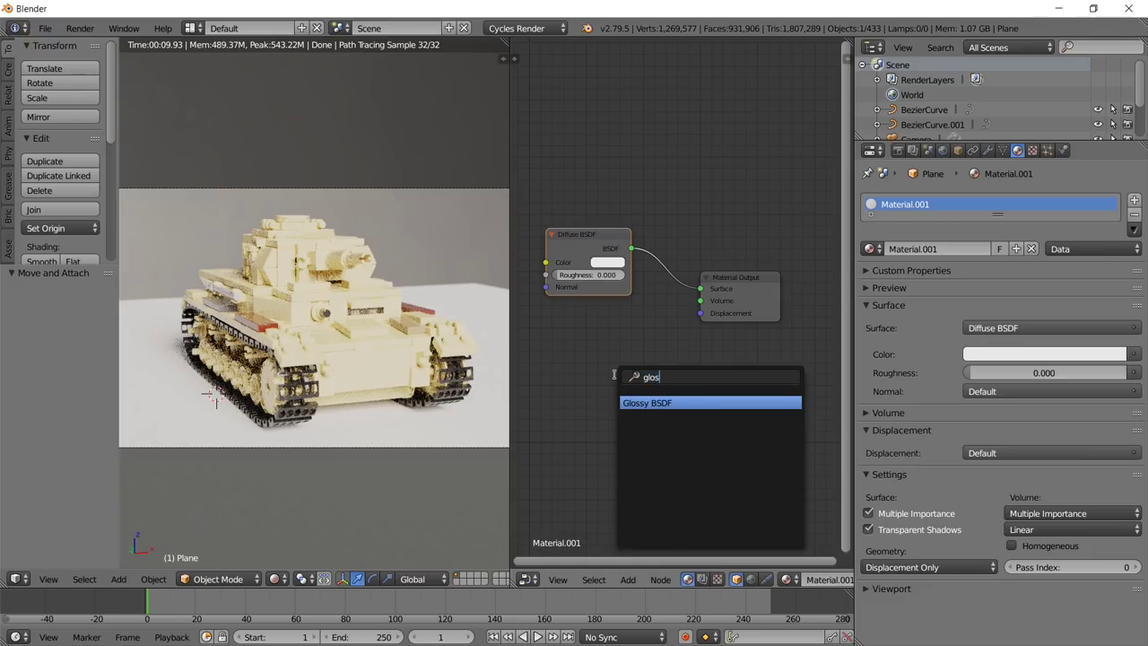
key("Return")
left_click(548, 343)
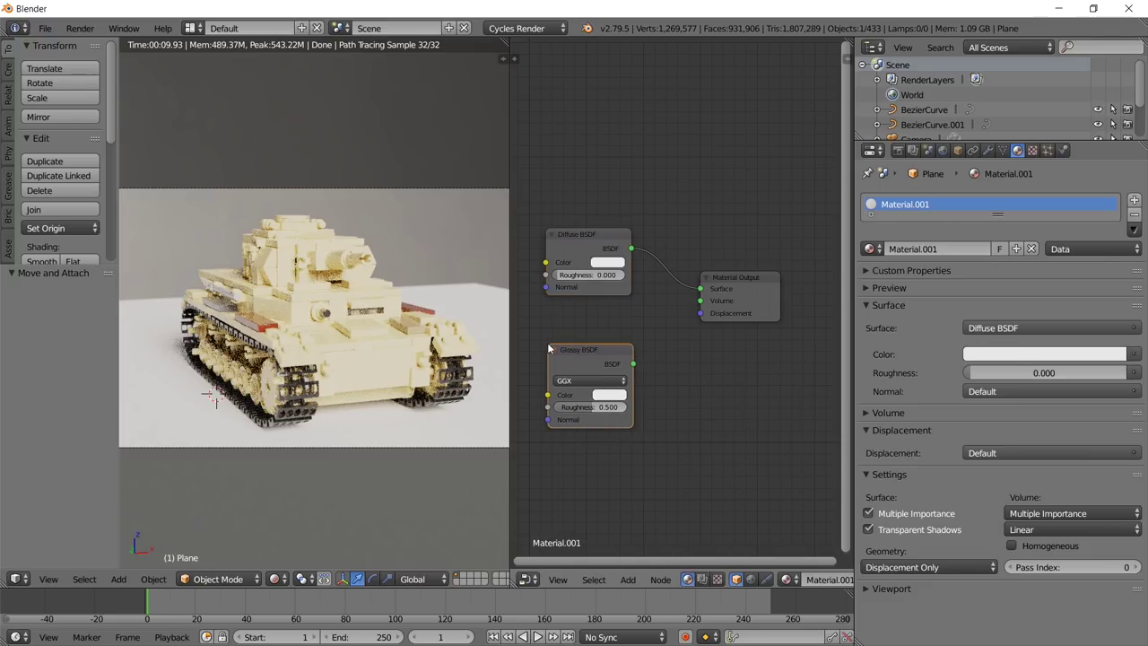
Compare the glossy and diffuse floors by linking each shader in turn to the Material Output's Surface input, ending with Glossy BSDF.
left_click_drag(634, 364, 699, 289)
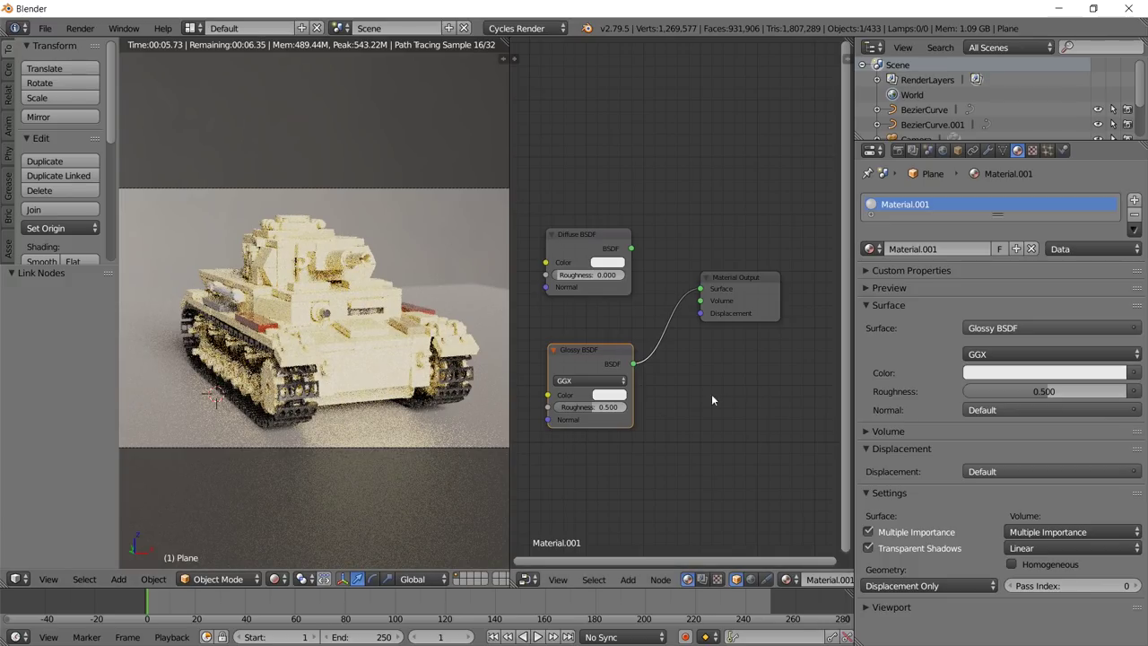
left_click_drag(632, 248, 699, 289)
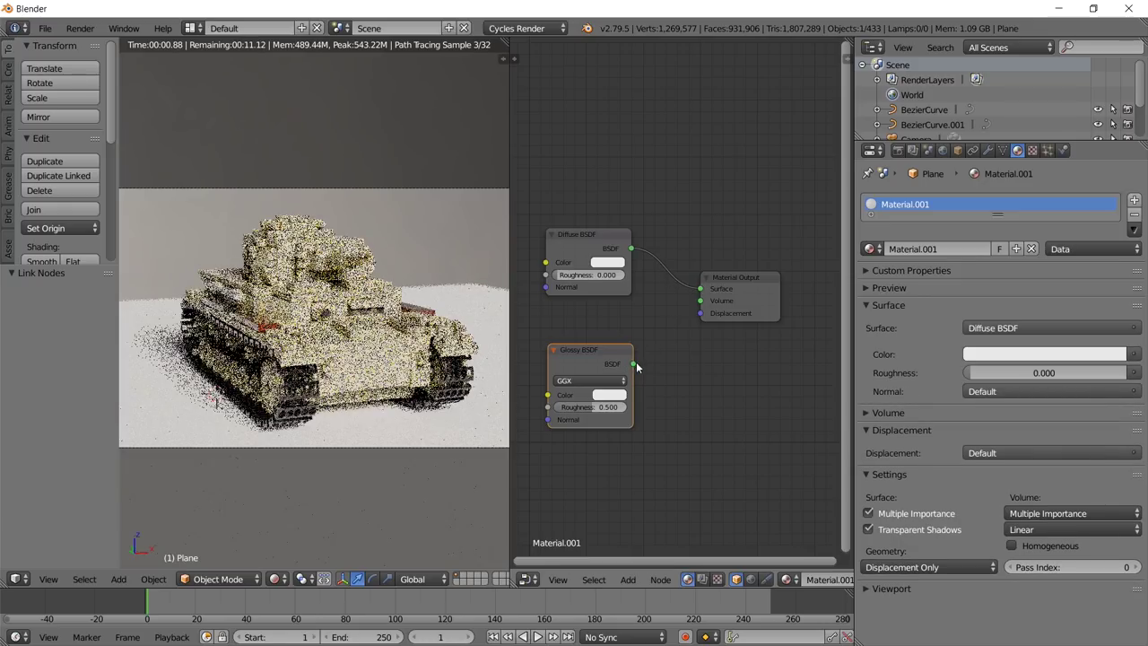
left_click_drag(633, 363, 700, 289)
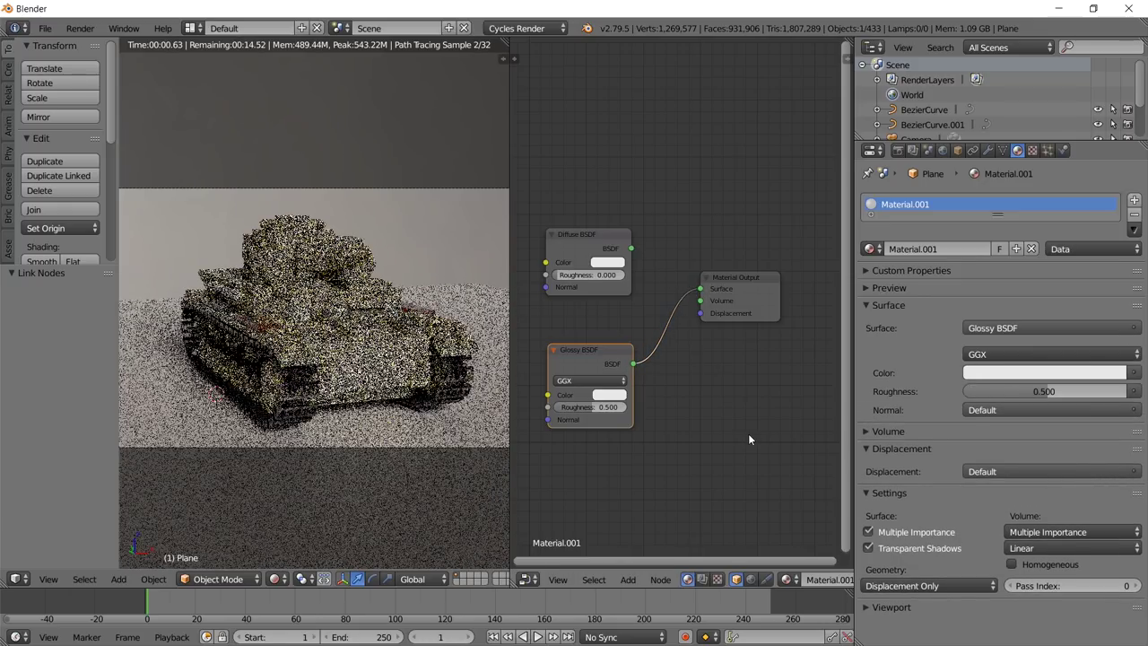
Insert a Mix Shader before the Material Output, with Diffuse BSDF in its first shader input and Glossy BSDF in its second.
key("shift+a")
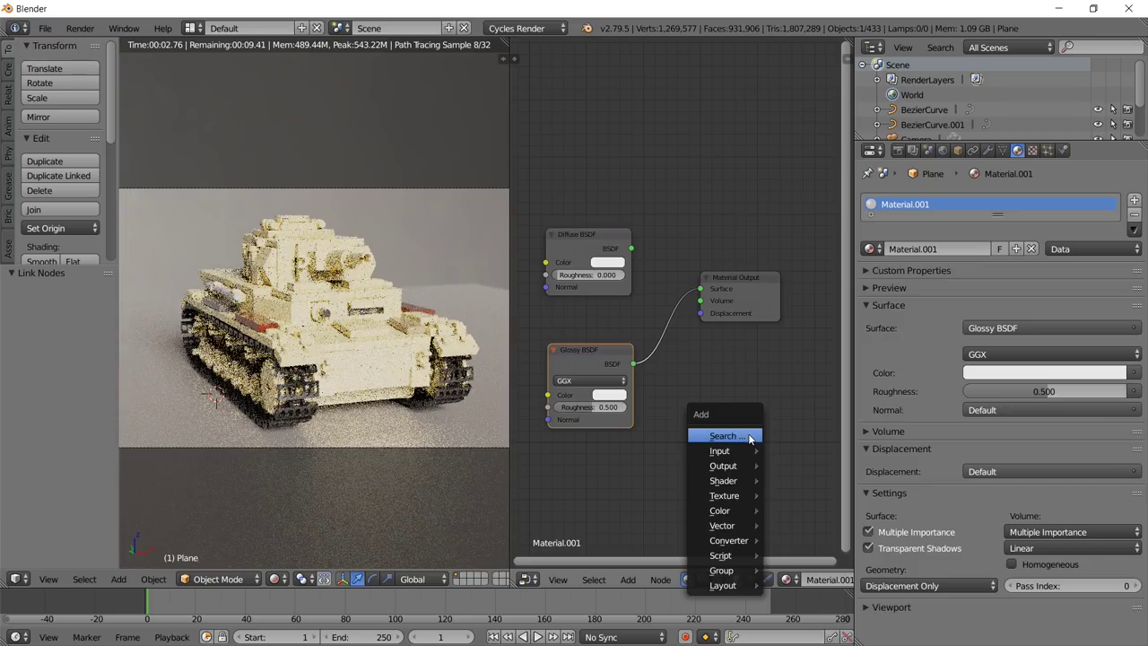
left_click(747, 433)
type("mix")
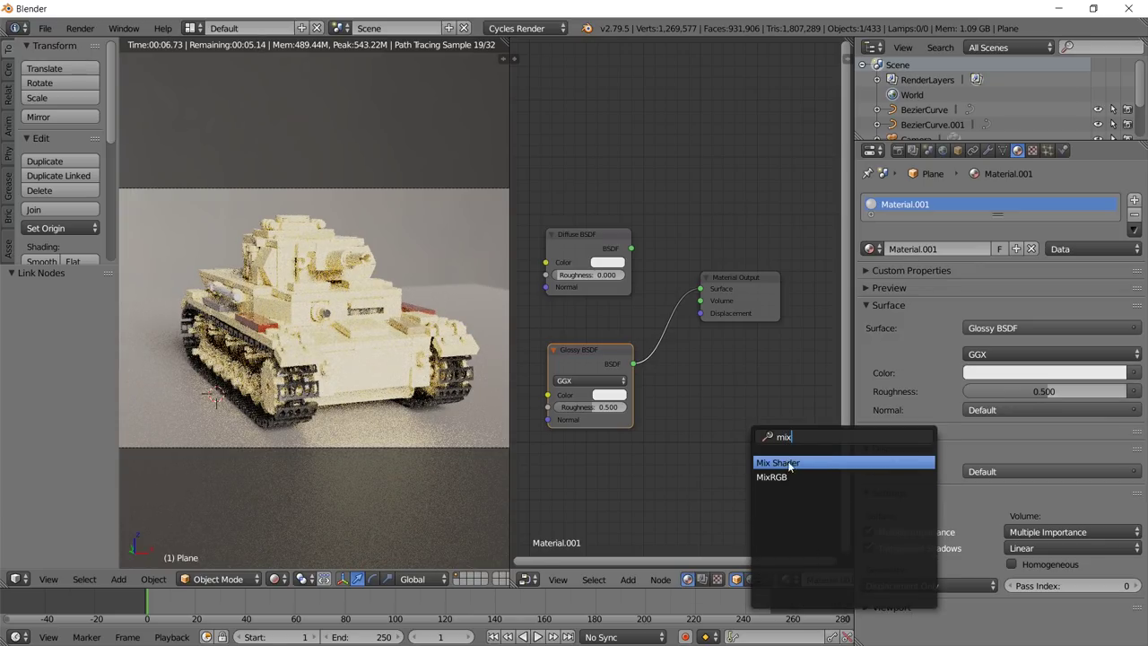
left_click(790, 463)
left_click(664, 271)
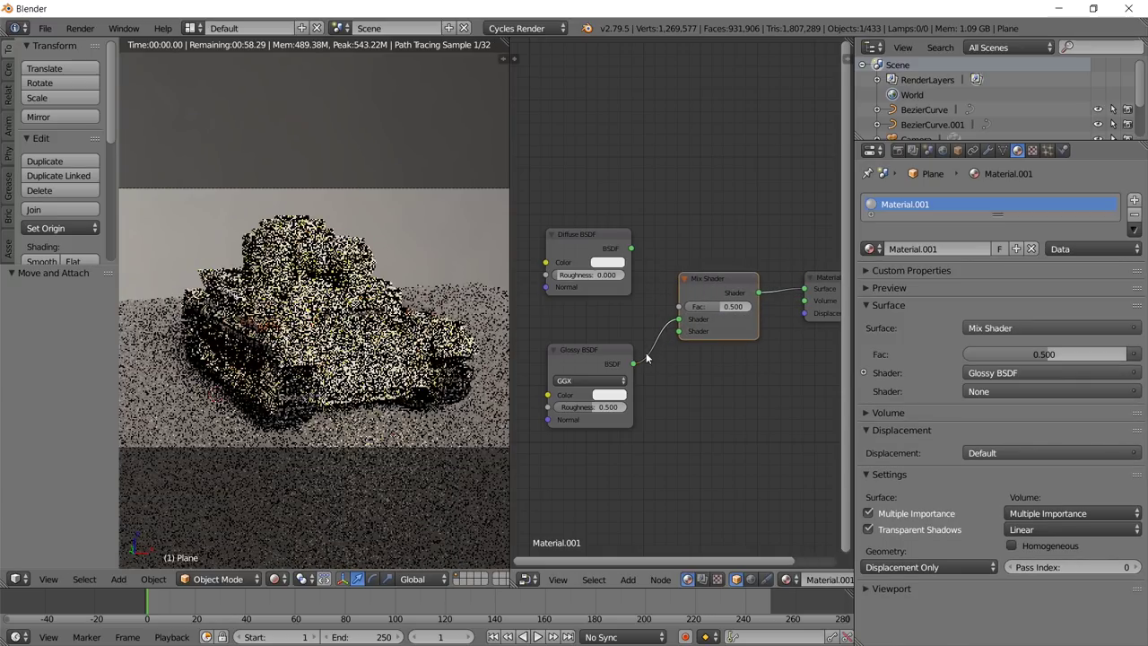
left_click_drag(679, 319, 679, 331)
left_click_drag(632, 249, 679, 319)
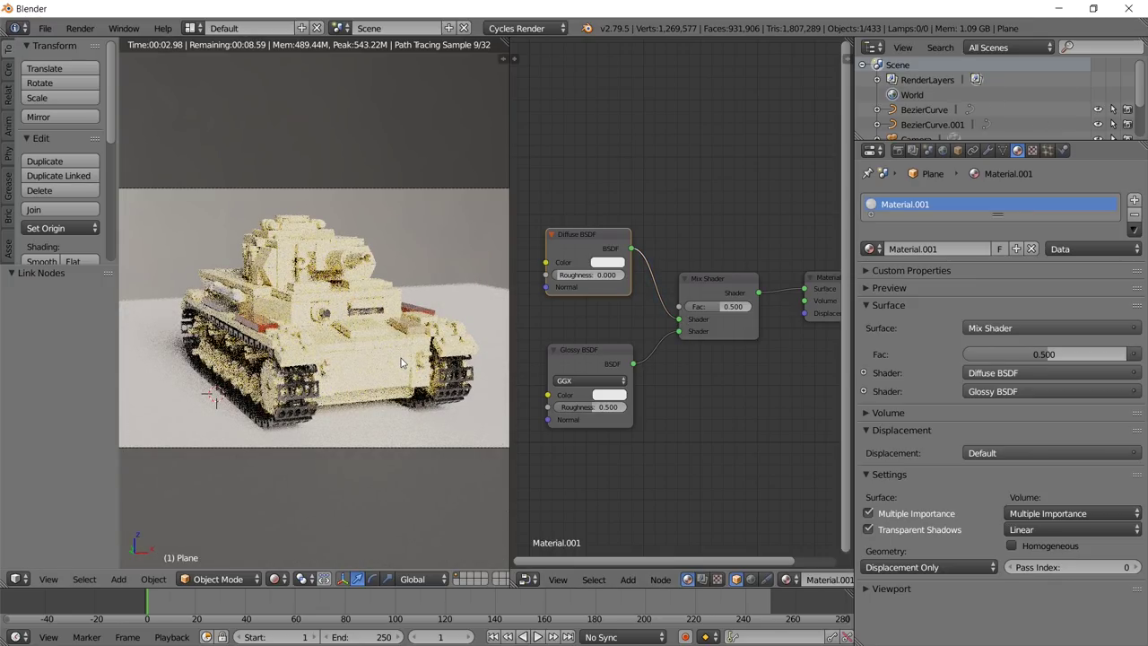
Set the Mix Shader's Fac to 0.60.
mouse_move(733, 306)
left_mouse_down()
mouse_move(750, 306)
mouse_move(738, 307)
left_mouse_up()
left_click(736, 307)
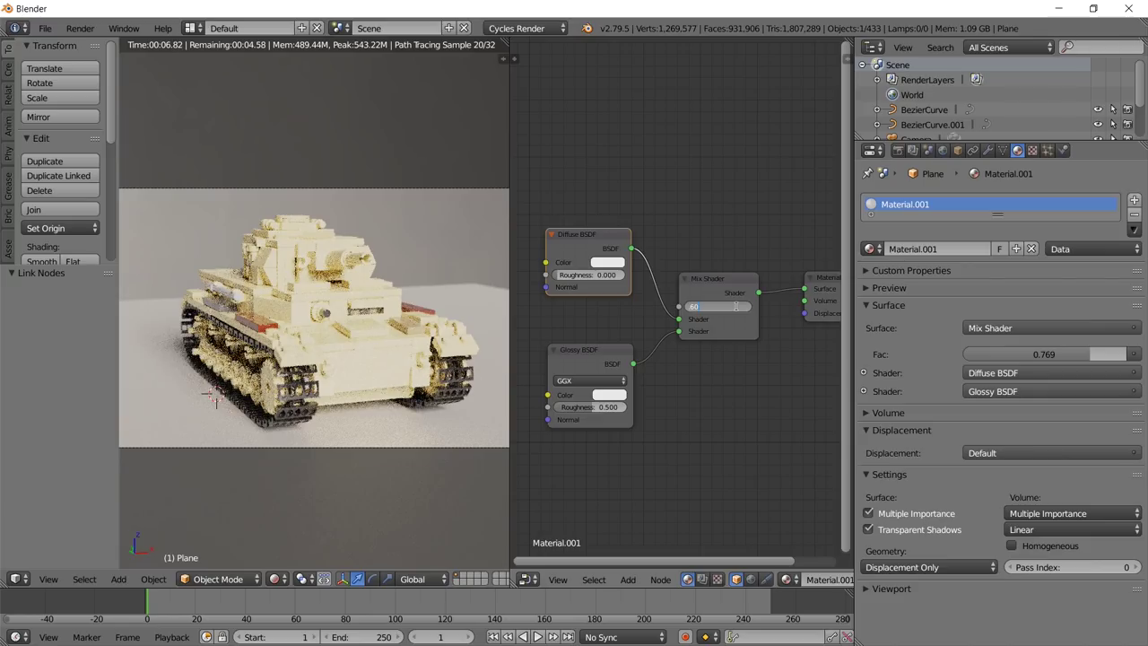
type(".60")
key("Return")
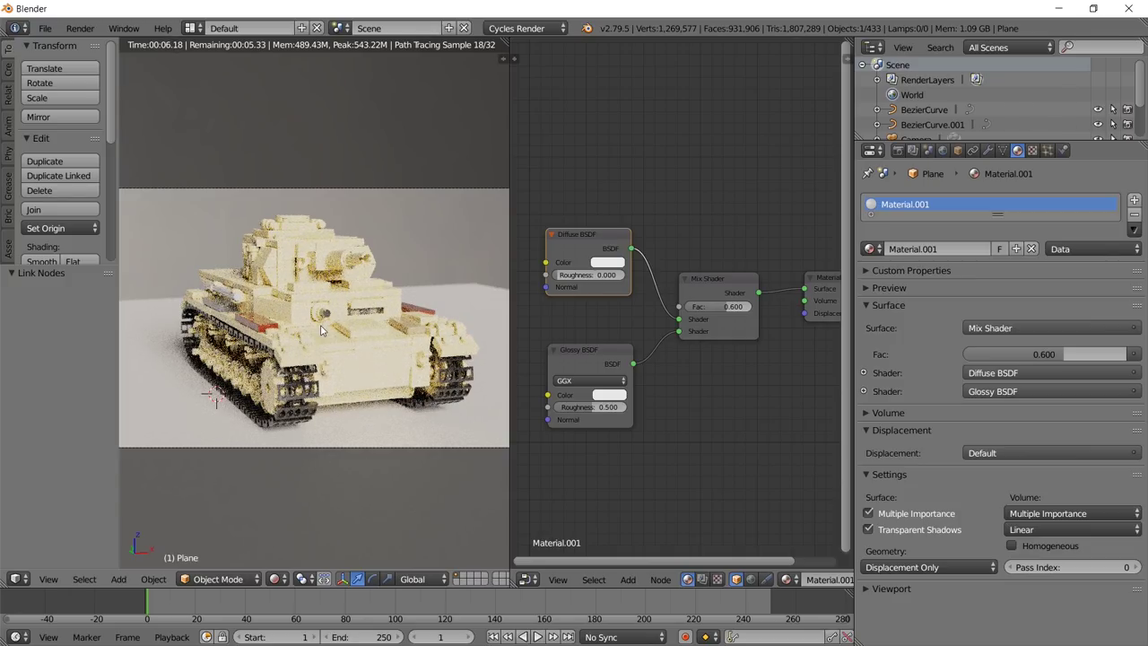
Merge the Node Editor area back into the 3D view and return to solid shading outside the camera view.
left_click_drag(510, 44, 608, 51)
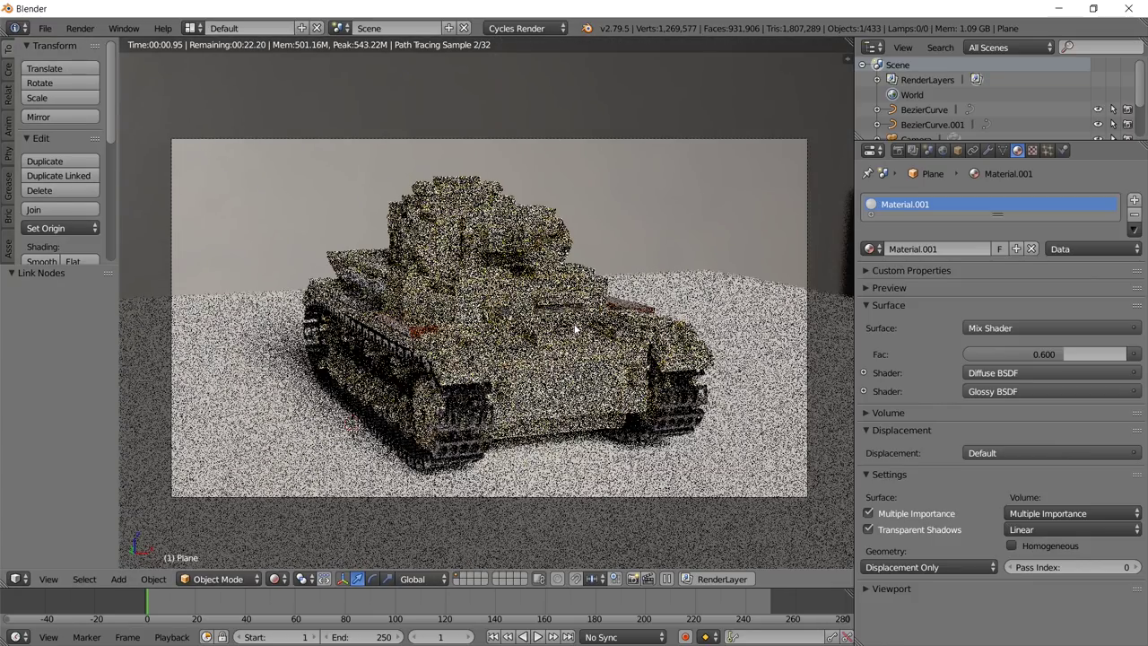
key("shift+z")
key("KP_0")
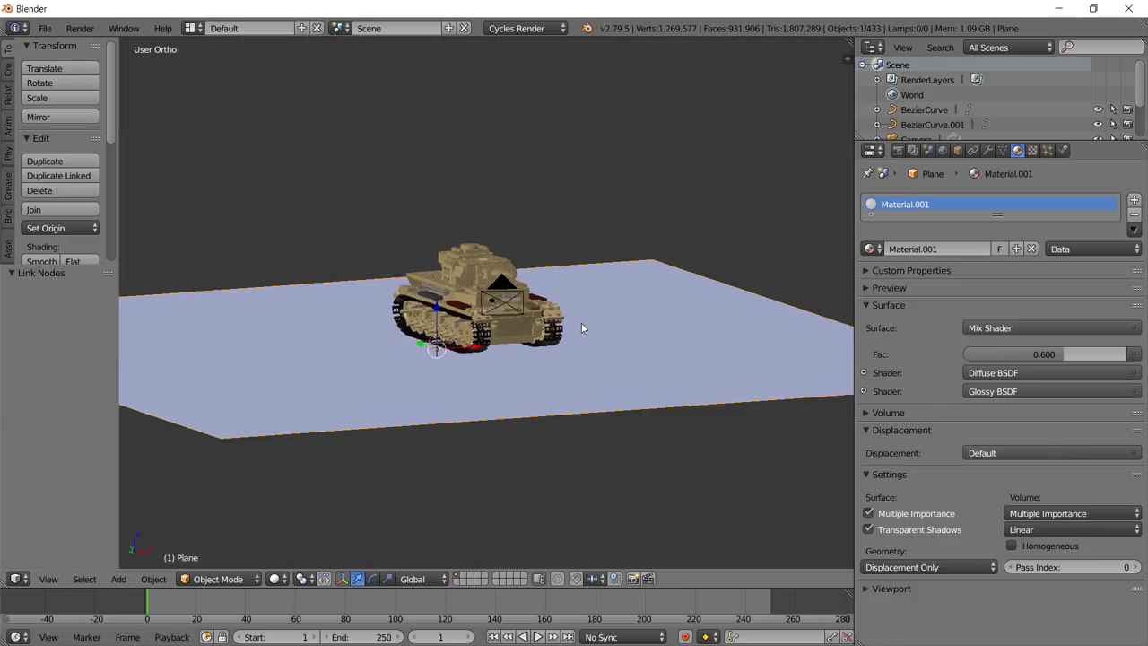
Try to box-select the tank's parts and rotate them about 92° around the global Z axis.
middle_click_drag(581, 328, 661, 325)
scroll(661, 326, "up", 4)
key("a")
key("ctrl+b")
left_click_drag(589, 165, 245, 334)
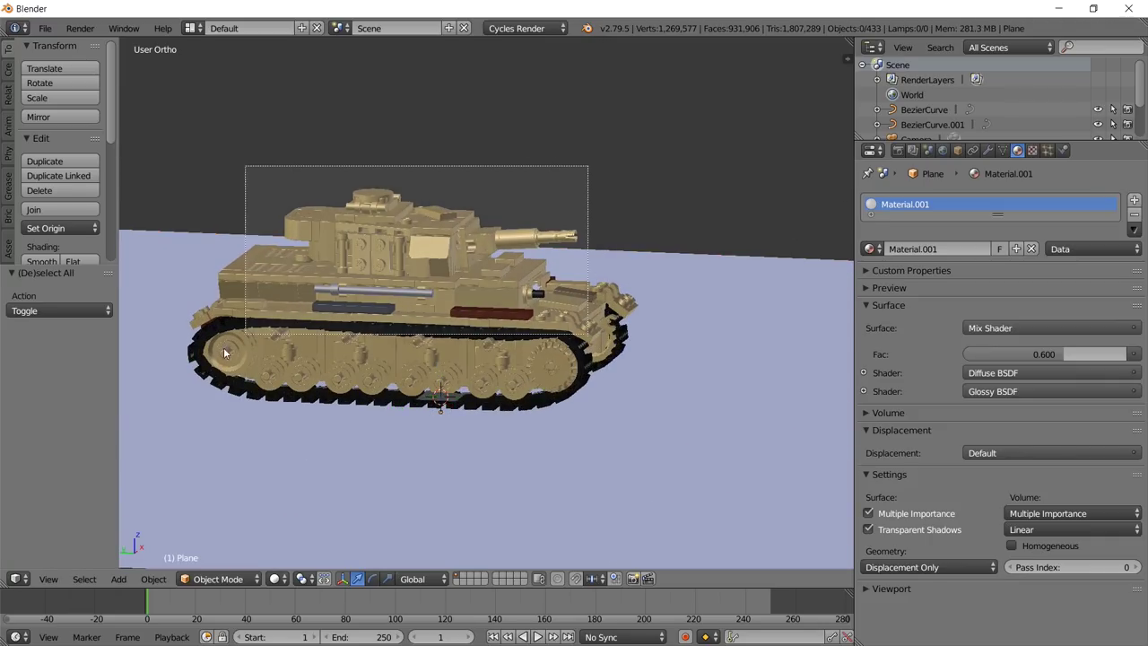
key("a")
key("r")
key("z")
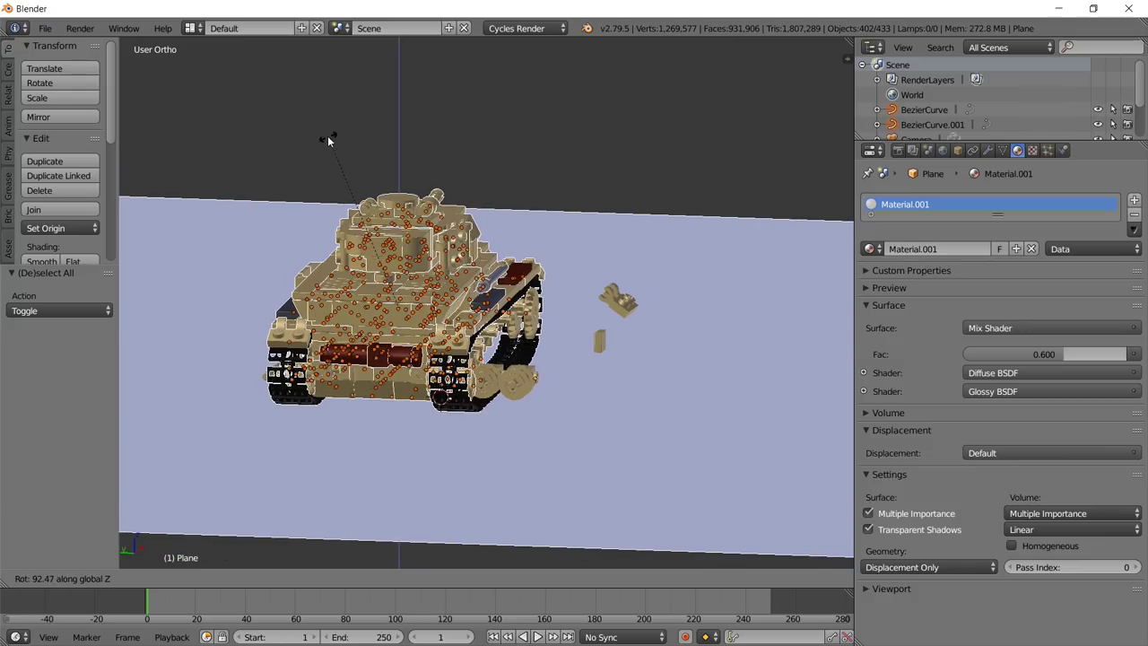
left_click(327, 135)
Undo the rotation and selection of the tank's parts, and hide the floor plane.
key("ctrl+z")
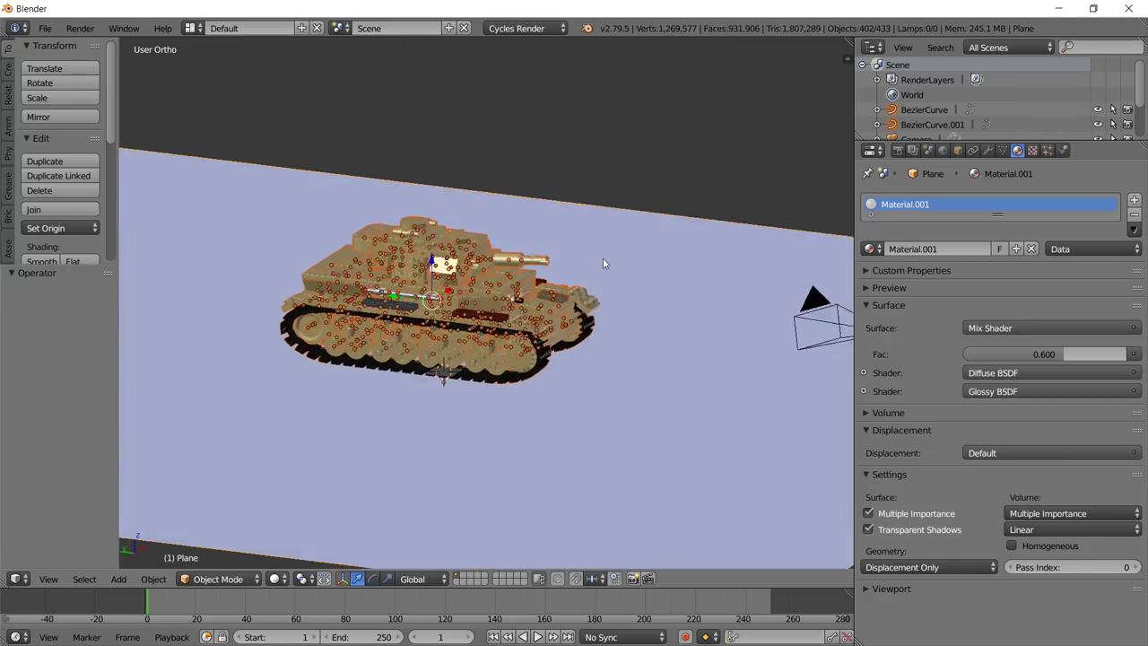
key("ctrl+z")
key("ctrl+z")
key("ctrl+z")
key("ctrl+z")
key("ctrl+z")
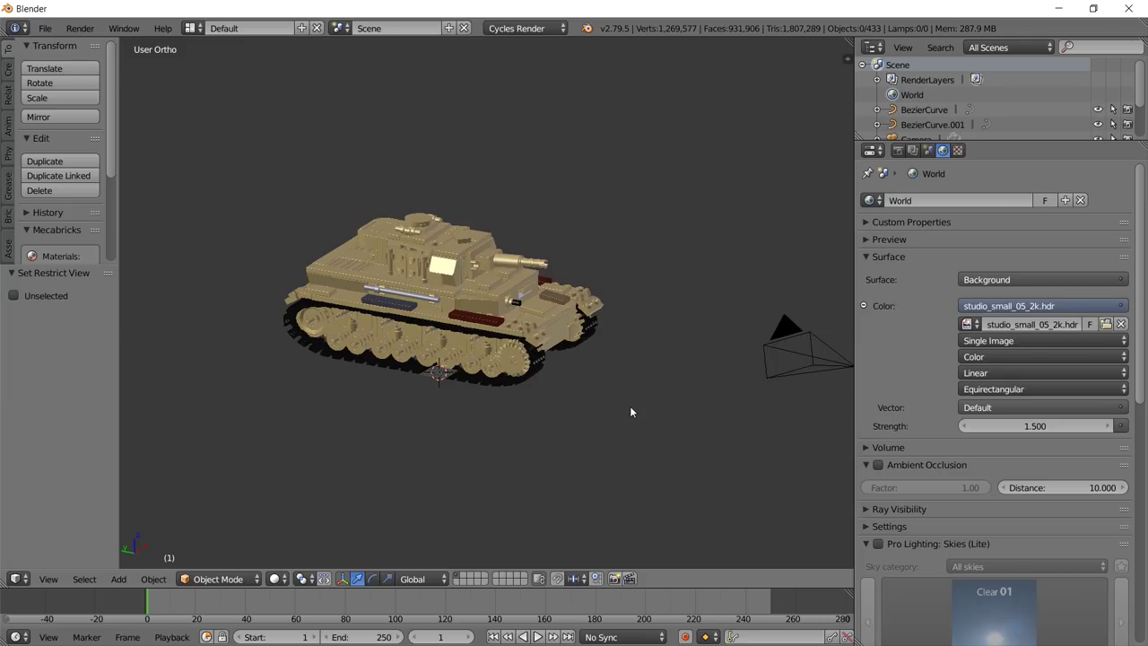
Box-select all parts of the tank without including the camera.
scroll(662, 354, "up", 3)
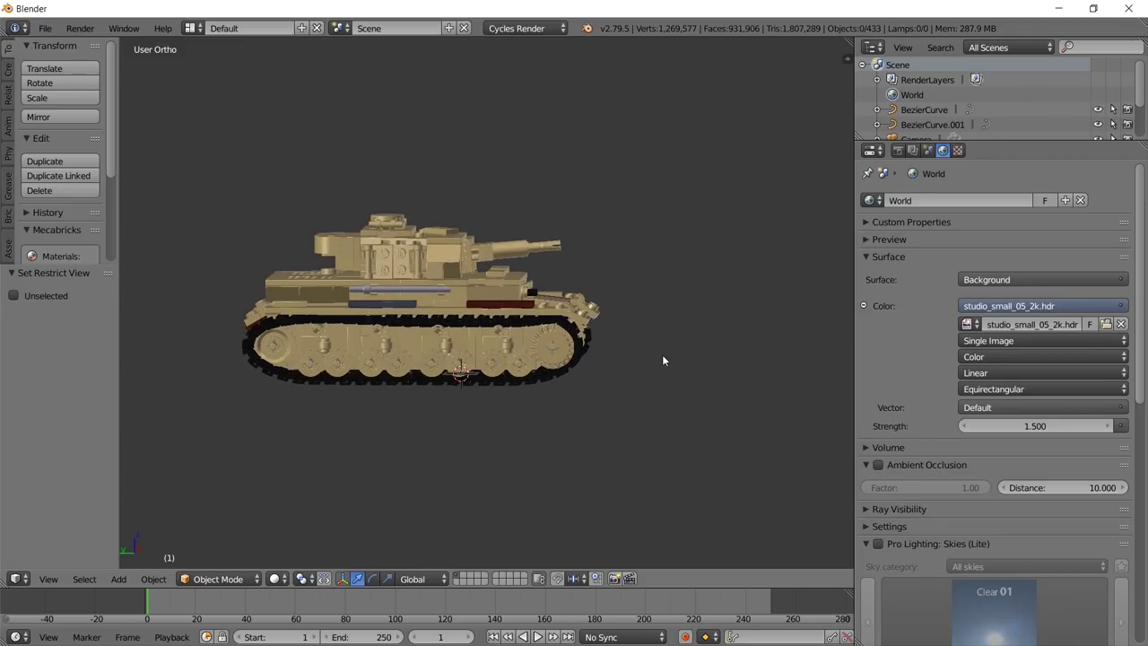
middle_click_drag(704, 350, 510, 142)
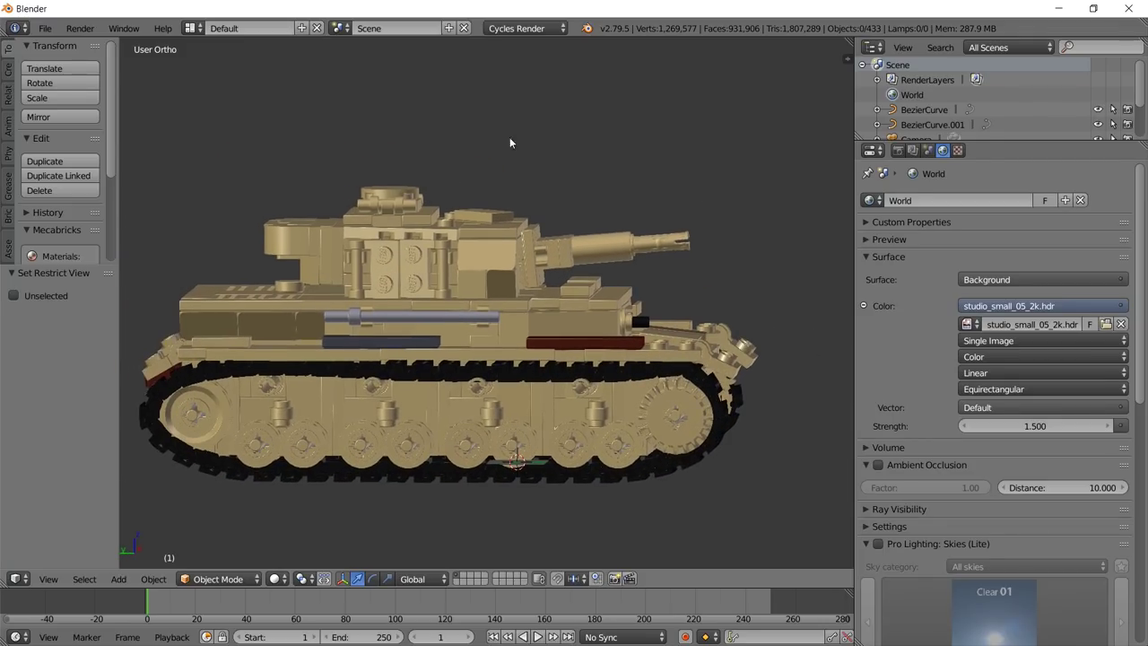
middle_click_drag(616, 194, 562, 209)
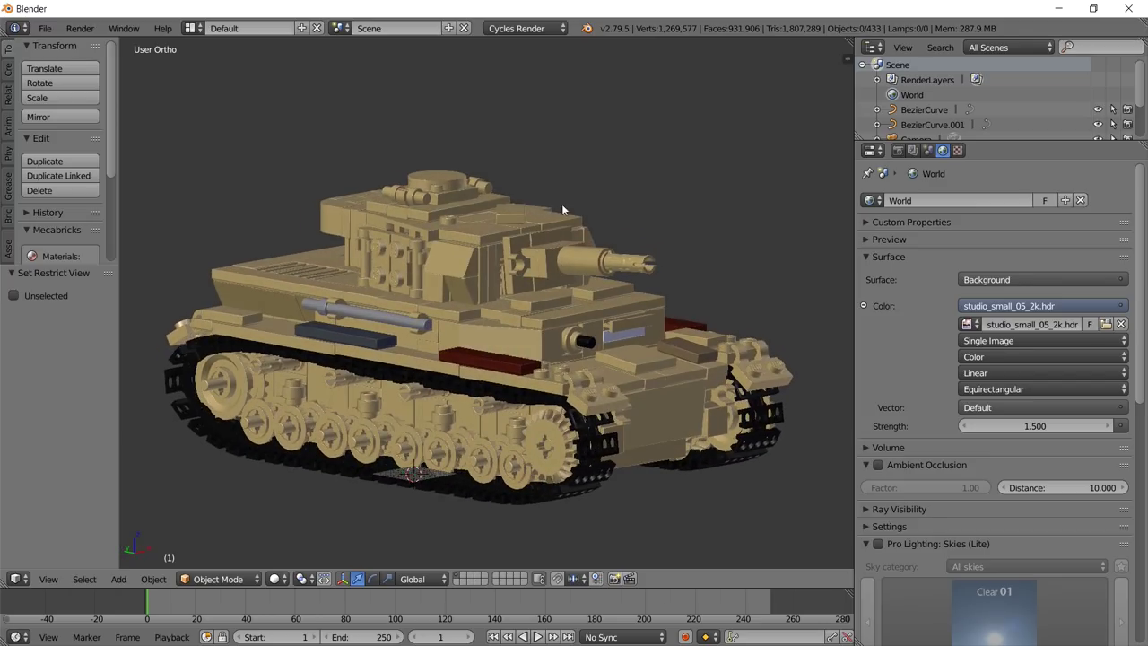
scroll(577, 248, "down", 4)
middle_click_drag(576, 249, 661, 300)
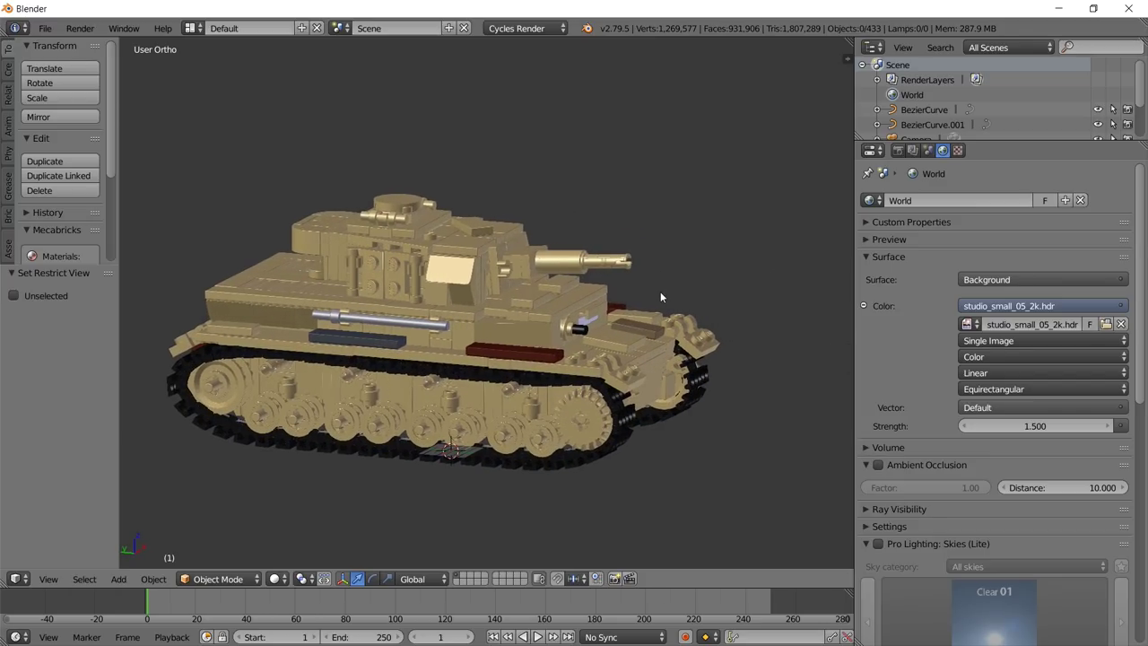
key("ctrl+b")
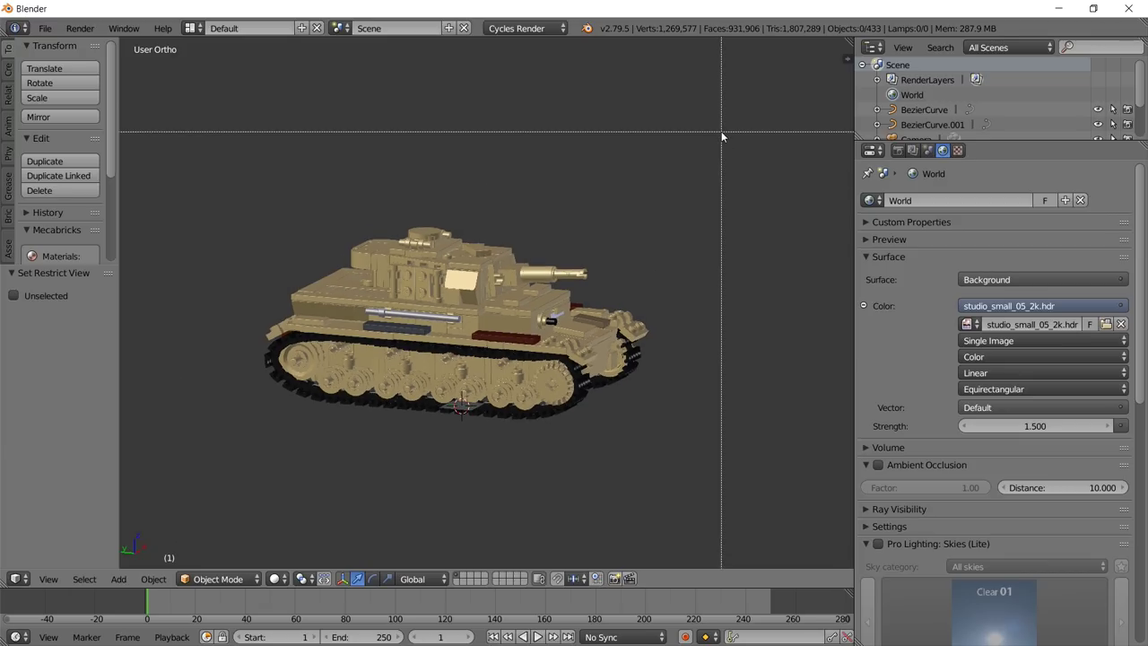
left_click_drag(721, 131, 296, 385)
key("a")
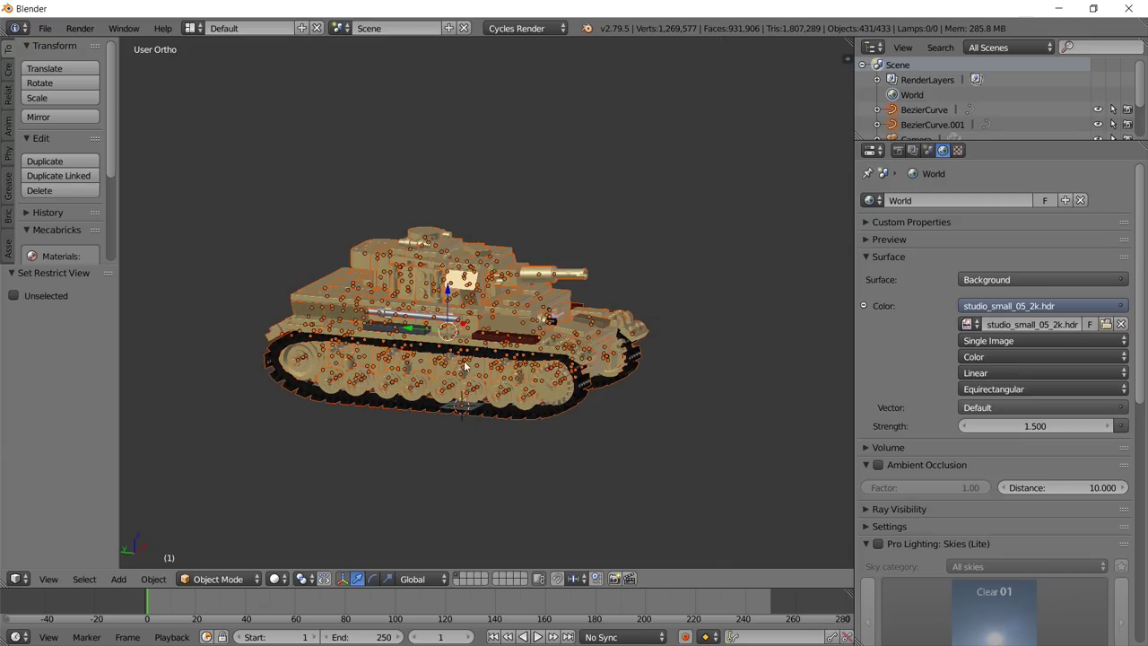
Snap the 3D cursor to the middle of the selected tank parts.
middle_click_drag(416, 401, 451, 380)
scroll(497, 380, "up", 2)
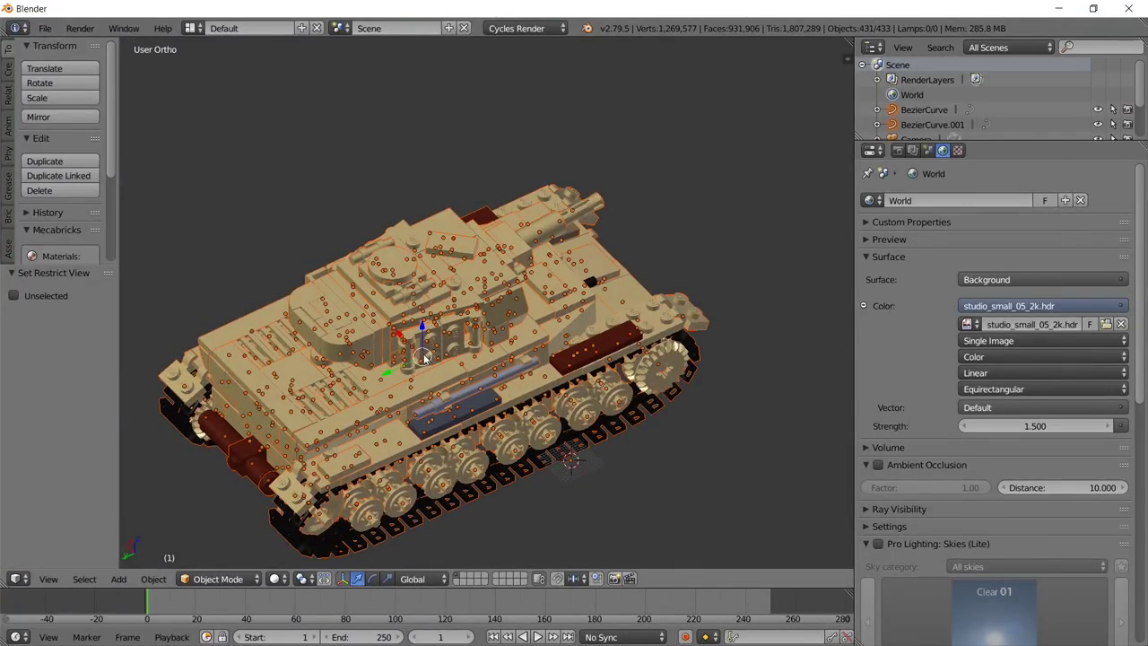
middle_click_drag(638, 466, 581, 449)
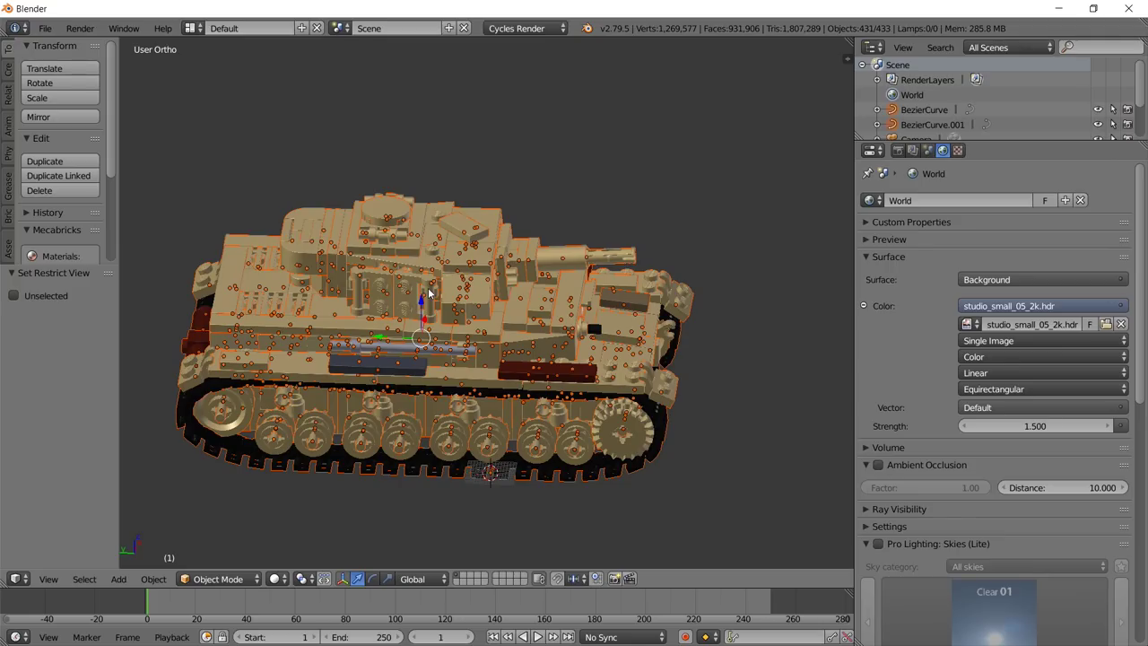
key("shift+s")
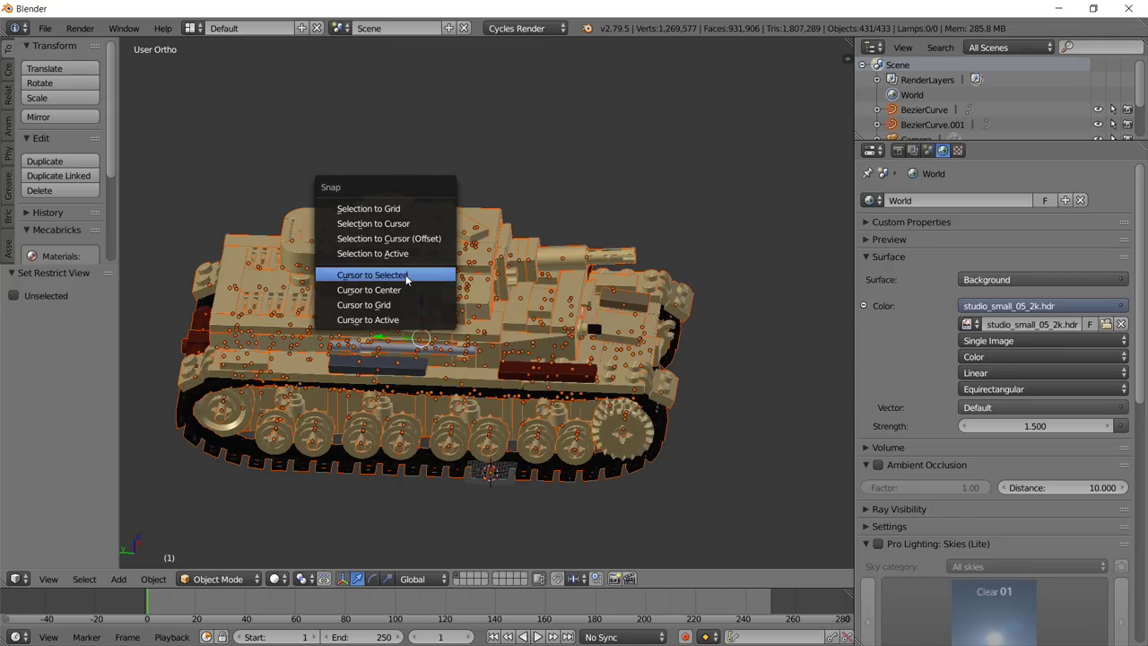
left_click(405, 275)
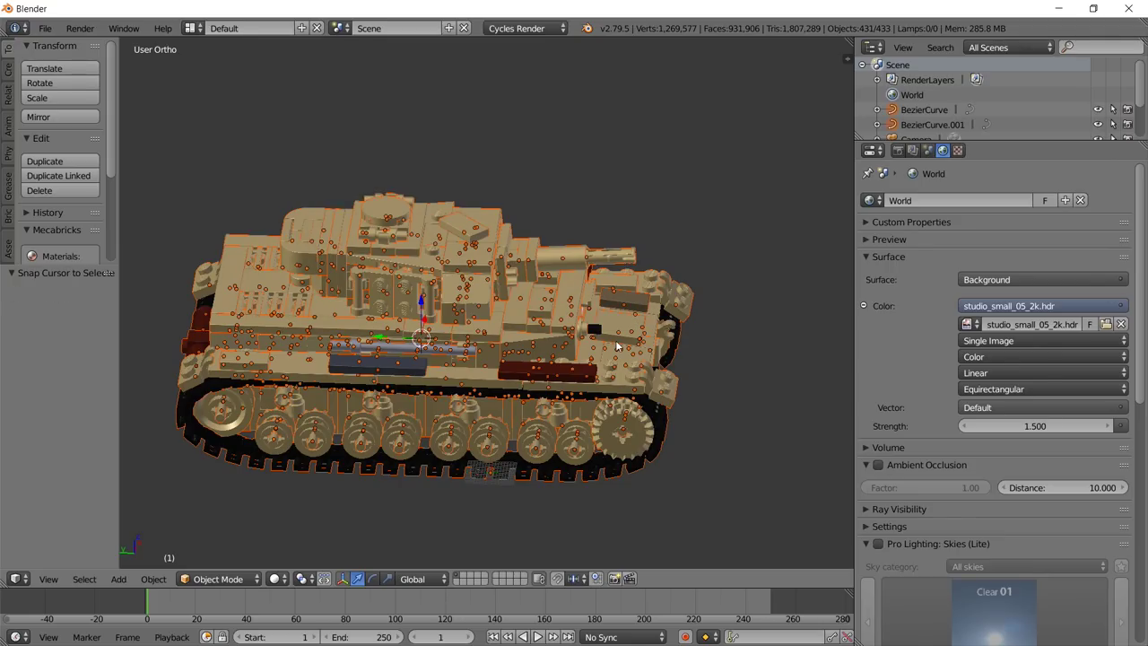
Add a cube-shaped empty at the 3D cursor and scale it up by a factor of about 41.
key("shift+a")
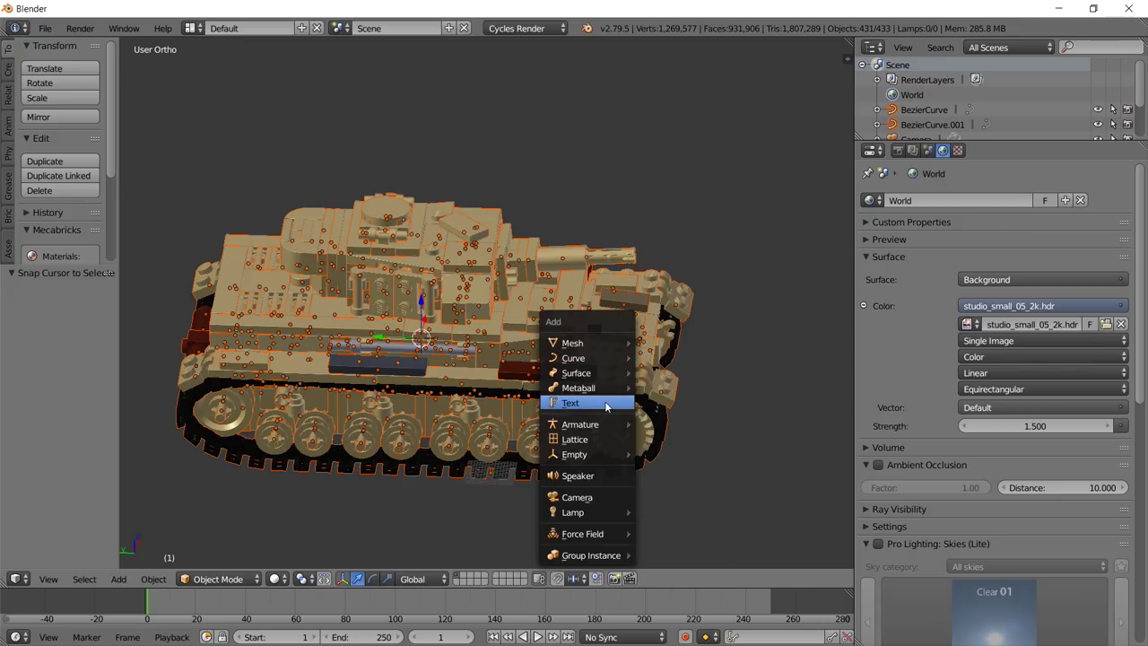
mouse_move(593, 455)
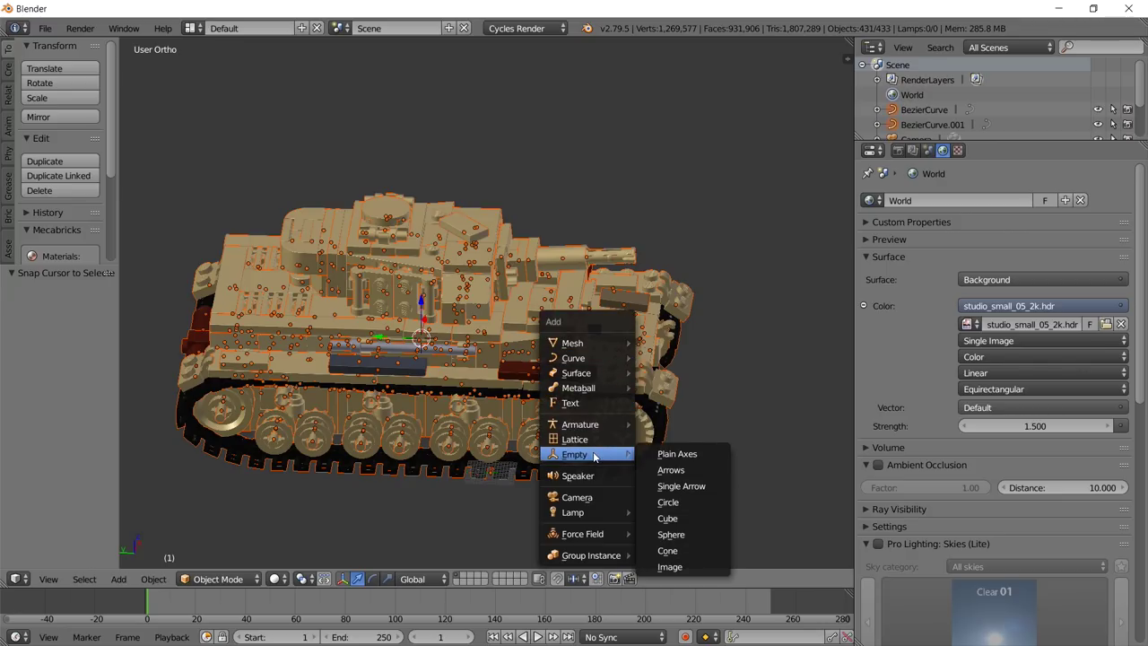
left_click(679, 518)
mouse_move(463, 382)
middle_mouse_down()
mouse_move(497, 363)
mouse_move(480, 346)
mouse_move(456, 368)
middle_mouse_up()
key("s")
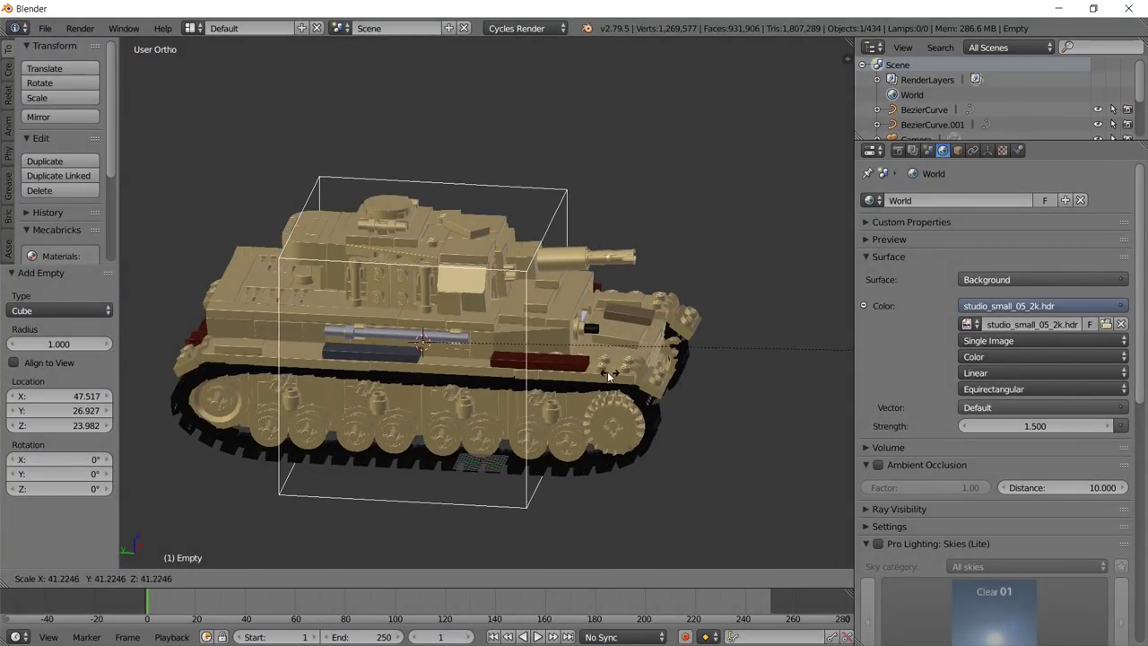
left_click(608, 372)
Scale the cube empty up by about 1.156, and stretch it along the Y axis by about 1.794.
middle_click_drag(503, 311, 513, 310)
key("s")
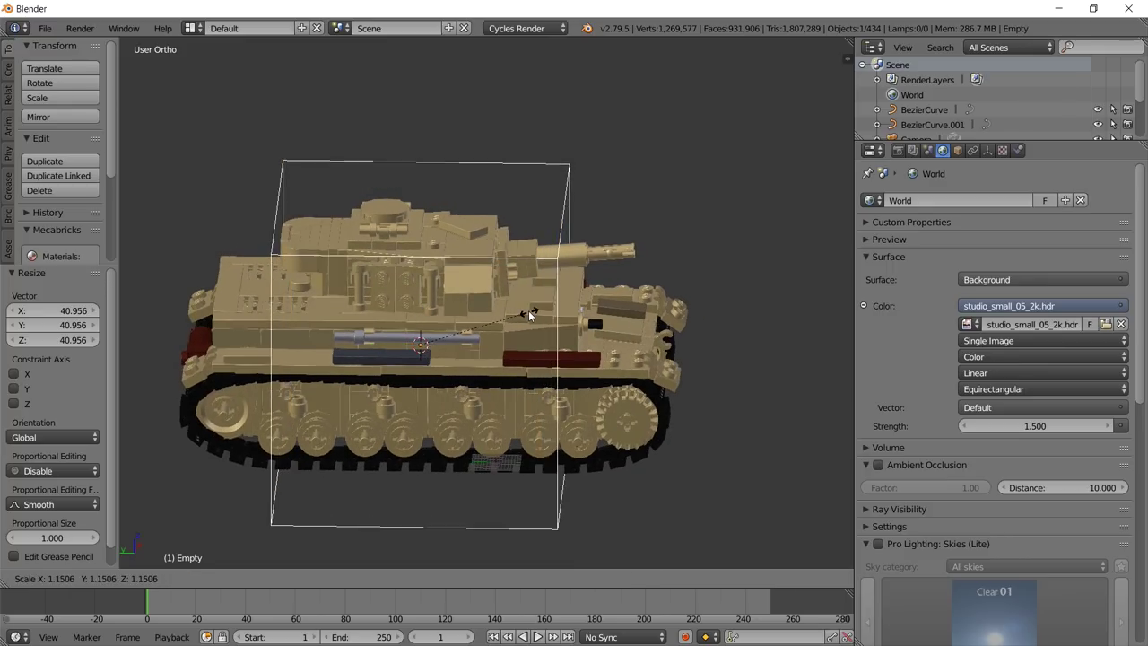
left_click(528, 310)
key("s")
key("y")
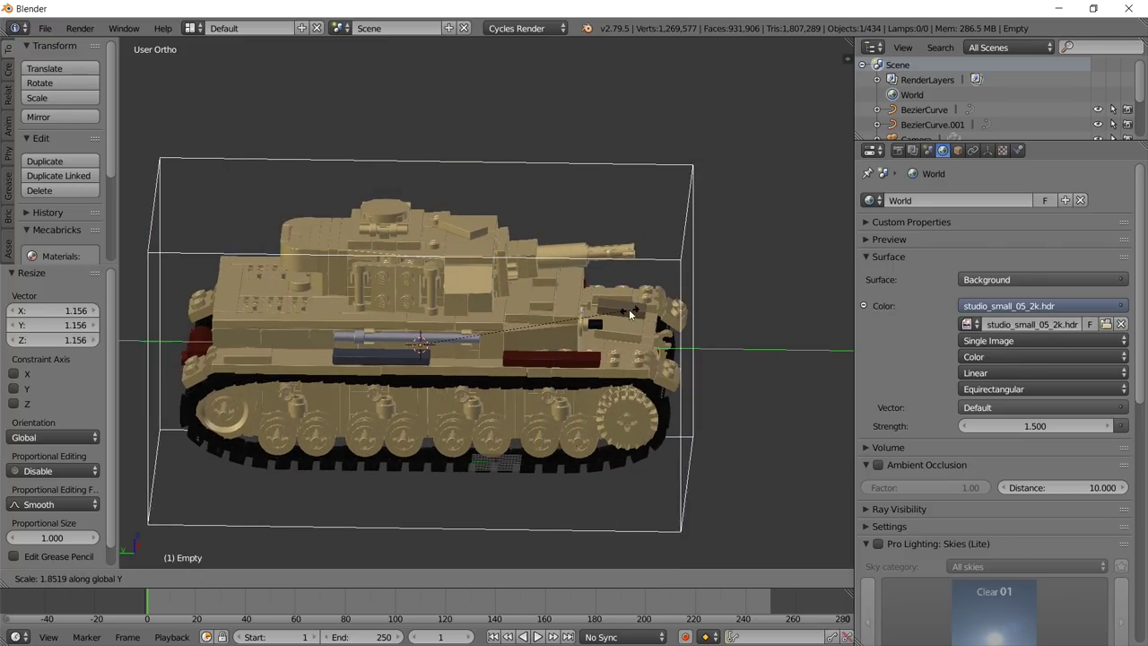
left_click(620, 314)
key("s")
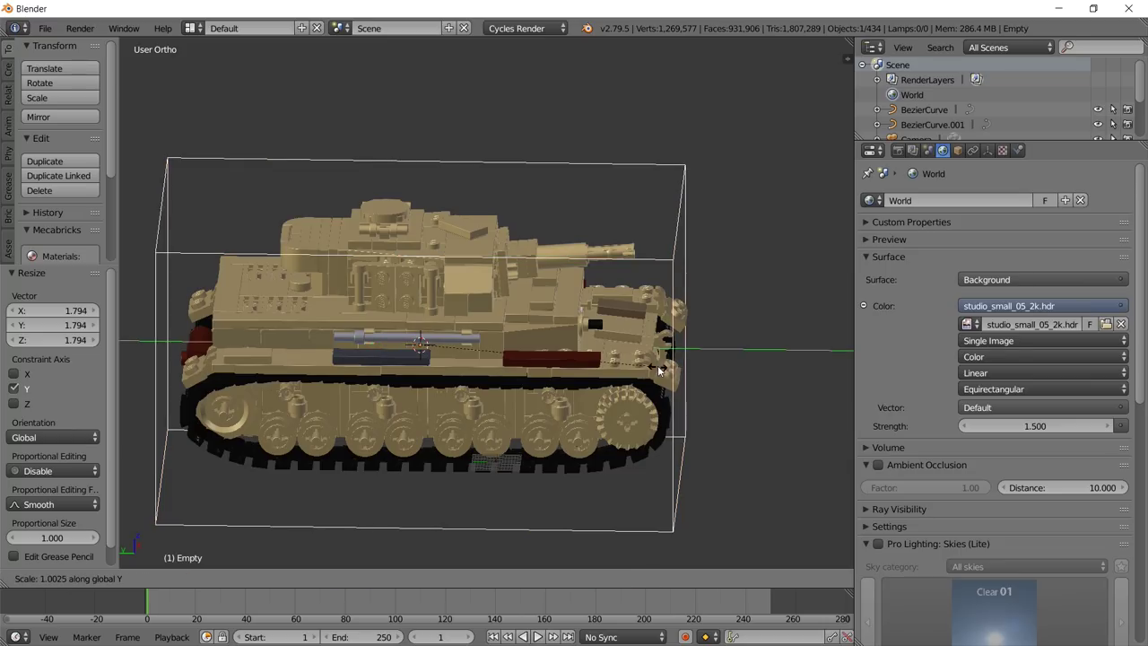
right_click(594, 309)
Move the cube empty up by about 16.5 along the global Z axis so its base sits near the tank's tracks.
key("a")
middle_click_drag(594, 309, 702, 301)
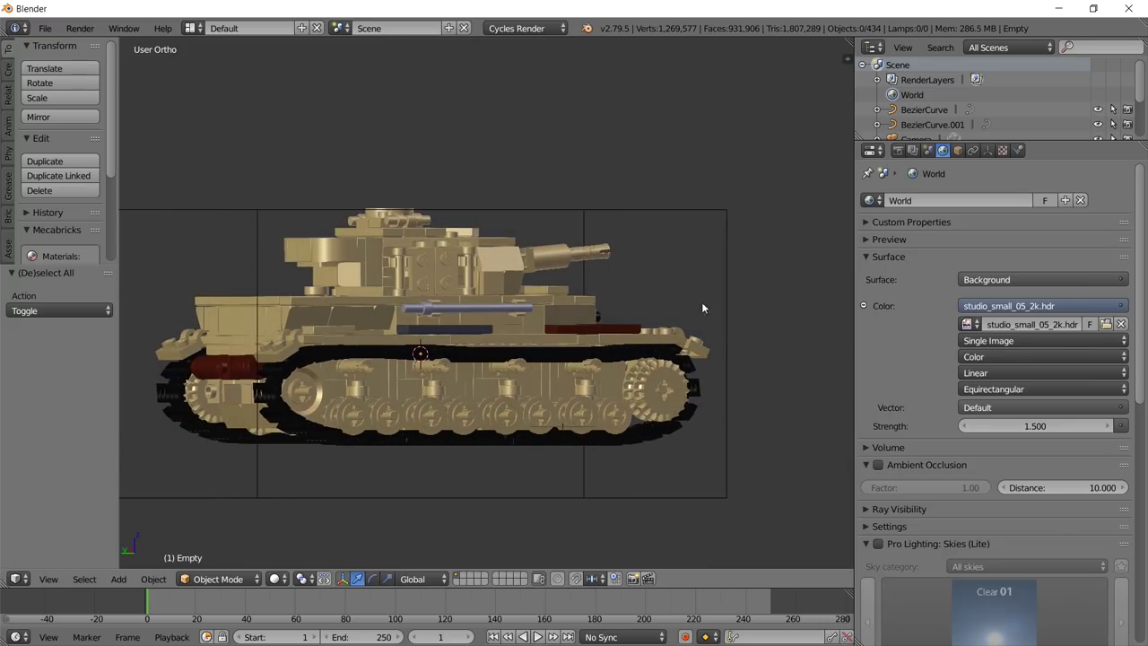
right_click(654, 209)
key("g")
key("z")
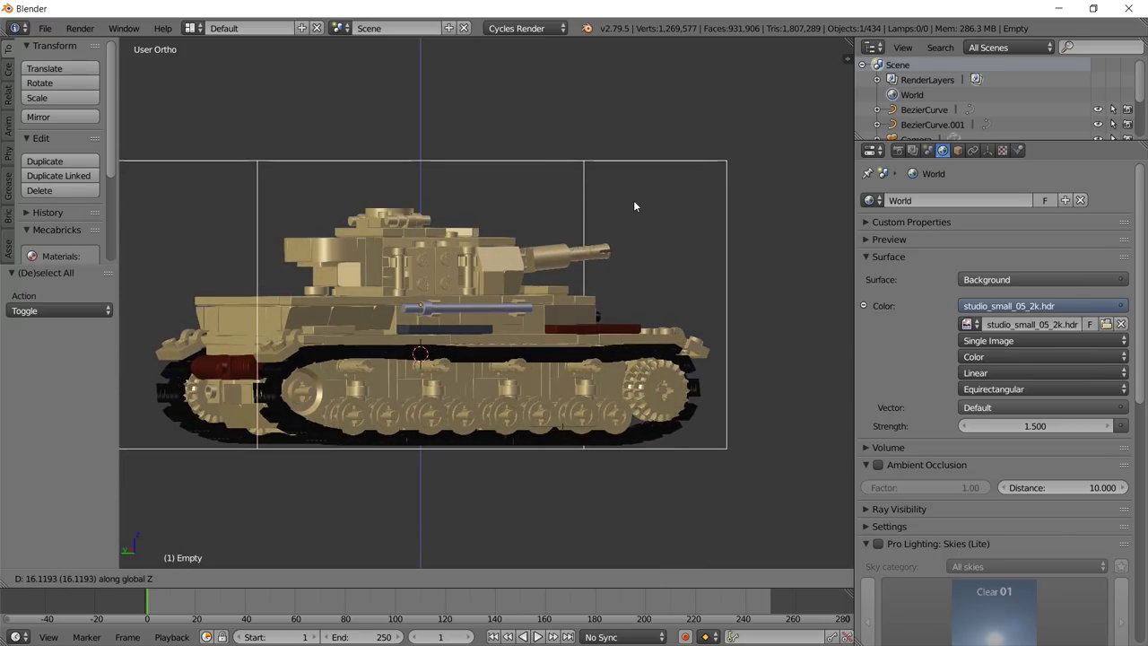
left_click(633, 199)
key("a")
middle_click_drag(654, 291, 605, 298)
Box-select all tank parts together with the cube empty, leaving out the camera.
right_click(654, 205)
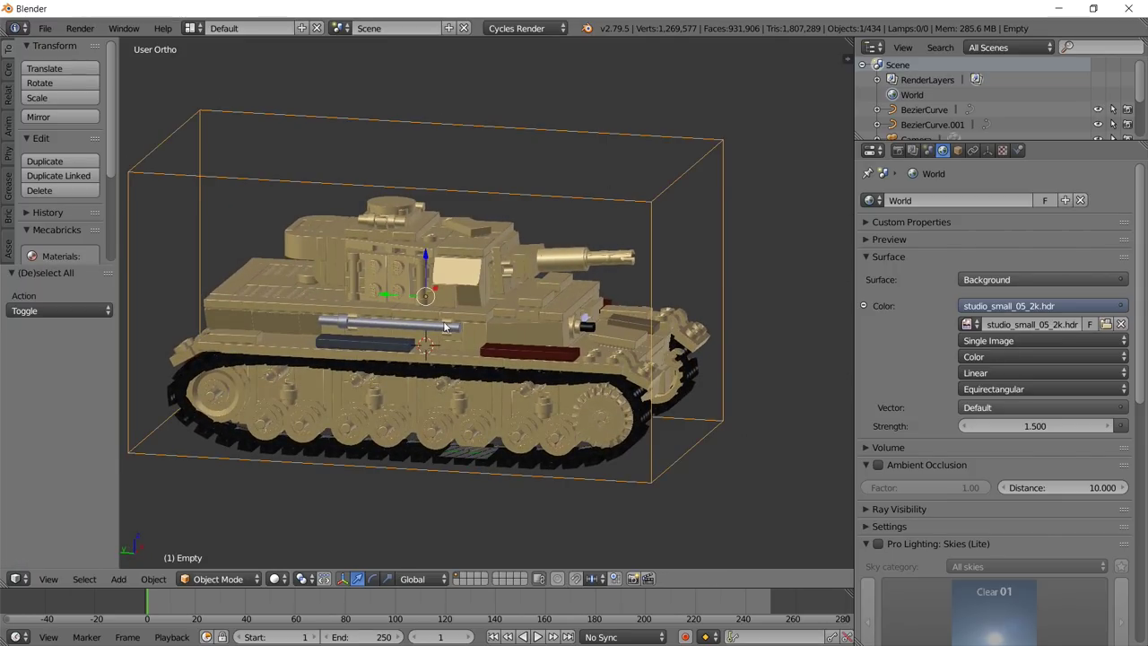
key("a")
scroll(396, 257, "down", 2)
key("b")
left_click_drag(694, 146, 212, 482)
scroll(331, 430, "up", 2)
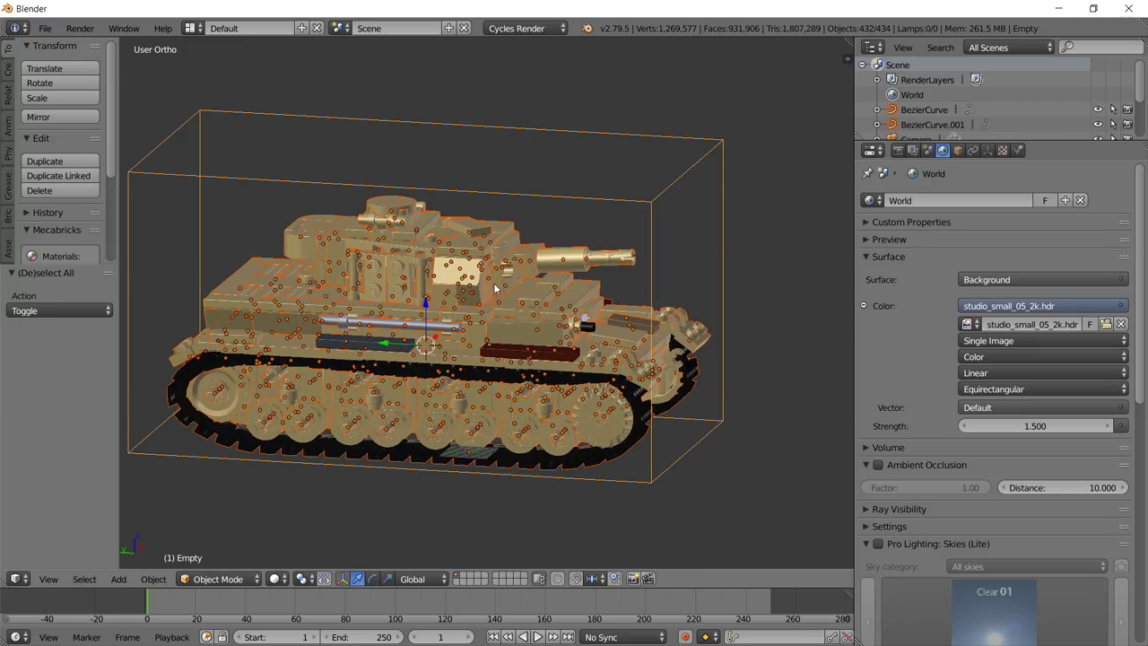
Make the cube empty the active object and parent the tank parts to it using Object (Keep Transform).
right_click(542, 199, "shift")
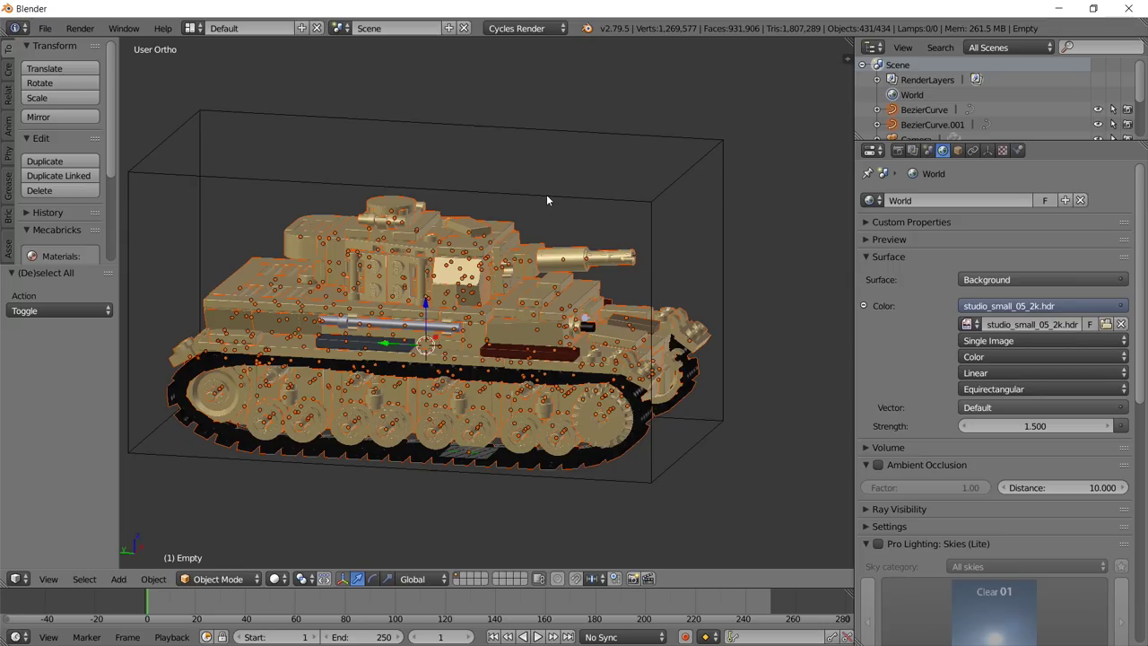
right_click(547, 199, "shift")
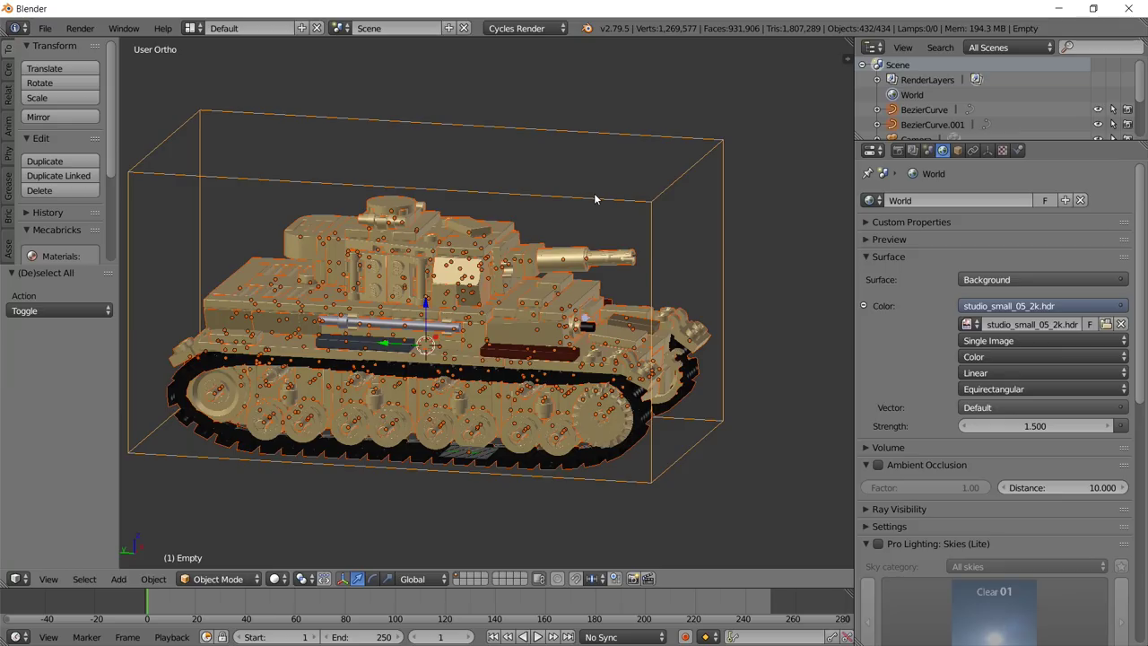
key("ctrl+p")
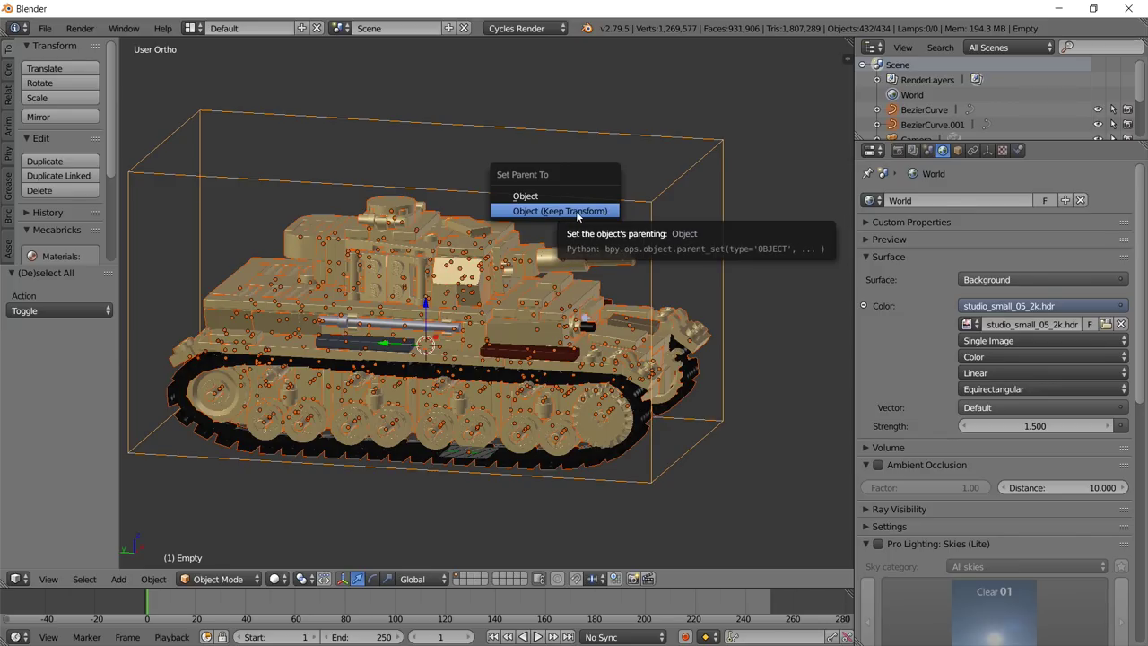
left_click(577, 213)
key("a")
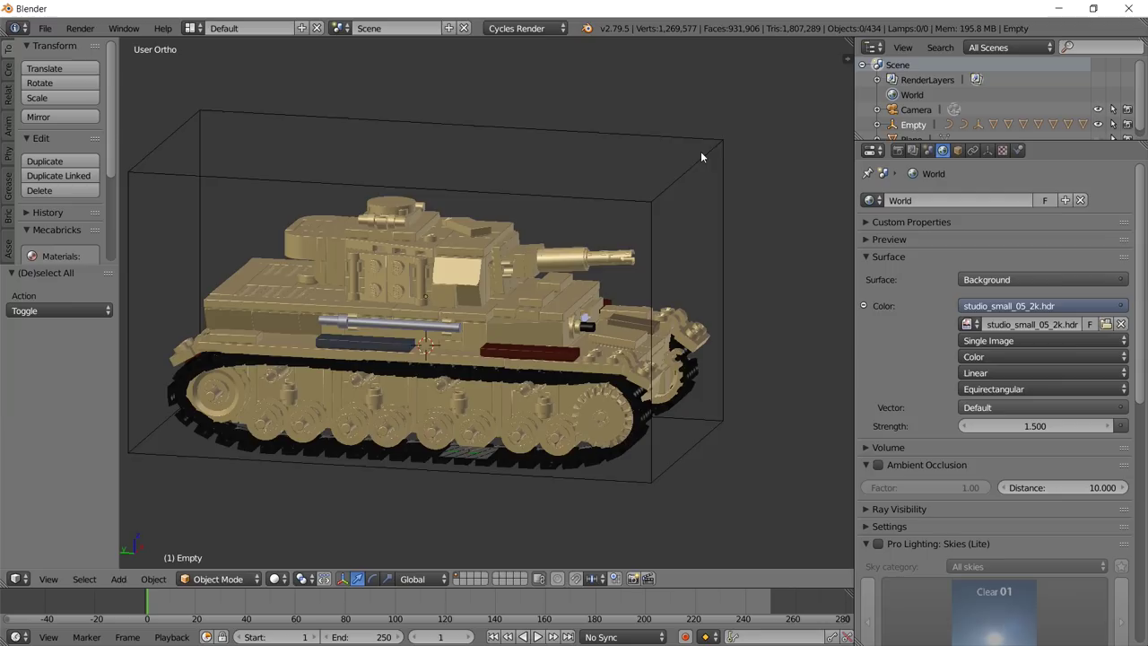
Rotate the cube empty with its tank by about -21.8° around the global Z axis.
right_click(715, 127)
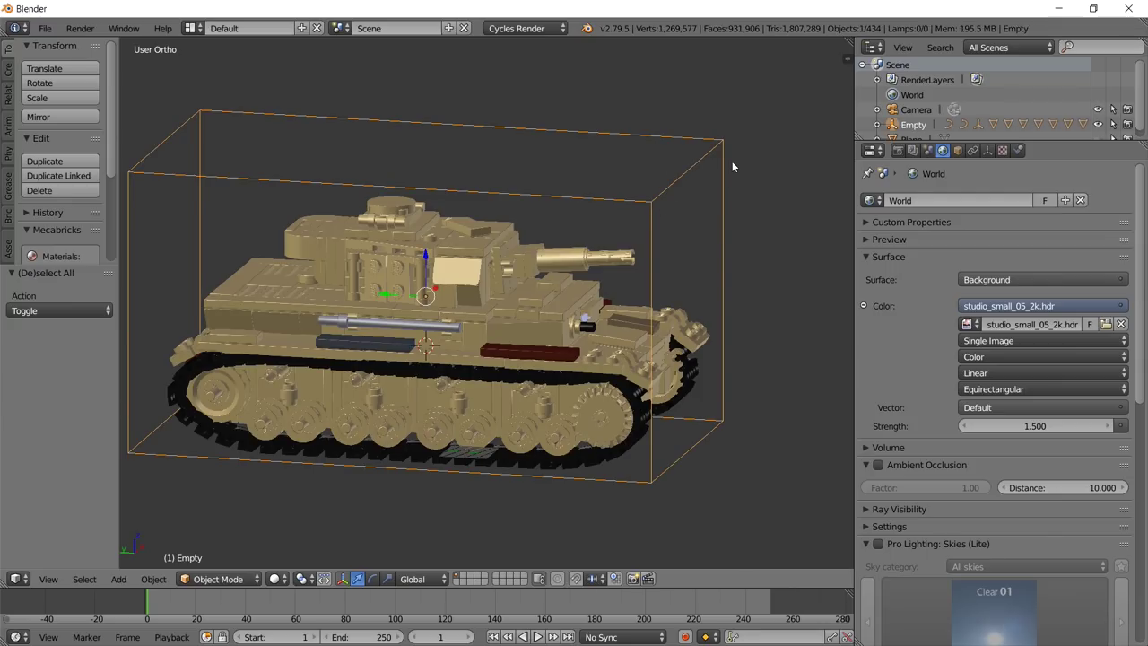
key("r")
key("z")
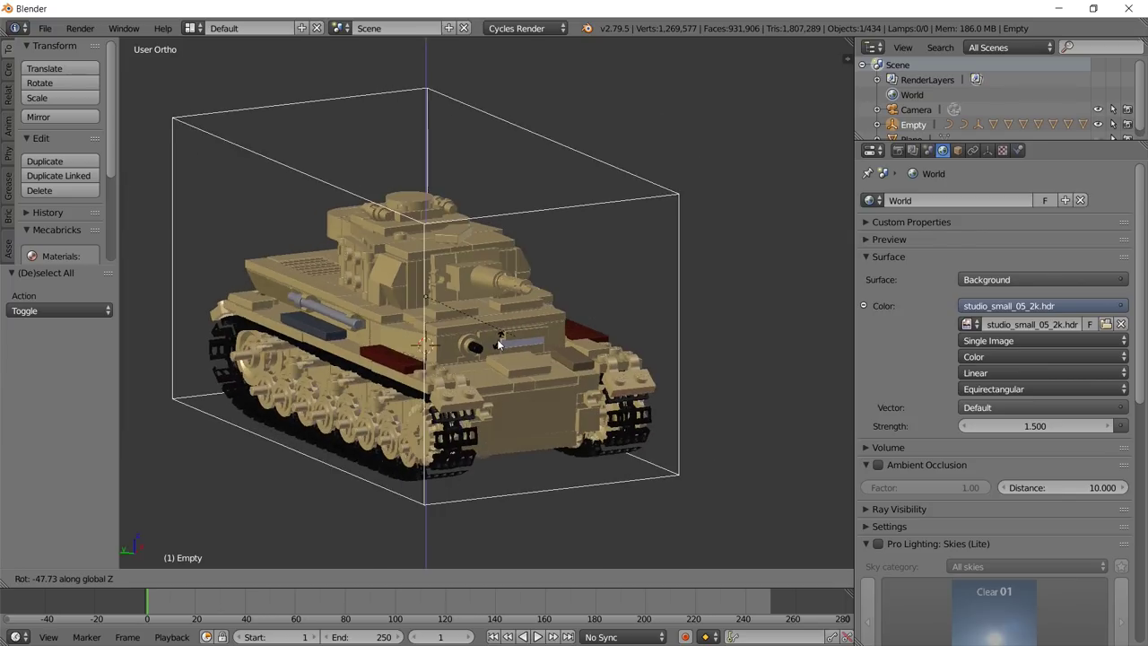
left_click(620, 288)
key("r")
key("x")
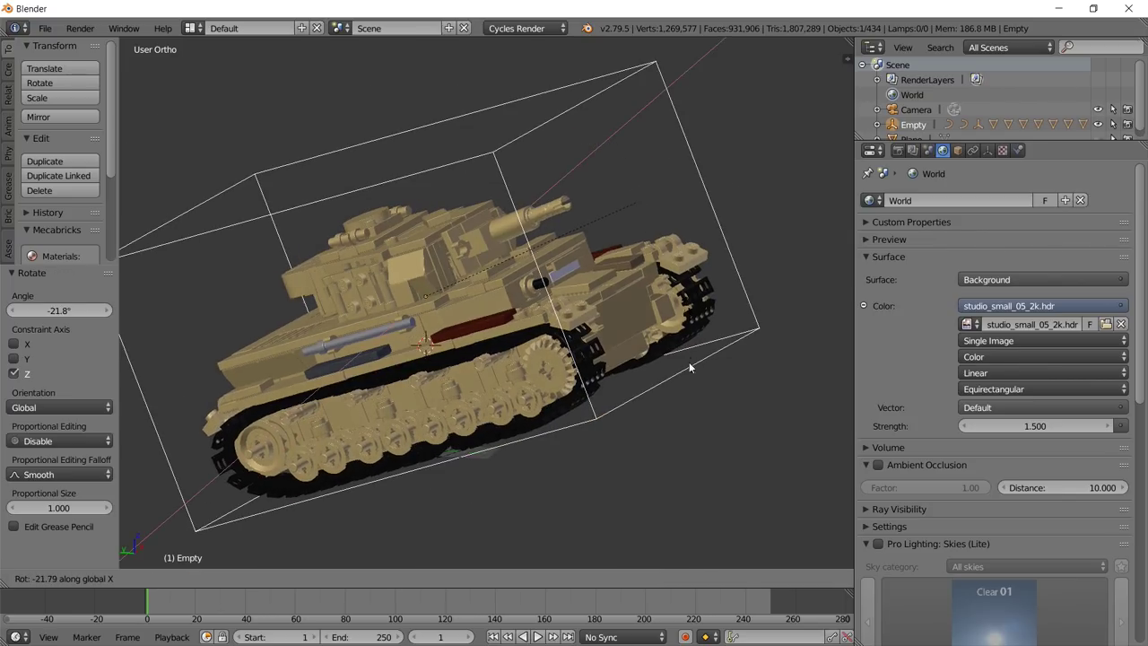
key("y")
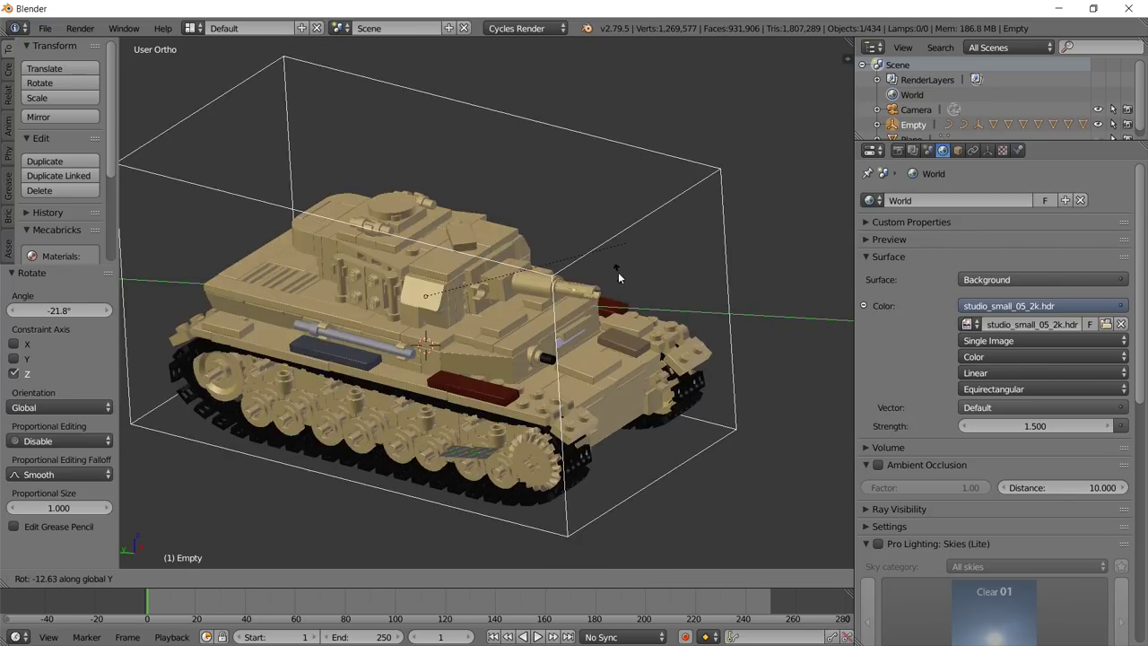
right_click(648, 254)
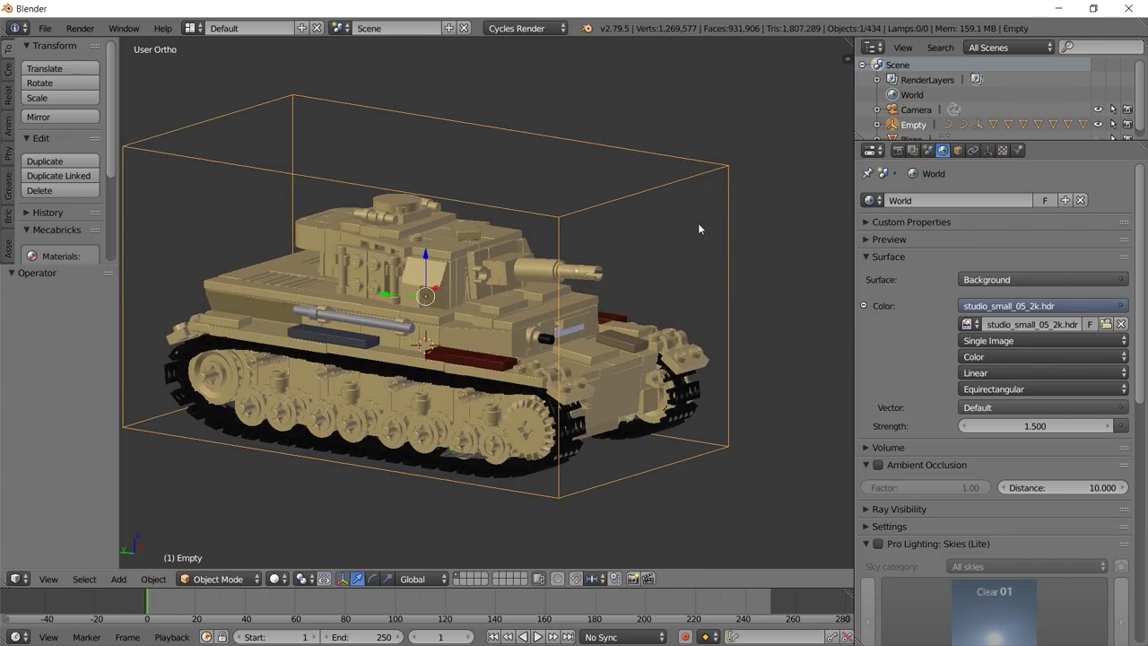
Set the cube empty's Z rotation to about -3.78° and its X location to about 47.997.
key("n")
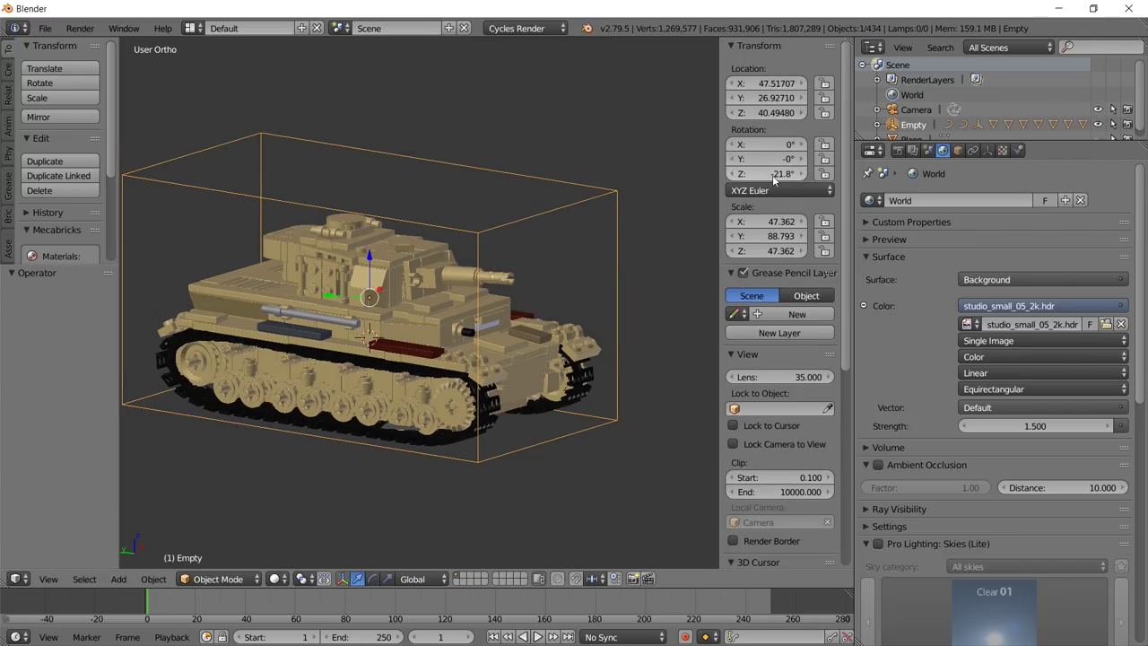
mouse_move(772, 175)
left_mouse_down()
mouse_move(798, 174)
mouse_move(773, 157)
left_mouse_up()
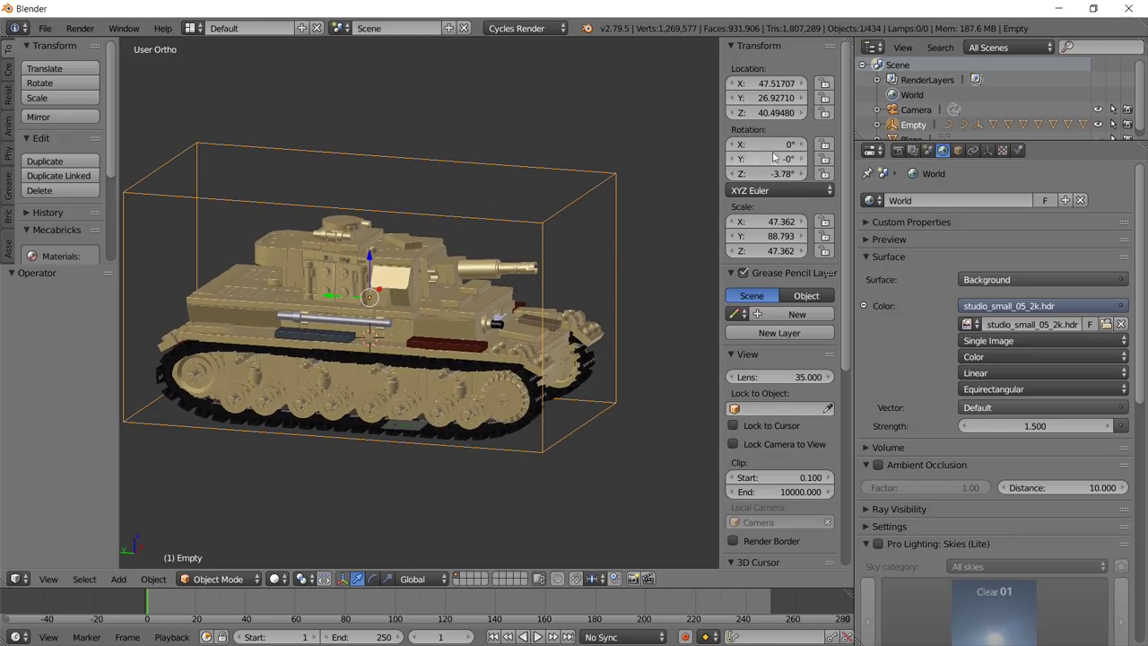
mouse_move(776, 84)
left_mouse_down()
mouse_move(746, 83)
mouse_move(787, 83)
left_mouse_up()
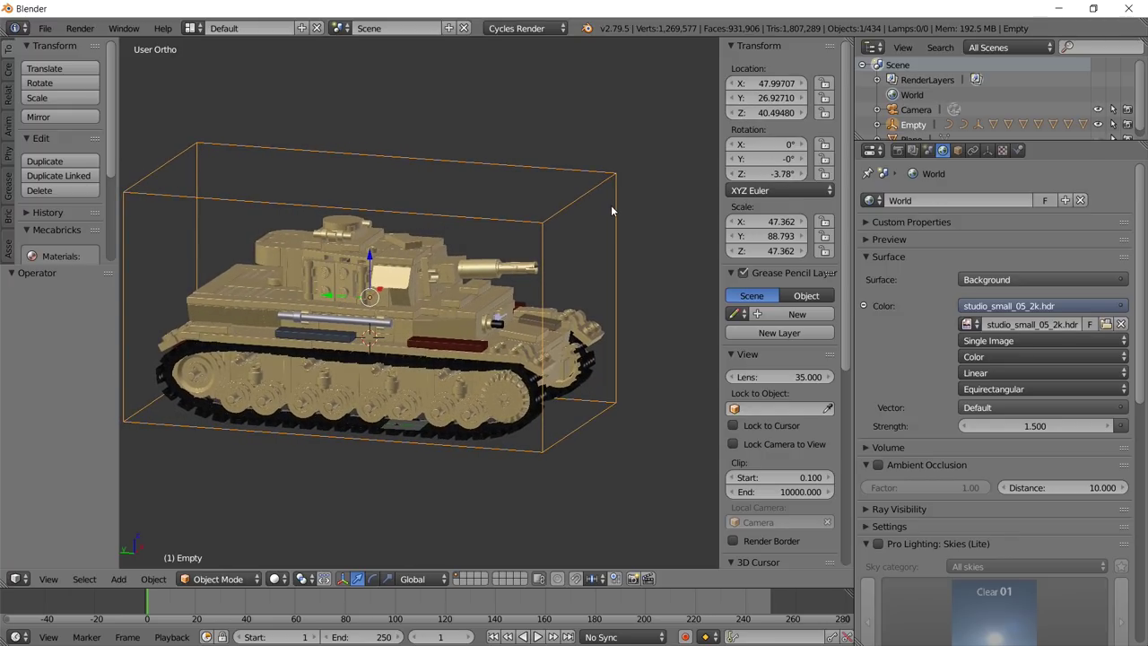
Through the camera view, rotate the cube empty by about 28.5° around the global Z axis.
key("KP_0")
key("n")
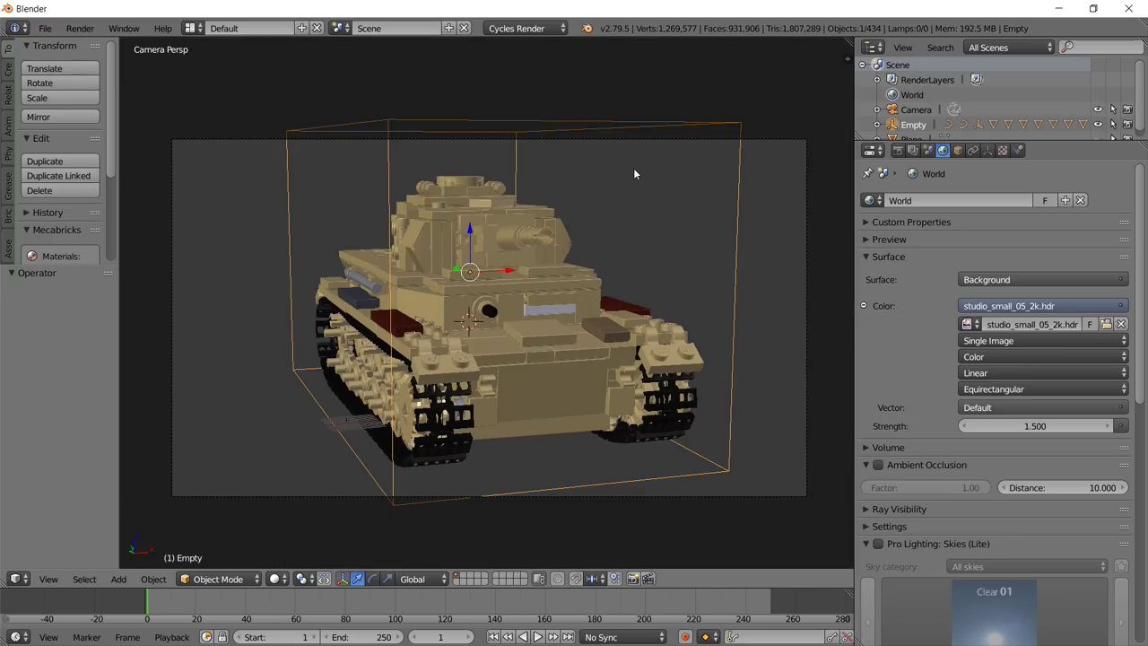
key("r")
key("z")
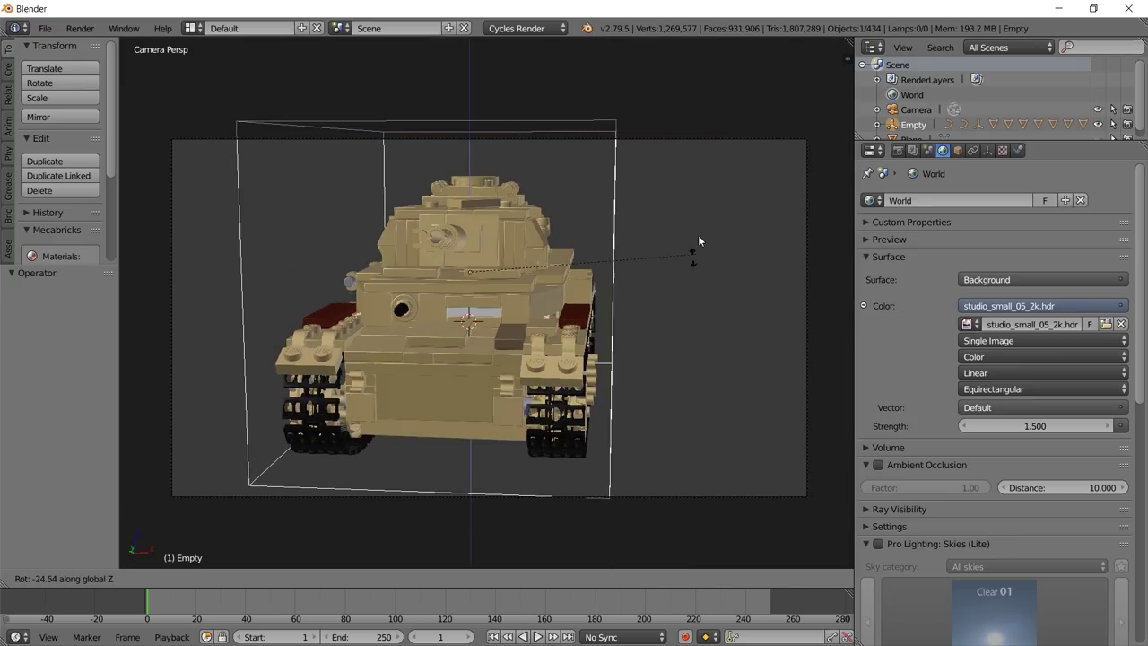
left_click(581, 99)
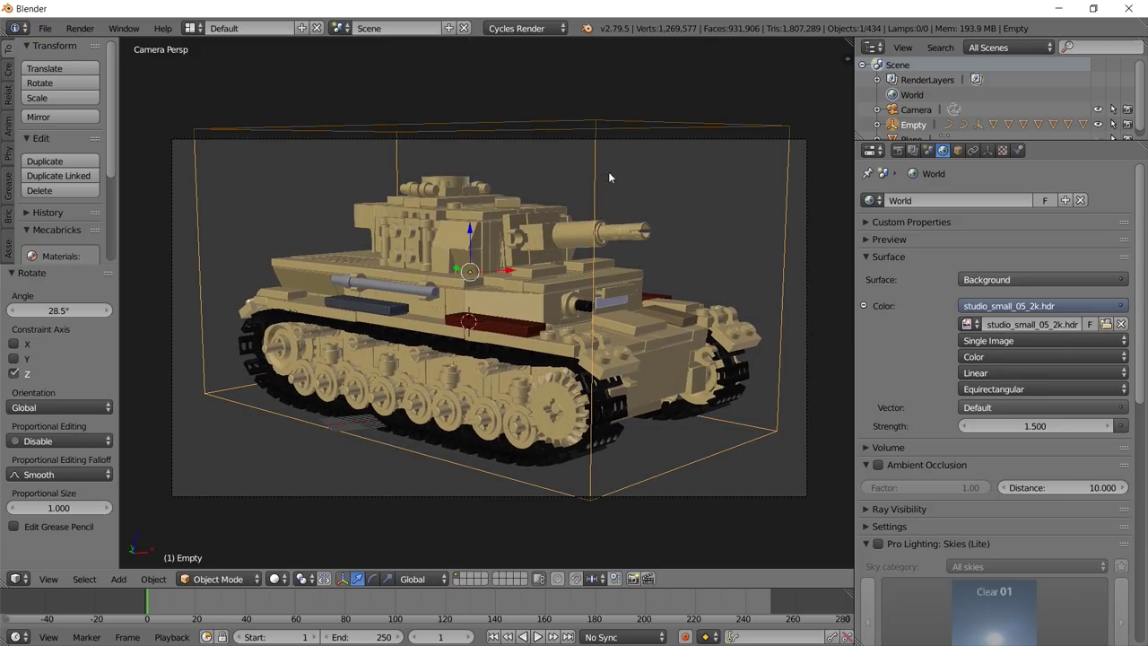
key("a")
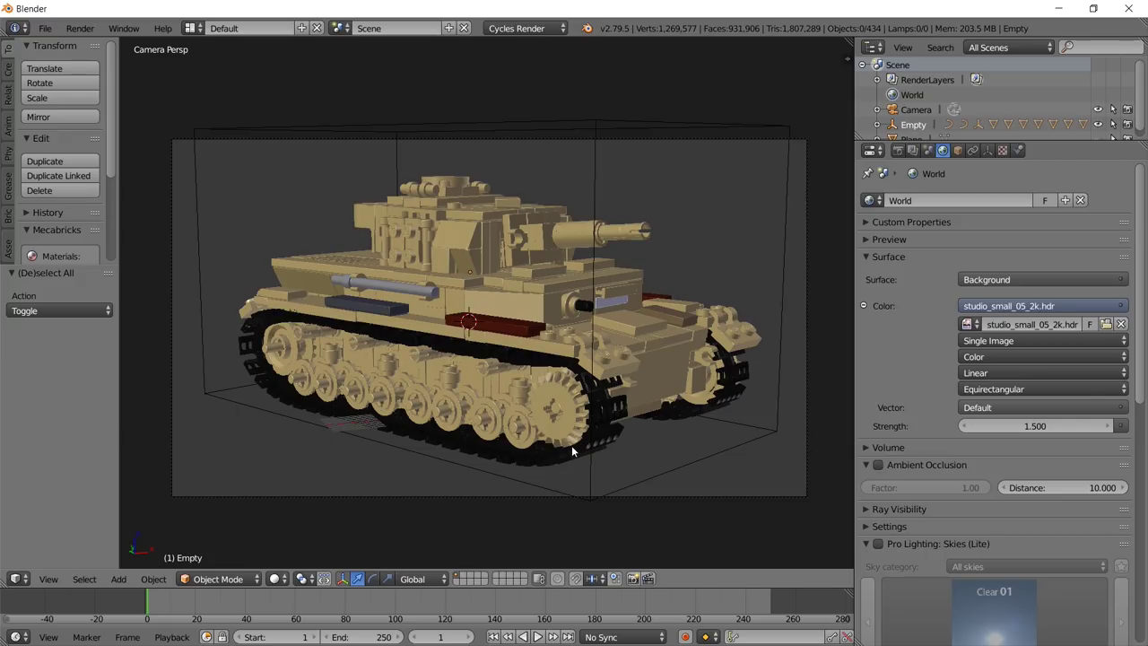
Show the hidden floor plane and rotate it around global Z by about -10.8° and a further -7.28°.
key("shift+2")
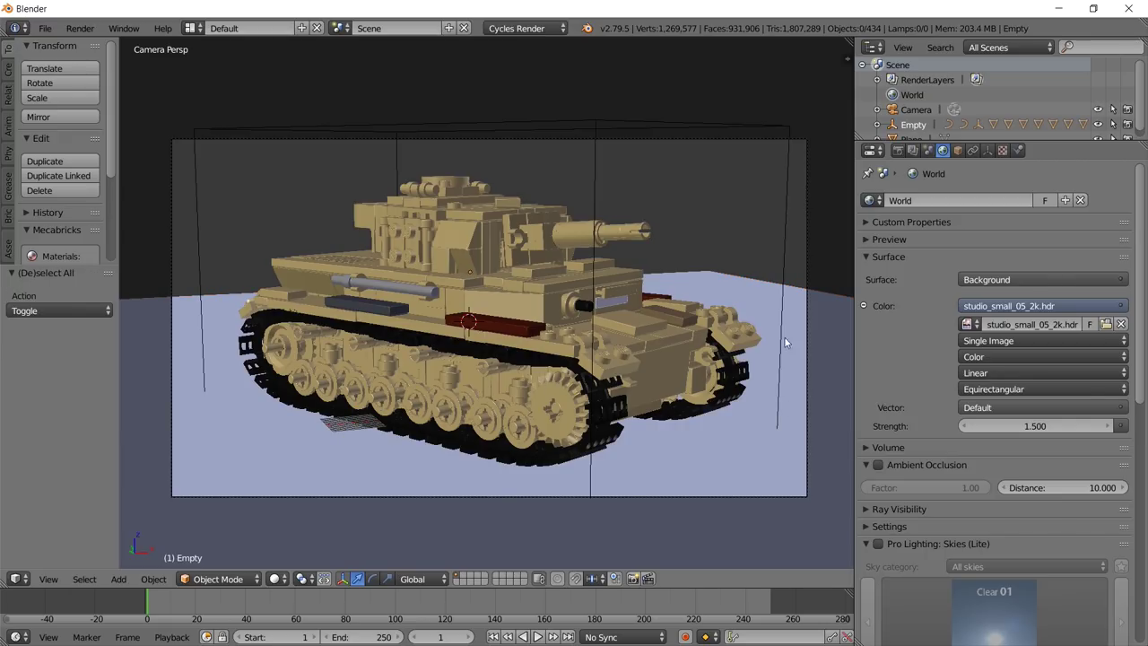
right_click(756, 328)
right_click(761, 290)
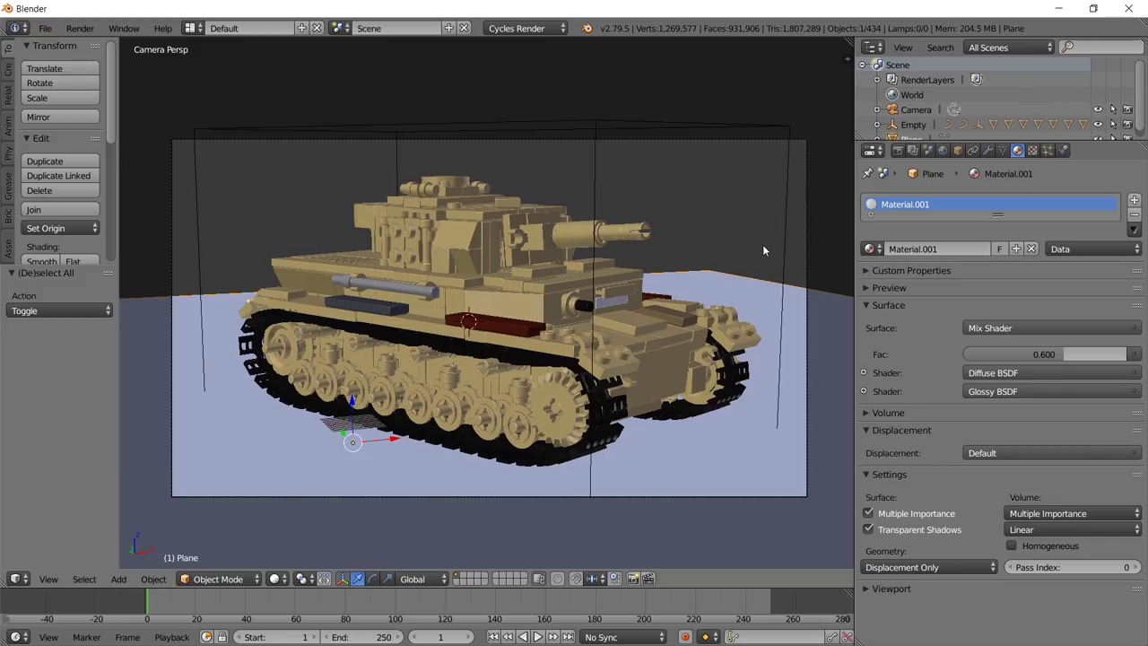
key("r")
key("z")
left_click(844, 298)
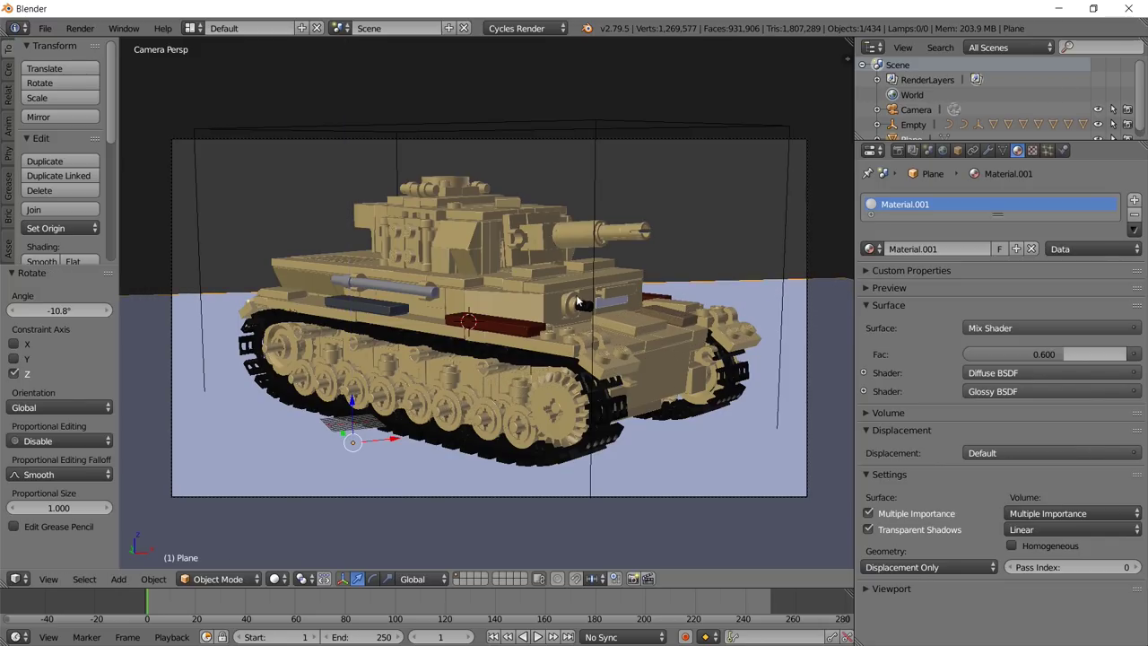
key("r")
key("z")
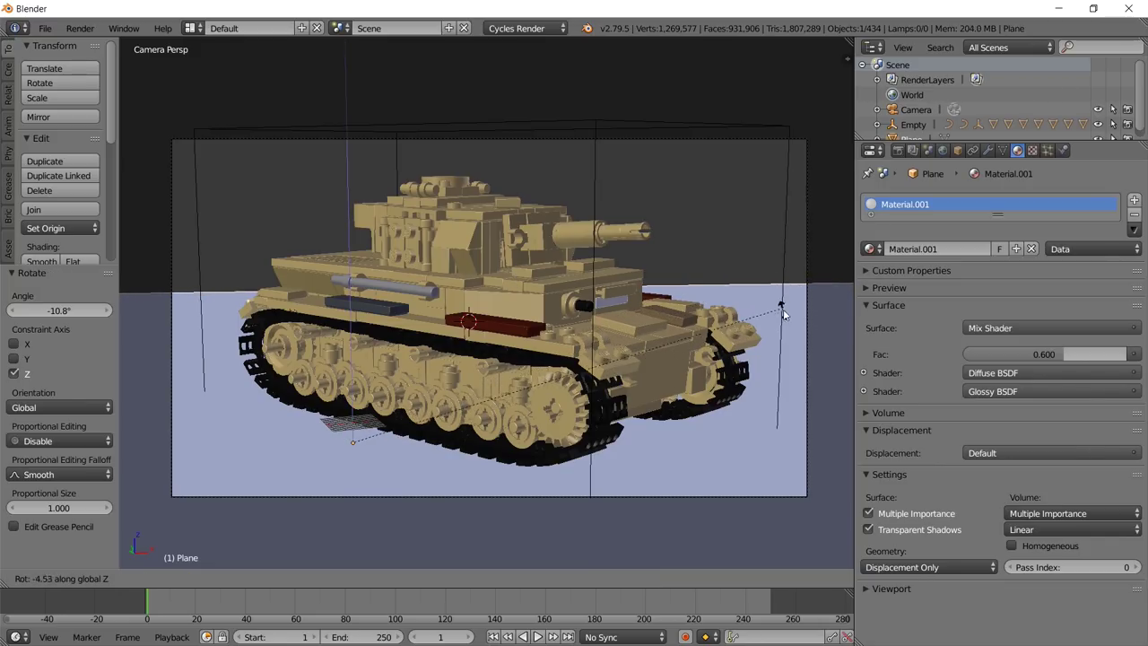
left_click(746, 337)
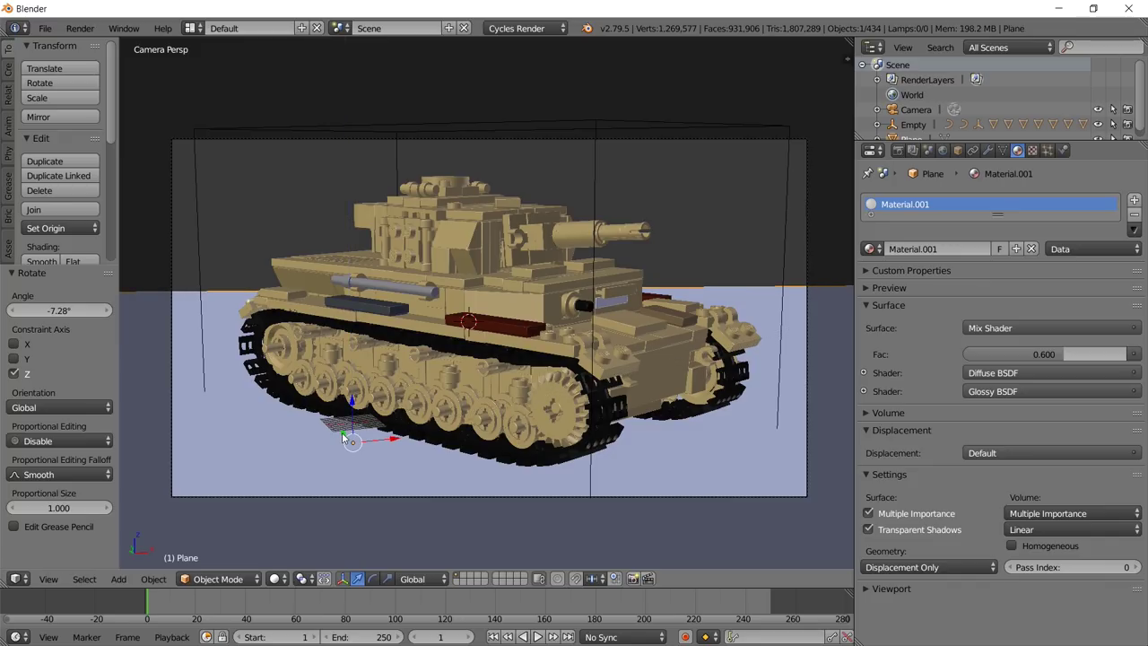
Move the floor plane farther back from the camera so its far edge sits higher behind the tank.
key("r")
key("z")
left_click(302, 350)
key("a")
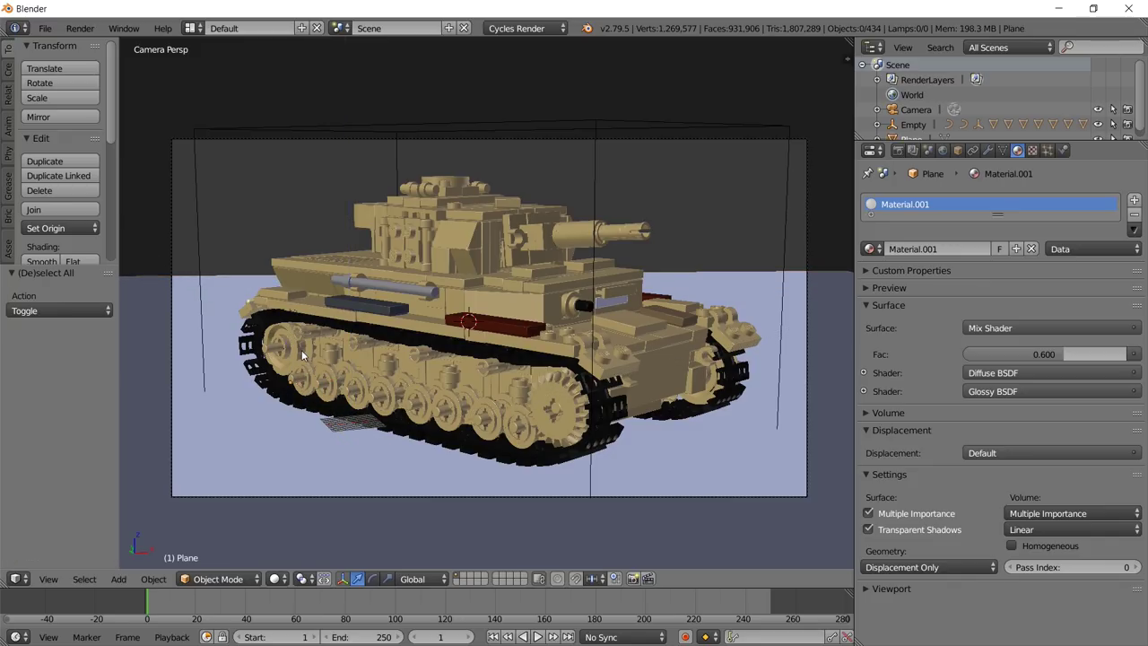
Select the floor plane, split the 3D view vertically and switch the new area to the Node Editor.
right_click(281, 437)
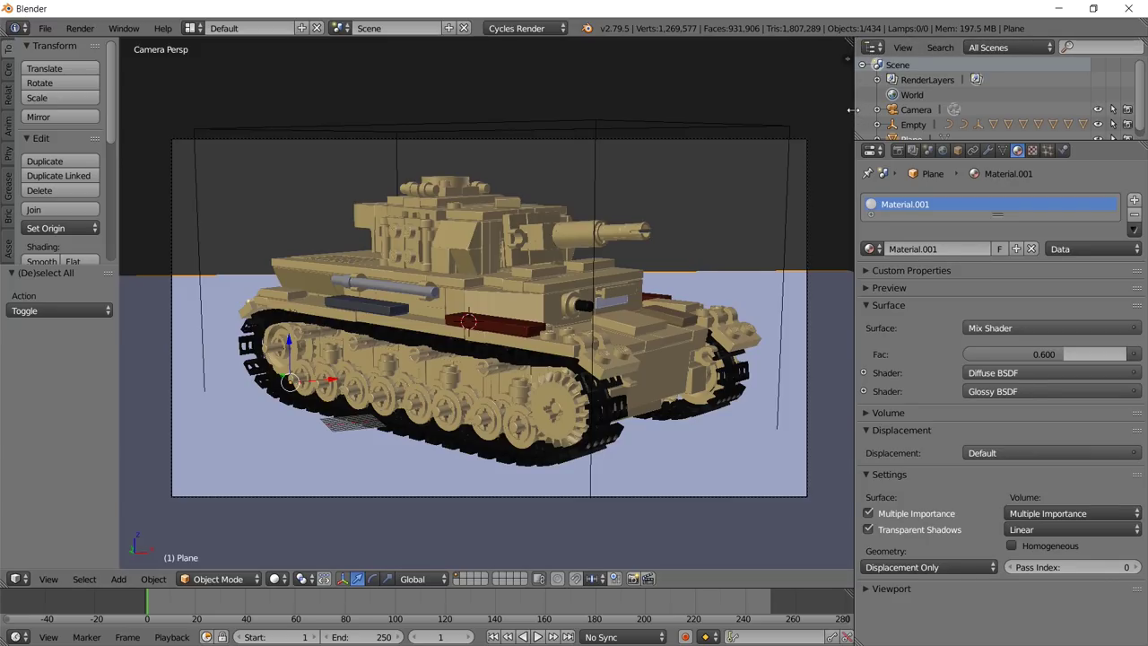
left_click_drag(854, 109, 673, 102)
left_click(697, 579)
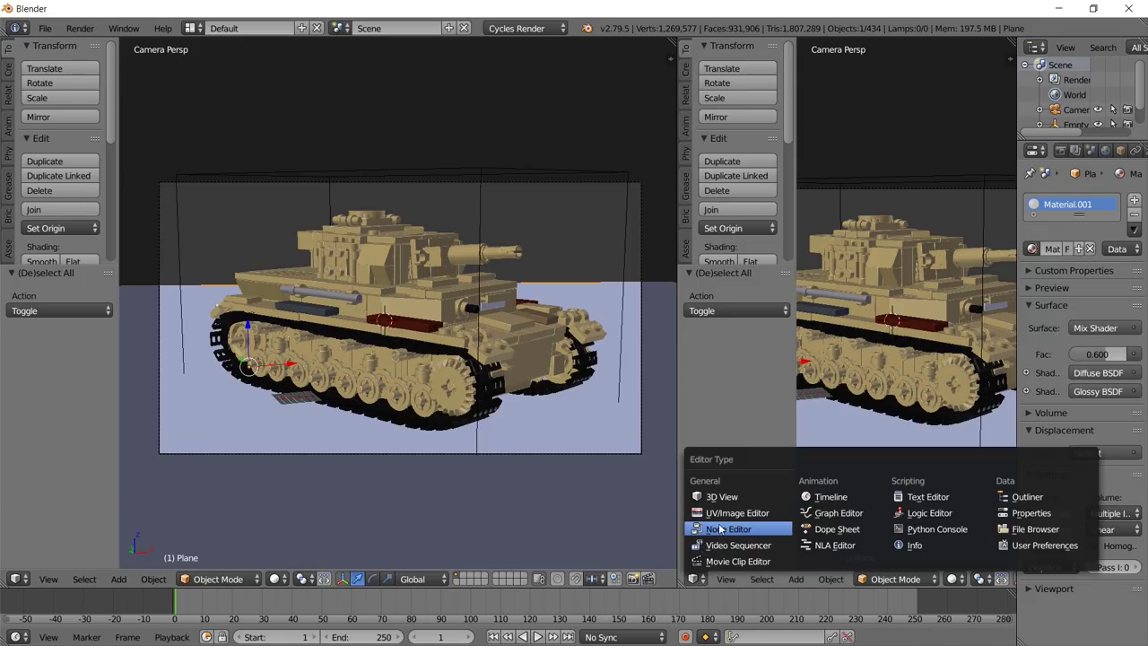
left_click(727, 528)
Turn on the rendered preview and change the floor material's Diffuse BSDF colour to a light blue.
key("shift+z")
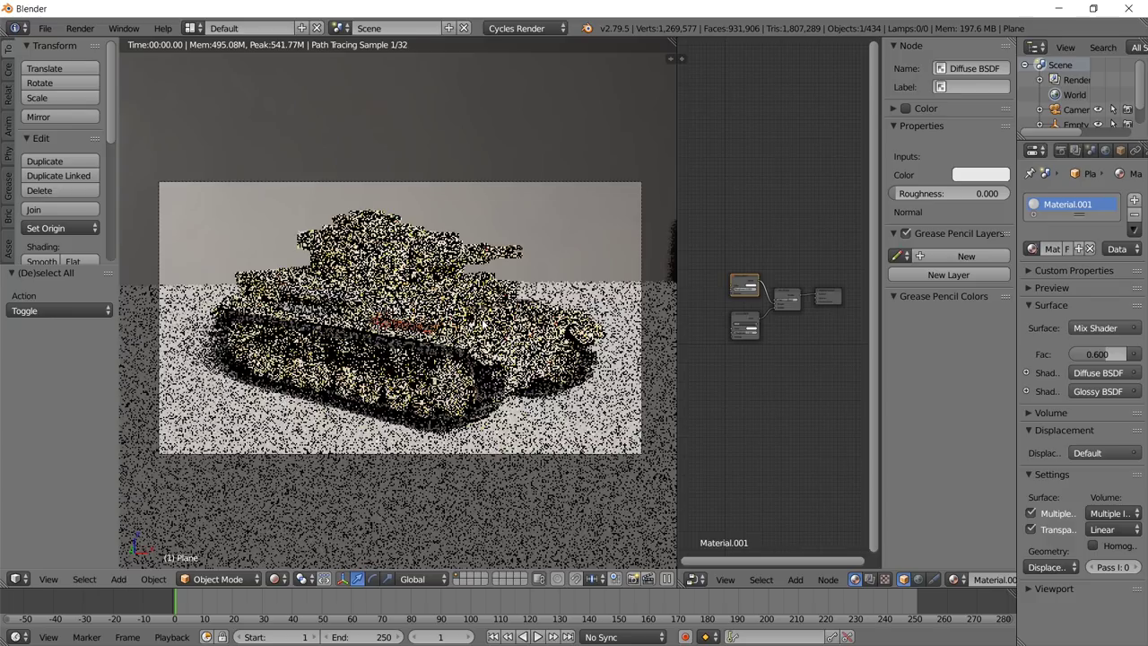
scroll(718, 333, "up", 4)
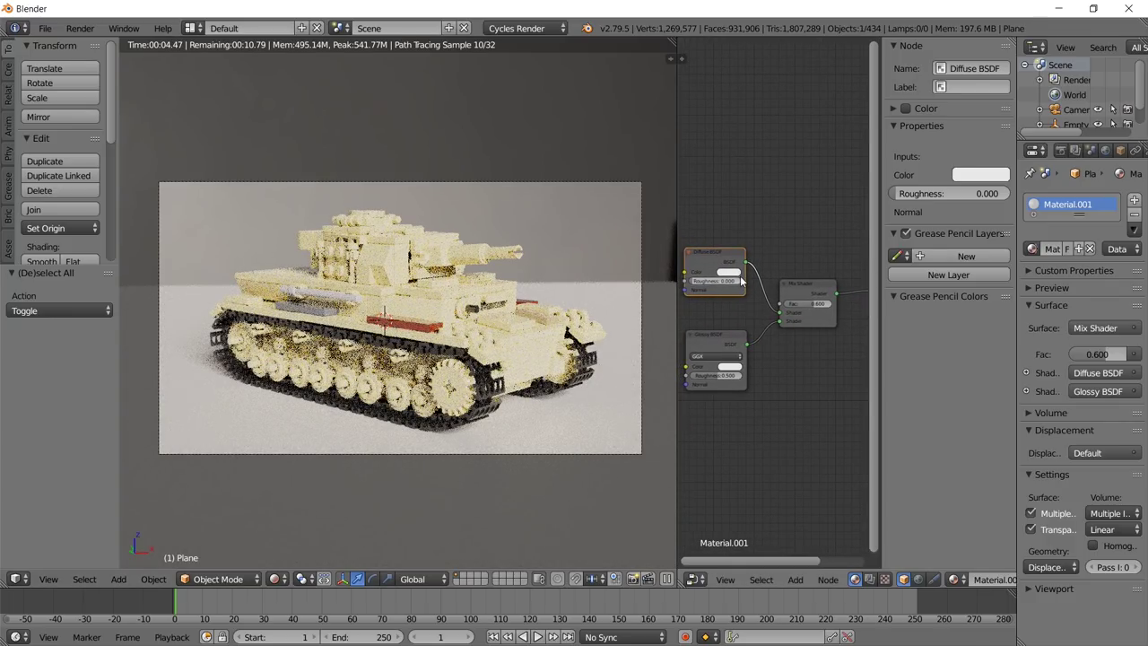
left_click(729, 272)
left_click(753, 207)
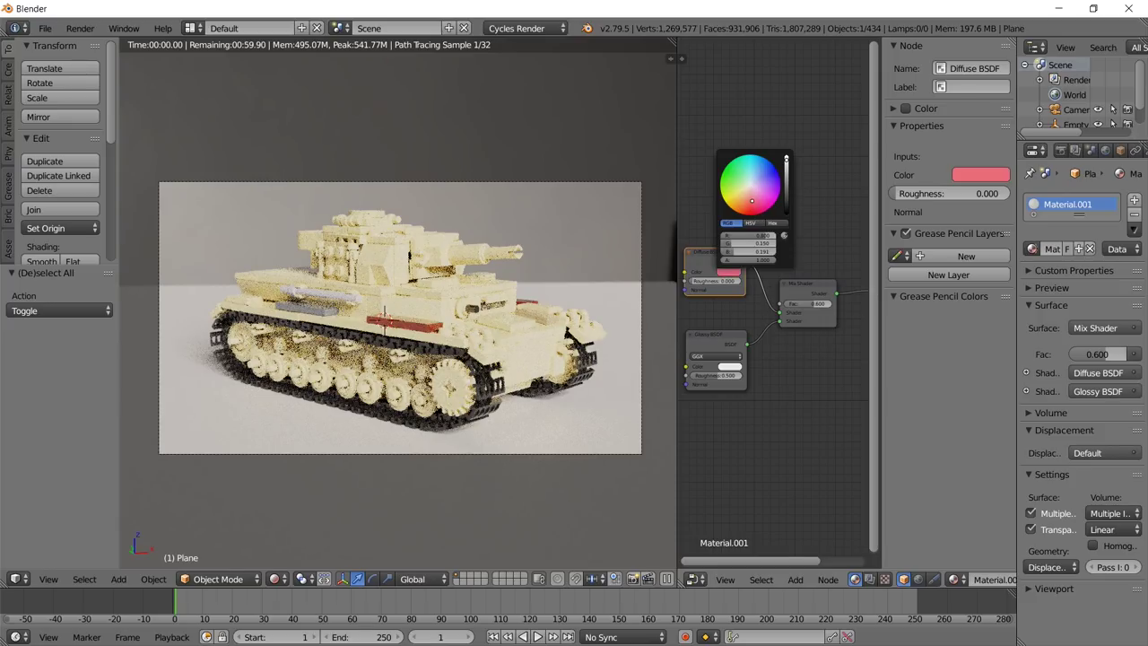
left_click(762, 180)
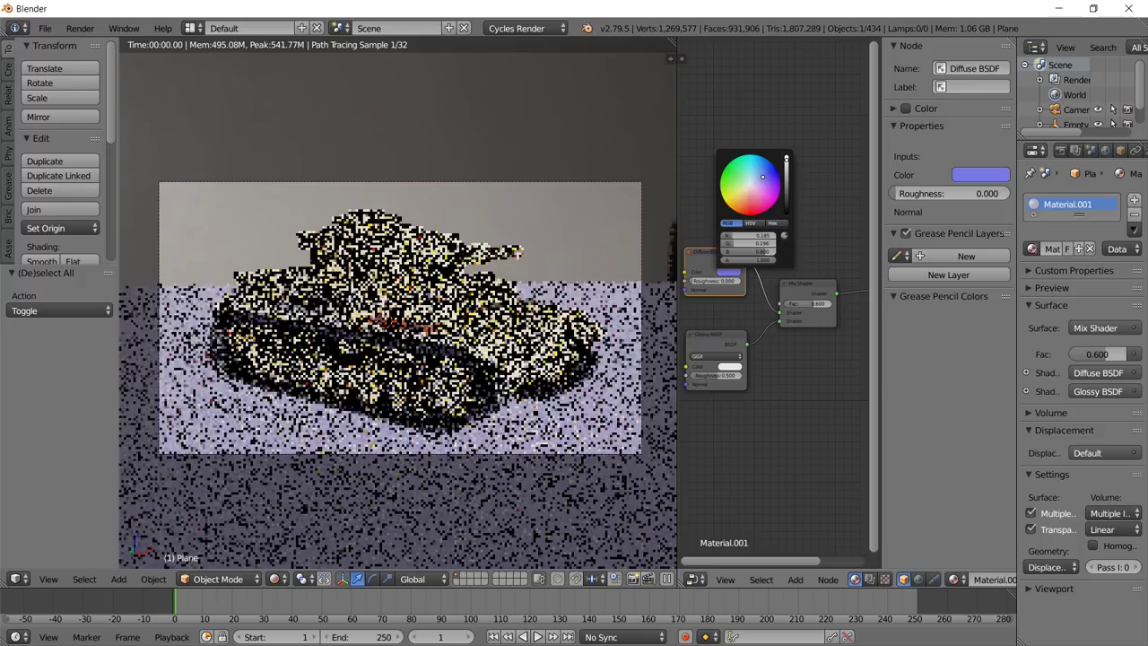
Change the floor's Diffuse BSDF colour to near-white and set the Mix Shader factor to 0.891.
left_click(756, 178)
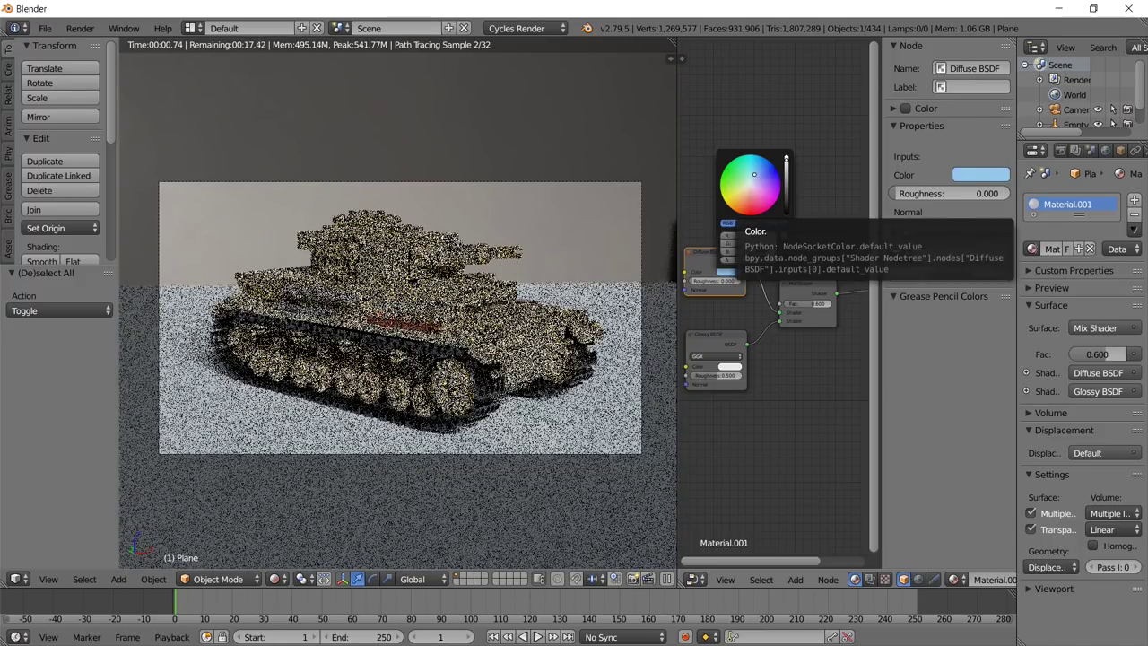
left_click(755, 180)
left_click(753, 182)
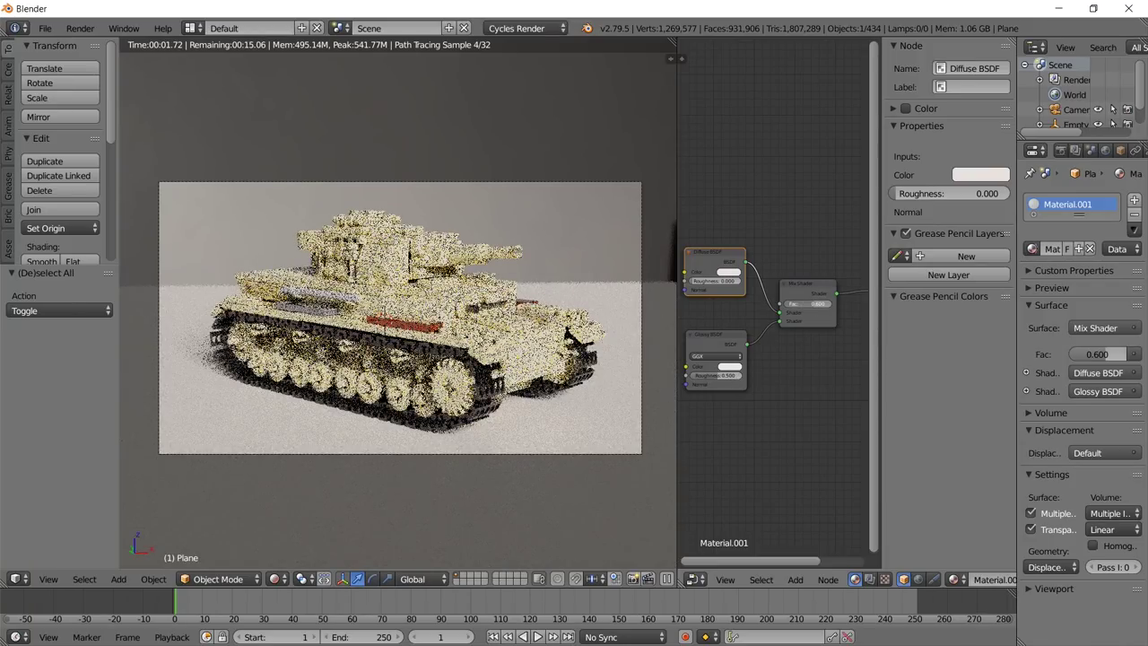
left_click_drag(808, 303, 866, 304)
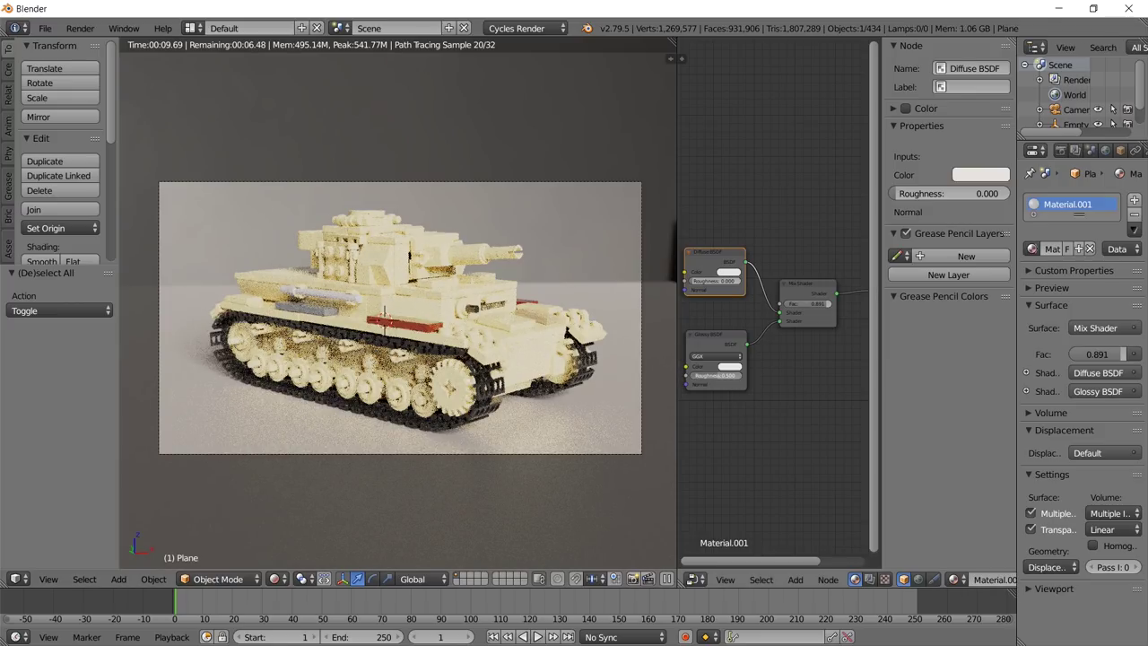
Try Glossy BSDF roughness values of 0 and 0.2 on the floor material and settle on 0.35.
mouse_move(703, 377)
left_mouse_down()
mouse_move(682, 377)
mouse_move(707, 379)
left_mouse_up()
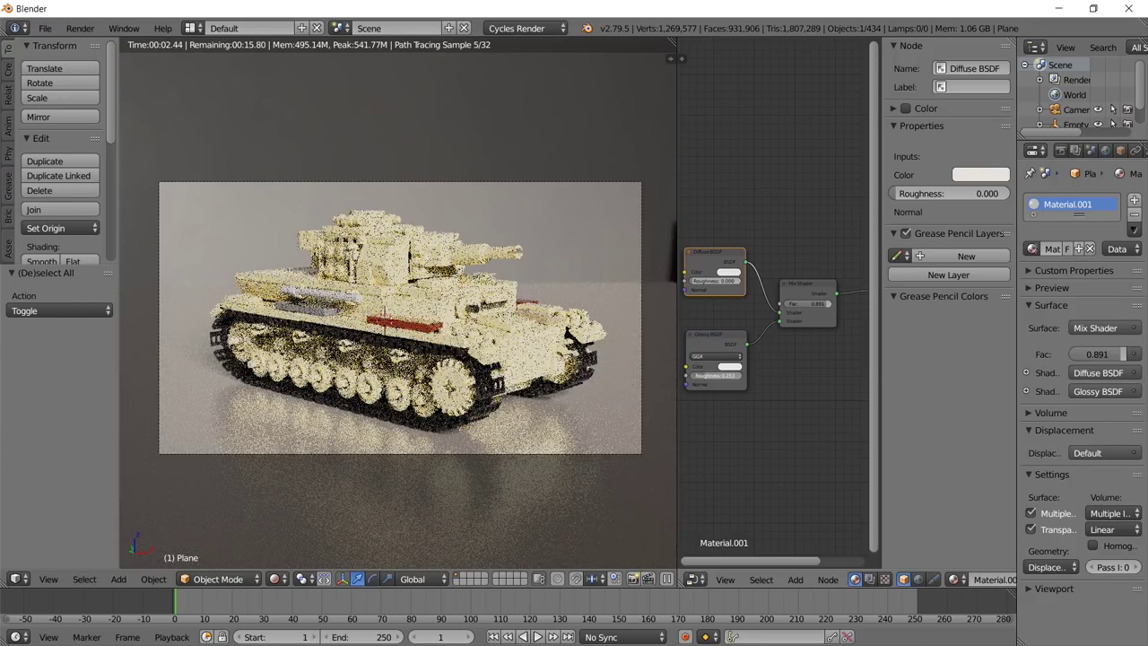
left_click_drag(708, 376, 686, 375)
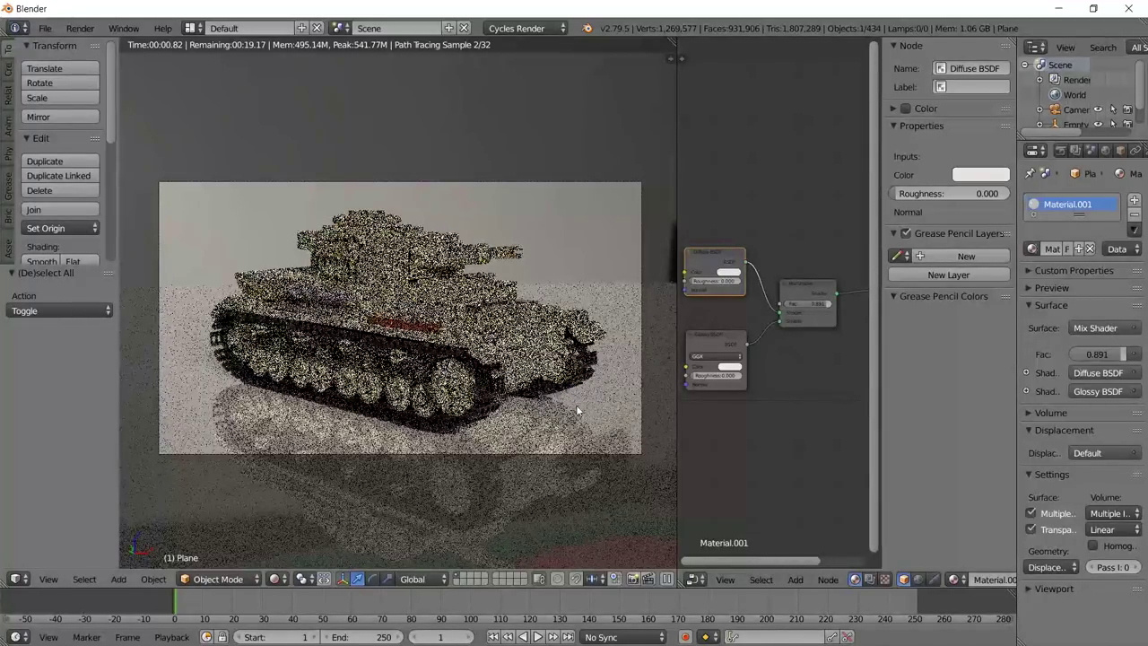
left_click(709, 376)
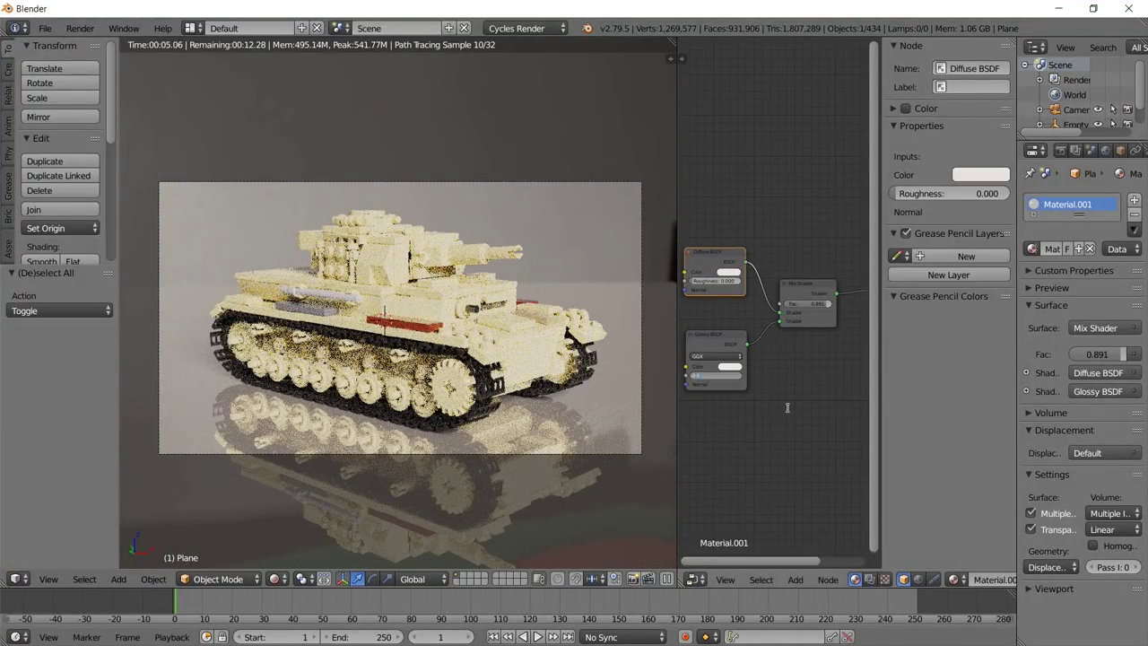
type("0.2")
key("Return")
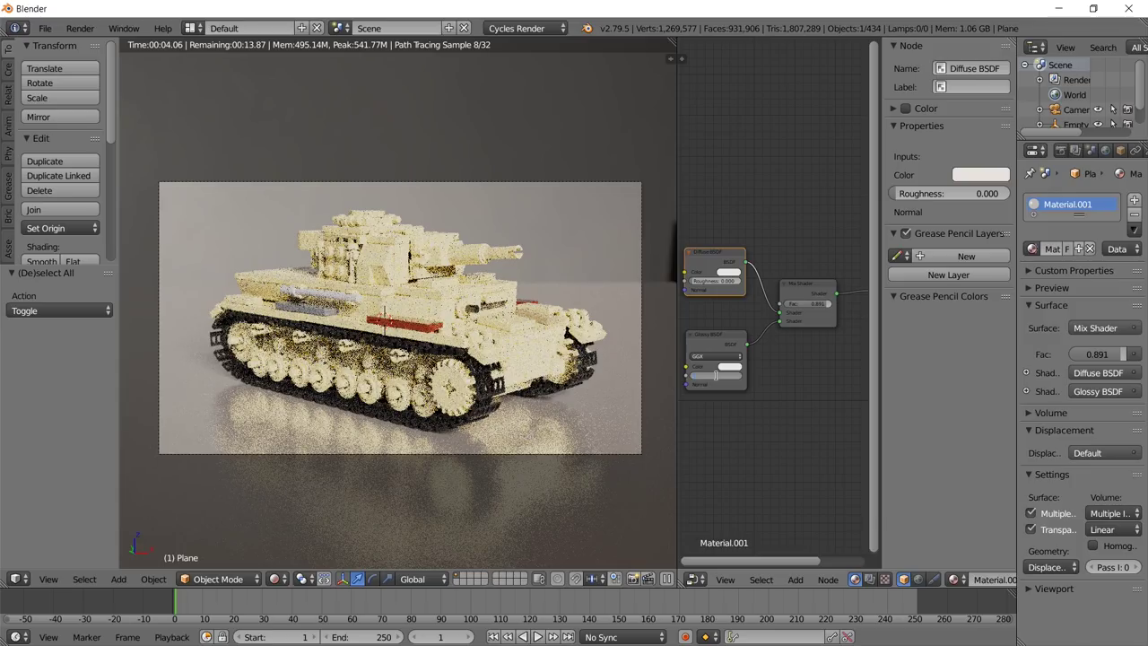
key("Return")
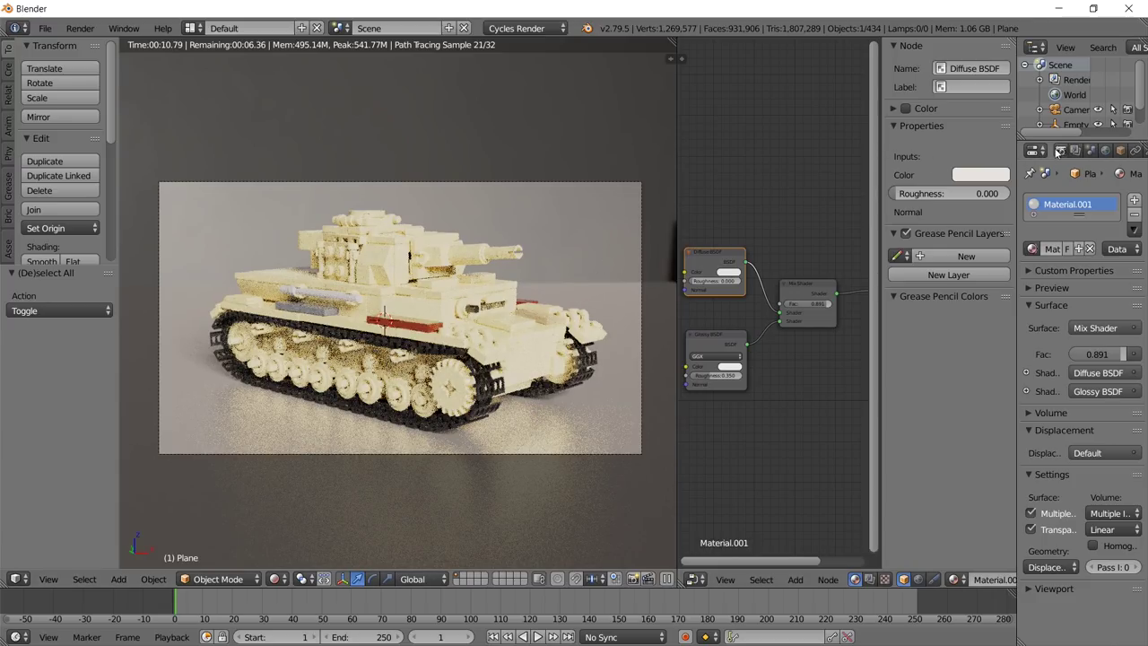
Merge the Node Editor area back into the 3D view and widen the Properties editor.
left_click_drag(671, 42, 902, 79)
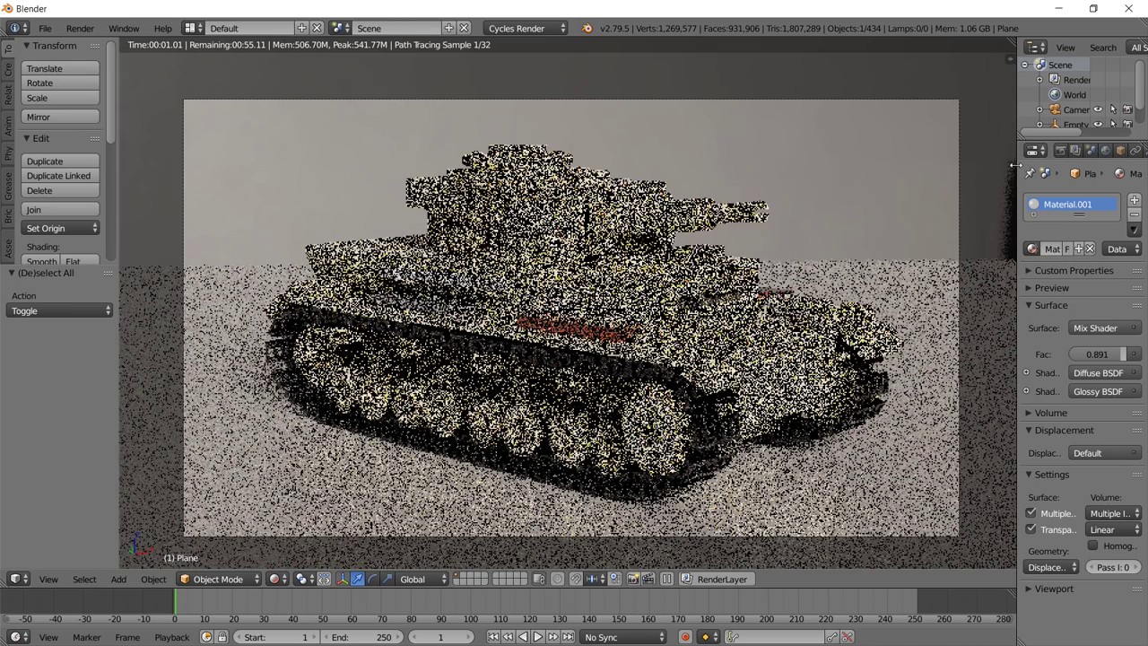
left_click_drag(1019, 170, 860, 169)
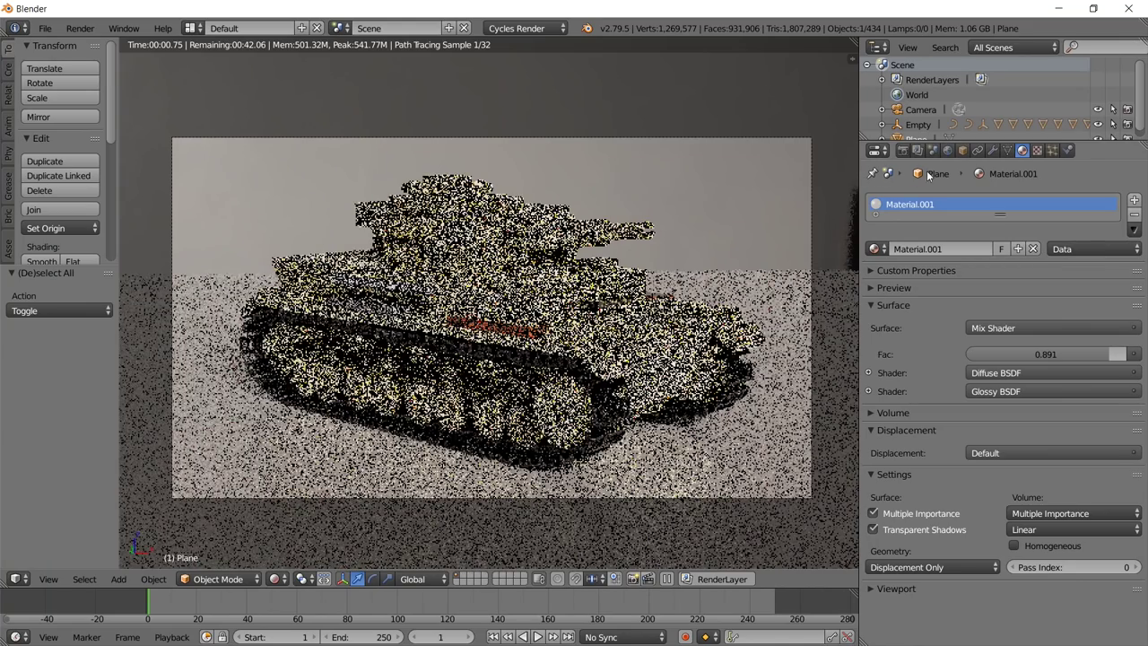
Move the colour management curve's point to about X 0.895, Y 0.895, and switch the viewport back to solid shading.
left_click(918, 151)
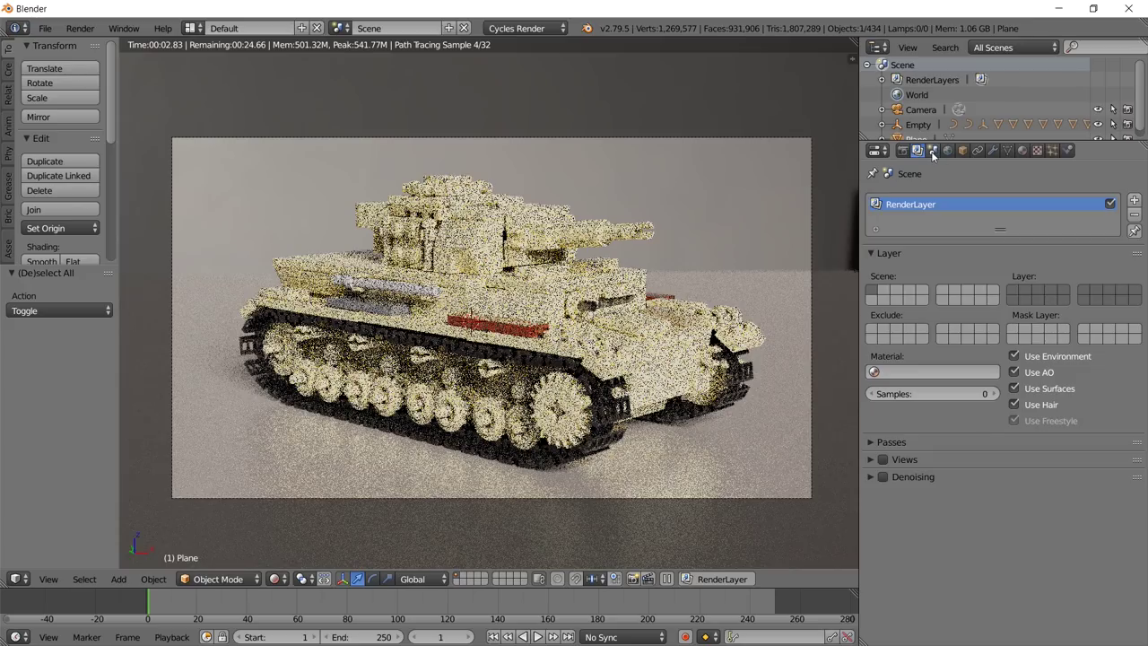
left_click(933, 151)
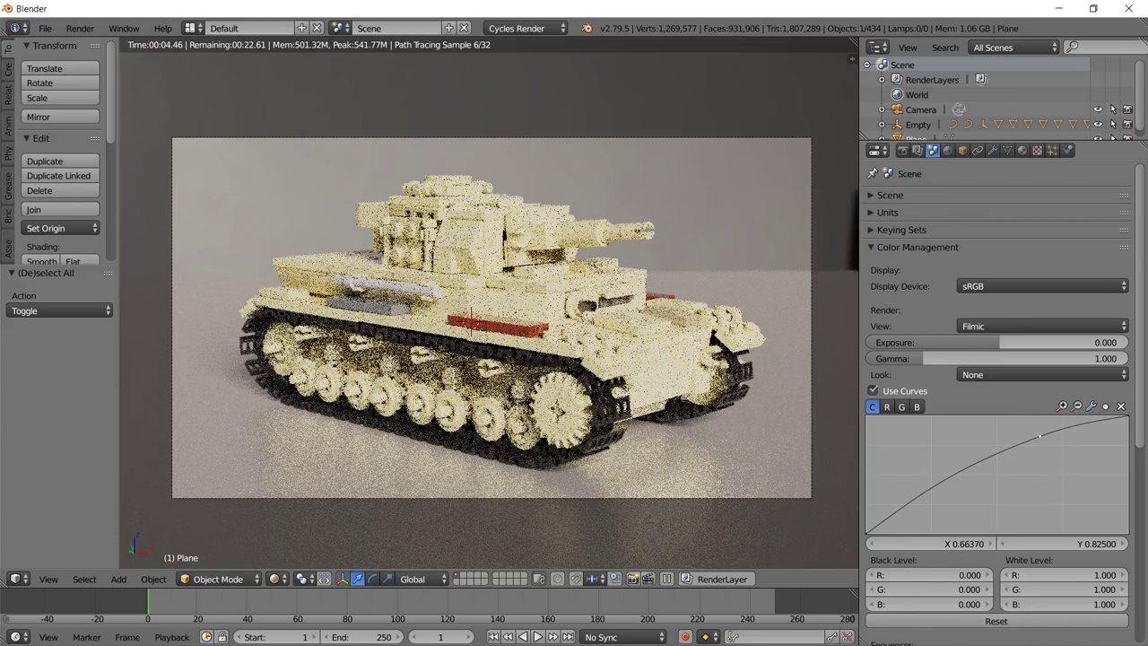
left_click_drag(1038, 436, 1103, 431)
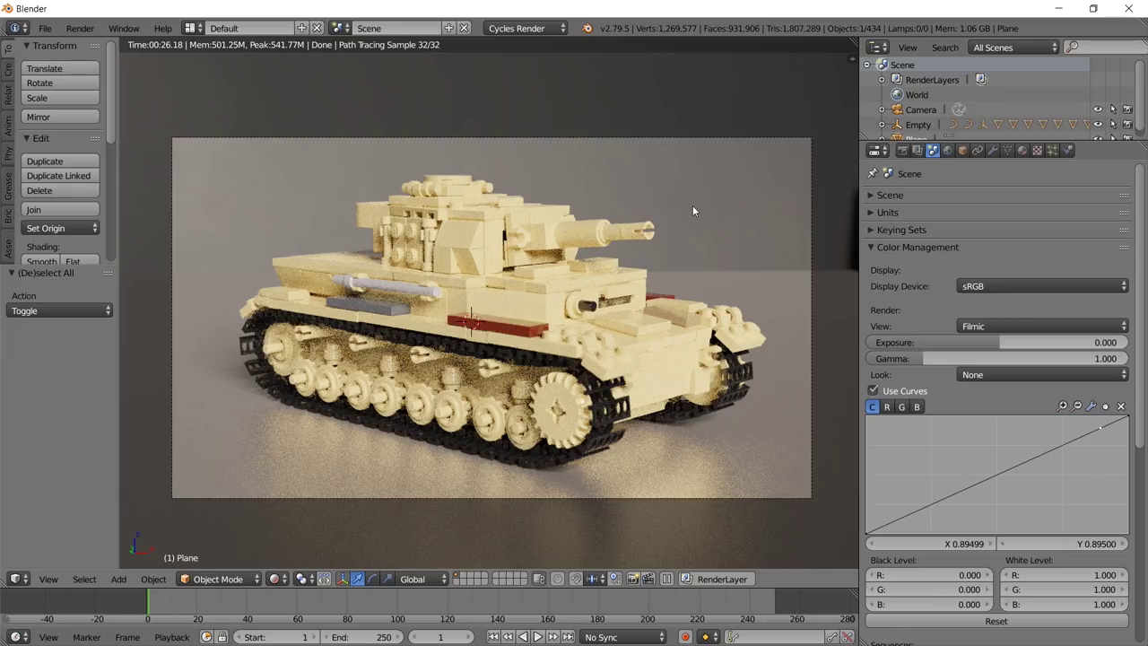
key("shift+z")
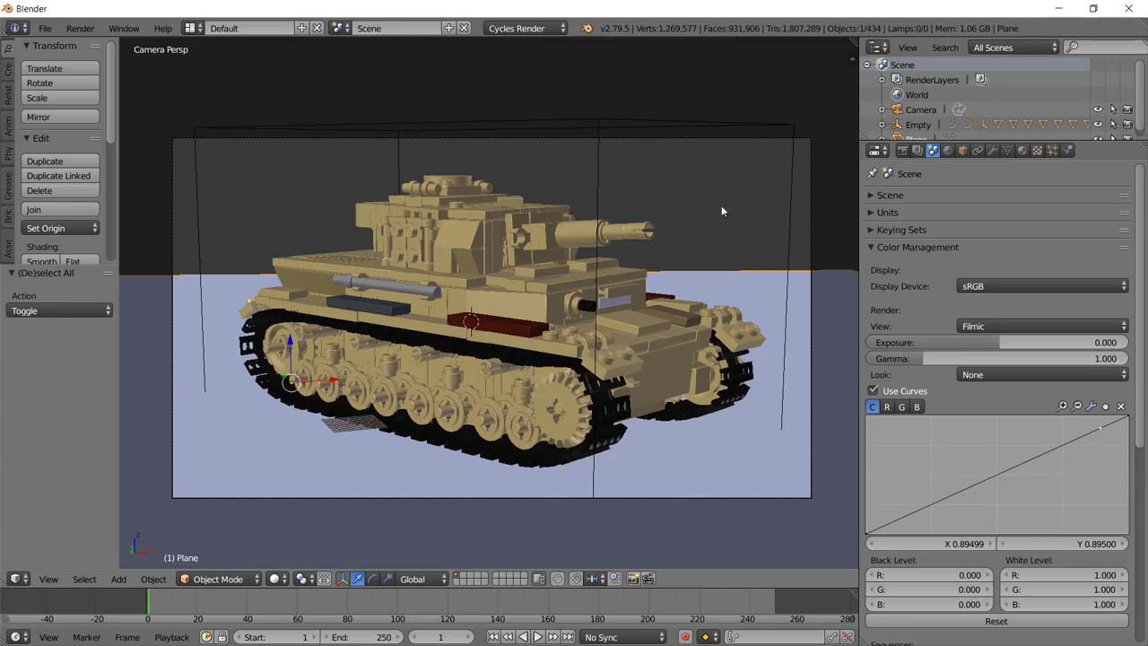
Set the render resolution percentage to 75%.
left_click(904, 151)
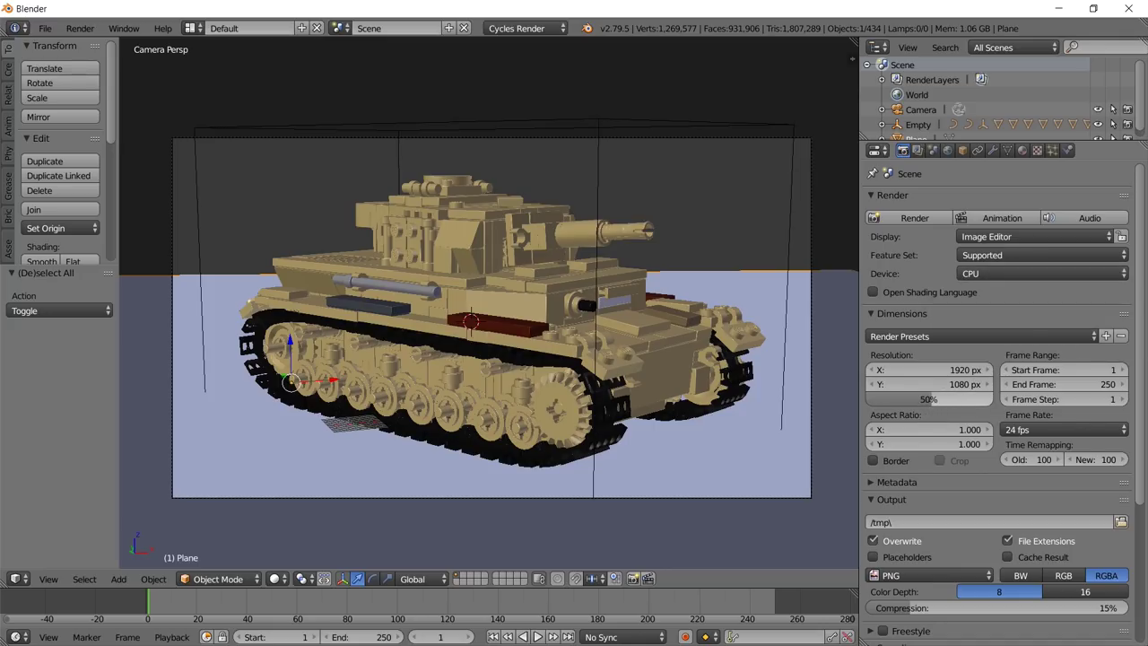
left_click(942, 399)
key("Return")
left_click_drag(942, 399, 980, 399)
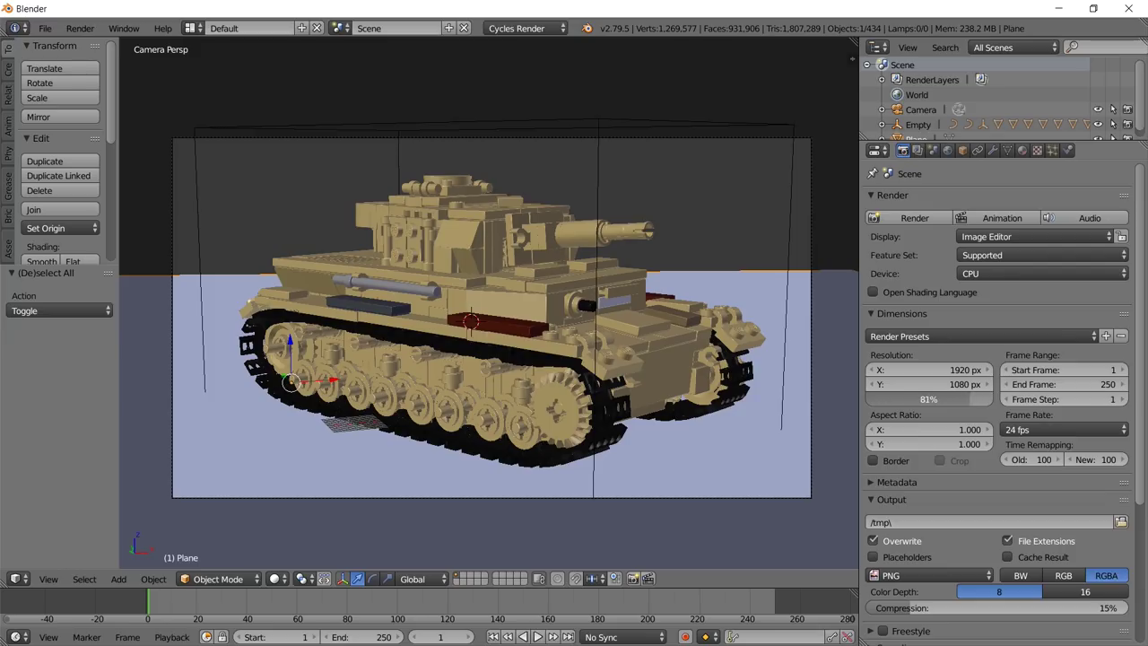
left_click(968, 400)
type("75")
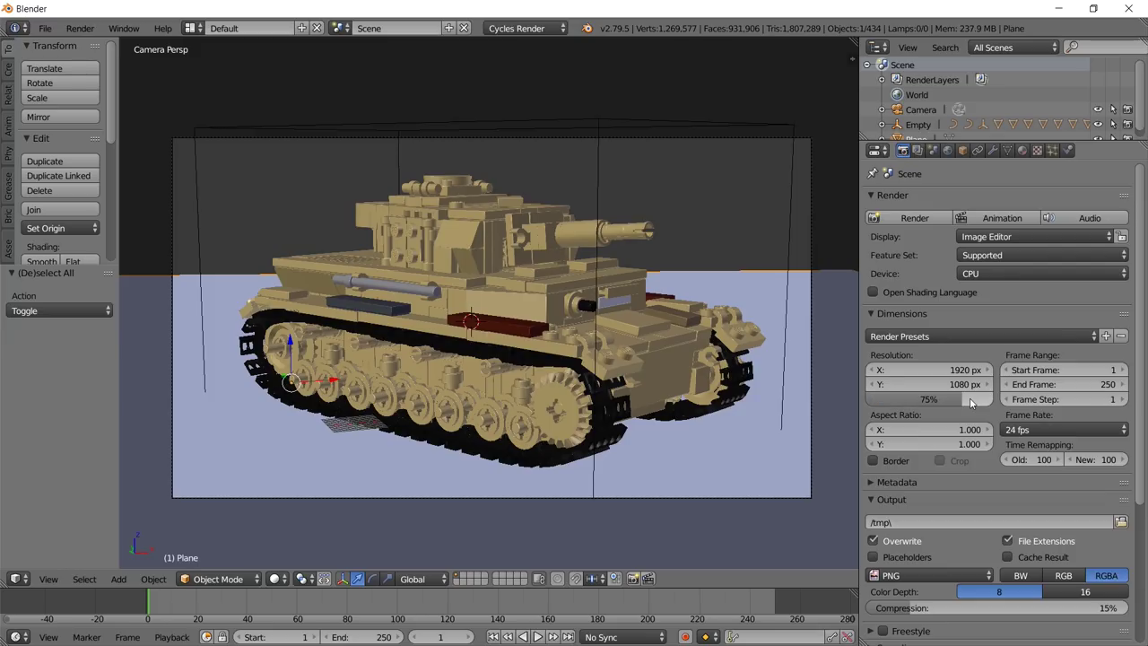
key("Return")
Expand the Sampling settings and set the render samples to 256.
scroll(1000, 403, "down", 3)
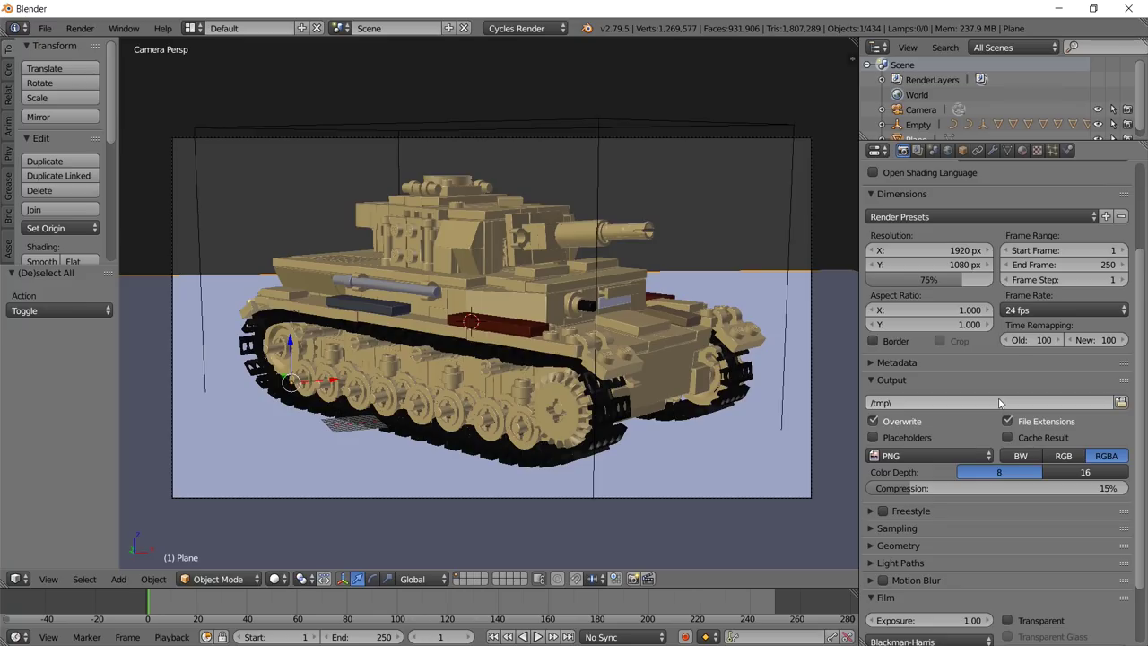
scroll(969, 421, "down", 2)
left_click(873, 457)
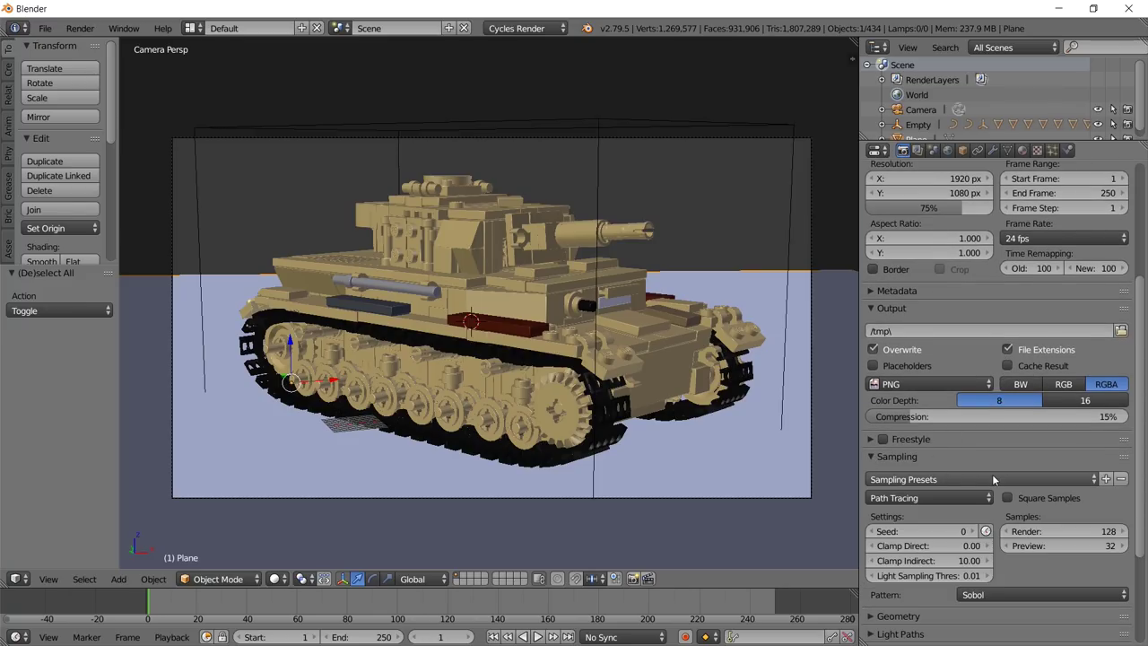
scroll(996, 474, "down", 2)
left_click(1091, 459)
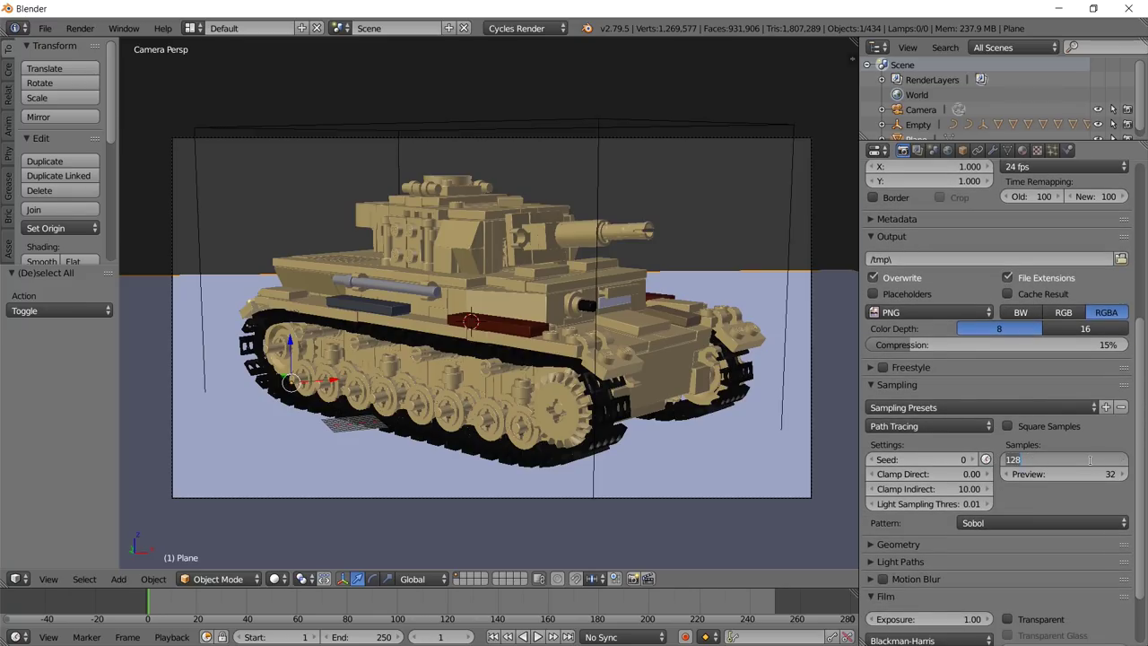
type("256")
key("Return")
scroll(1092, 460, "up", 2)
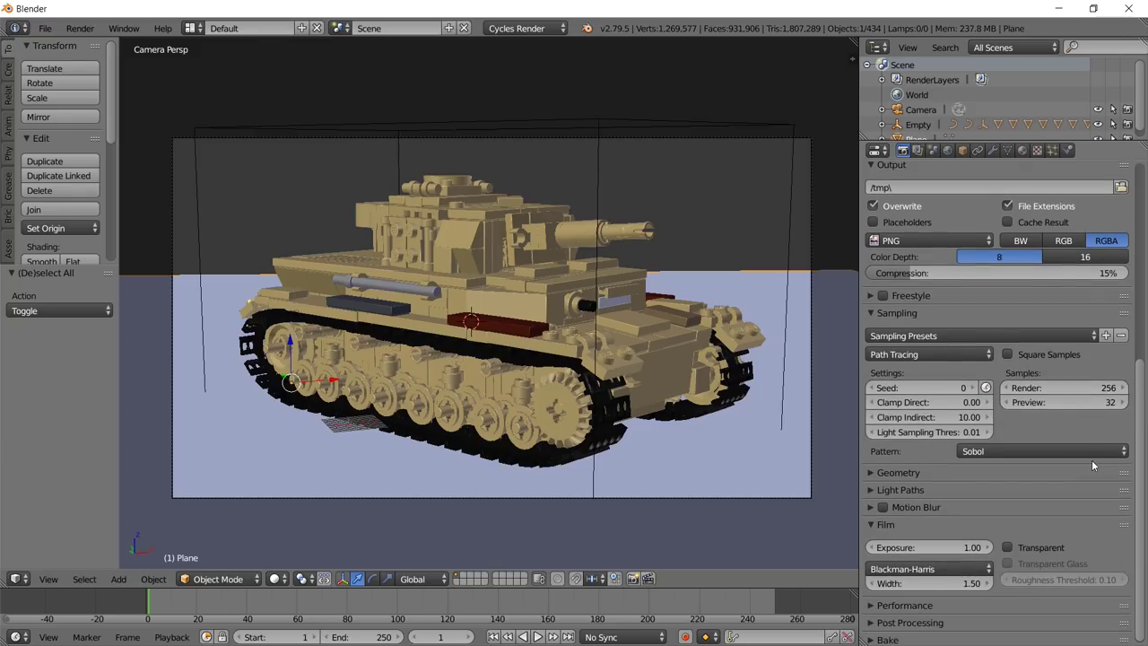
scroll(1046, 328, "up", 1)
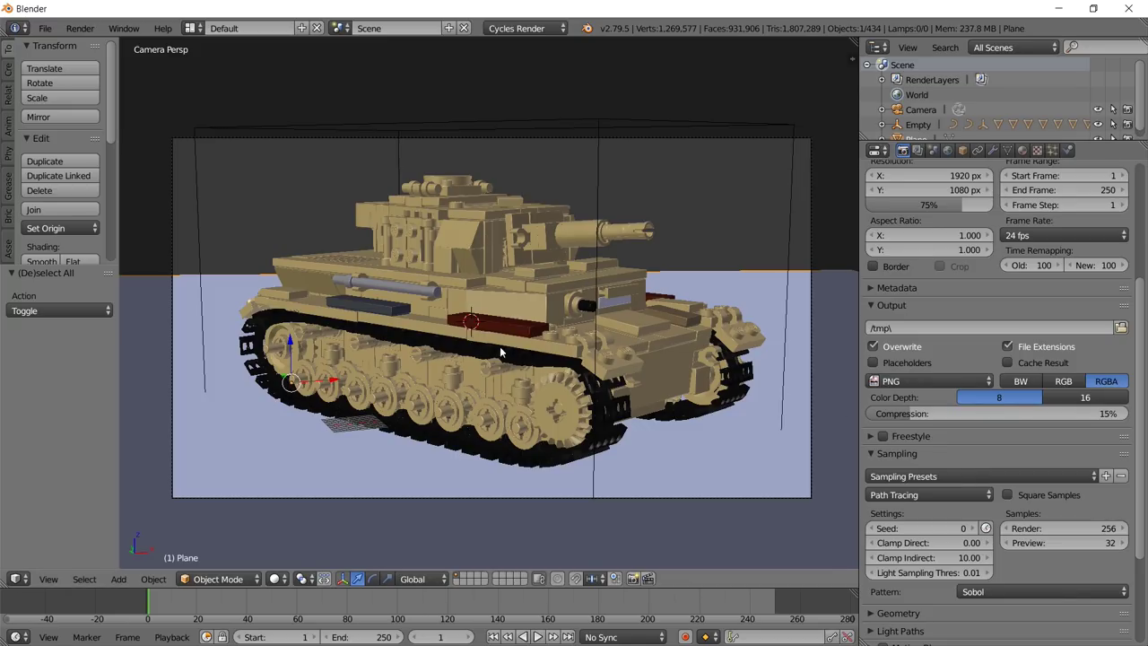
Enable denoising for the render layer and return to the render settings.
left_click(919, 151)
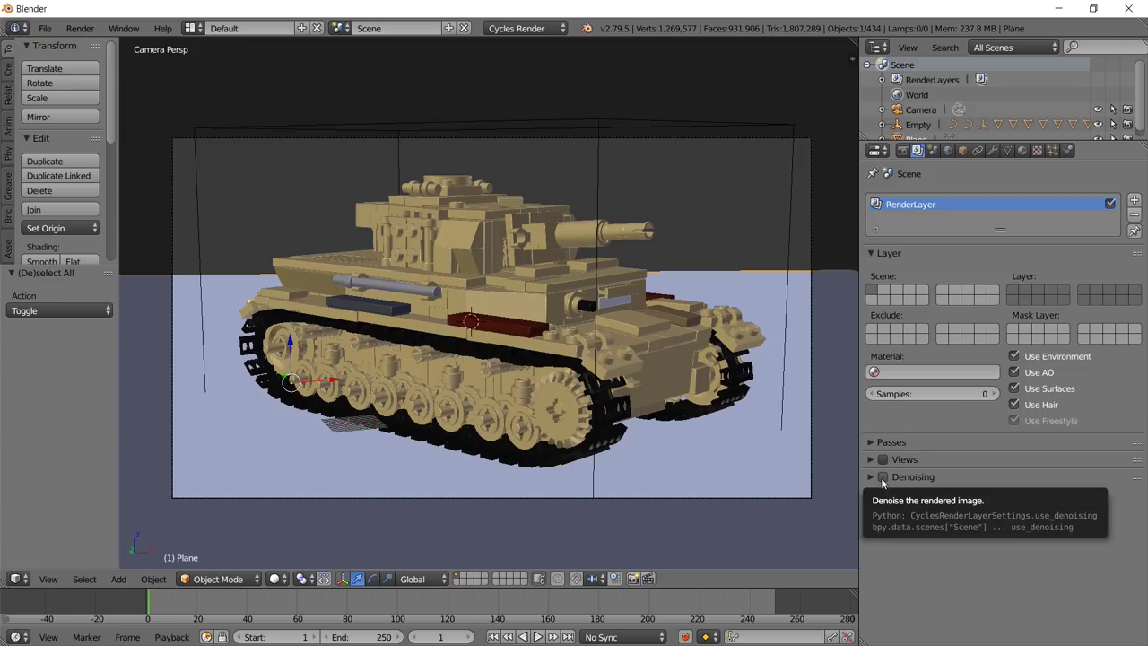
left_click(883, 477)
left_click(902, 151)
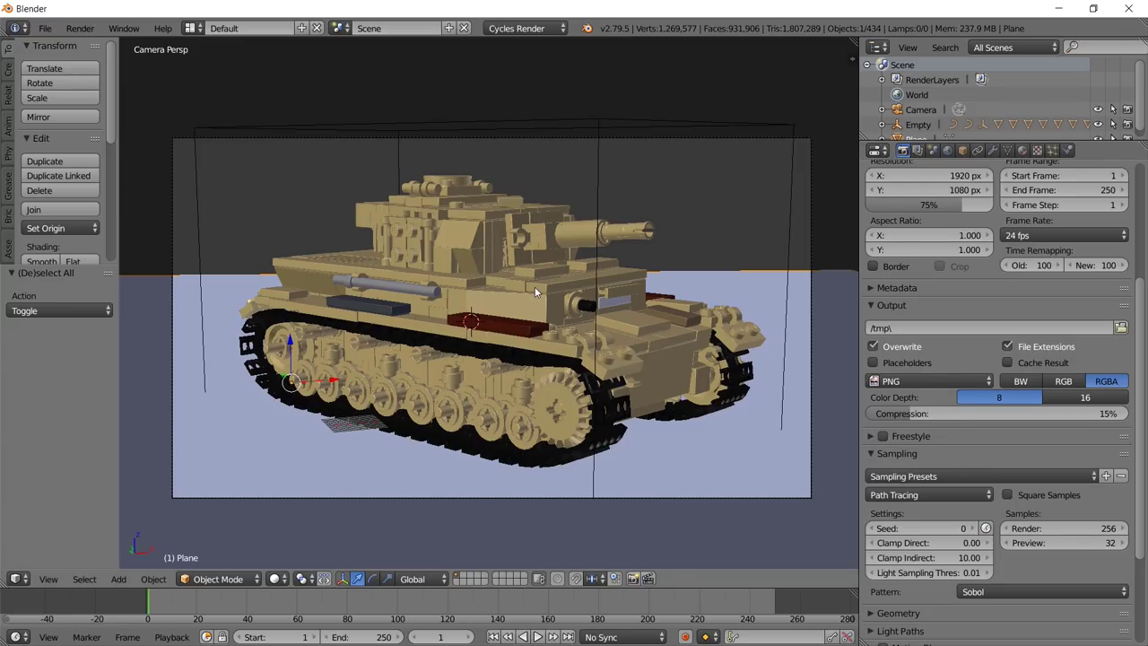
Set both Clamp Indirect and Clamp Direct to 2.00 in the Sampling settings.
scroll(1016, 594, "down", 2)
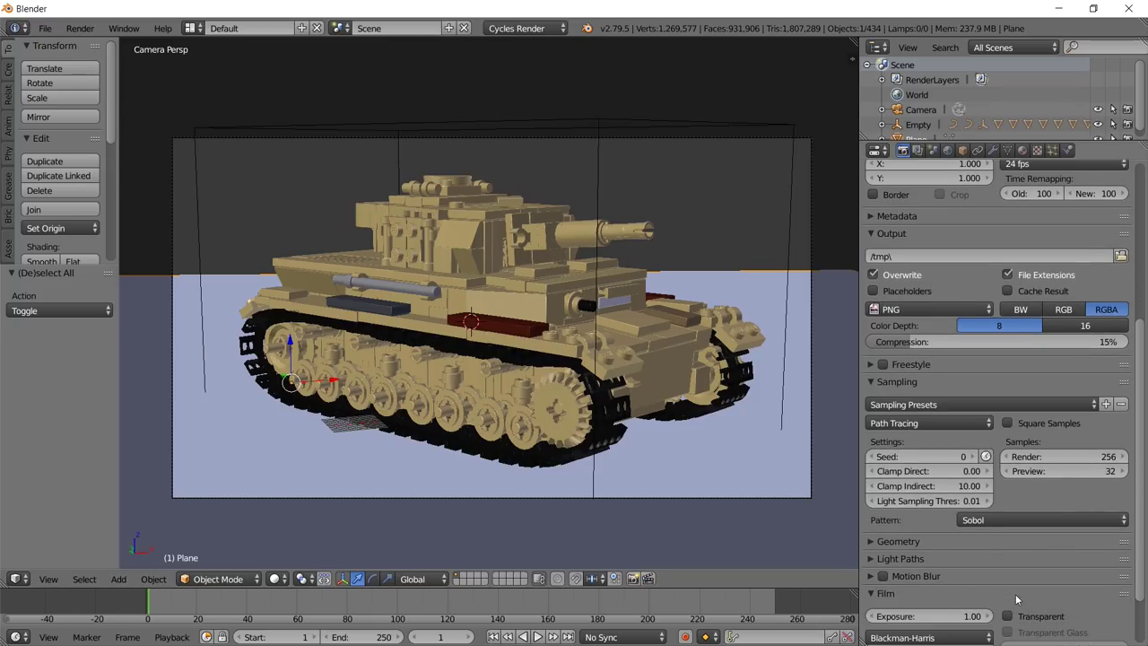
left_click(957, 487)
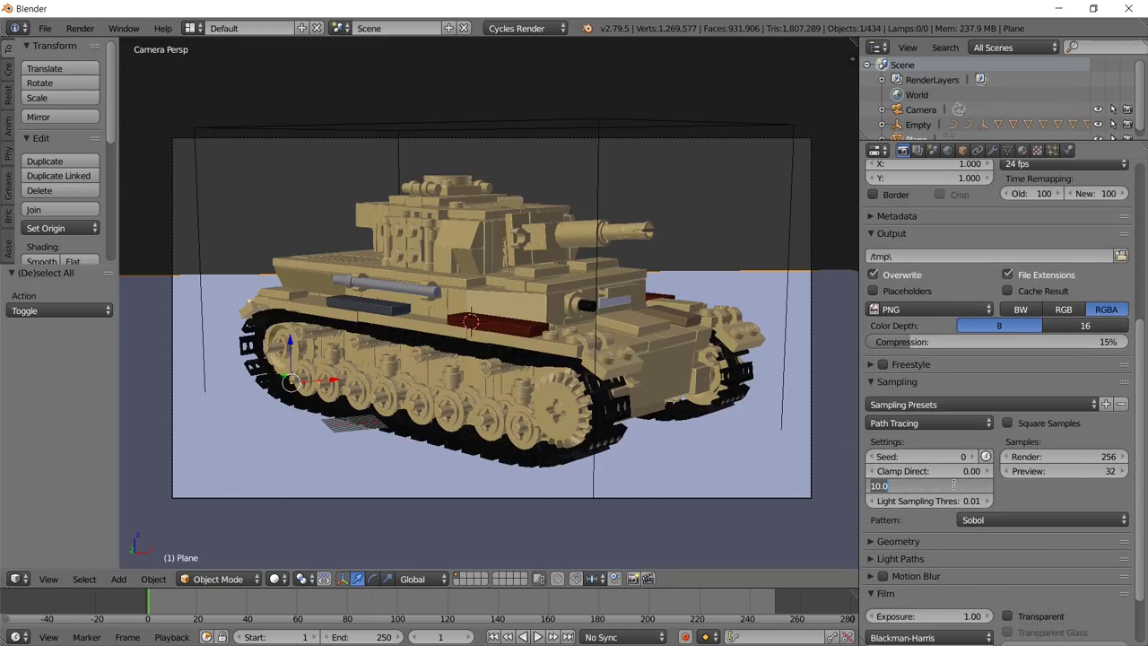
type("2")
key("Return")
left_click(967, 471)
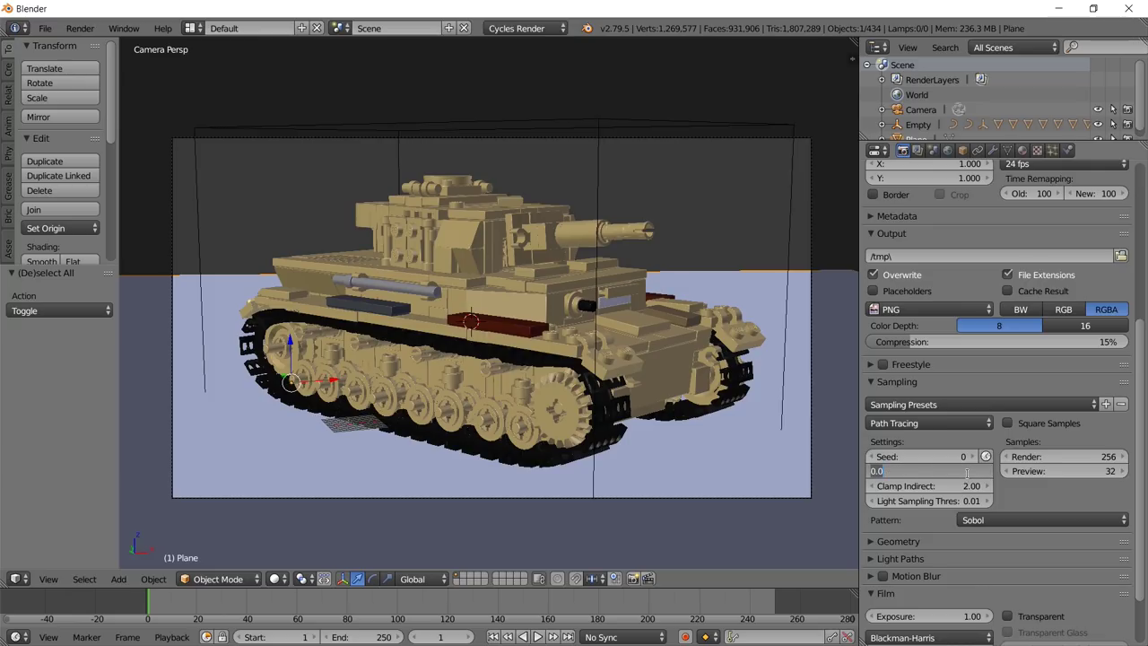
type("2")
key("Return")
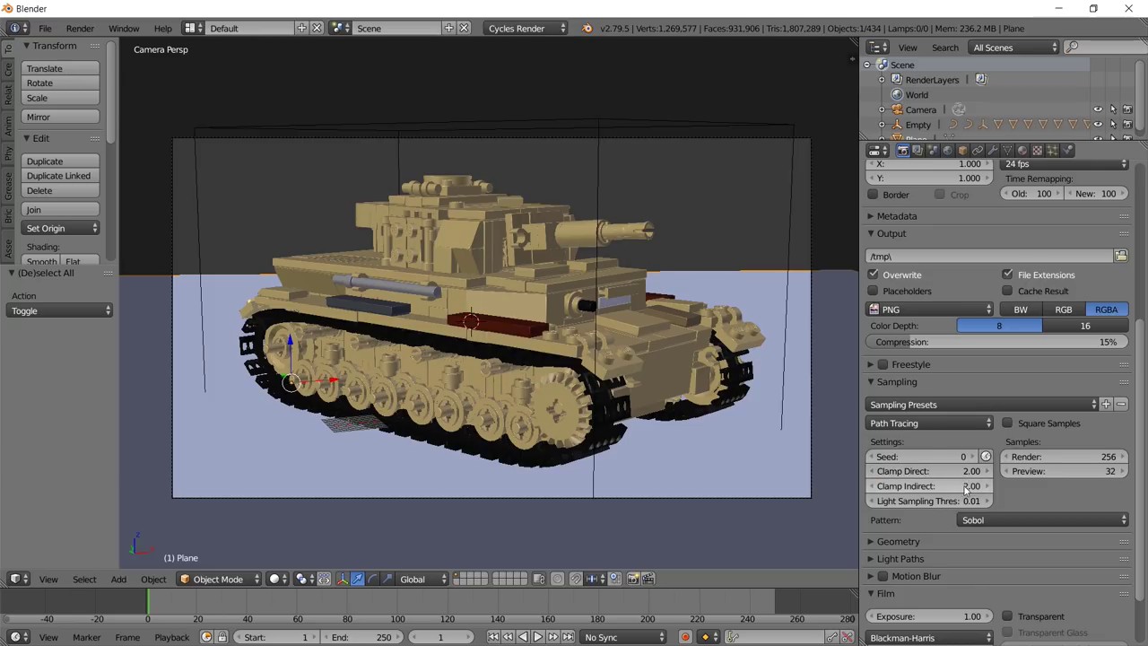
Expand the Performance settings, try a tile size of 35 by 35 and settle on 34 by 34.
scroll(879, 546, "down", 1)
scroll(879, 545, "down", 2)
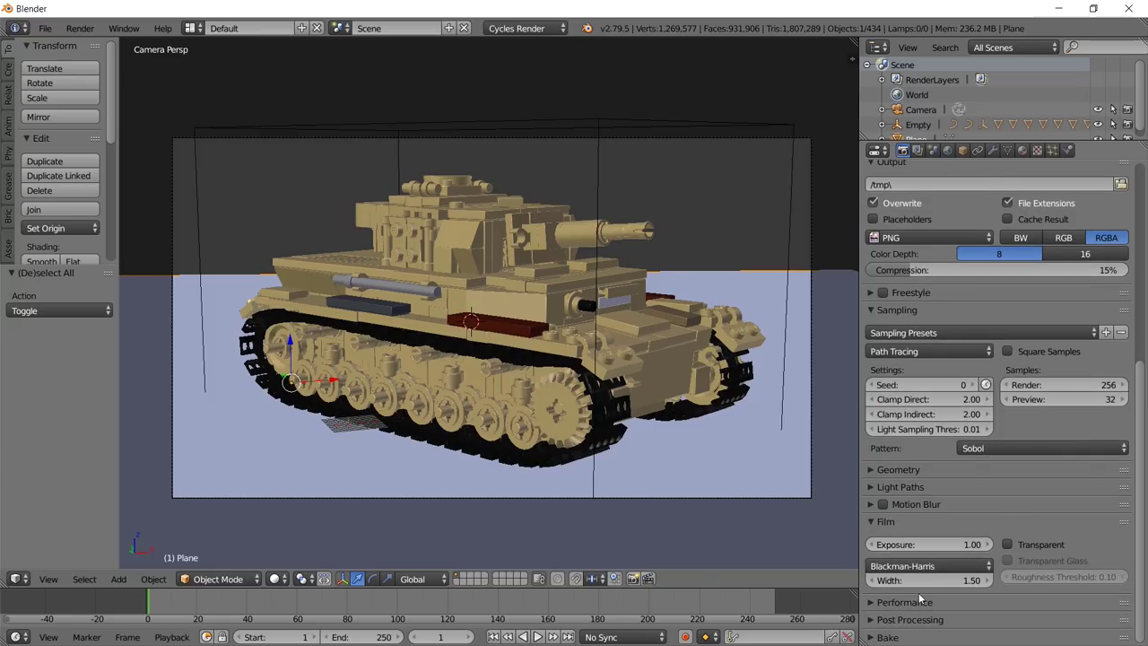
scroll(893, 605, "down", 7)
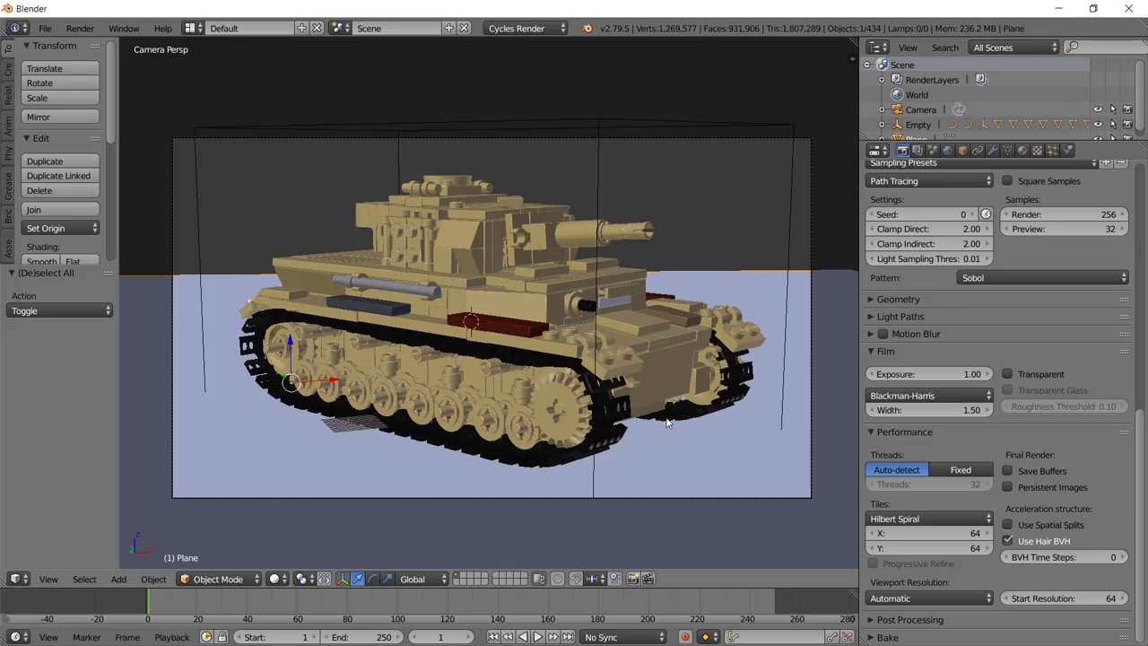
left_click(958, 533)
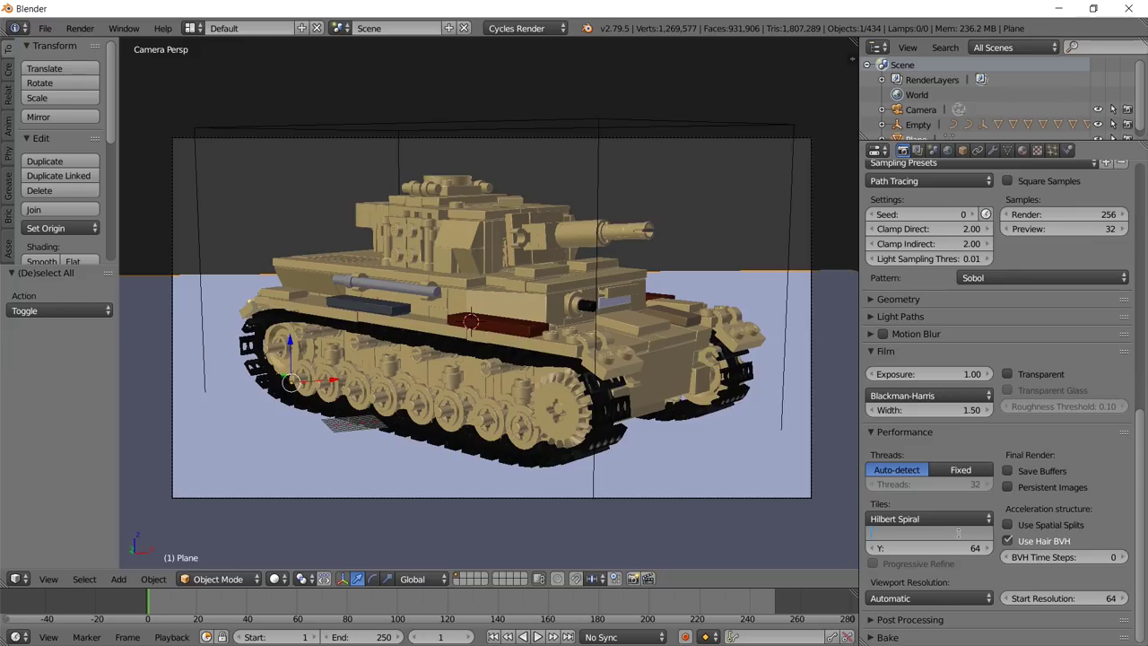
key("Tab")
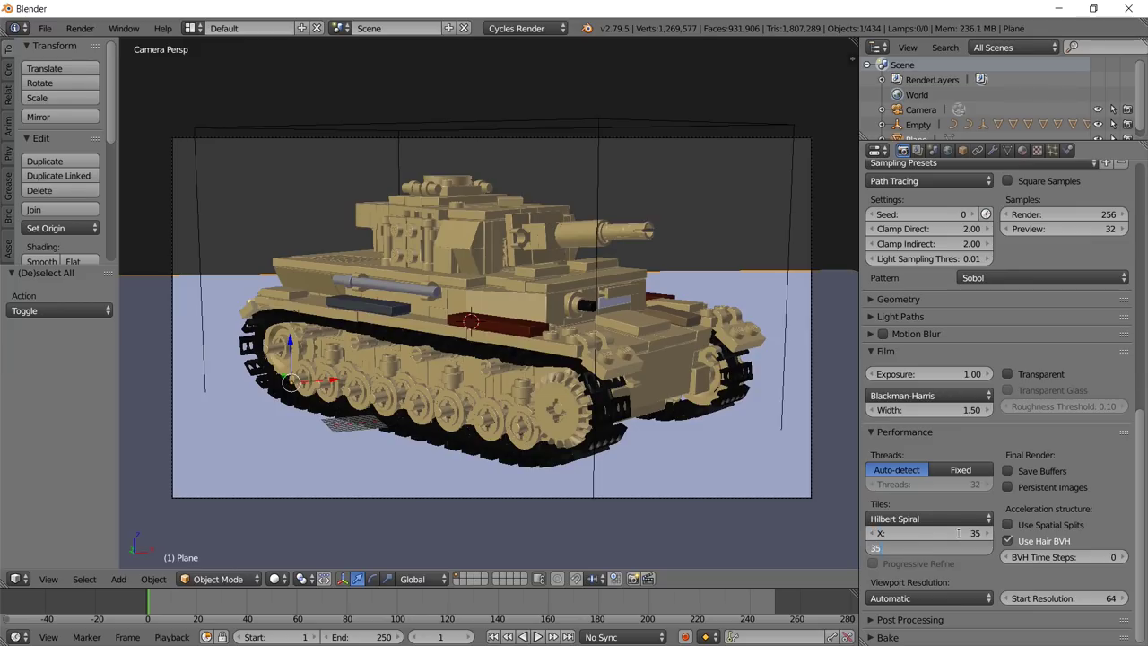
type("35")
key("Return")
scroll(962, 535, "down", 1, "ctrl")
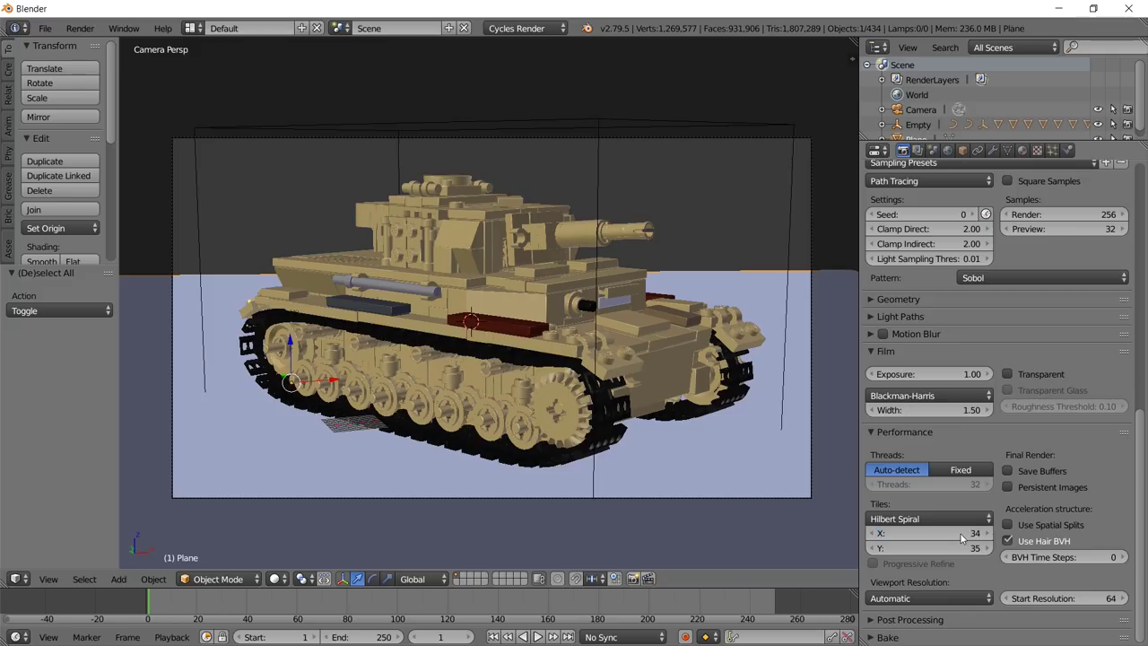
left_click(950, 548)
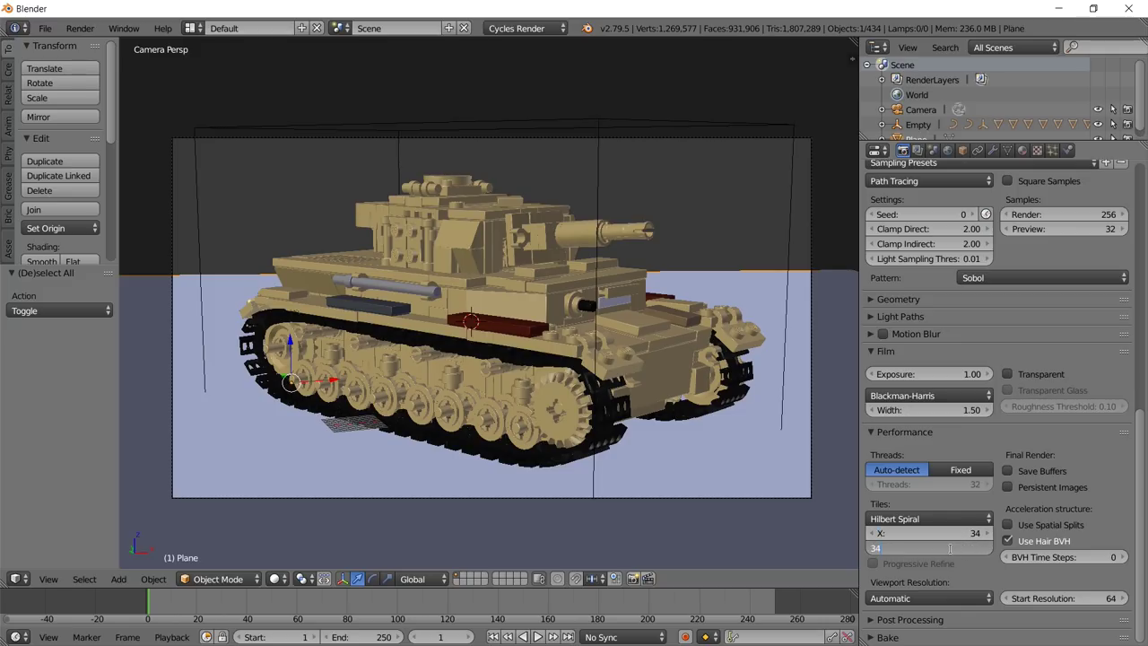
key("Return")
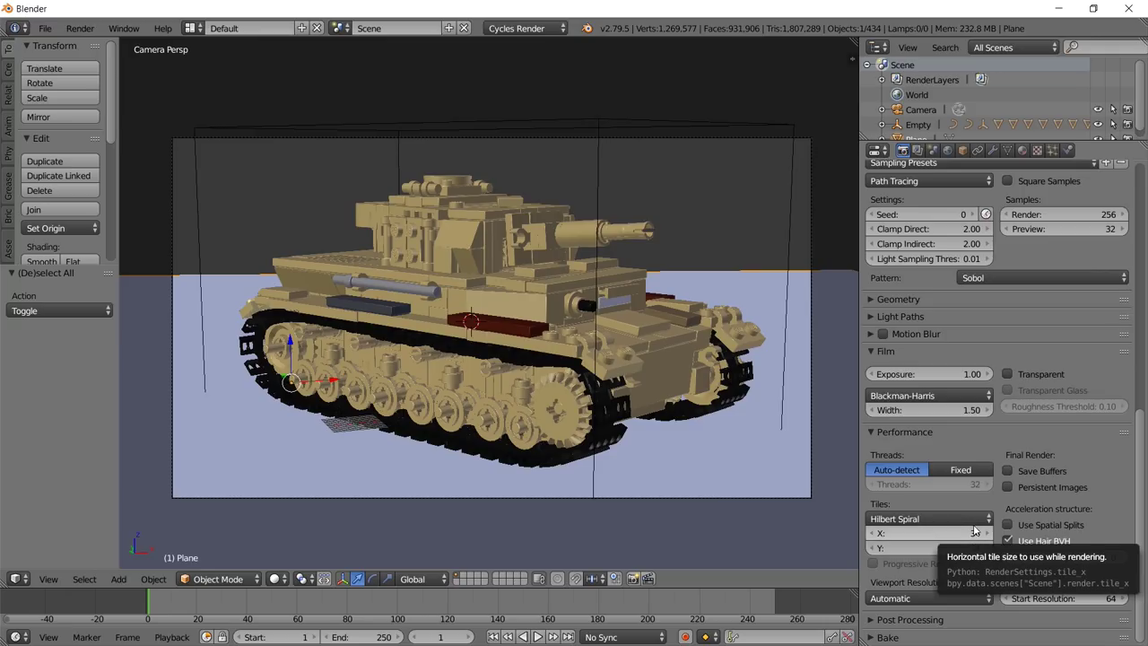
Render the tank scene as a still image with the current Cycles settings.
scroll(981, 472, "up", 2)
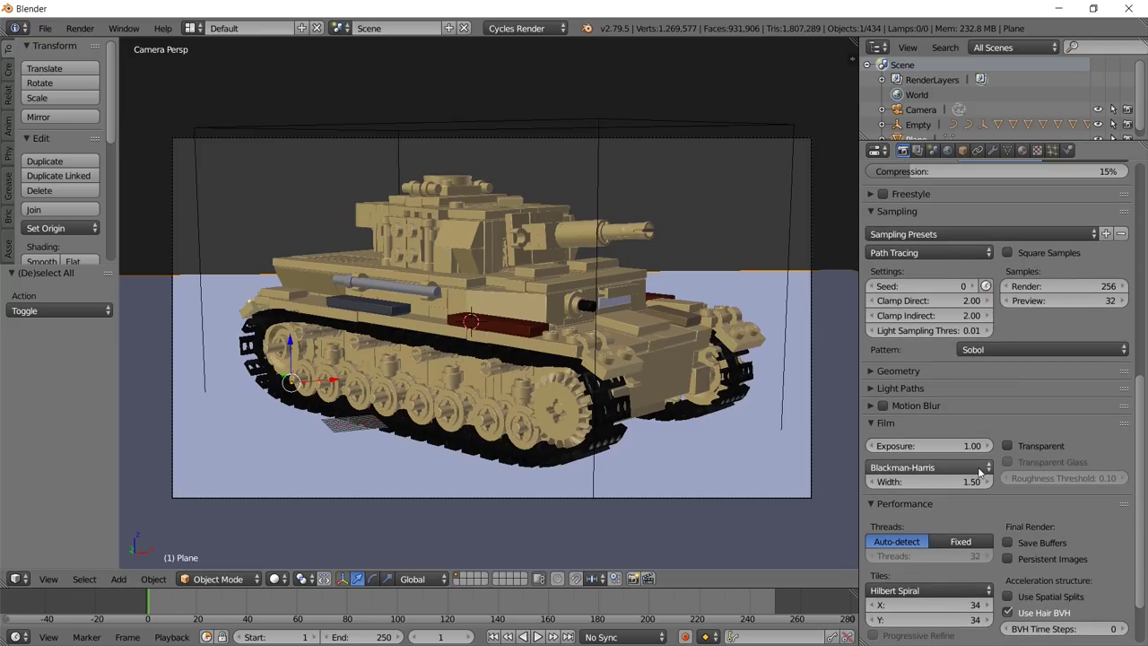
scroll(980, 472, "up", 2)
scroll(970, 357, "up", 4)
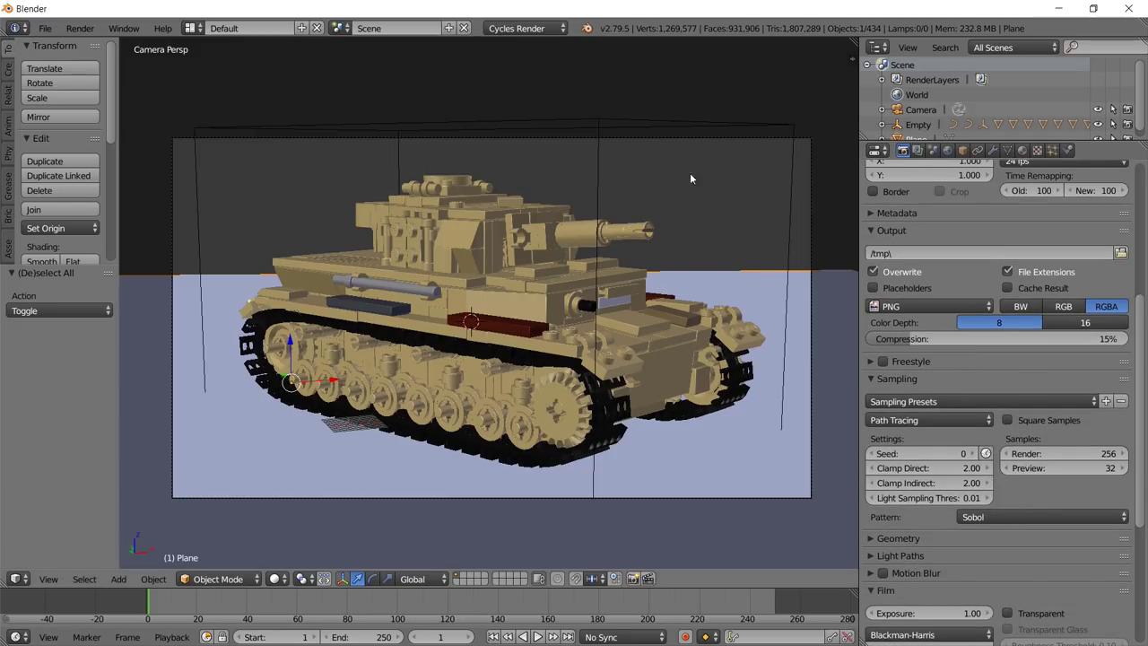
scroll(908, 397, "up", 9)
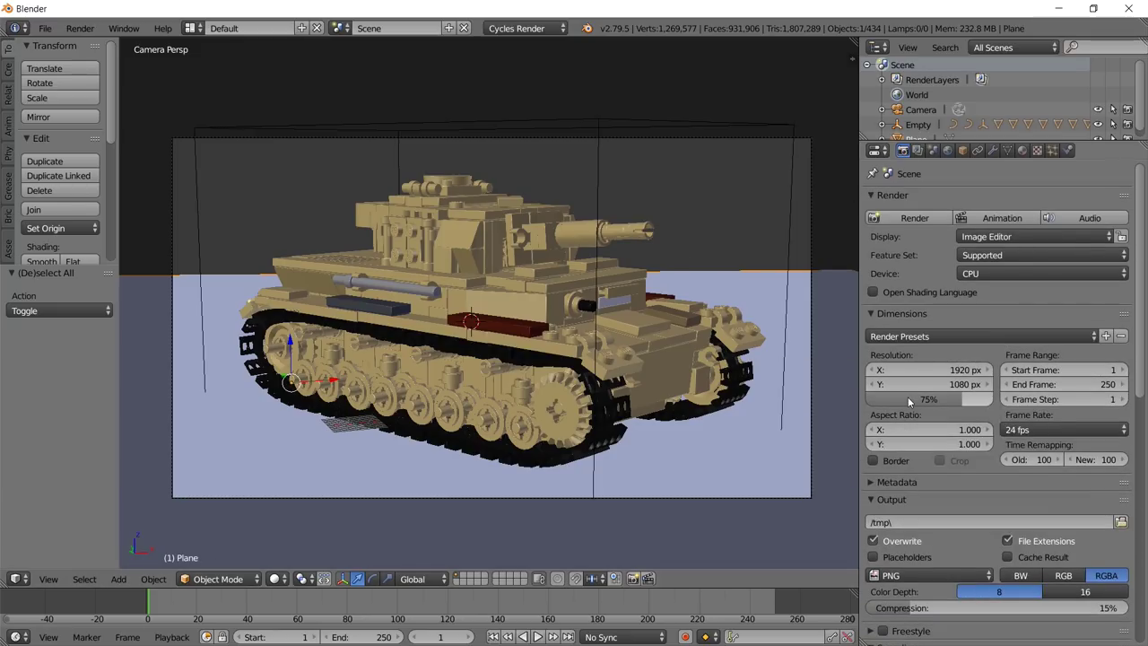
left_click(928, 221)
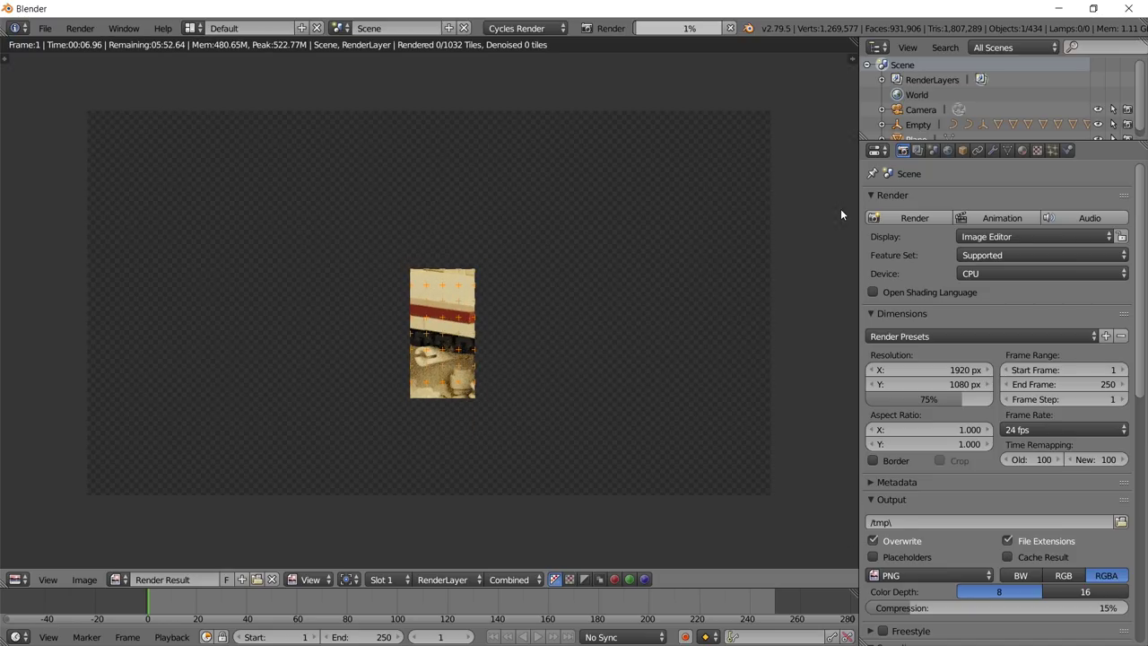
Inspect the denoised tiles around the red plate, tracks and wheels up close while the image renders.
scroll(741, 239, "up", 1)
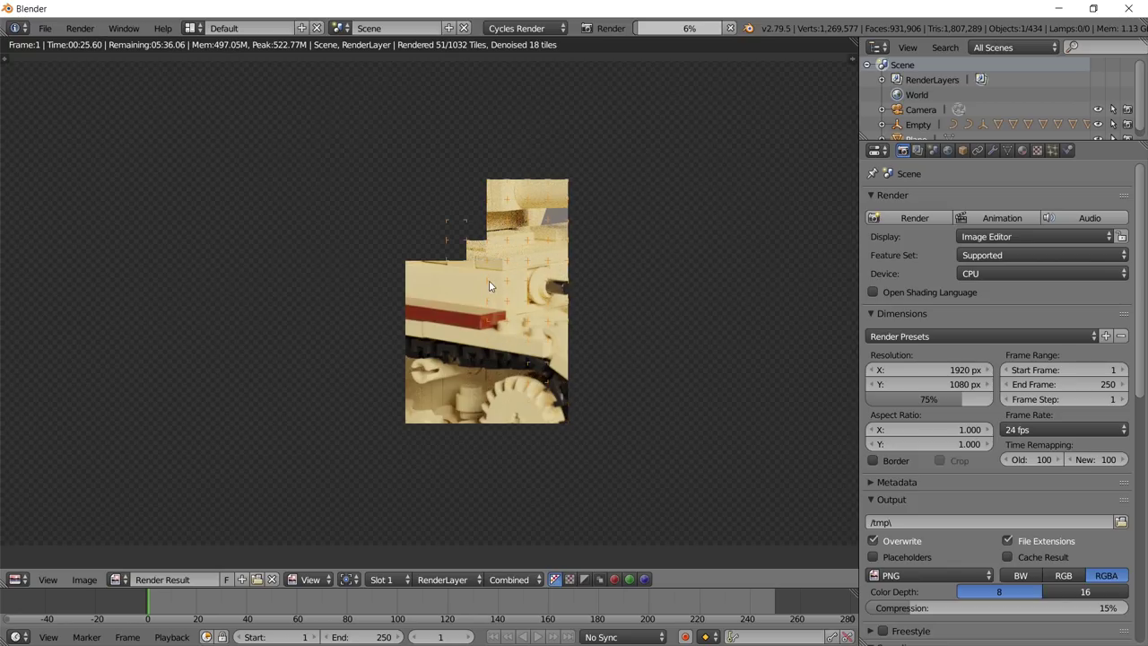
scroll(509, 351, "up", 4)
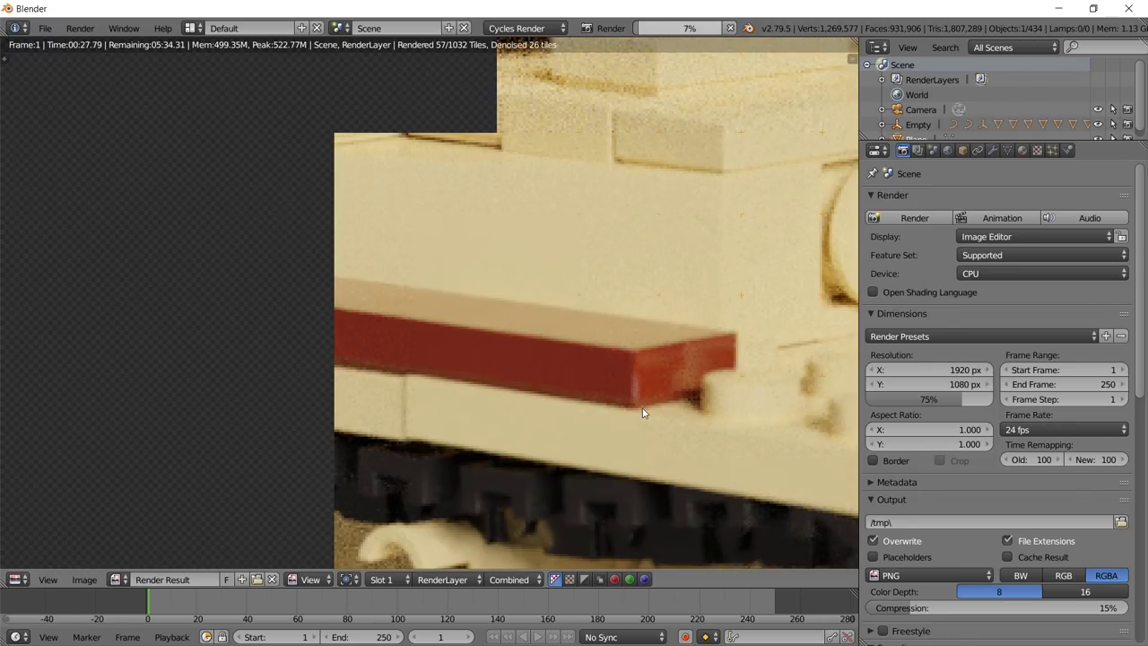
scroll(642, 412, "down", 5)
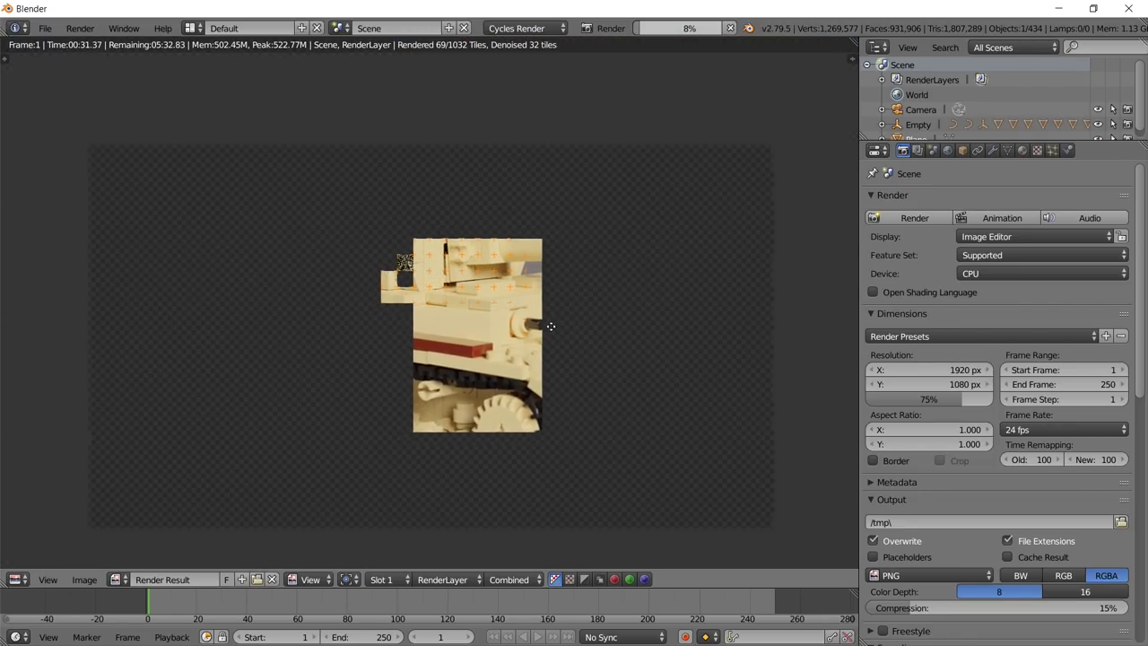
scroll(538, 323, "up", 2)
middle_click_drag(534, 318, 565, 337)
scroll(534, 296, "down", 1)
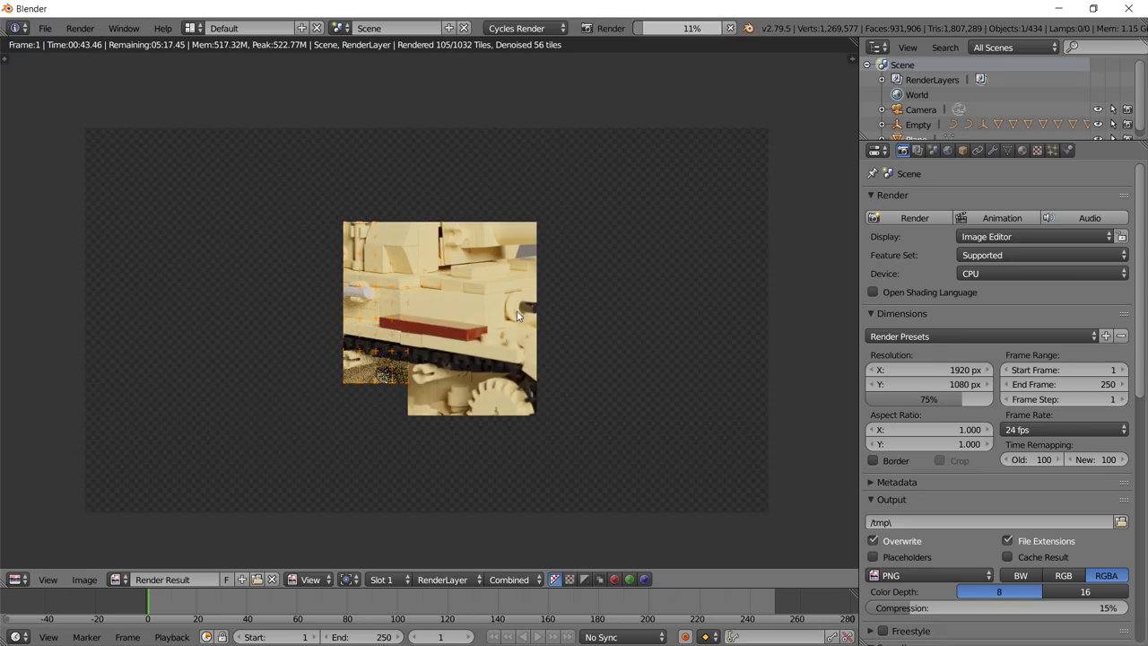
scroll(511, 315, "up", 4)
scroll(505, 320, "up", 3)
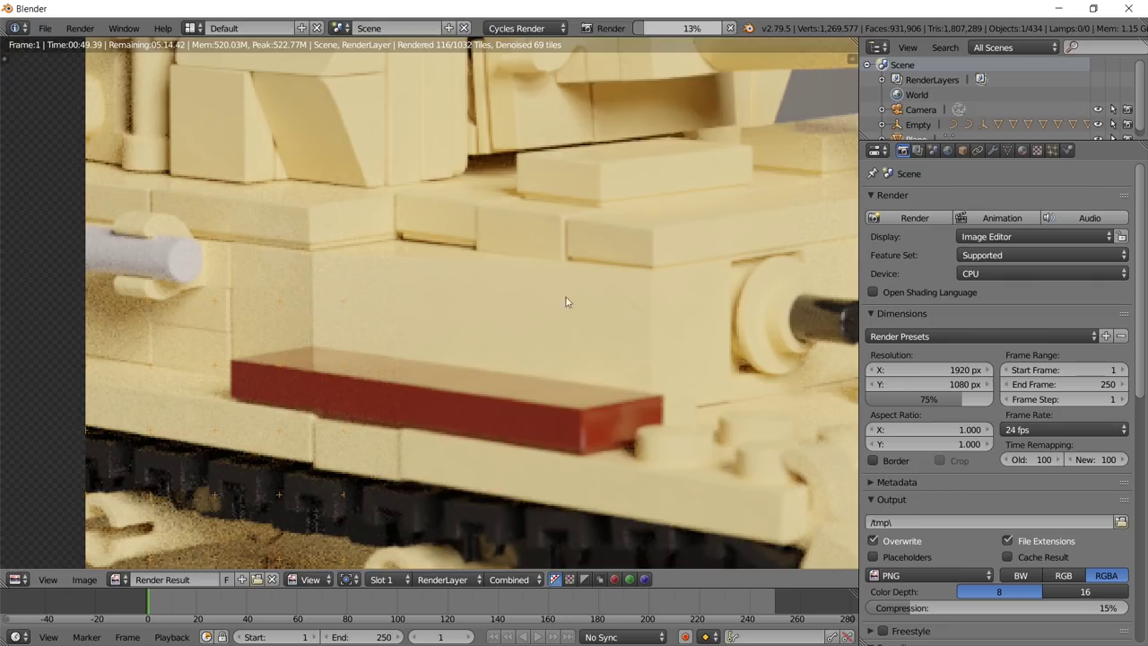
scroll(566, 301, "down", 4)
scroll(510, 379, "up", 3)
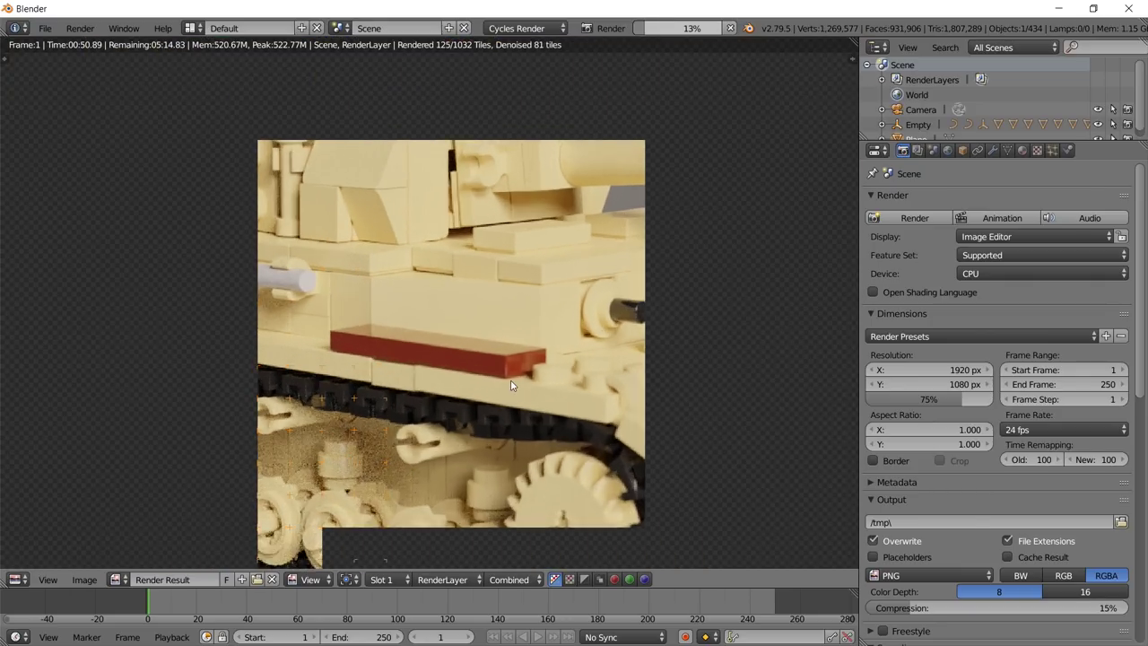
scroll(510, 380, "down", 4)
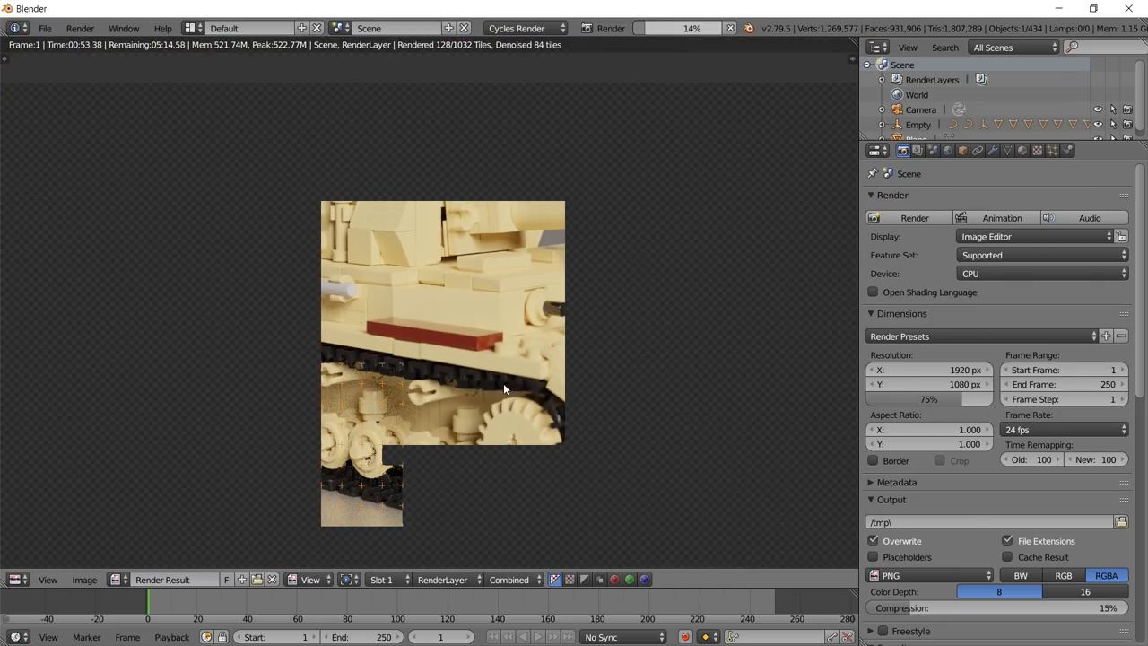
middle_click_drag(503, 383, 535, 375)
scroll(388, 458, "up", 7)
middle_click_drag(387, 458, 516, 100)
scroll(476, 406, "down", 5)
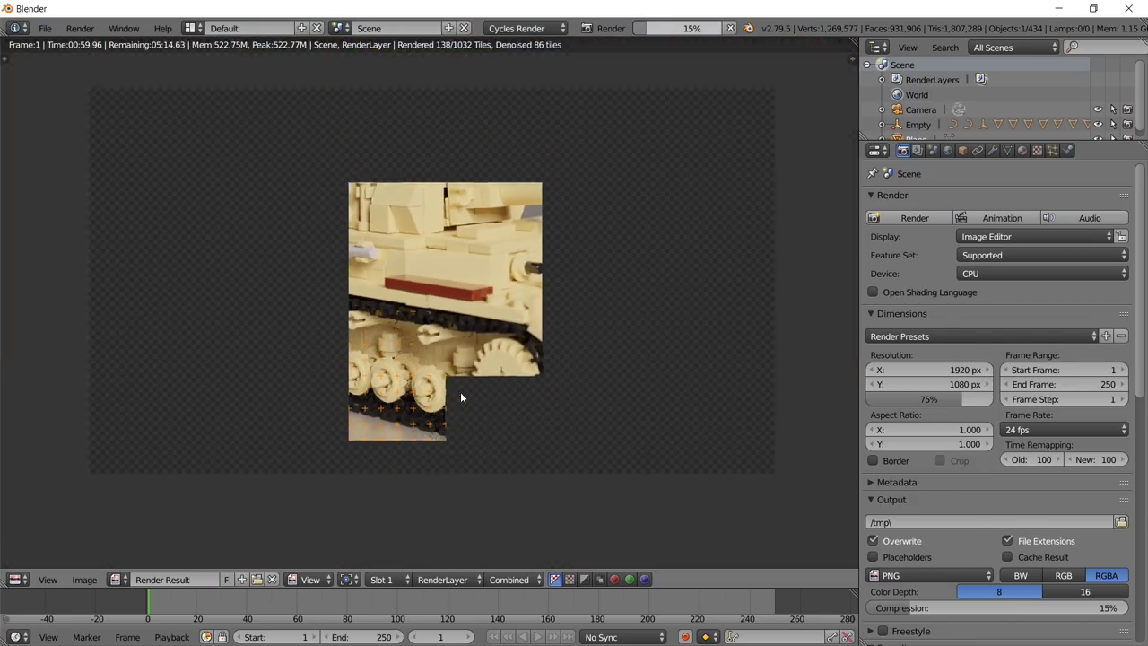
scroll(460, 391, "up", 1)
scroll(461, 370, "down", 1)
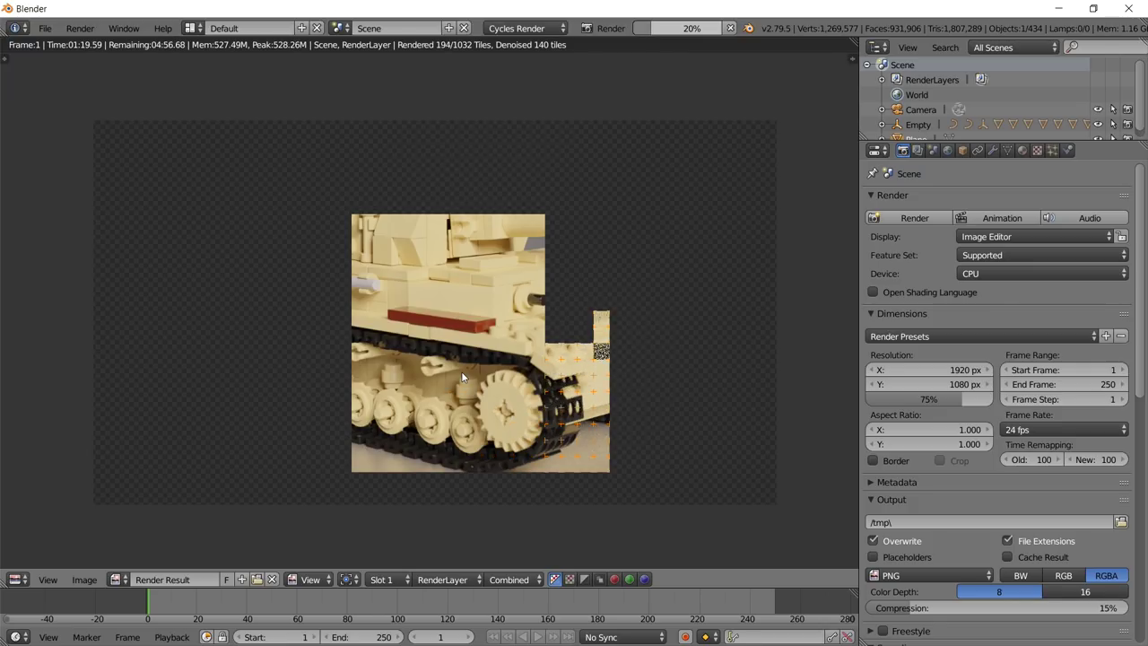
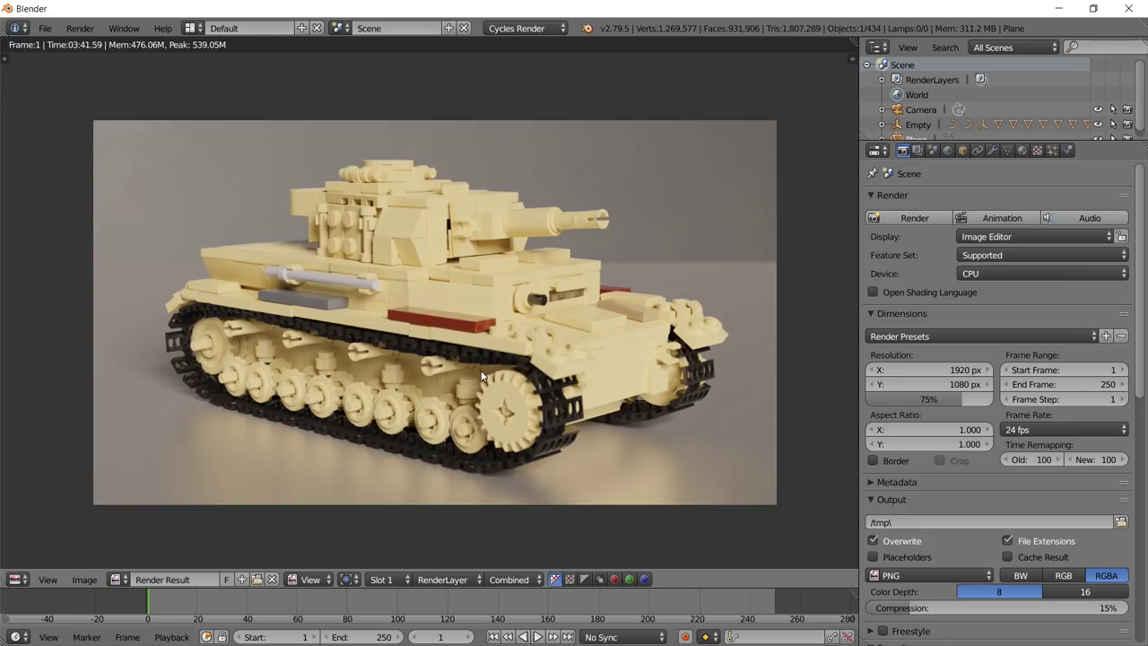
Examine the finished tank render, checking the turret, hull, wheels and floor reflections.
scroll(482, 377, "up", 1)
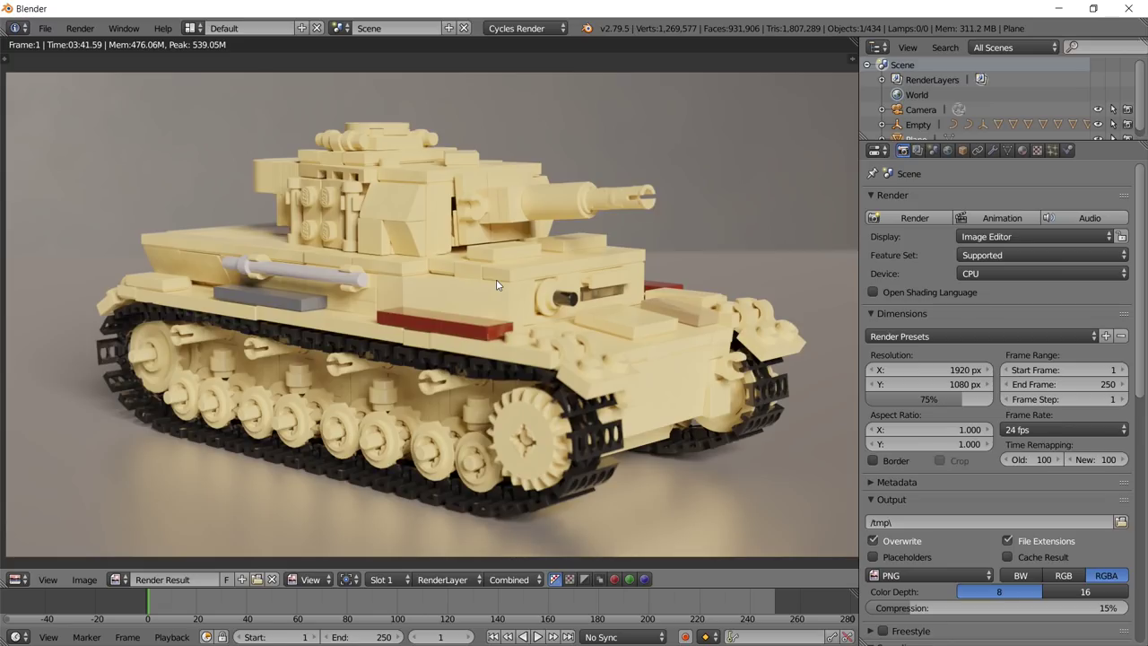
scroll(497, 285, "down", 3)
scroll(309, 291, "up", 3)
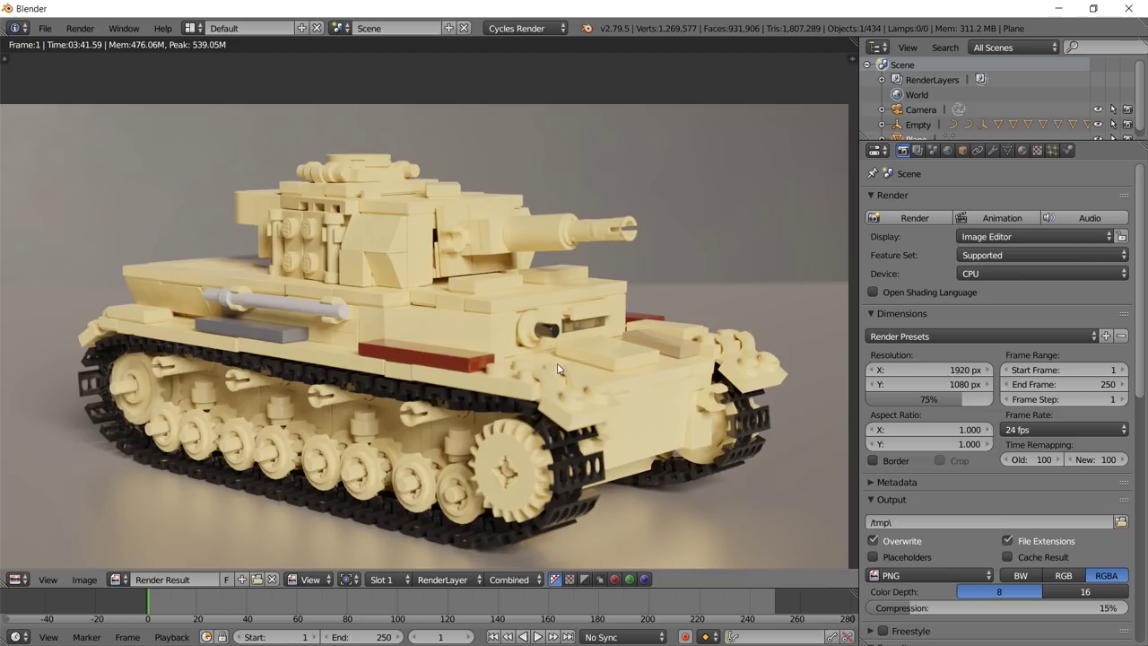
scroll(561, 368, "up", 1)
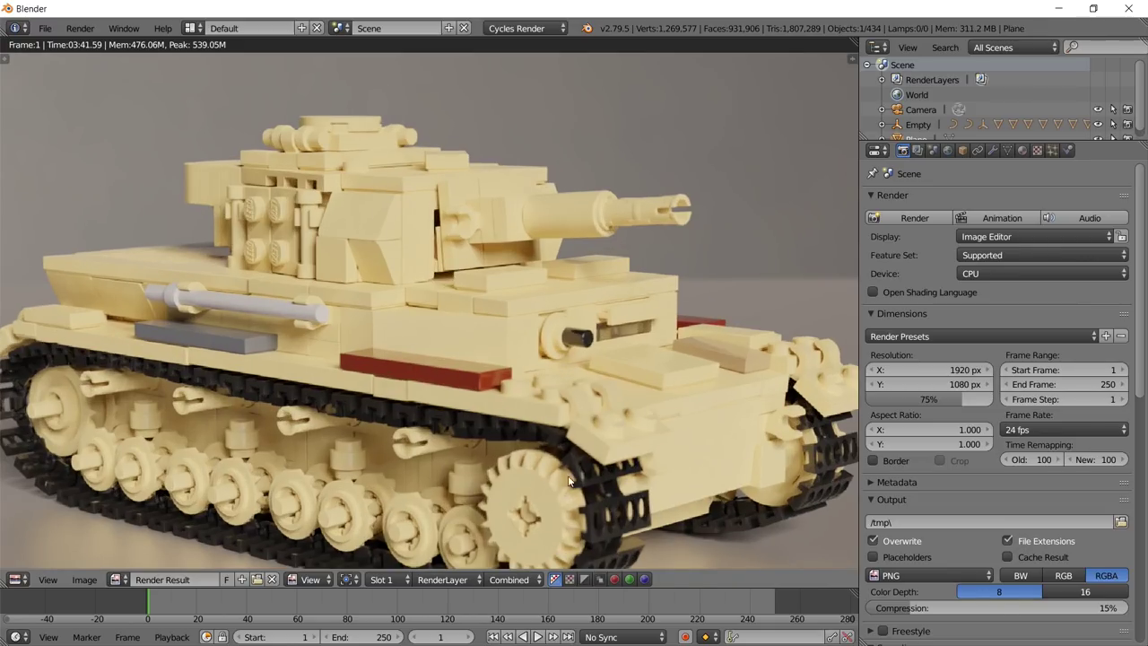
scroll(569, 444, "down", 1)
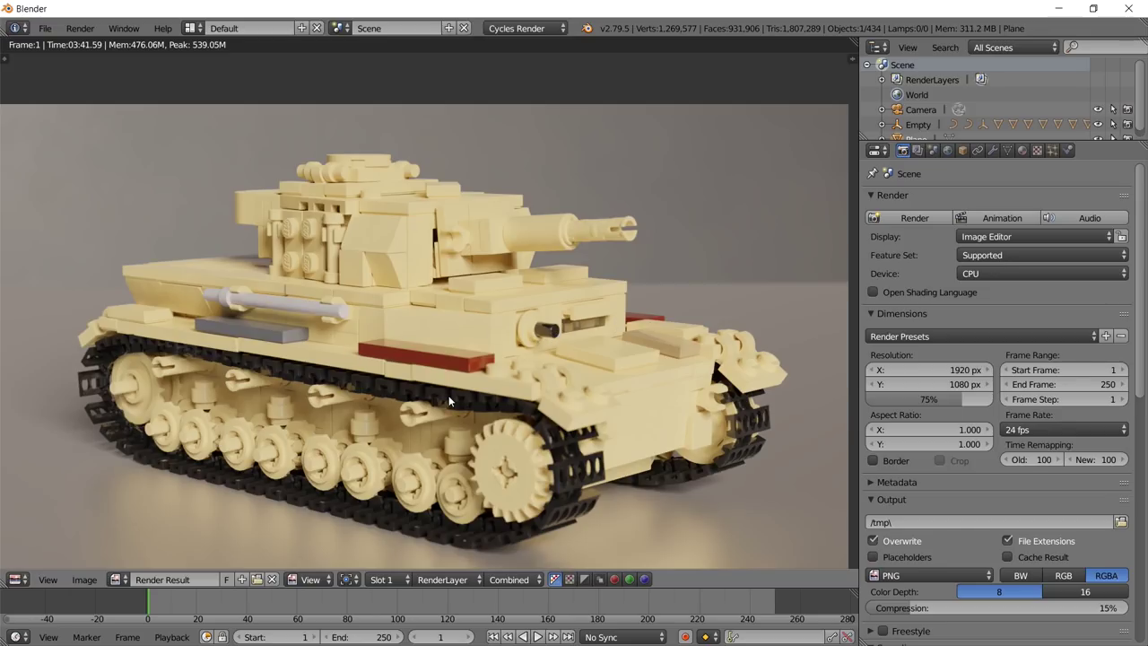
scroll(450, 400, "down", 1)
Return the render area to the 3D View, split it vertically and make the second area a Node Editor.
left_click(14, 578)
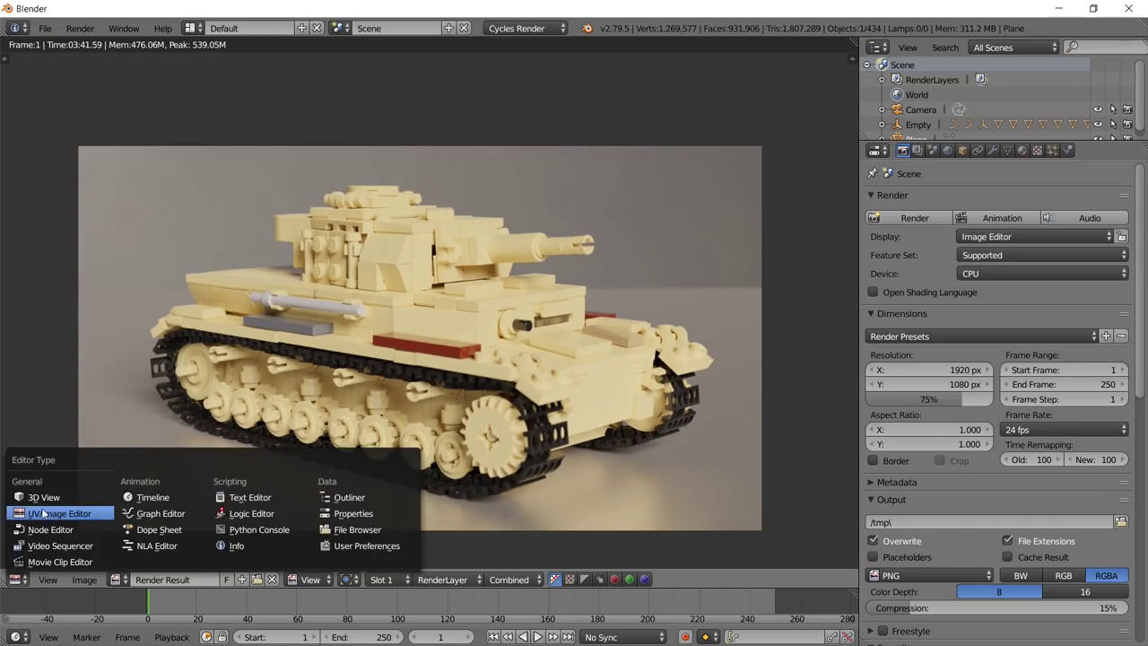
left_click(45, 497)
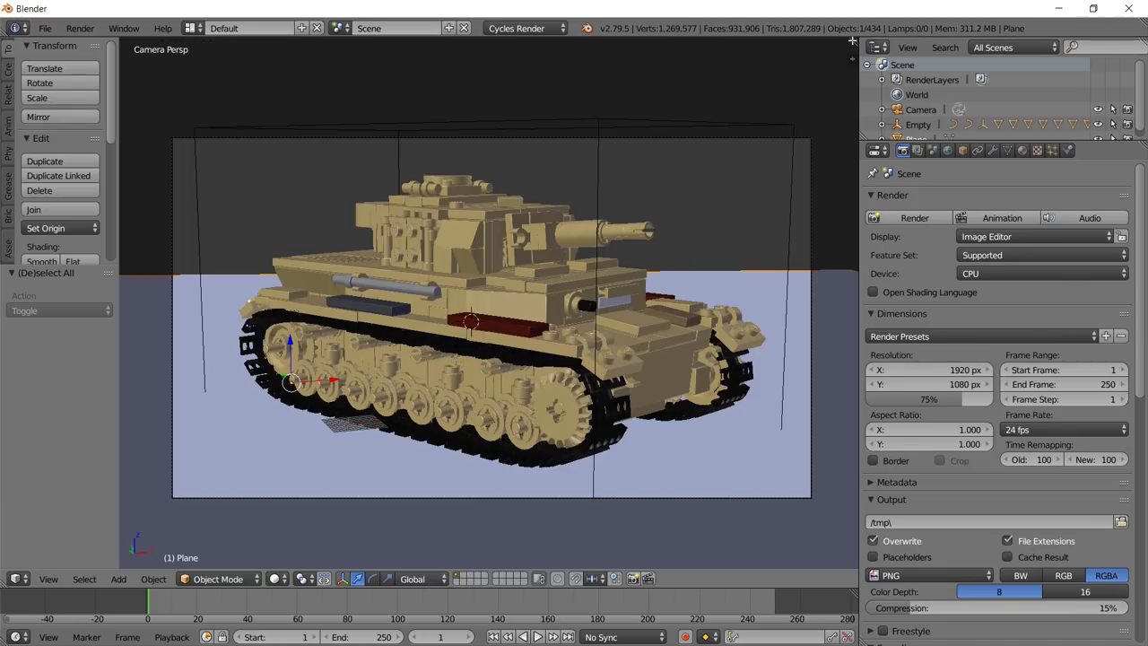
left_click_drag(852, 59, 447, 96)
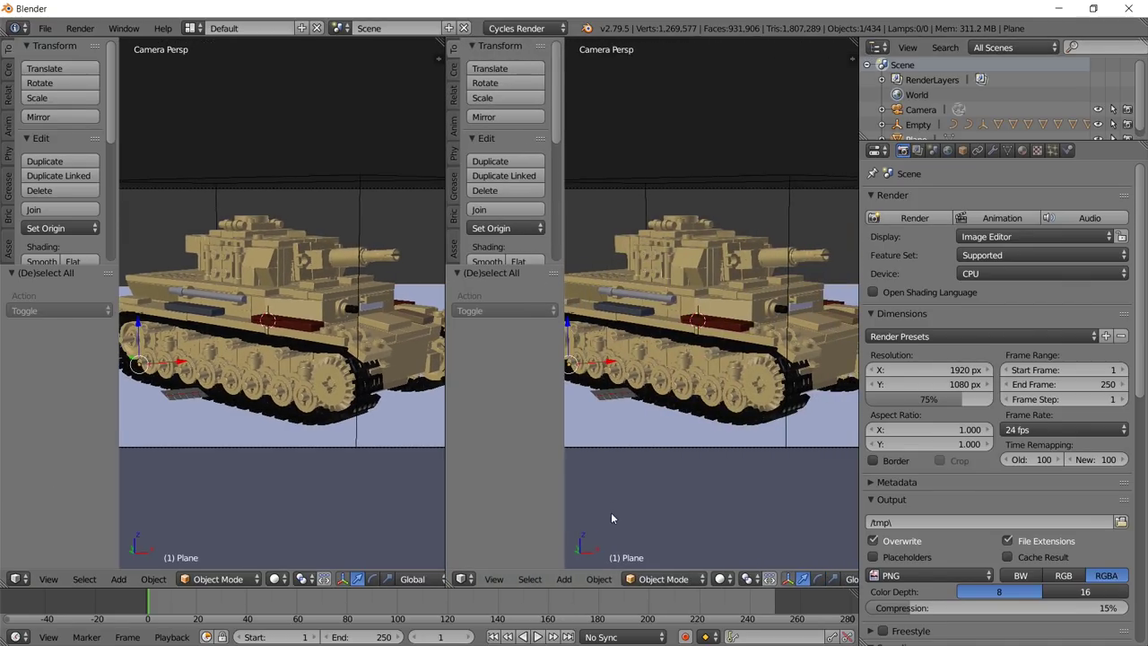
left_click(463, 578)
left_click(489, 529)
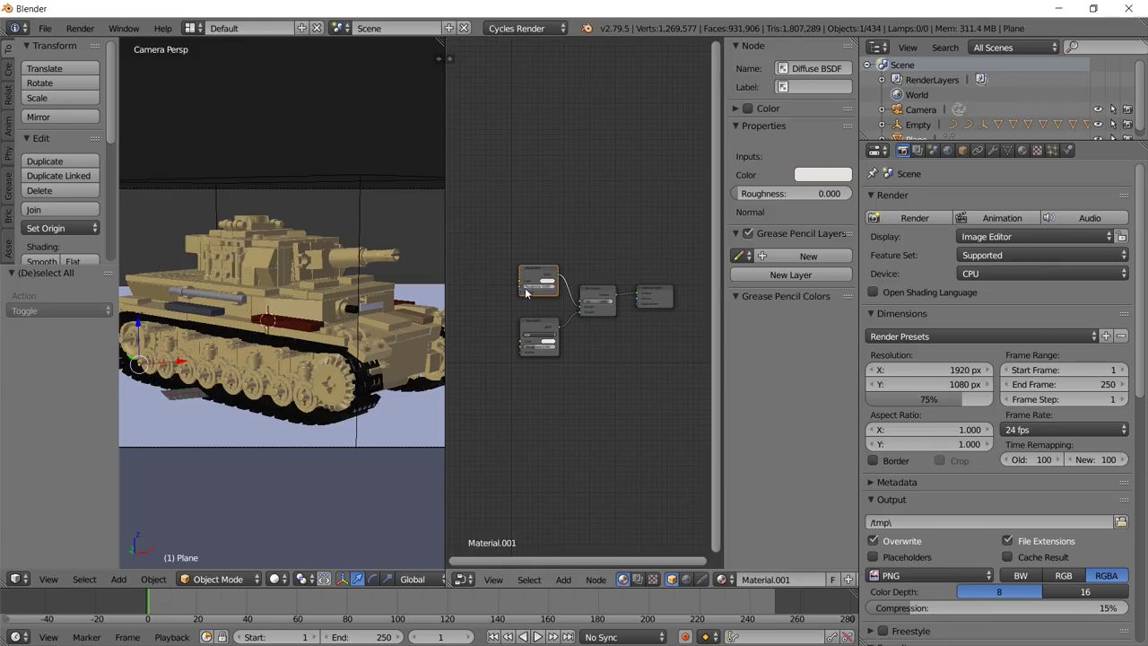
Hide the node properties sidebar and the 3D tool shelf, and widen the 3D view.
key("n")
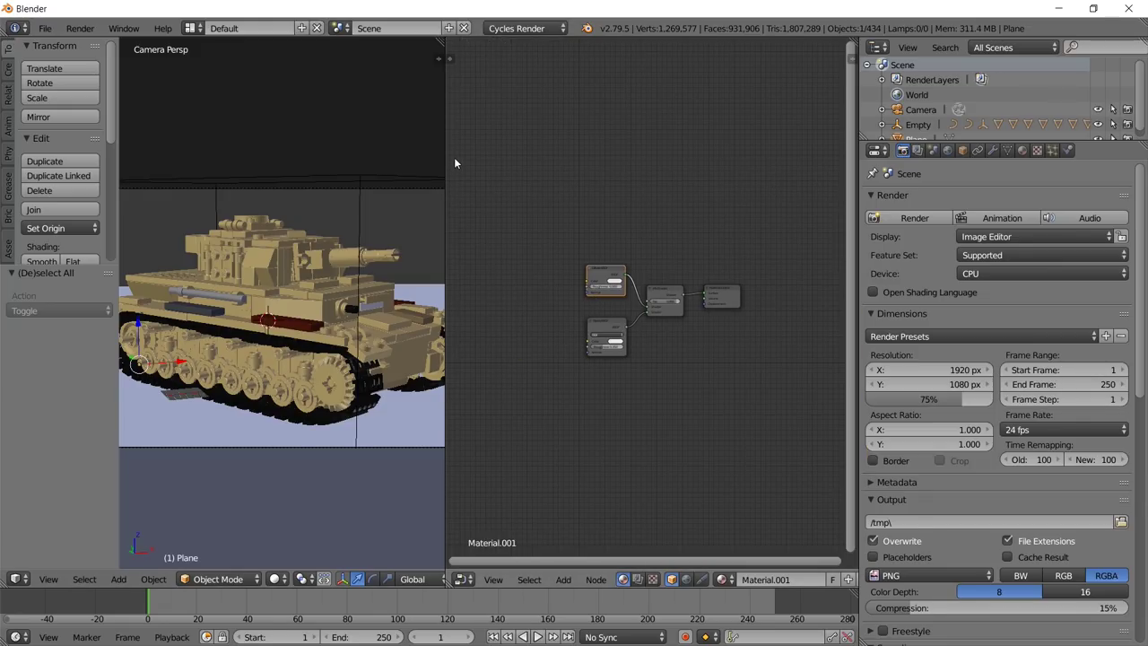
left_click_drag(446, 165, 529, 167)
key("t")
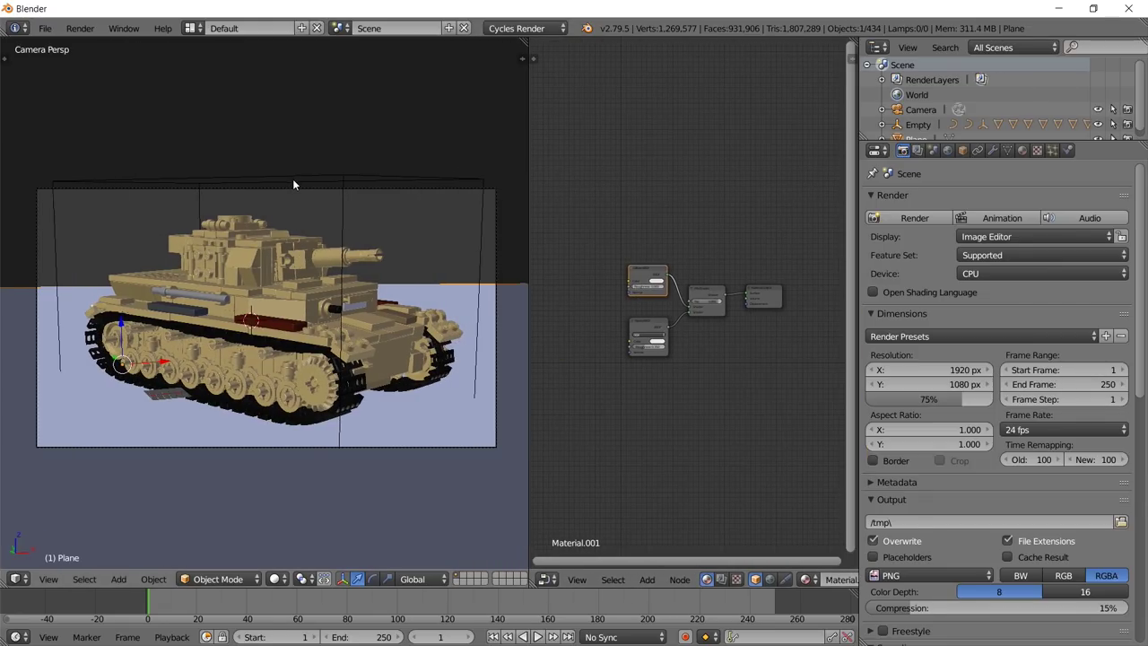
Select the tan hull brick above the red plate, bring its mb_solid node into view and preview the scene in Rendered shading.
scroll(292, 179, "up", 5)
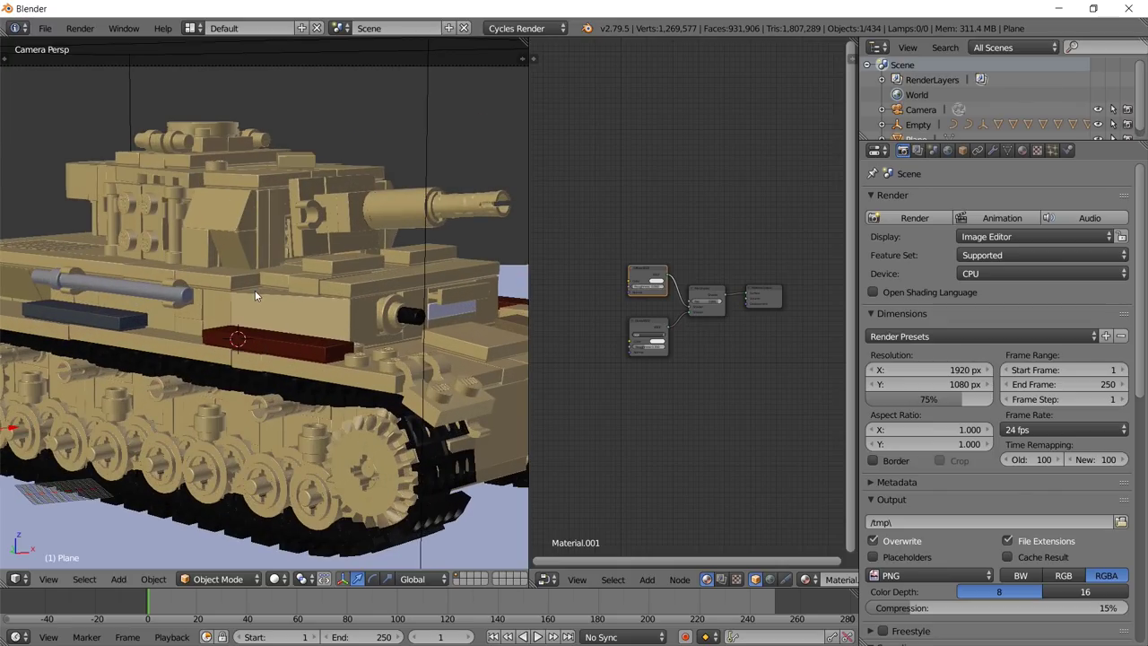
right_click(269, 341)
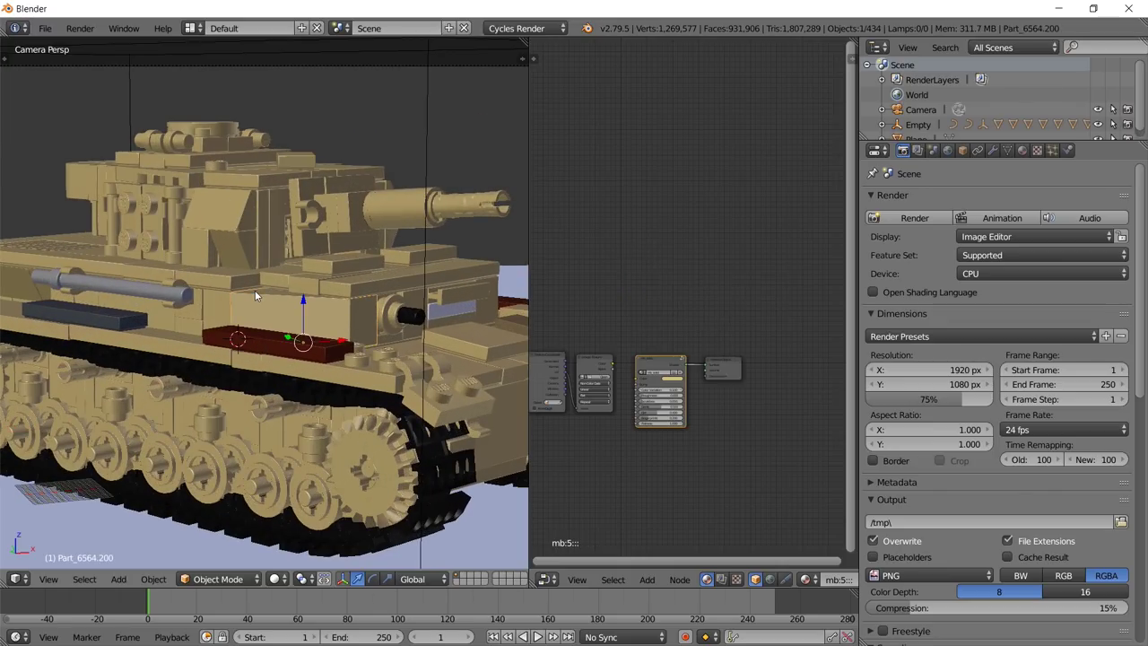
scroll(627, 446, "up", 6)
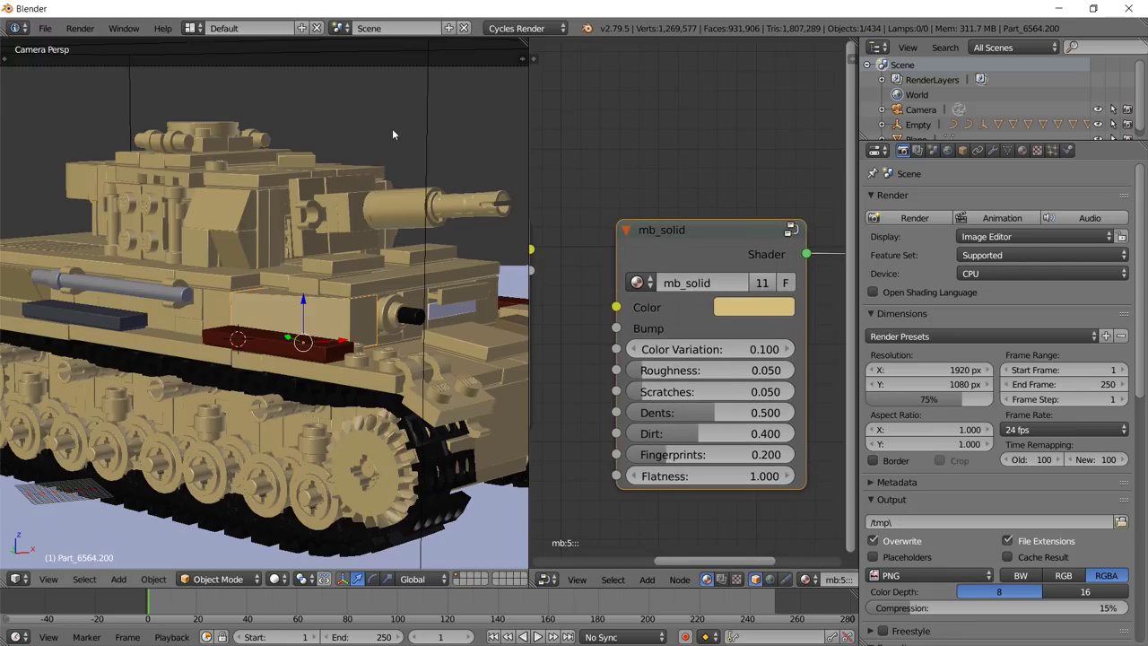
key("shift+z")
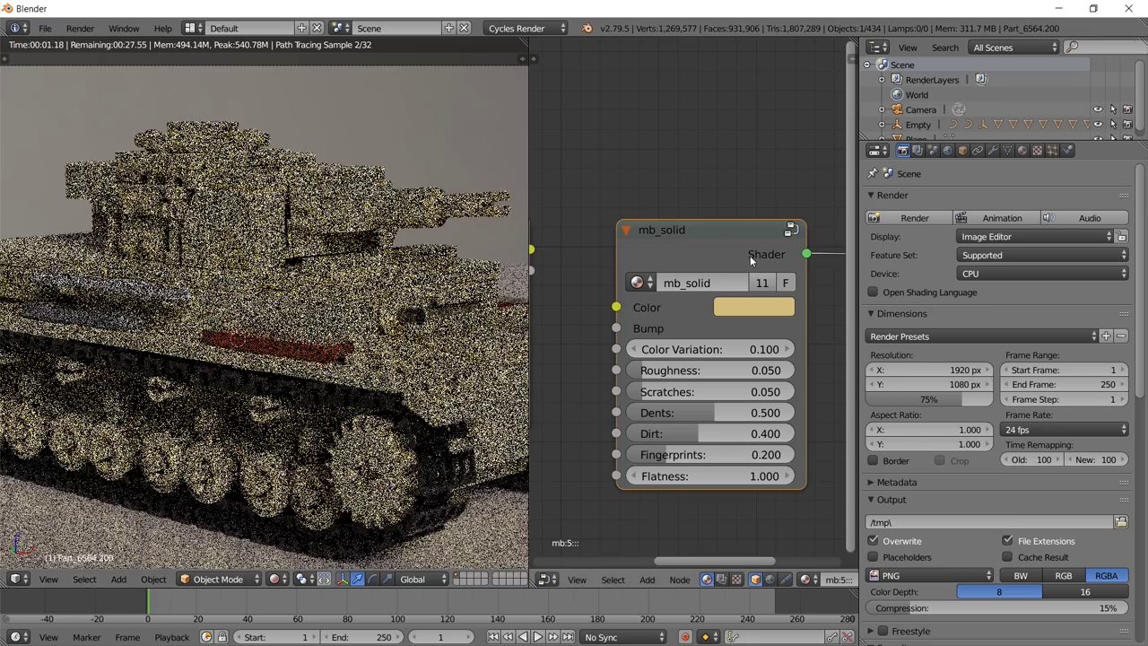
Change the mb_solid node's colour from tan to a dark neutral grey.
left_click(770, 308)
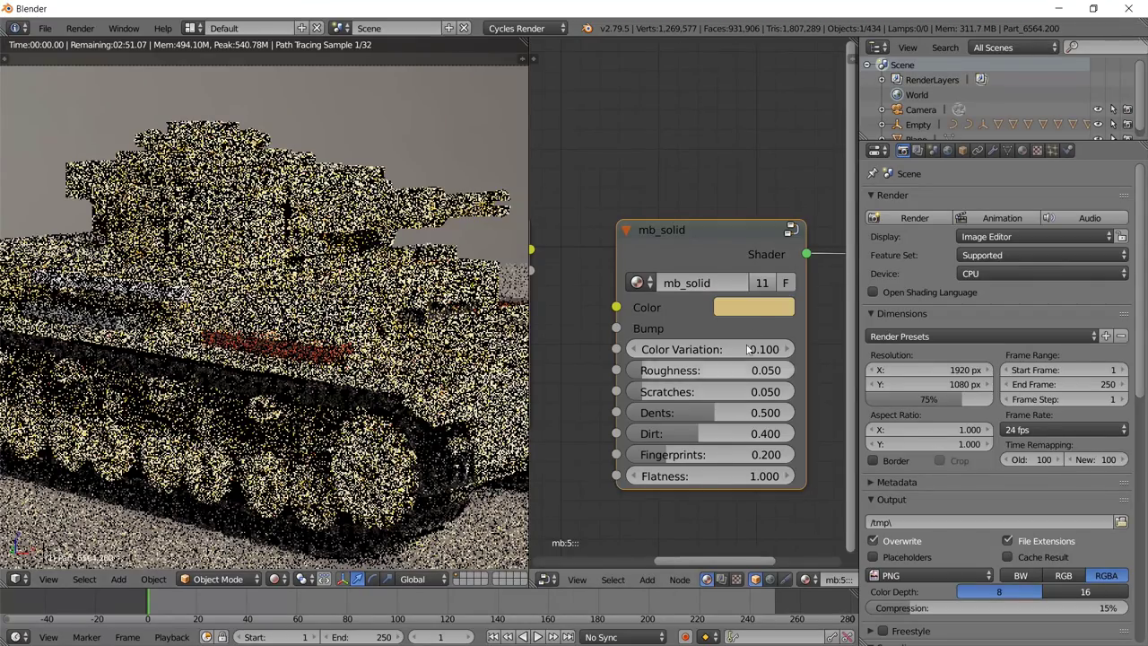
left_click(775, 310)
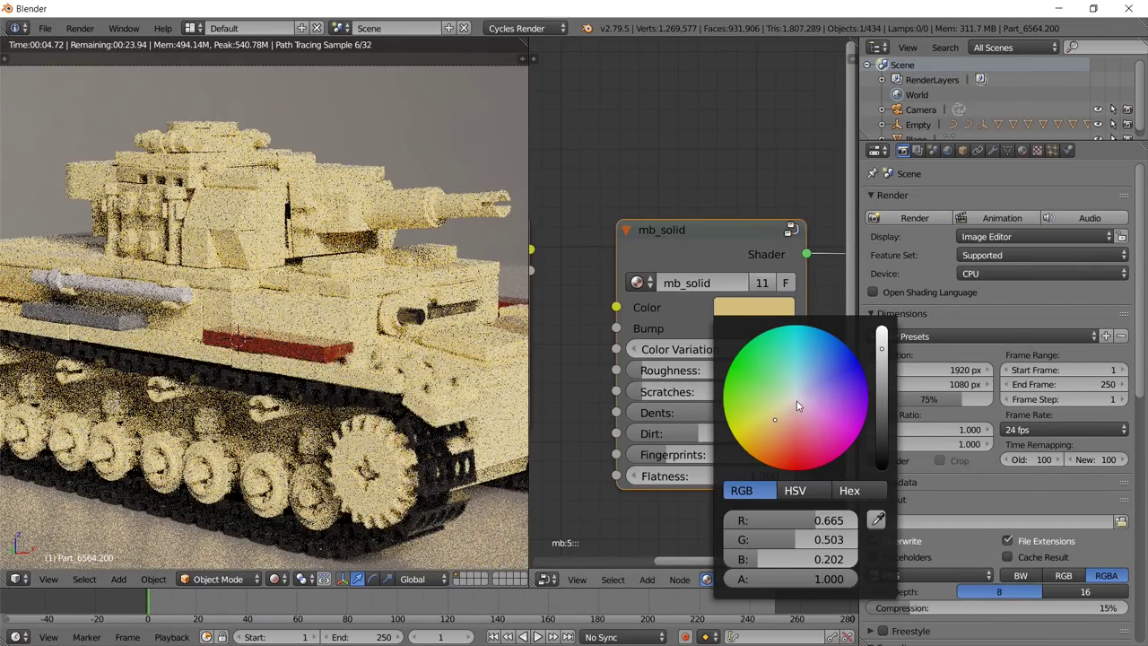
left_click(796, 400)
left_click_drag(881, 421, 886, 451)
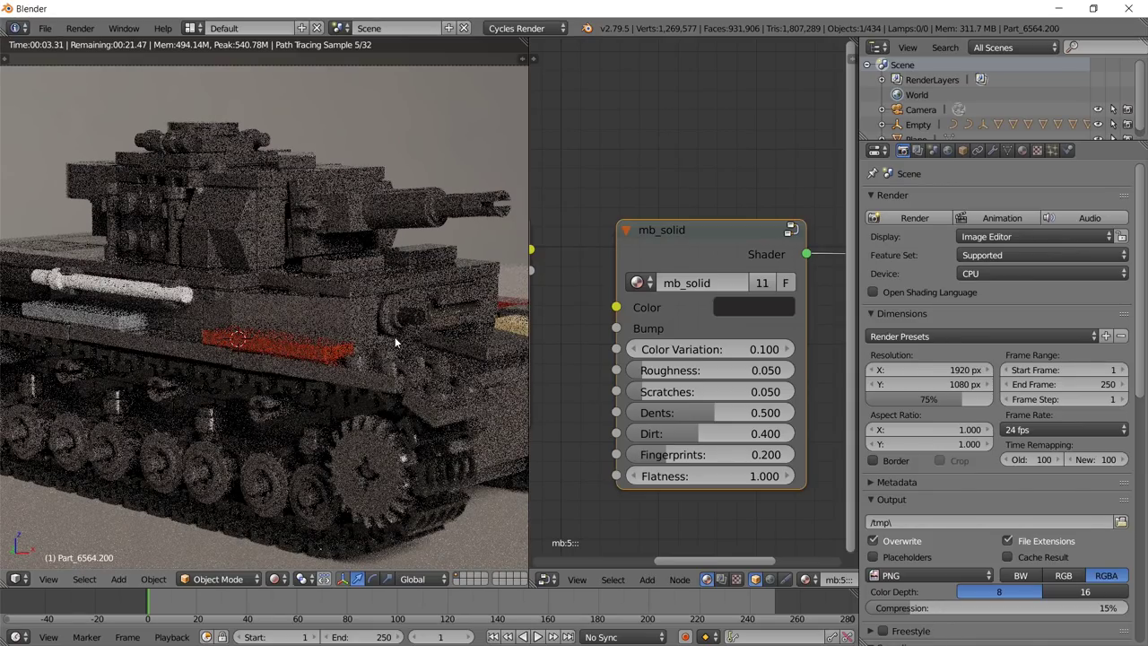
Show the selected brick's material settings and check the recoloured tank as a whole in the rendered preview.
left_click(1022, 150)
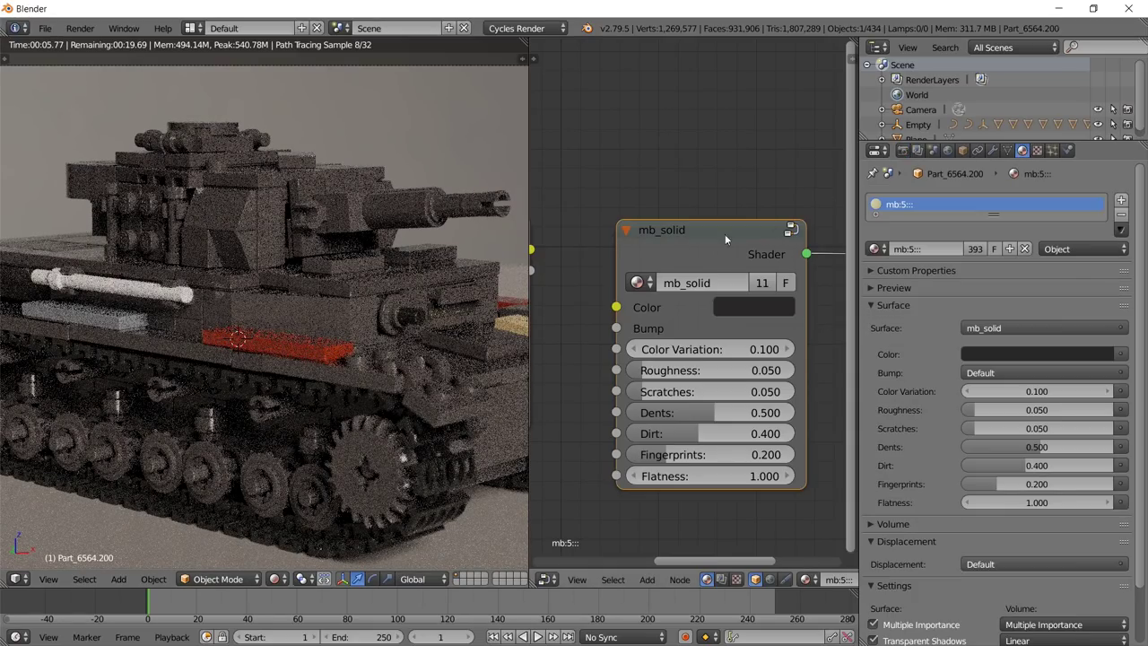
scroll(695, 261, "down", 6)
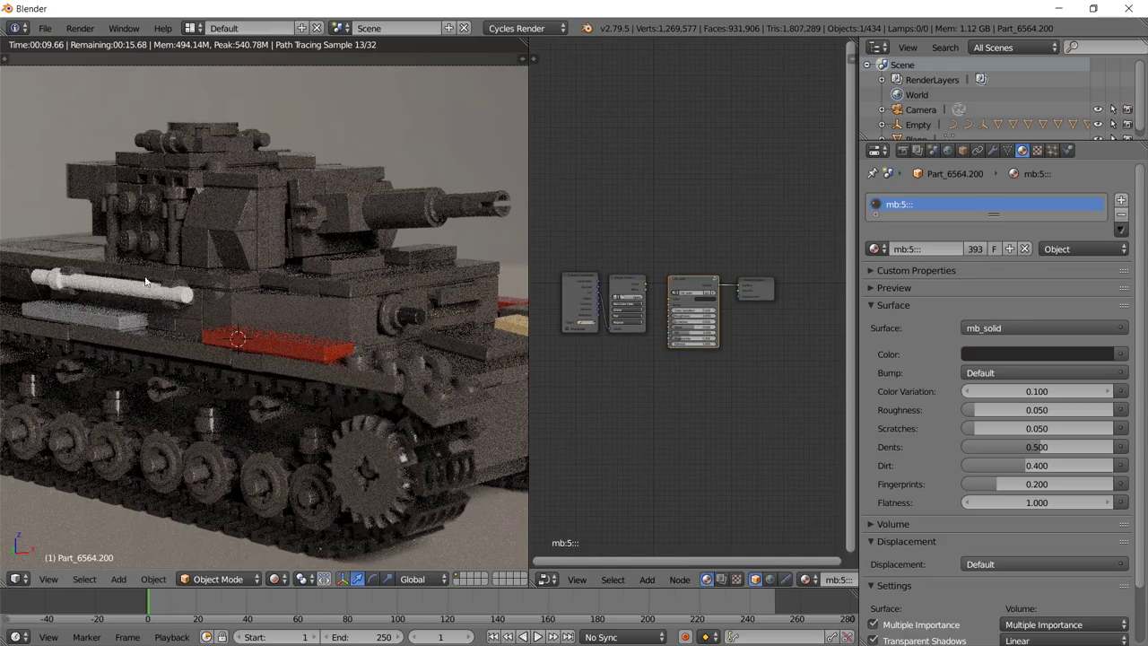
scroll(449, 358, "down", 5)
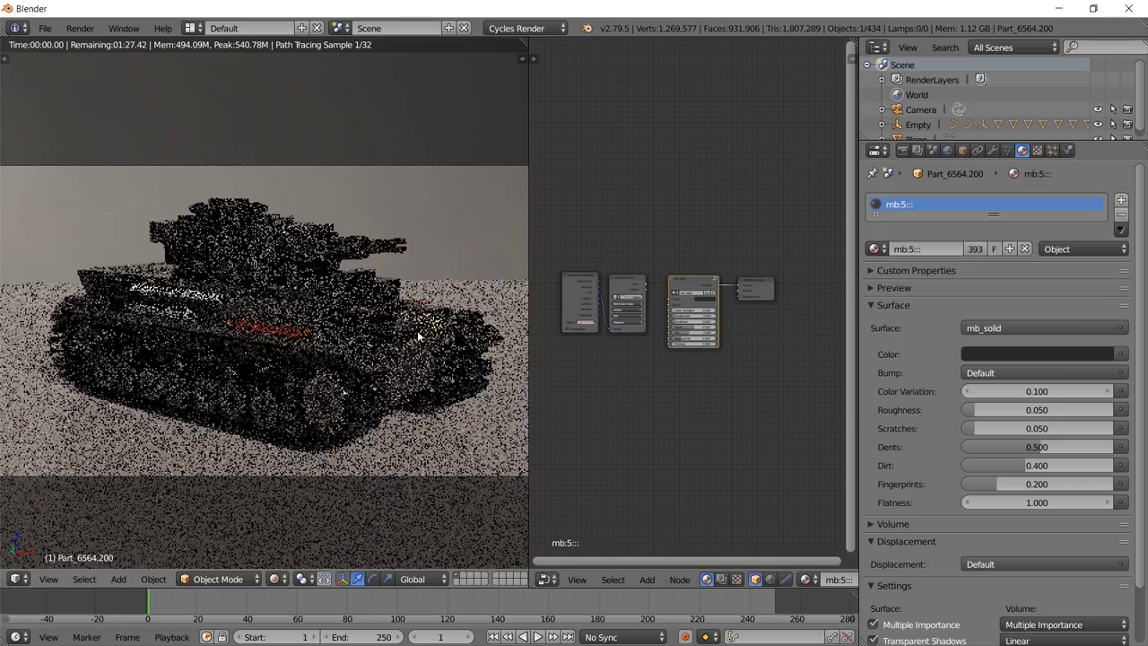
scroll(418, 331, "up", 2)
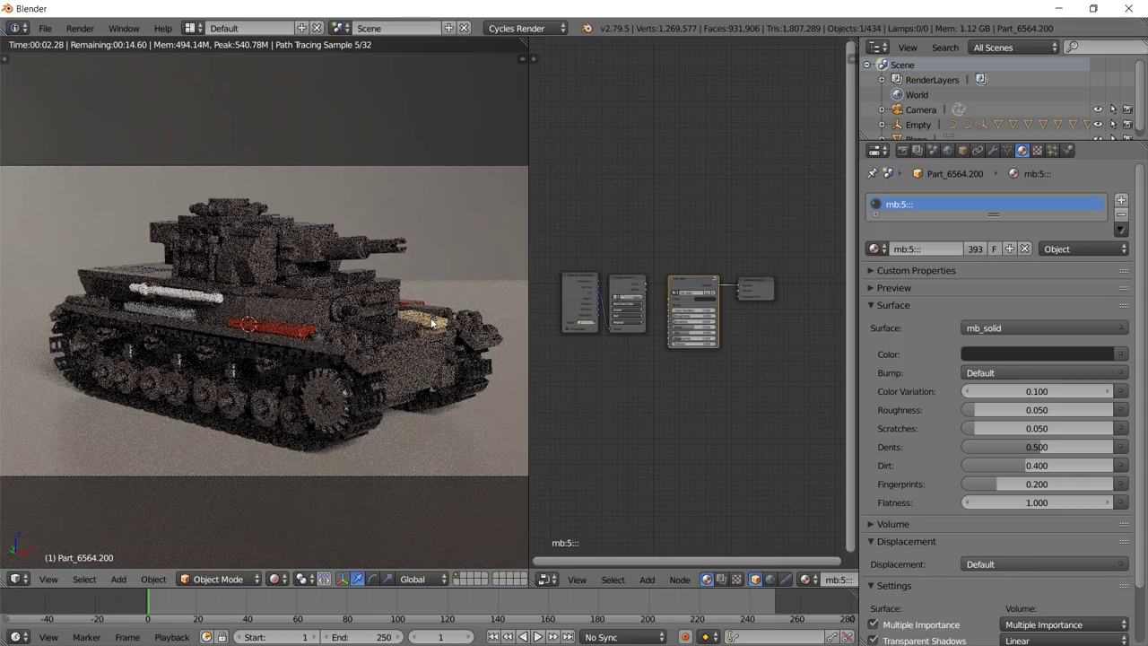
Darken the mb_solid node's colour to RGB about 0.010, 0.009, 0.009.
scroll(432, 323, "up", 6)
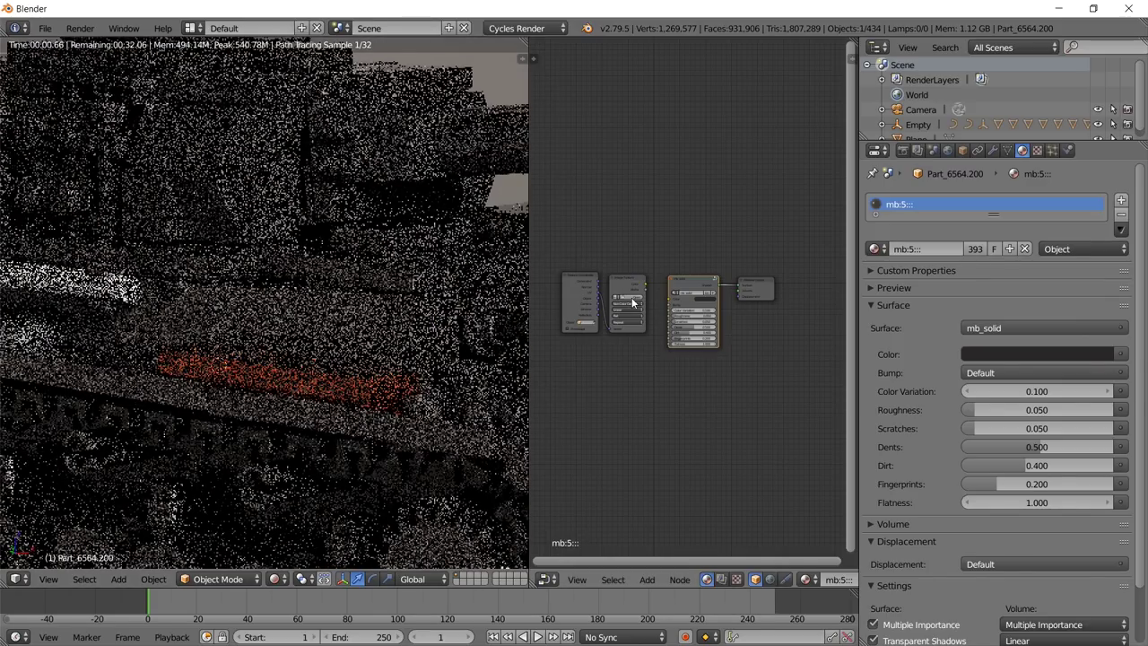
scroll(693, 302, "up", 5)
left_click(722, 305)
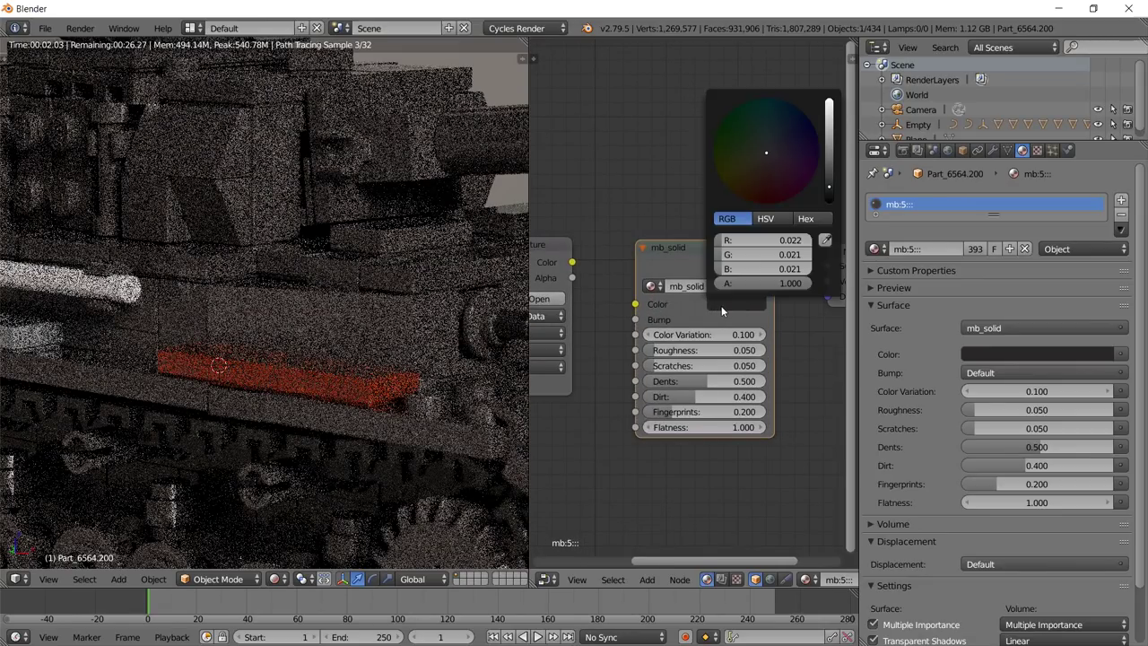
left_click(830, 192)
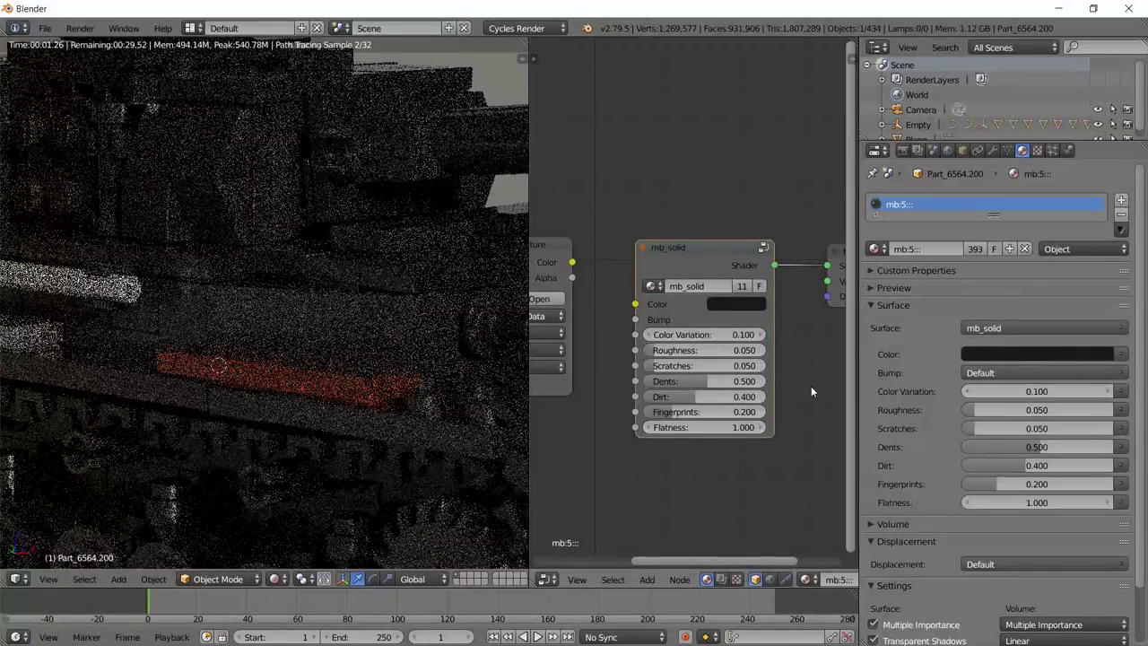
Set the mb_solid node's Color Variation to 1 and check the tank in the camera view and close up.
left_click(703, 335)
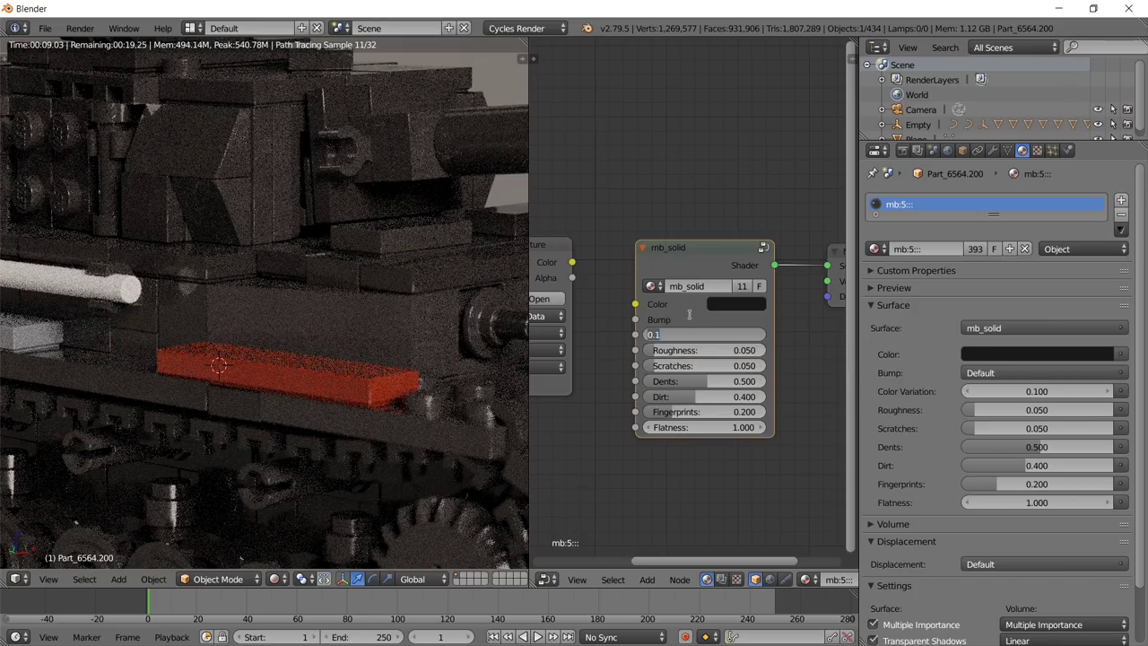
type("1")
key("Return")
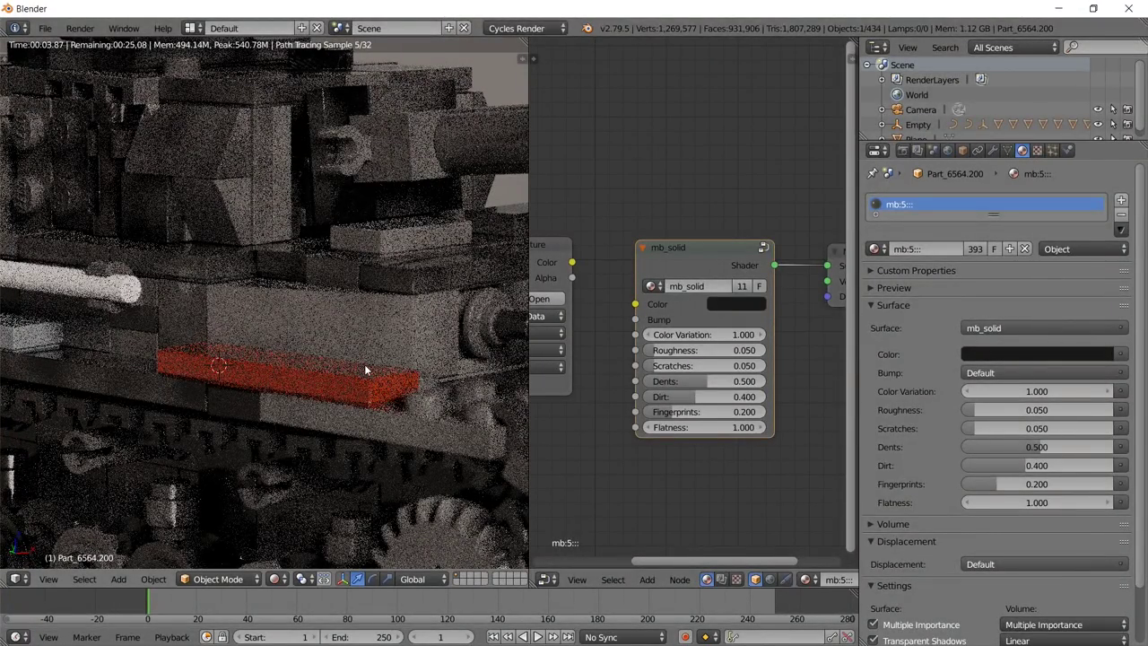
key("KP_0")
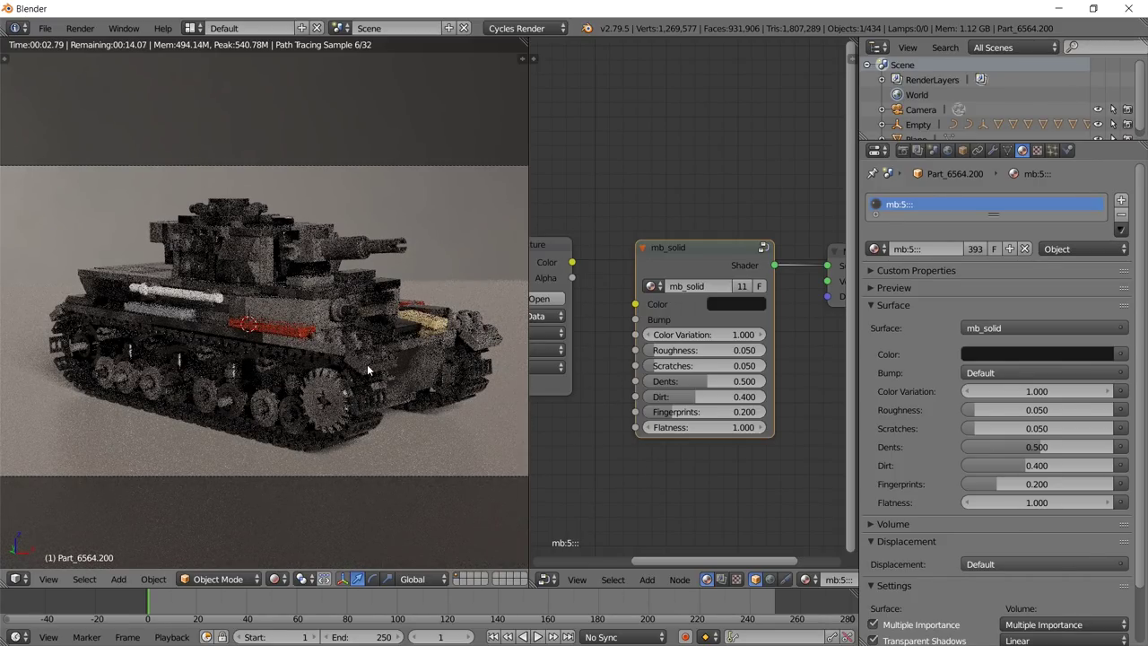
scroll(367, 364, "up", 8)
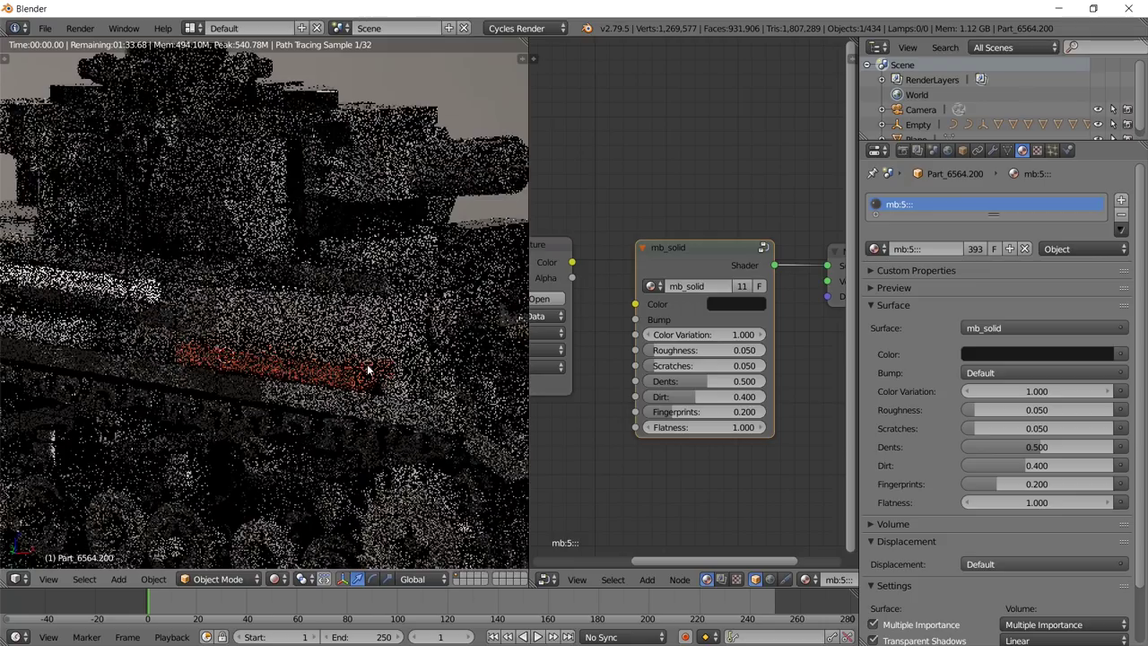
Reduce the mb_solid node's Color Variation to 0.2 and check the tank's side in the rendered preview.
double_click(725, 334)
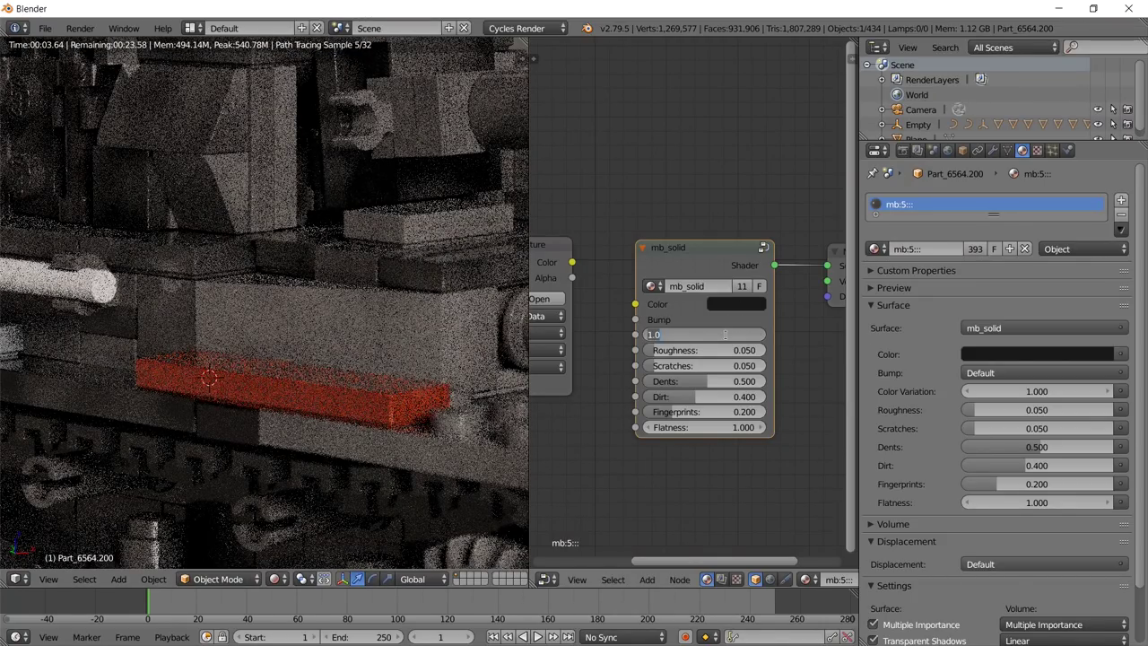
type("0.2")
key("Return")
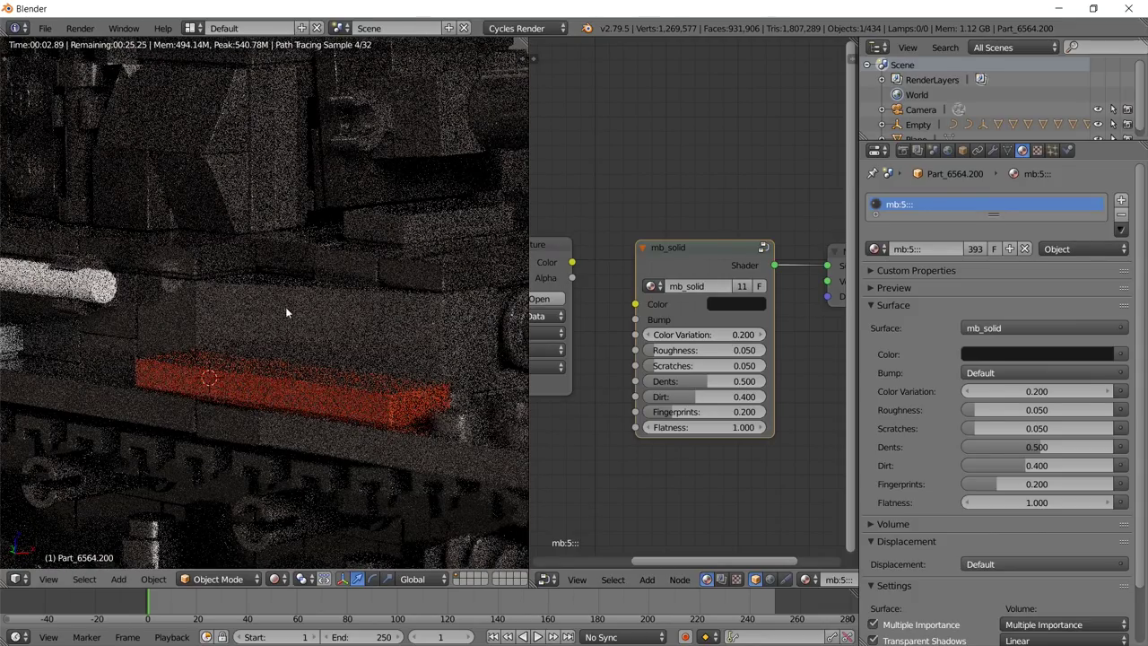
key("KP_0")
scroll(288, 285, "up", 6)
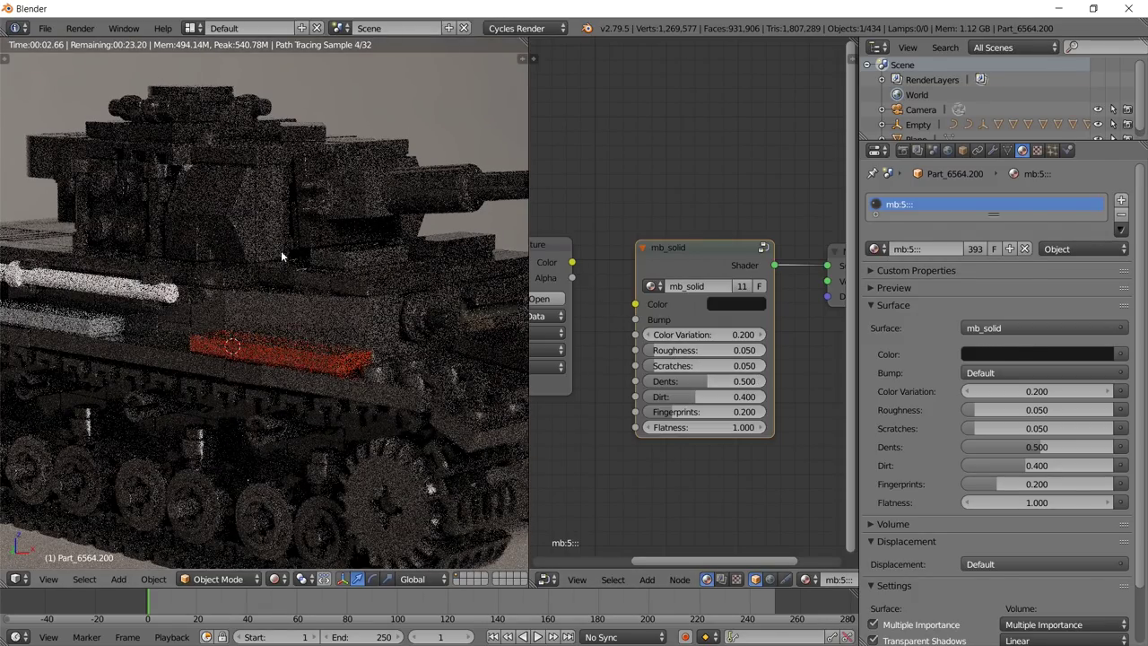
Set the mb_solid node's Roughness to 0.1 and its Scratches to 0.2.
left_click(699, 350)
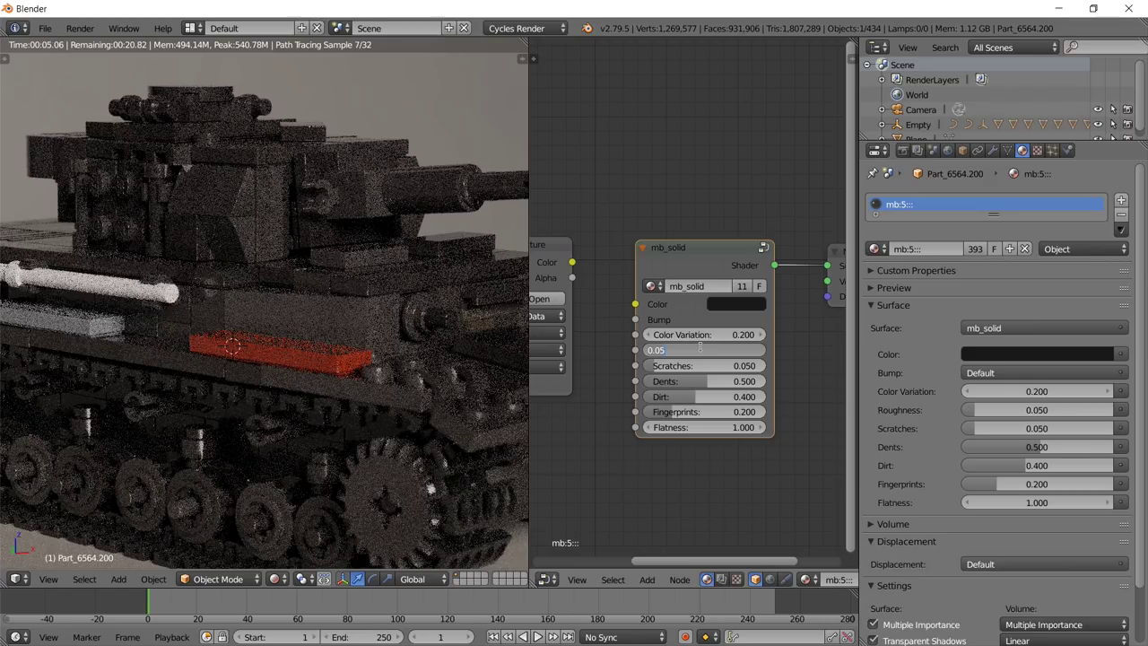
type("0.1")
key("Return")
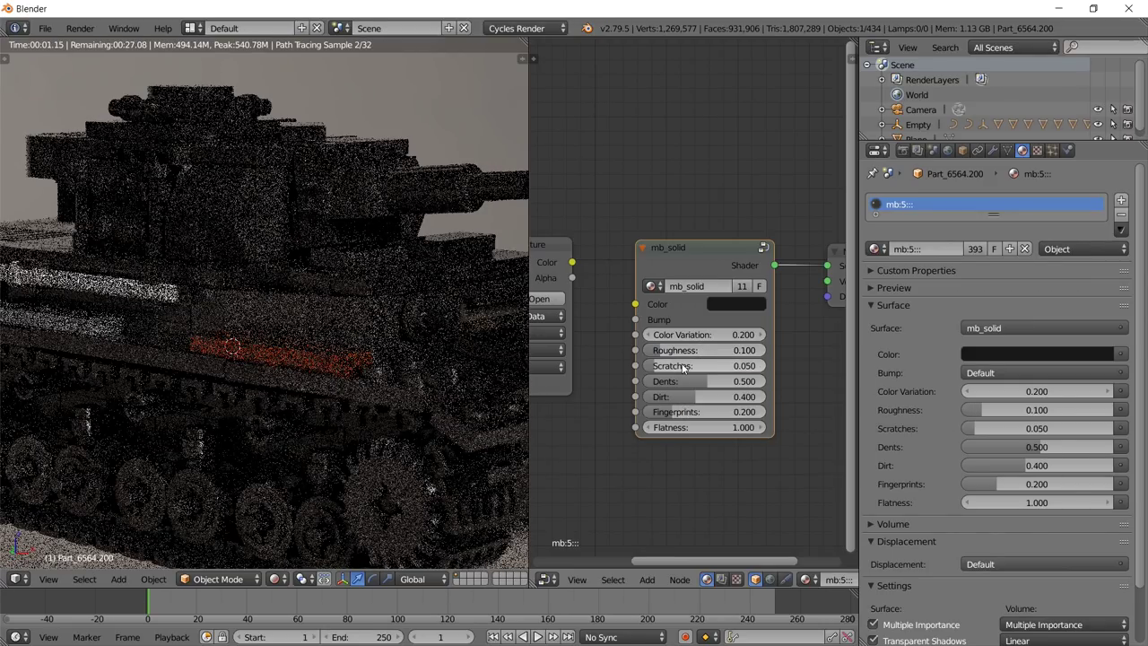
left_click(690, 366)
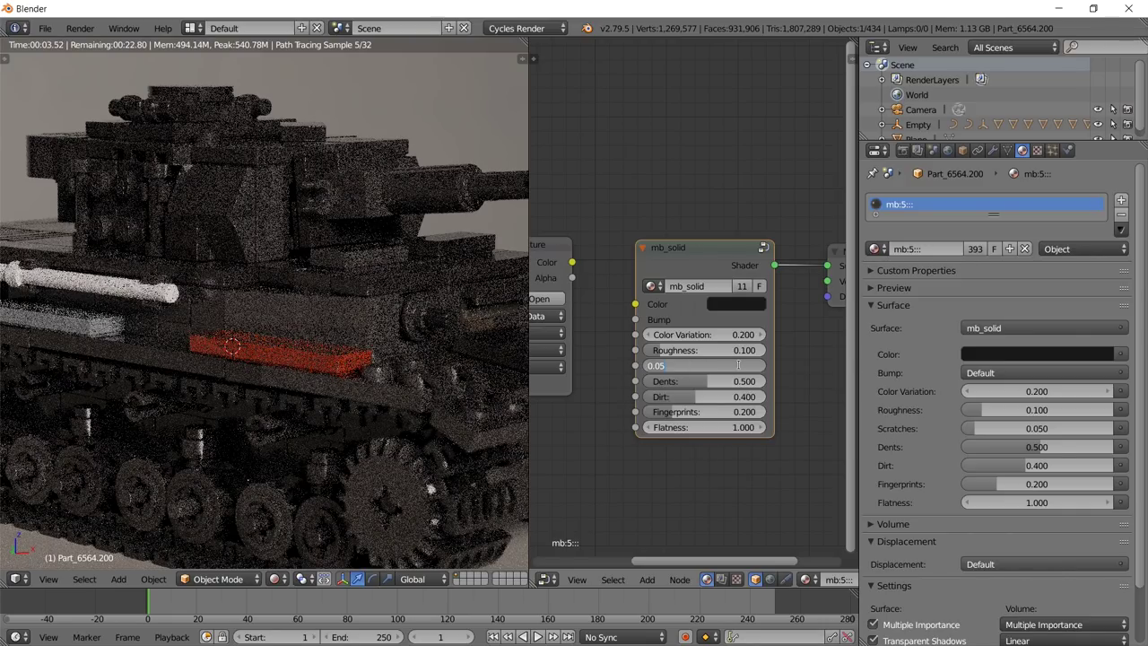
type("0.2")
key("Return")
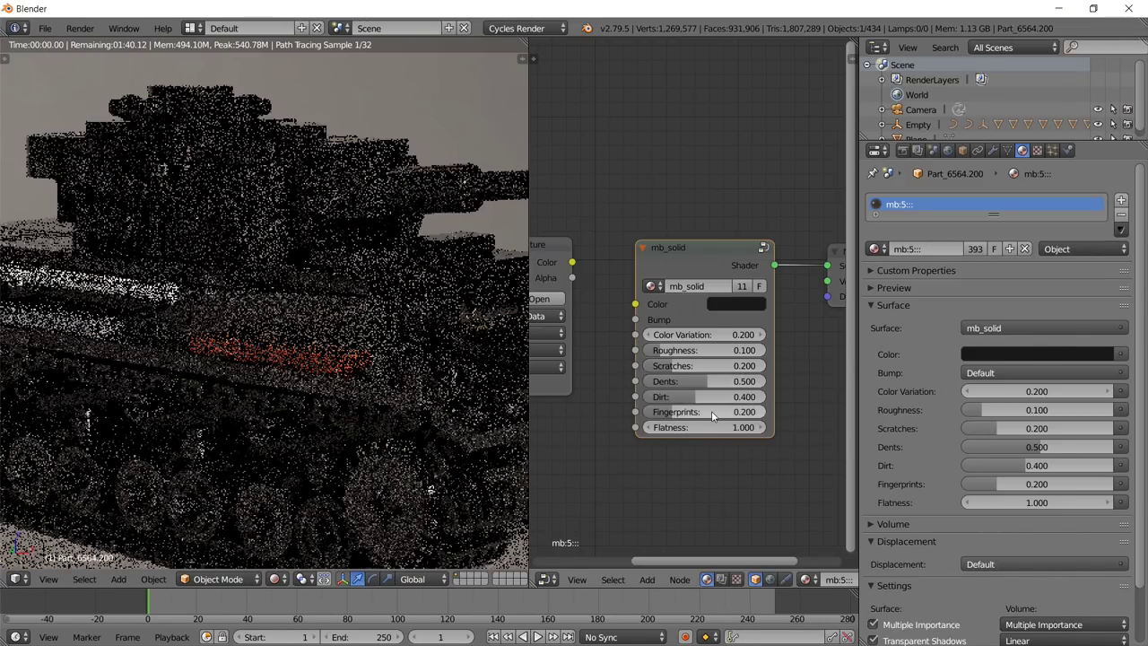
Set the mb_solid node's Fingerprints to 0.3 and its Color Variation to 0.1.
left_click(710, 411)
type("0.3")
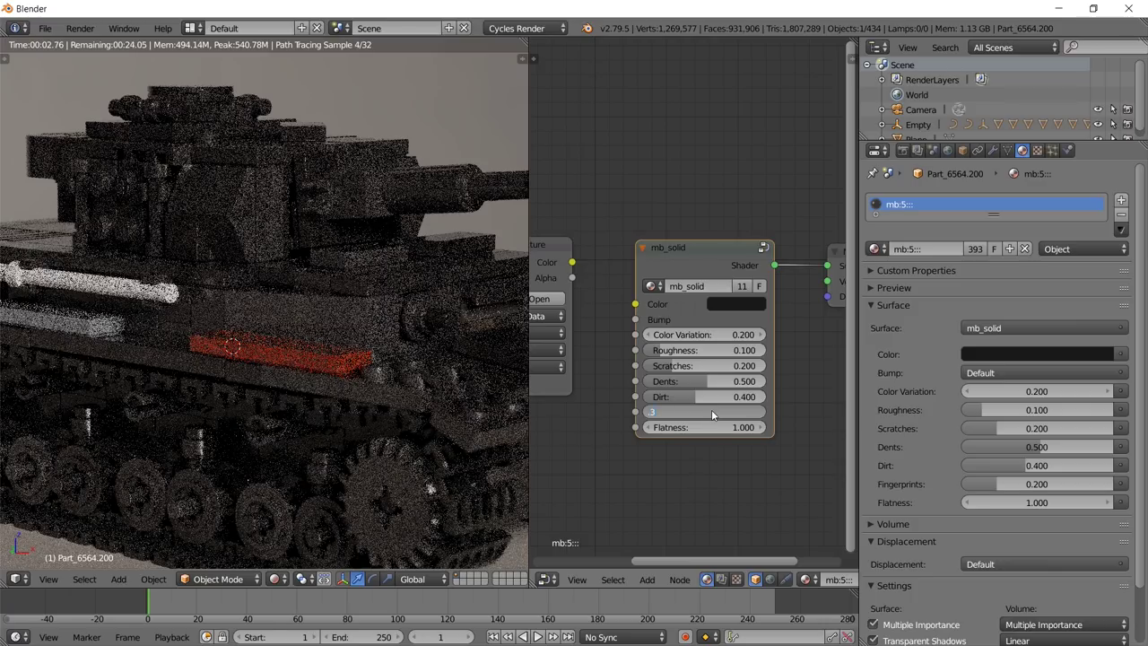
key("Return")
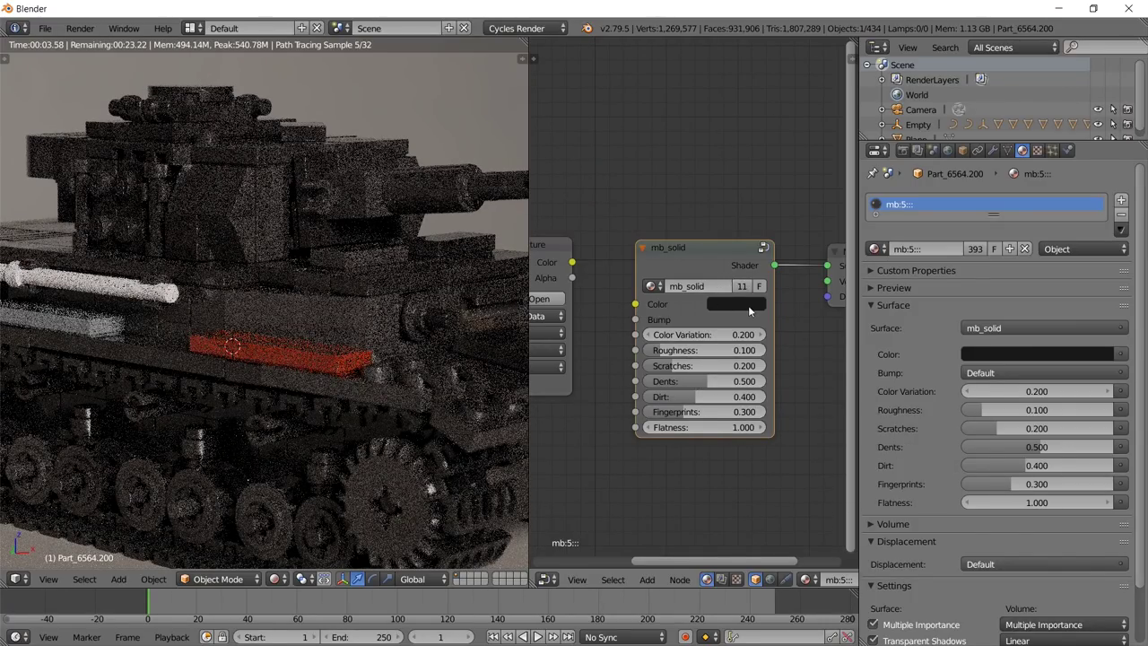
left_click(702, 335)
type("0.1")
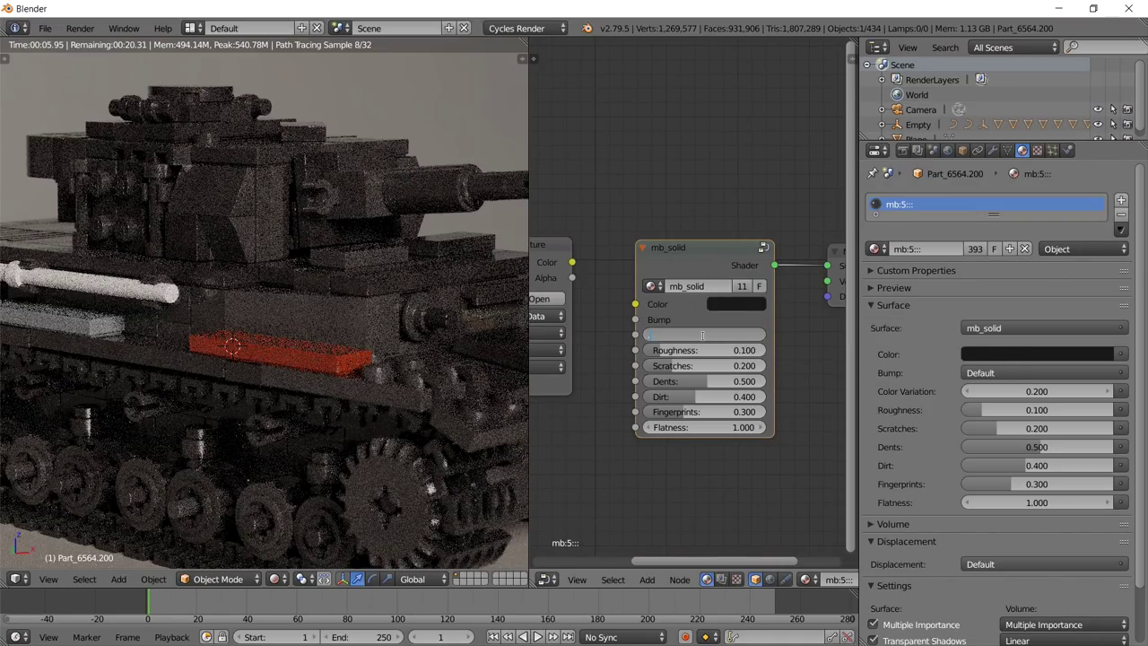
key("Return")
Darken the mb_solid node's colour further to an almost pure black, at or below about 0.005 per RGB channel.
left_click(726, 303)
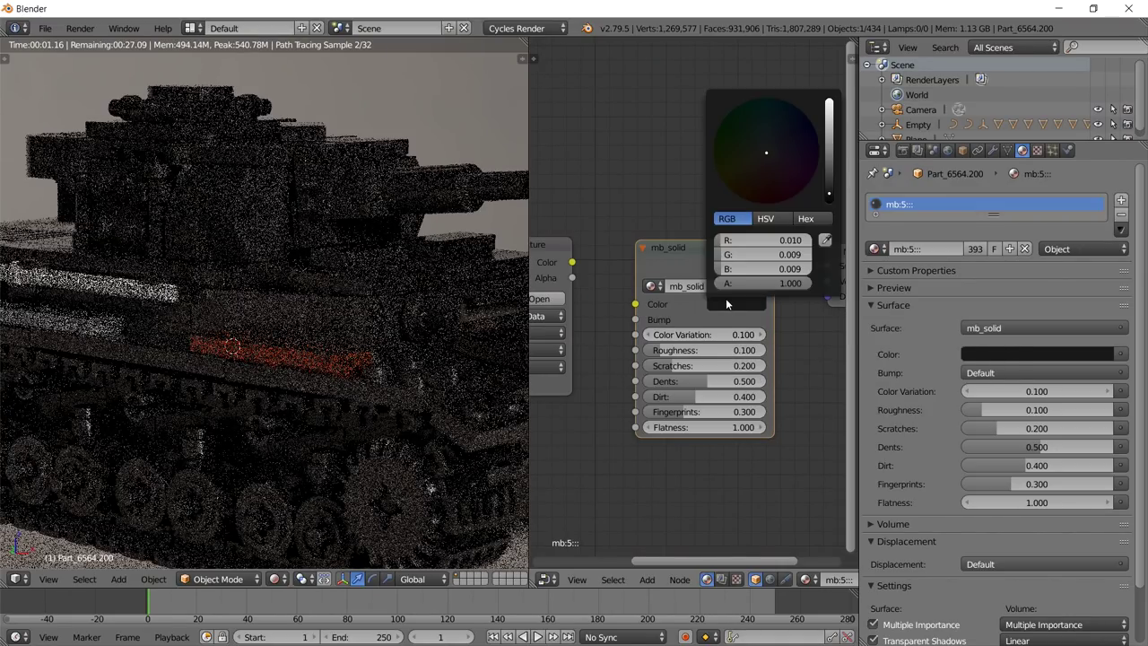
left_click(829, 197)
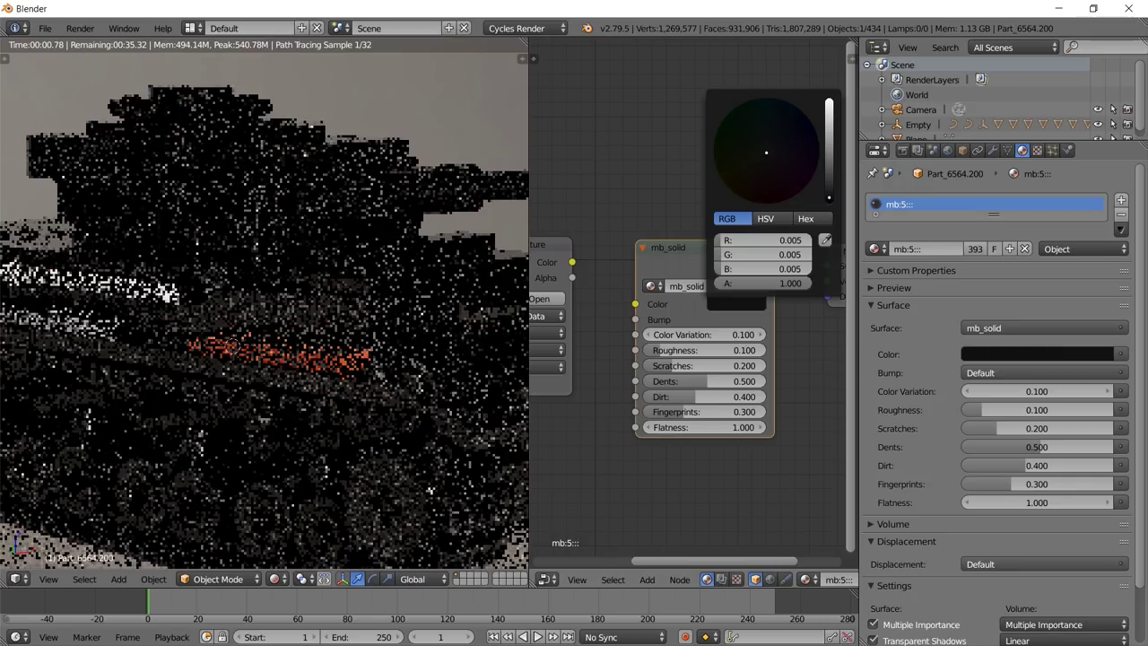
left_click_drag(830, 195, 830, 200)
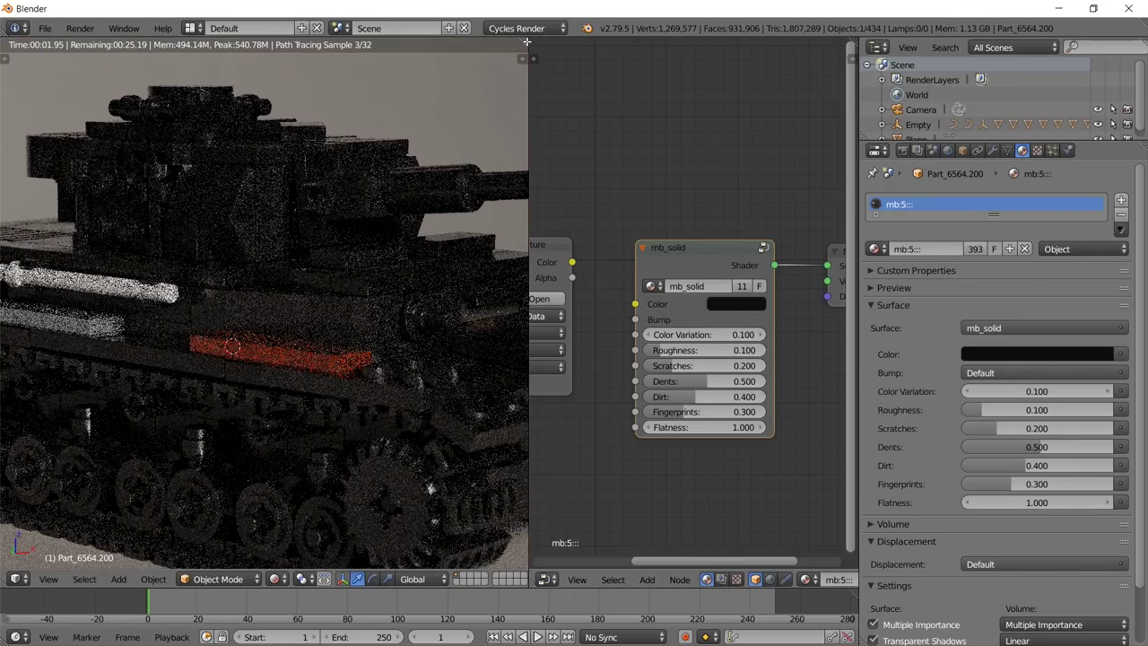
Merge the node editor area into the 3D view and fit the whole camera frame in the enlarged view.
left_click_drag(527, 41, 603, 42)
key("Home")
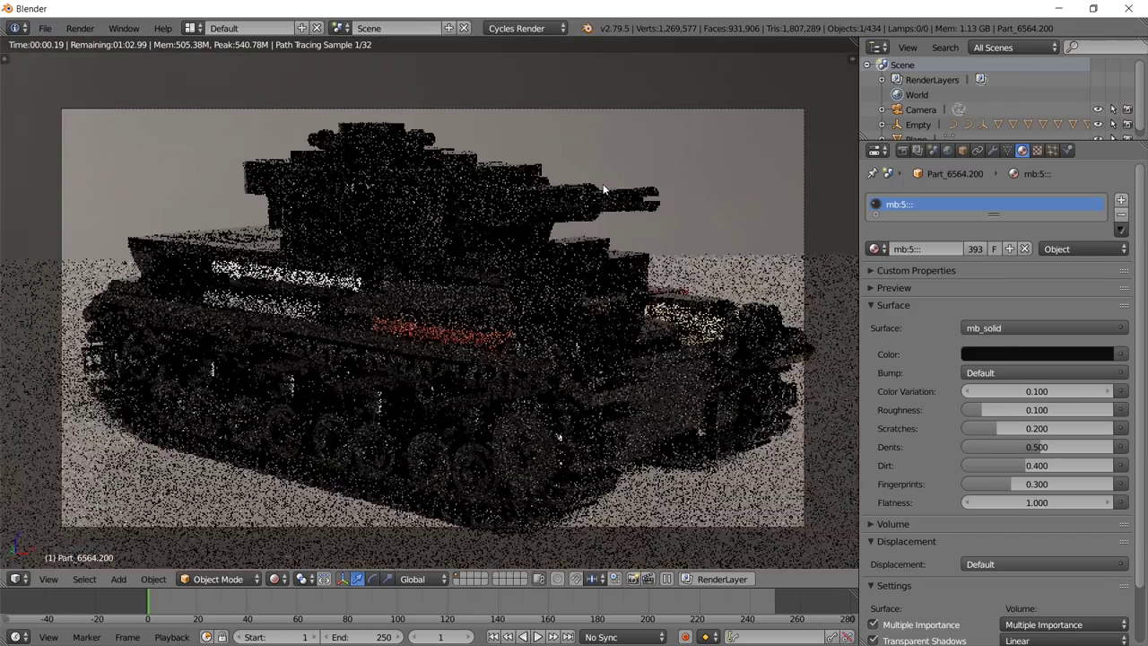
scroll(604, 189, "down", 1)
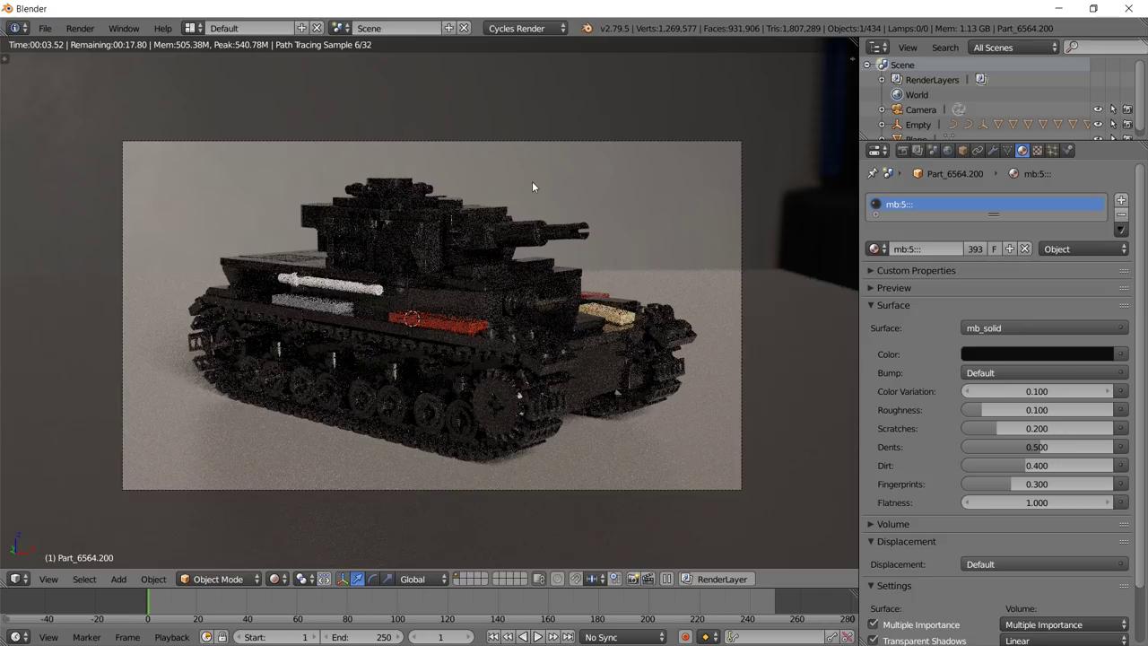
Return the 3D view from Rendered to Solid shading and deselect all objects.
key("shift+z")
key("shift+a")
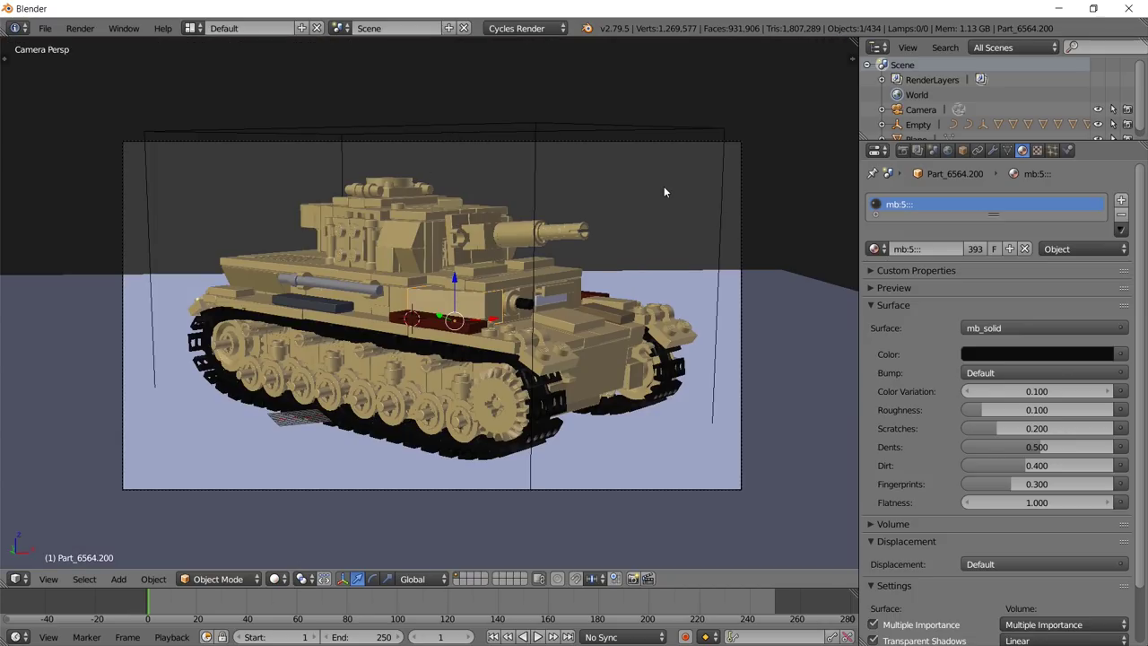
key("a")
Show the render result in the UV/Image Editor and render the recoloured tank into Slot 2.
left_click(18, 578)
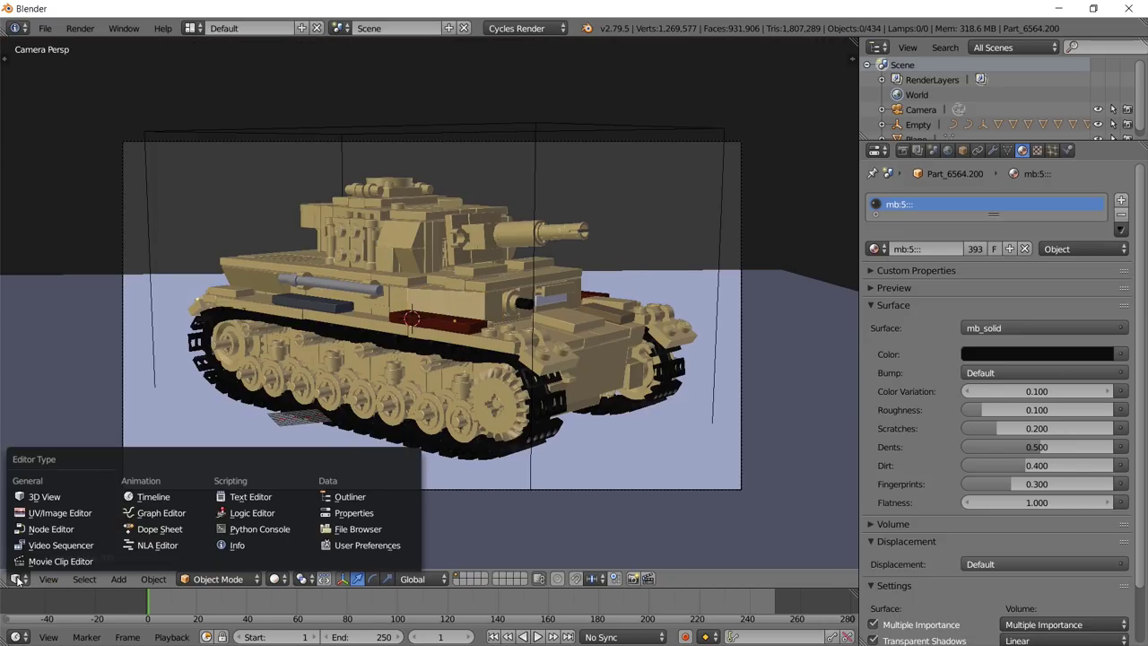
left_click(66, 510)
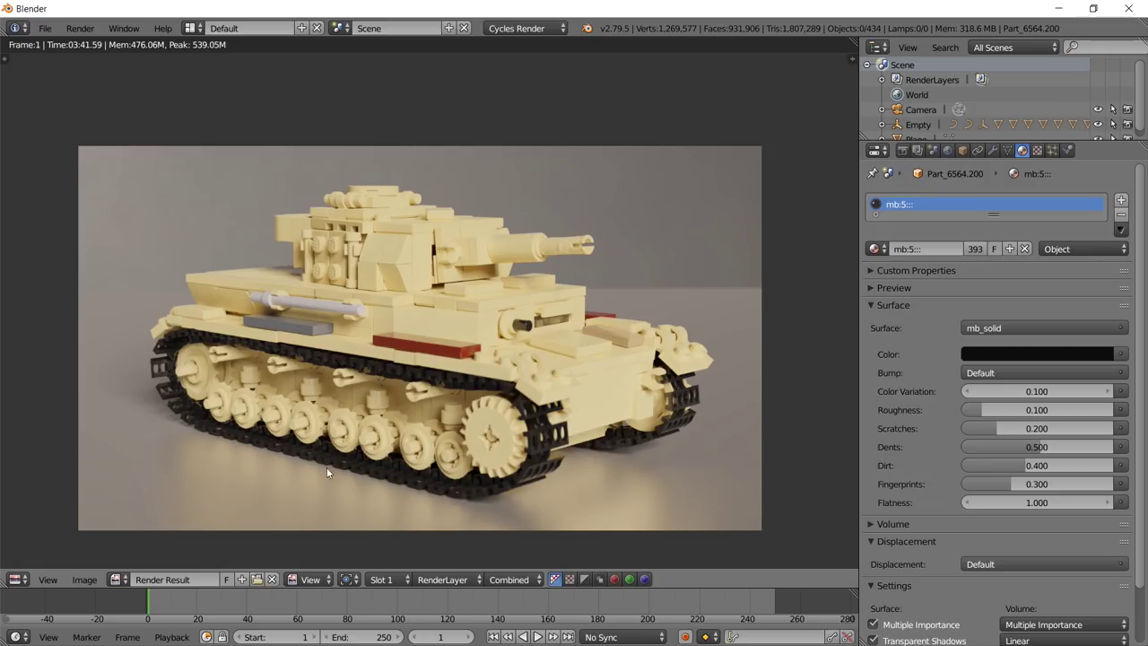
left_click(383, 579)
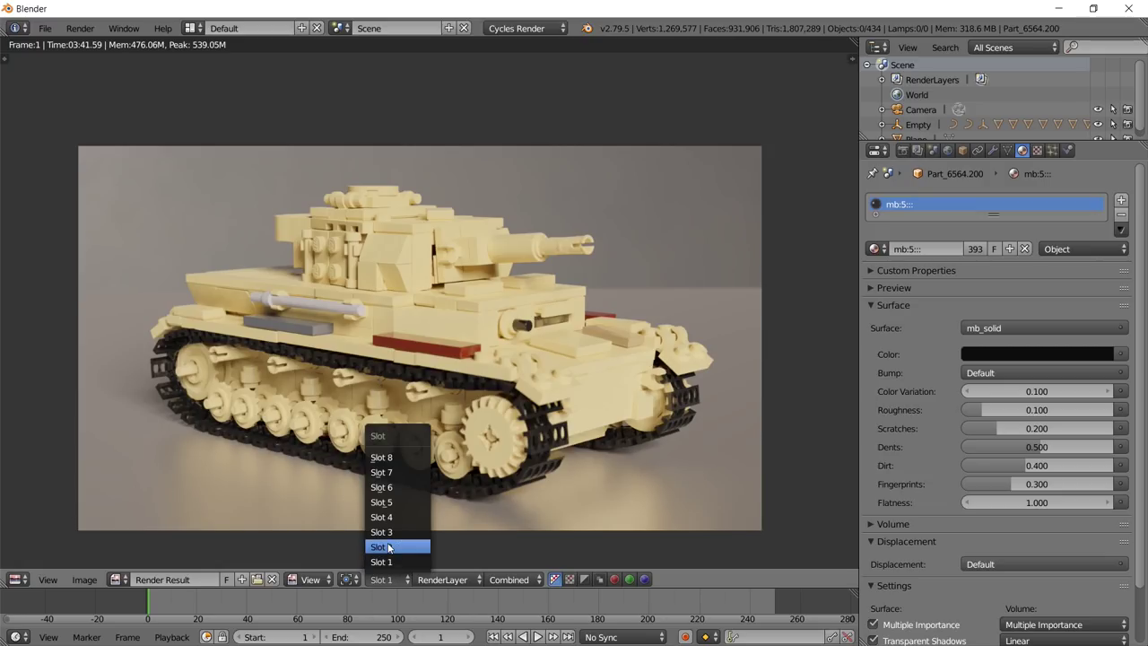
left_click(389, 548)
left_click(902, 150)
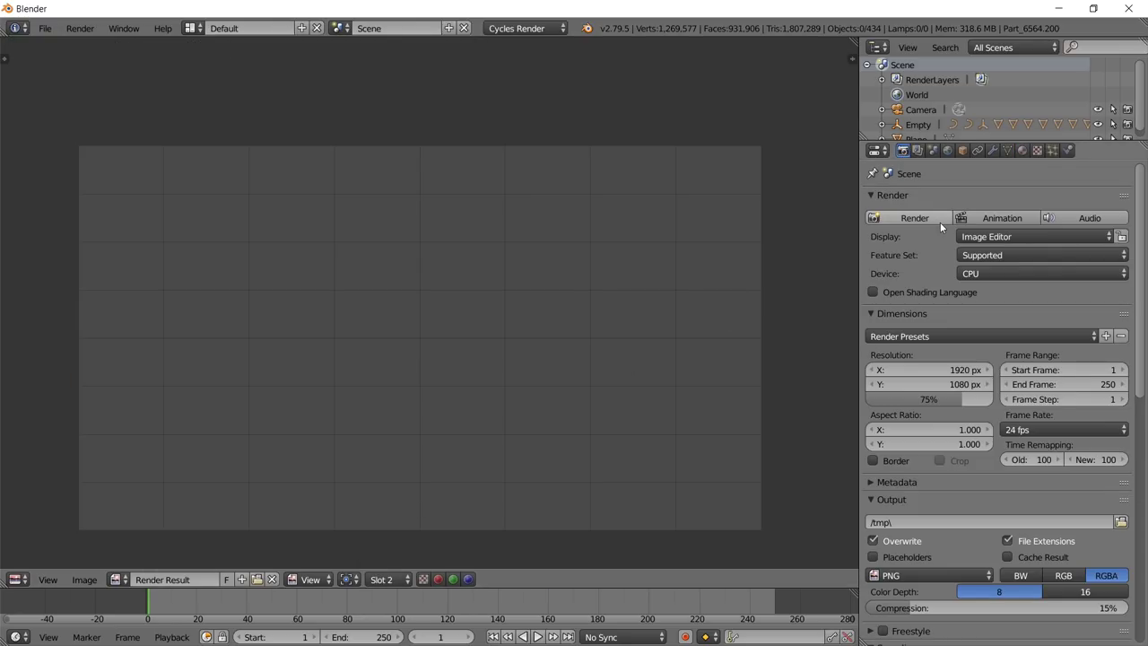
left_click(933, 216)
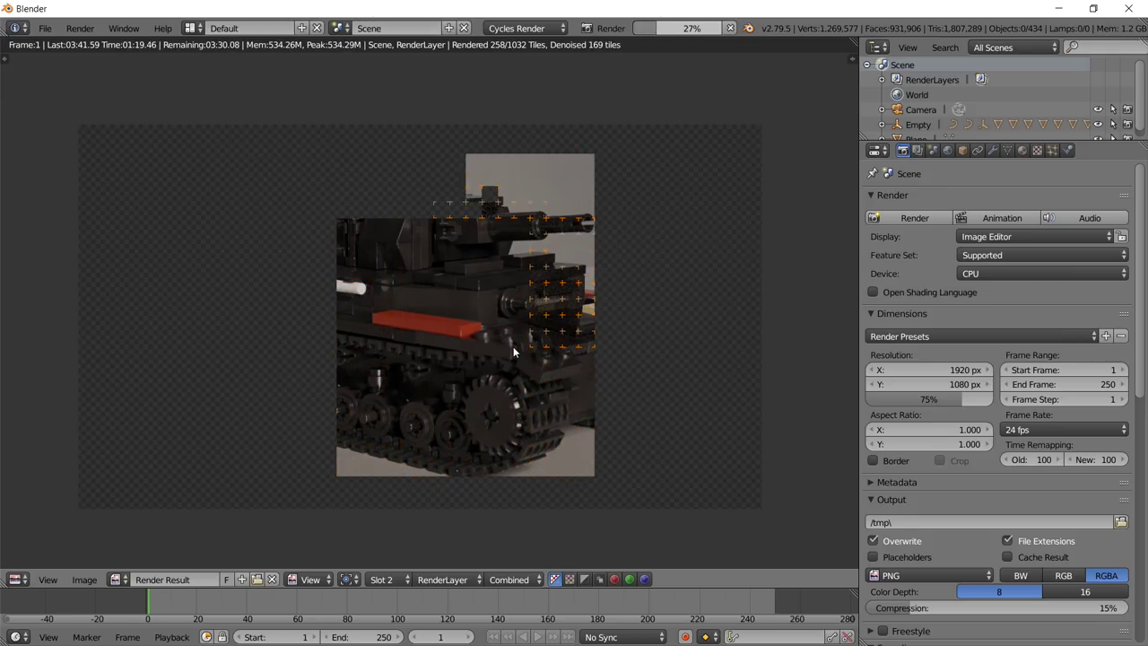
Examine the finished tiles of the running render close up for scratches, fingerprints and surface detail on the black hull and turret bricks.
scroll(513, 346, "up", 8)
middle_click_drag(595, 206, 302, 238)
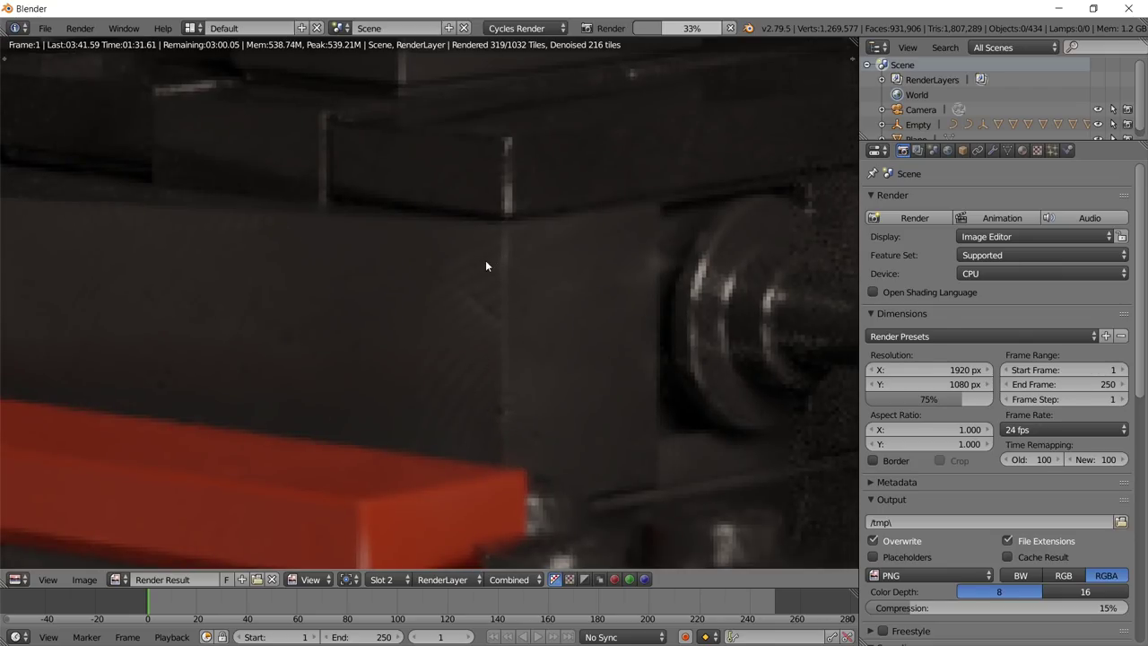
middle_click_drag(288, 315, 619, 152)
scroll(649, 318, "down", 3)
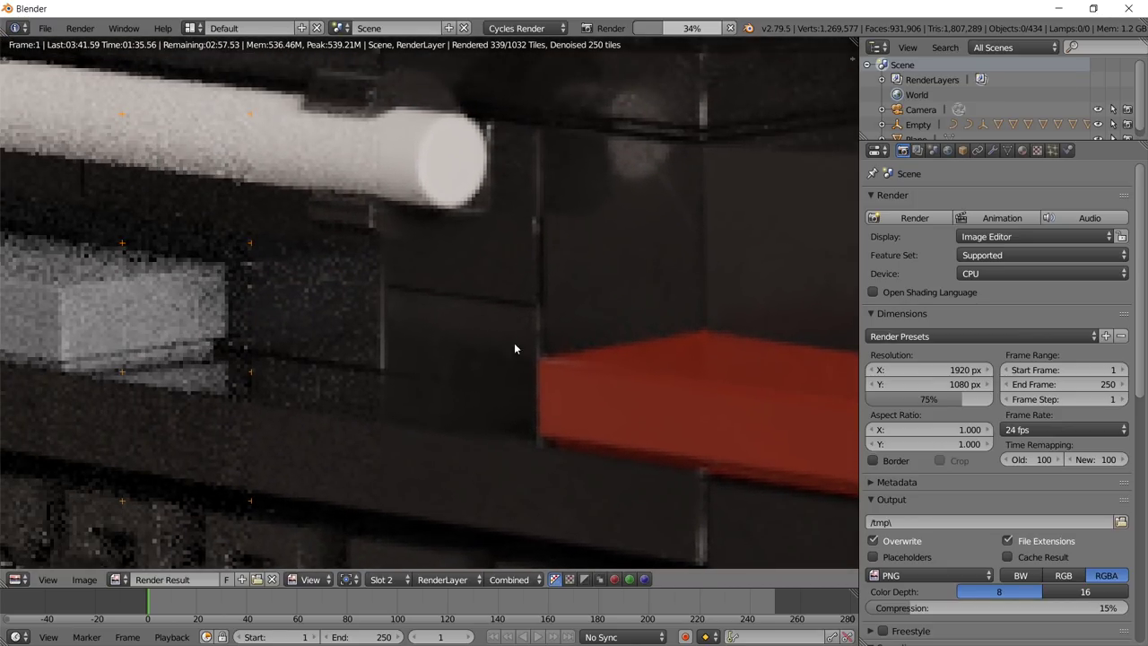
middle_click_drag(636, 272, 456, 339)
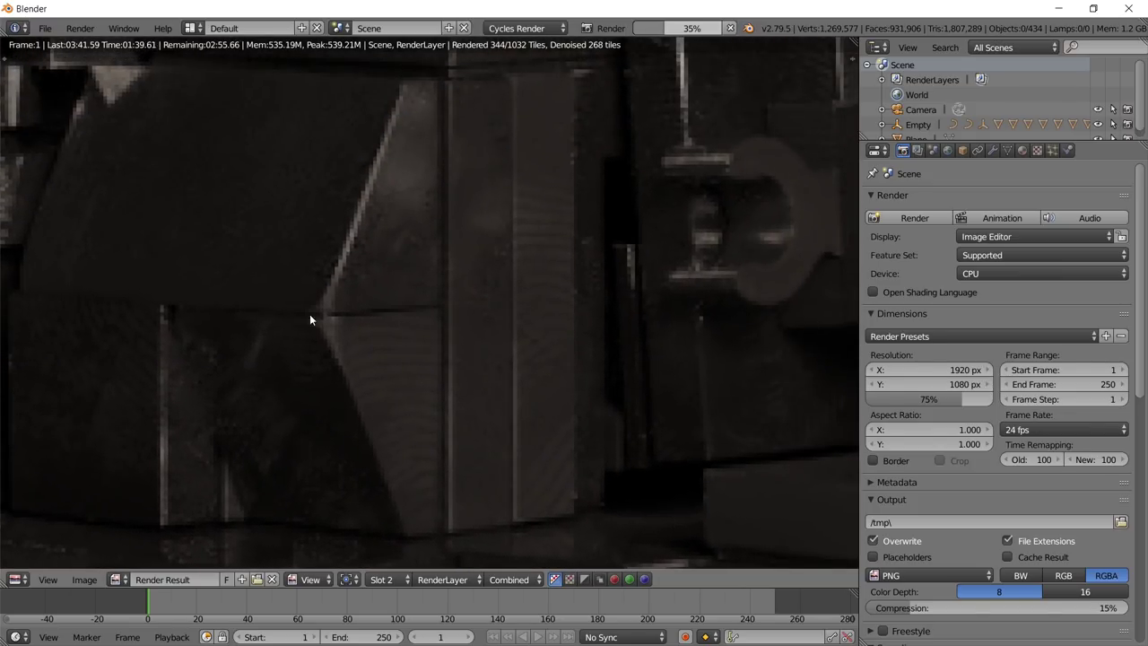
scroll(450, 305, "down", 3)
scroll(449, 305, "up", 2)
middle_click_drag(450, 305, 433, 336)
scroll(467, 316, "up", 4)
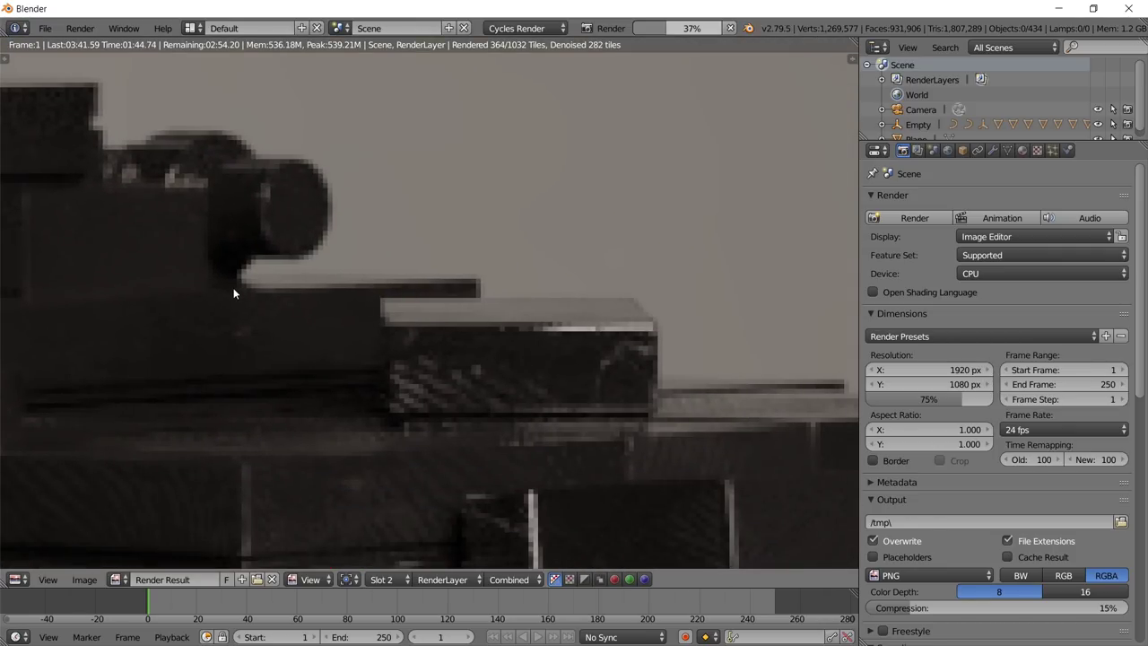
scroll(228, 285, "down", 2)
scroll(428, 282, "up", 2)
scroll(467, 238, "up", 2)
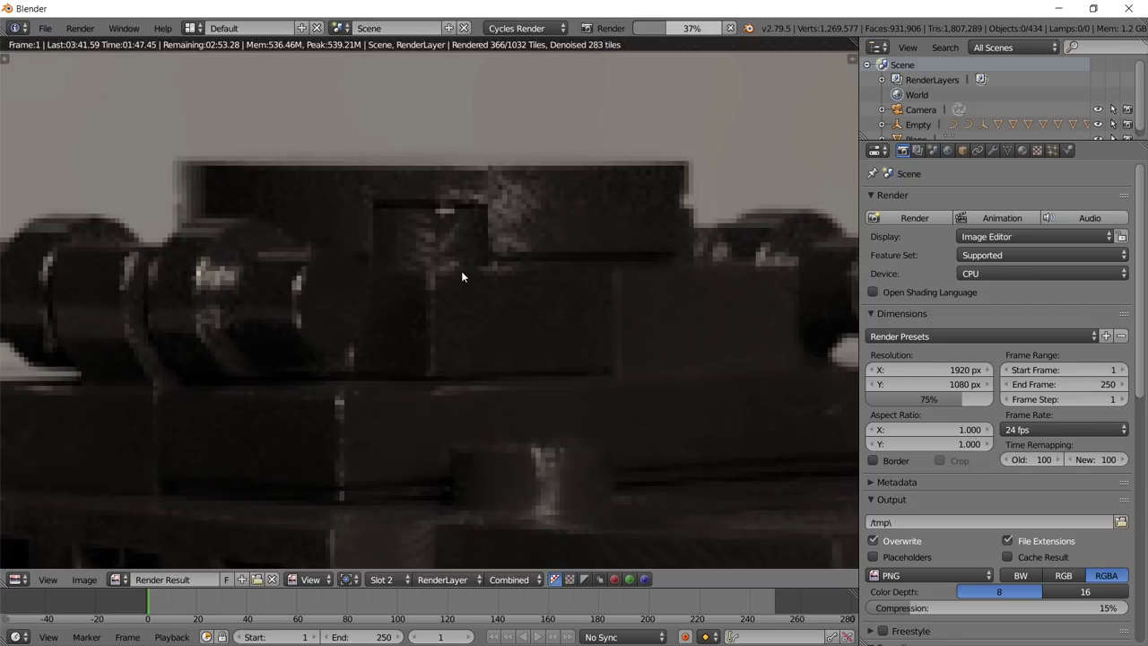
scroll(525, 388, "down", 5)
scroll(447, 287, "up", 2)
scroll(396, 379, "up", 2)
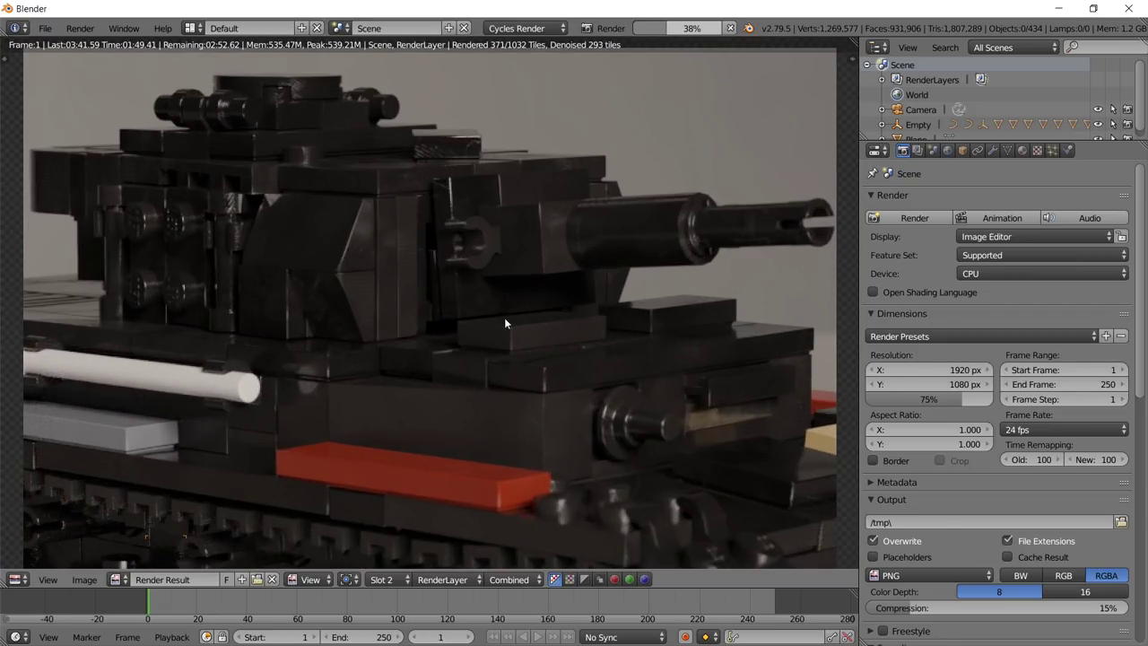
middle_click_drag(256, 254, 512, 287)
scroll(510, 289, "up", 5)
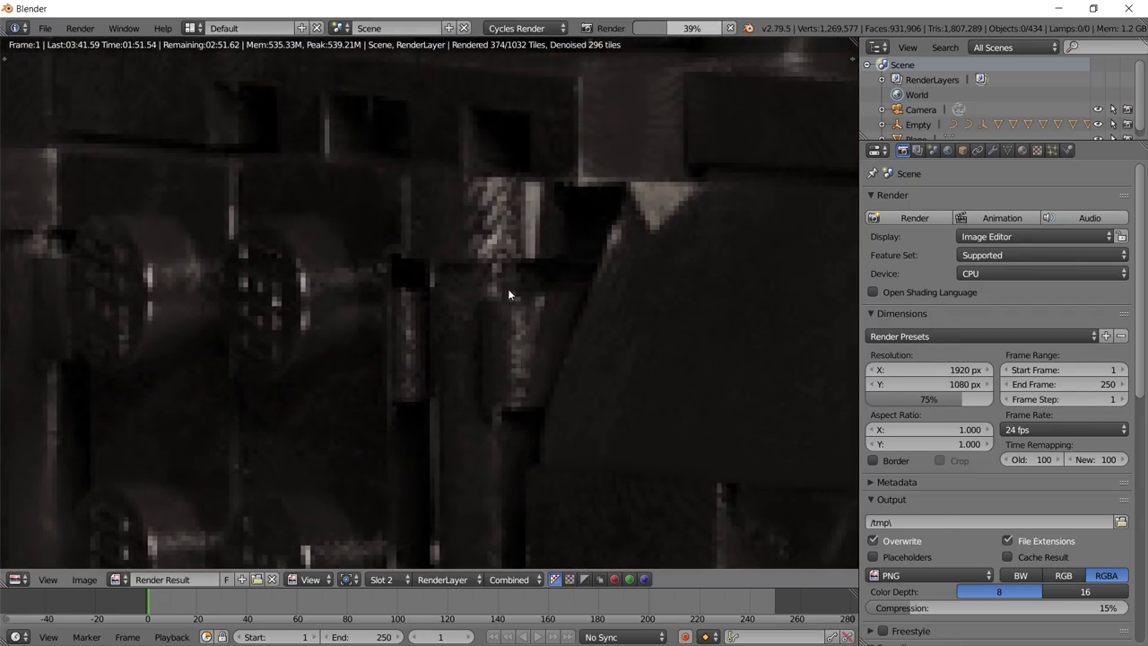
Check the turret, hull and wheels of the black tank in the running render at several magnifications.
scroll(485, 327, "down", 6)
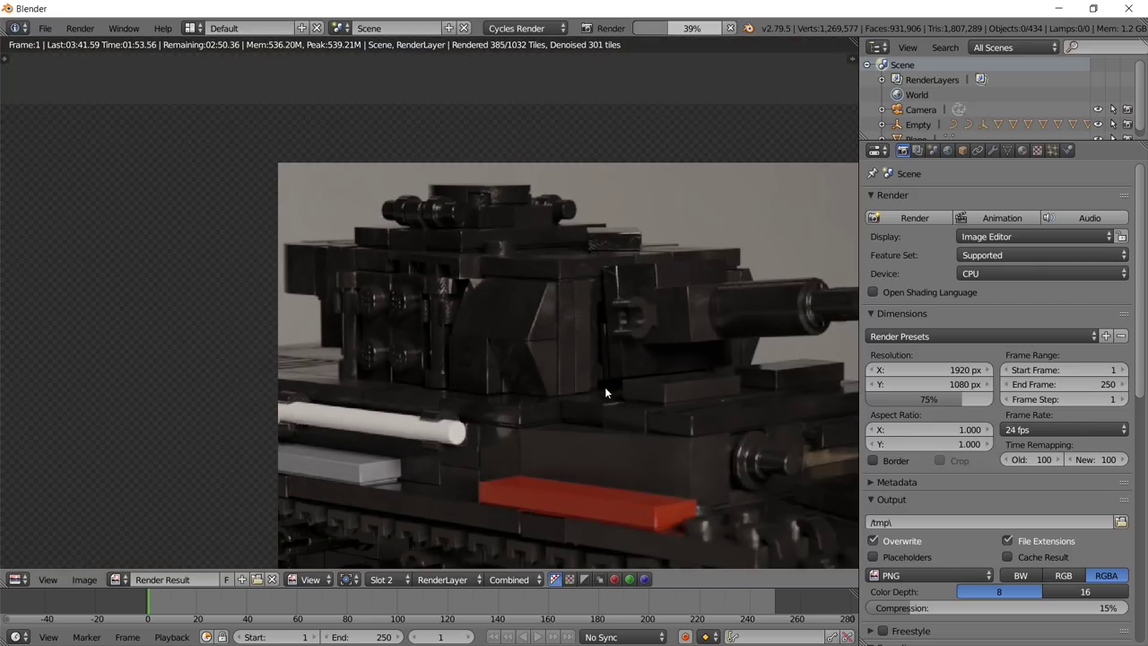
scroll(501, 345, "up", 1)
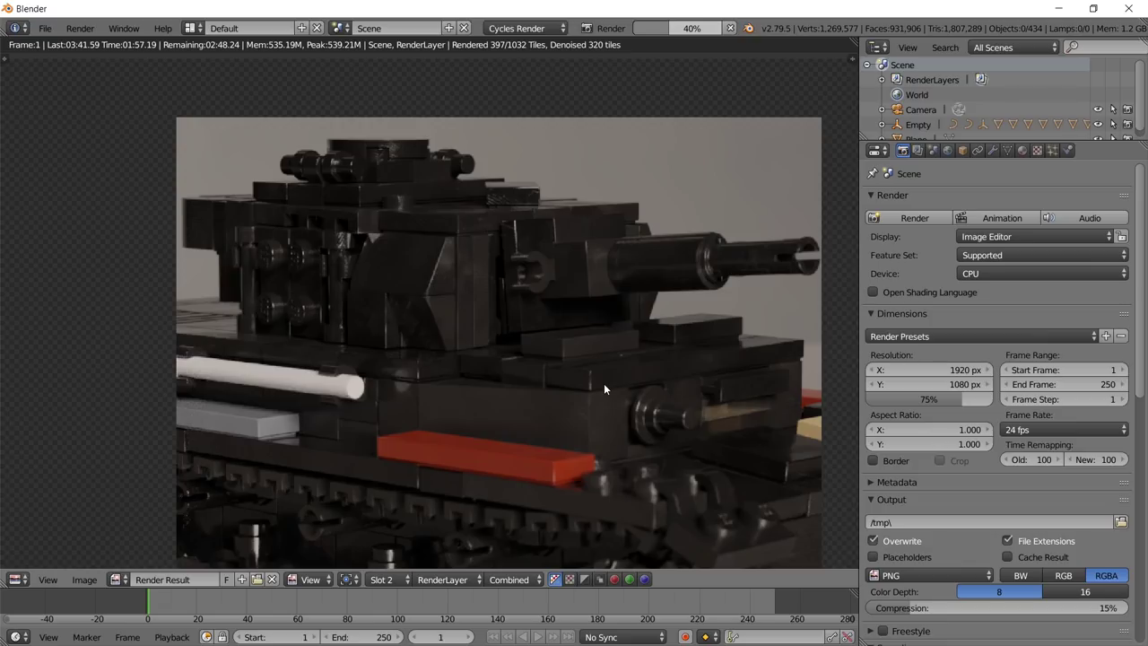
scroll(447, 362, "down", 2)
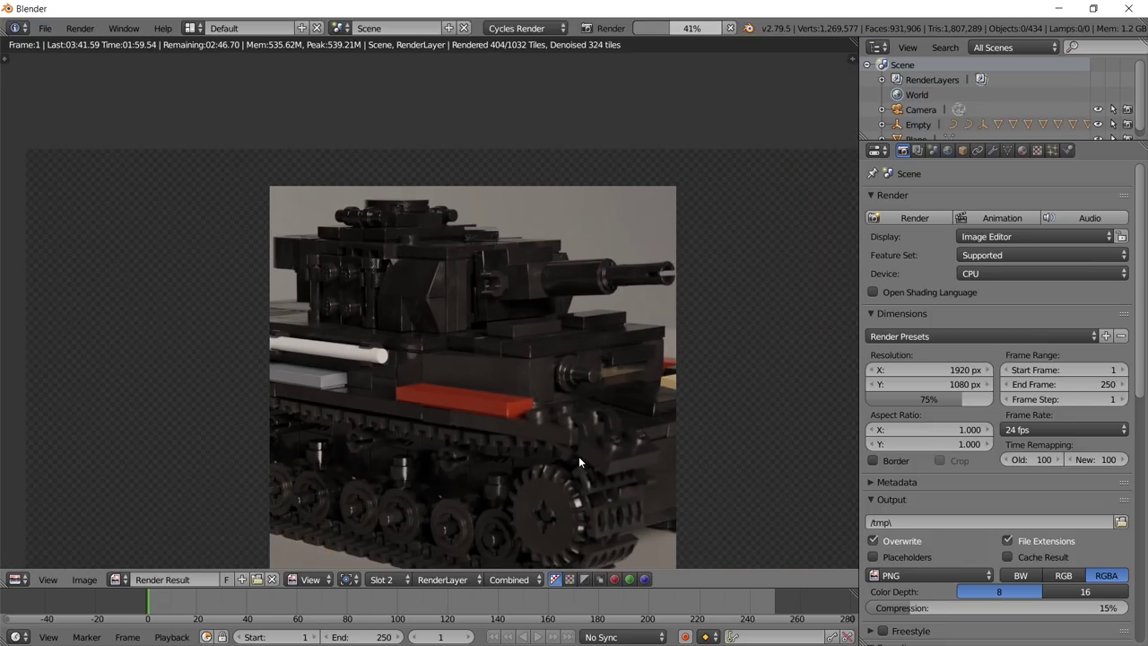
scroll(579, 456, "down", 1)
scroll(557, 419, "up", 3)
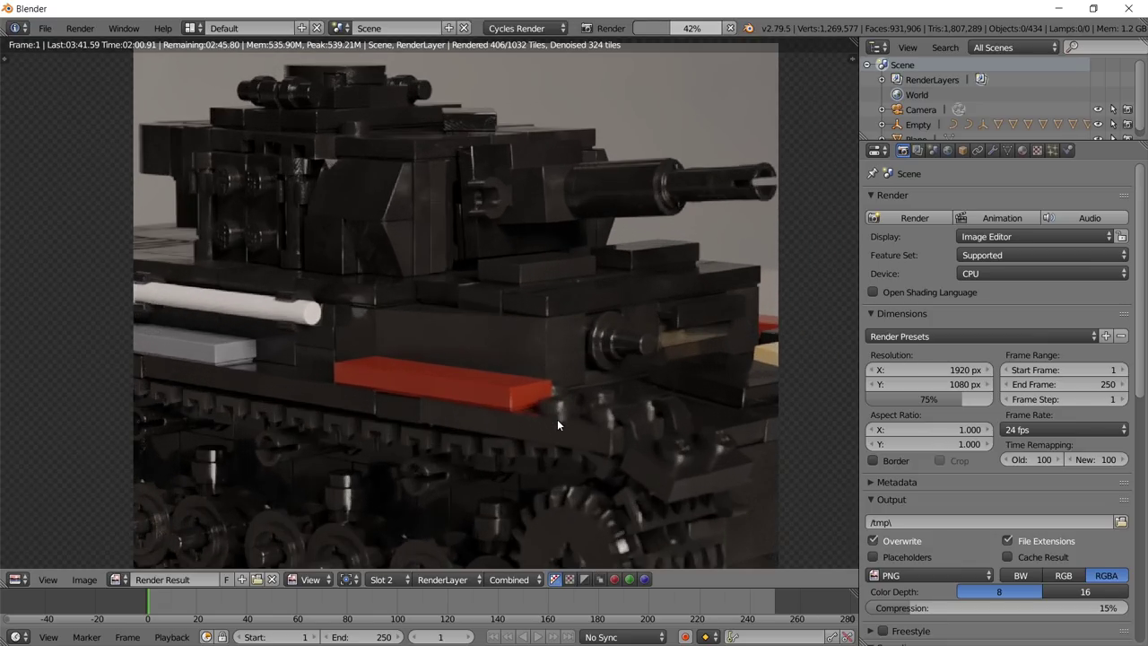
scroll(606, 332, "down", 2)
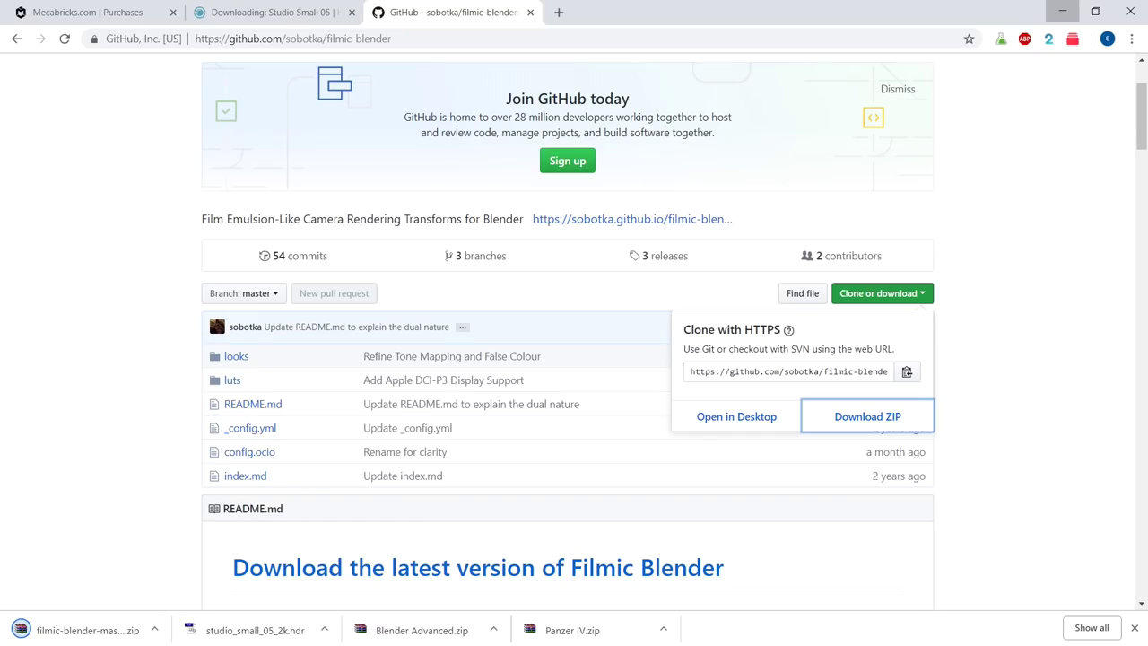
Switch to Chrome and open blendermarket.com/products/blego, the Ultimate Plastic Shader page, in a new tab.
left_click(566, 11)
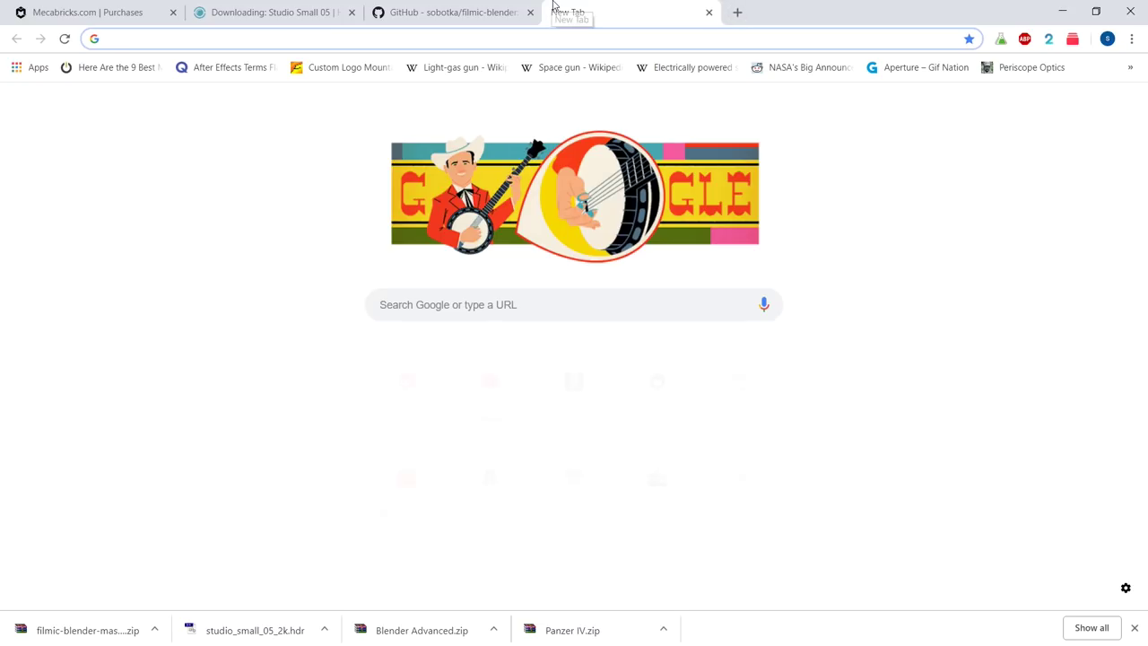
type("blego")
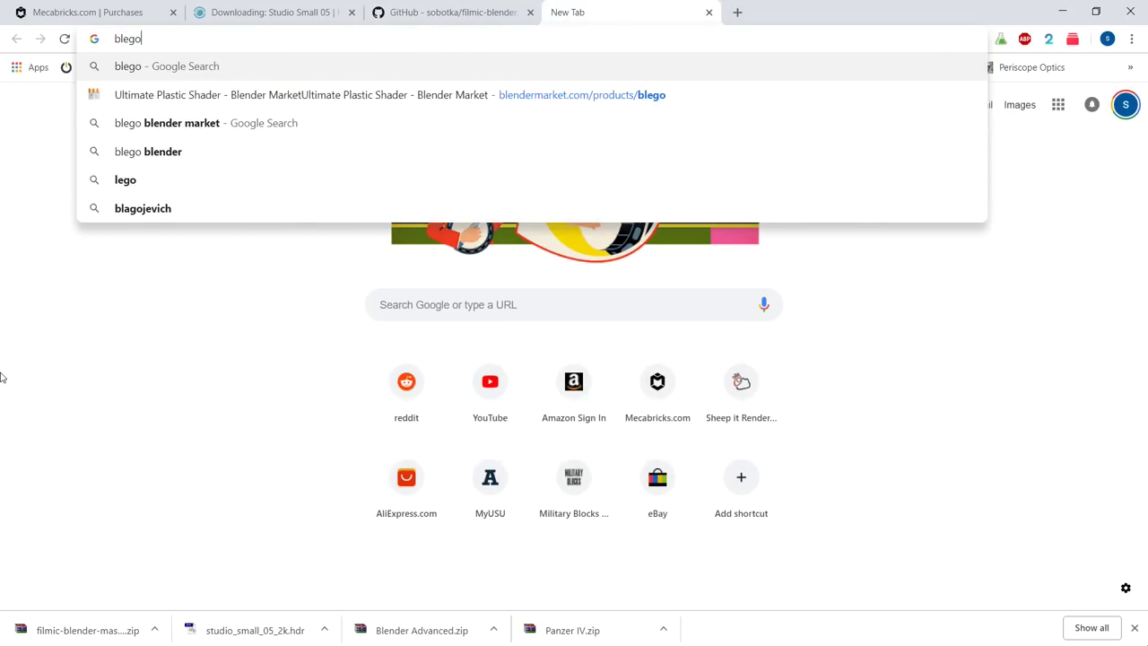
key("Down")
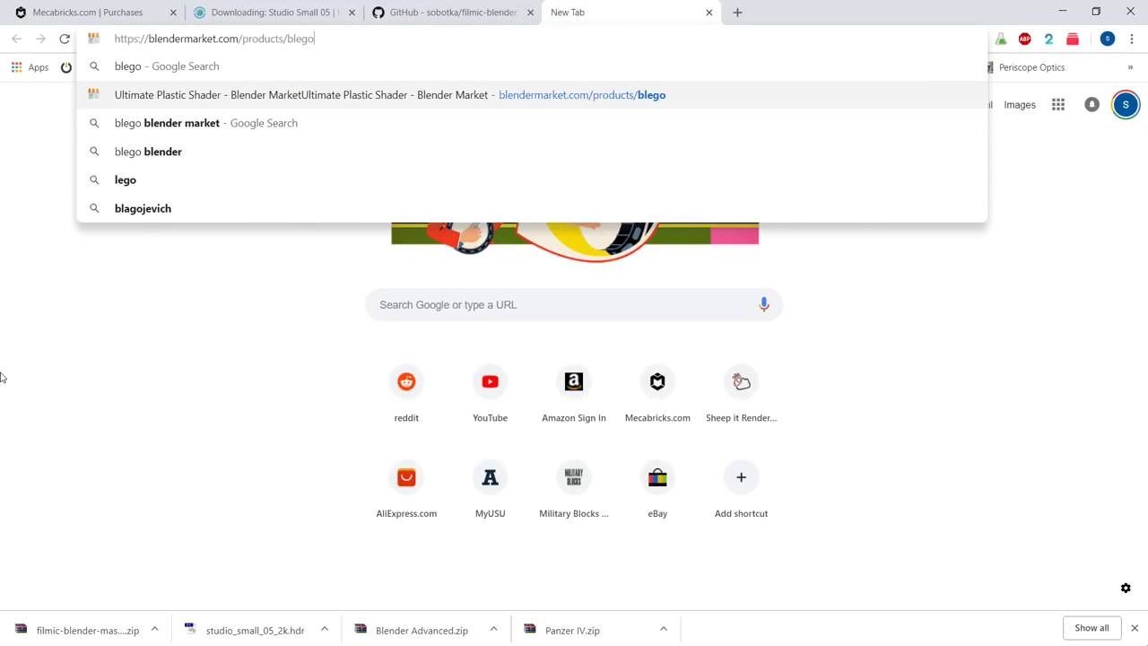
key("Return")
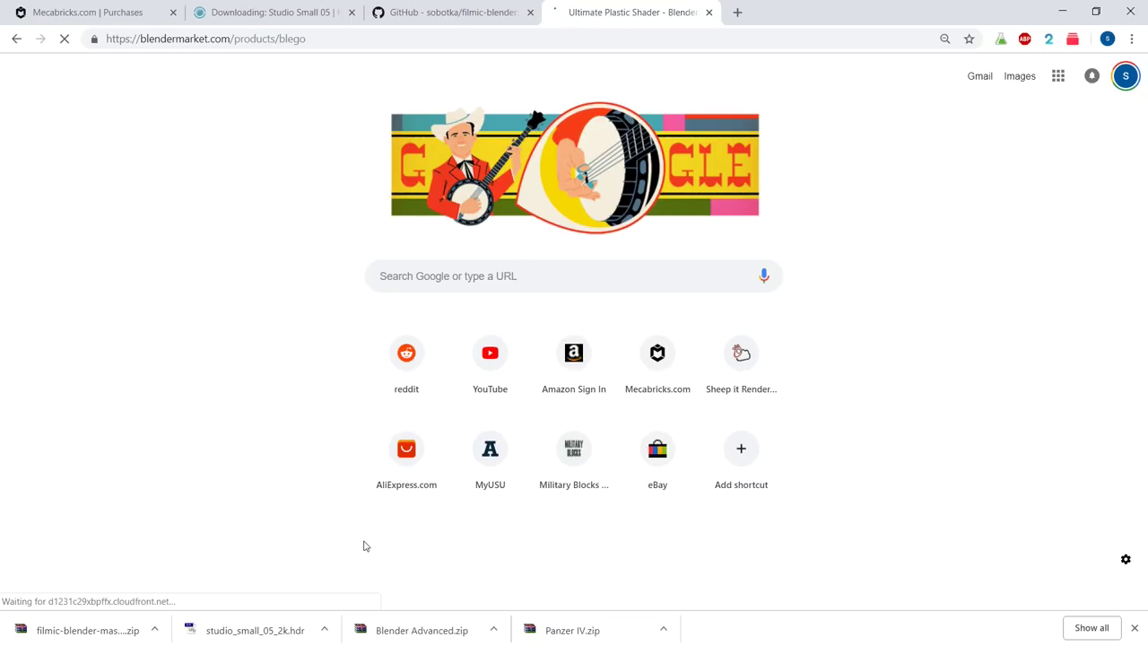
View the product's BLEGO brick image and three-colour monkey-head image at full size, closing each preview.
scroll(466, 389, "down", 4)
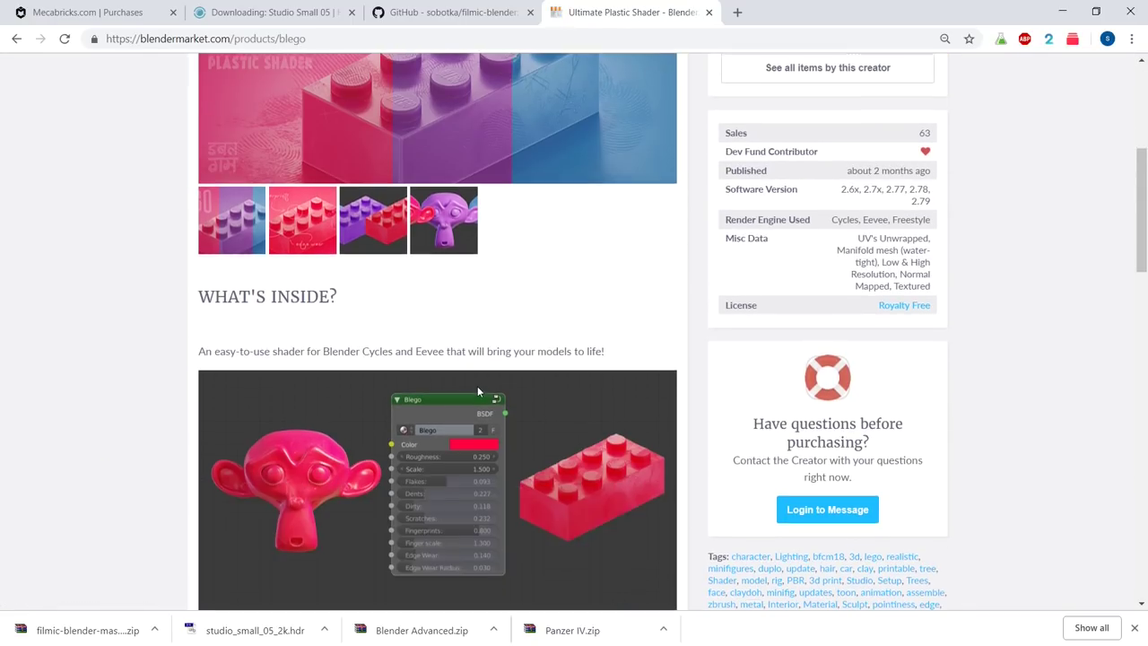
scroll(477, 392, "up", 3)
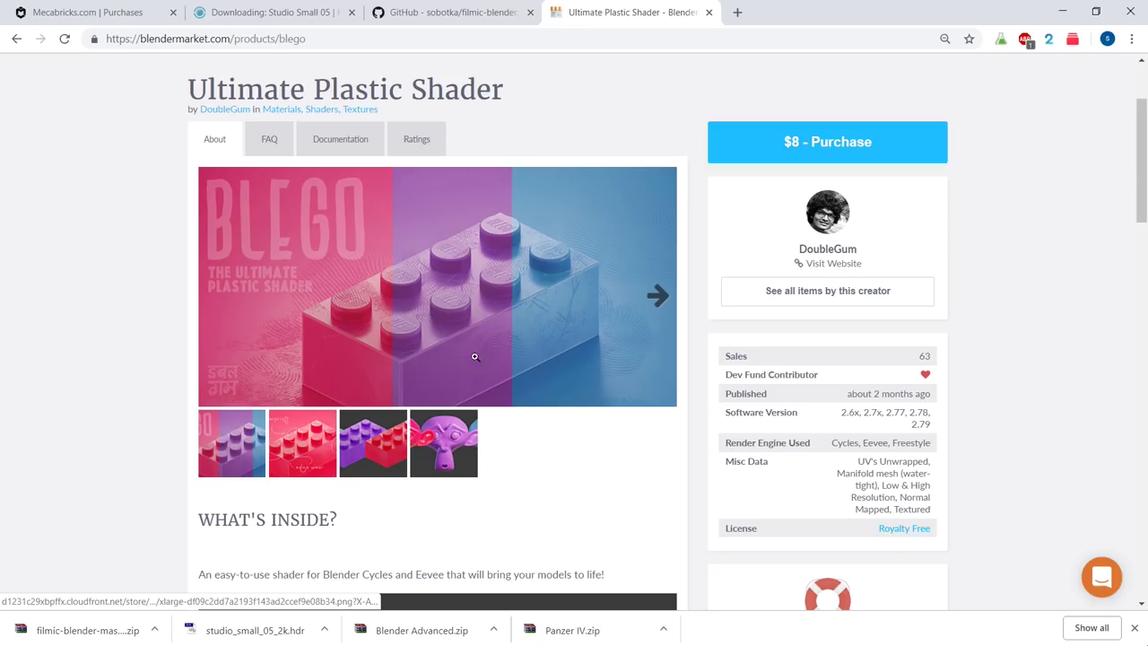
left_click(471, 309)
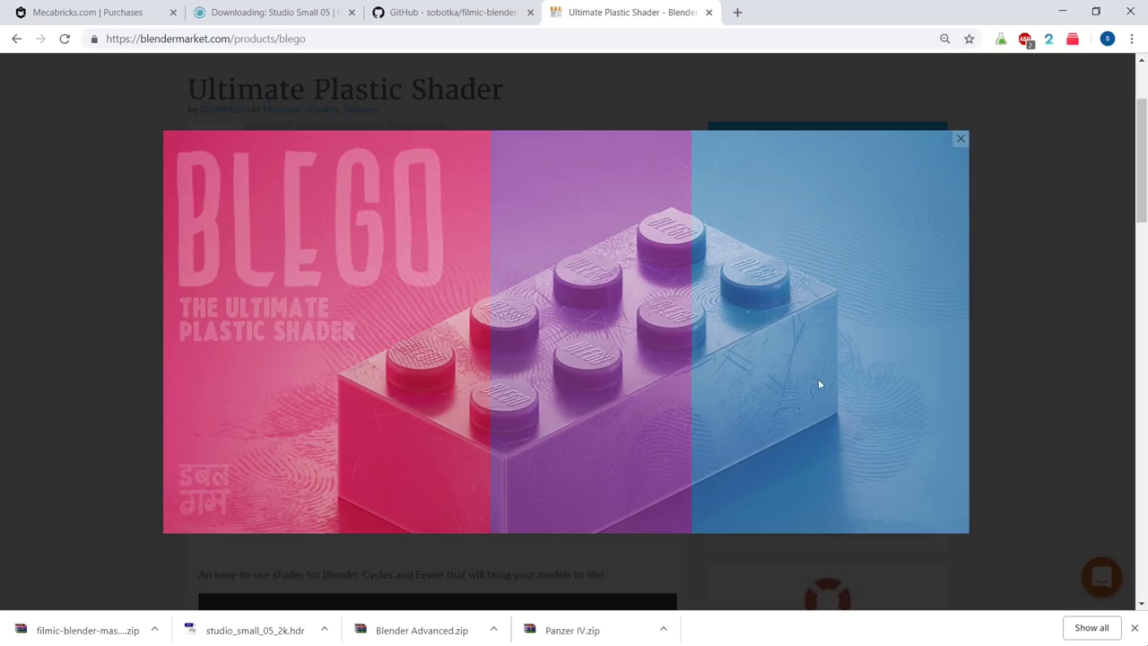
left_click(960, 139)
scroll(436, 266, "down", 3)
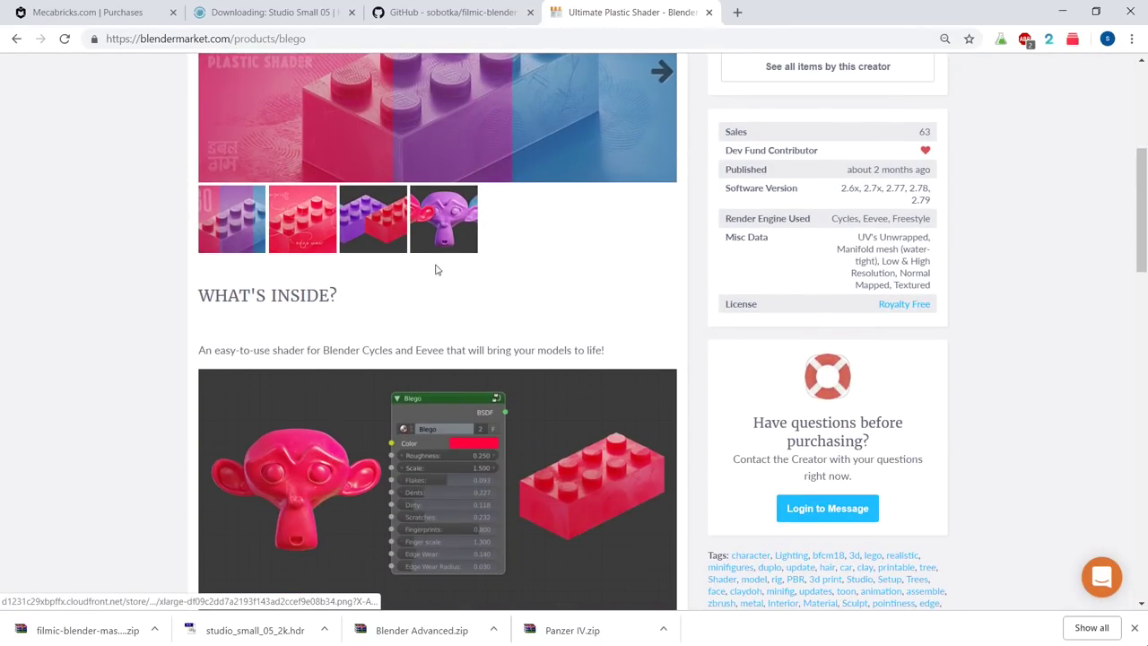
scroll(439, 247, "up", 2)
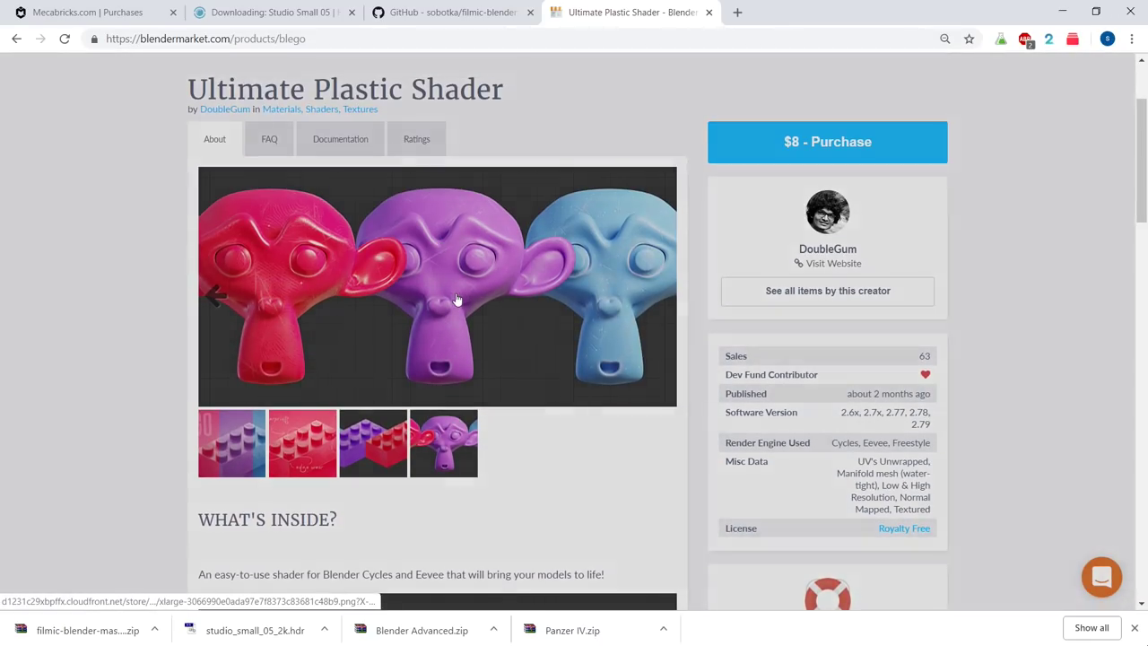
left_click(456, 299)
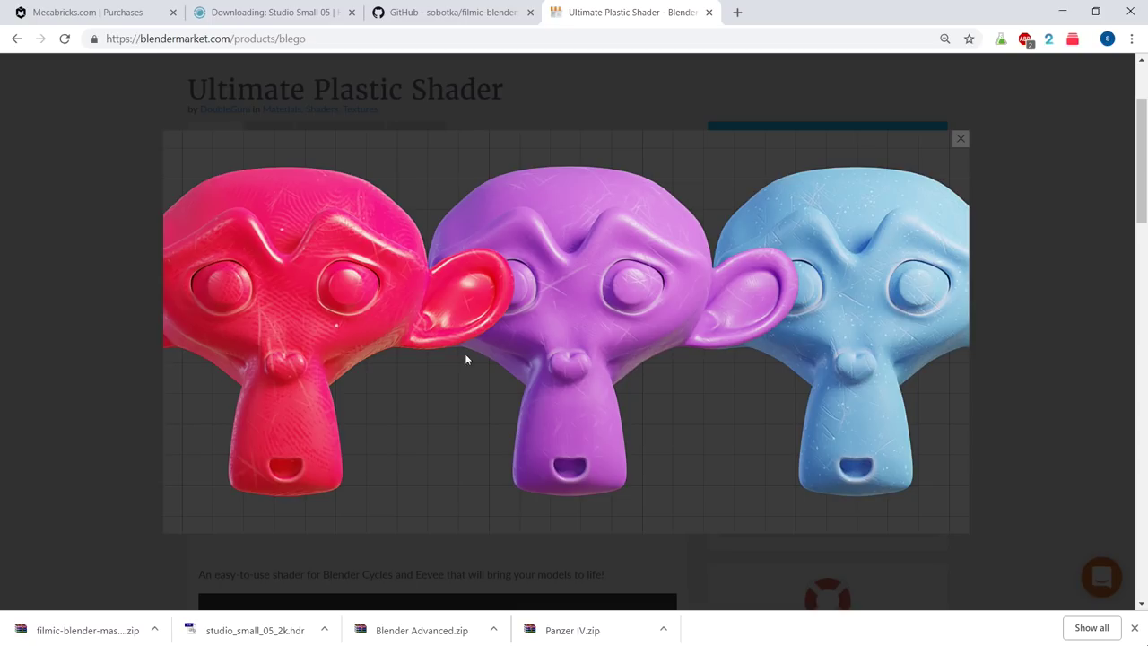
left_click(1065, 295)
Look through the shader's node setting examples and the annotated brick image, and return to the product title.
scroll(546, 342, "down", 7)
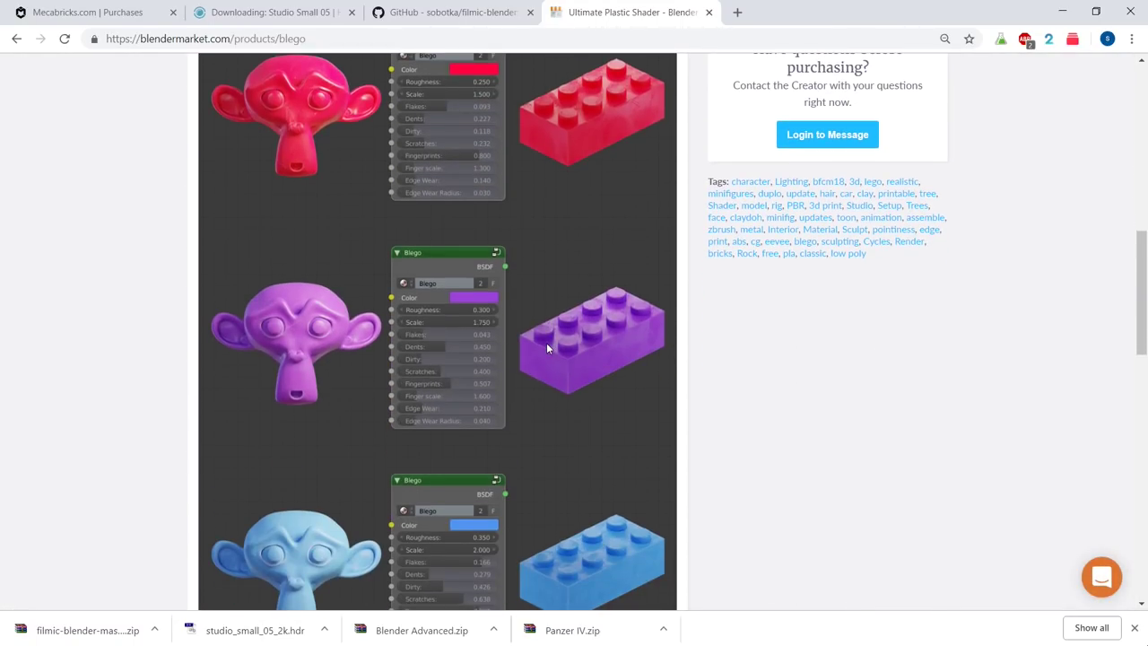
scroll(546, 342, "down", 4)
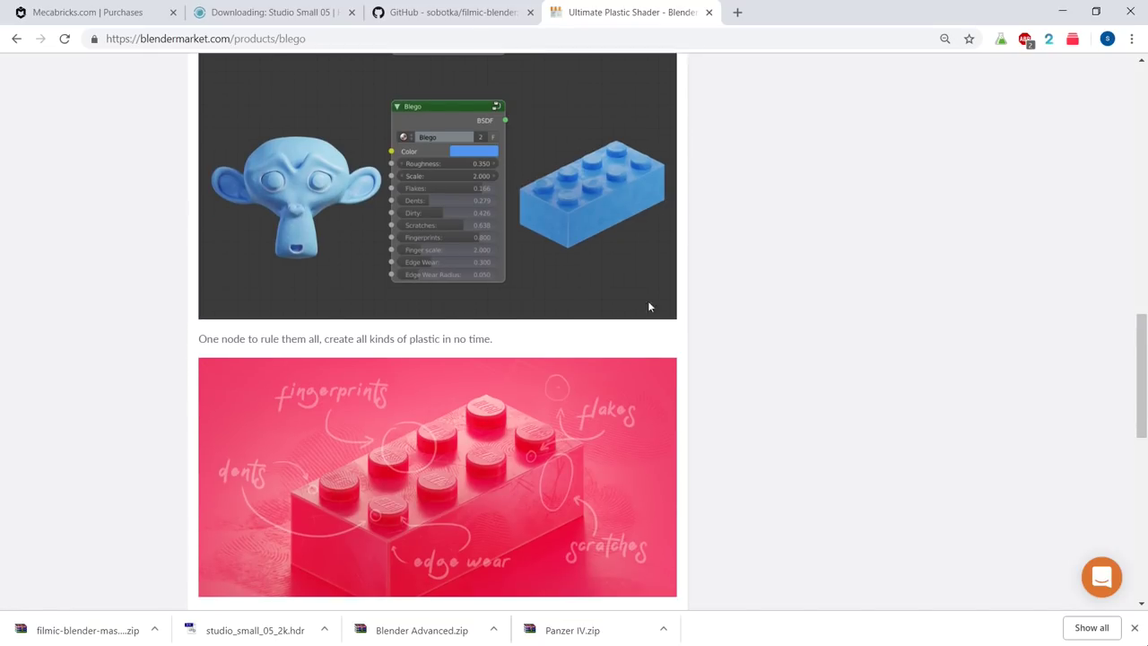
scroll(485, 357, "up", 15)
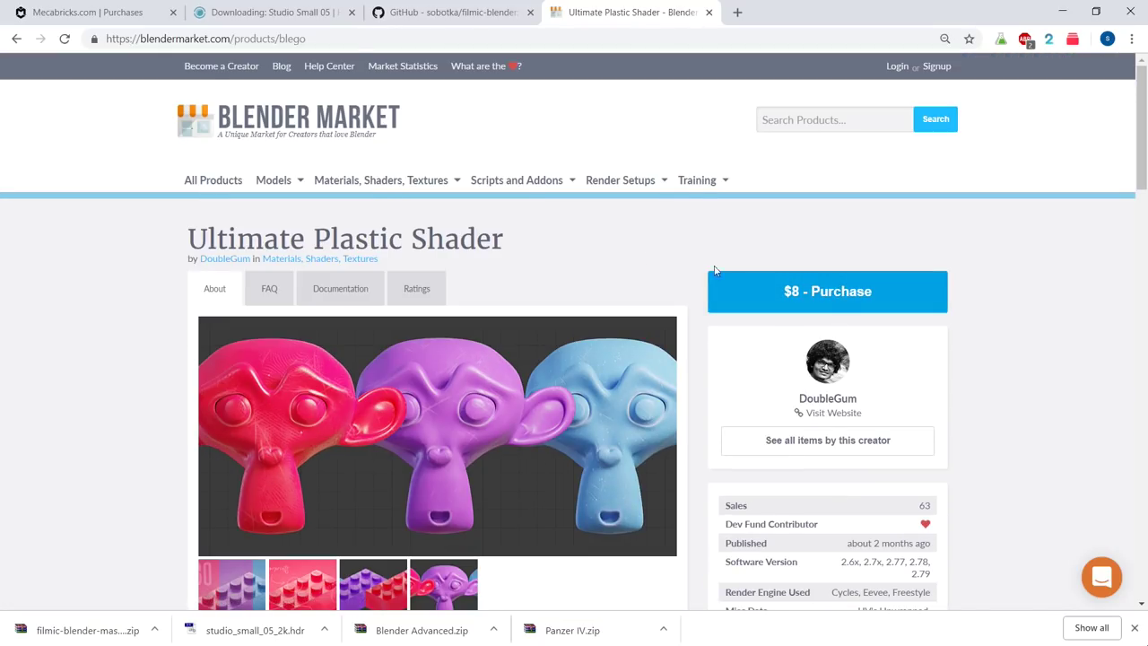
Open the Mecabricks shop page and go back to the Ultimate Plastic Shader page.
left_click(107, 13)
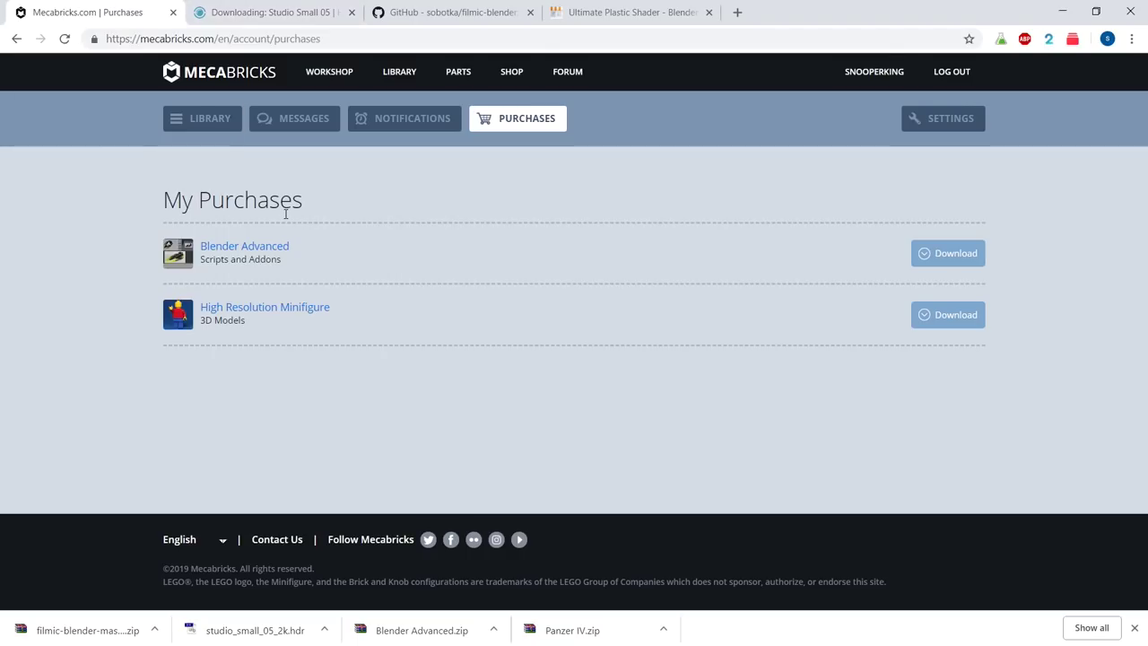
left_click(512, 72)
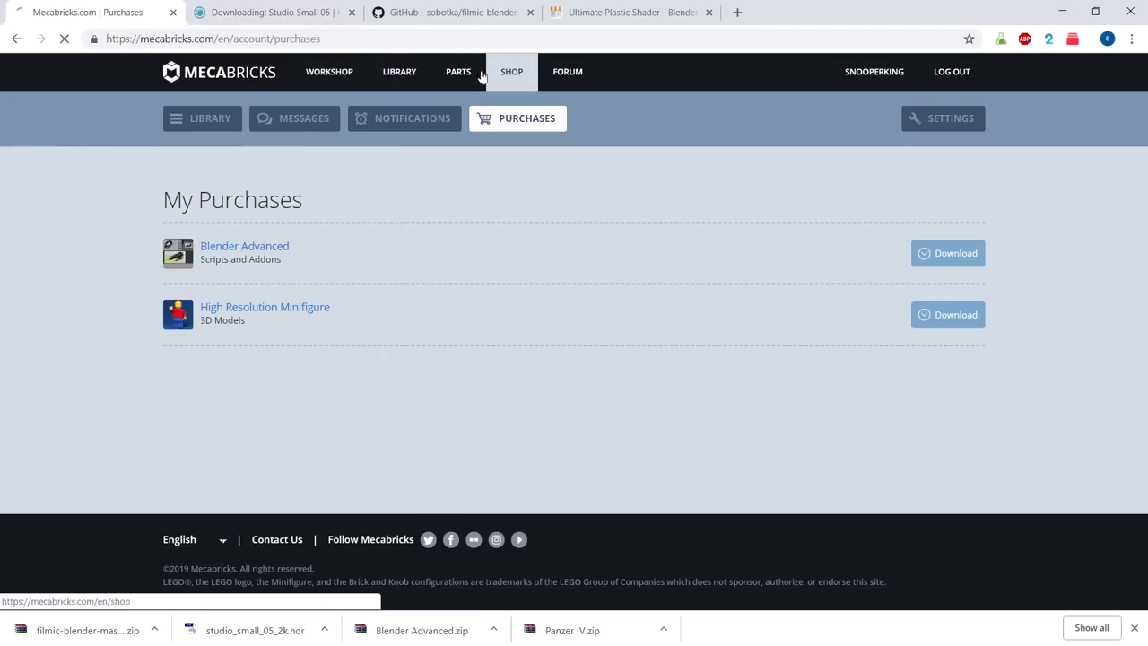
left_click(628, 13)
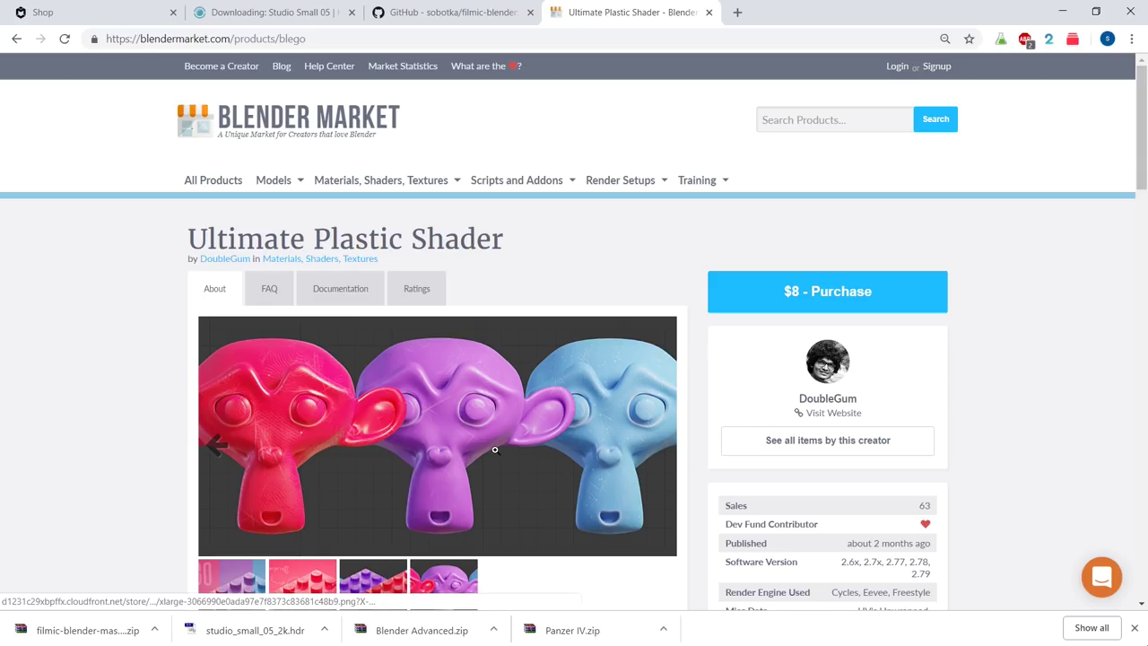
Switch back to Blender and view the whole tank in the running render.
left_click(1060, 11)
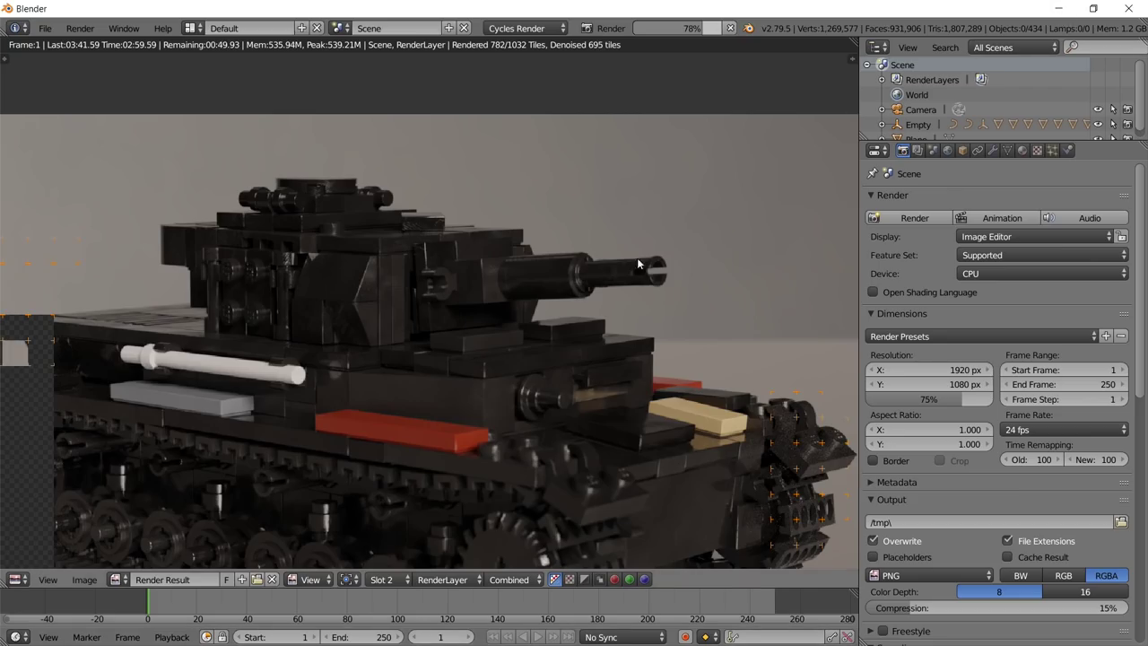
middle_click_drag(460, 433, 515, 332)
scroll(515, 332, "down", 2)
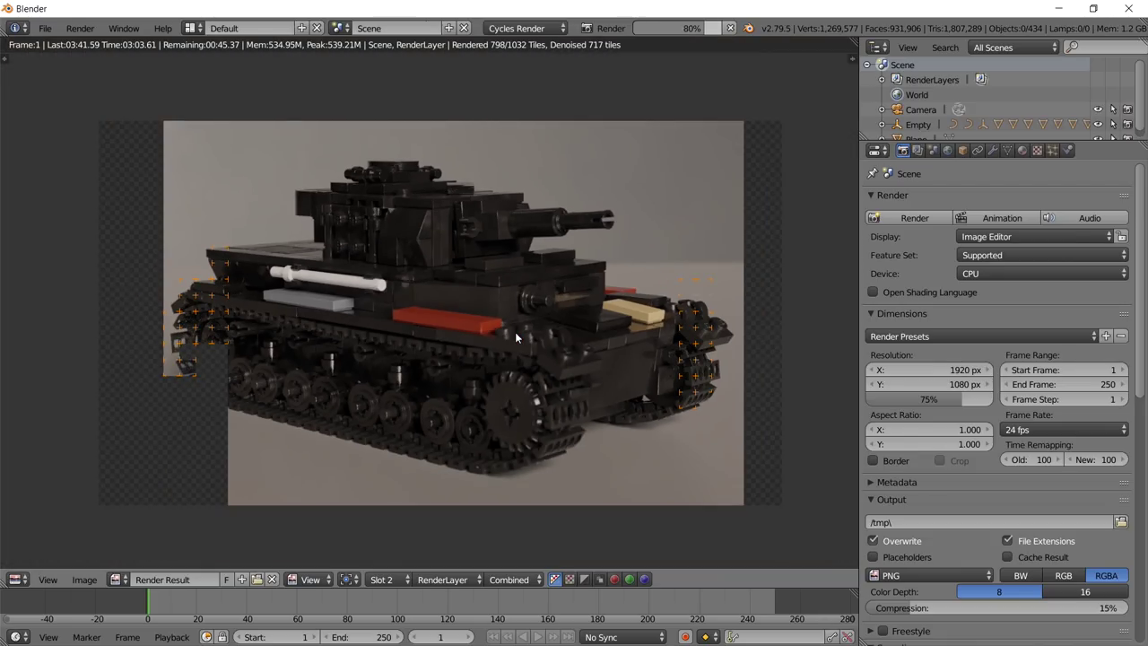
scroll(509, 347, "up", 1)
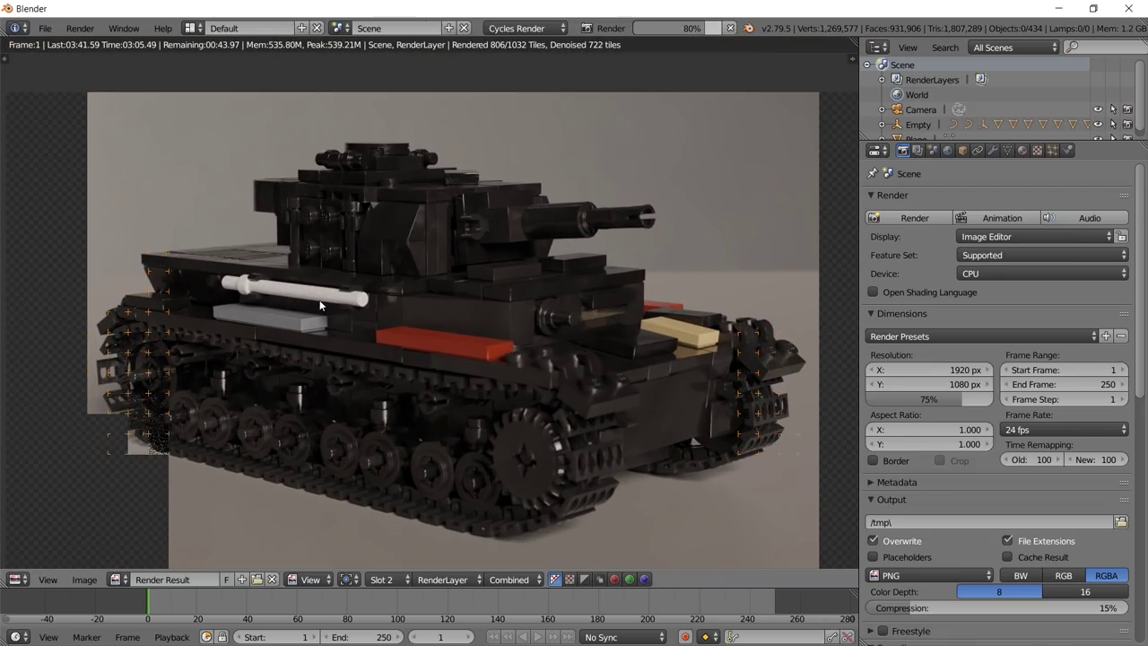
Examine the front hull plate and its lower edge close up in the render, and bring the whole tank back into view.
scroll(319, 300, "up", 6)
middle_click_drag(490, 398, 360, 215)
scroll(461, 356, "down", 2)
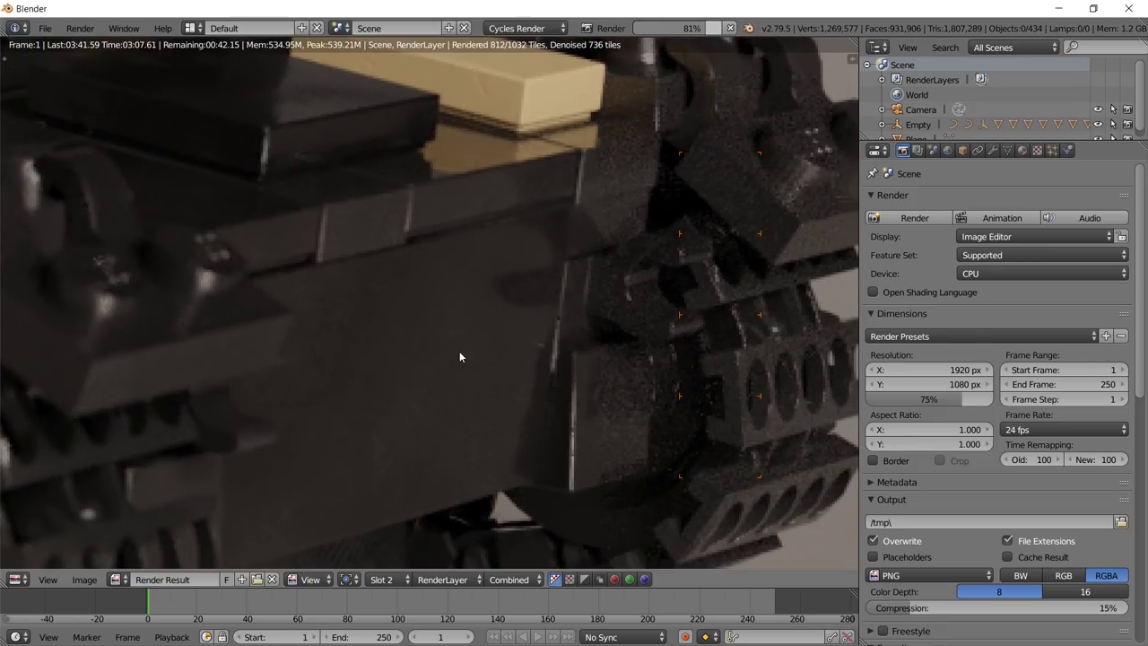
scroll(464, 300, "up", 3)
scroll(502, 182, "up", 4)
scroll(375, 471, "down", 2)
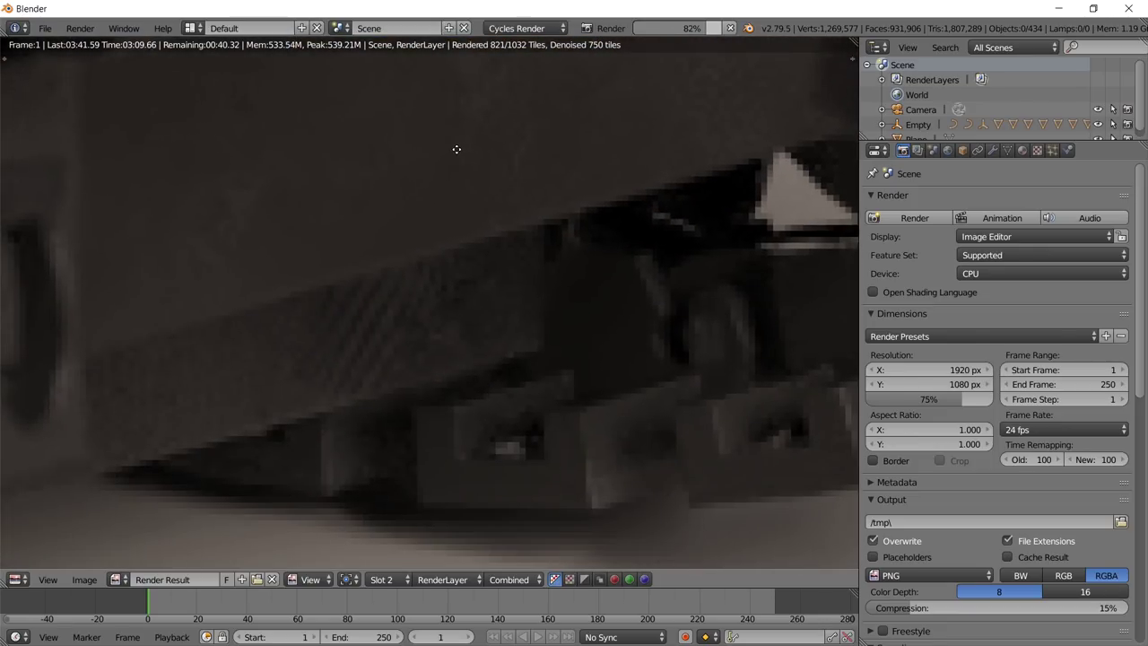
scroll(538, 362, "up", 2)
middle_click_drag(539, 361, 181, 503)
scroll(379, 328, "down", 6)
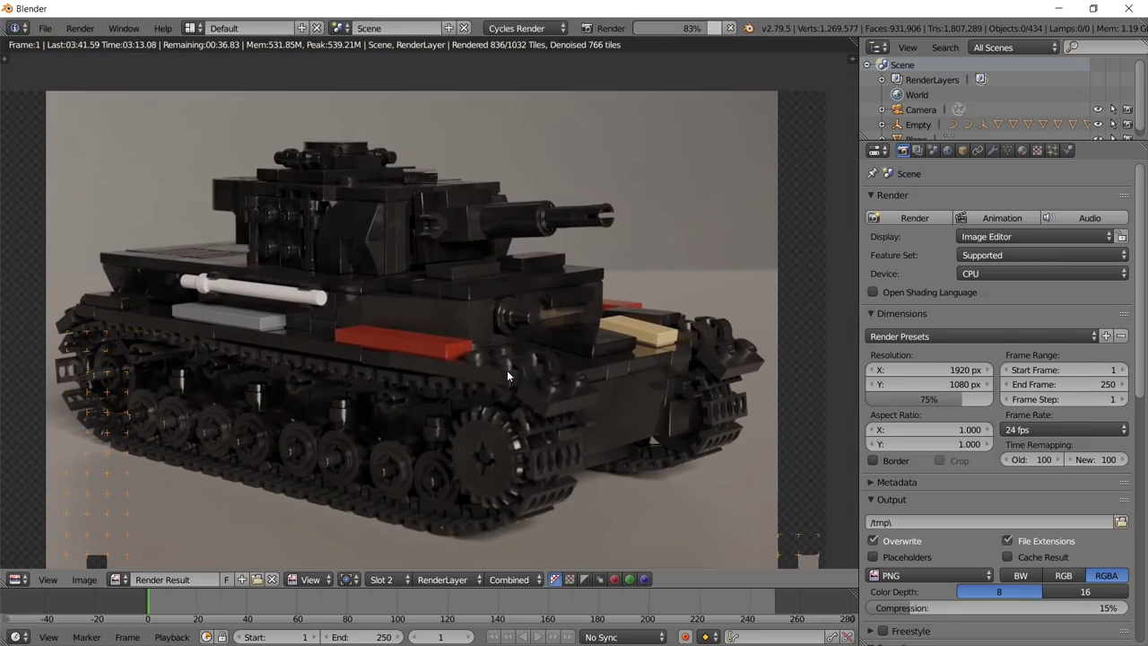
middle_click_drag(507, 370, 540, 357)
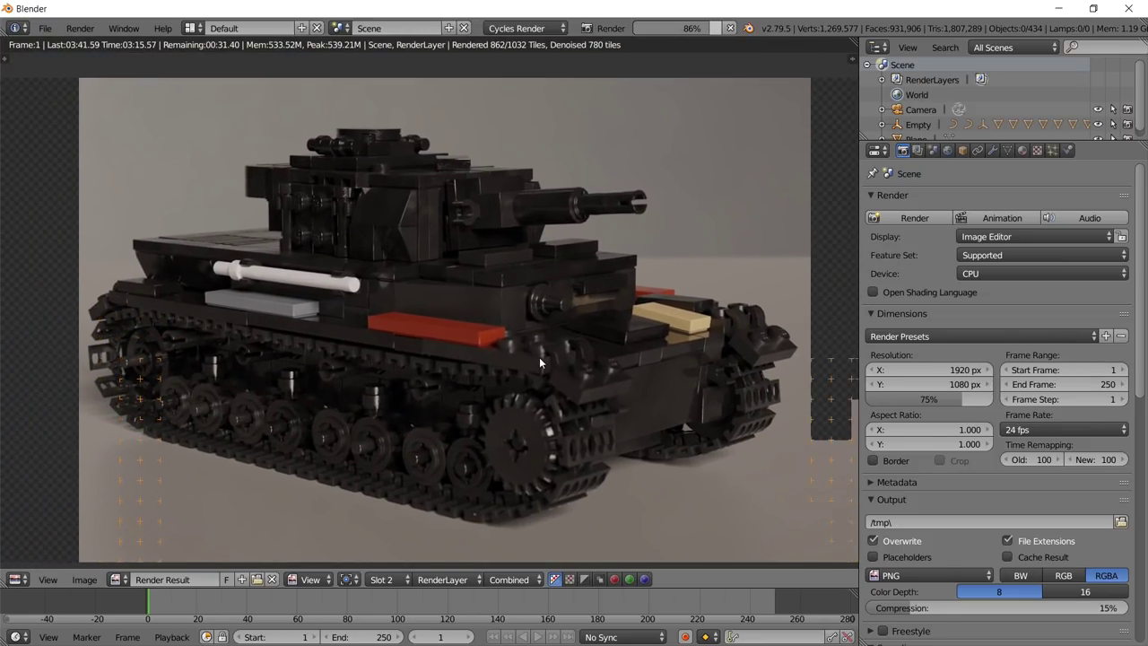
mouse_move(518, 316)
middle_mouse_down()
mouse_move(511, 300)
mouse_move(525, 320)
middle_mouse_up()
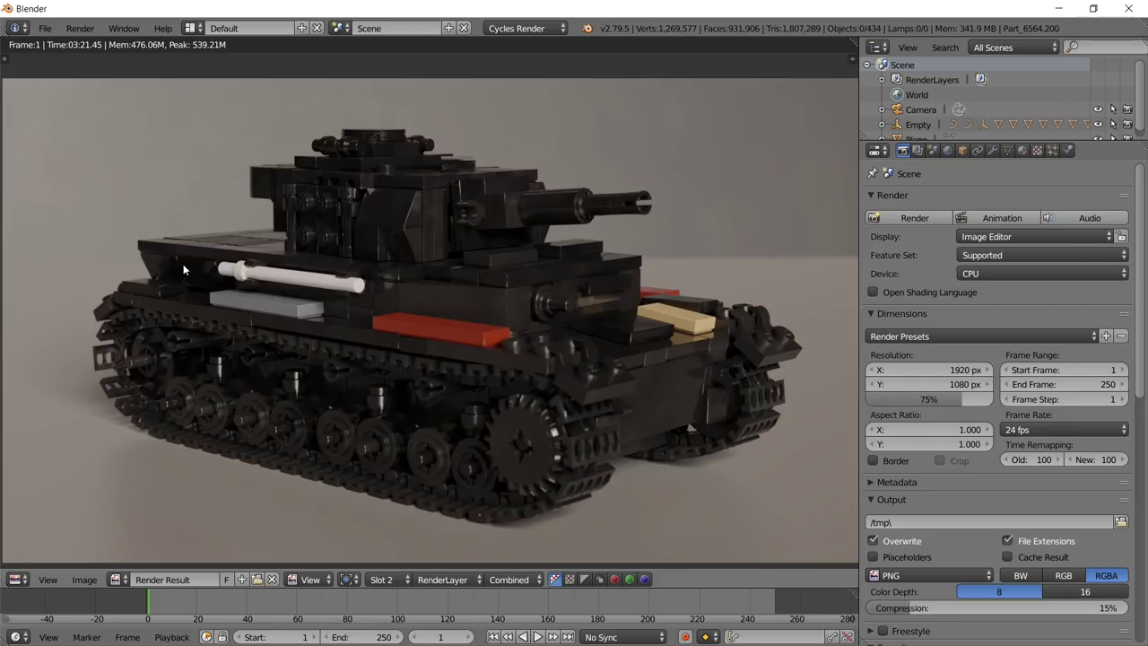
Compare the finished black tank in Slot 2 with the tan tank render in Slot 1.
key("j")
key("j")
left_click(381, 580)
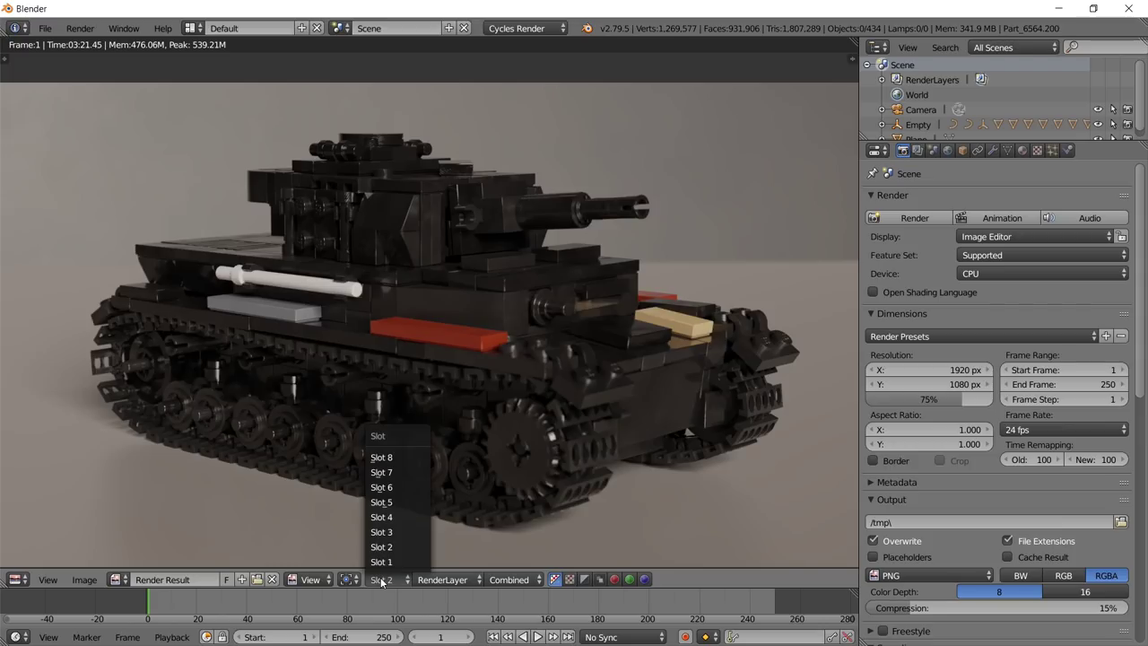
left_click(384, 562)
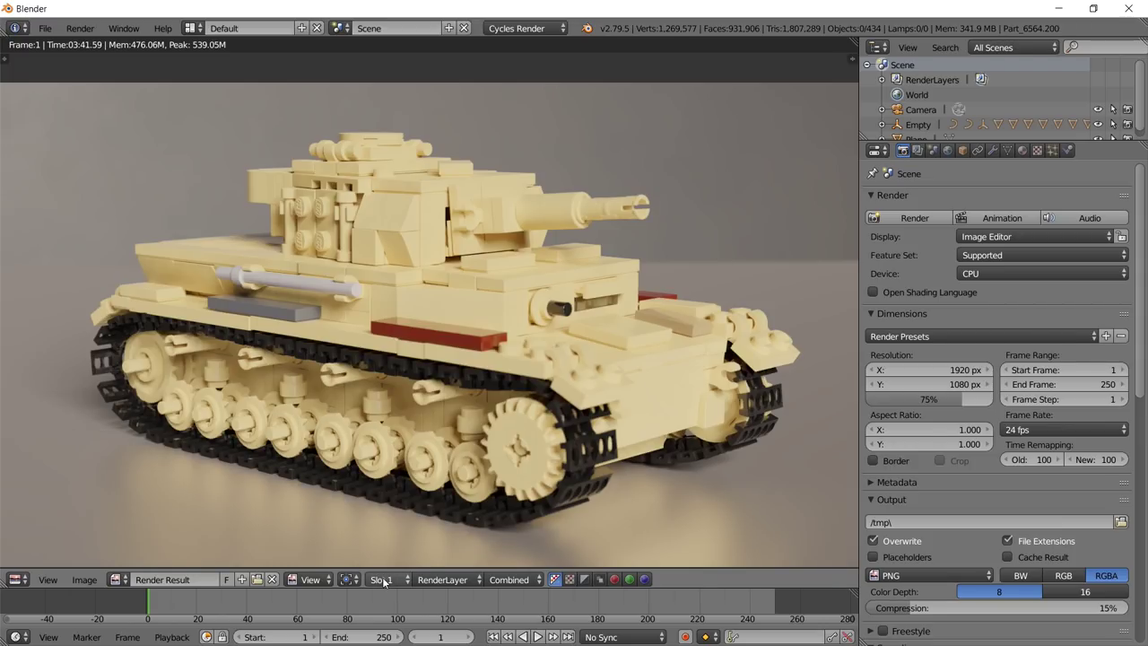
left_click(384, 580)
left_click(388, 547)
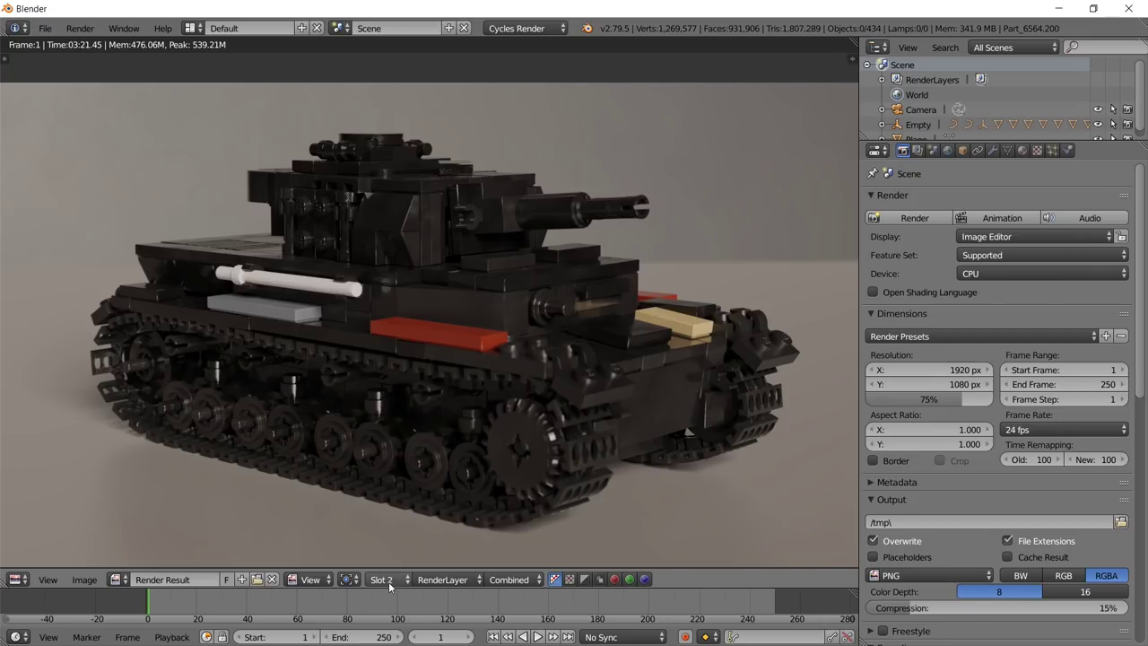
Show the tan tank render in Slot 1 and examine its side rod, hull edges and front wheels close up.
left_click(384, 580)
left_click(386, 561)
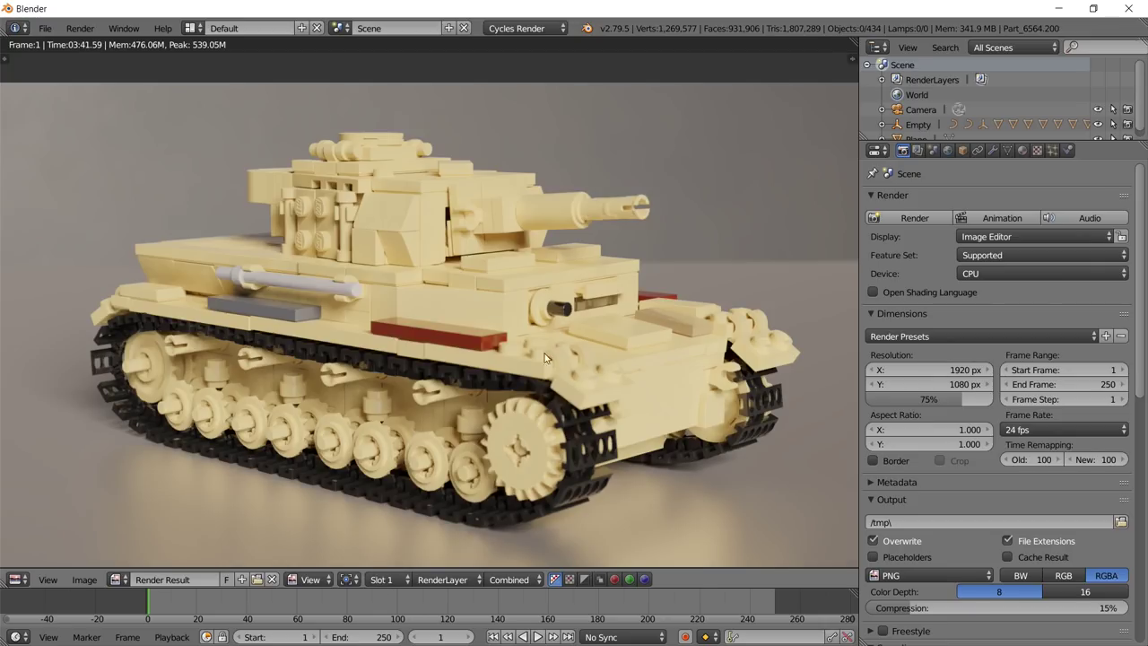
scroll(193, 280, "up", 10)
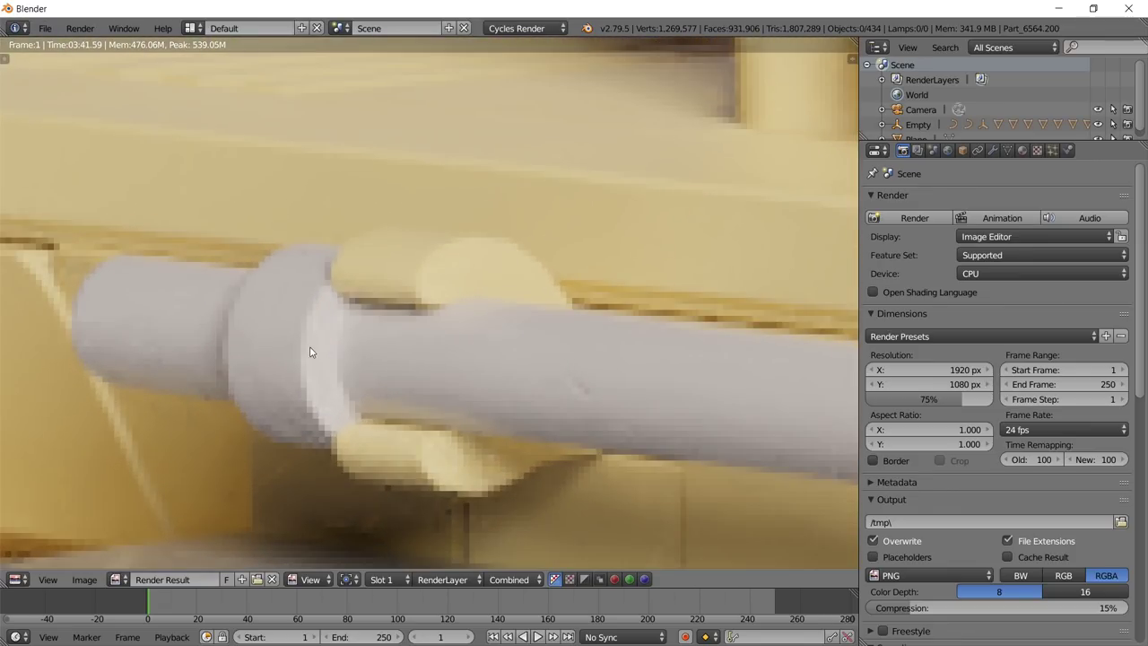
middle_click_drag(309, 351, 3, 354)
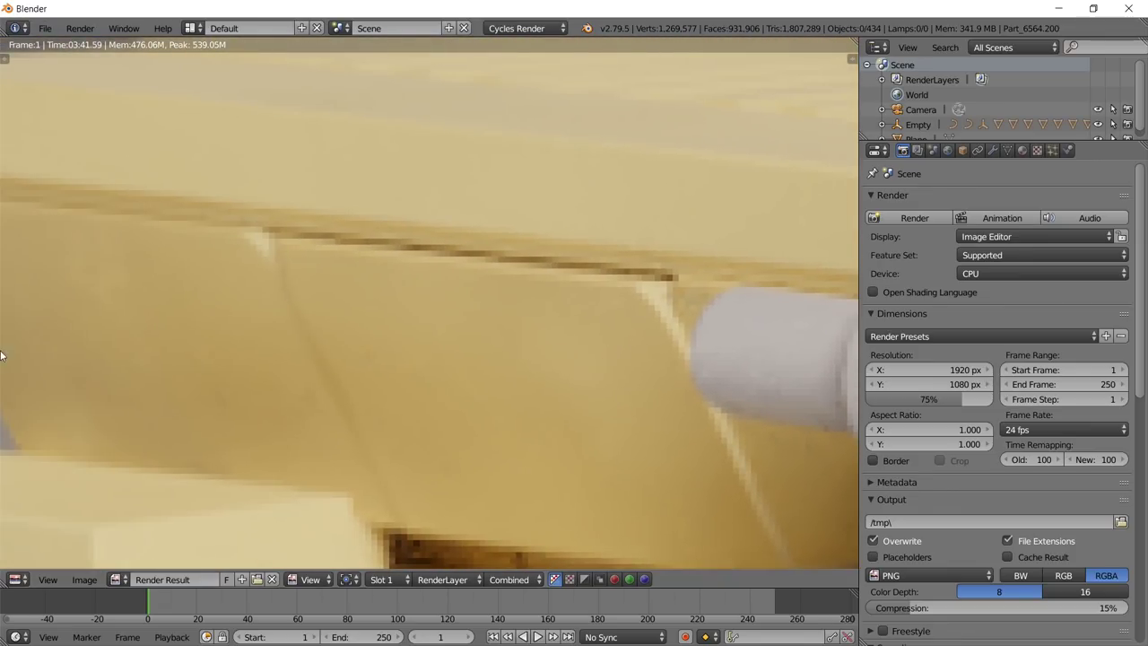
middle_click_drag(424, 303, 538, 200)
scroll(538, 200, "down", 5)
scroll(244, 187, "up", 2)
scroll(244, 187, "down", 2)
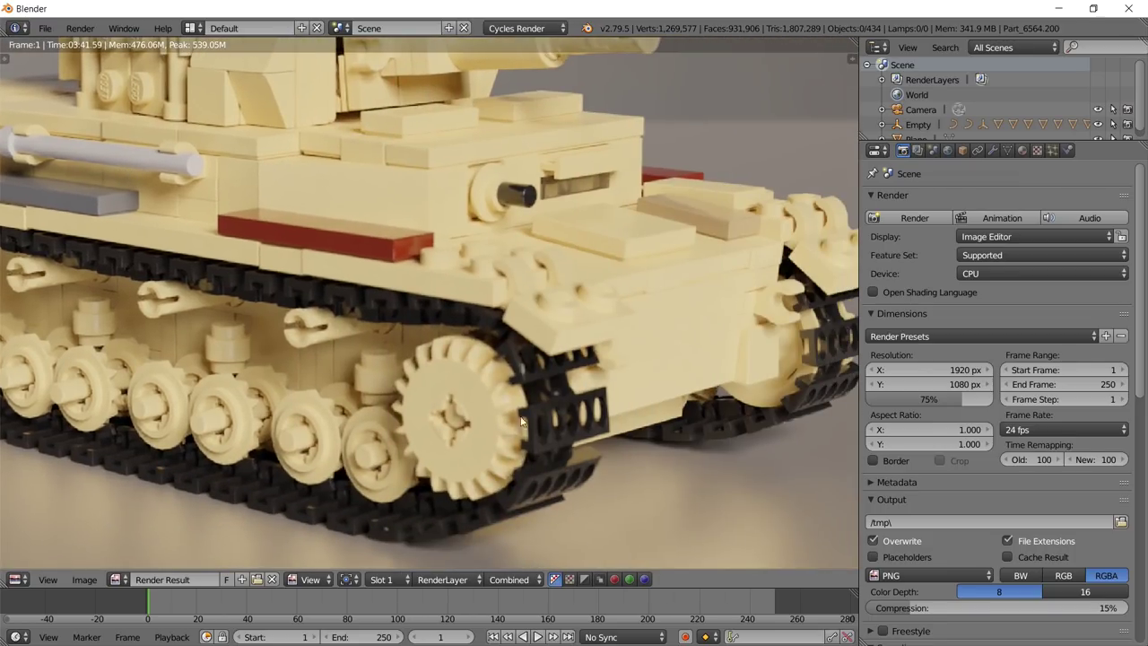
scroll(461, 365, "up", 2)
scroll(496, 360, "down", 3)
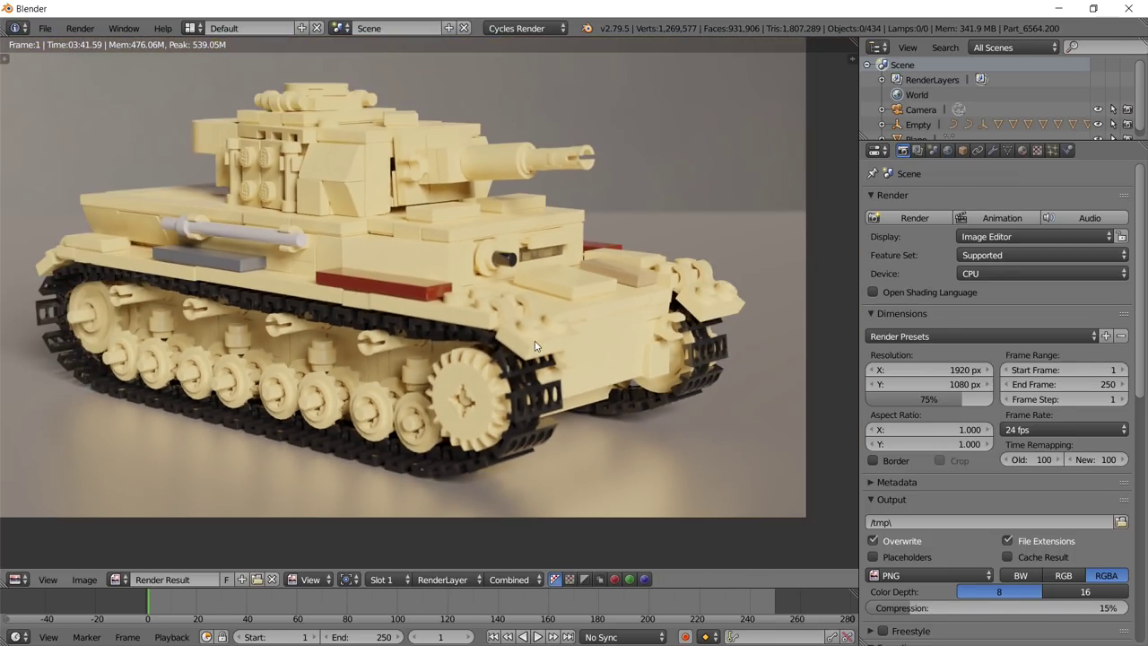
scroll(535, 341, "down", 1)
Show the black tank render in Slot 2, examine its turret plates close up and bring the tank back into view.
left_click(394, 580)
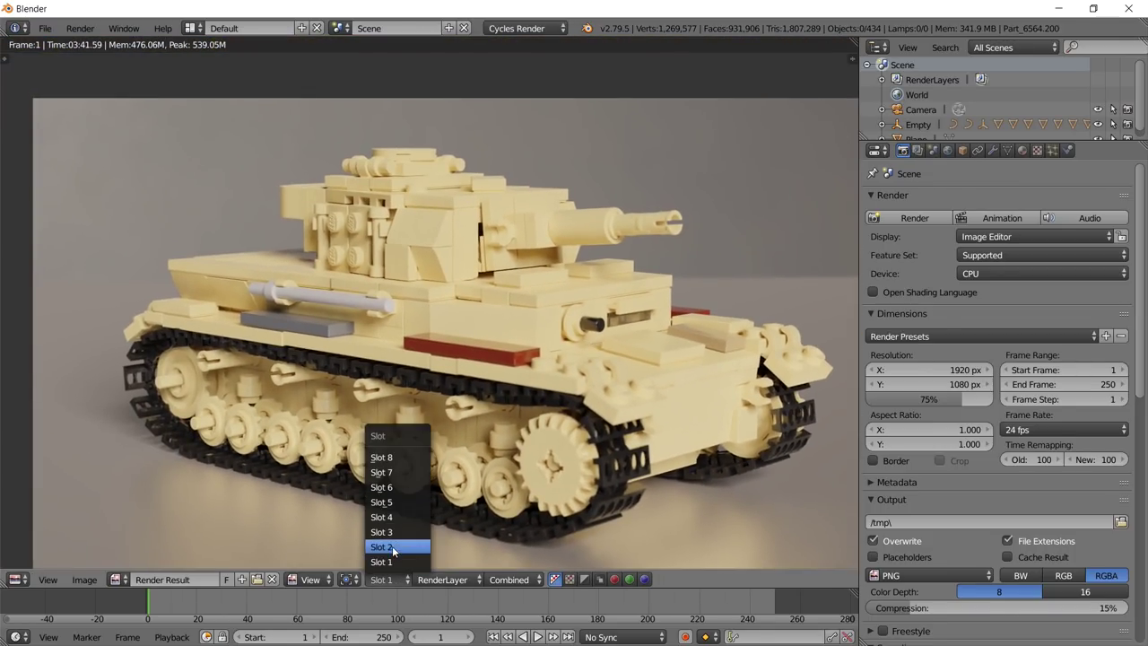
left_click(381, 546)
scroll(412, 212, "up", 3)
scroll(561, 138, "up", 2)
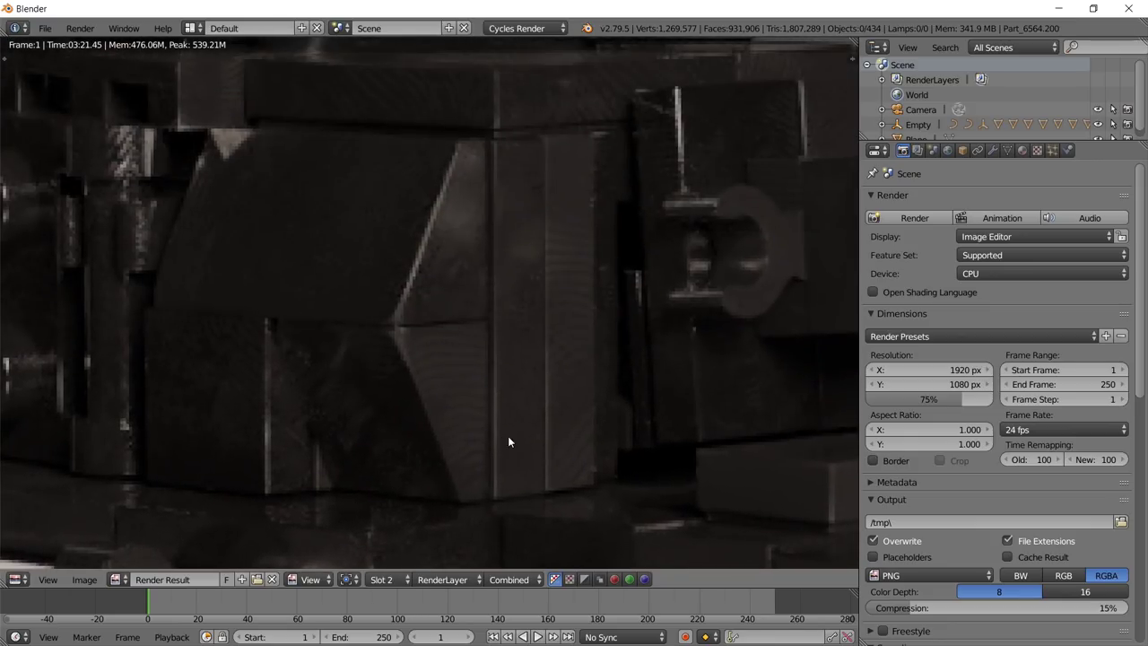
scroll(351, 317, "down", 5)
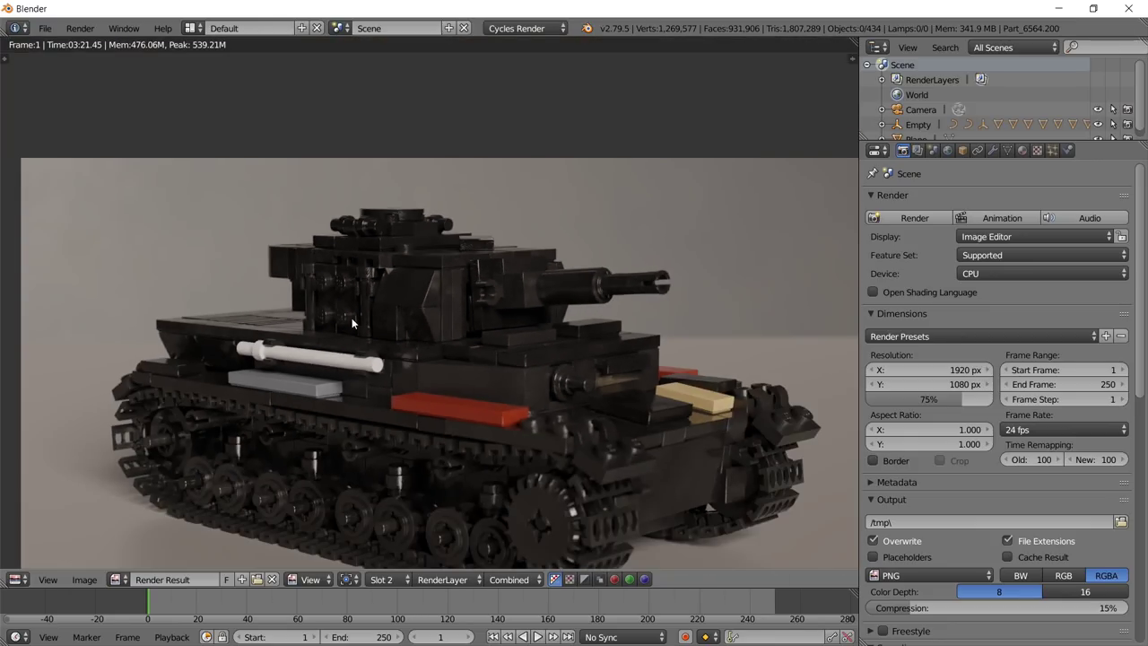
middle_click_drag(522, 373, 540, 325)
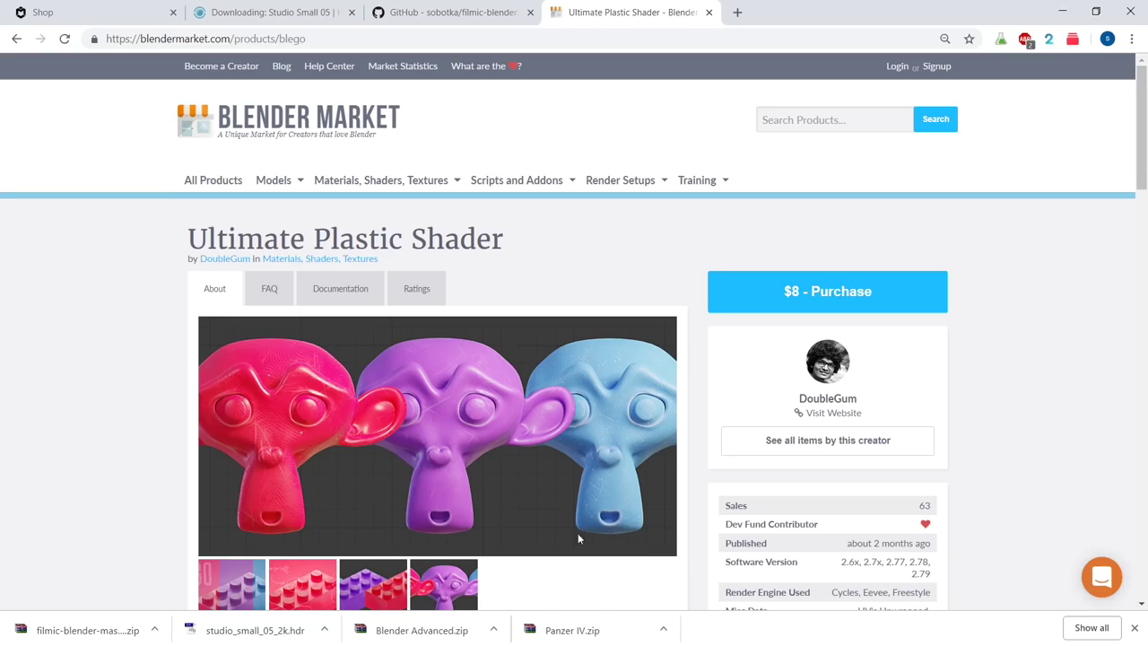
Switch to the browser, open militaryblocks.com in a new tab and go to its forum page.
left_click(737, 13)
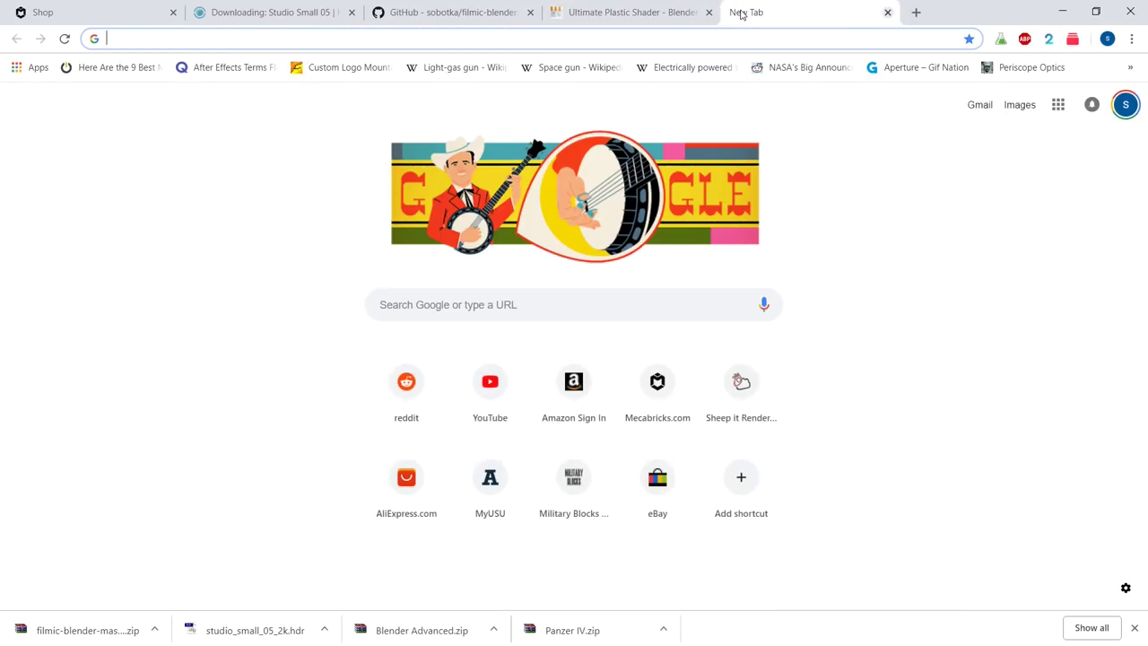
type("mili")
key("Return")
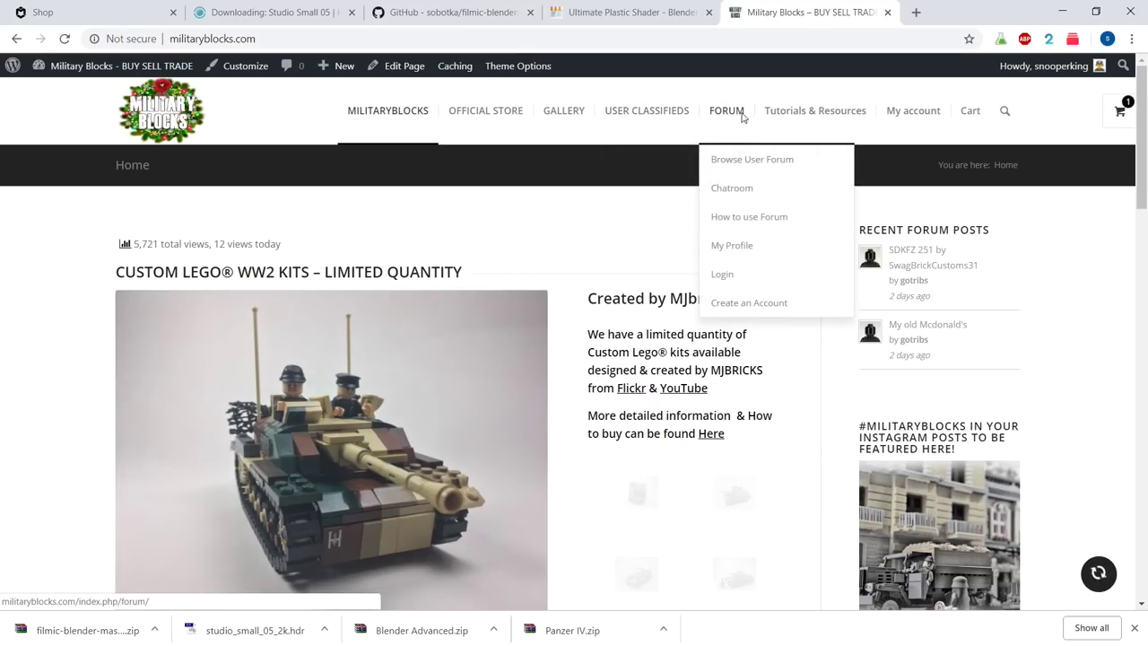
left_click(734, 113)
Look through the forum's Mocs, Contests & Giveaways and Filmmaking sections, minimizing the chat window that covers the page.
scroll(555, 418, "down", 10)
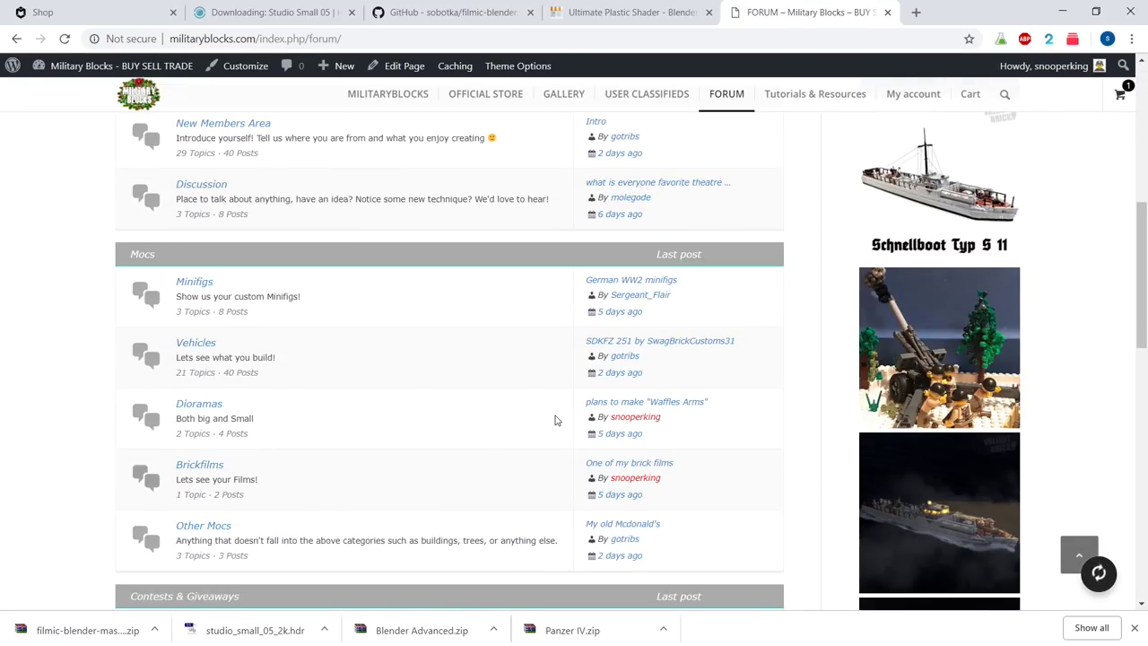
scroll(319, 354, "down", 3)
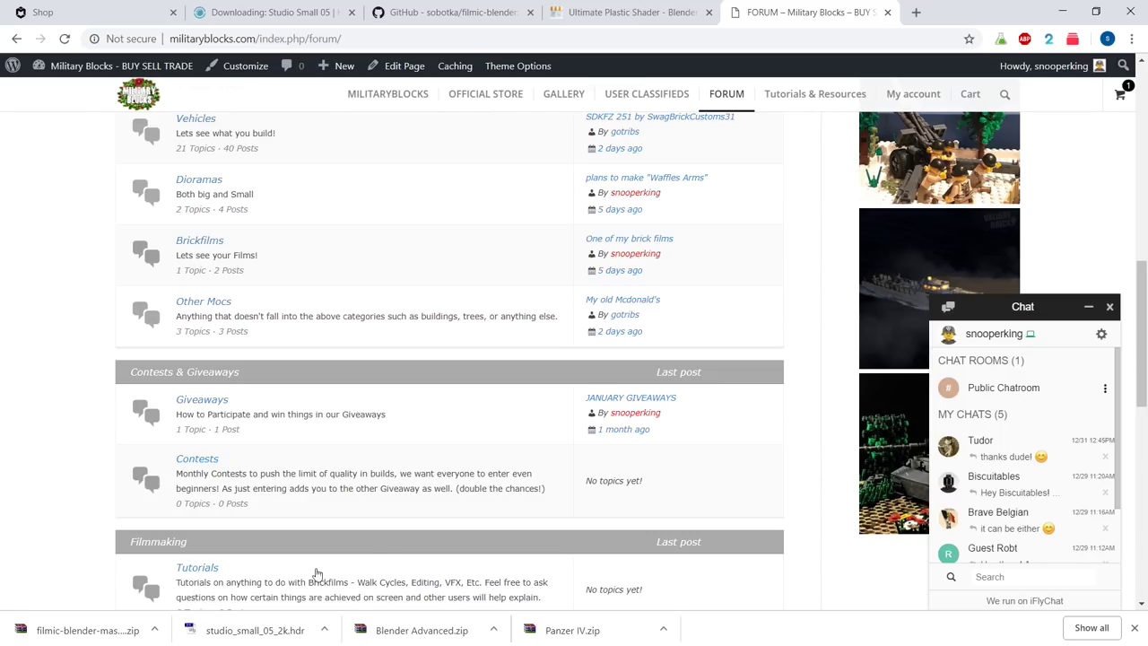
scroll(314, 538, "down", 3)
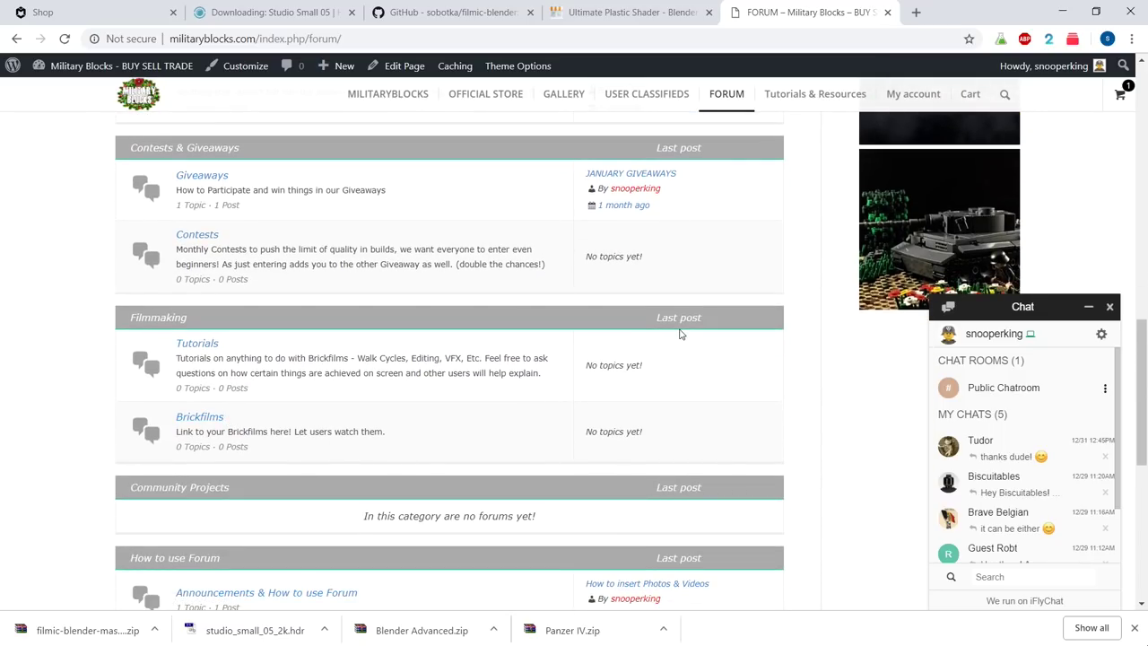
scroll(688, 374, "up", 4)
left_click(1089, 306)
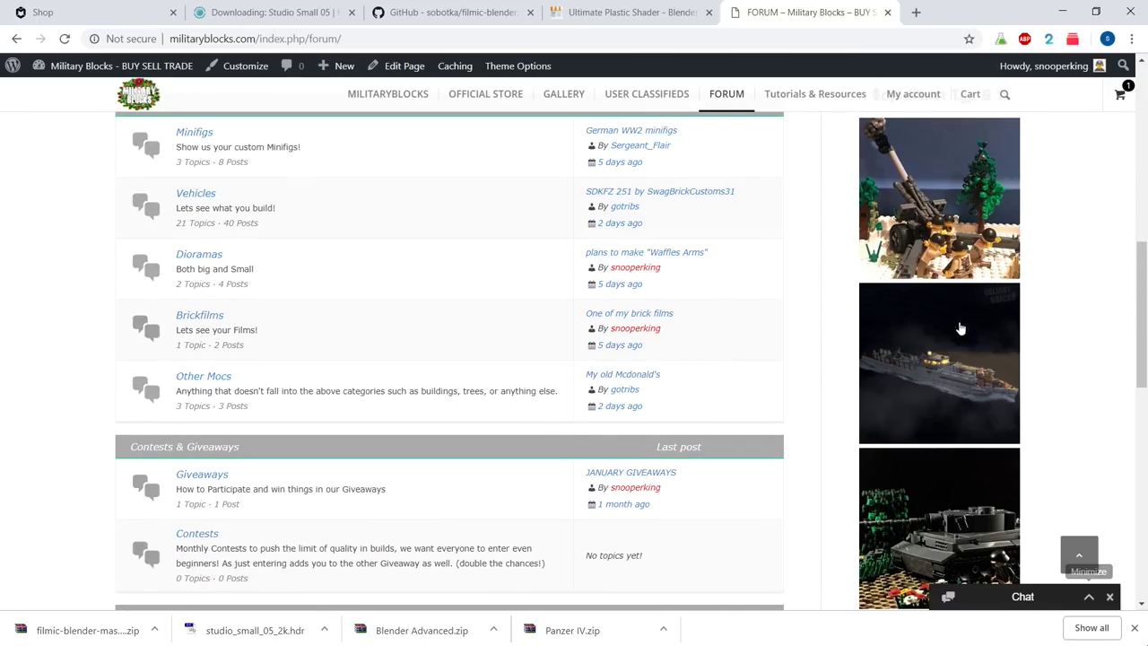
scroll(527, 392, "down", 3)
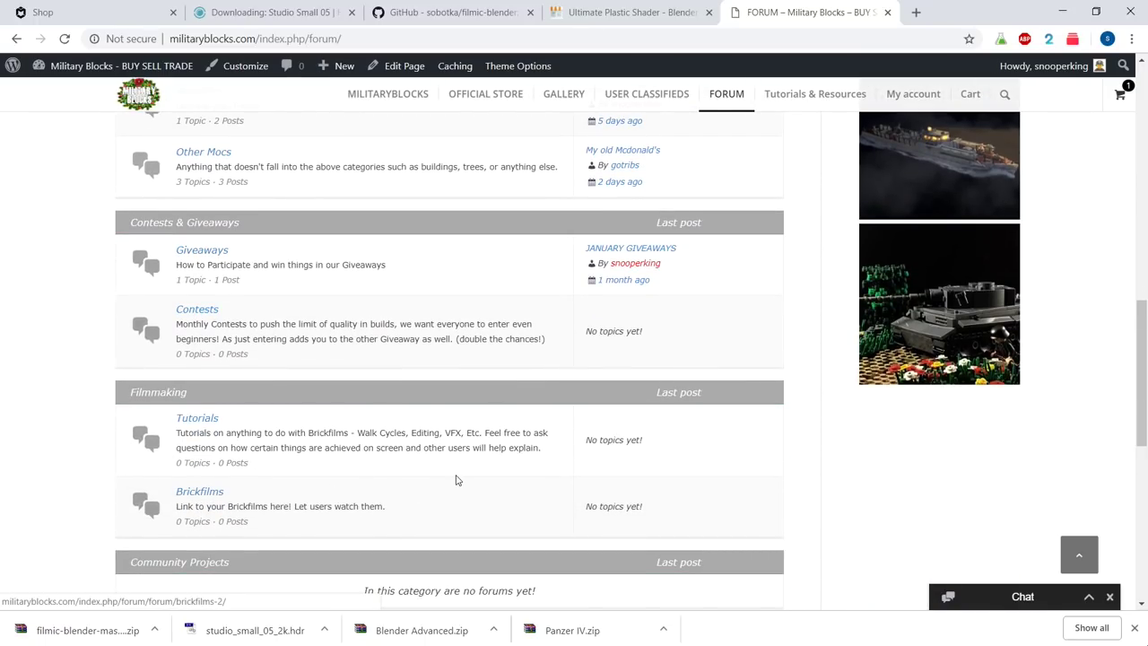
scroll(456, 478, "up", 5)
scroll(456, 480, "up", 5)
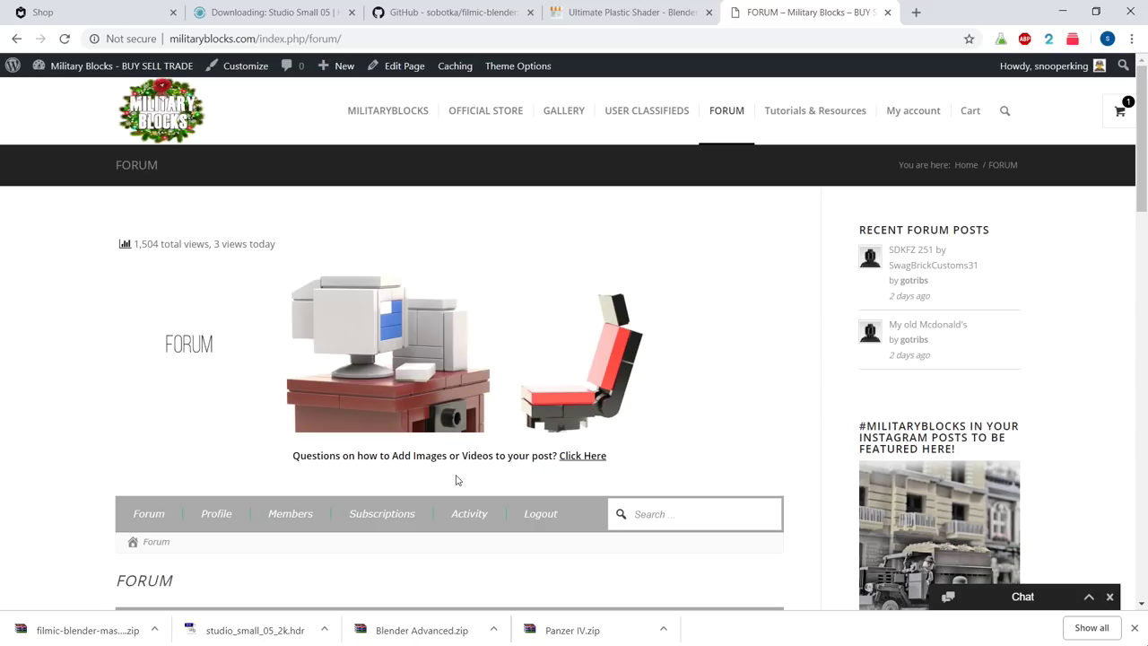
scroll(456, 480, "down", 10)
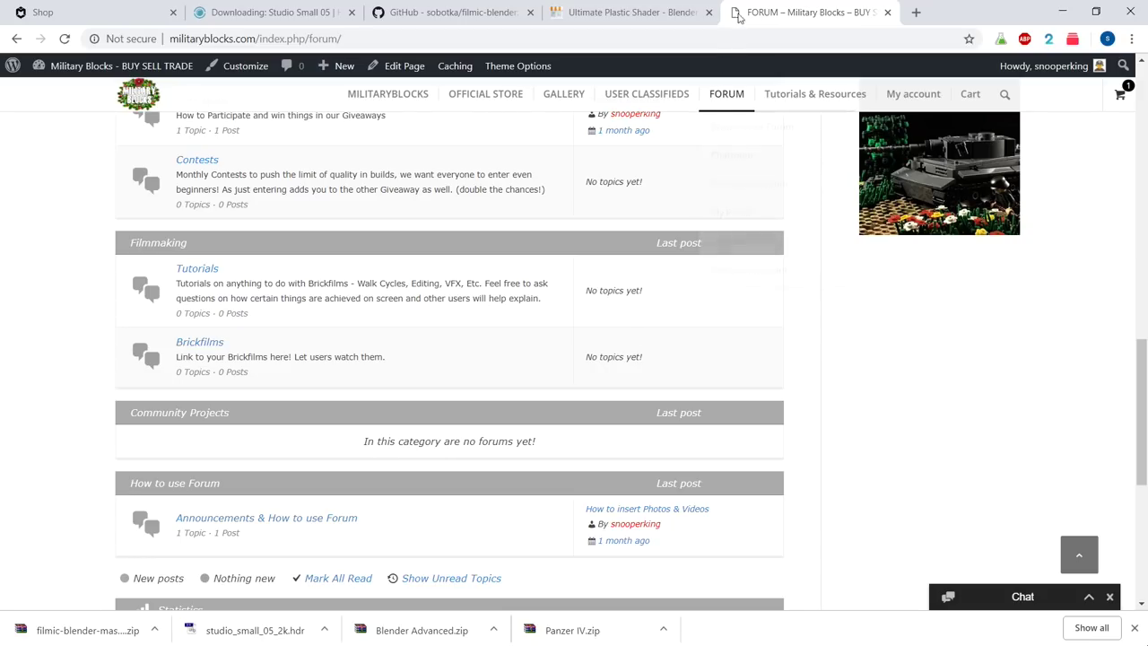
Return to Blender and view the whole black tank in the Slot 2 render.
left_click(1061, 11)
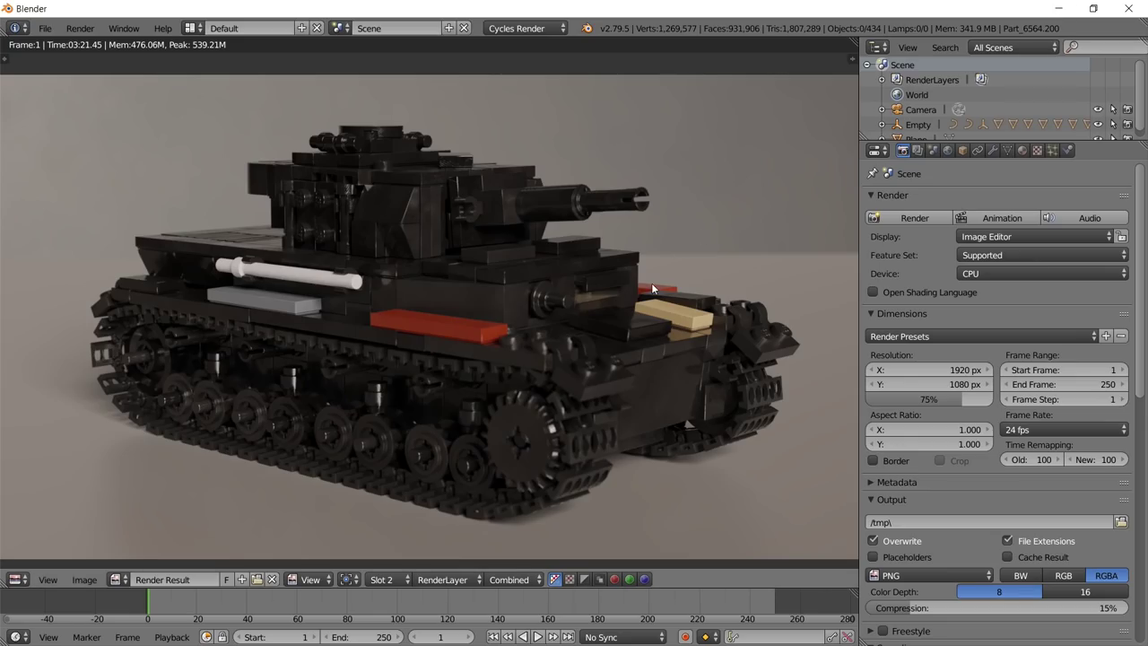
scroll(652, 285, "down", 2)
scroll(652, 285, "up", 2)
middle_click_drag(458, 171, 458, 194)
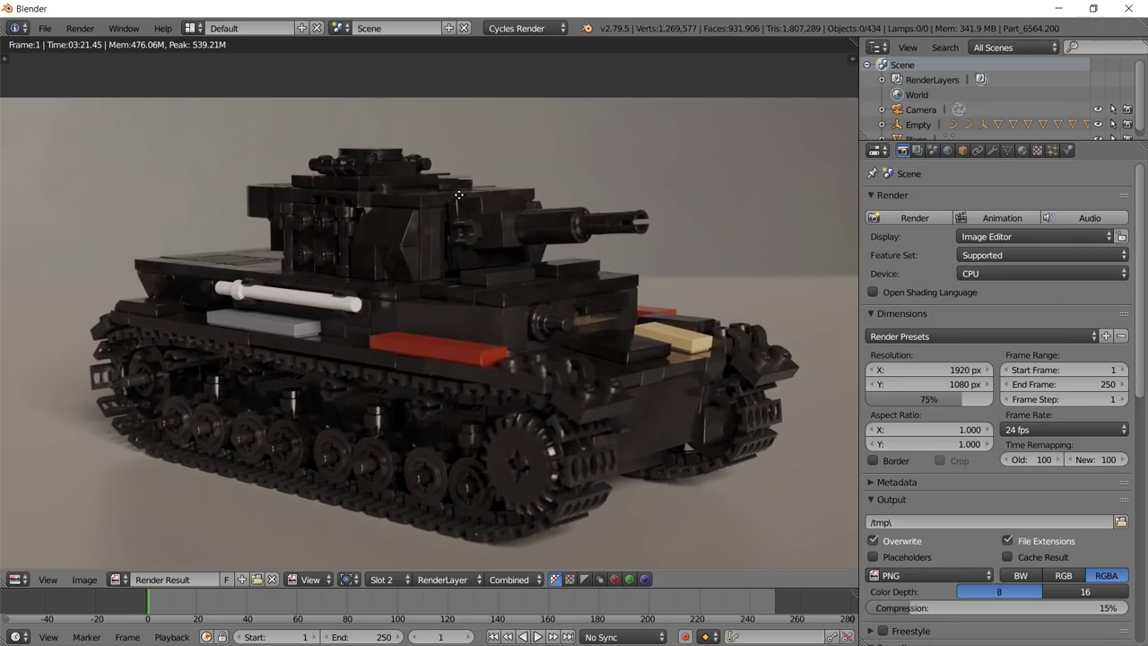
scroll(662, 220, "down", 2)
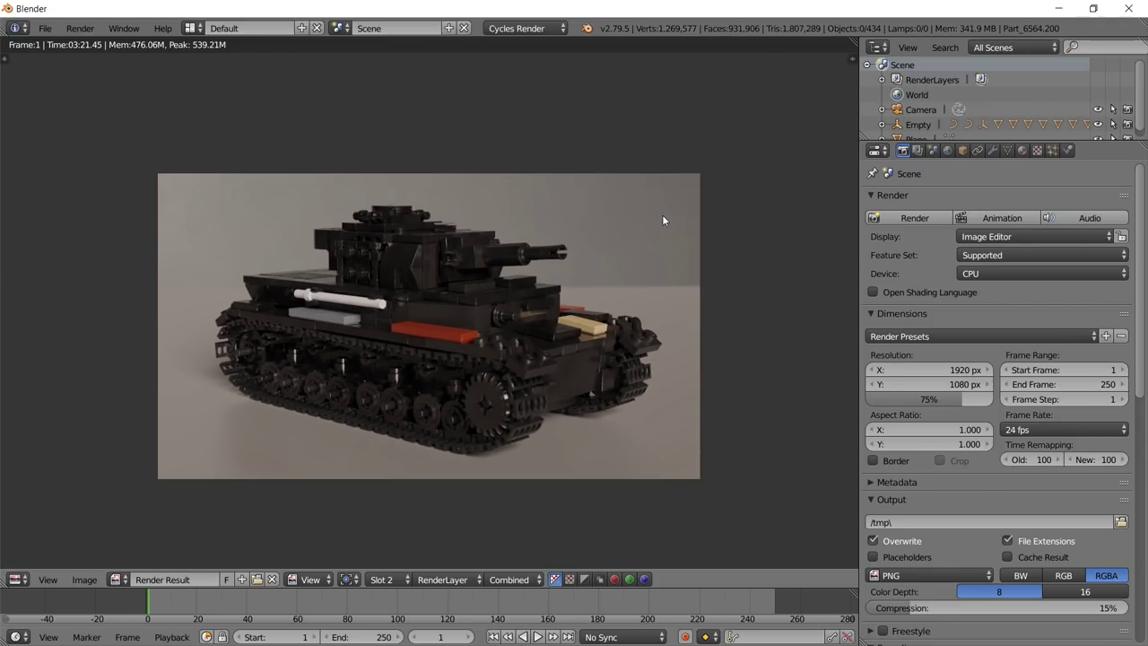
scroll(522, 224, "up", 2)
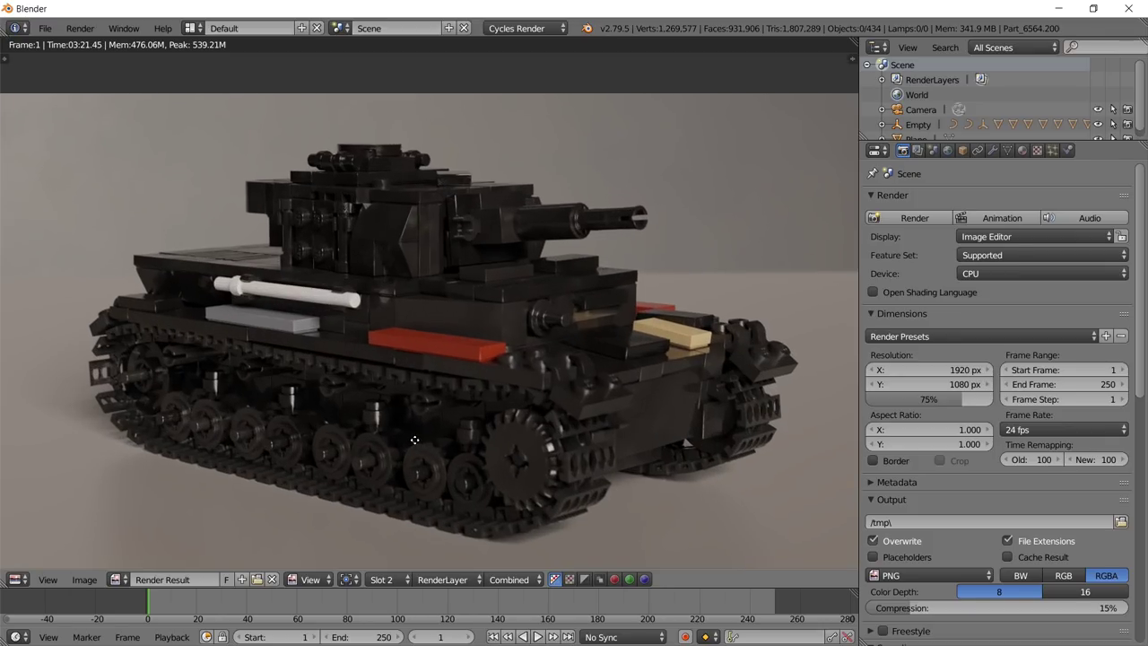
middle_click_drag(415, 448, 409, 429)
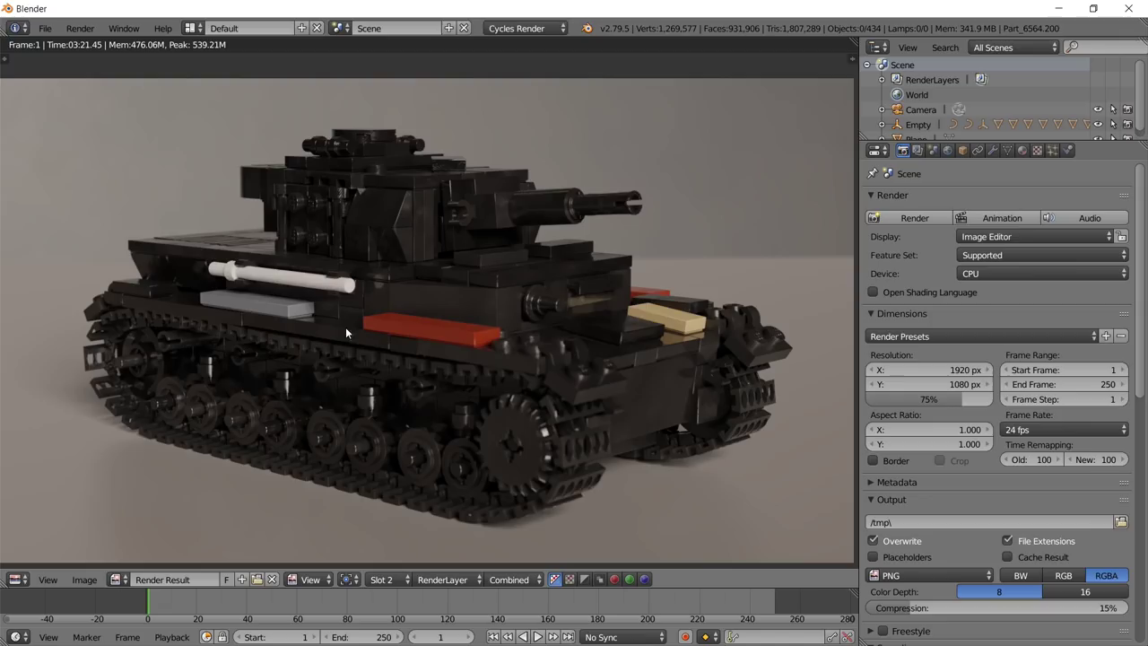